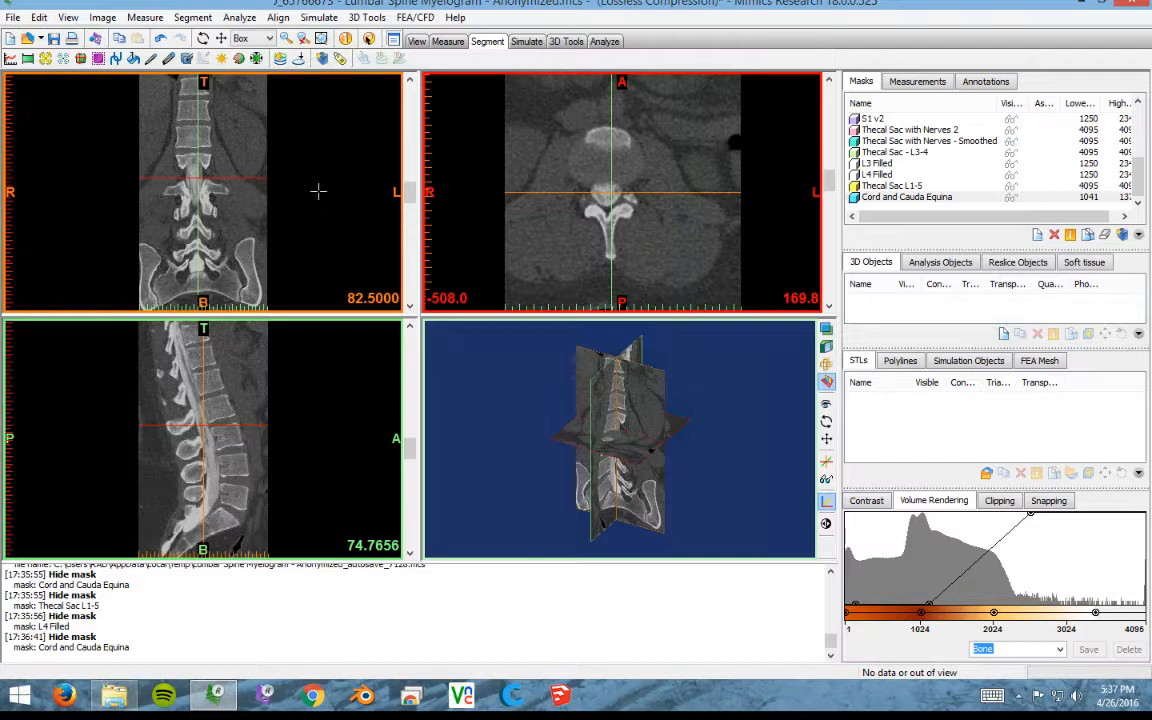
{"action": "left_click", "coordinate": [12, 18]}
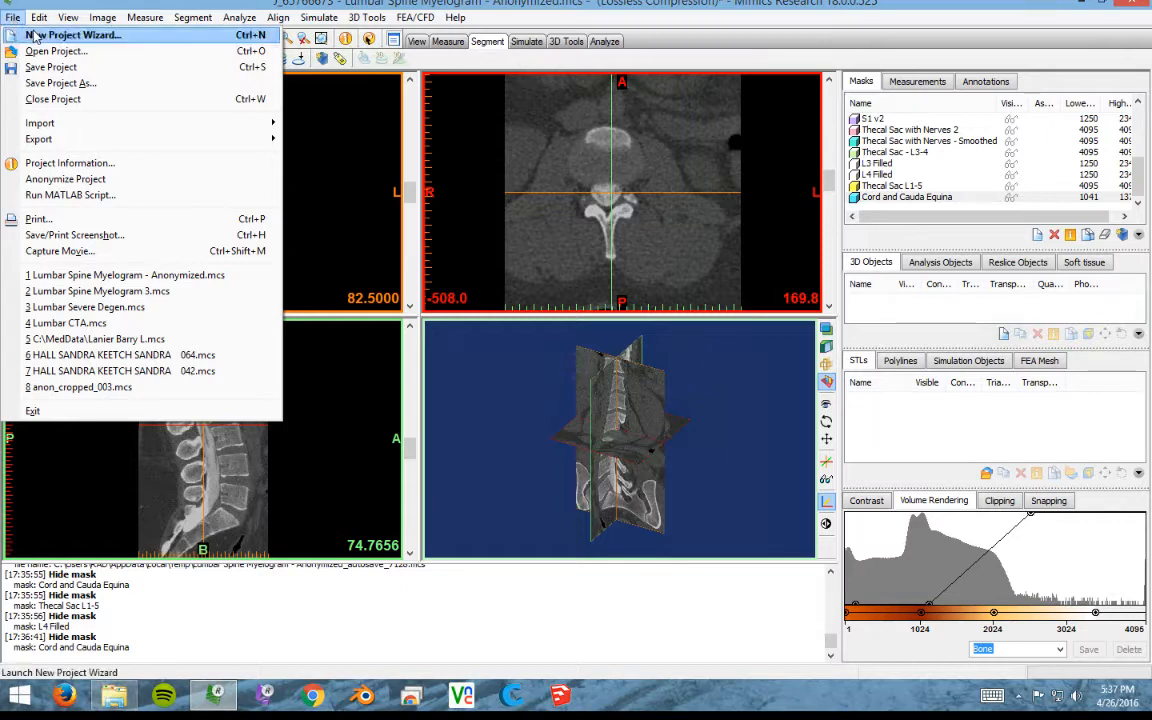
{"action": "left_click", "coordinate": [13, 18]}
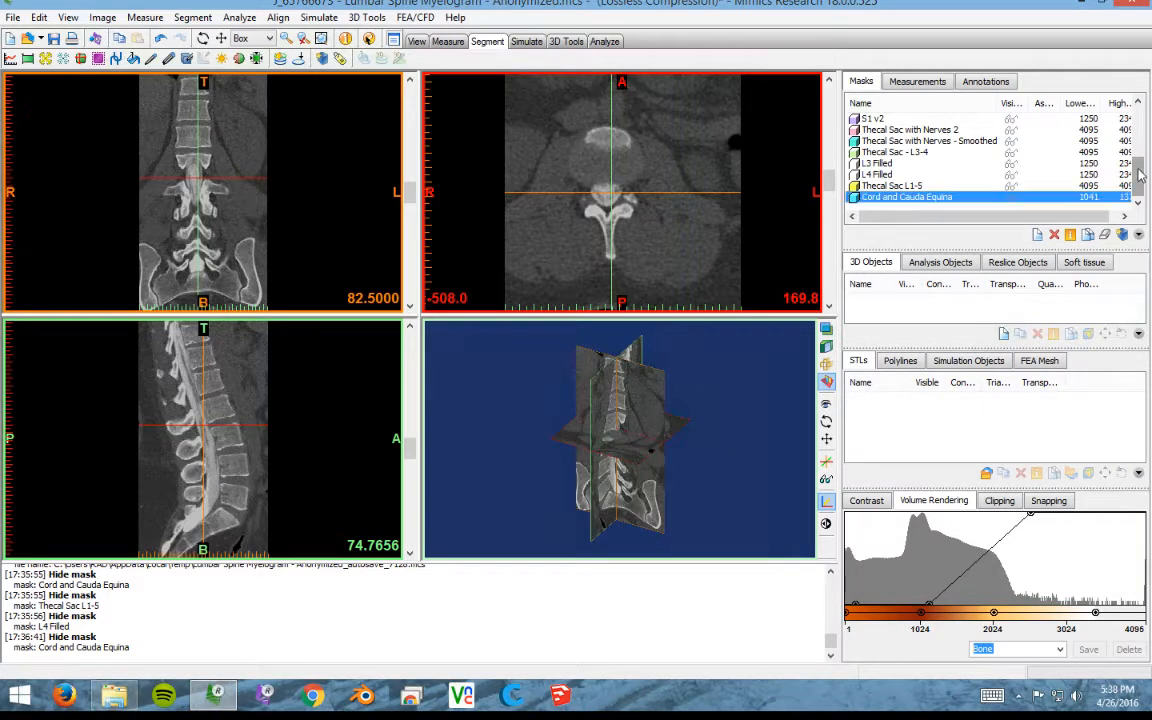
{"action": "scroll", "coordinate": [1027, 160], "scroll_direction": "up", "scroll_amount": 5}
{"action": "scroll", "coordinate": [1100, 180], "scroll_direction": "down", "scroll_amount": 5}
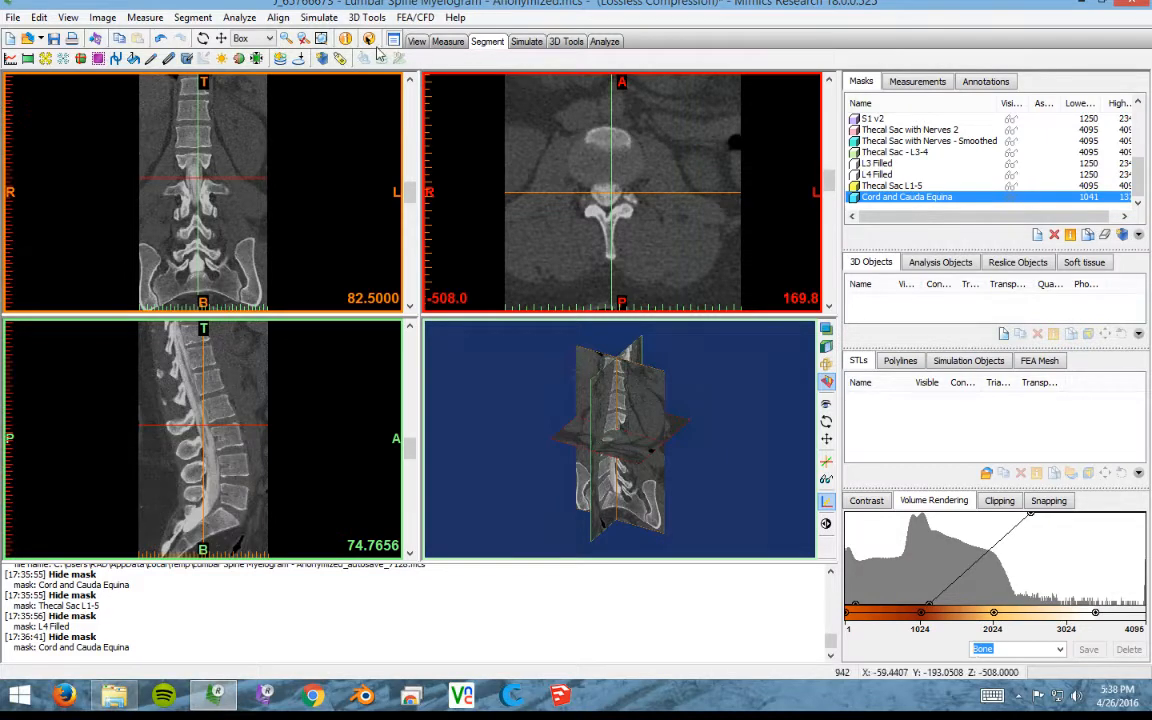
- Create a new mask with the Bone (CT) threshold range 1250 to 4095 and hide the Cord and Cauda Equina mask
{"action": "left_click", "coordinate": [1038, 236]}
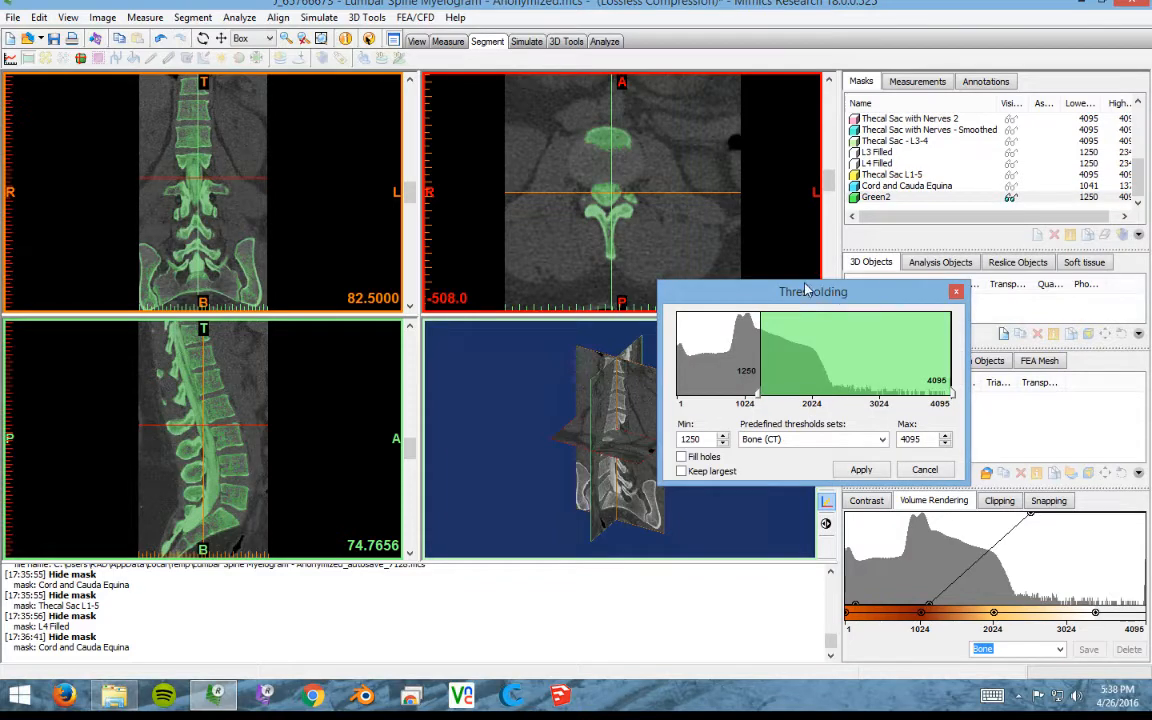
{"action": "left_click_drag", "start_coordinate": [712, 296], "coordinate": [617, 284]}
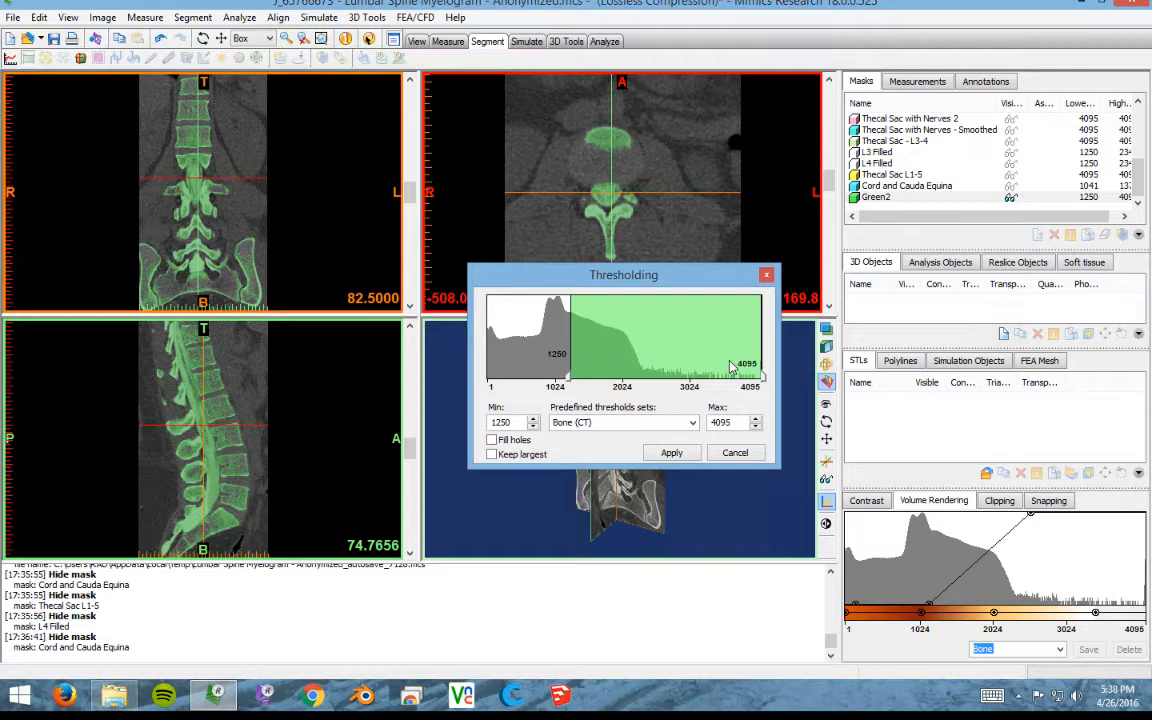
{"action": "left_click", "coordinate": [671, 453]}
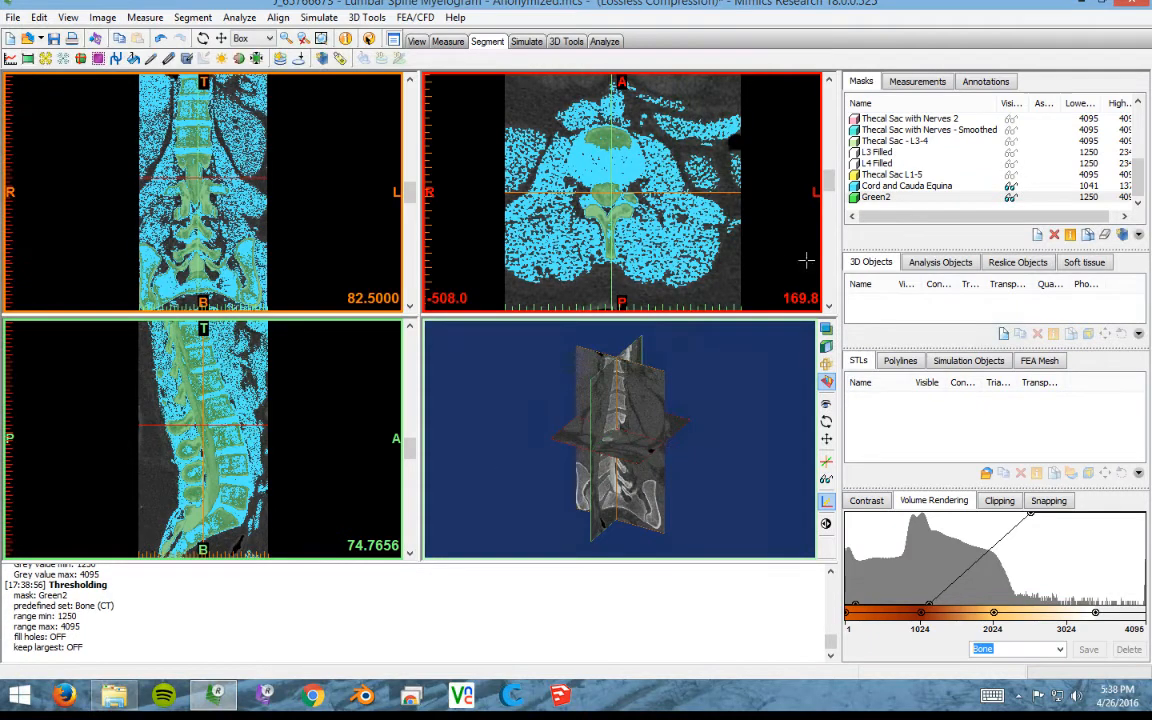
{"action": "left_click", "coordinate": [1012, 188]}
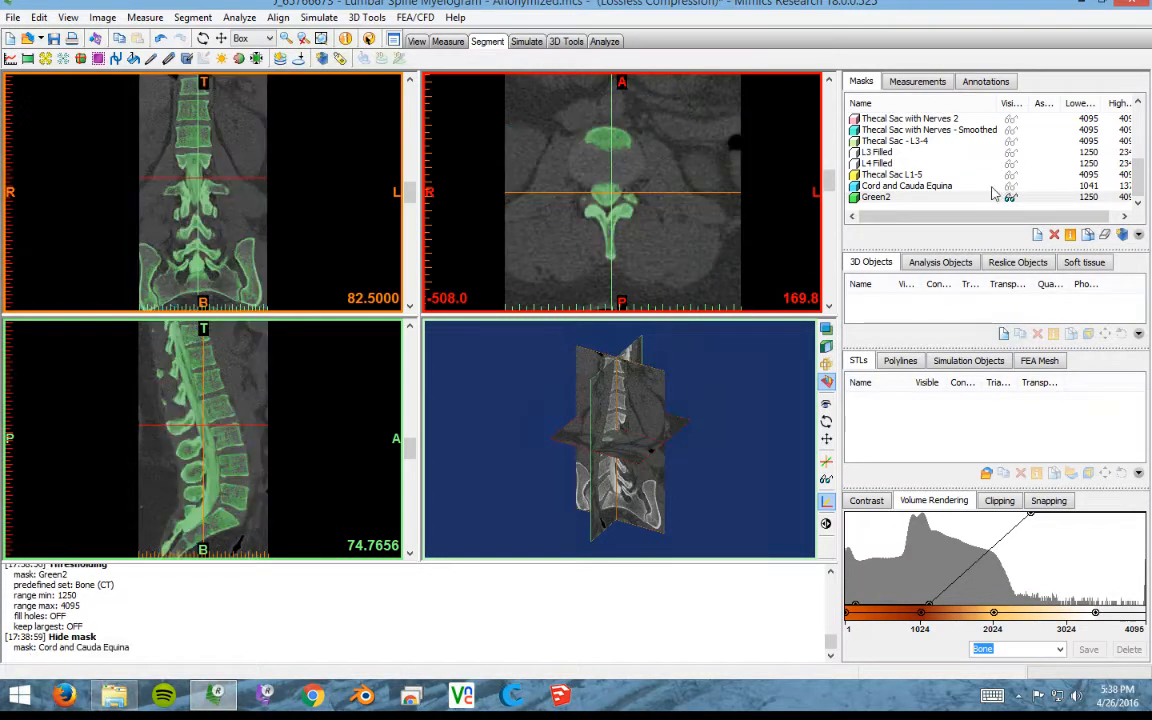
- Rename the new green mask as Everything for Demo
{"action": "left_click", "coordinate": [886, 199]}
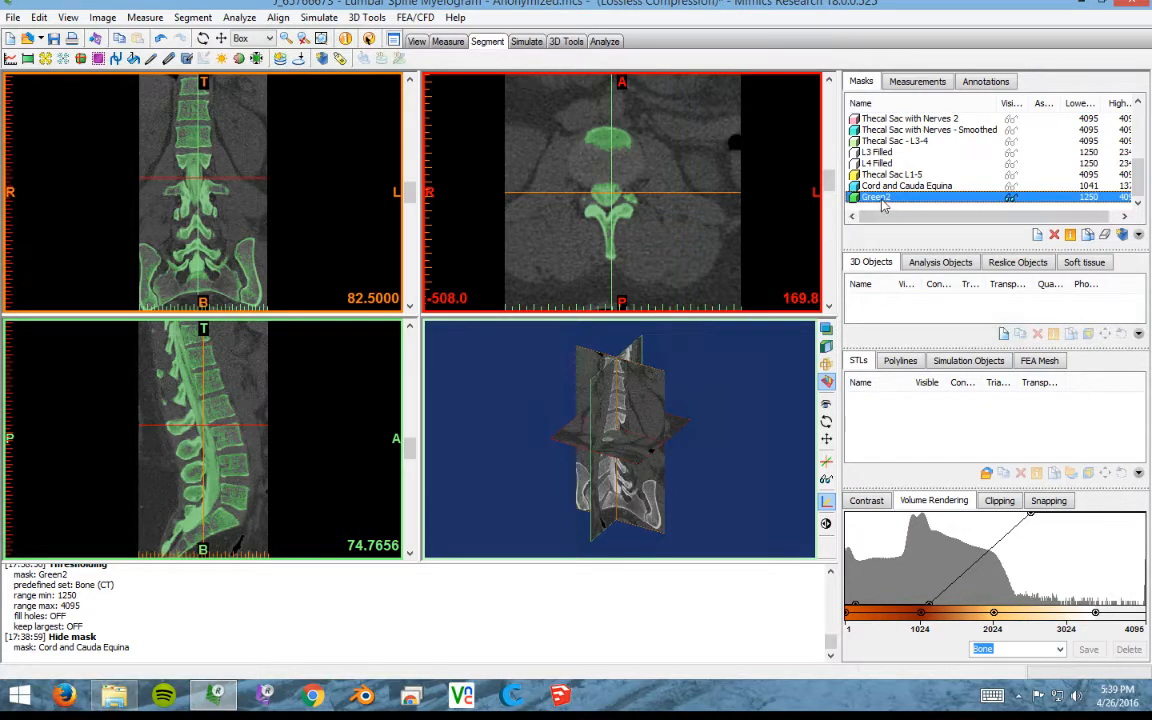
{"action": "double_click", "coordinate": [883, 199]}
{"action": "type", "text": "Every"}
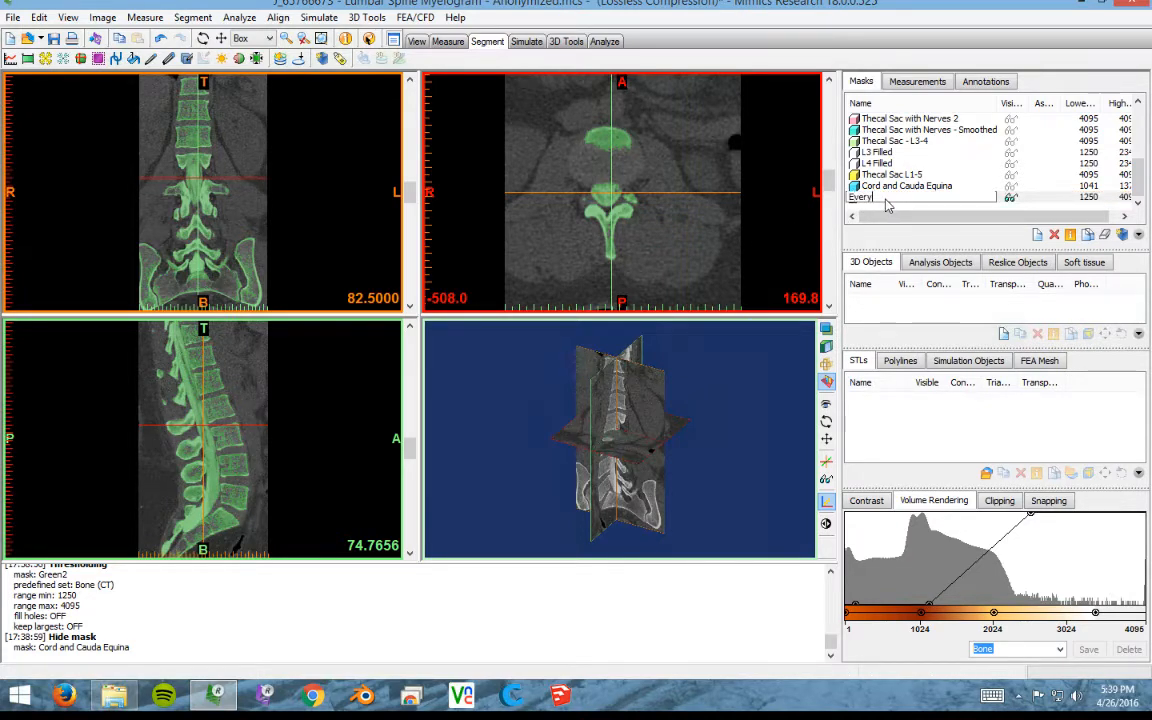
{"action": "type", "text": "thing for Demo"}
{"action": "key", "text": "Return"}
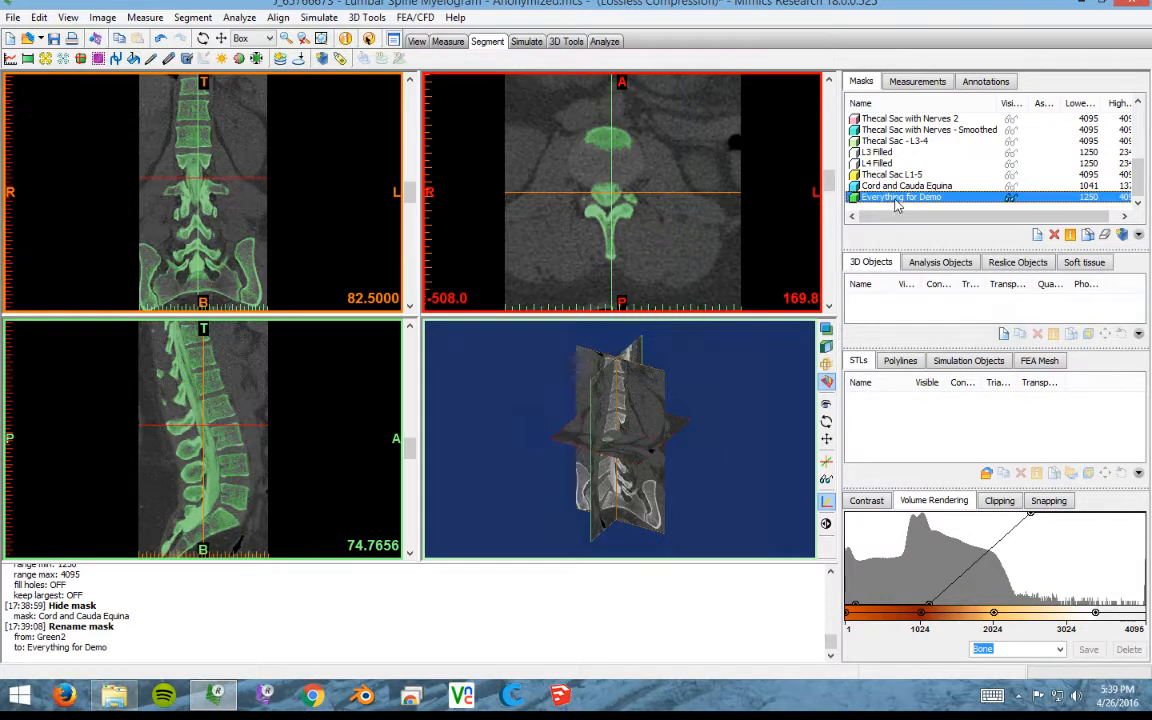
- Examine how the Everything for Demo mask covers the vertebrae and thecal sac through the sagittal and axial slices
{"action": "scroll", "coordinate": [219, 404], "scroll_direction": "down", "scroll_amount": 1}
{"action": "left_click", "coordinate": [219, 398]}
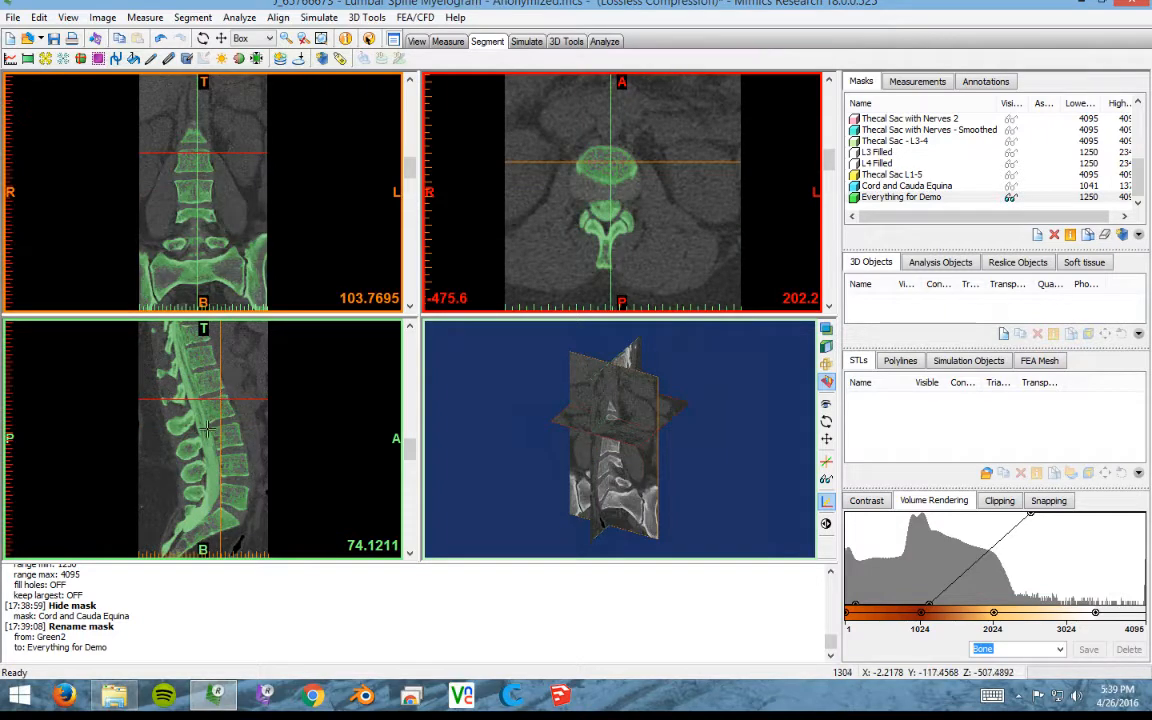
{"action": "scroll", "coordinate": [240, 461], "scroll_direction": "down", "scroll_amount": 1}
{"action": "scroll", "coordinate": [240, 461], "scroll_direction": "down", "scroll_amount": 5}
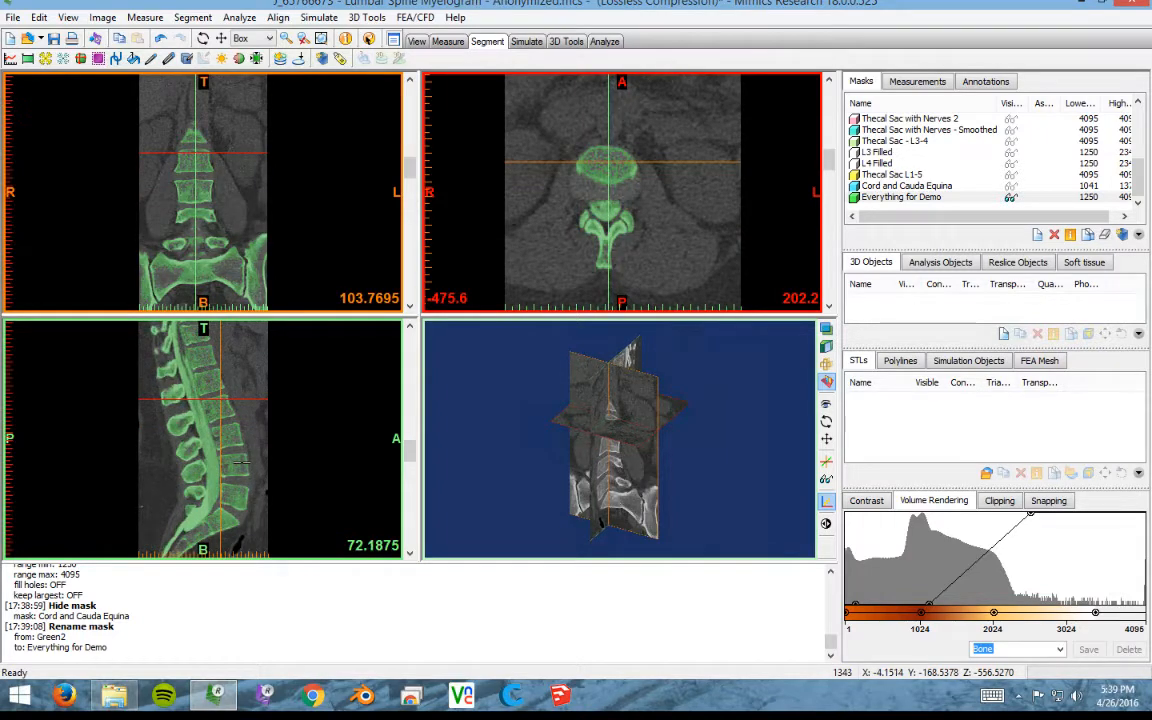
{"action": "scroll", "coordinate": [240, 461], "scroll_direction": "up", "scroll_amount": 5}
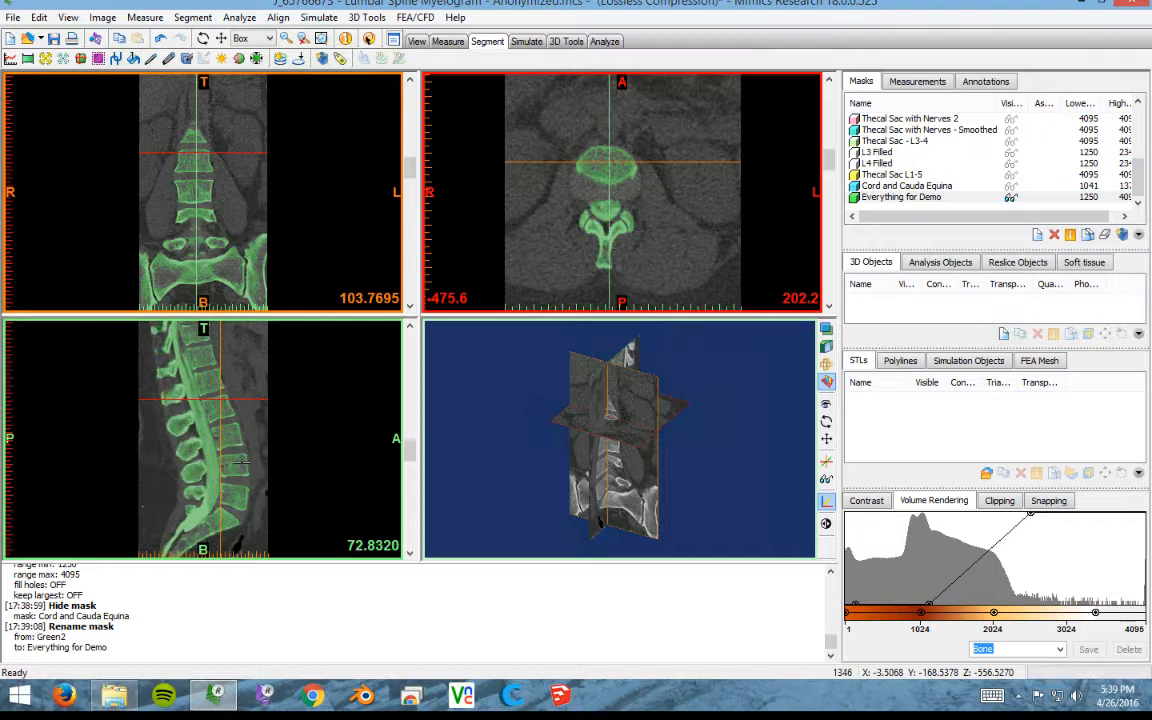
{"action": "scroll", "coordinate": [240, 461], "scroll_direction": "down", "scroll_amount": 2}
{"action": "scroll", "coordinate": [240, 461], "scroll_direction": "down", "scroll_amount": 1}
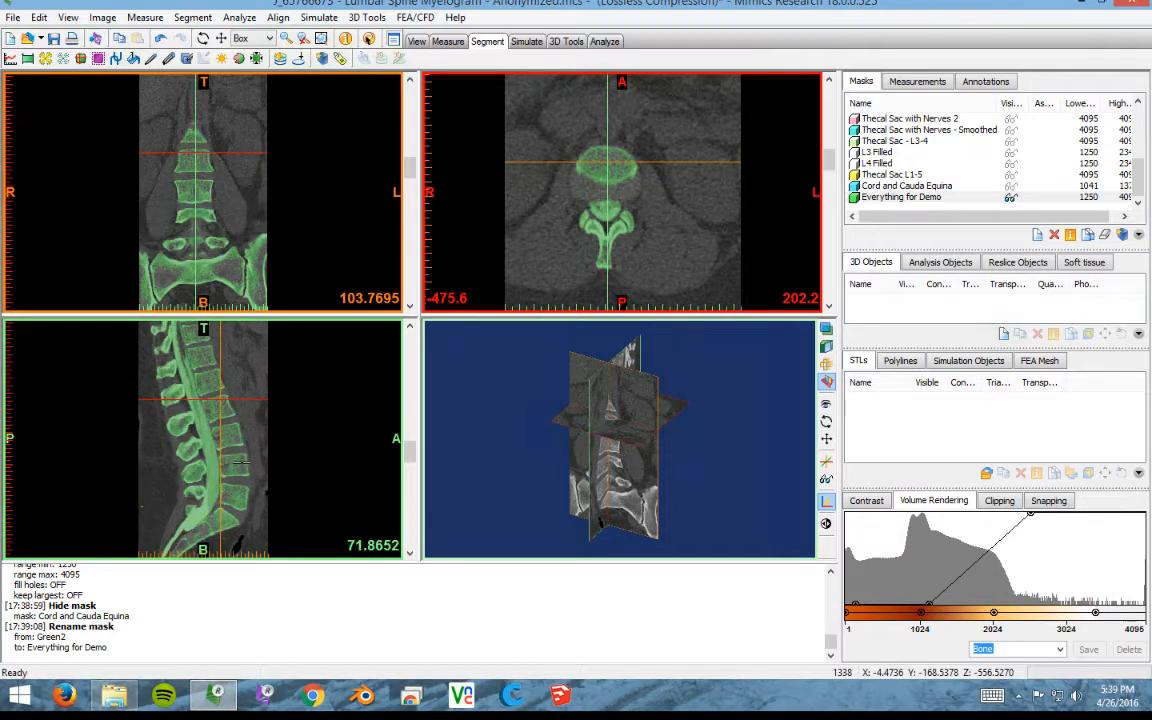
{"action": "scroll", "coordinate": [240, 461], "scroll_direction": "up", "scroll_amount": 1}
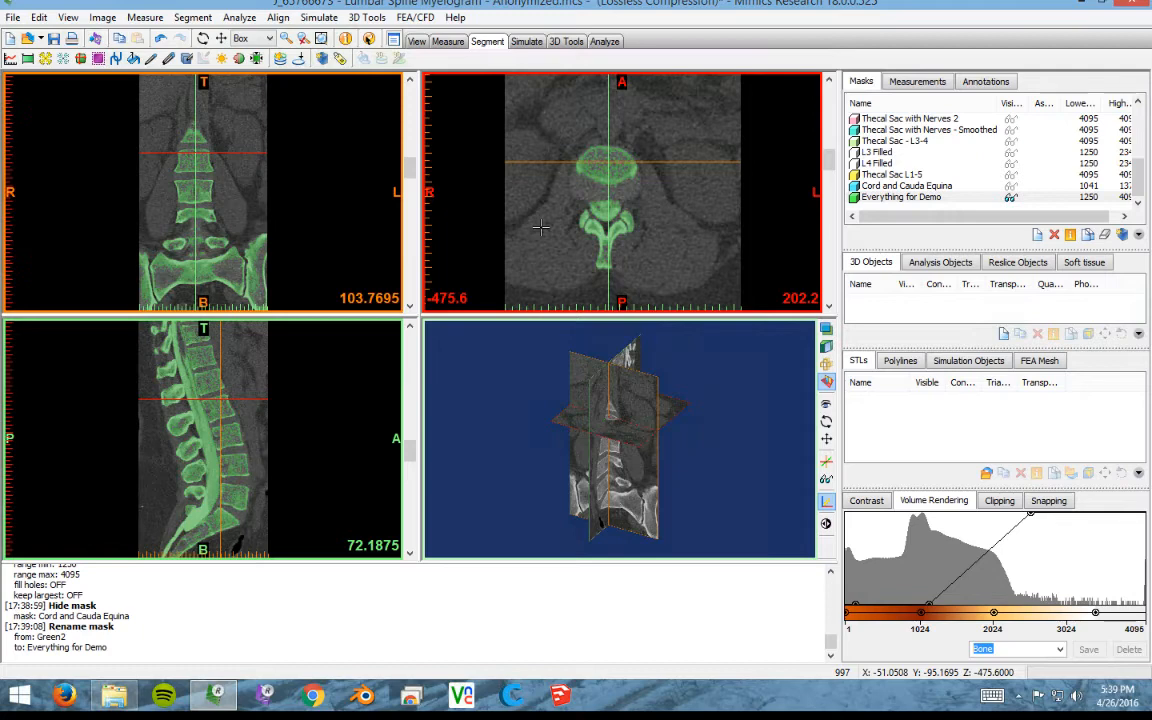
{"action": "scroll", "coordinate": [560, 215], "scroll_direction": "down", "scroll_amount": 10}
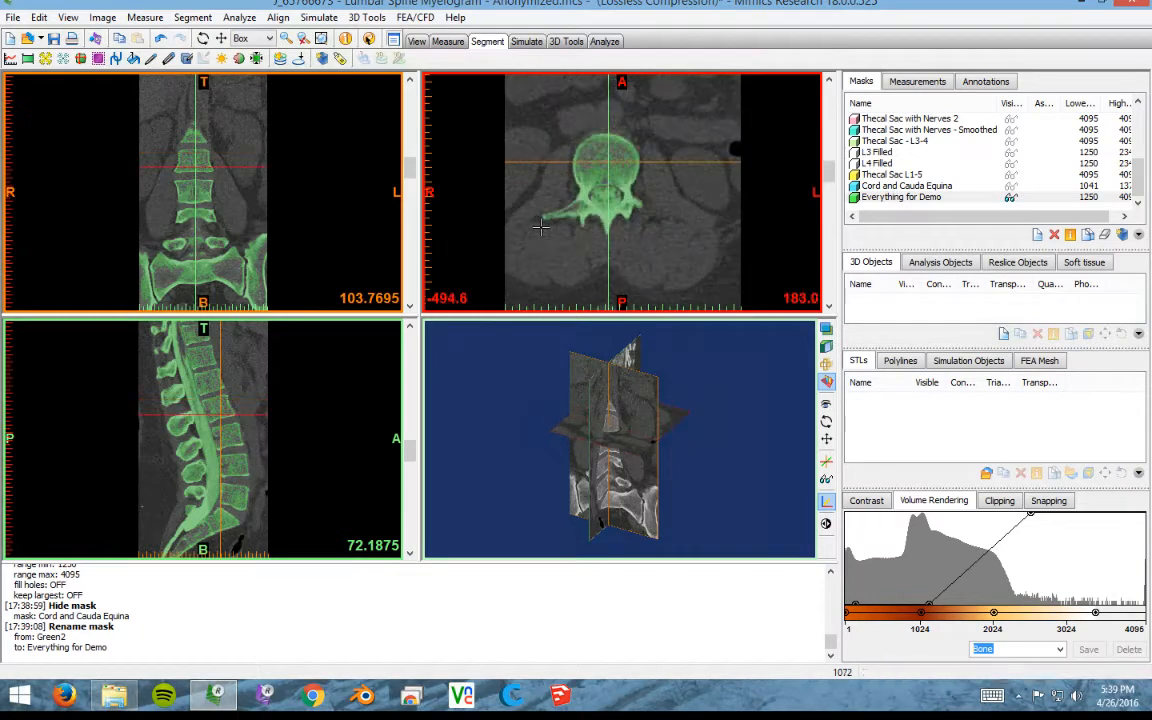
{"action": "scroll", "coordinate": [575, 207], "scroll_direction": "up", "scroll_amount": 20}
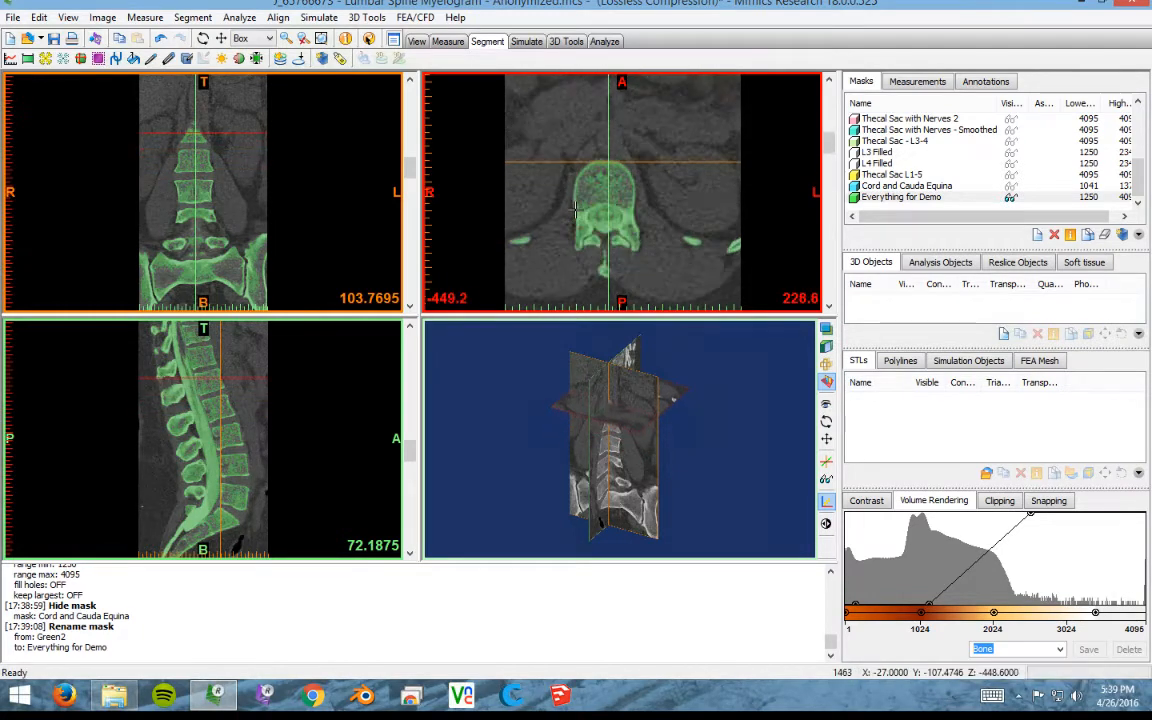
{"action": "scroll", "coordinate": [575, 207], "scroll_direction": "up", "scroll_amount": 2}
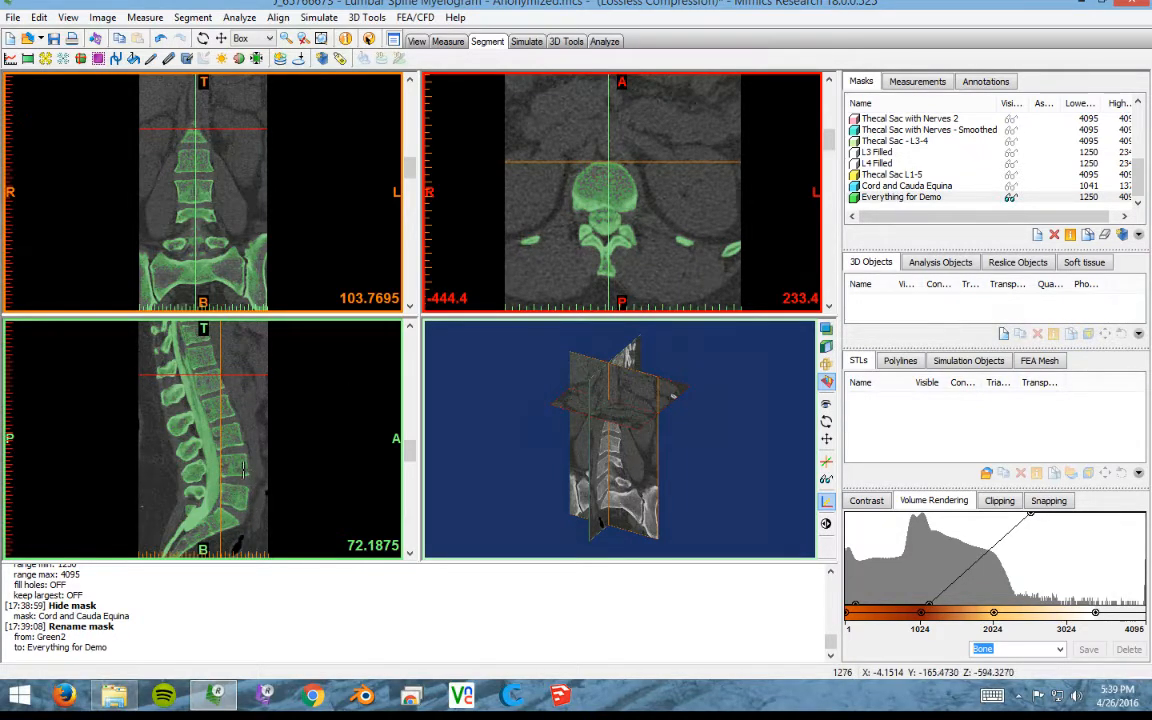
{"action": "scroll", "coordinate": [481, 234], "scroll_direction": "up", "scroll_amount": 4}
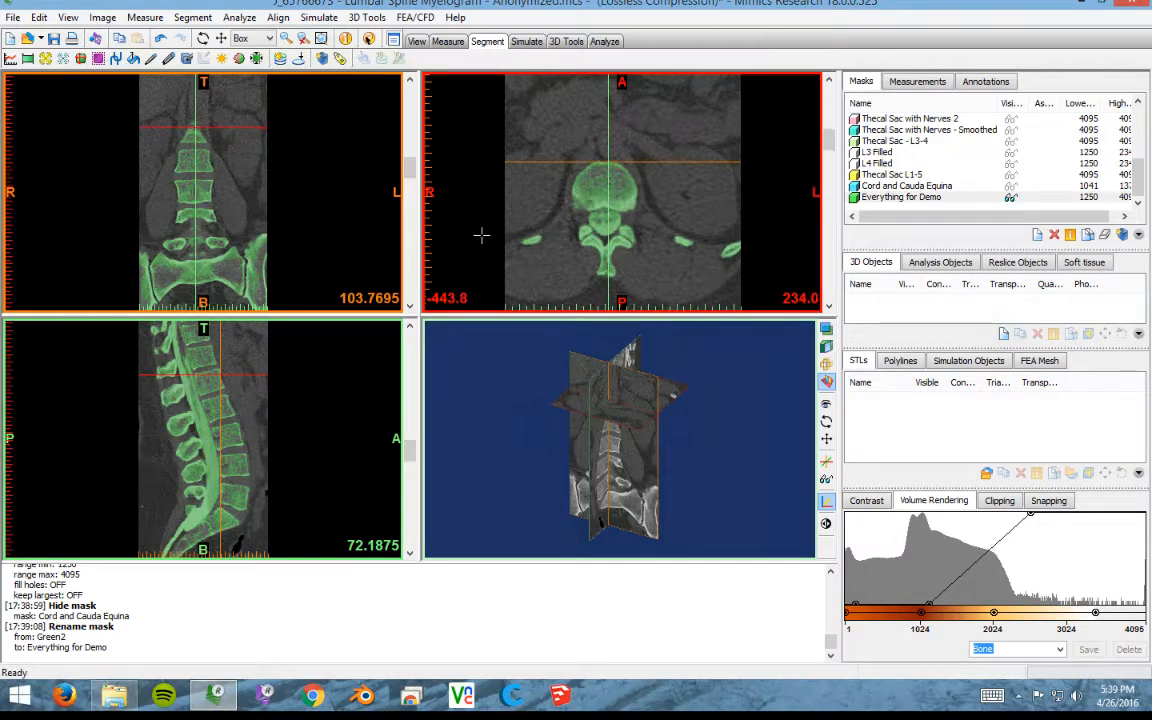
{"action": "scroll", "coordinate": [481, 234], "scroll_direction": "down", "scroll_amount": 2}
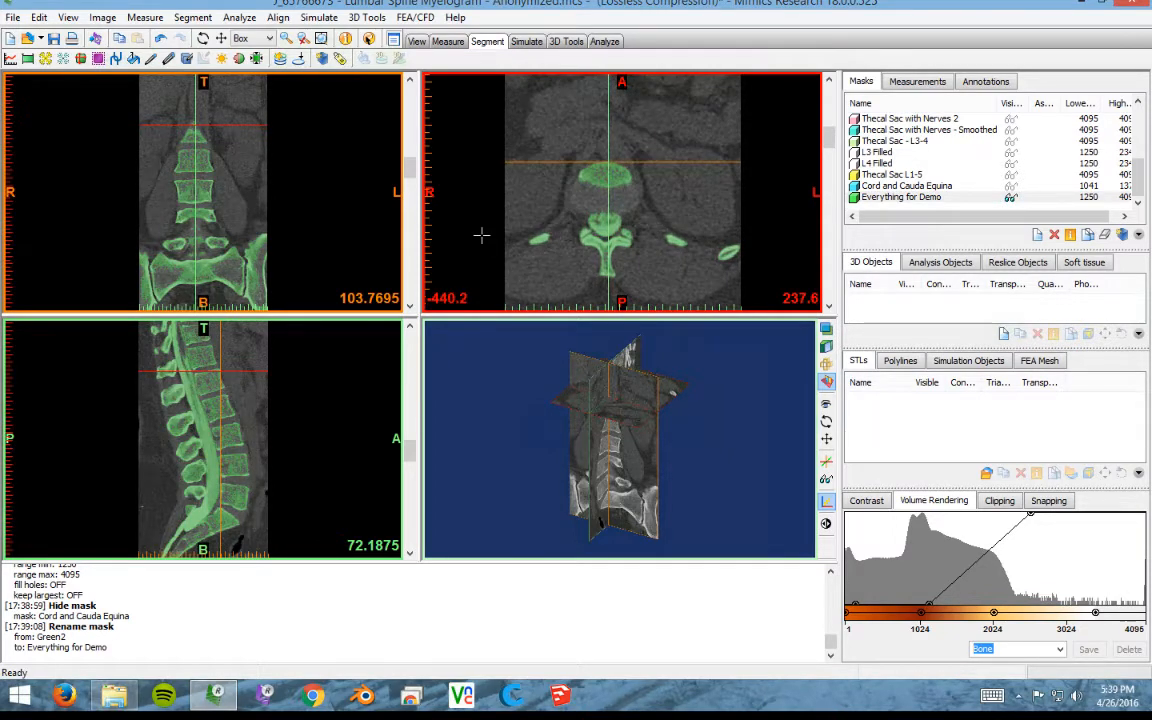
- Enlarge the axial slice view to full screen
{"action": "right_click", "coordinate": [541, 140]}
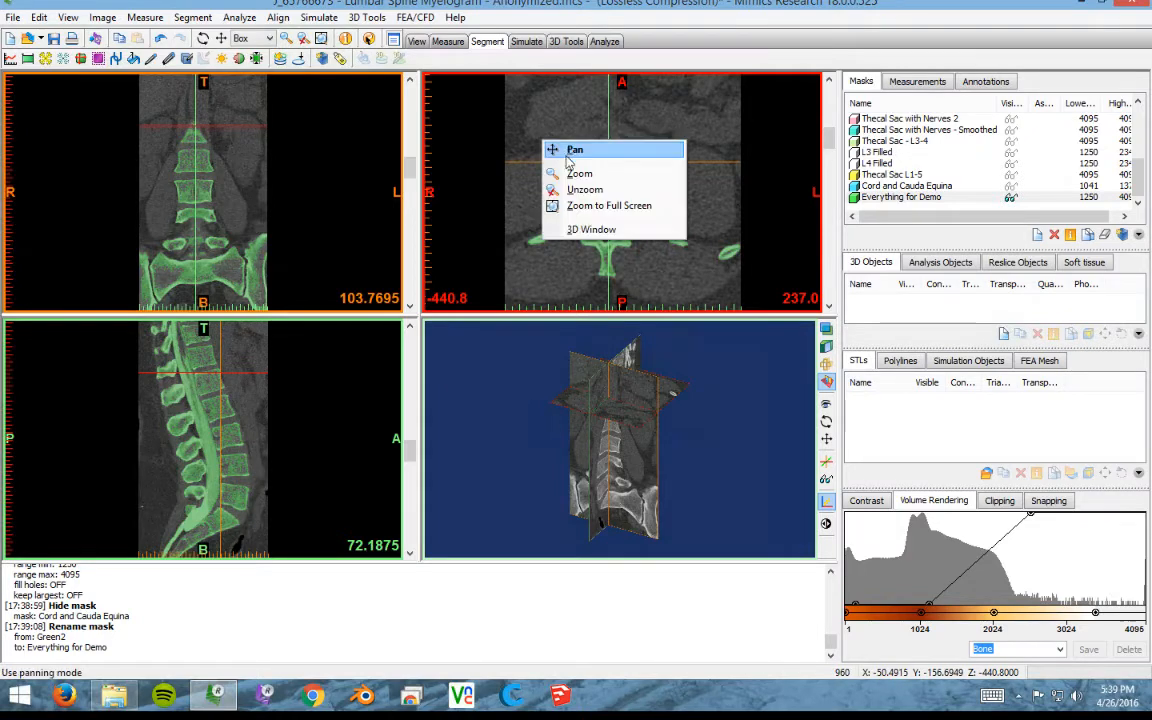
{"action": "left_click", "coordinate": [593, 206]}
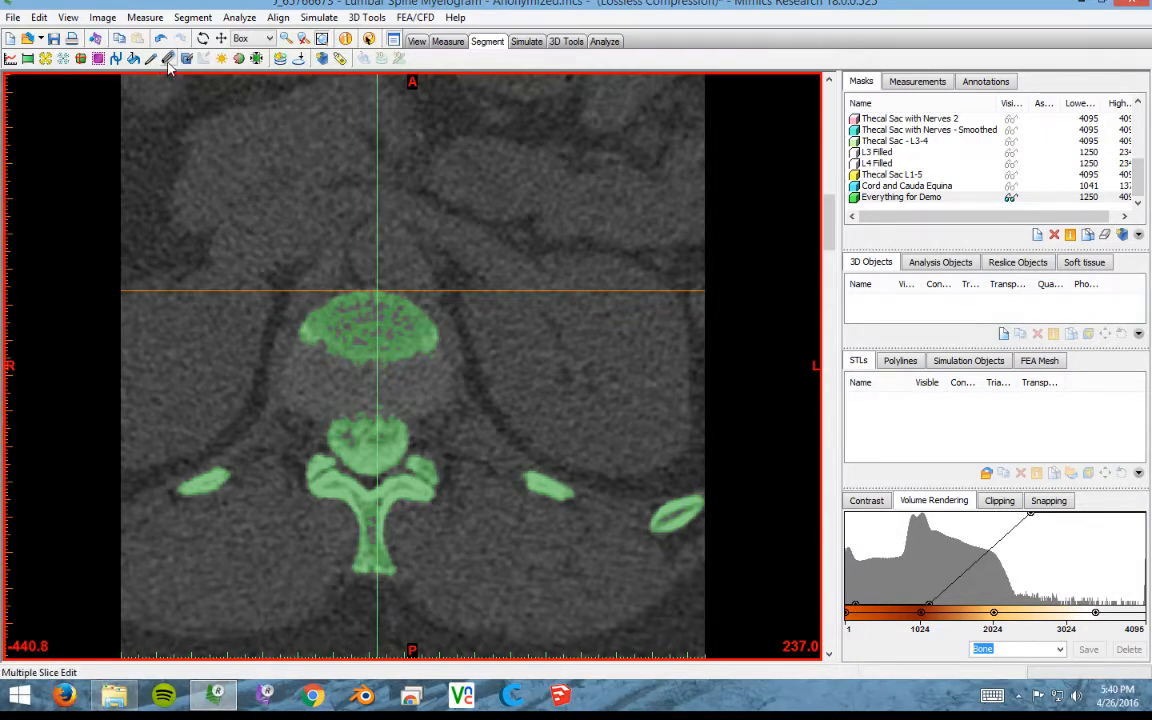
- Rename the Everything for Demo mask as Bones for Demo
{"action": "double_click", "coordinate": [895, 197]}
{"action": "type", "text": "Bones"}
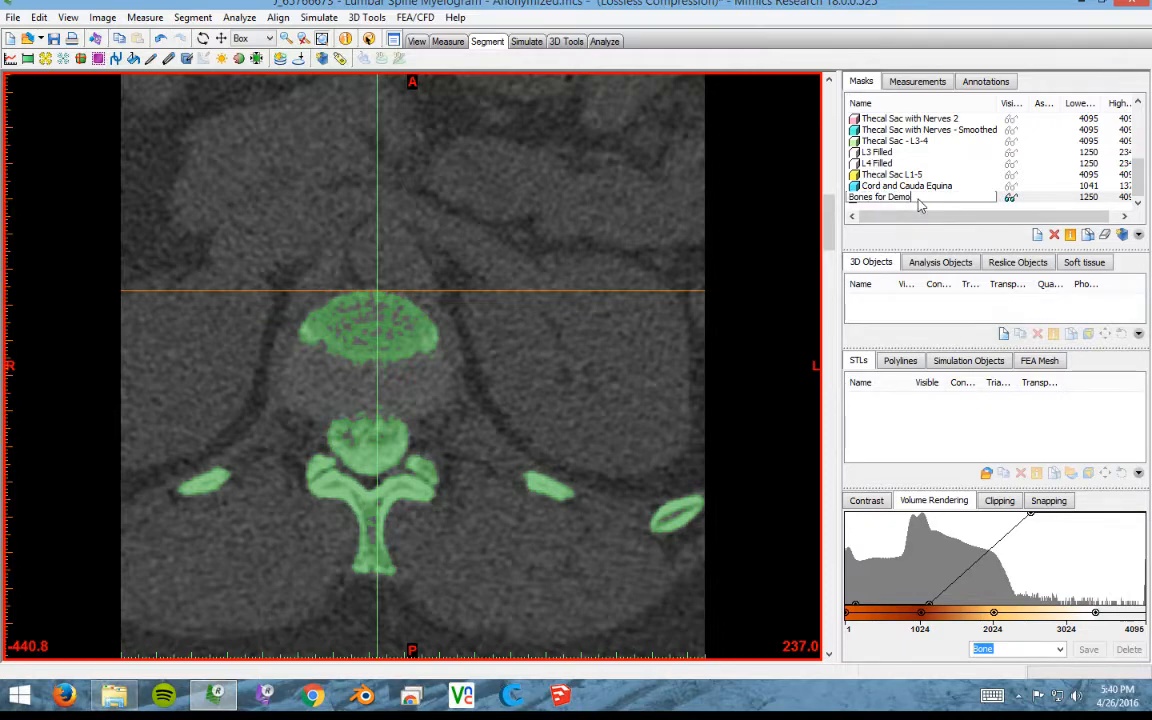
{"action": "key", "text": "Return"}
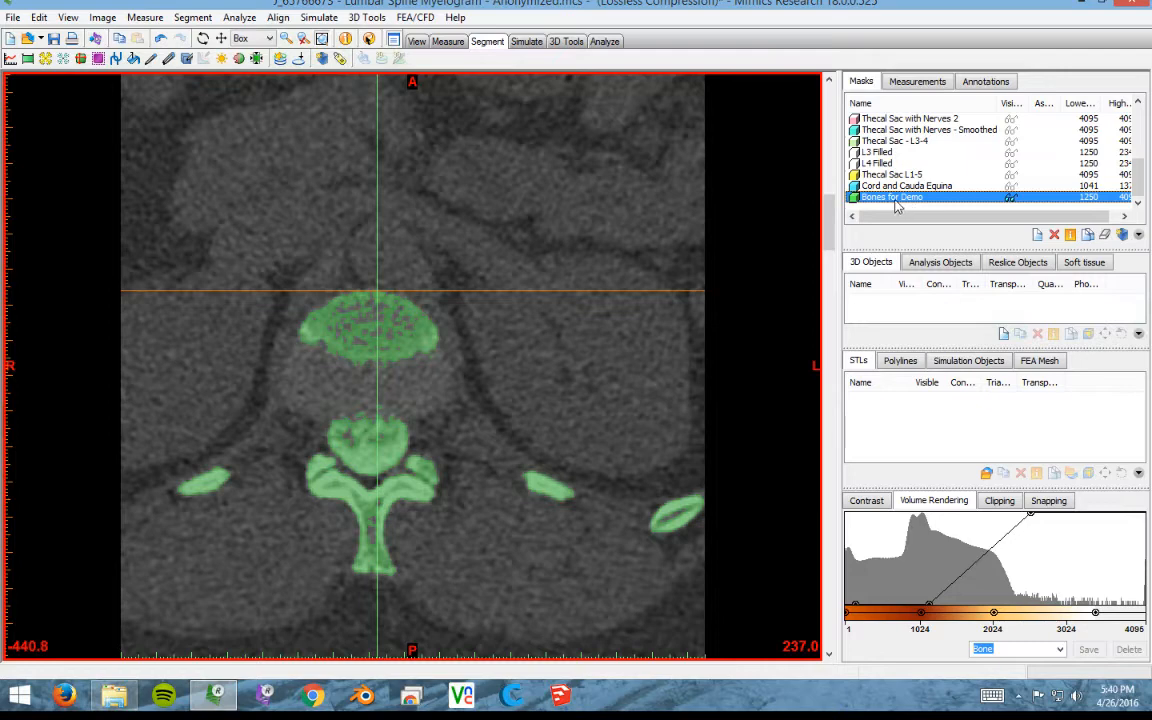
- Change the Bones for Demo mask's name back to Everything for Demo
{"action": "right_click", "coordinate": [895, 200]}
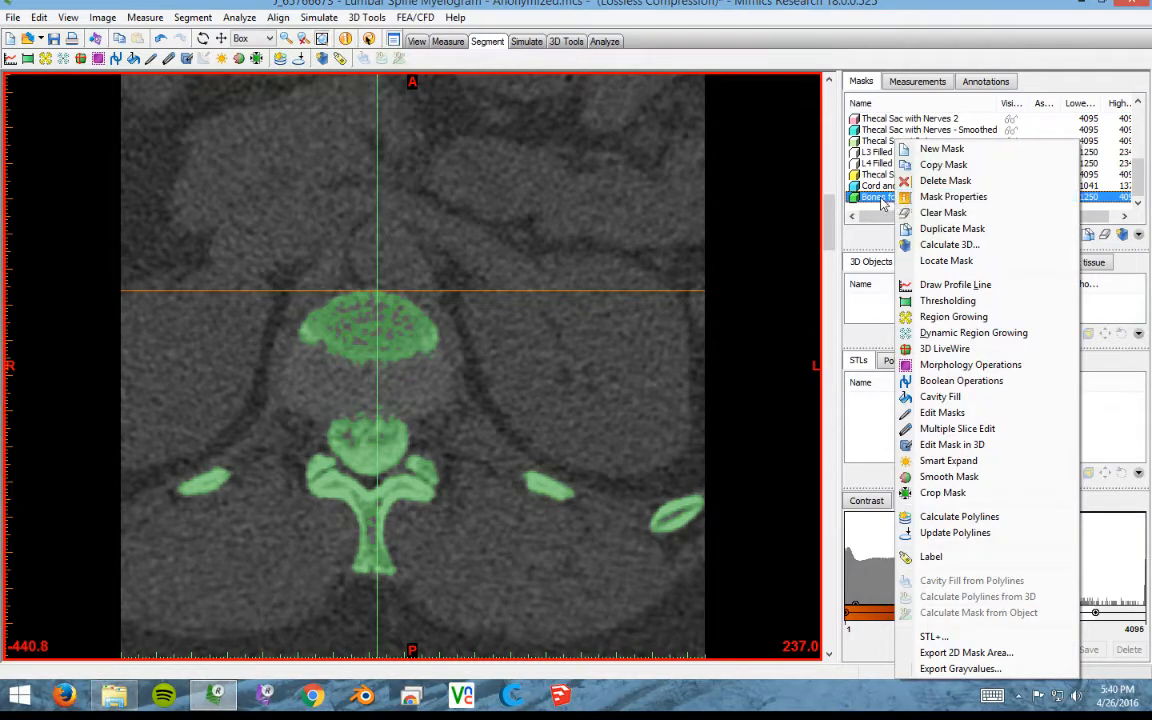
{"action": "left_click", "coordinate": [882, 204]}
{"action": "type", "text": "Eve"}
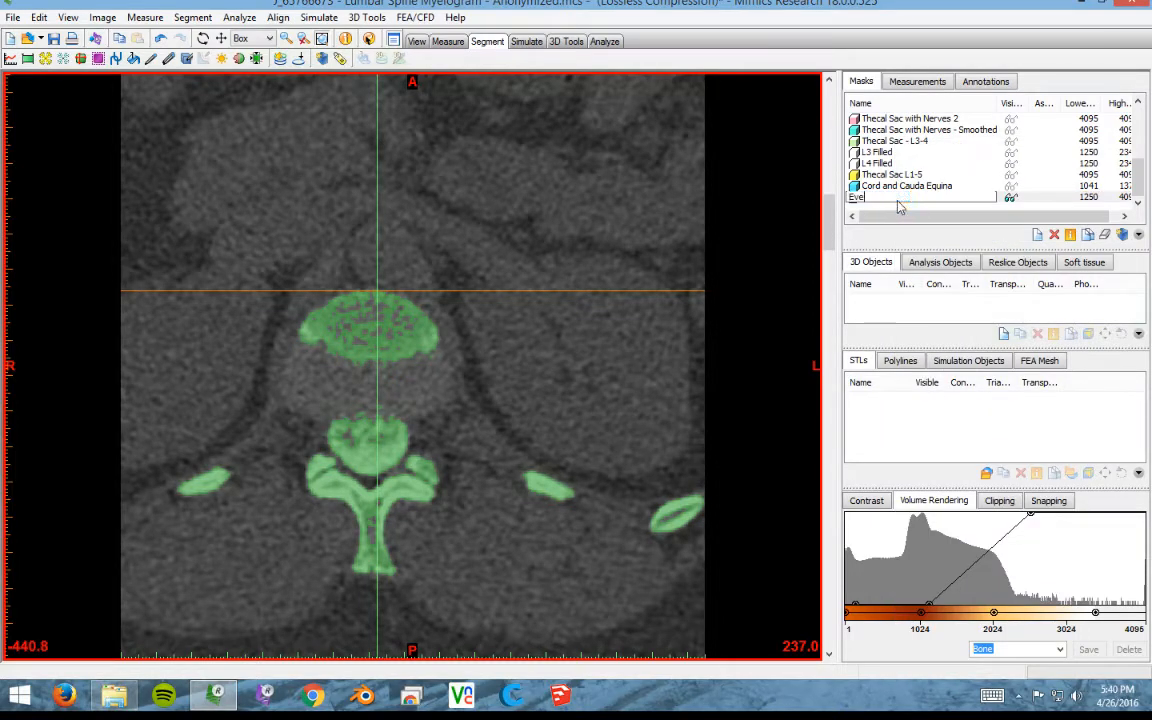
{"action": "type", "text": "rything for Demo"}
{"action": "key", "text": "Return"}
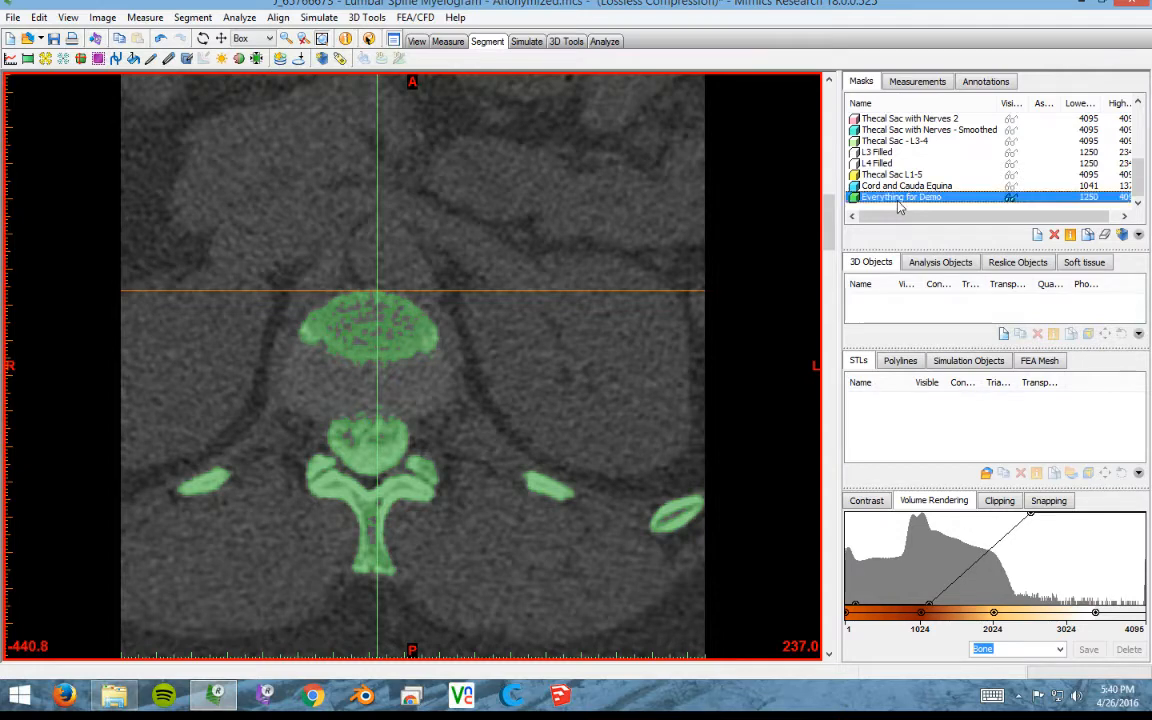
- Duplicate the Everything for Demo mask and name the copy Bones
{"action": "right_click", "coordinate": [935, 204]}
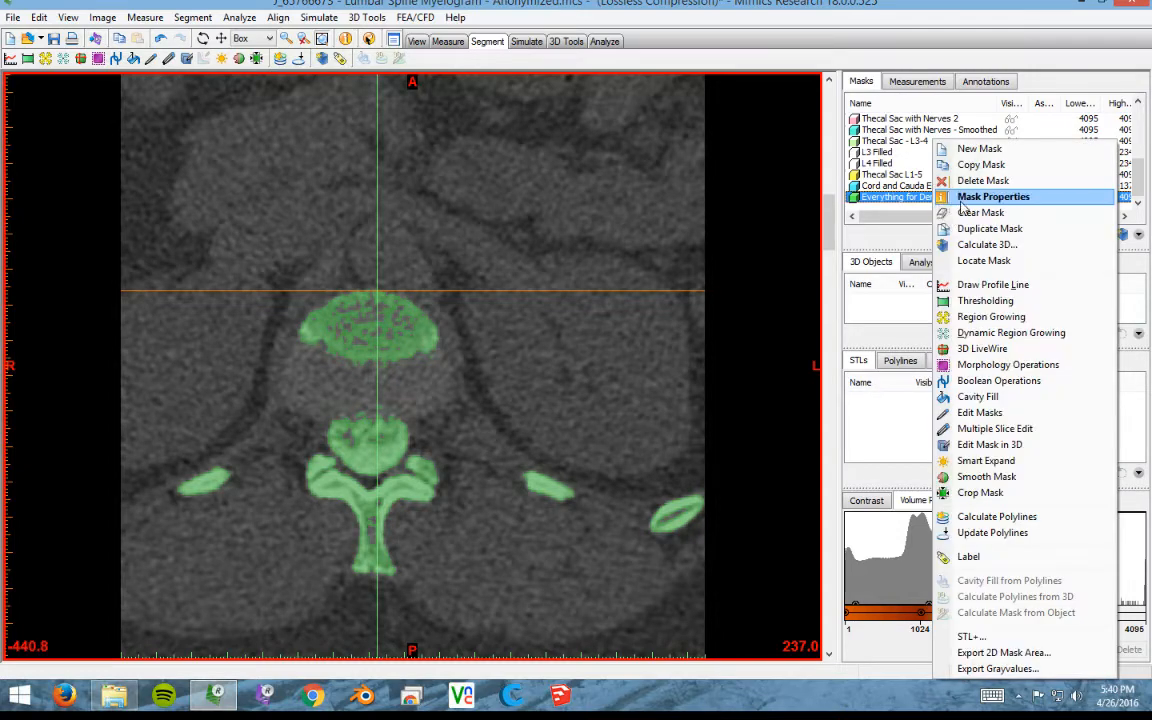
{"action": "left_click", "coordinate": [990, 228]}
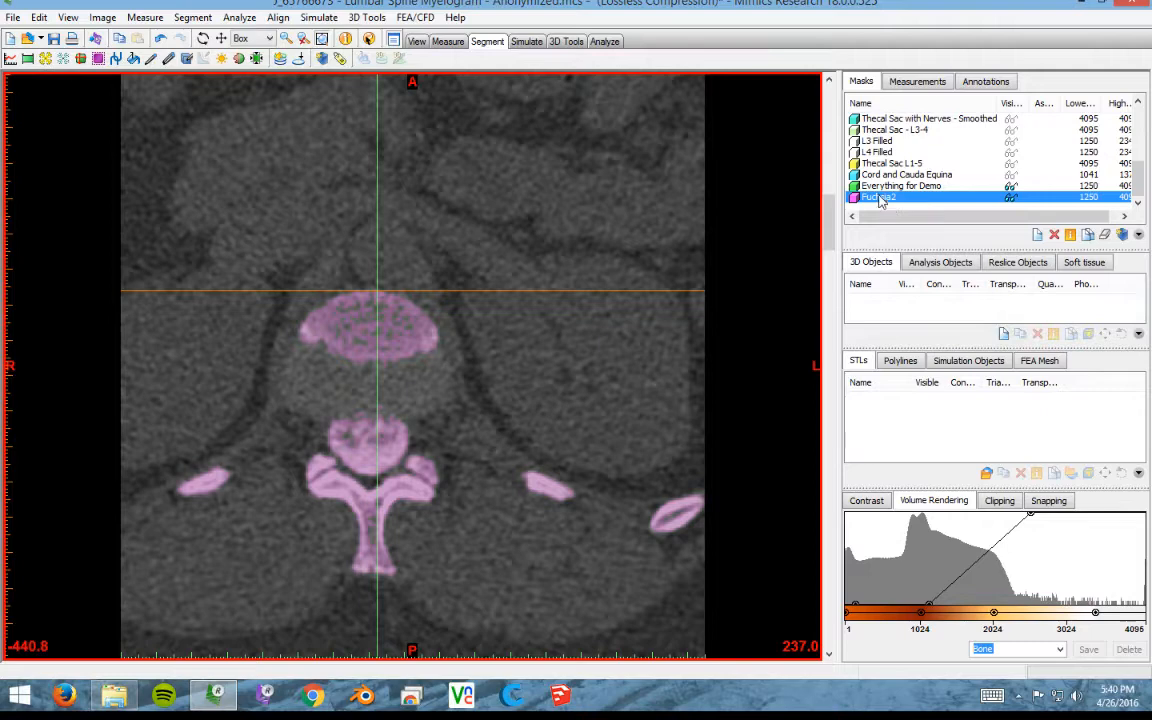
{"action": "left_click", "coordinate": [882, 203]}
{"action": "type", "text": "B"}
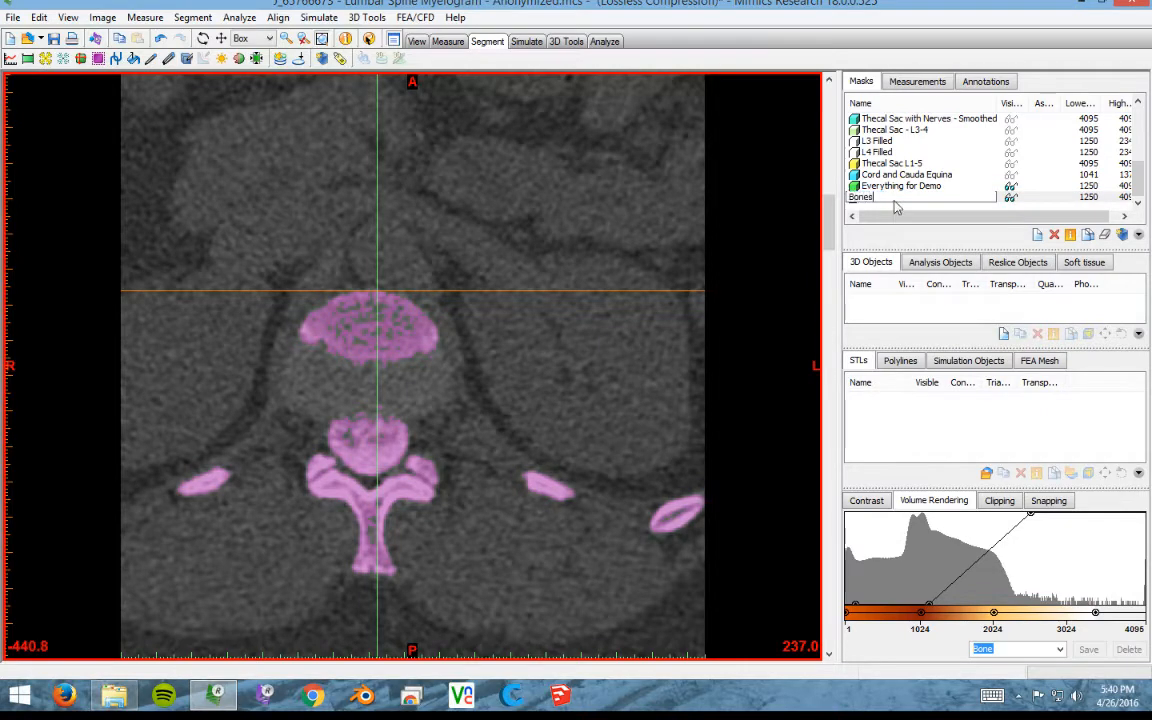
{"action": "type", "text": "ones"}
{"action": "key", "text": "Return"}
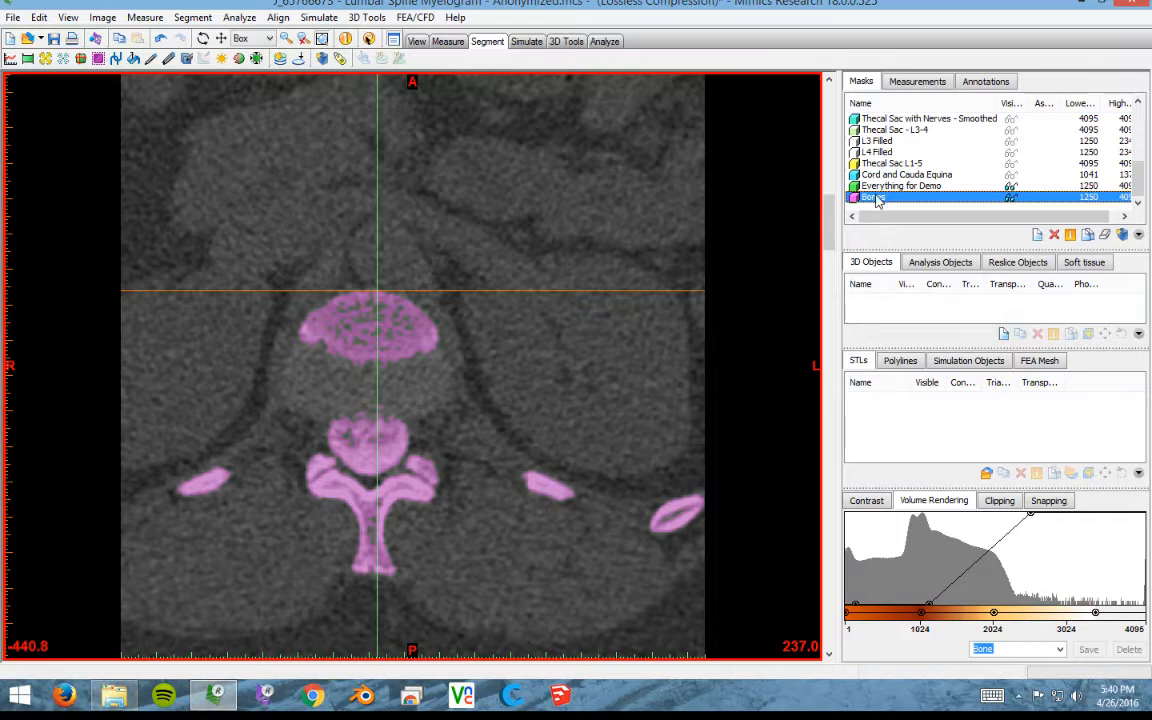
- Duplicate the Bones mask and name the copy Thecal Sac for Demo
{"action": "right_click", "coordinate": [880, 199]}
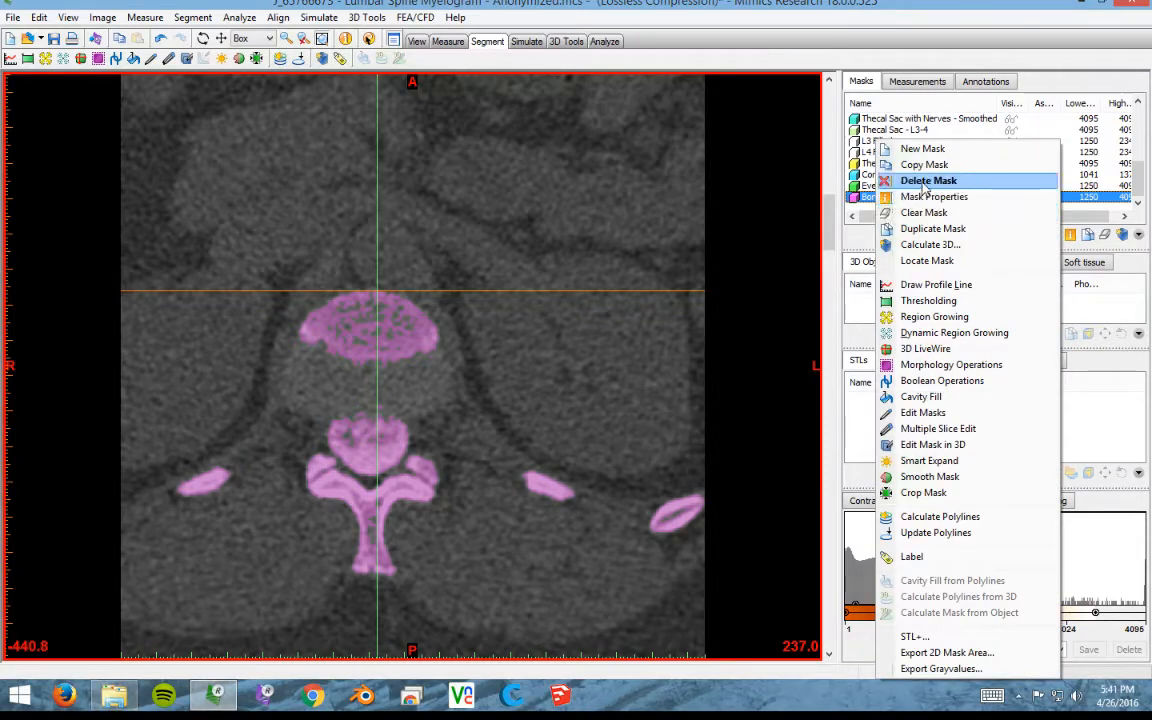
{"action": "left_click", "coordinate": [930, 228]}
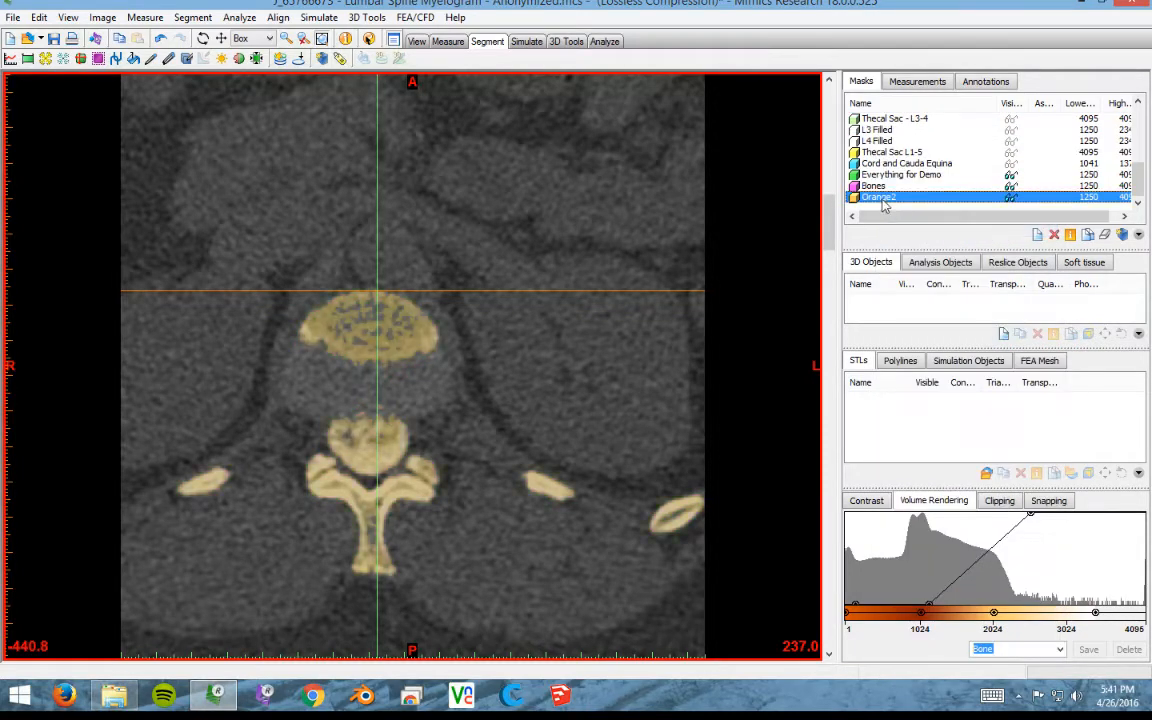
{"action": "type", "text": "Thecal Sac for Demo"}
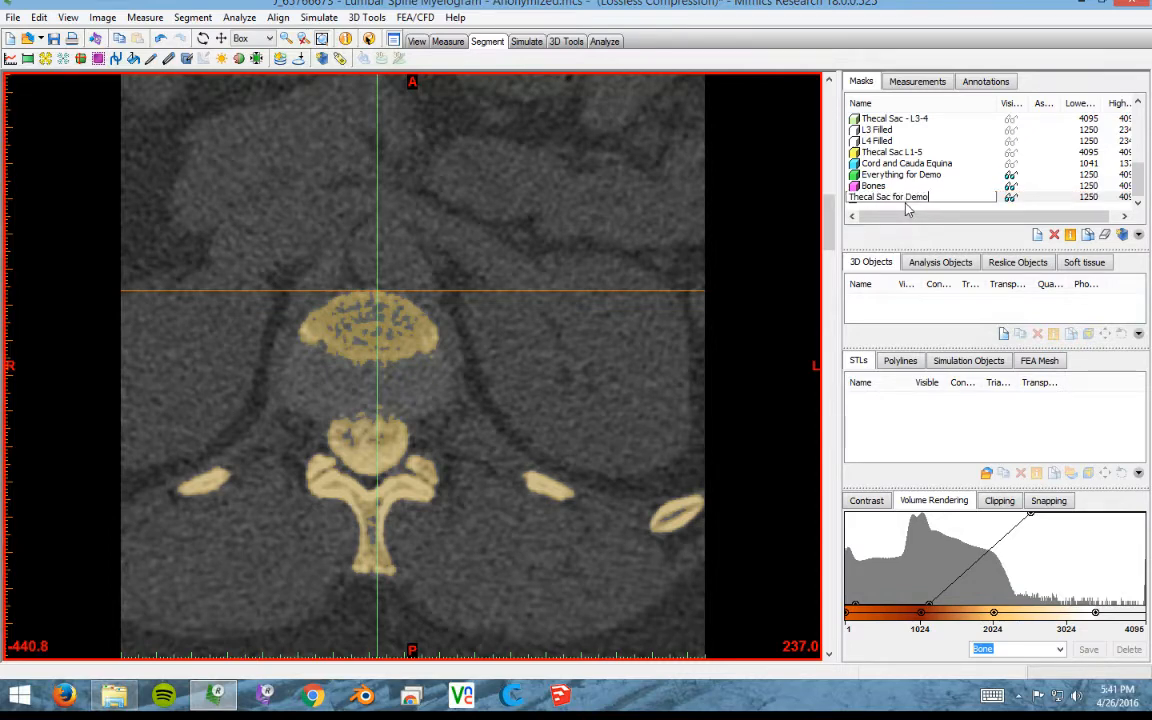
{"action": "key", "text": "Return"}
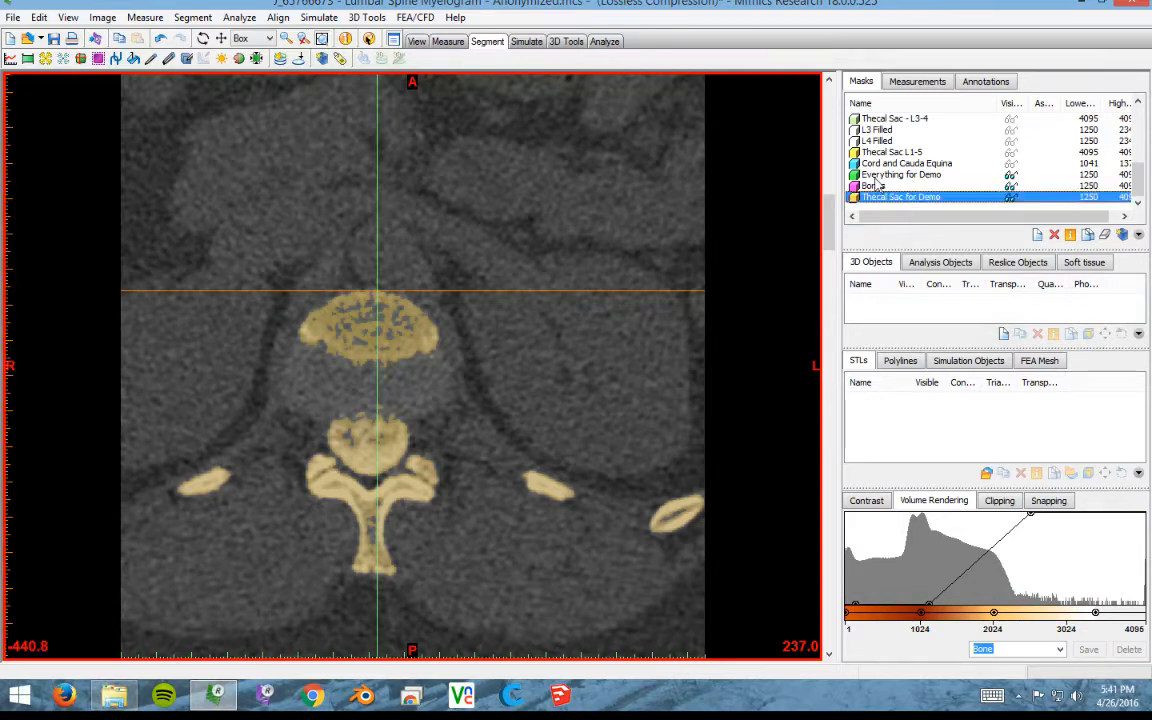
- Rename the Bones mask as Bones for Demo
{"action": "double_click", "coordinate": [870, 186]}
{"action": "left_click", "coordinate": [886, 187]}
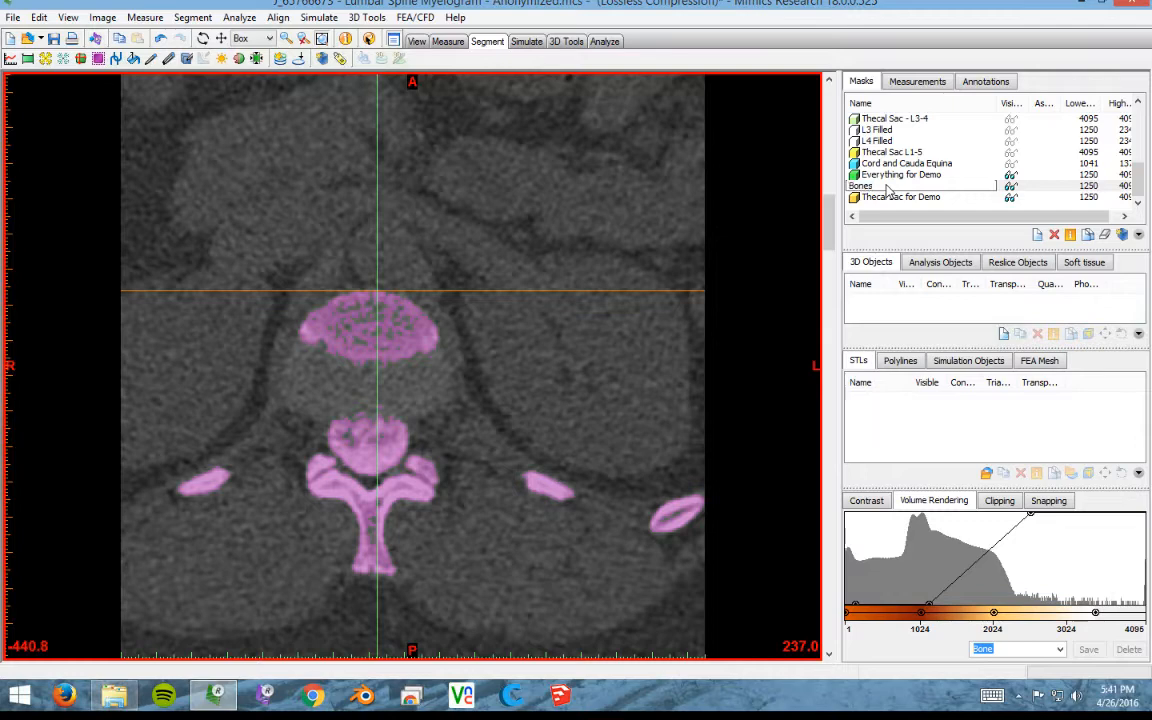
{"action": "type", "text": "for Demo"}
{"action": "key", "text": "Return"}
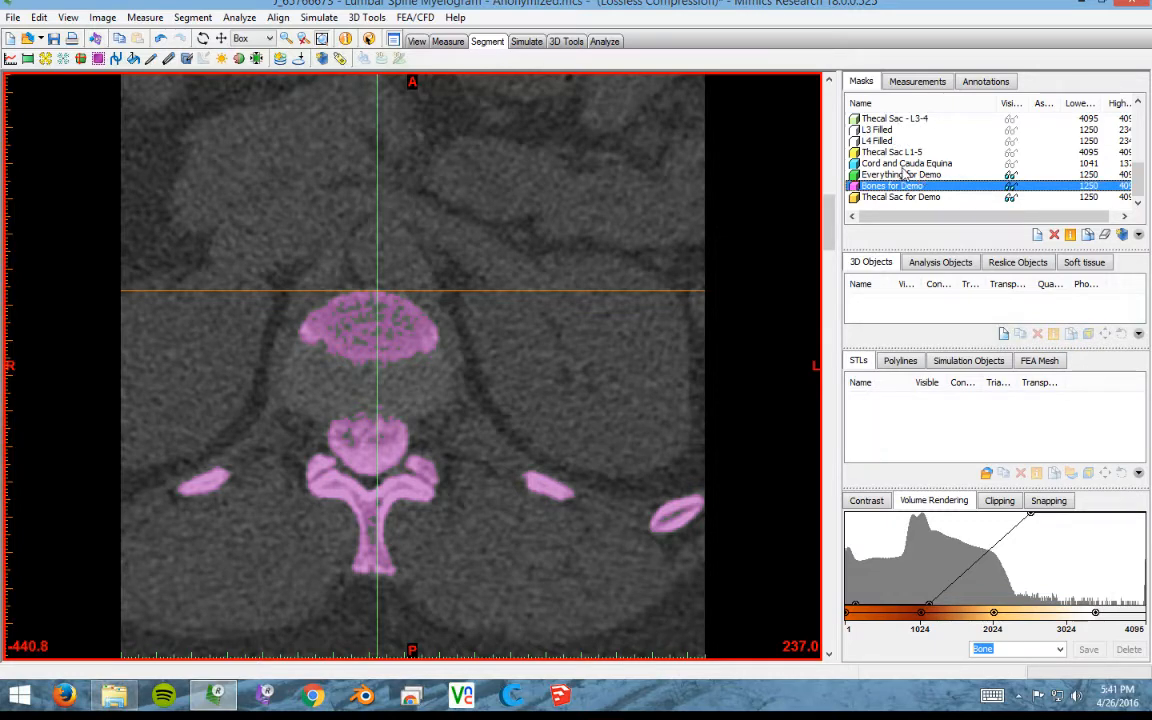
- Hide the Everything for Demo and Thecal Sac for Demo masks so that only Bones for Demo is shown
{"action": "left_click", "coordinate": [1011, 189]}
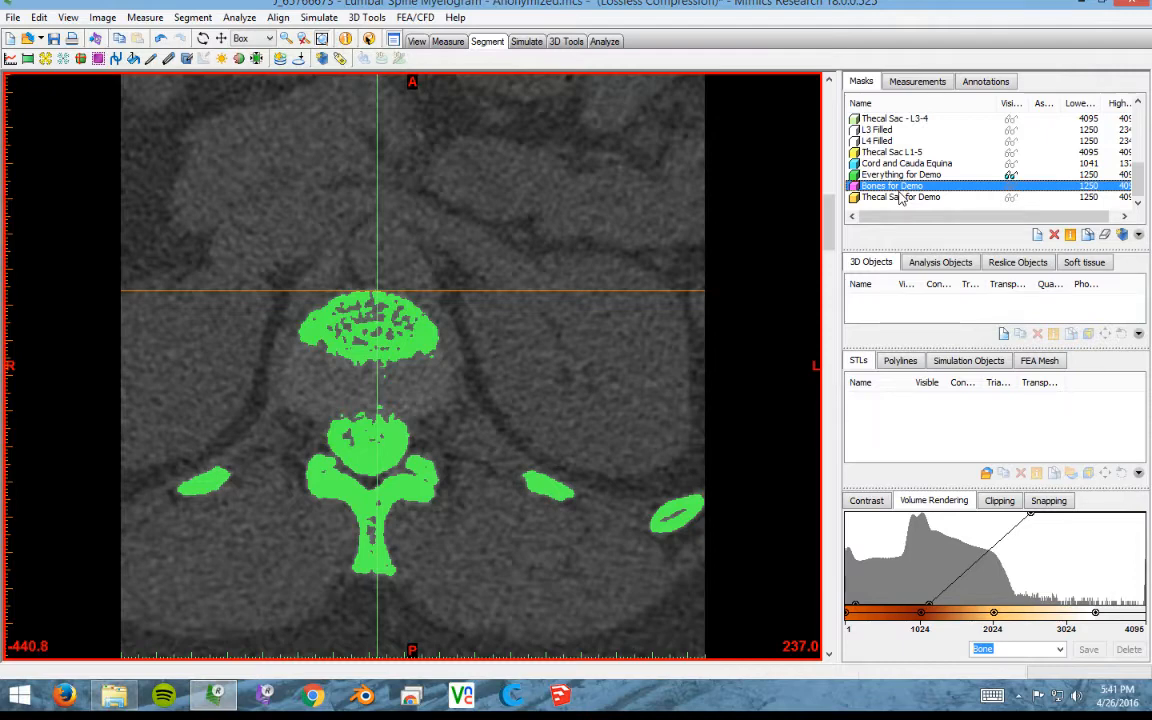
{"action": "left_click", "coordinate": [1010, 175]}
{"action": "left_click", "coordinate": [1011, 186]}
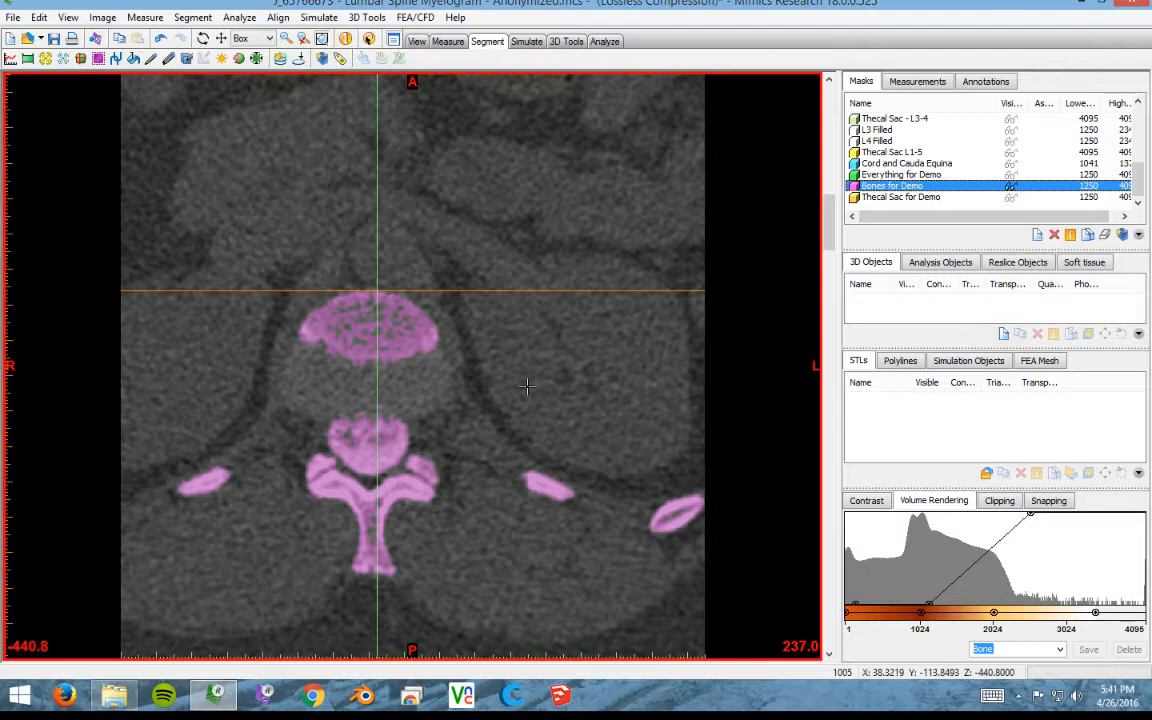
- Start multiple slice editing on Bones for Demo with a circular brush of width and height 20 and the Remove operation
{"action": "left_click", "coordinate": [168, 60]}
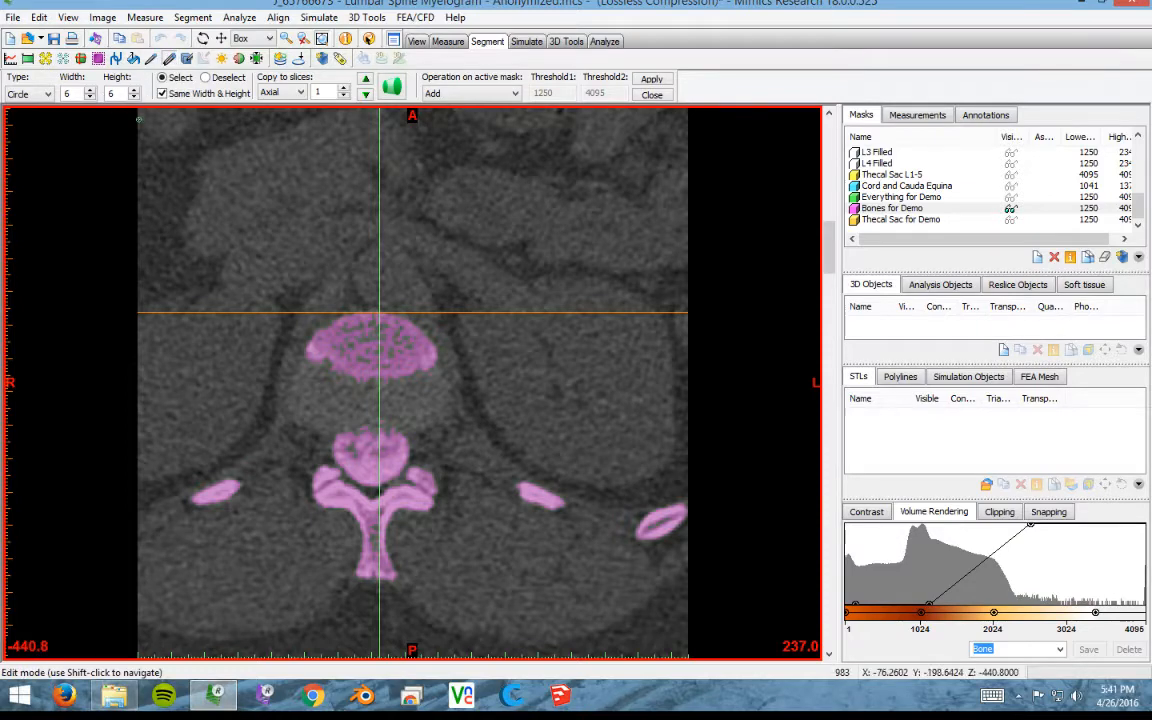
{"action": "left_click", "coordinate": [88, 90]}
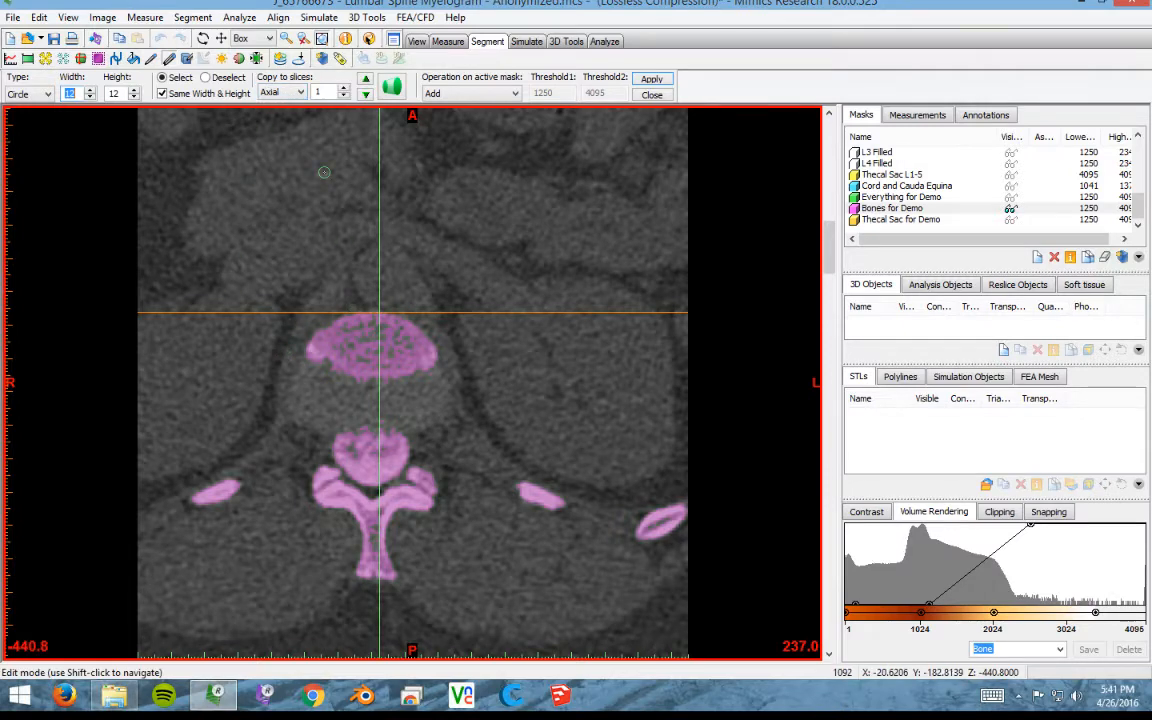
{"action": "left_click", "coordinate": [465, 93]}
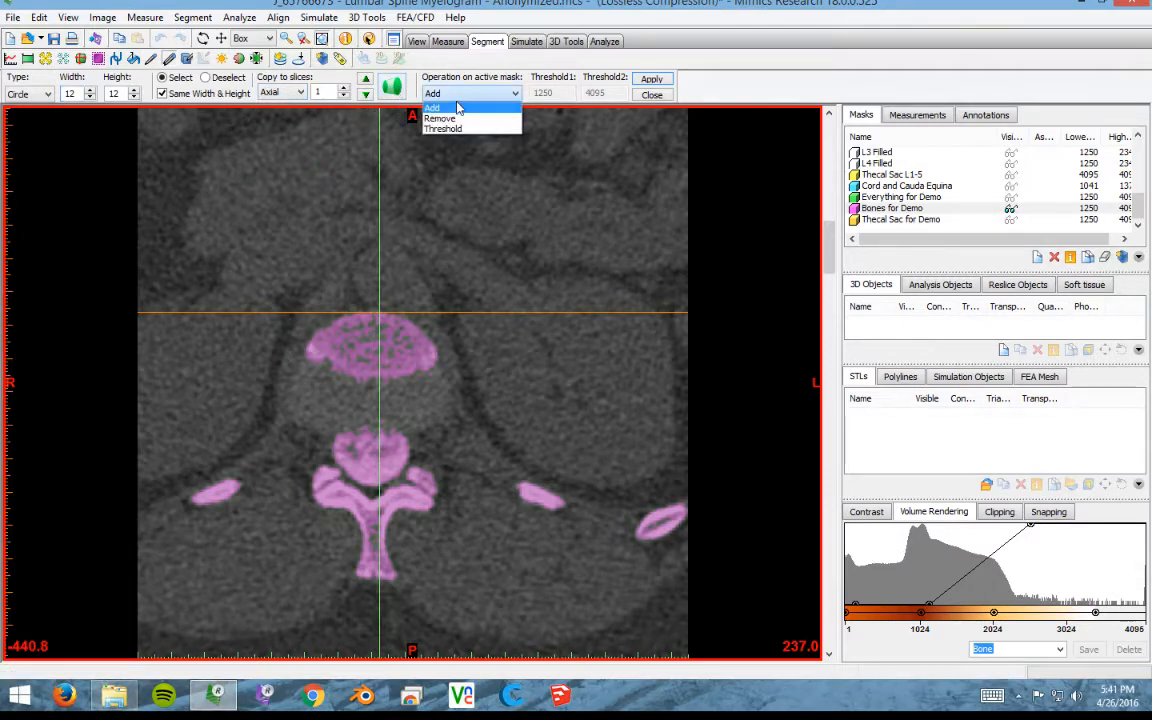
{"action": "left_click", "coordinate": [458, 116]}
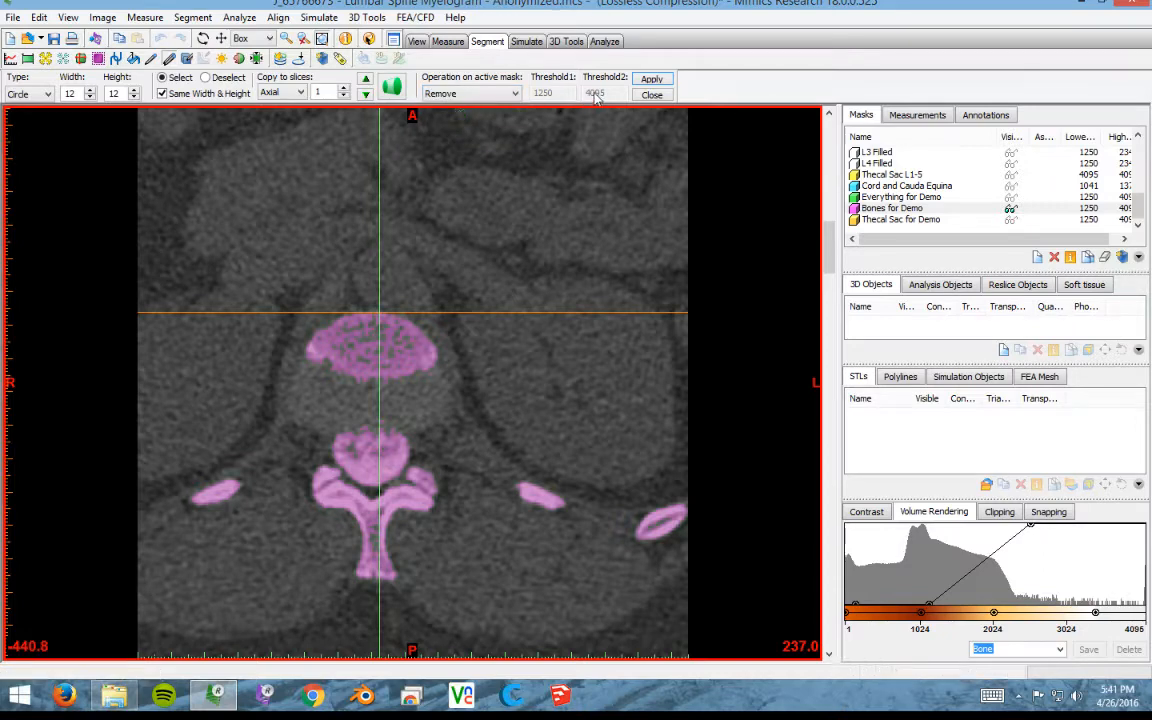
{"action": "left_click", "coordinate": [90, 89]}
{"action": "left_click", "coordinate": [90, 89]}
{"action": "left_click", "coordinate": [90, 89]}
{"action": "left_click", "coordinate": [90, 89]}
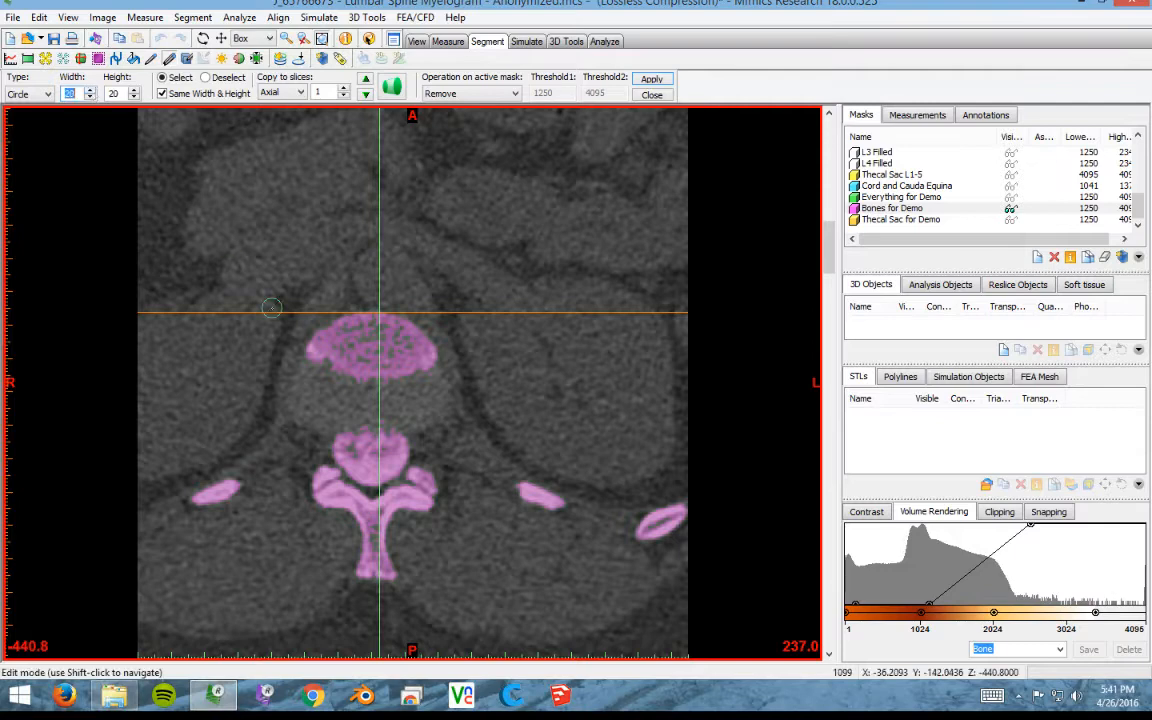
- Remove the whole thecal sac from the Bones for Demo mask on axial slice -440.8 and compare it with the neighbouring slices
{"action": "mouse_move", "coordinate": [340, 445]}
{"action": "left_mouse_down"}
{"action": "mouse_move", "coordinate": [368, 478]}
{"action": "mouse_move", "coordinate": [404, 445]}
{"action": "mouse_move", "coordinate": [385, 422]}
{"action": "mouse_move", "coordinate": [340, 432]}
{"action": "mouse_move", "coordinate": [363, 453]}
{"action": "mouse_move", "coordinate": [380, 448]}
{"action": "left_mouse_up"}
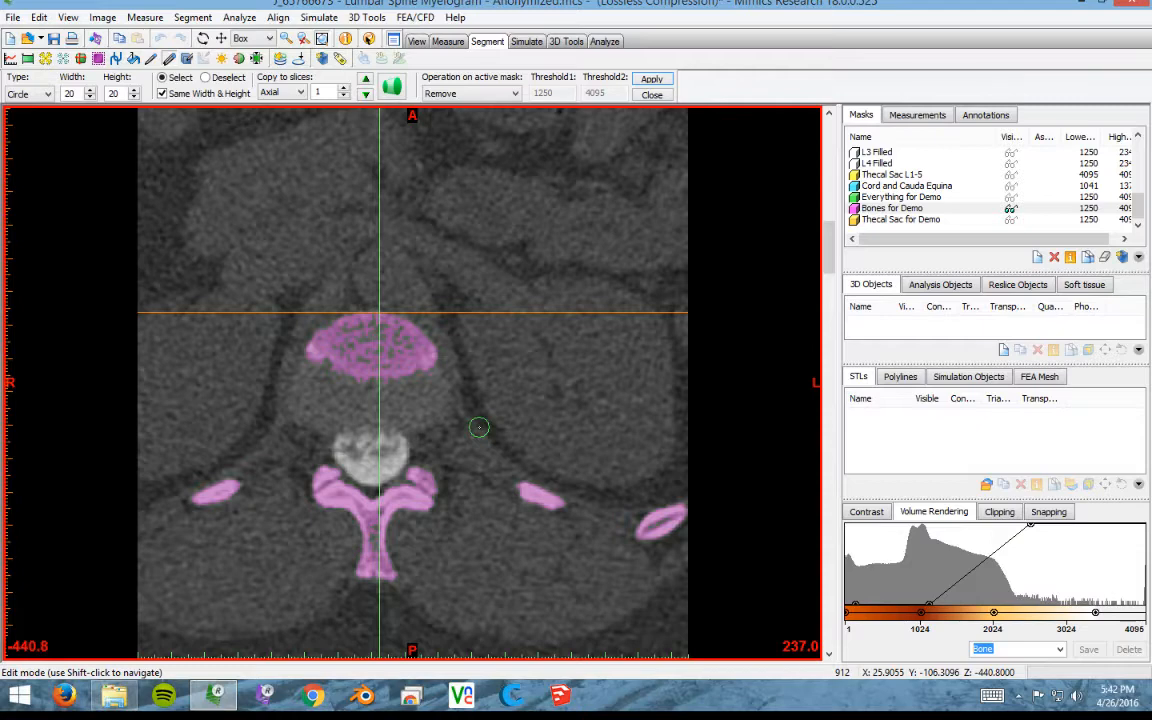
{"action": "scroll", "coordinate": [479, 427], "scroll_direction": "up", "scroll_amount": 2}
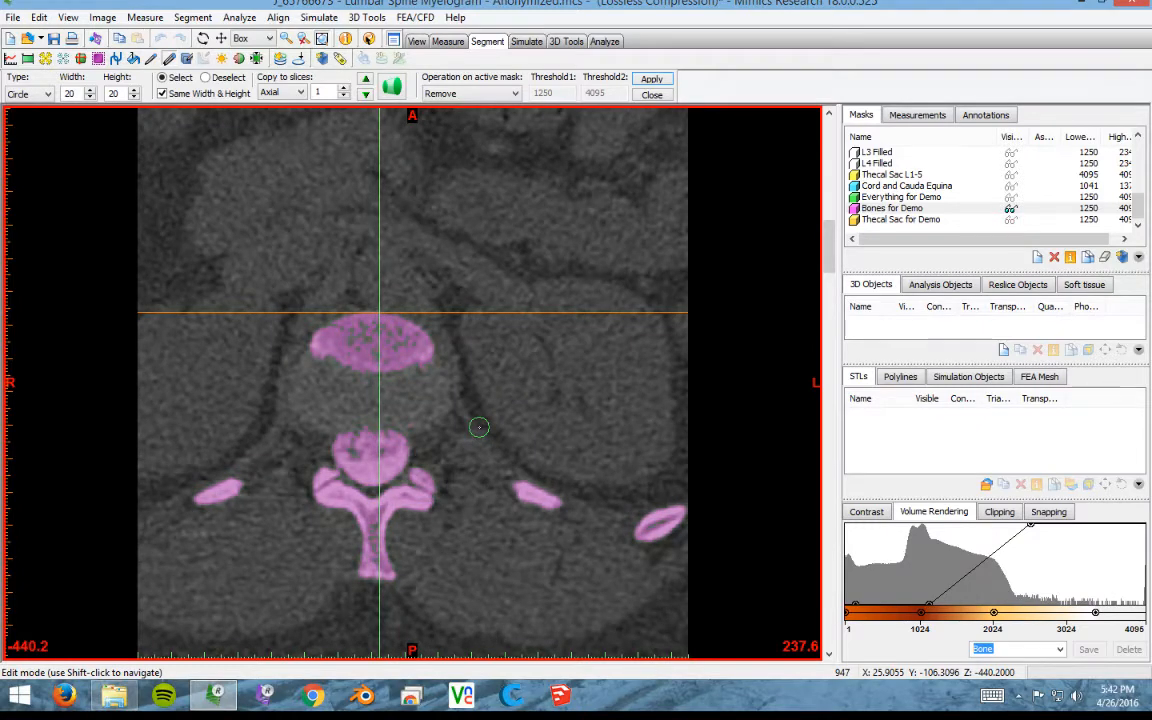
{"action": "scroll", "coordinate": [479, 427], "scroll_direction": "down", "scroll_amount": 1}
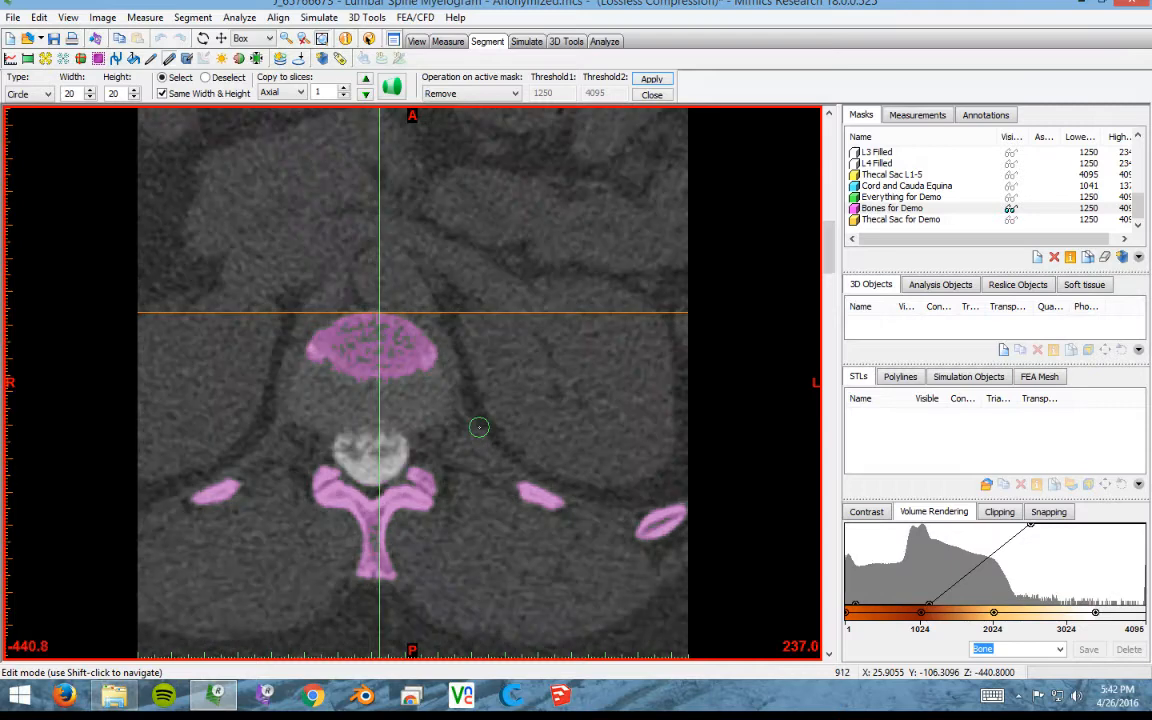
{"action": "scroll", "coordinate": [479, 427], "scroll_direction": "down", "scroll_amount": 1}
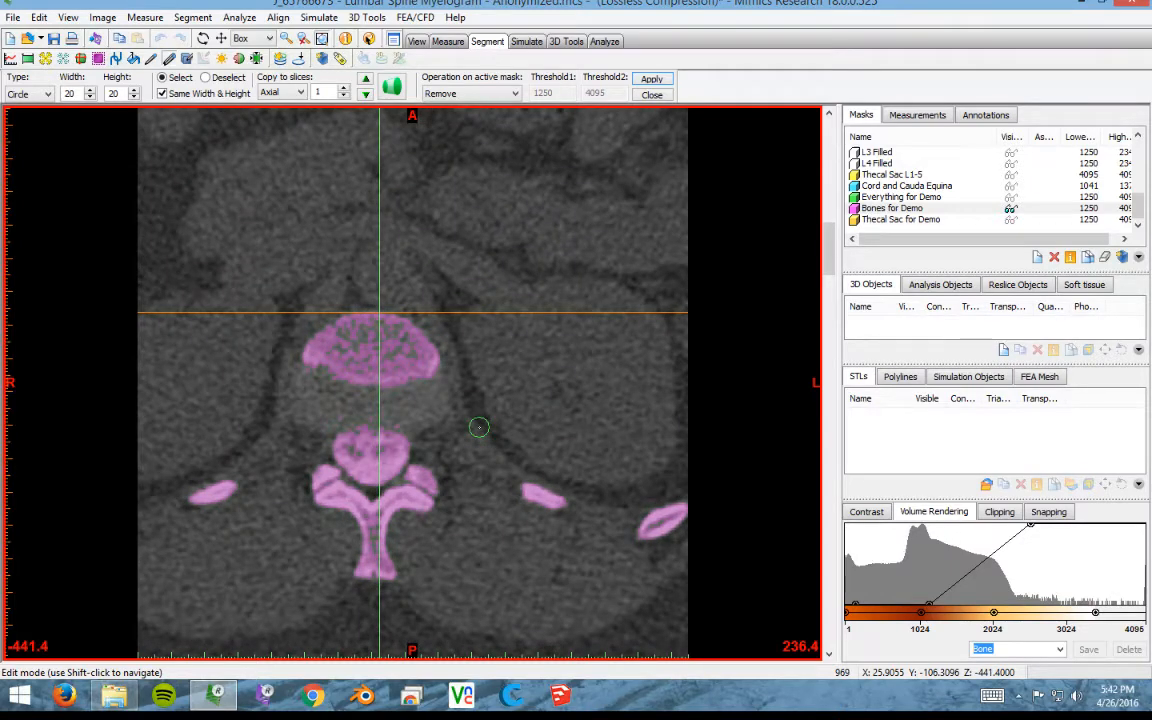
{"action": "scroll", "coordinate": [479, 427], "scroll_direction": "down", "scroll_amount": 1}
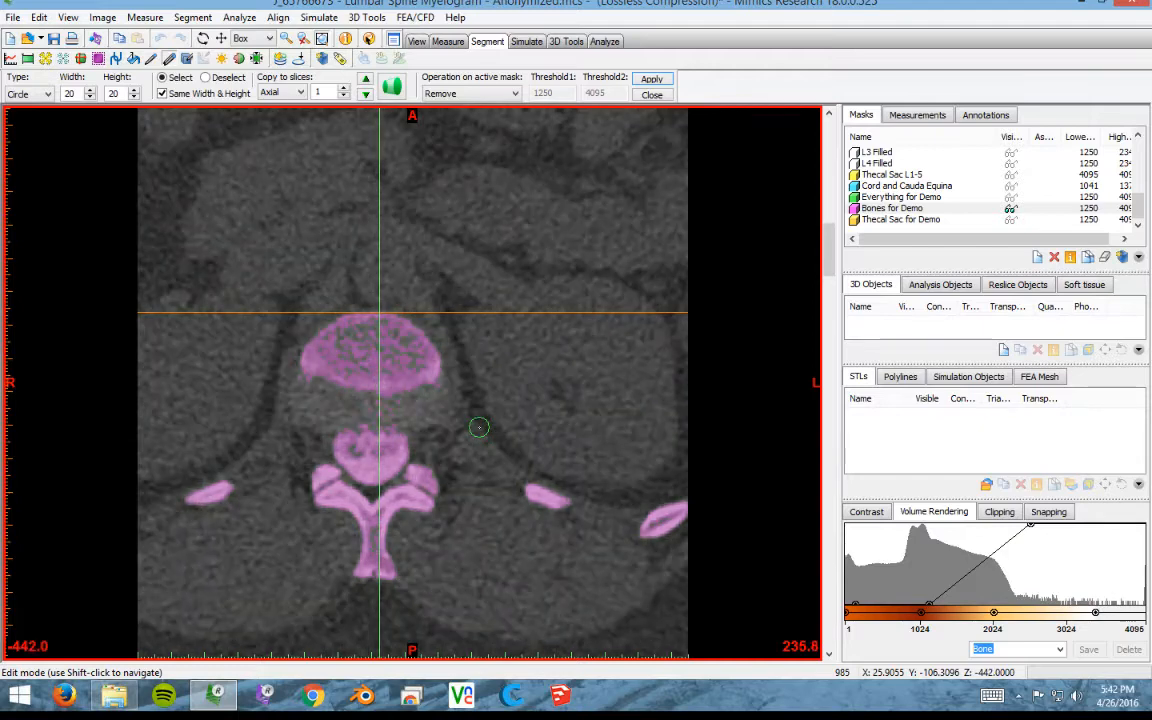
{"action": "scroll", "coordinate": [479, 427], "scroll_direction": "up", "scroll_amount": 1}
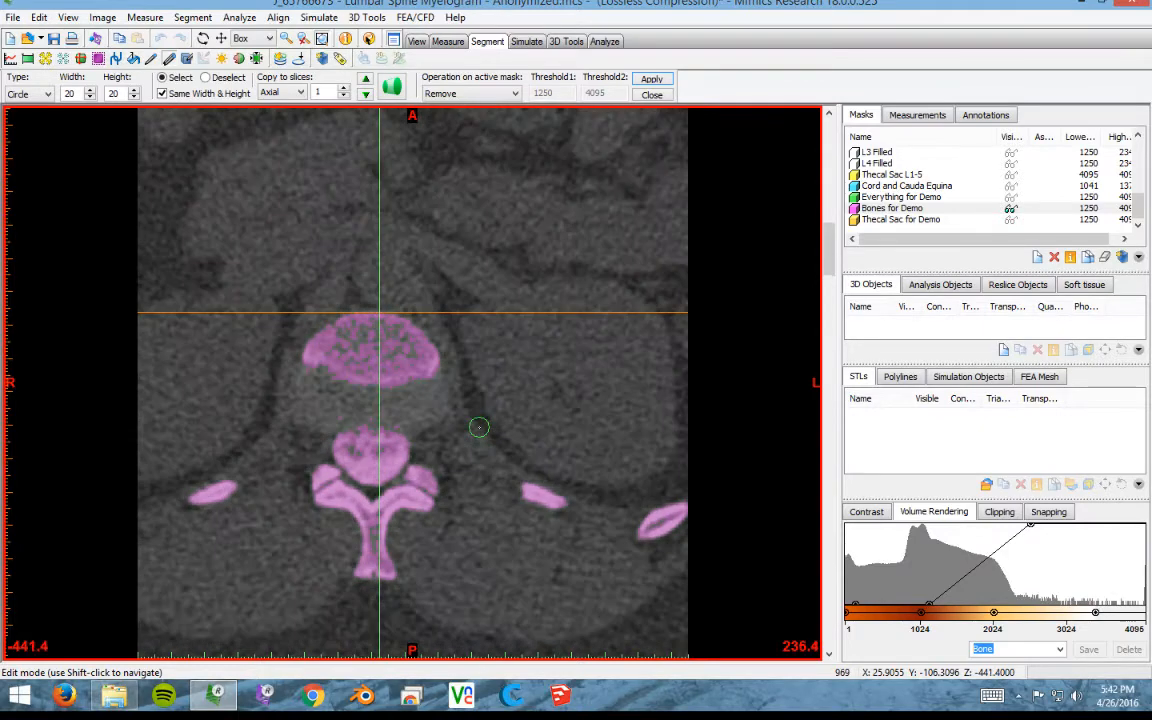
- Mark the anterior part of the thecal sac for removal on axial slices -442.0 and -442.6
{"action": "scroll", "coordinate": [479, 427], "scroll_direction": "down", "scroll_amount": 1}
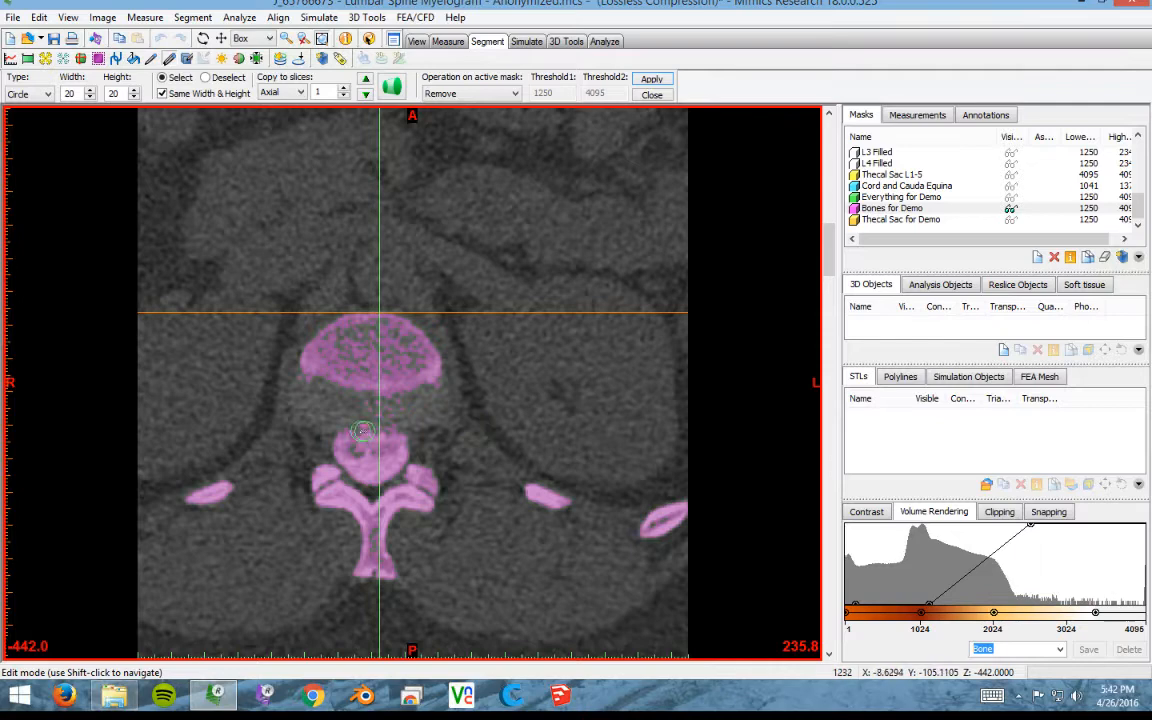
{"action": "left_click_drag", "start_coordinate": [331, 432], "coordinate": [415, 432]}
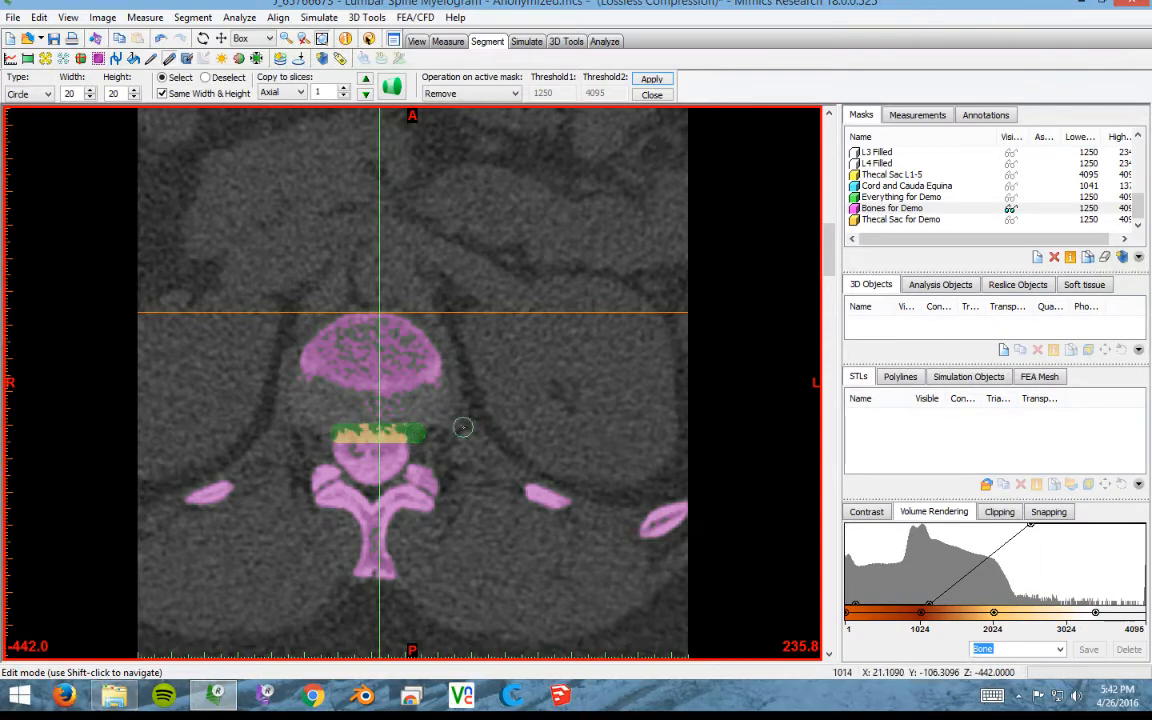
{"action": "scroll", "coordinate": [450, 430], "scroll_direction": "down", "scroll_amount": 1}
{"action": "left_click_drag", "start_coordinate": [327, 438], "coordinate": [398, 434]}
- Mark the anterior edge and patient-right side of the thecal sac on slice -443.2, and extend the marking along that side on slice -442.6
{"action": "scroll", "coordinate": [431, 460], "scroll_direction": "down", "scroll_amount": 1}
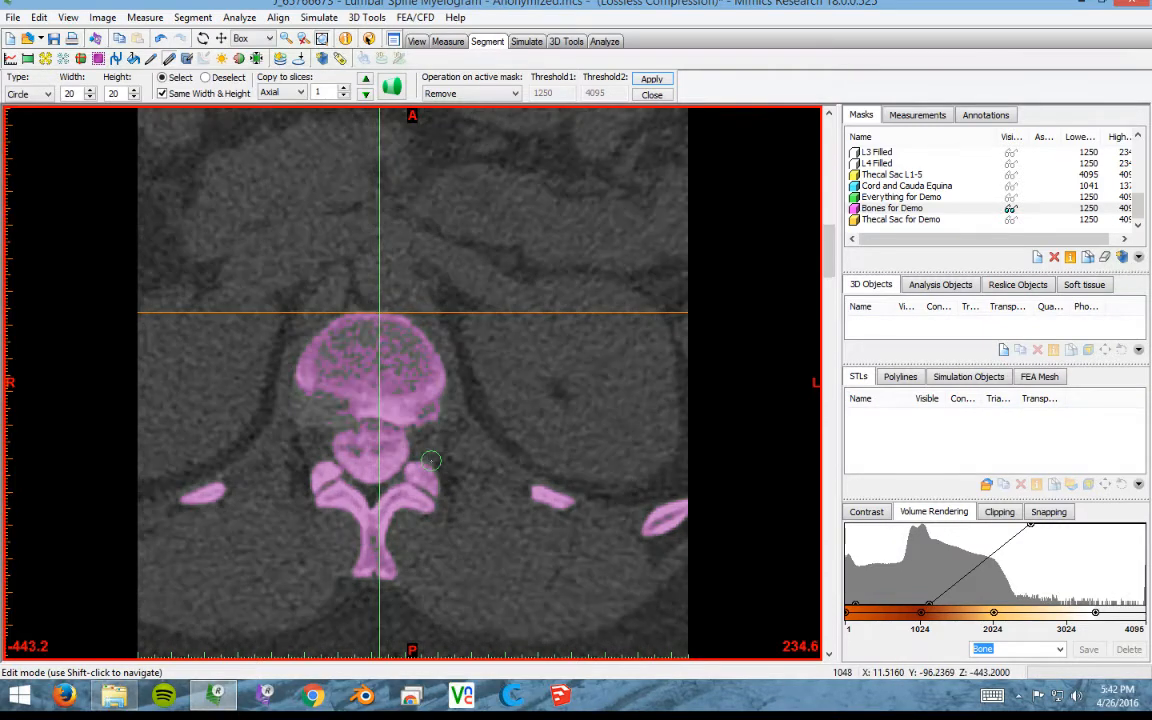
{"action": "mouse_move", "coordinate": [362, 431]}
{"action": "left_mouse_down"}
{"action": "mouse_move", "coordinate": [402, 440]}
{"action": "mouse_move", "coordinate": [339, 439]}
{"action": "left_mouse_up"}
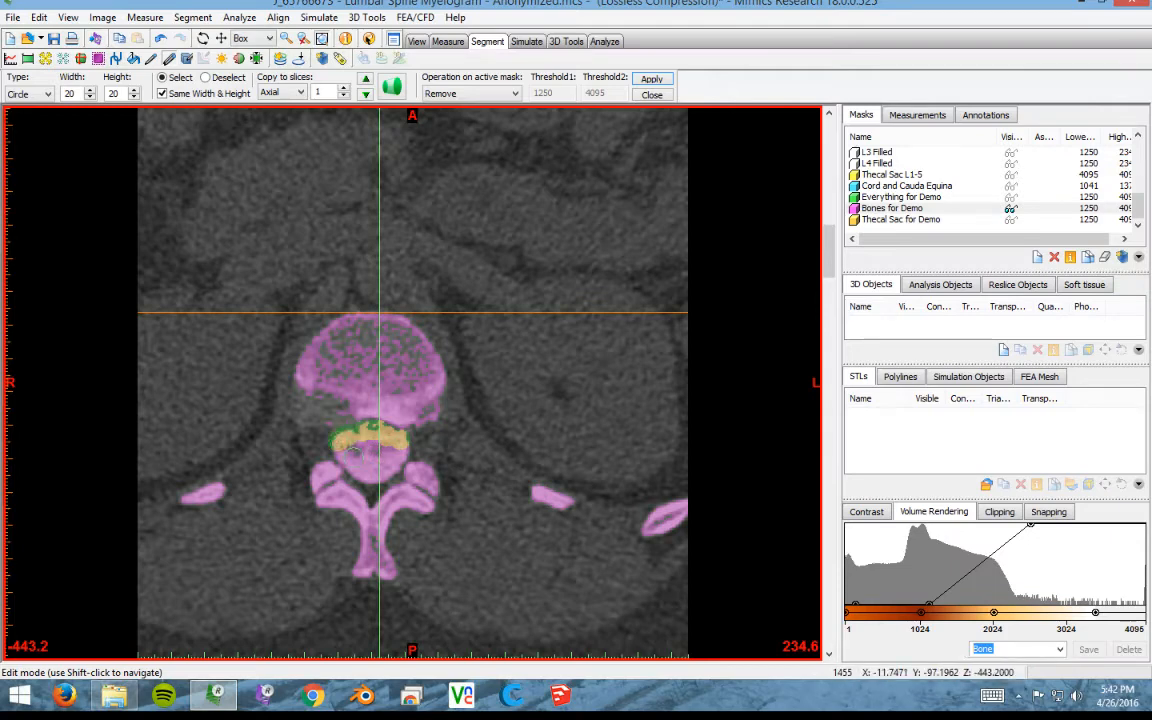
{"action": "left_click", "coordinate": [350, 460]}
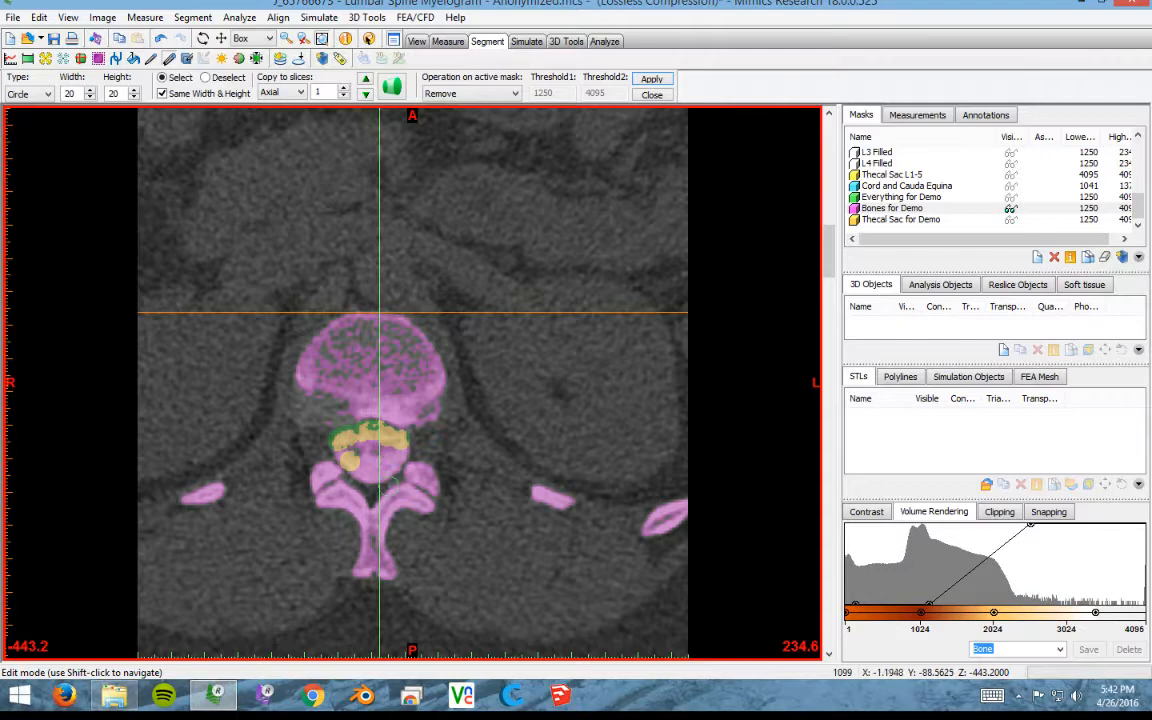
{"action": "scroll", "coordinate": [384, 488], "scroll_direction": "up", "scroll_amount": 1}
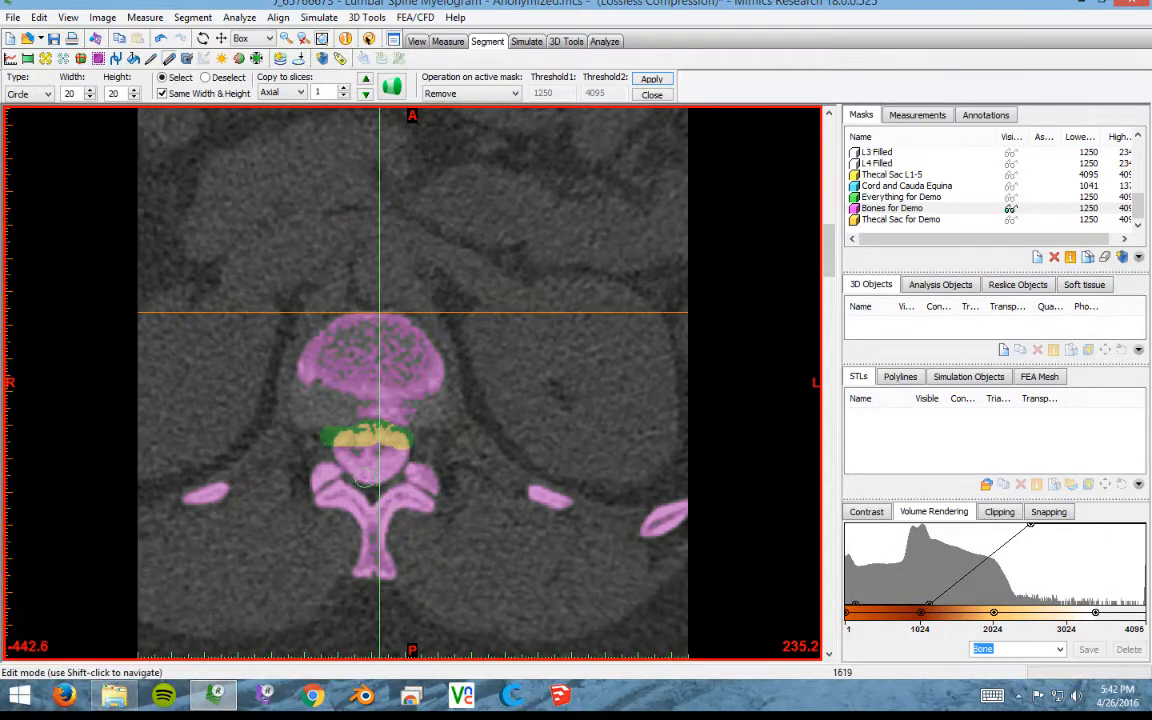
{"action": "left_click", "coordinate": [349, 461]}
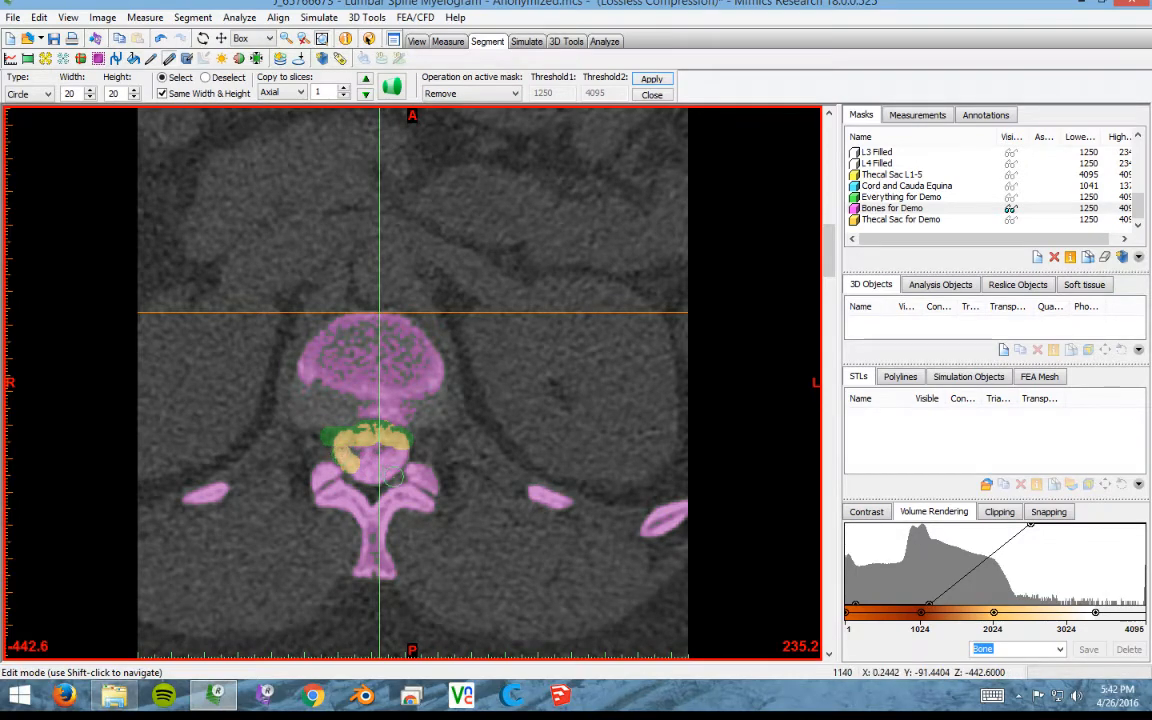
- Mark both sides and the anterior part of the thecal sac for removal on axial slice -443.8
{"action": "scroll", "coordinate": [394, 477], "scroll_direction": "down", "scroll_amount": 1}
{"action": "scroll", "coordinate": [394, 477], "scroll_direction": "up", "scroll_amount": 1}
{"action": "scroll", "coordinate": [394, 477], "scroll_direction": "up", "scroll_amount": 1}
{"action": "scroll", "coordinate": [394, 477], "scroll_direction": "up", "scroll_amount": 1}
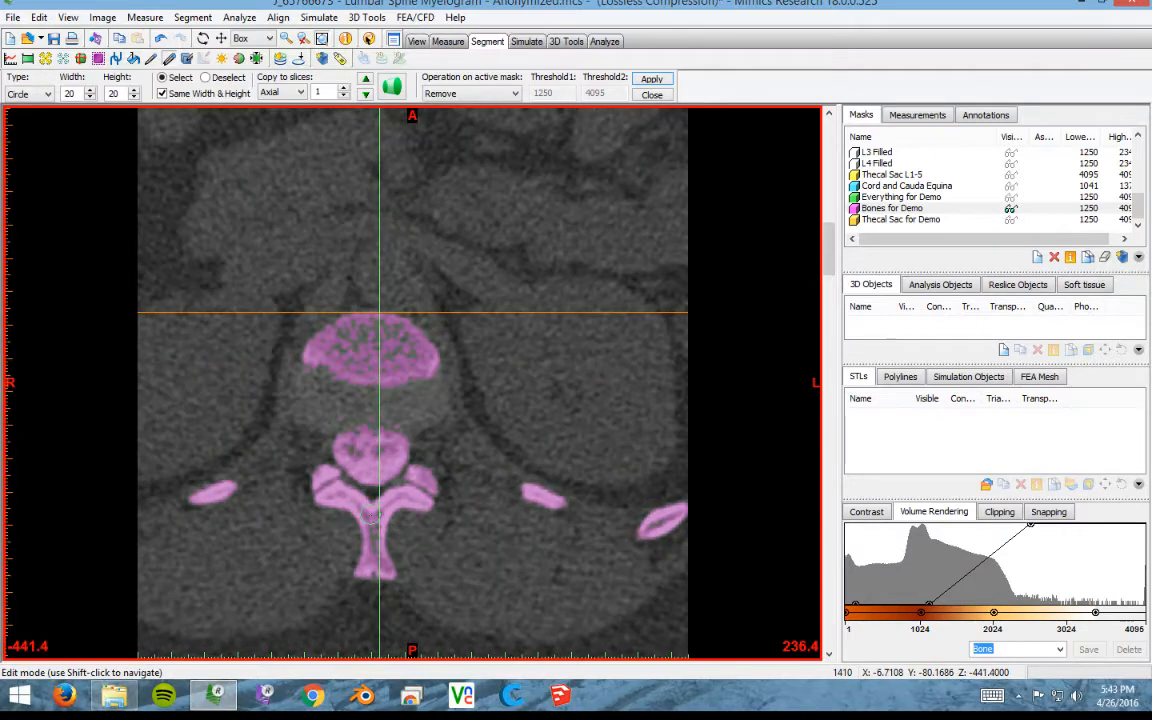
{"action": "scroll", "coordinate": [371, 514], "scroll_direction": "up", "scroll_amount": 1}
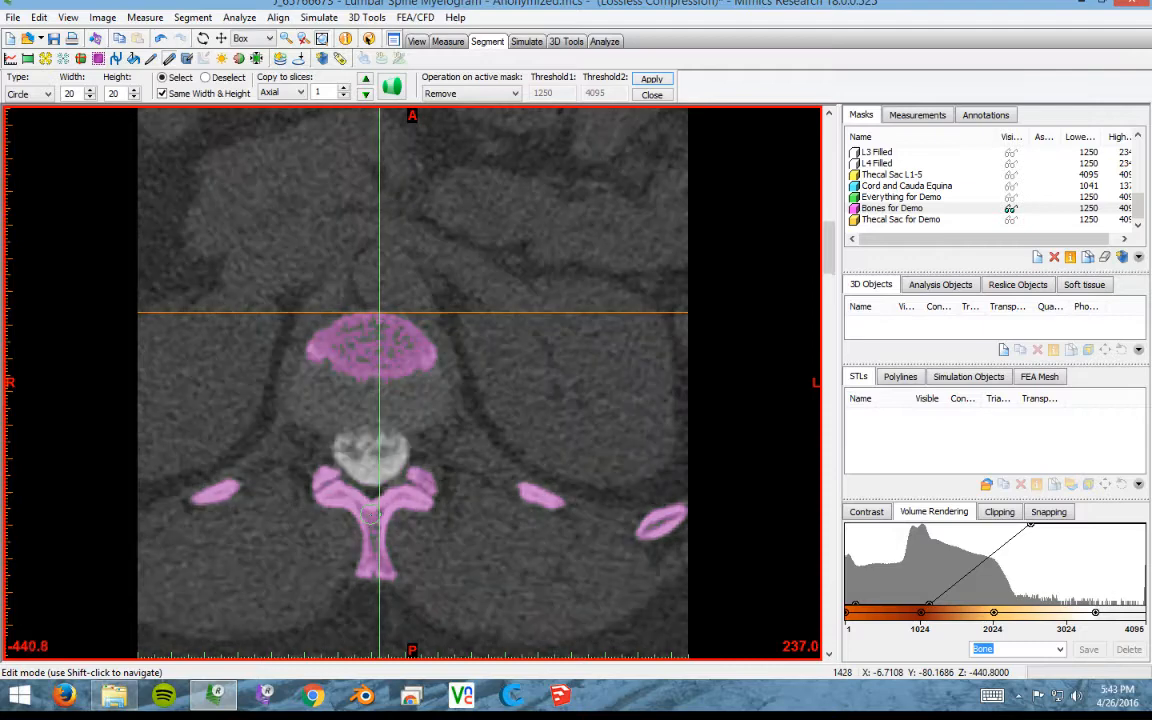
{"action": "scroll", "coordinate": [371, 514], "scroll_direction": "down", "scroll_amount": 4}
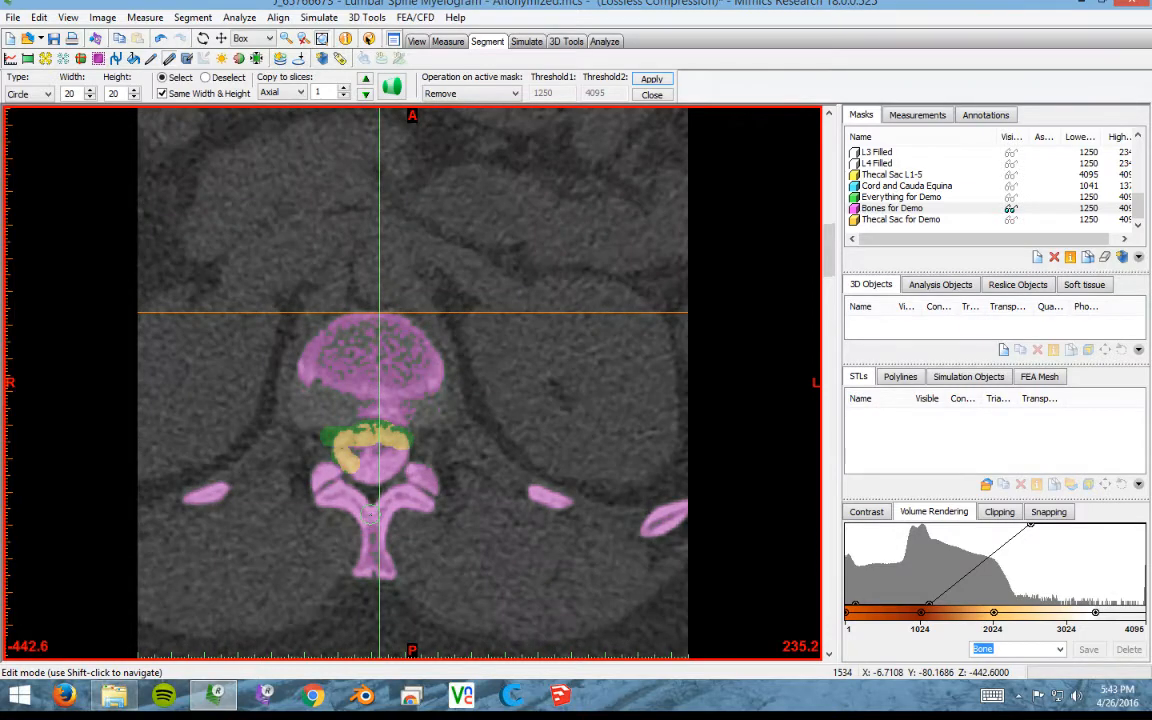
{"action": "scroll", "coordinate": [371, 514], "scroll_direction": "down", "scroll_amount": 1}
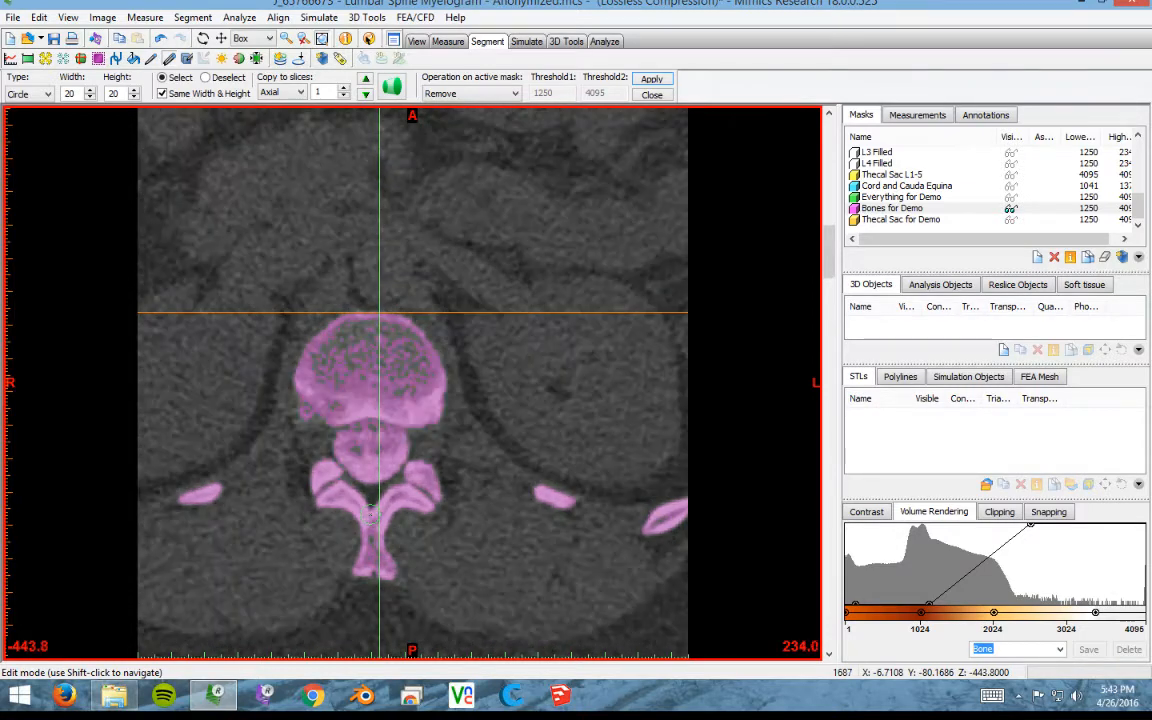
{"action": "left_click_drag", "start_coordinate": [340, 450], "coordinate": [348, 461]}
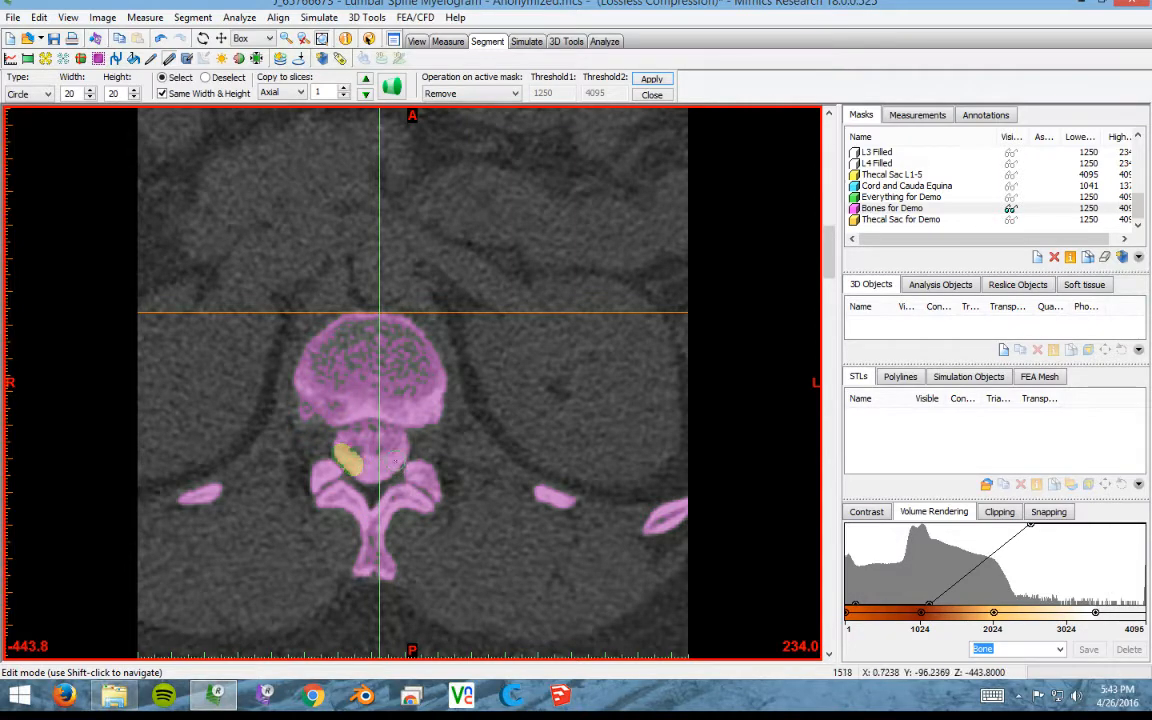
{"action": "left_click", "coordinate": [397, 457]}
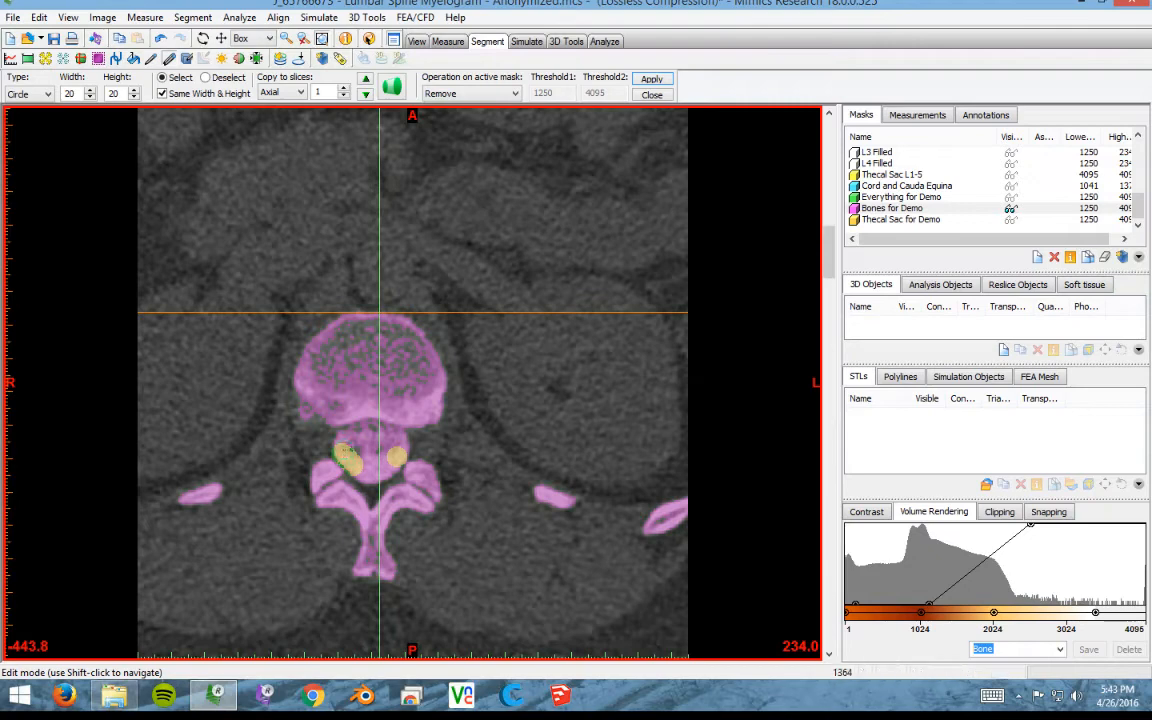
{"action": "left_click", "coordinate": [352, 434]}
{"action": "left_click_drag", "start_coordinate": [352, 434], "coordinate": [398, 432]}
- Mark the anterior part and both sides of the thecal sac for removal on axial slice -444.4
{"action": "scroll", "coordinate": [358, 488], "scroll_direction": "down", "scroll_amount": 1}
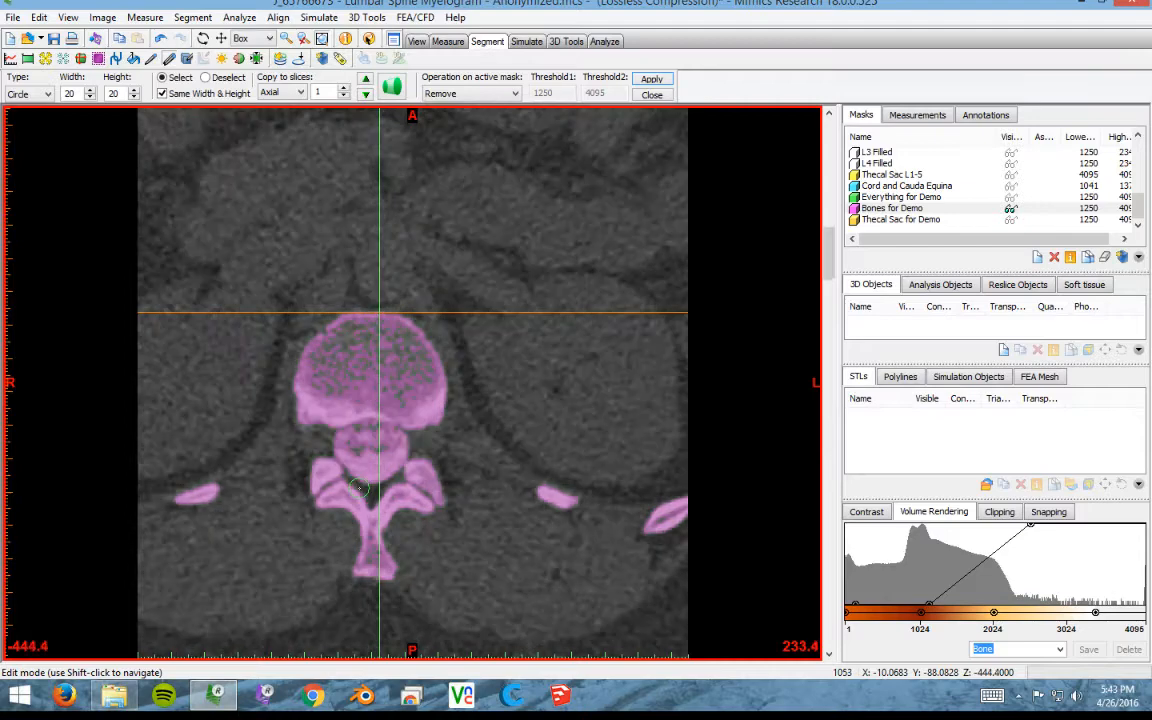
{"action": "left_click_drag", "start_coordinate": [342, 439], "coordinate": [403, 441]}
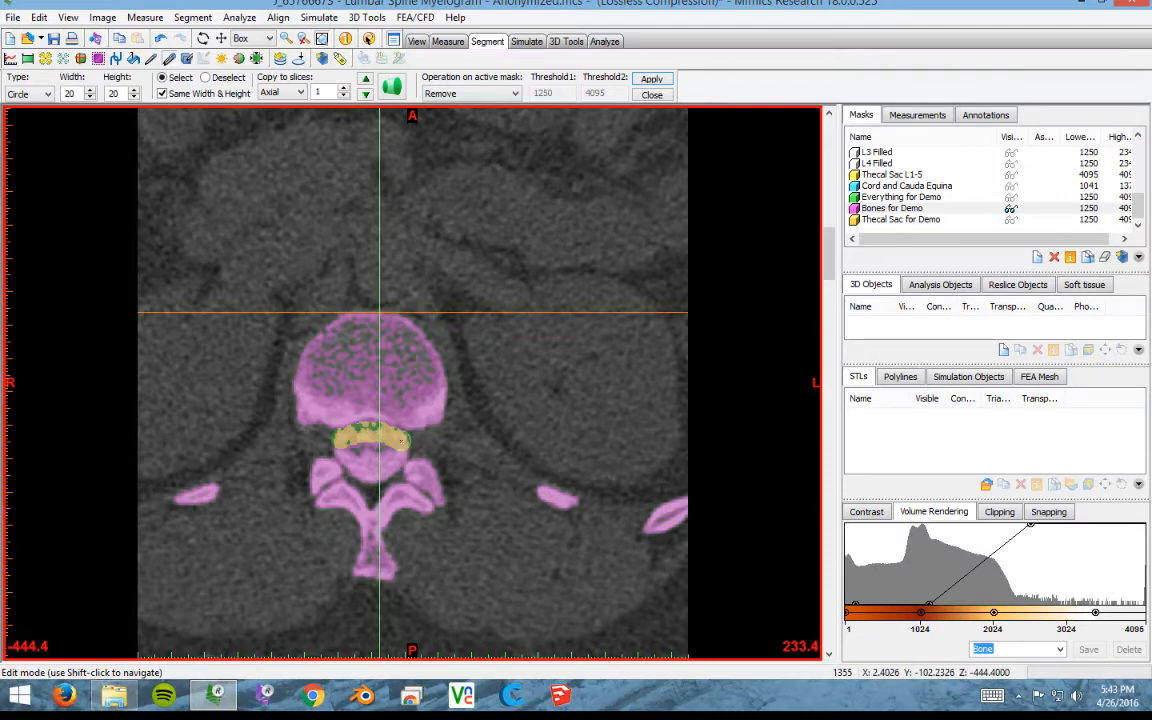
{"action": "left_click", "coordinate": [345, 456]}
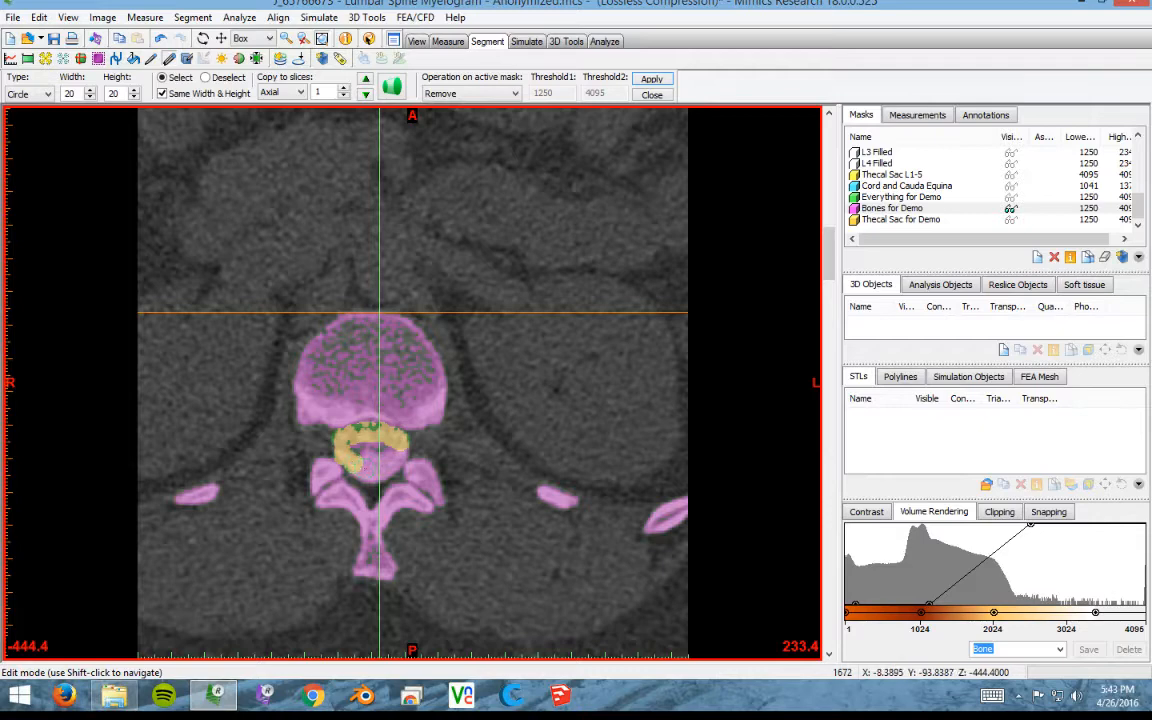
{"action": "left_click_drag", "start_coordinate": [397, 459], "coordinate": [401, 453]}
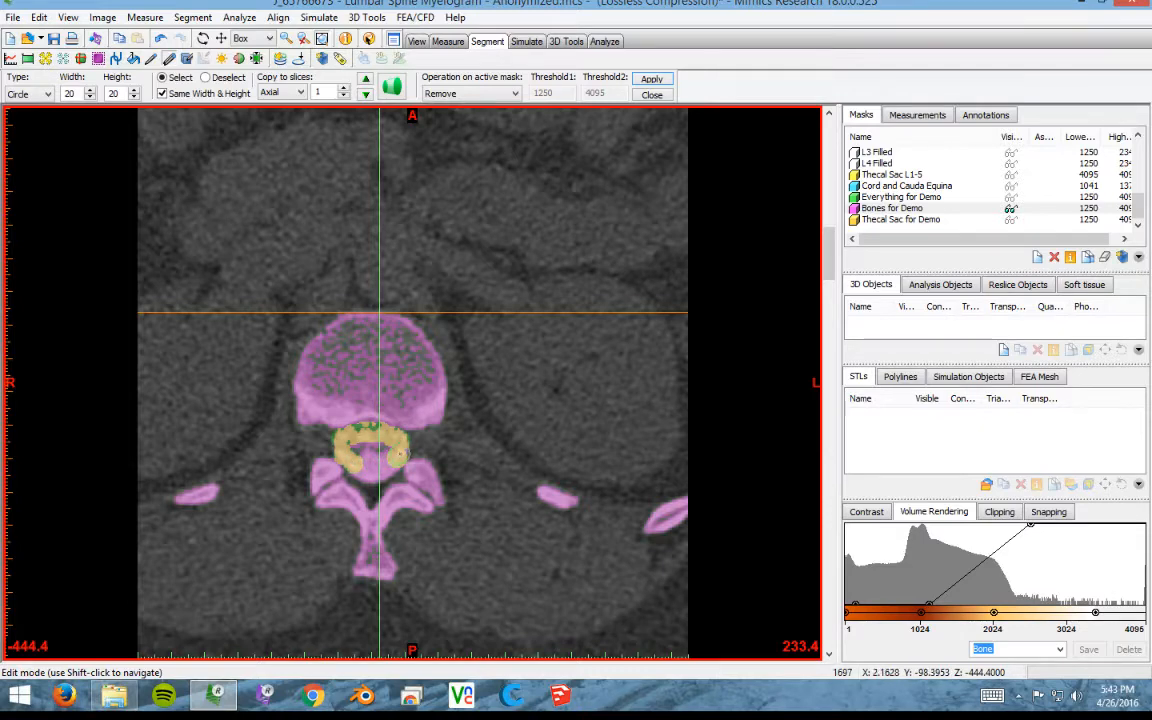
- Apply the marked removals to the Bones for Demo mask and review the edited axial slices
{"action": "left_click", "coordinate": [651, 78]}
{"action": "scroll", "coordinate": [519, 382], "scroll_direction": "up", "scroll_amount": 2}
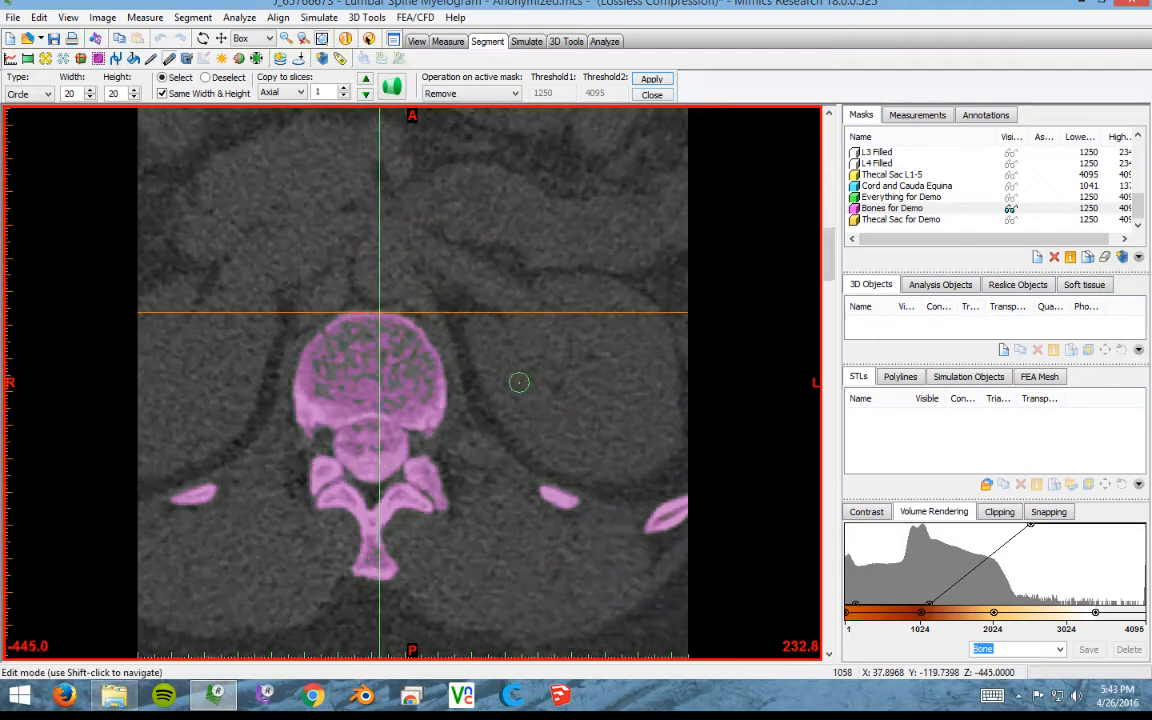
{"action": "scroll", "coordinate": [519, 382], "scroll_direction": "up", "scroll_amount": 10}
{"action": "scroll", "coordinate": [519, 382], "scroll_direction": "down", "scroll_amount": 8}
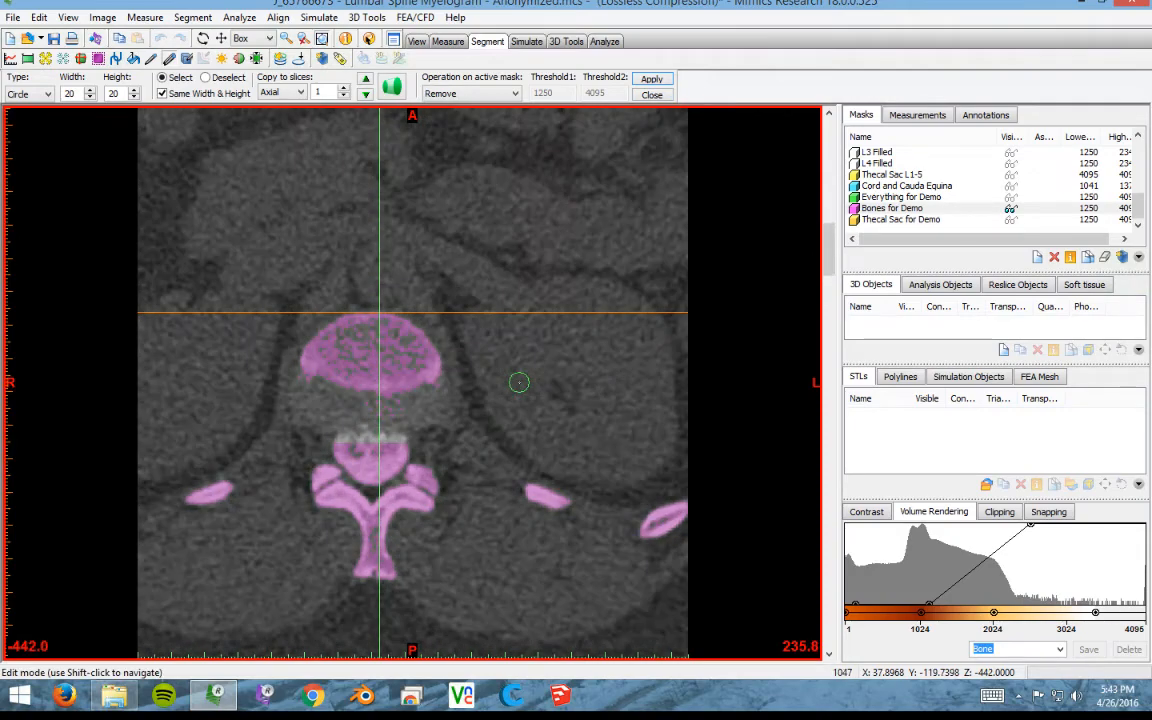
{"action": "scroll", "coordinate": [519, 382], "scroll_direction": "down", "scroll_amount": 2}
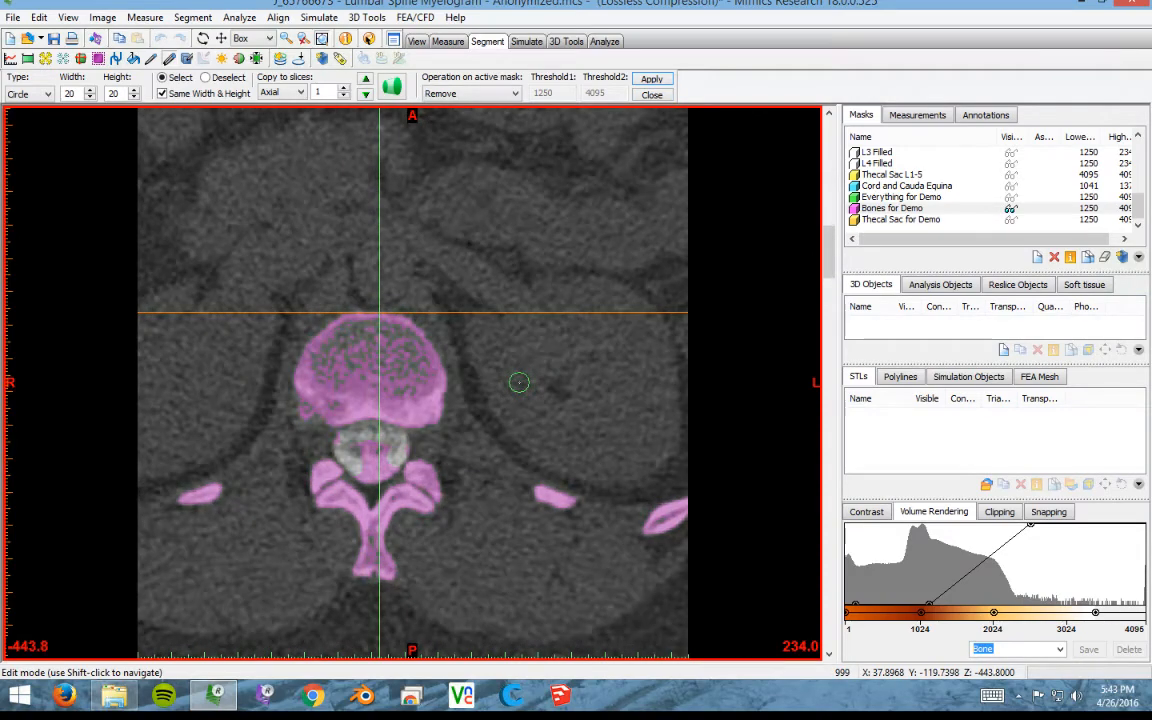
{"action": "left_click", "coordinate": [1018, 695]}
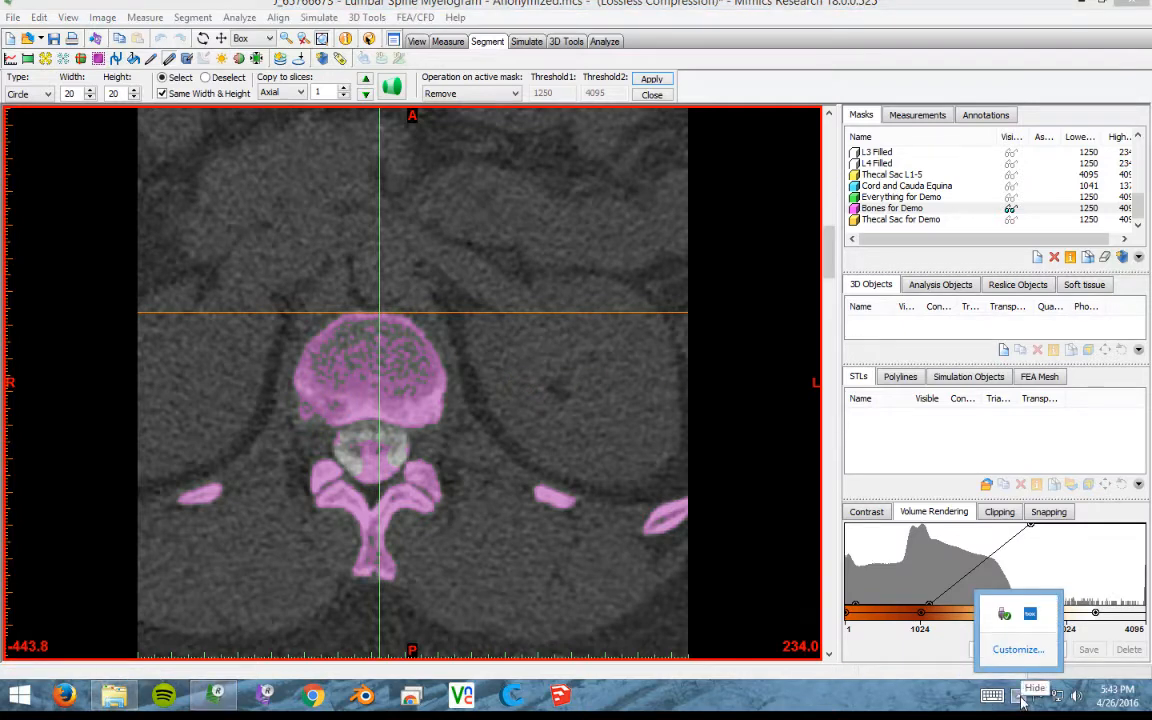
{"action": "left_click", "coordinate": [1019, 697]}
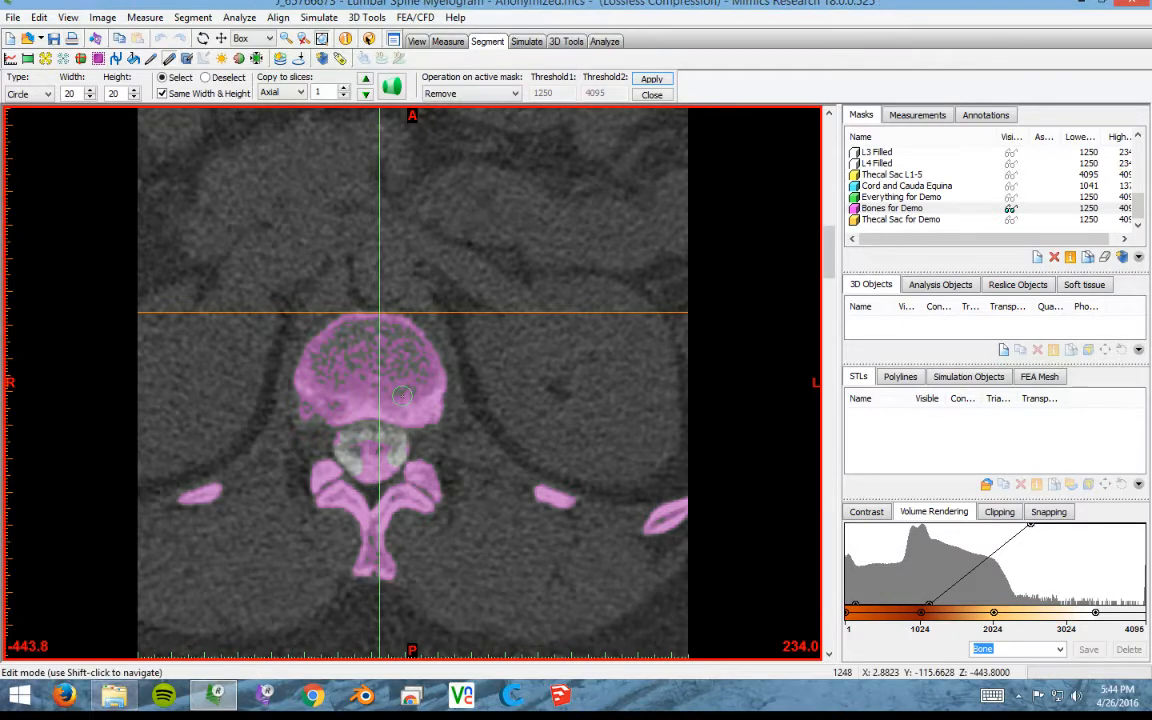
- Examine the Bones for Demo mask on the axial slices between -443.8 and -466.6 for thecal sac still included with bone
{"action": "scroll", "coordinate": [396, 450], "scroll_direction": "down", "scroll_amount": 2}
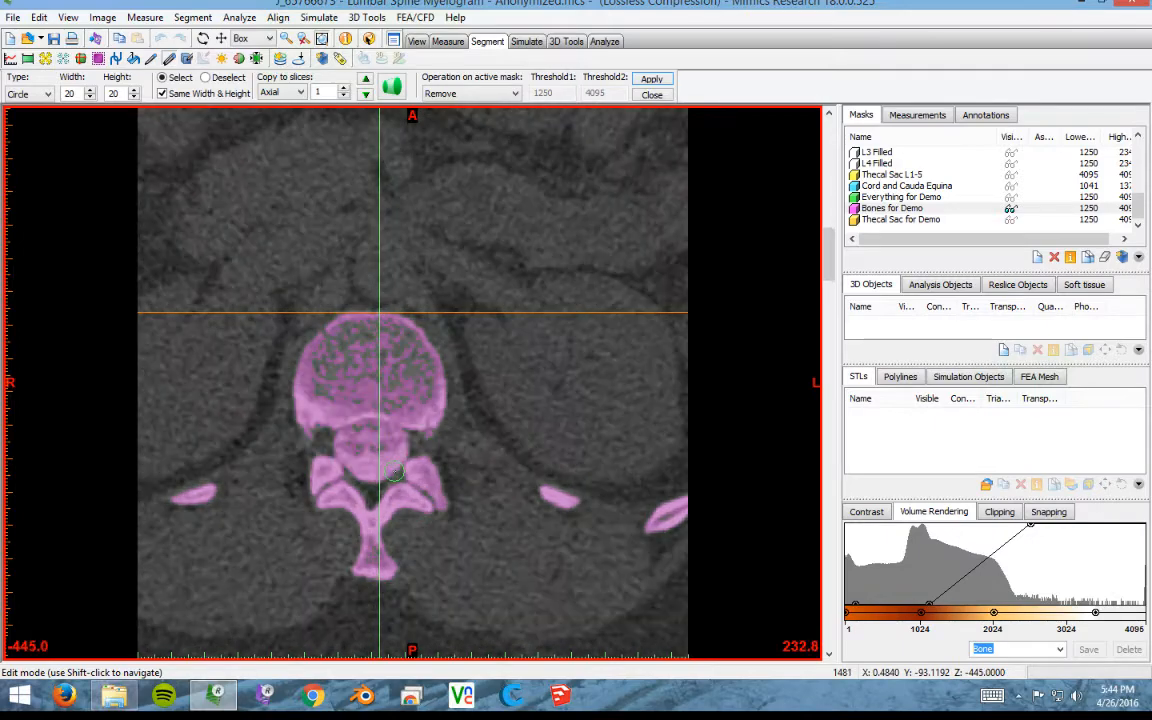
{"action": "scroll", "coordinate": [395, 471], "scroll_direction": "down", "scroll_amount": 5}
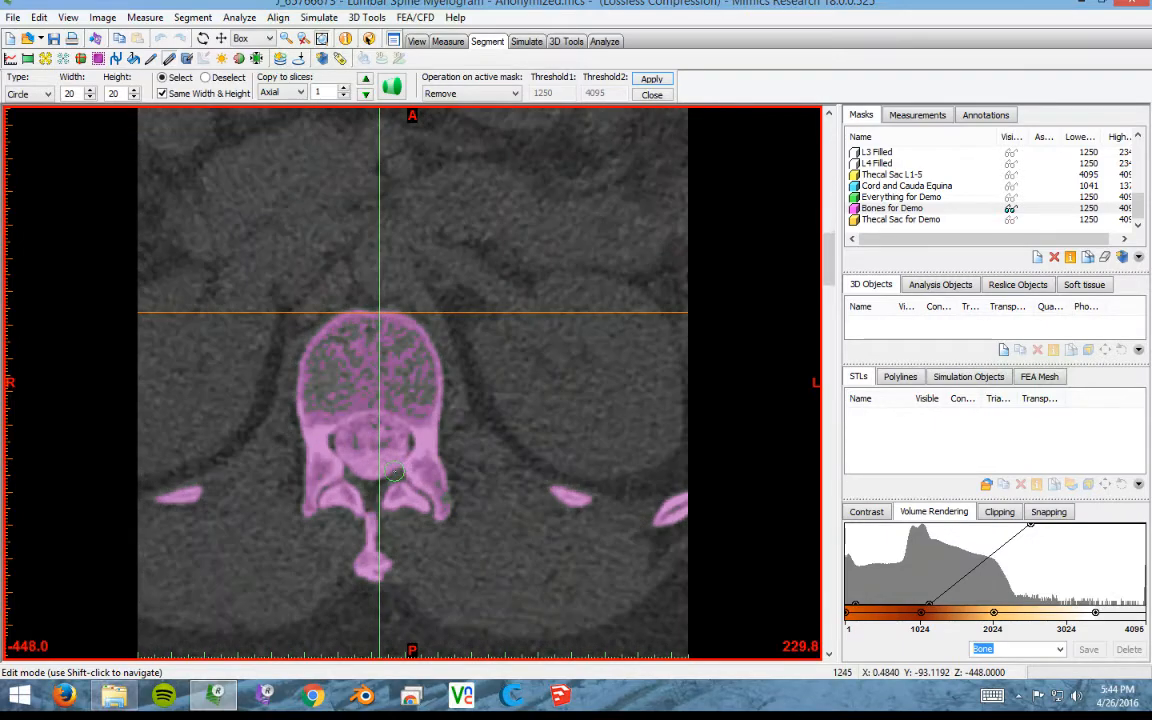
{"action": "scroll", "coordinate": [395, 471], "scroll_direction": "down", "scroll_amount": 9}
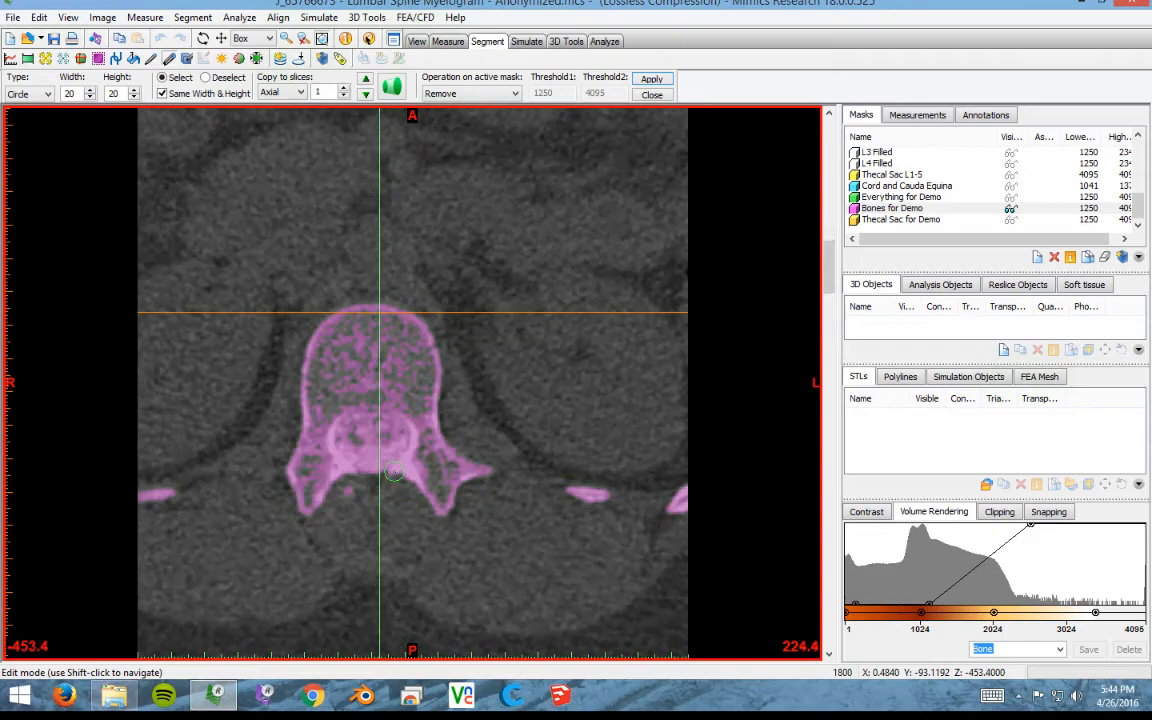
{"action": "scroll", "coordinate": [395, 471], "scroll_direction": "down", "scroll_amount": 13}
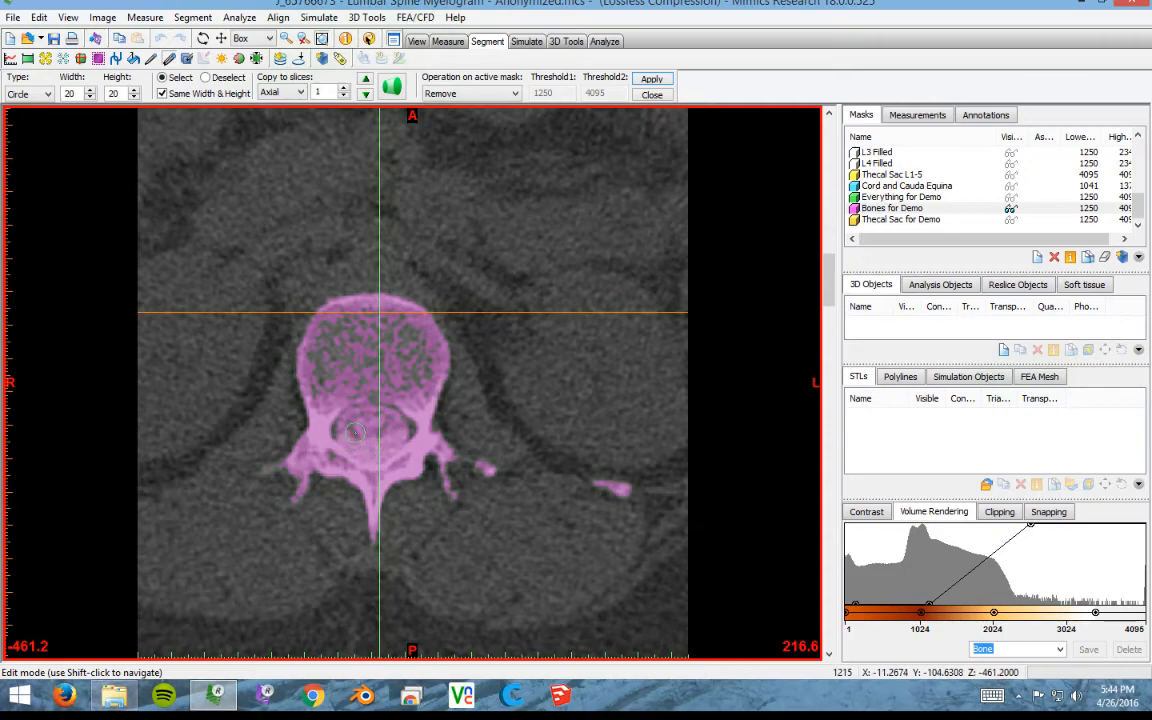
{"action": "scroll", "coordinate": [380, 430], "scroll_direction": "down", "scroll_amount": 7}
{"action": "scroll", "coordinate": [355, 432], "scroll_direction": "down", "scroll_amount": 2}
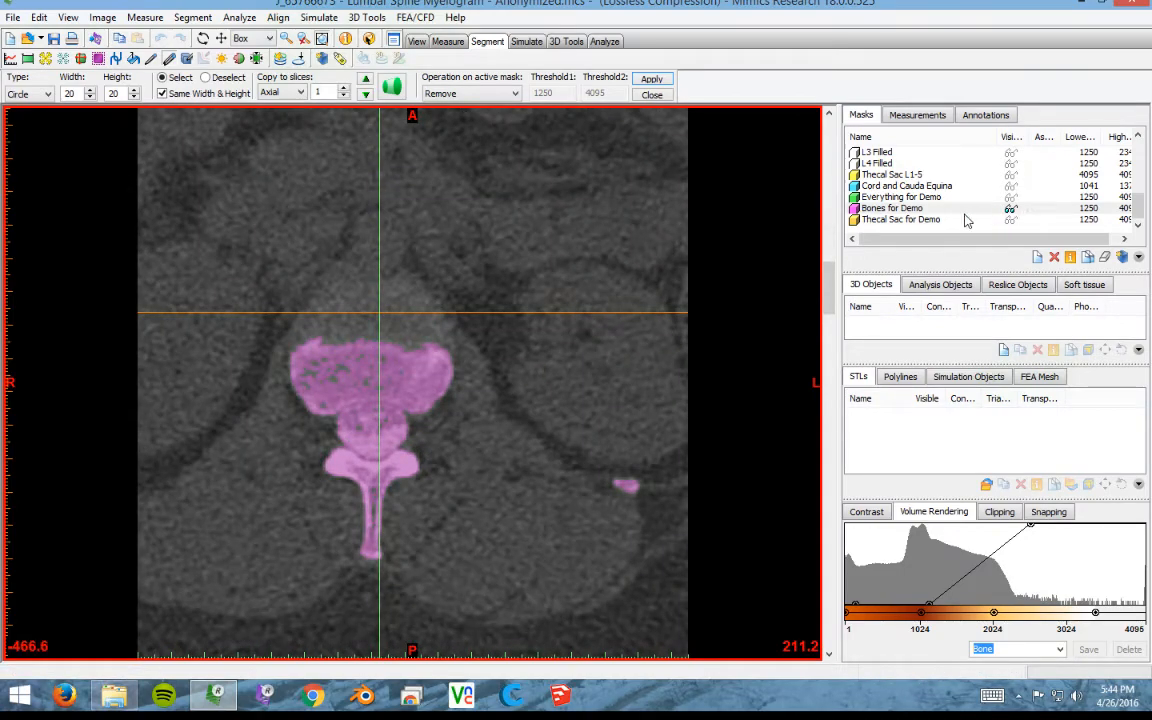
{"action": "scroll", "coordinate": [613, 404], "scroll_direction": "up", "scroll_amount": 8}
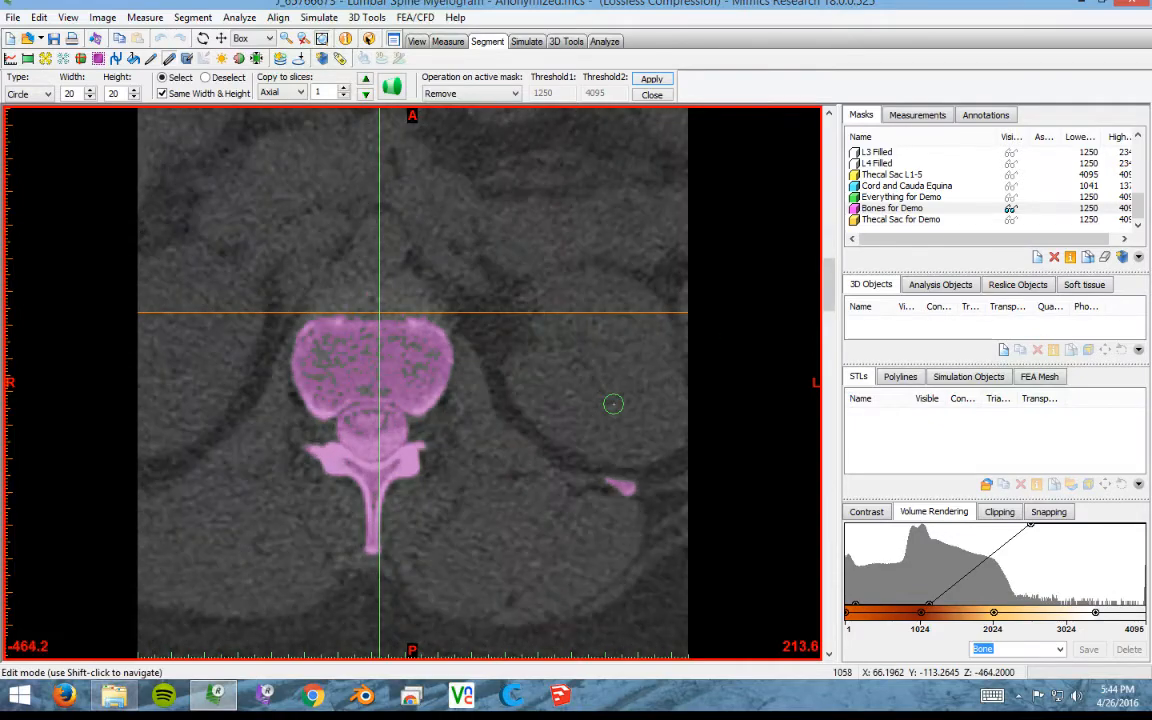
{"action": "scroll", "coordinate": [613, 404], "scroll_direction": "up", "scroll_amount": 2}
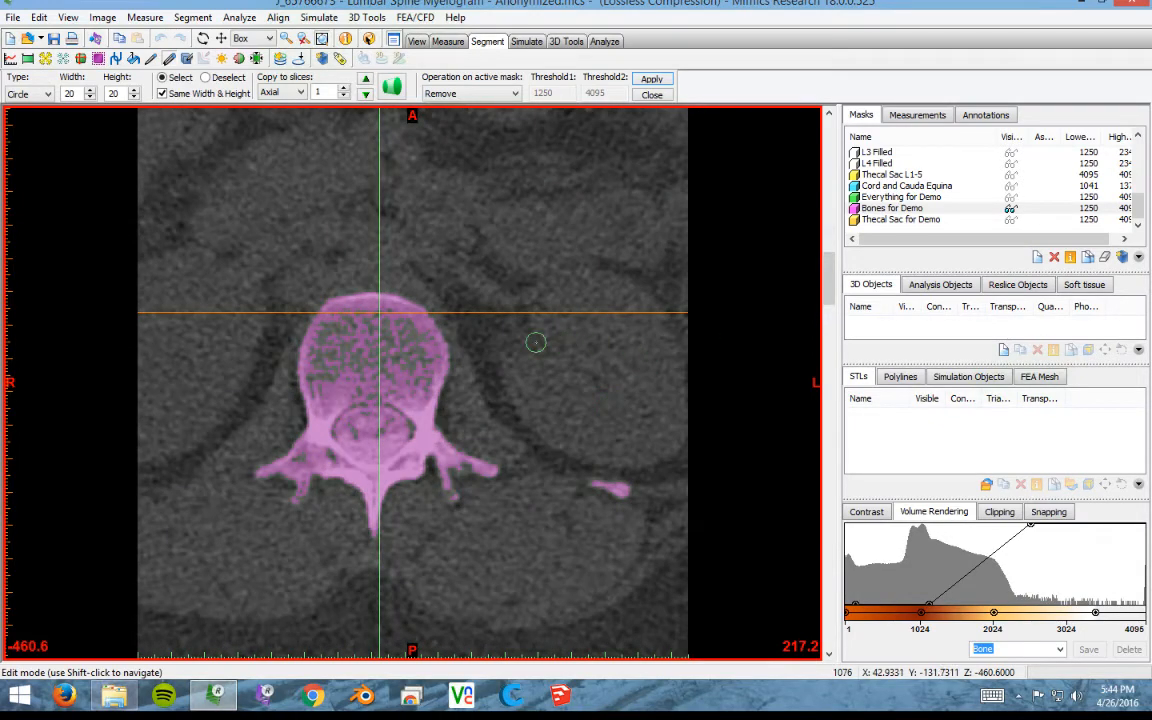
- Hide the Bones for Demo mask and show the completed Bones mask on axial slice -460.6
{"action": "left_click", "coordinate": [1044, 208]}
{"action": "scroll", "coordinate": [1044, 208], "scroll_direction": "up", "scroll_amount": 5}
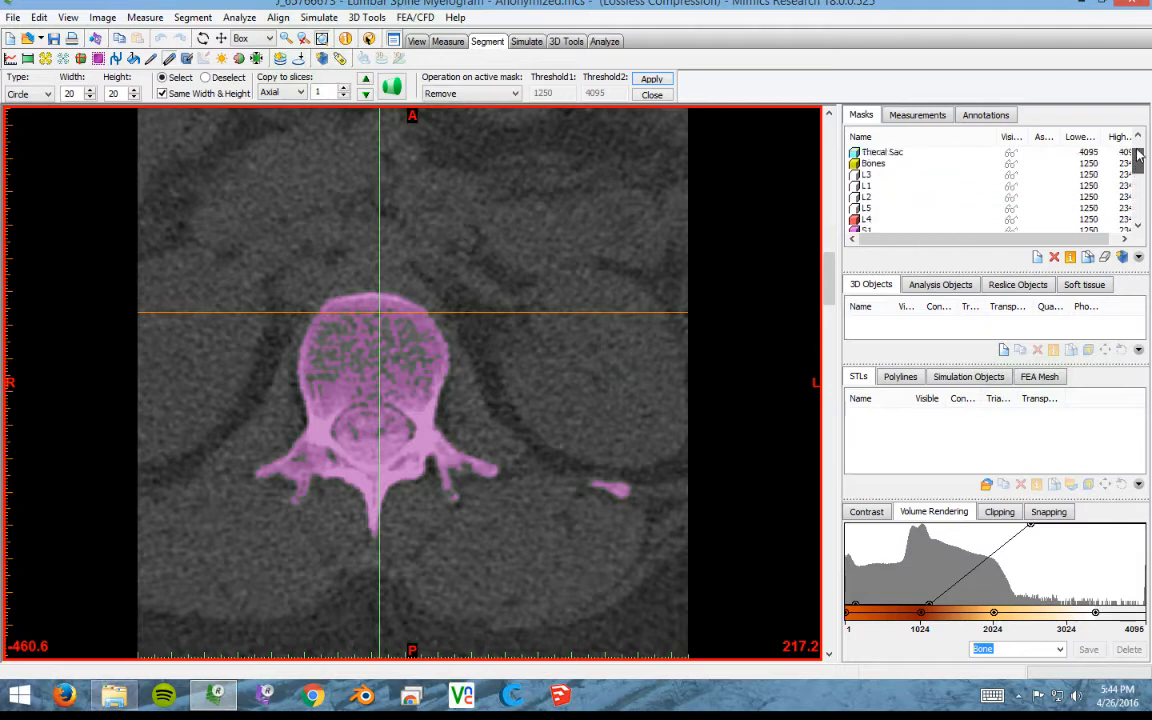
{"action": "scroll", "coordinate": [1044, 208], "scroll_direction": "down", "scroll_amount": 5}
{"action": "left_click", "coordinate": [1011, 208]}
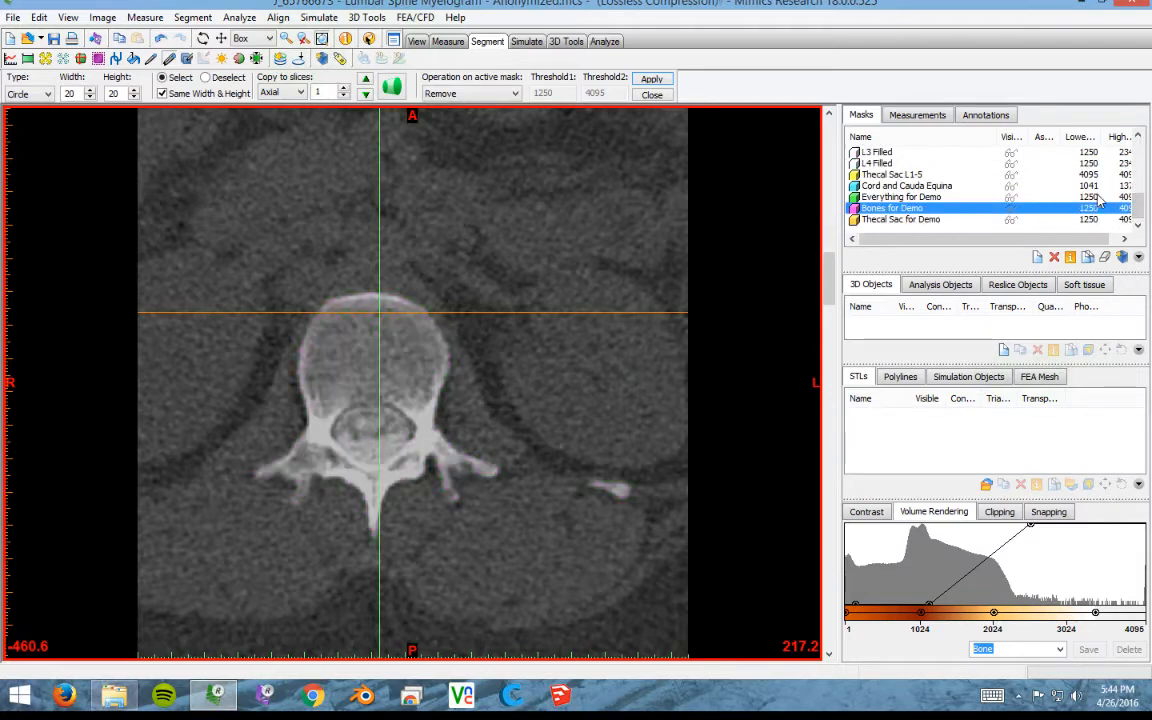
{"action": "scroll", "coordinate": [1024, 186], "scroll_direction": "up", "scroll_amount": 5}
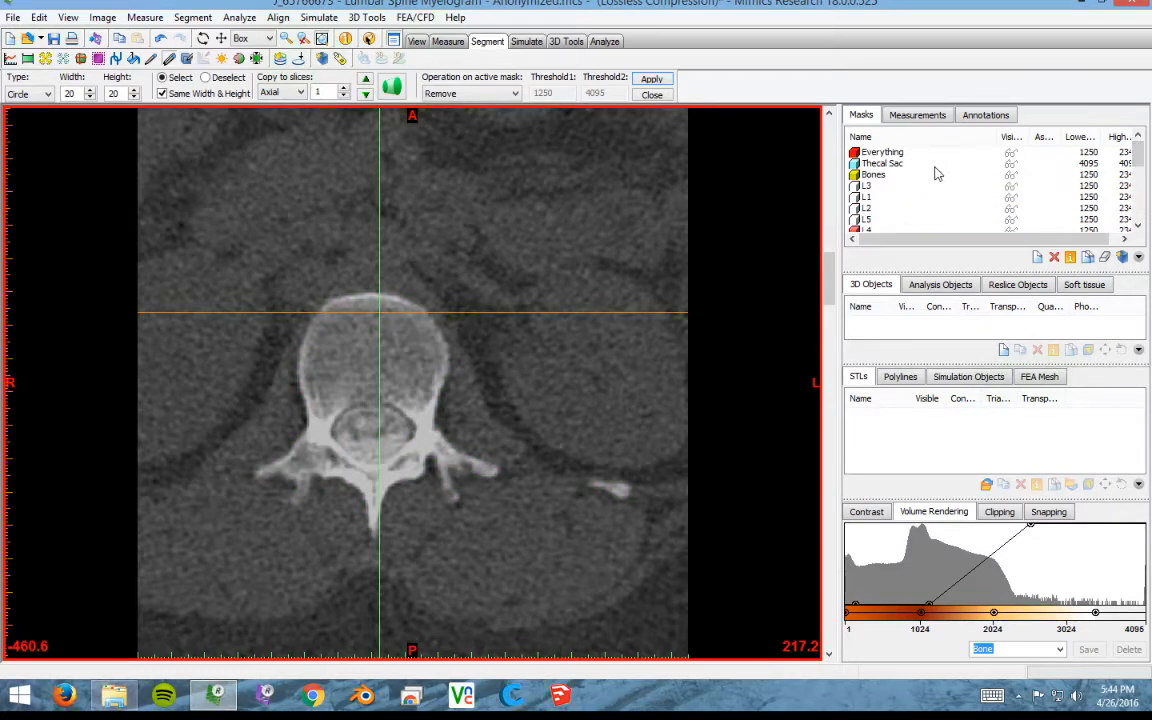
{"action": "left_click", "coordinate": [1010, 175]}
{"action": "scroll", "coordinate": [1004, 177], "scroll_direction": "down", "scroll_amount": 5}
{"action": "scroll", "coordinate": [960, 182], "scroll_direction": "up", "scroll_amount": 5}
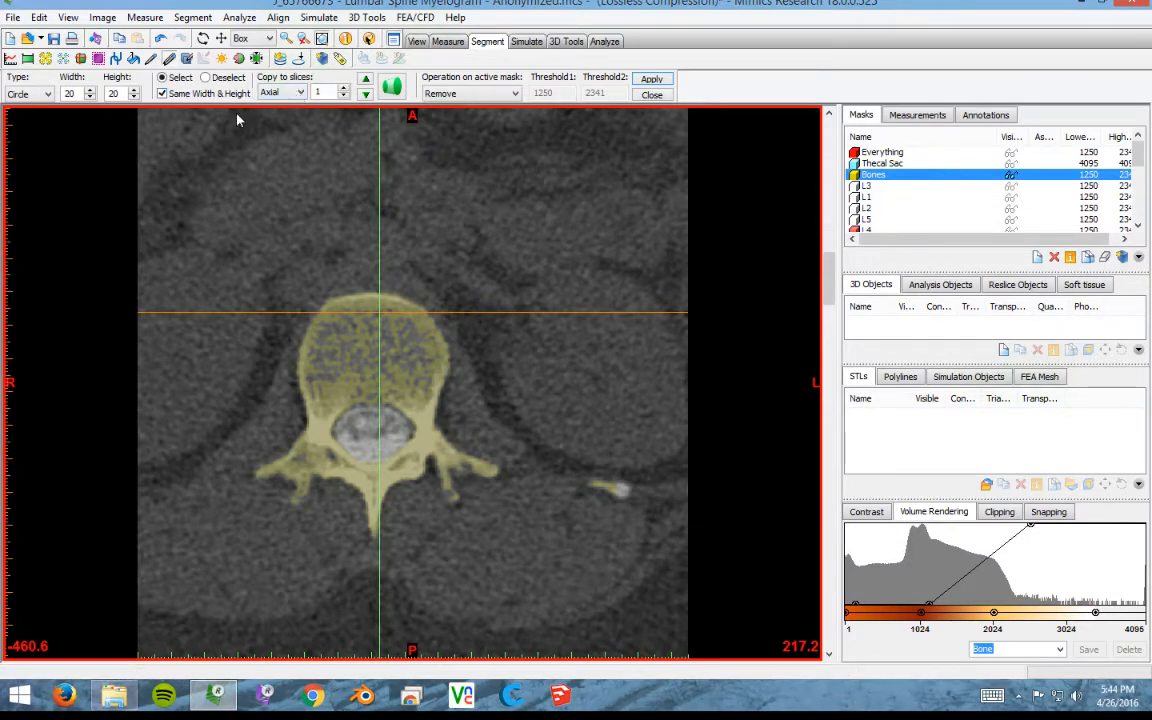
- Close the mask editing tool and return the axial view from full screen to the four-view layout
{"action": "right_click", "coordinate": [210, 204]}
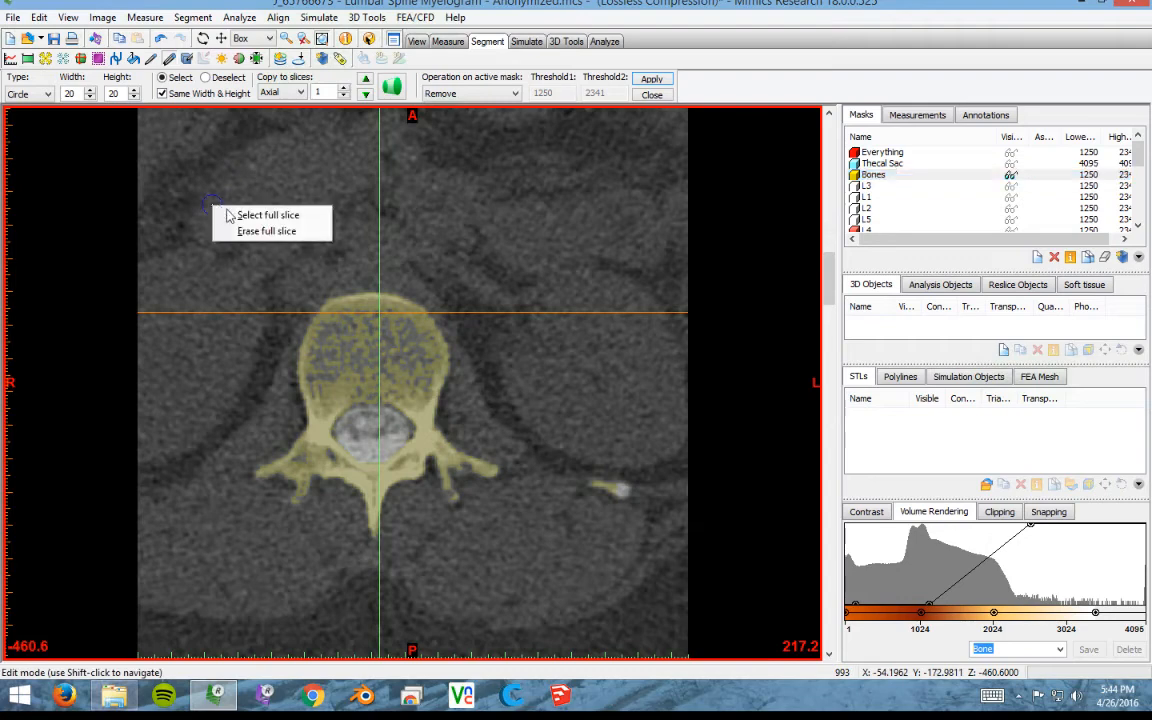
{"action": "left_click", "coordinate": [646, 95]}
{"action": "right_click", "coordinate": [294, 218]}
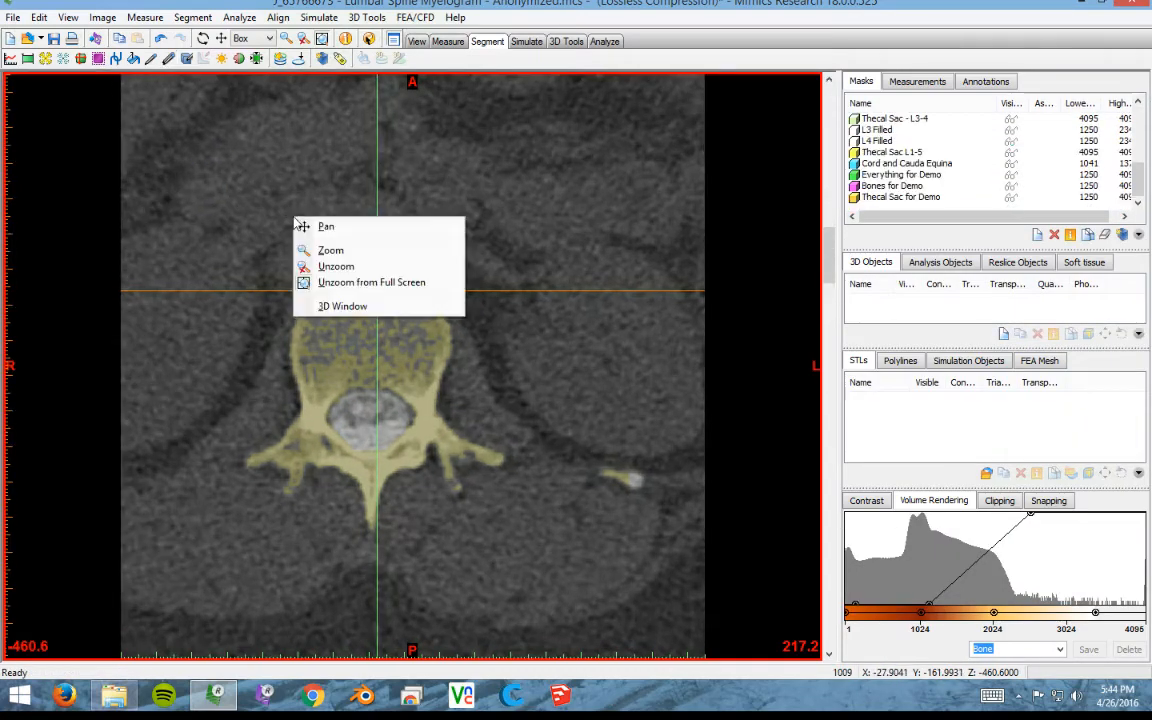
{"action": "left_click", "coordinate": [330, 282]}
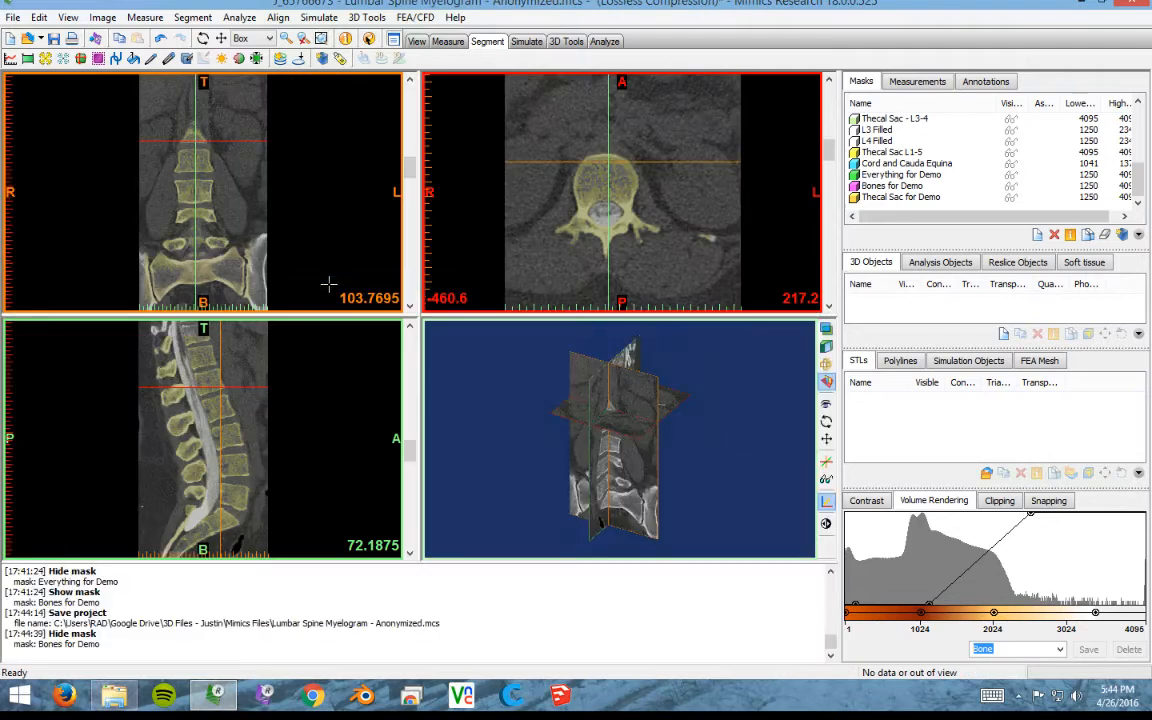
- Examine the Bones mask on the midline sagittal slices around the excluded thecal sac
{"action": "scroll", "coordinate": [291, 431], "scroll_direction": "down", "scroll_amount": 5}
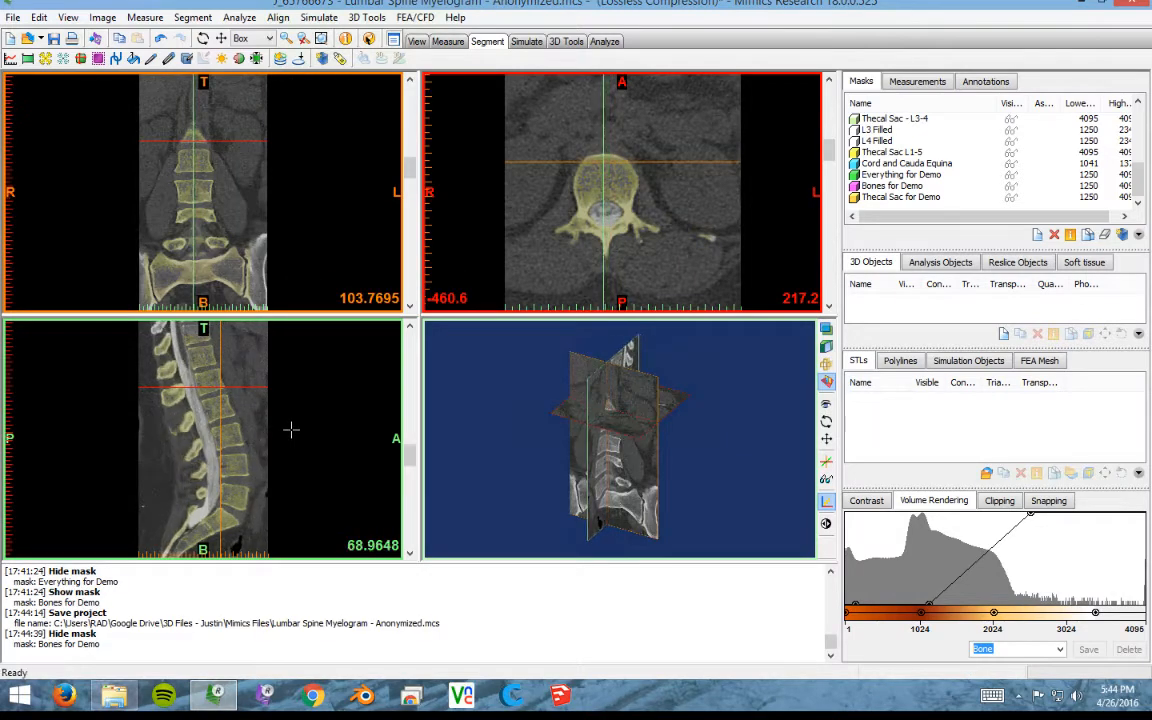
{"action": "scroll", "coordinate": [291, 431], "scroll_direction": "down", "scroll_amount": 15}
{"action": "scroll", "coordinate": [291, 431], "scroll_direction": "up", "scroll_amount": 20}
{"action": "scroll", "coordinate": [291, 431], "scroll_direction": "down", "scroll_amount": 1}
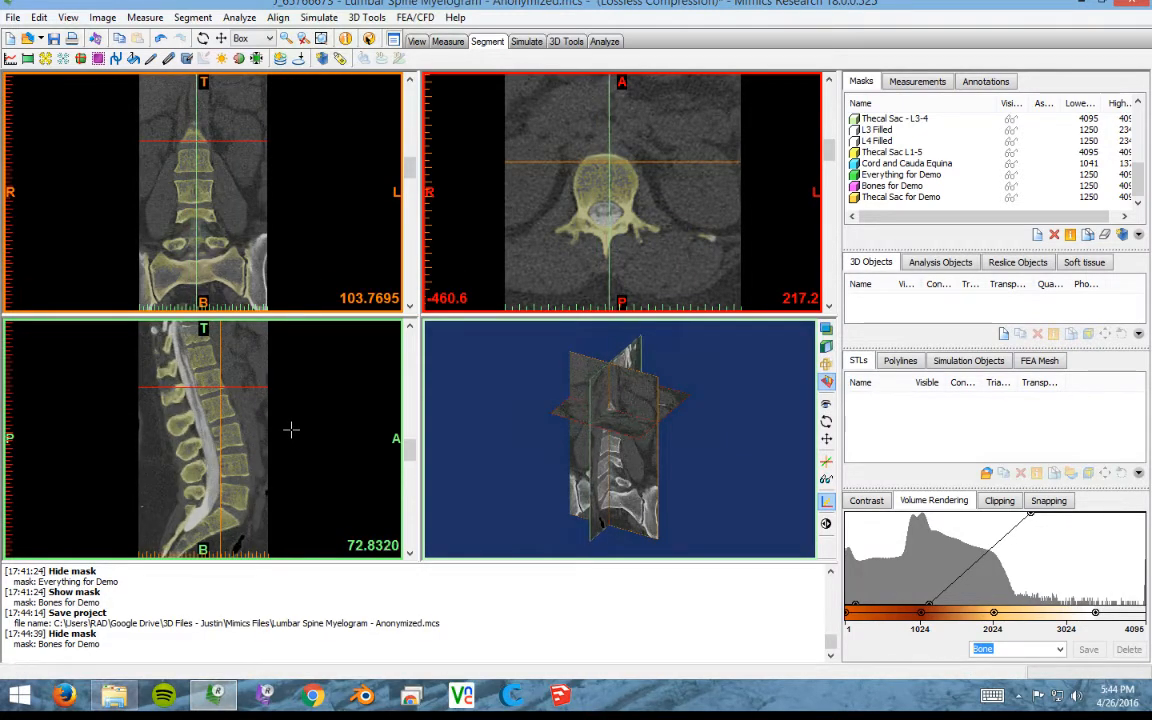
{"action": "scroll", "coordinate": [291, 431], "scroll_direction": "down", "scroll_amount": 5}
{"action": "scroll", "coordinate": [291, 431], "scroll_direction": "up", "scroll_amount": 5}
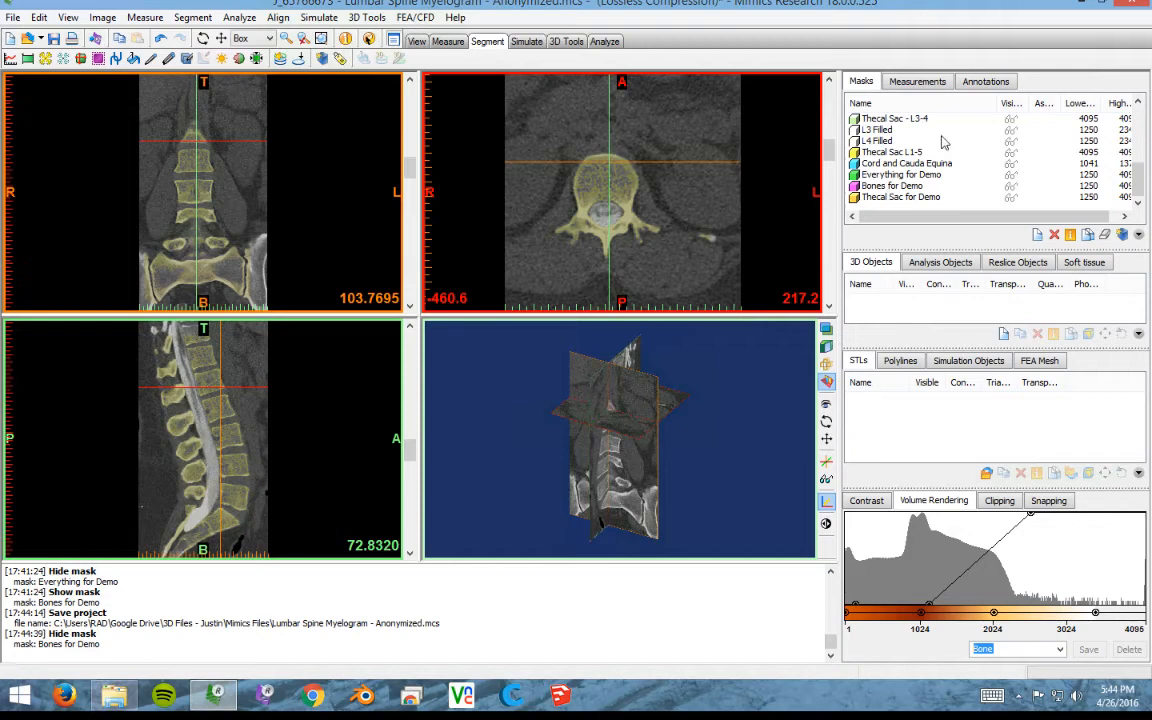
- Show the Thecal Sac L1-5 mask together with the Bones mask, review both on the sagittal slices, and hide the thecal sac mask again
{"action": "left_click", "coordinate": [892, 153]}
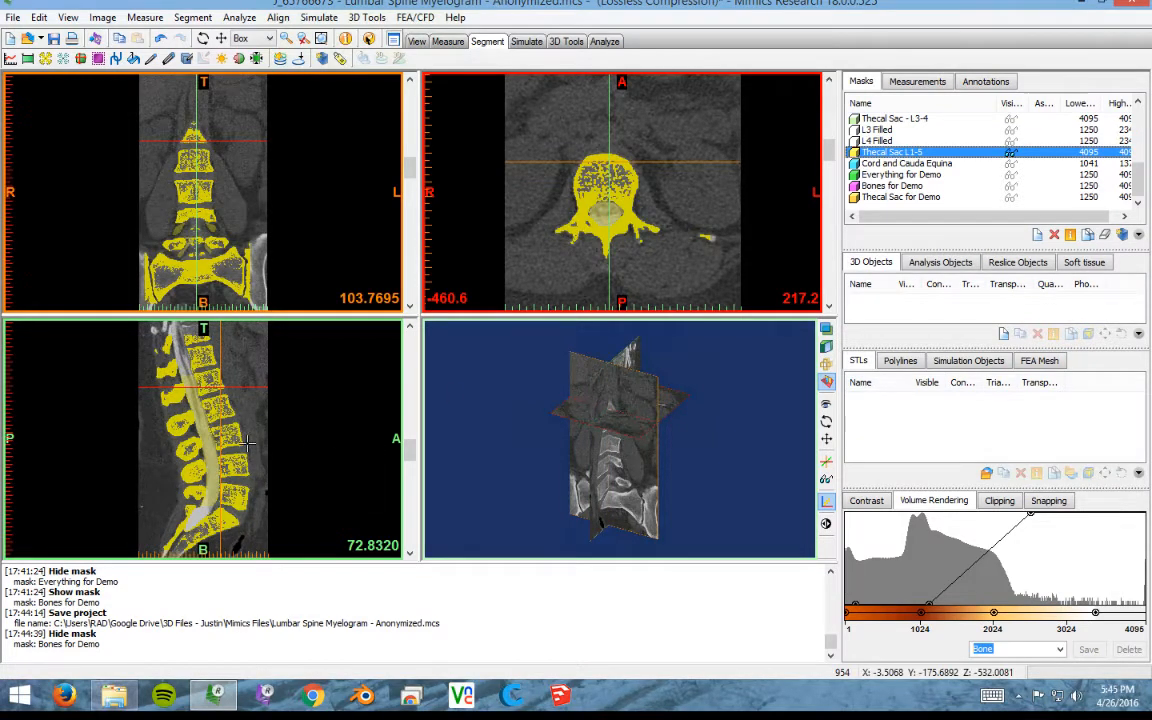
{"action": "scroll", "coordinate": [247, 443], "scroll_direction": "down", "scroll_amount": 3}
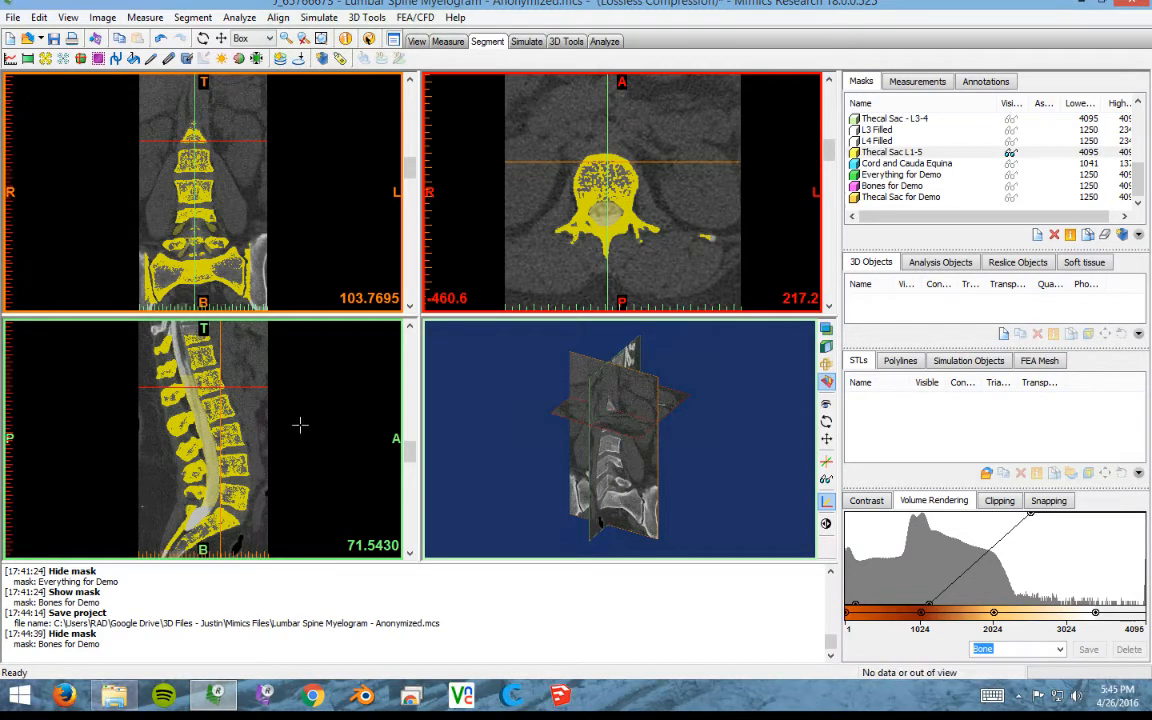
{"action": "scroll", "coordinate": [300, 425], "scroll_direction": "down", "scroll_amount": 3}
{"action": "scroll", "coordinate": [300, 425], "scroll_direction": "up", "scroll_amount": 11}
{"action": "scroll", "coordinate": [300, 425], "scroll_direction": "down", "scroll_amount": 2}
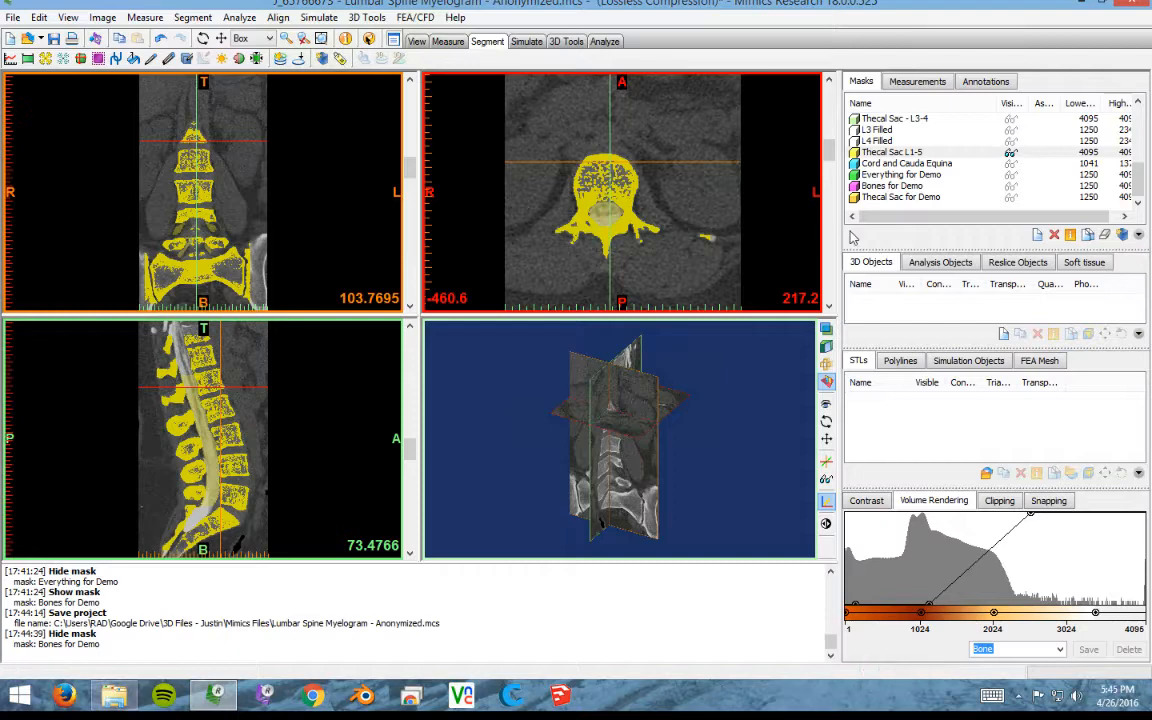
{"action": "left_click", "coordinate": [1012, 154]}
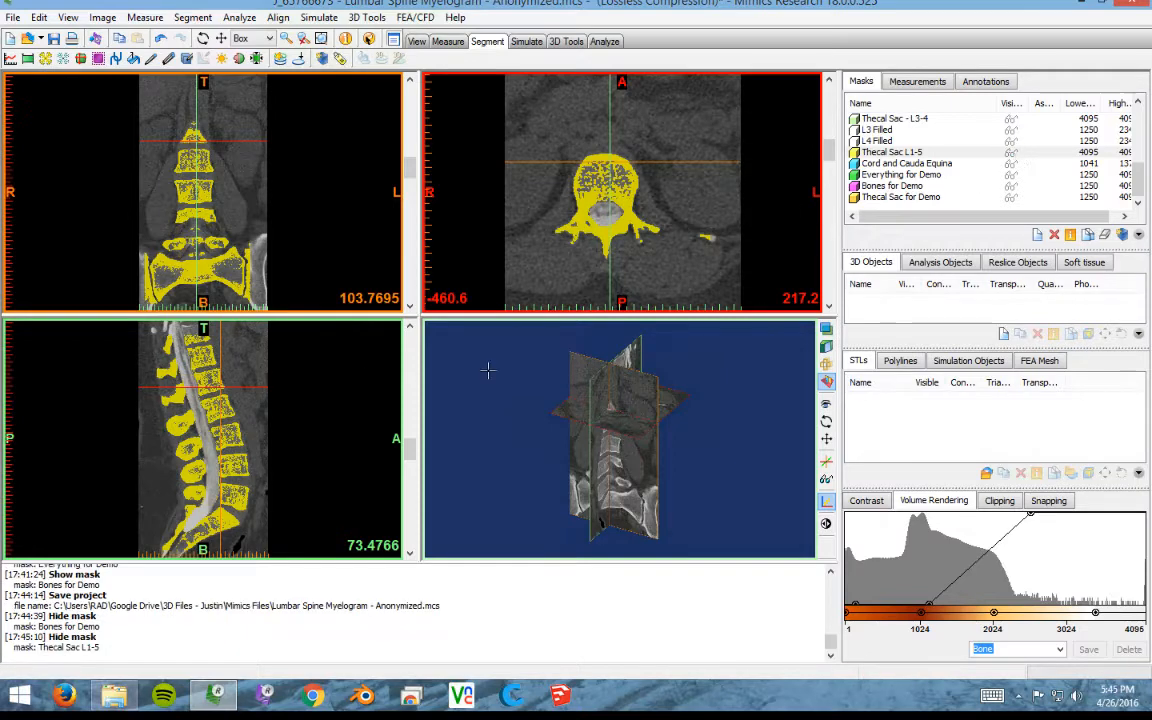
- Enlarge the sagittal view to full screen and examine the Bones mask from the midline to the lateral slices
{"action": "scroll", "coordinate": [298, 432], "scroll_direction": "down", "scroll_amount": 11}
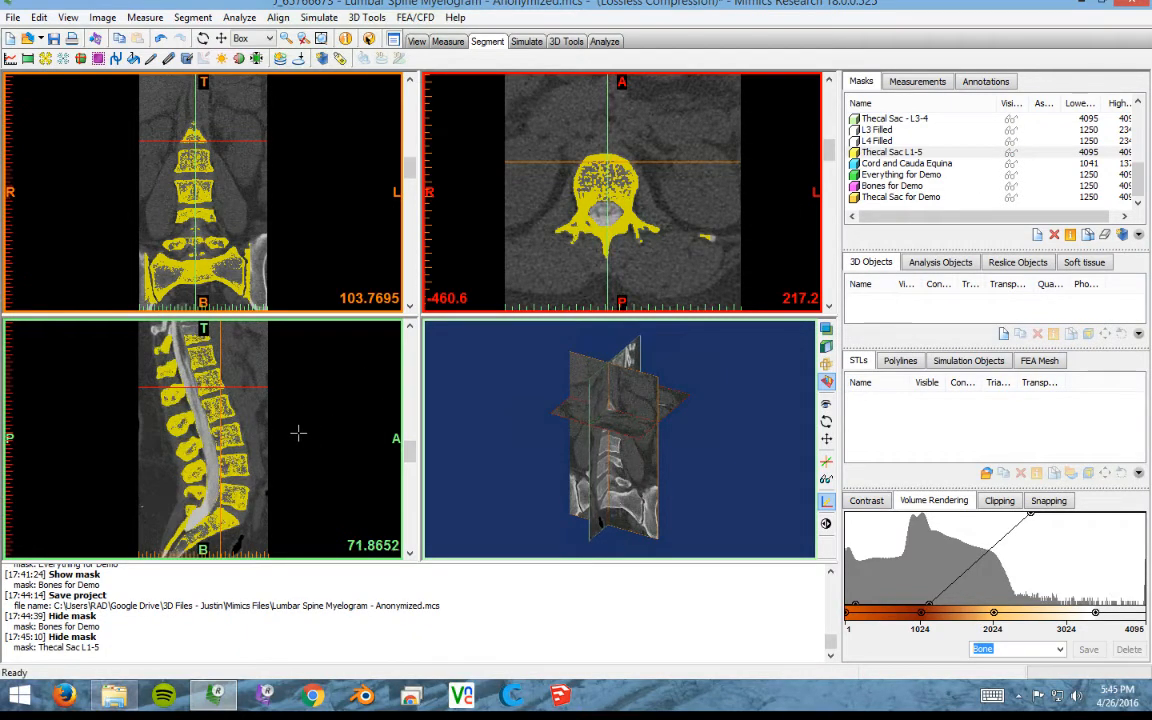
{"action": "scroll", "coordinate": [298, 432], "scroll_direction": "up", "scroll_amount": 9}
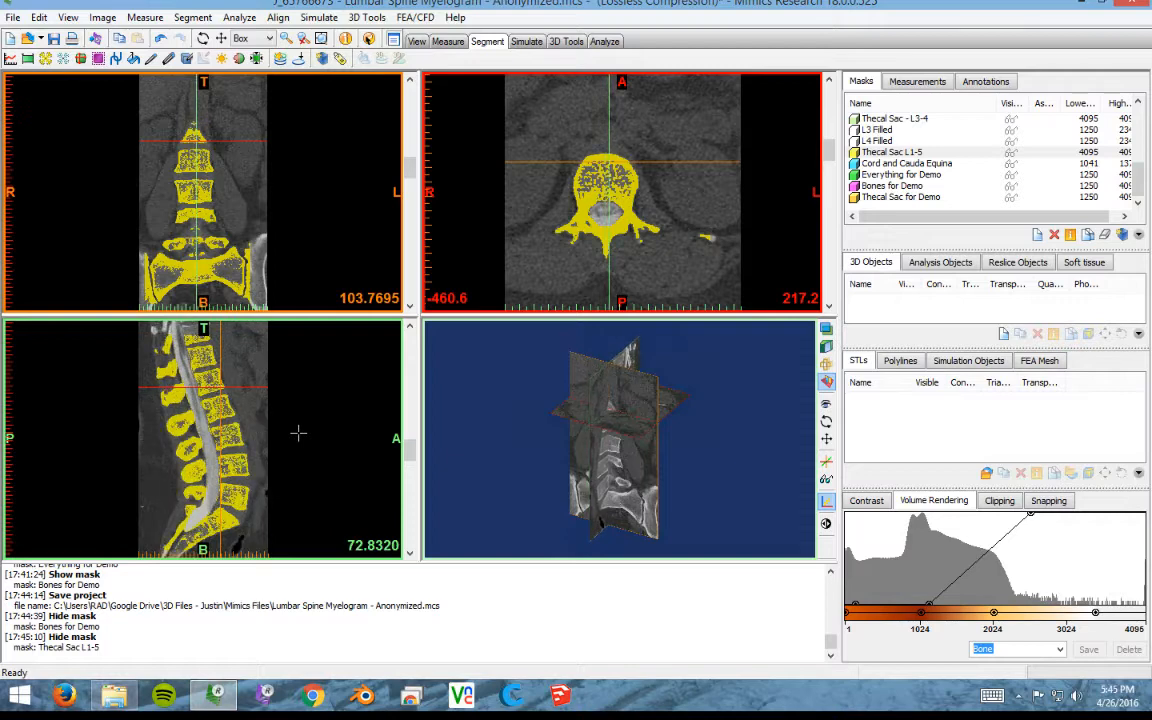
{"action": "right_click", "coordinate": [243, 404]}
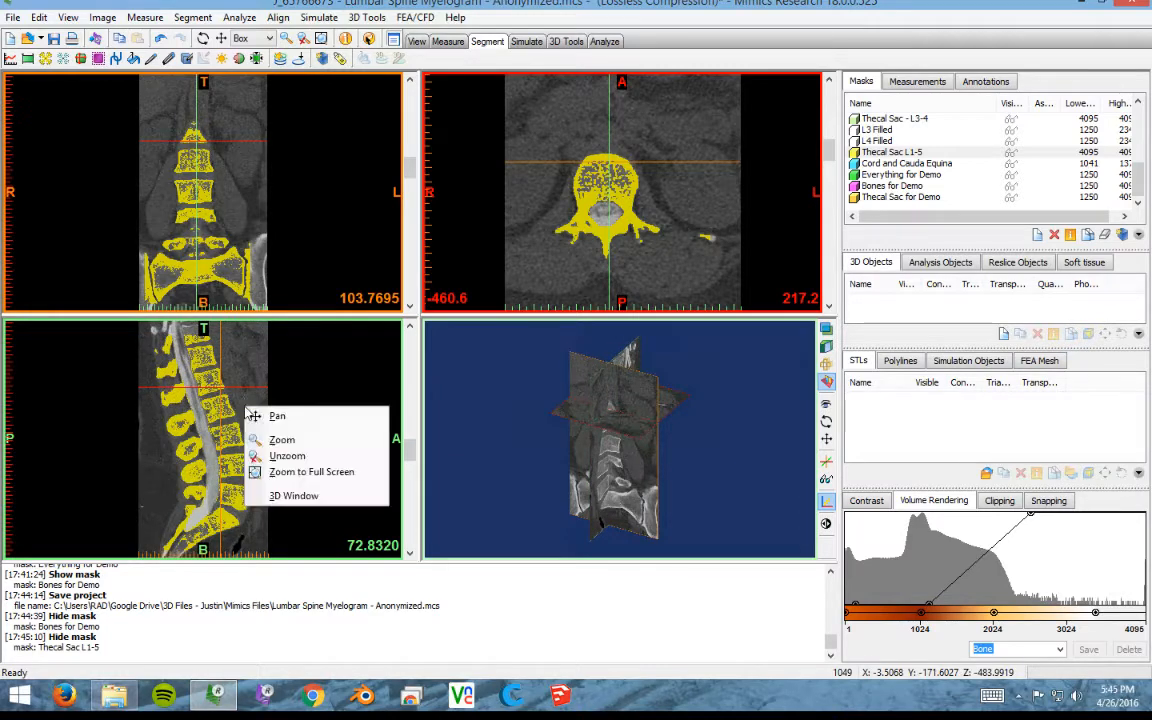
{"action": "left_click", "coordinate": [296, 474]}
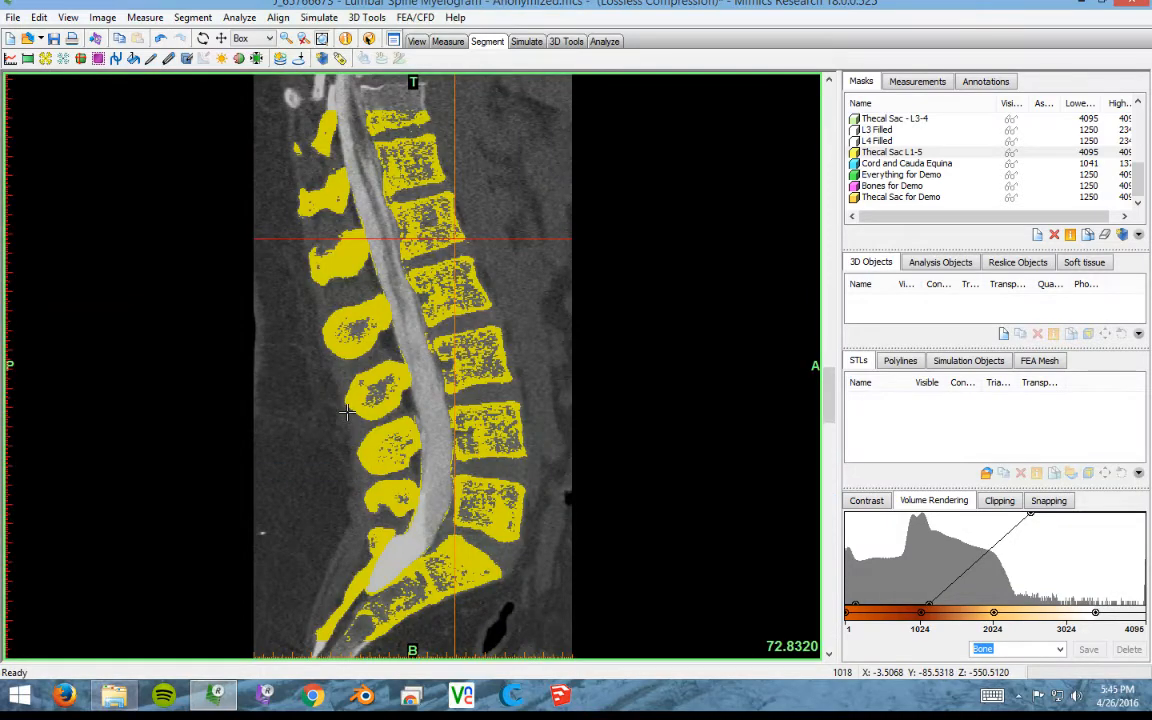
{"action": "scroll", "coordinate": [346, 412], "scroll_direction": "down", "scroll_amount": 9}
{"action": "scroll", "coordinate": [514, 310], "scroll_direction": "up", "scroll_amount": 2}
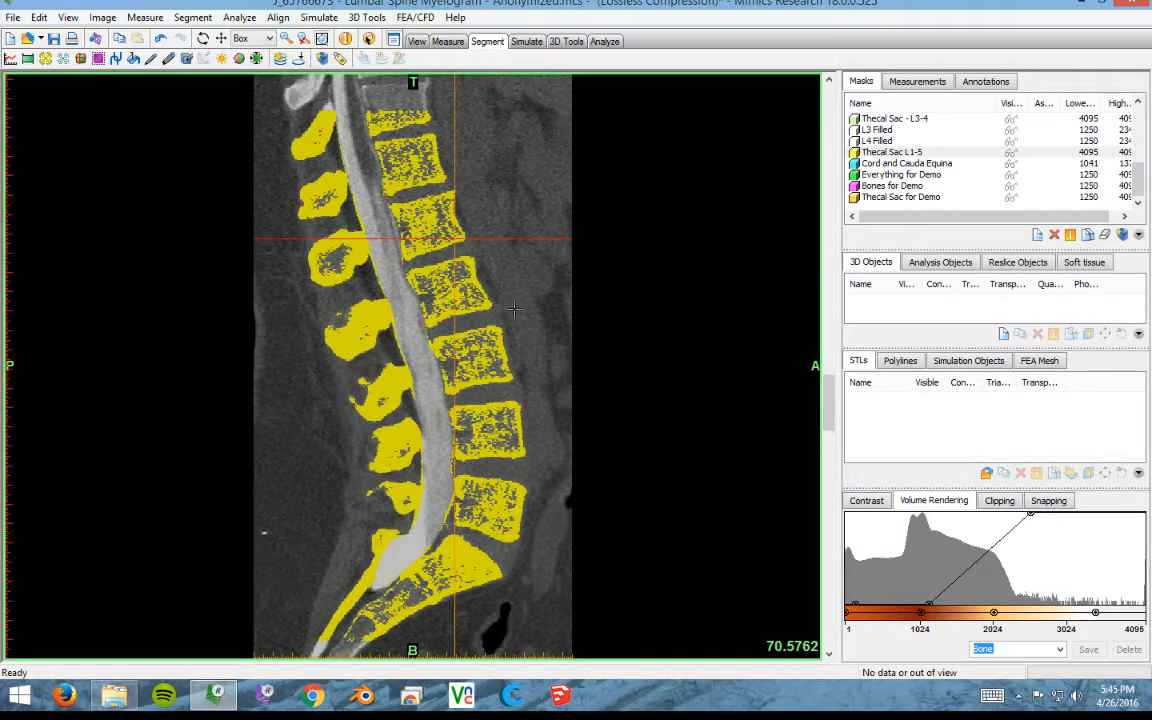
{"action": "scroll", "coordinate": [476, 352], "scroll_direction": "up", "scroll_amount": 10}
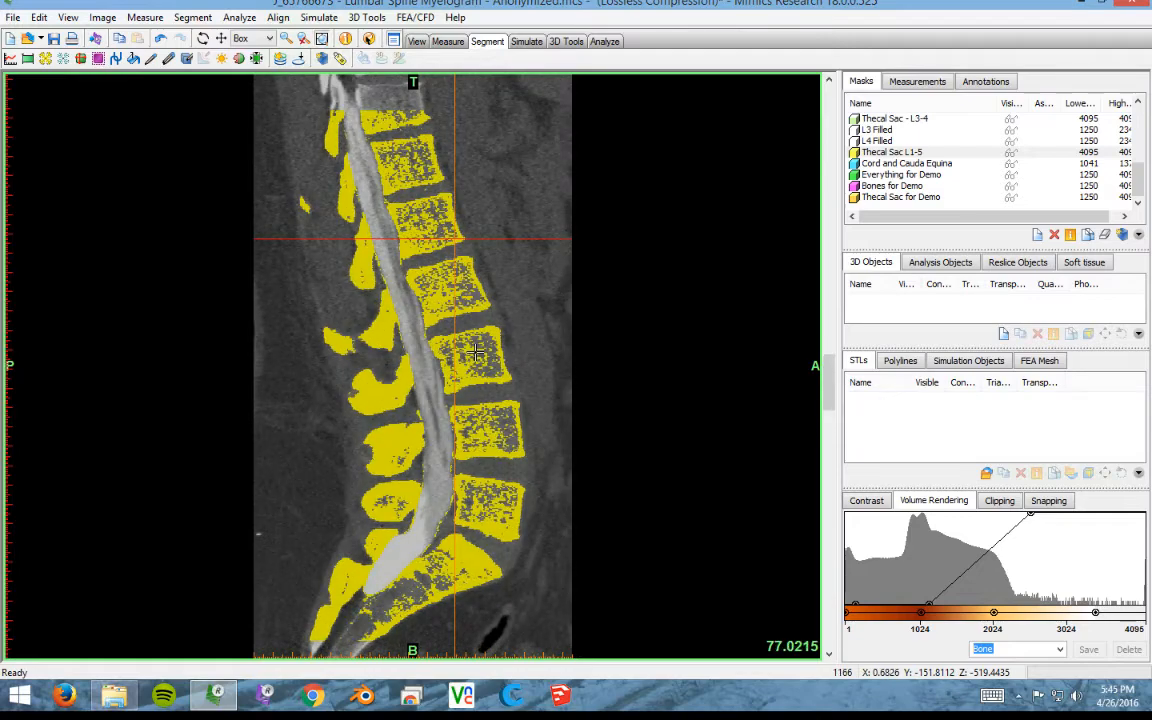
{"action": "scroll", "coordinate": [476, 352], "scroll_direction": "up", "scroll_amount": 10}
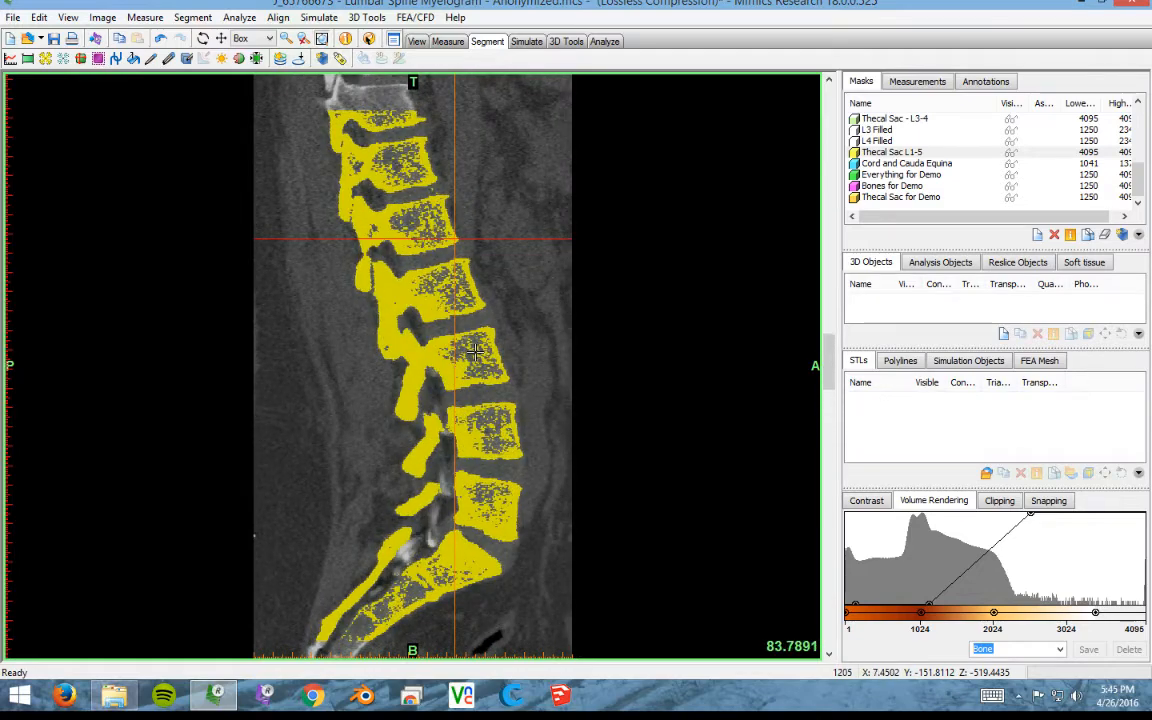
{"action": "scroll", "coordinate": [476, 352], "scroll_direction": "up", "scroll_amount": 4}
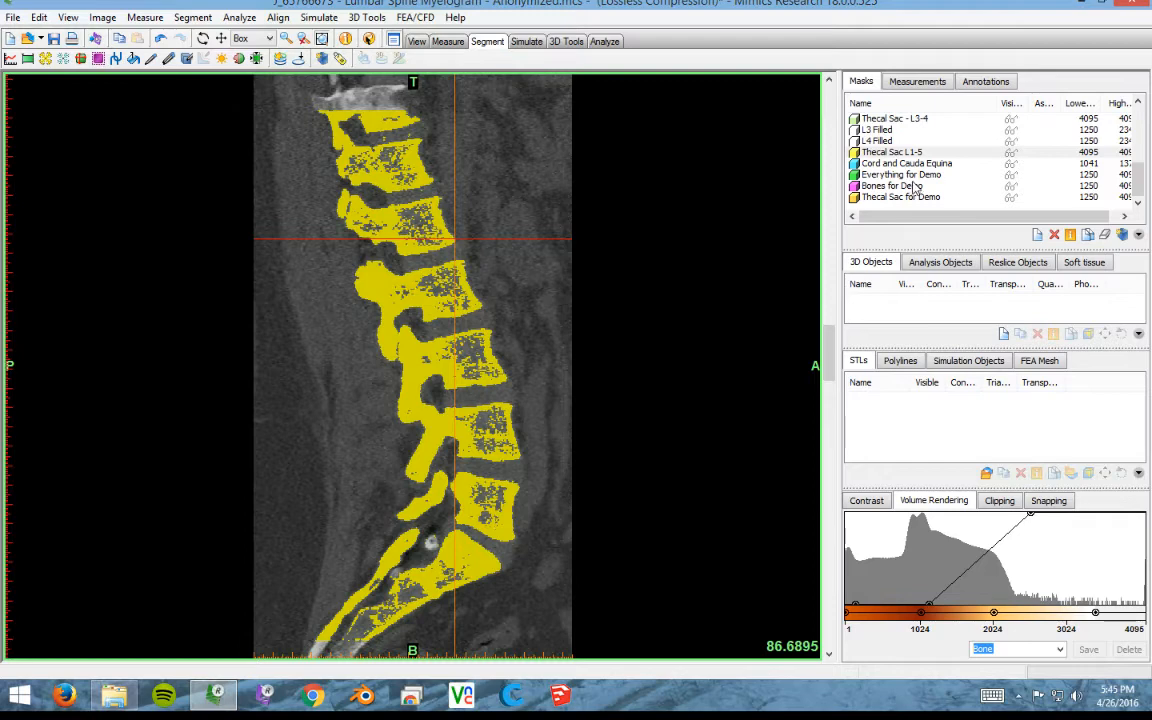
- Hide the Bones mask and show the Bones for Demo mask on the sagittal slices, moving back to midline slice 77.0215
{"action": "scroll", "coordinate": [1040, 145], "scroll_direction": "up", "scroll_amount": 6}
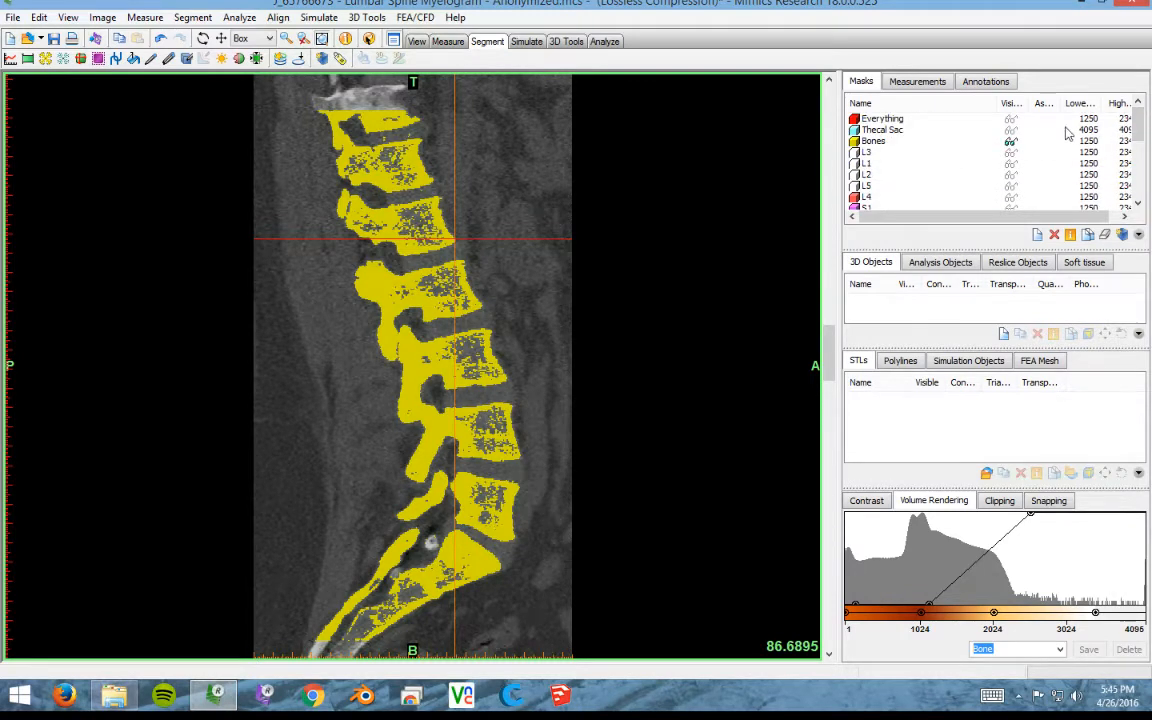
{"action": "left_click", "coordinate": [1011, 142]}
{"action": "scroll", "coordinate": [1025, 125], "scroll_direction": "down", "scroll_amount": 6}
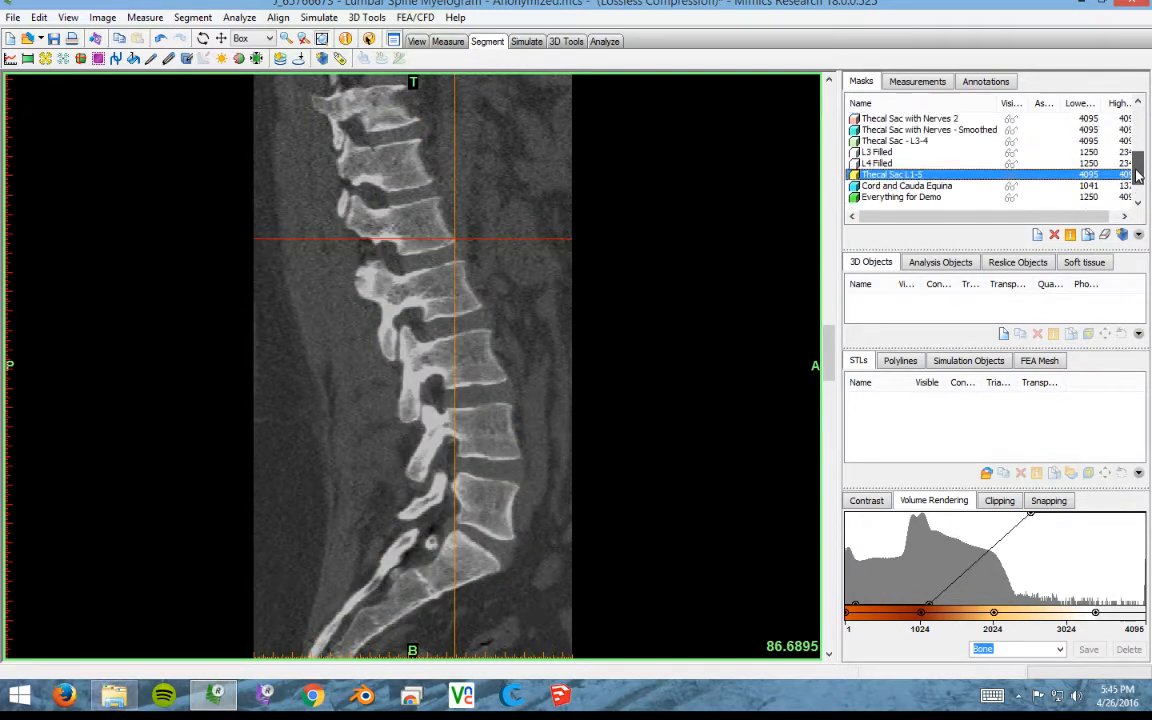
{"action": "left_click", "coordinate": [893, 186]}
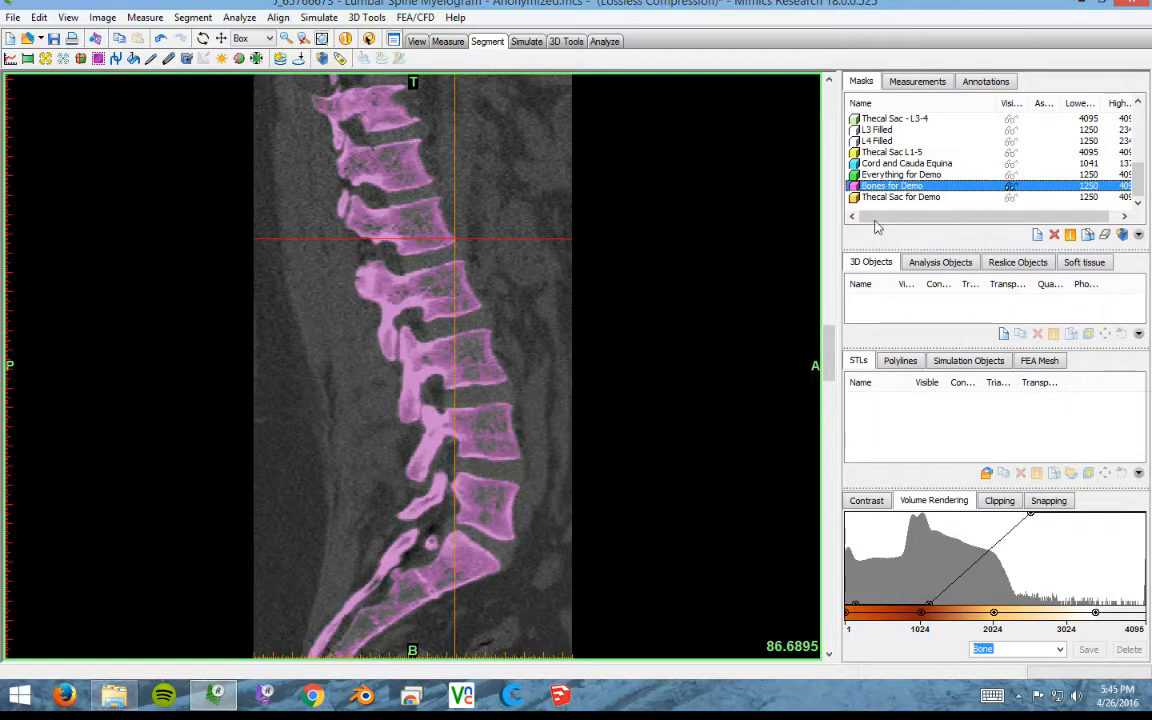
{"action": "scroll", "coordinate": [513, 367], "scroll_direction": "down", "scroll_amount": 10}
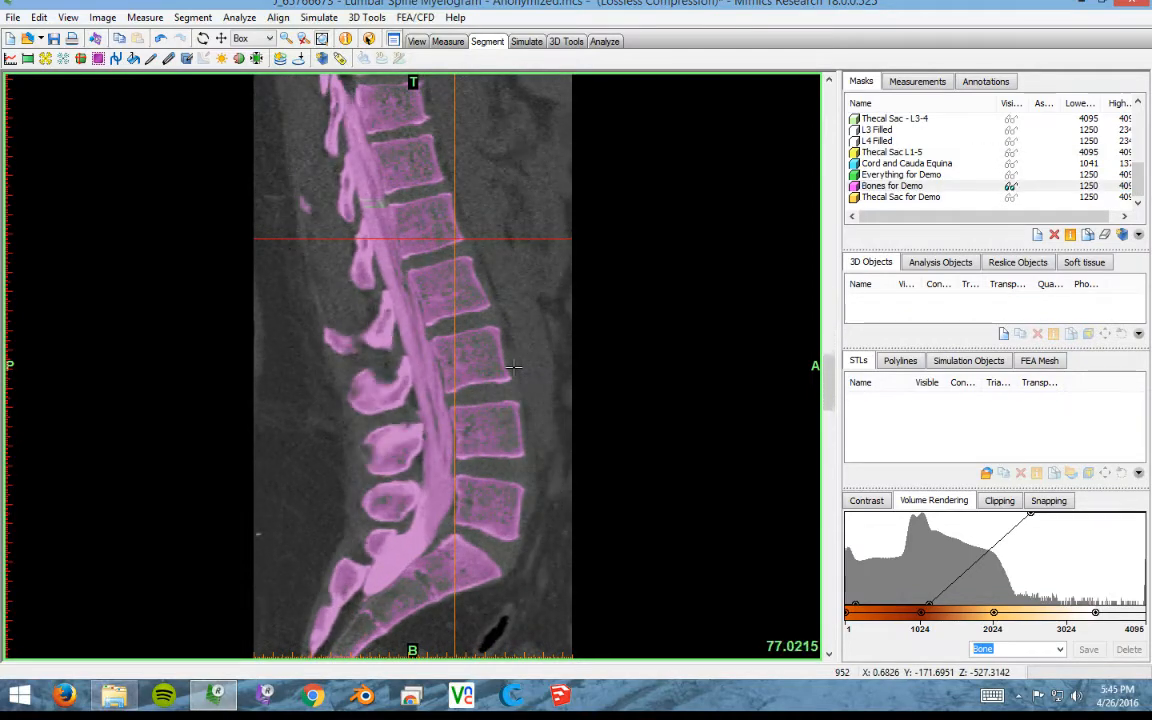
- With Multiple Slice Edit set to Sagittal and Remove, erase the L3-4 and L4-5 facet patches from Bones for Demo on slice 90.8789
{"action": "scroll", "coordinate": [513, 367], "scroll_direction": "up", "scroll_amount": 6}
{"action": "scroll", "coordinate": [513, 367], "scroll_direction": "up", "scroll_amount": 5}
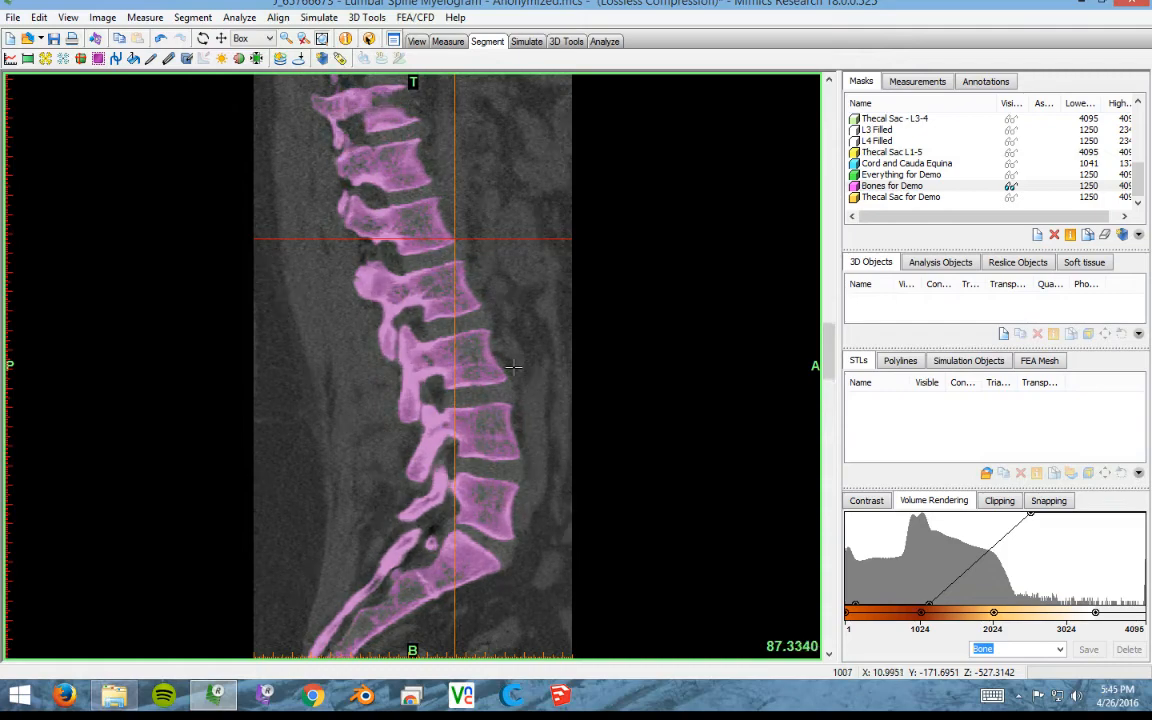
{"action": "scroll", "coordinate": [513, 367], "scroll_direction": "up", "scroll_amount": 8}
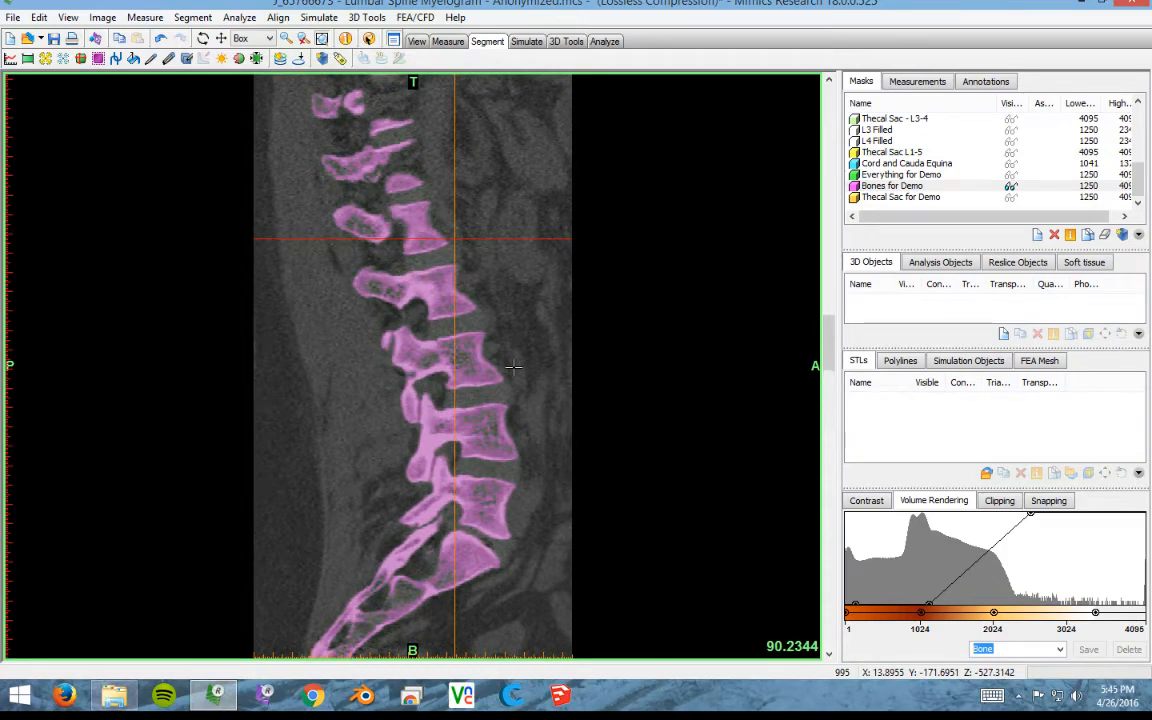
{"action": "scroll", "coordinate": [513, 367], "scroll_direction": "up", "scroll_amount": 1}
{"action": "left_click", "coordinate": [168, 58]}
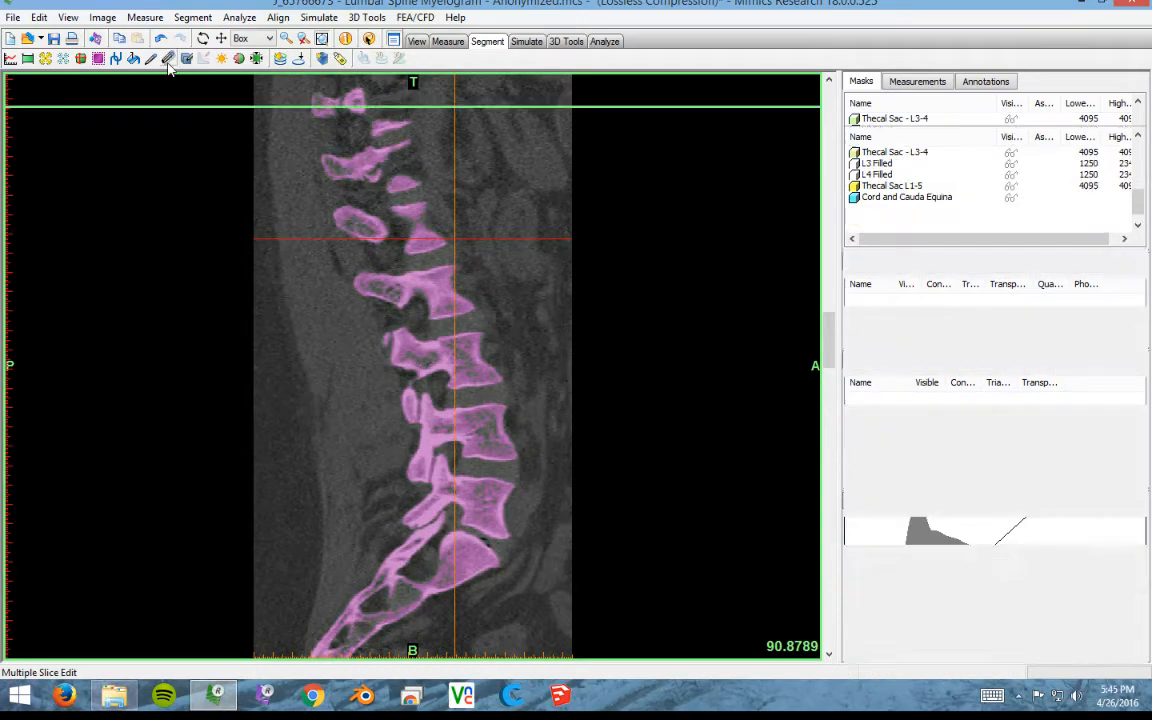
{"action": "left_click", "coordinate": [285, 92]}
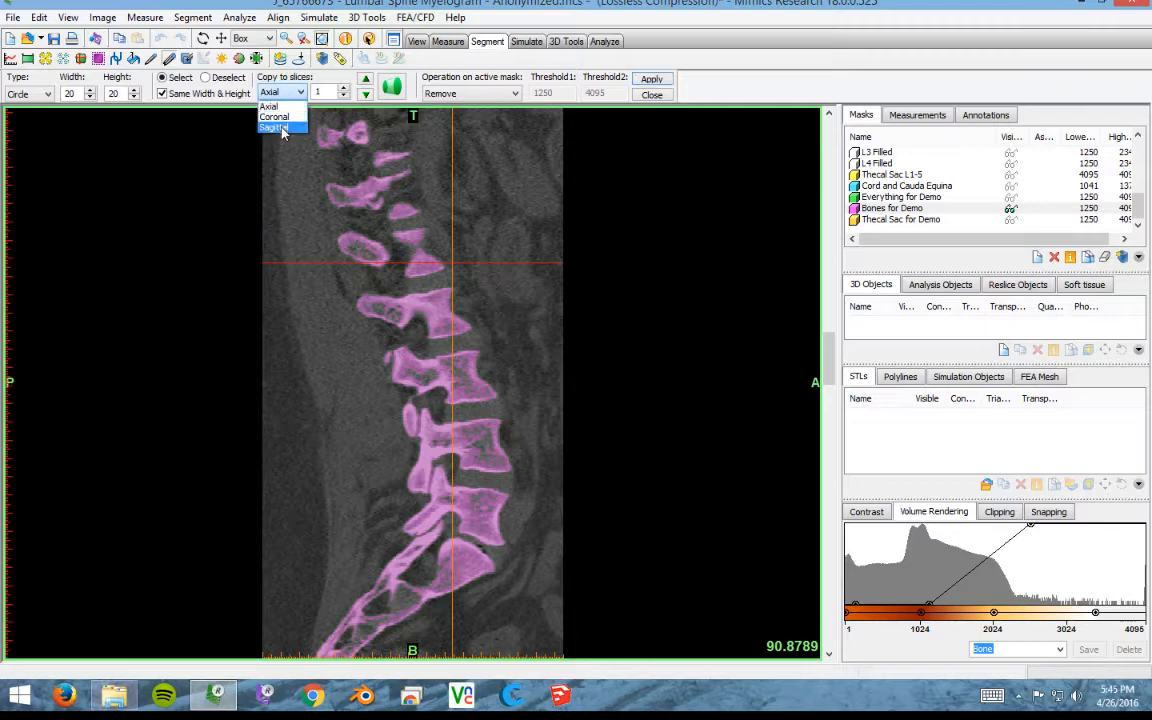
{"action": "left_click", "coordinate": [262, 122]}
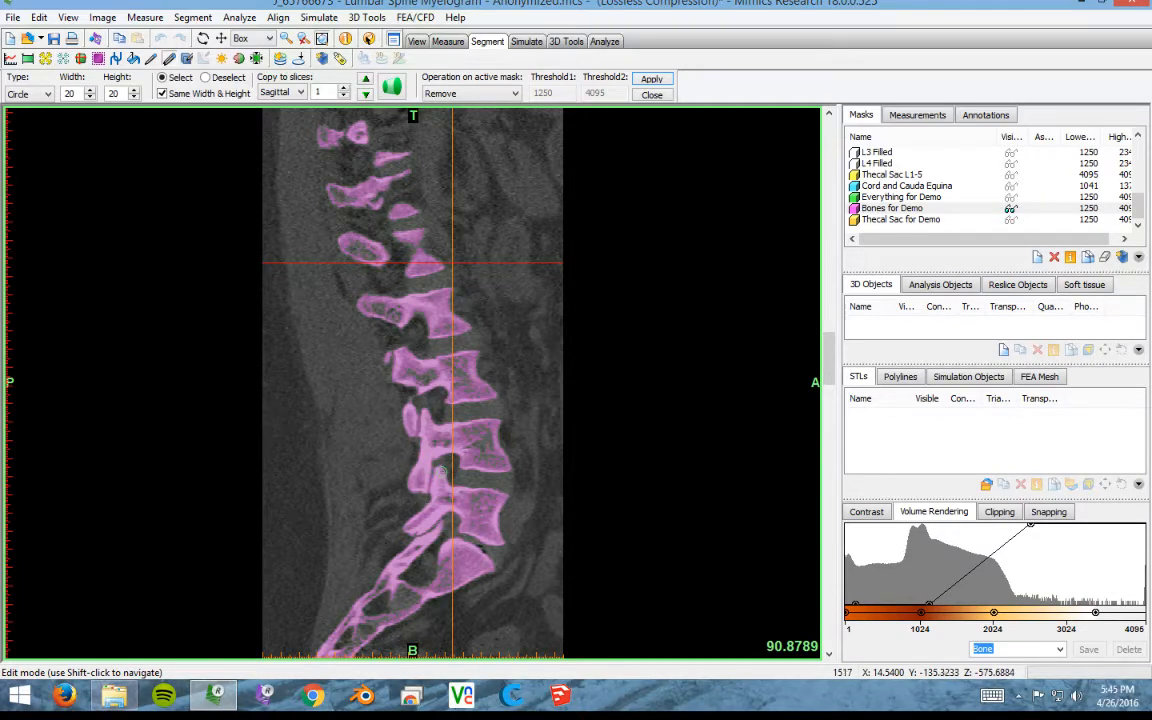
{"action": "left_click_drag", "start_coordinate": [437, 476], "coordinate": [435, 490]}
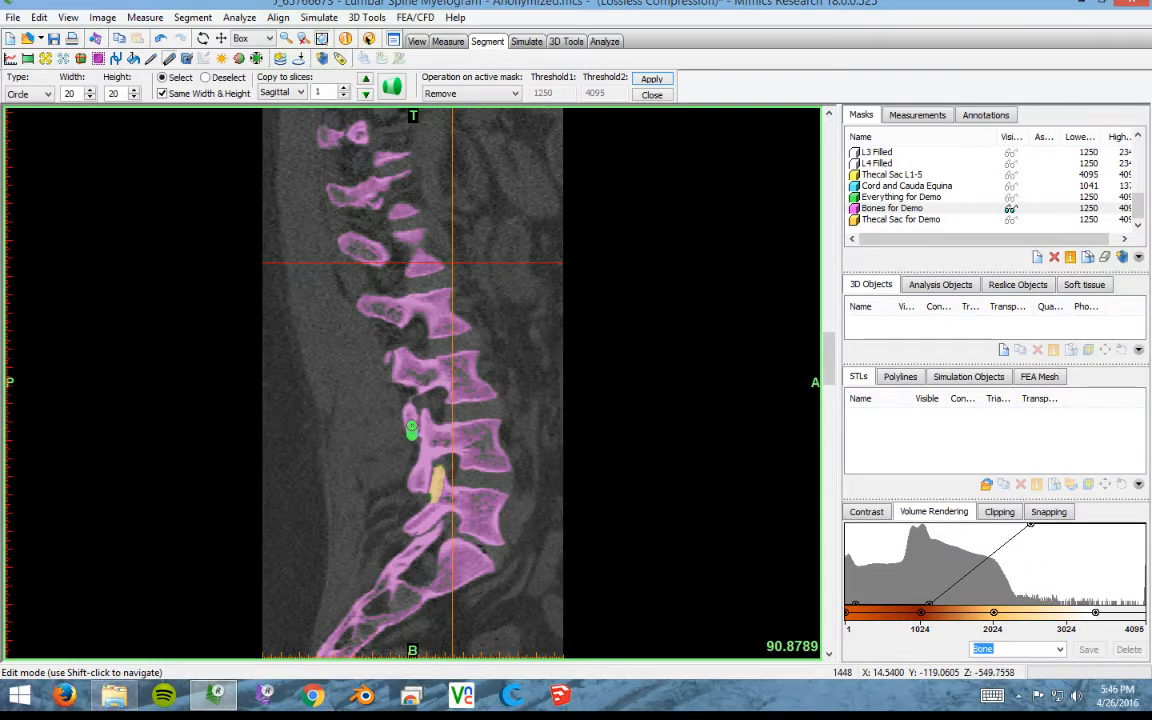
{"action": "left_click_drag", "start_coordinate": [411, 430], "coordinate": [412, 406]}
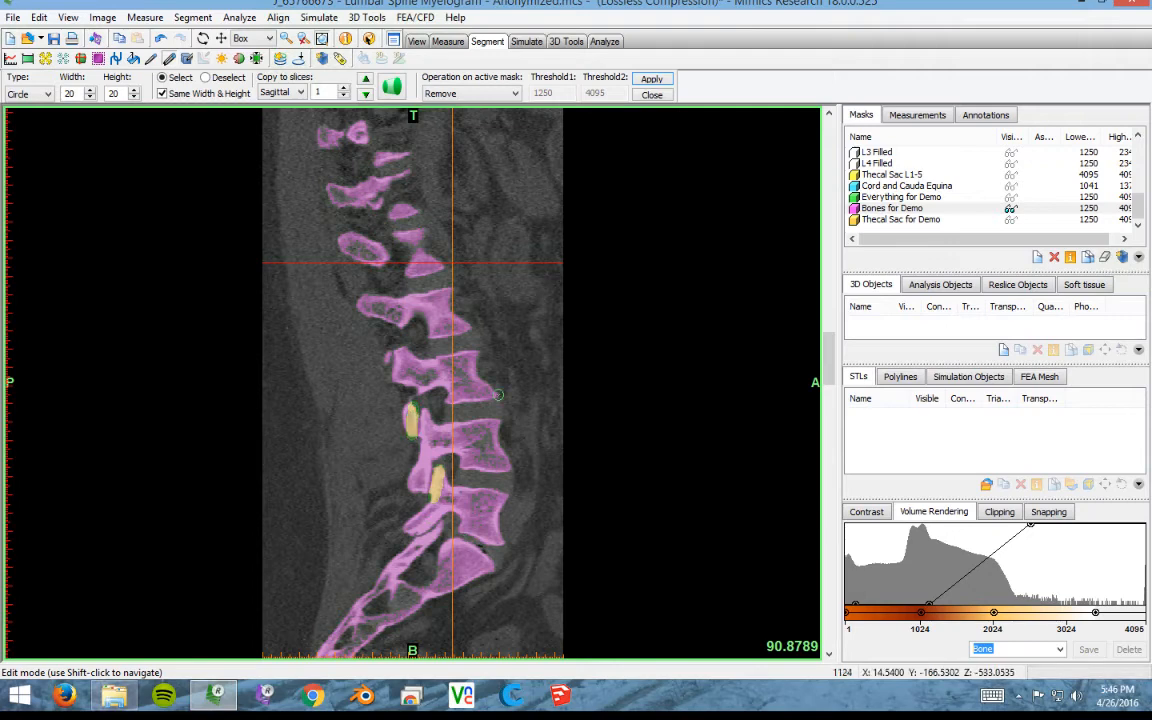
{"action": "key", "text": "ctrl+z"}
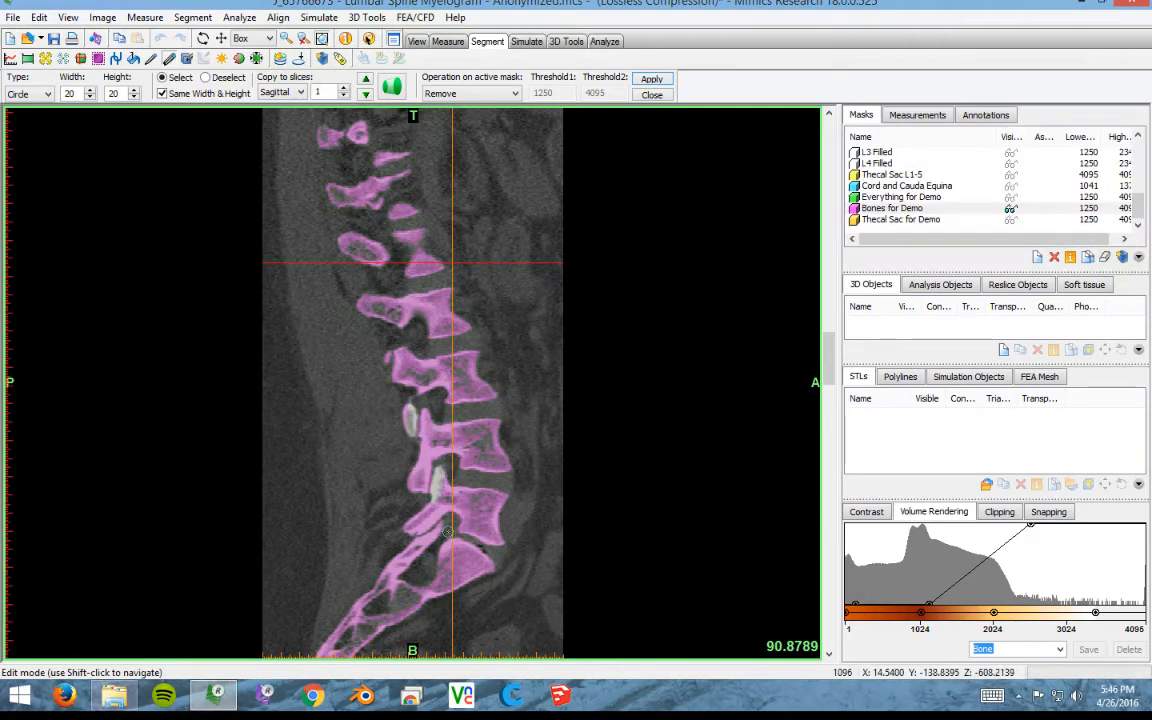
- Remove the same two facet patches at L3-4 and L4-5 from the Bones for Demo mask on sagittal slice 90.5566
{"action": "scroll", "coordinate": [447, 532], "scroll_direction": "down", "scroll_amount": 1}
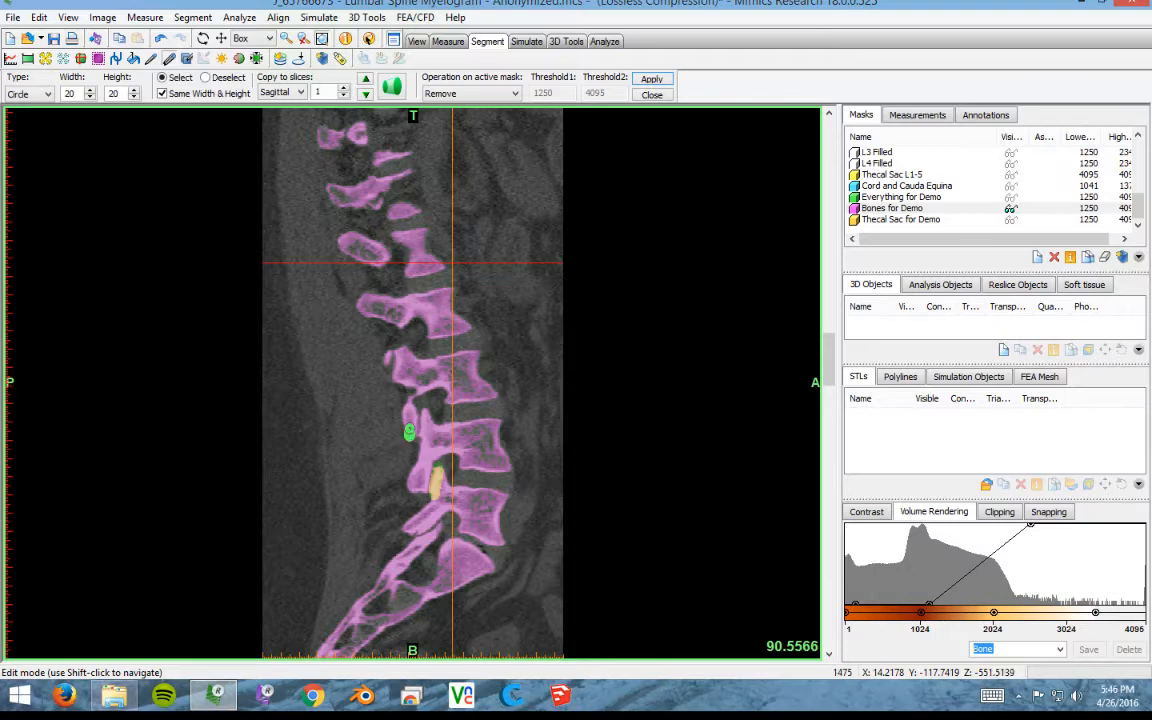
{"action": "left_click_drag", "start_coordinate": [409, 432], "coordinate": [413, 422]}
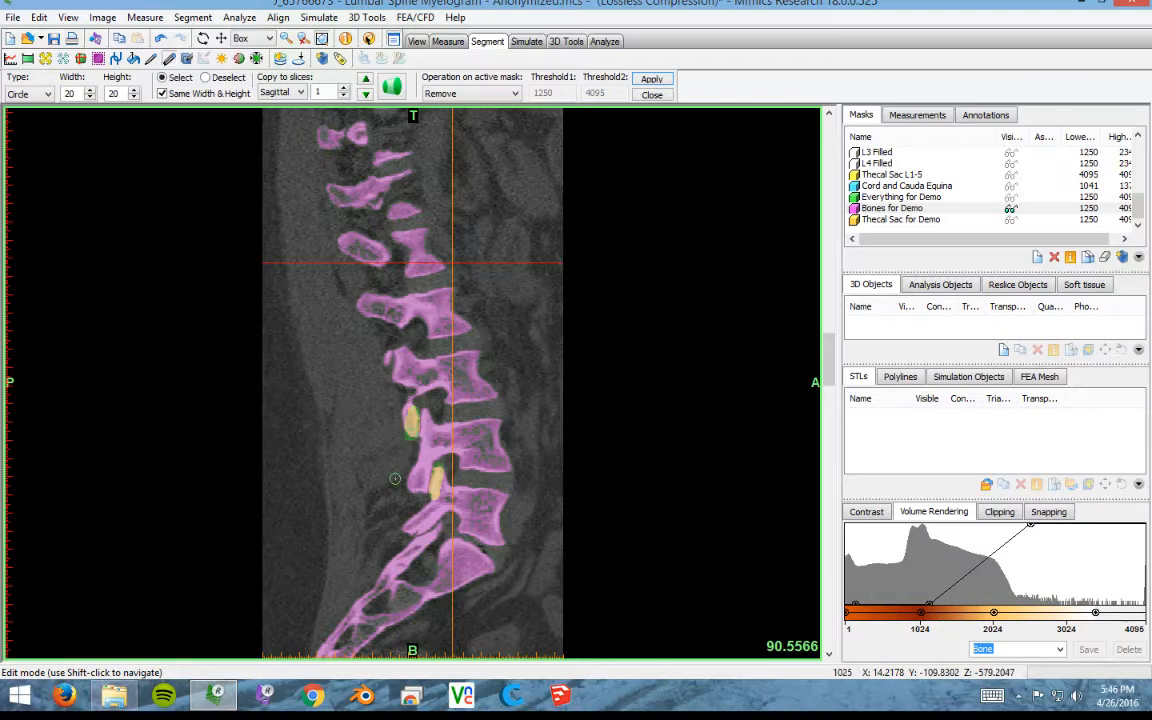
{"action": "left_click", "coordinate": [651, 79]}
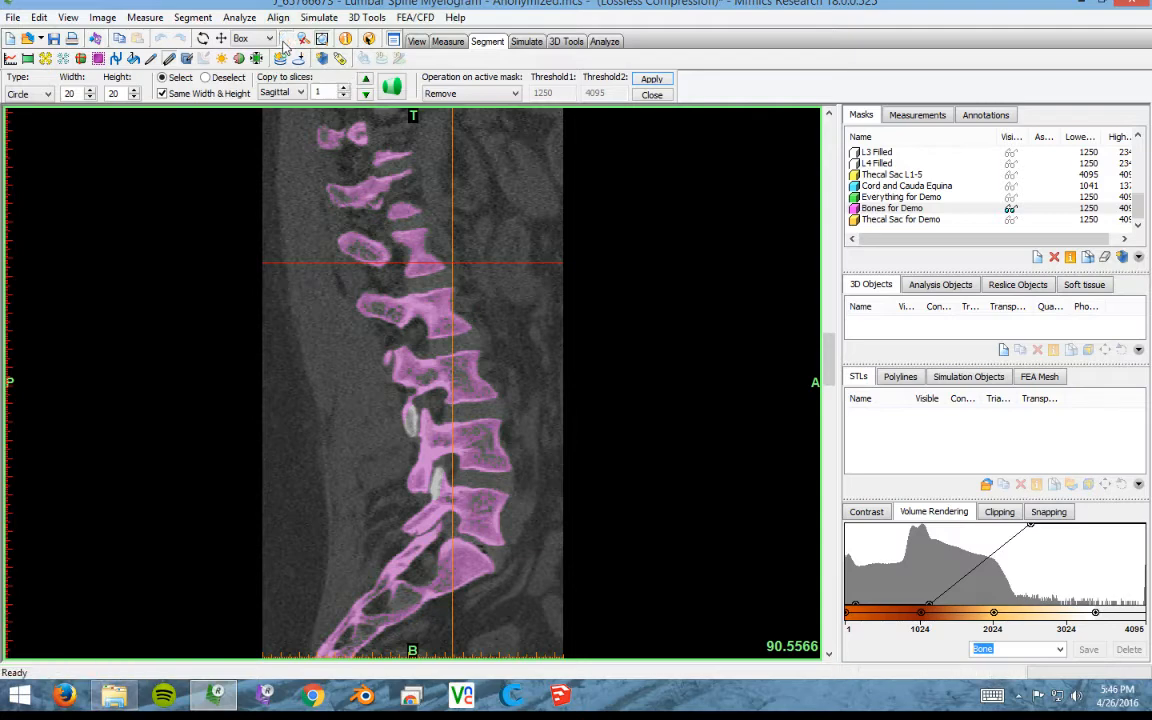
- Zoom in on the lower lumbar facets and remove both facet patches from the Bones for Demo mask on sagittal slice 90.2344
{"action": "left_click_drag", "start_coordinate": [309, 352], "coordinate": [562, 583]}
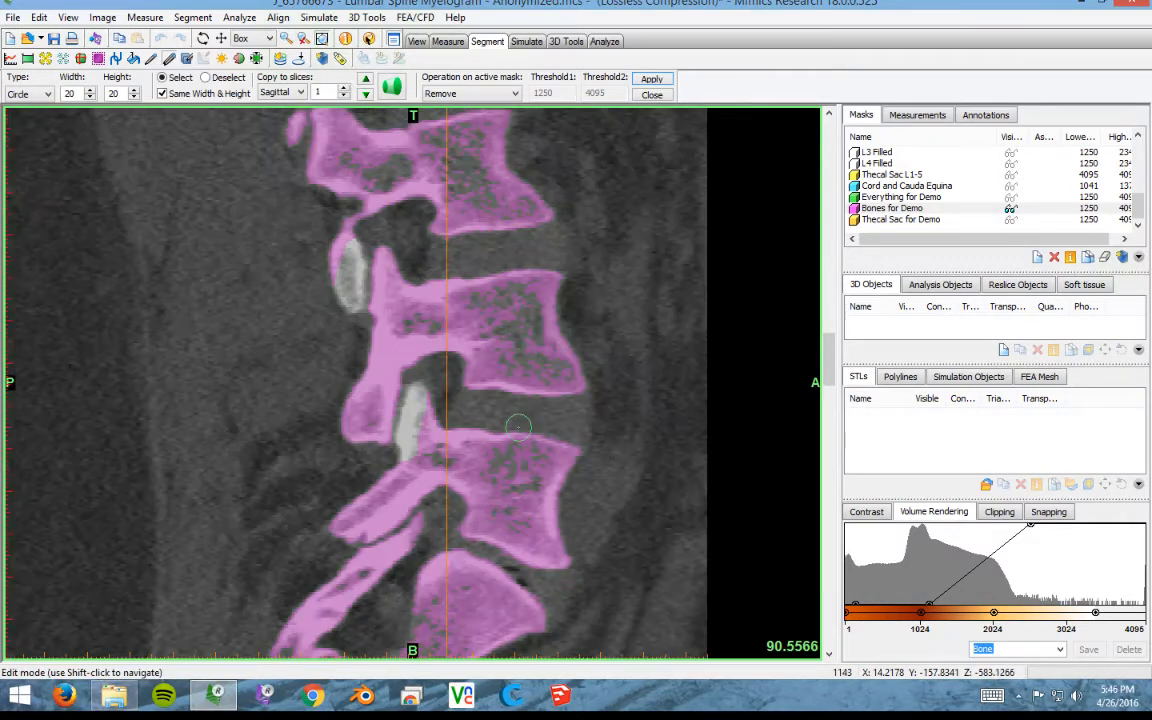
{"action": "scroll", "coordinate": [518, 427], "scroll_direction": "down", "scroll_amount": 4}
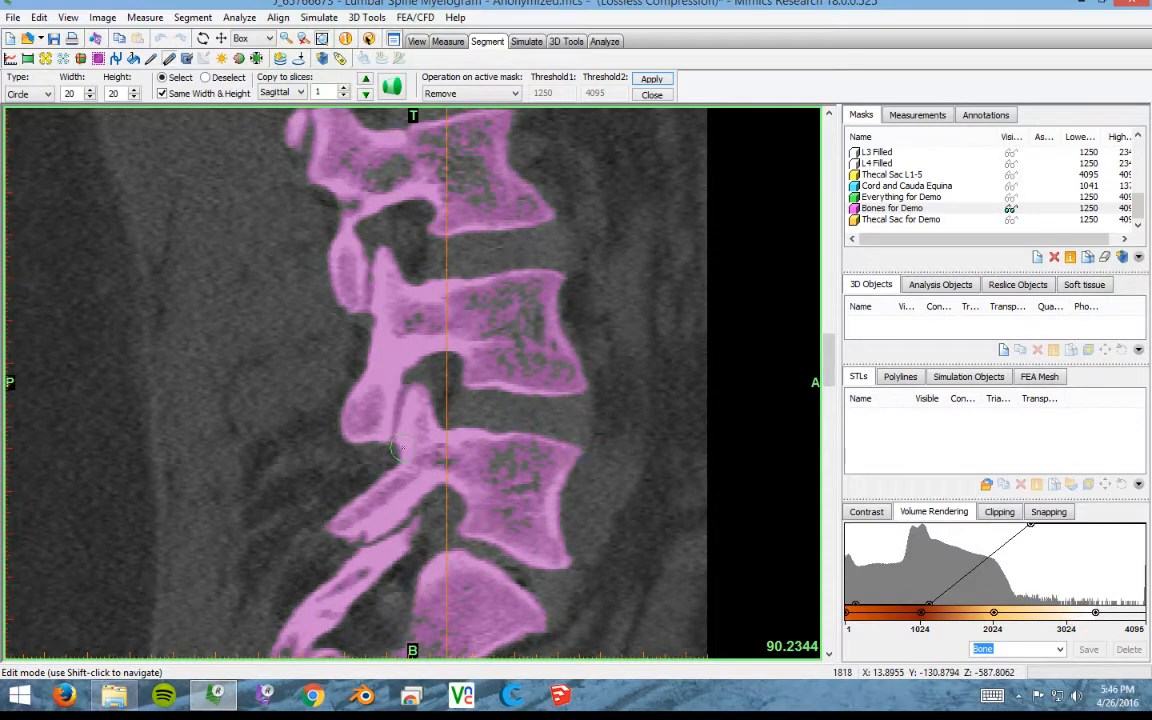
{"action": "left_click_drag", "start_coordinate": [398, 449], "coordinate": [417, 390]}
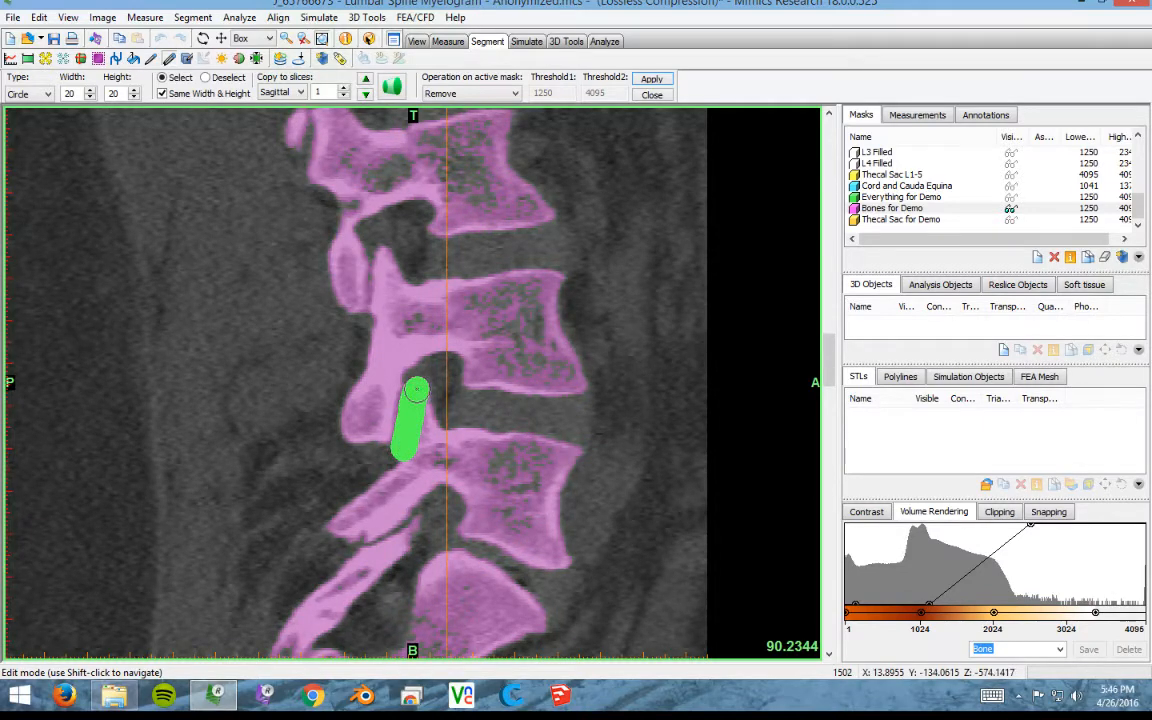
{"action": "mouse_move", "coordinate": [352, 308]}
{"action": "left_mouse_down"}
{"action": "mouse_move", "coordinate": [352, 250]}
{"action": "mouse_move", "coordinate": [349, 275]}
{"action": "left_mouse_up"}
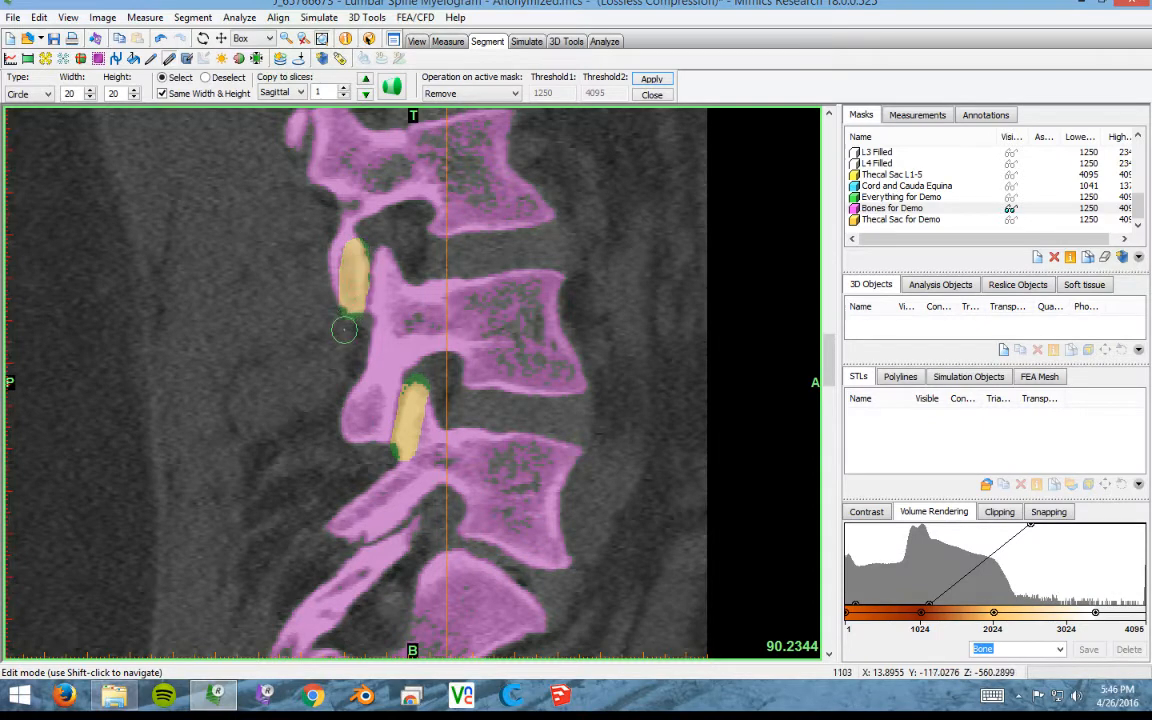
{"action": "left_click", "coordinate": [651, 79]}
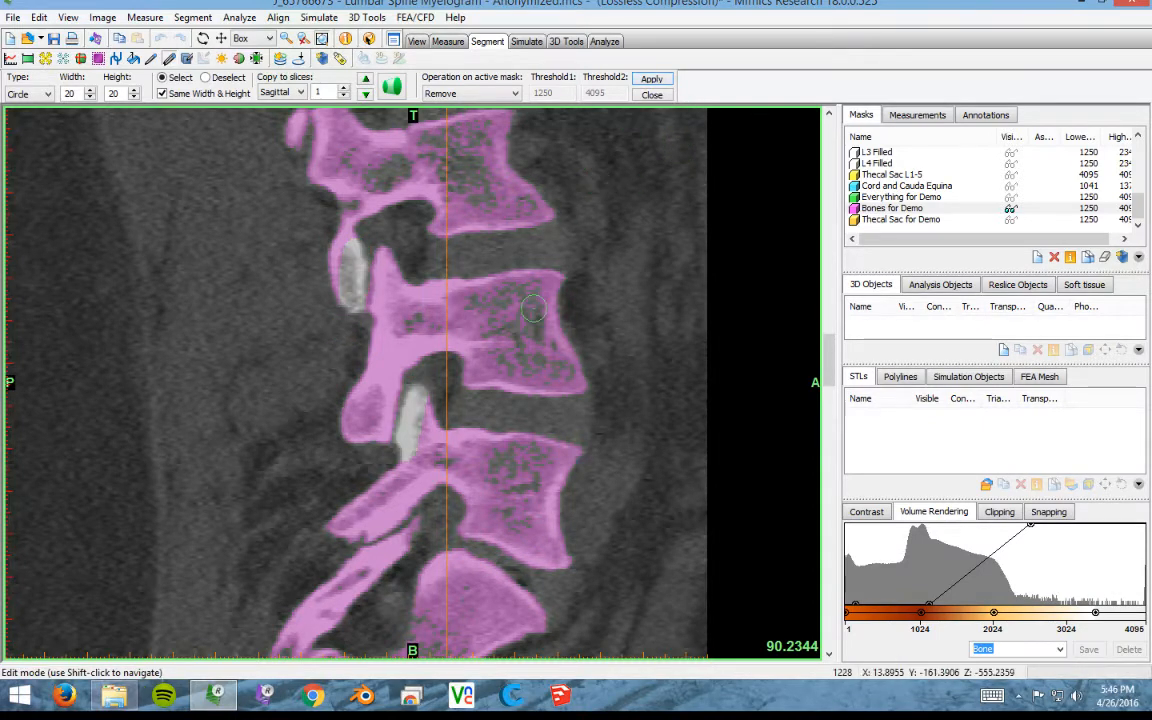
- Erase the L3-4 and L4-5 facet patches from the Bones for Demo mask on sagittal slice 89.9121
{"action": "scroll", "coordinate": [533, 309], "scroll_direction": "down", "scroll_amount": 1}
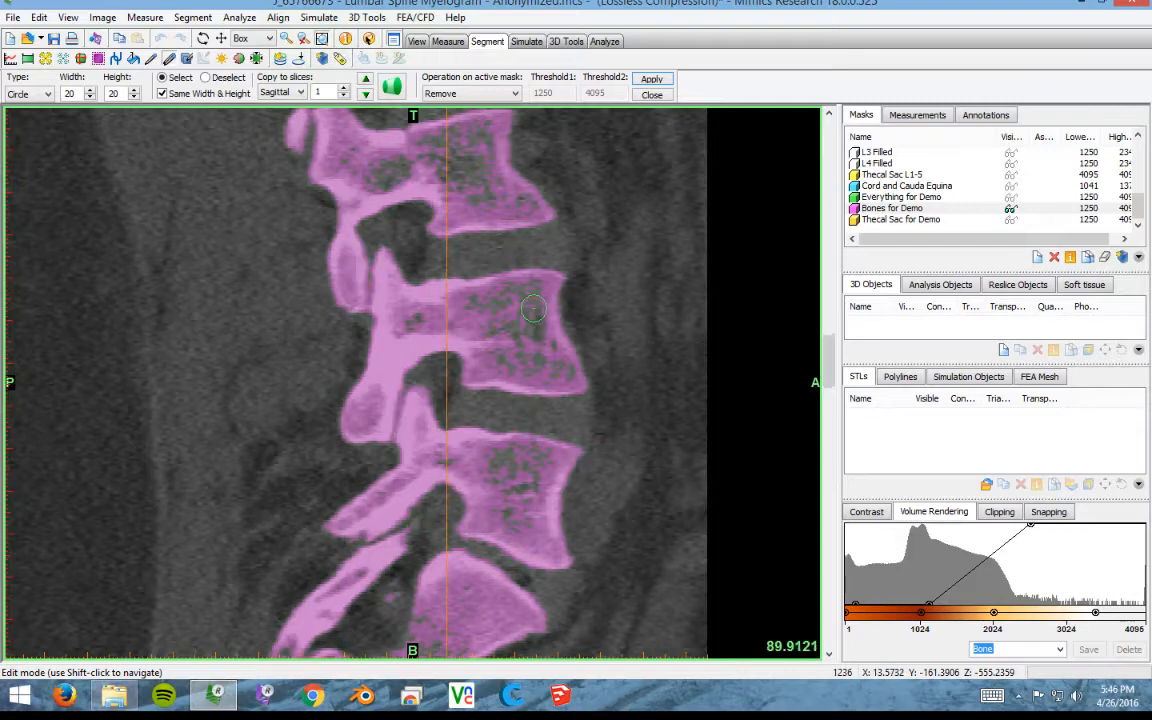
{"action": "scroll", "coordinate": [533, 309], "scroll_direction": "up", "scroll_amount": 2}
{"action": "scroll", "coordinate": [533, 309], "scroll_direction": "down", "scroll_amount": 1}
{"action": "scroll", "coordinate": [533, 309], "scroll_direction": "down", "scroll_amount": 1}
{"action": "left_click_drag", "start_coordinate": [404, 443], "coordinate": [418, 388]}
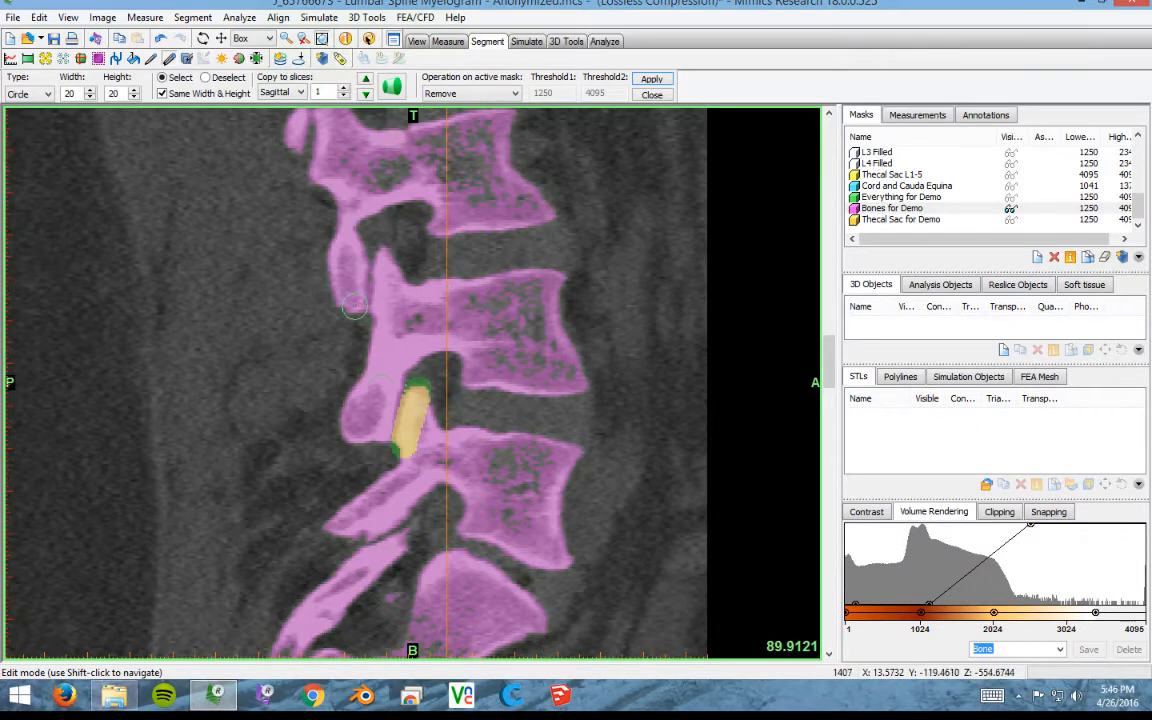
{"action": "left_click_drag", "start_coordinate": [355, 309], "coordinate": [354, 232]}
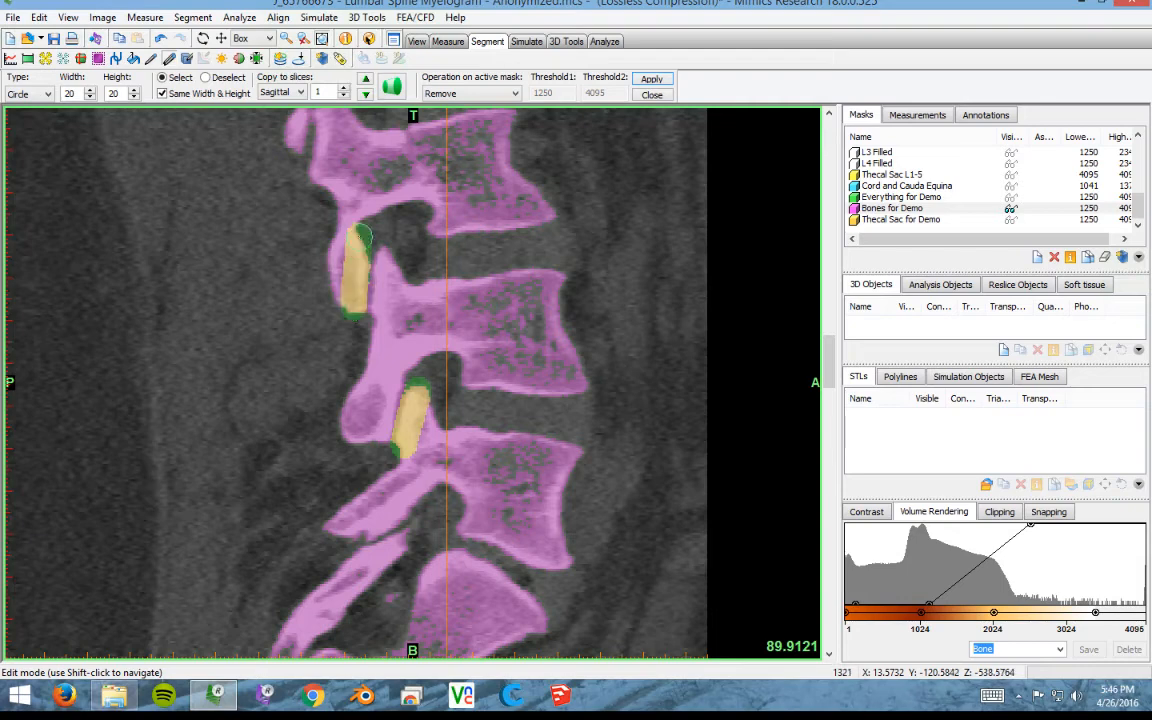
{"action": "left_click", "coordinate": [651, 78]}
- Erase the L3-4 and L4-5 facet patches from the Bones for Demo mask on sagittal slice 89.5898
{"action": "scroll", "coordinate": [462, 304], "scroll_direction": "down", "scroll_amount": 1}
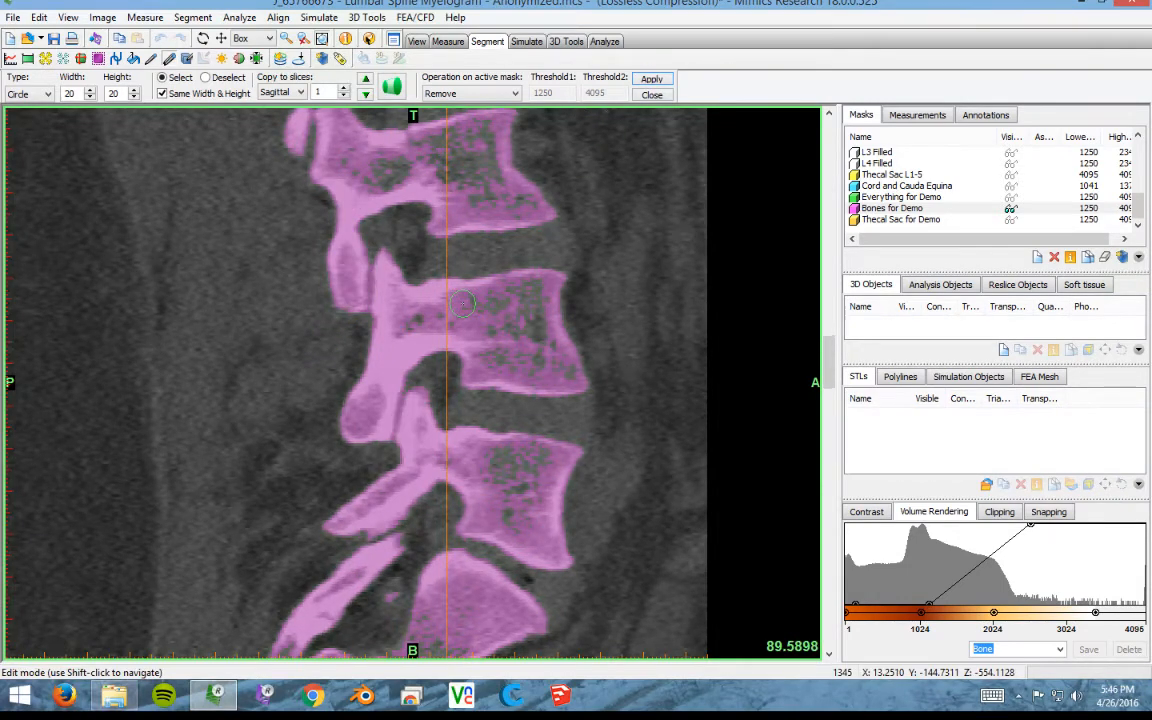
{"action": "scroll", "coordinate": [462, 304], "scroll_direction": "up", "scroll_amount": 1}
{"action": "scroll", "coordinate": [462, 304], "scroll_direction": "down", "scroll_amount": 1}
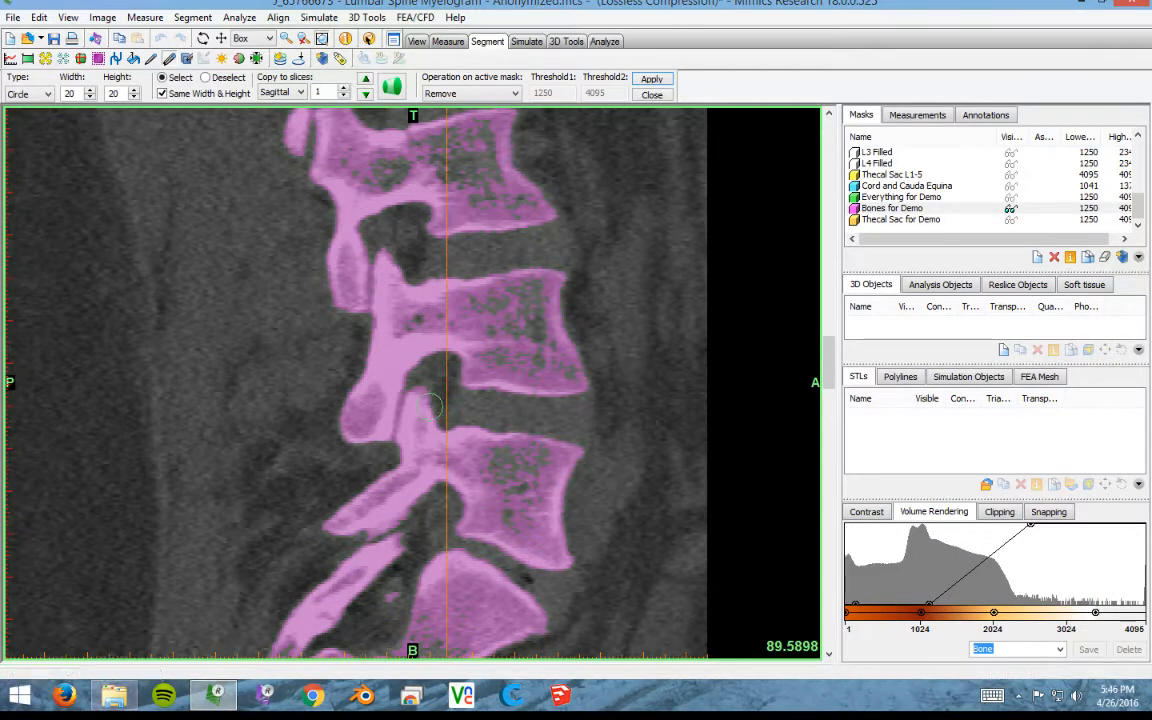
{"action": "left_click_drag", "start_coordinate": [403, 449], "coordinate": [417, 387]}
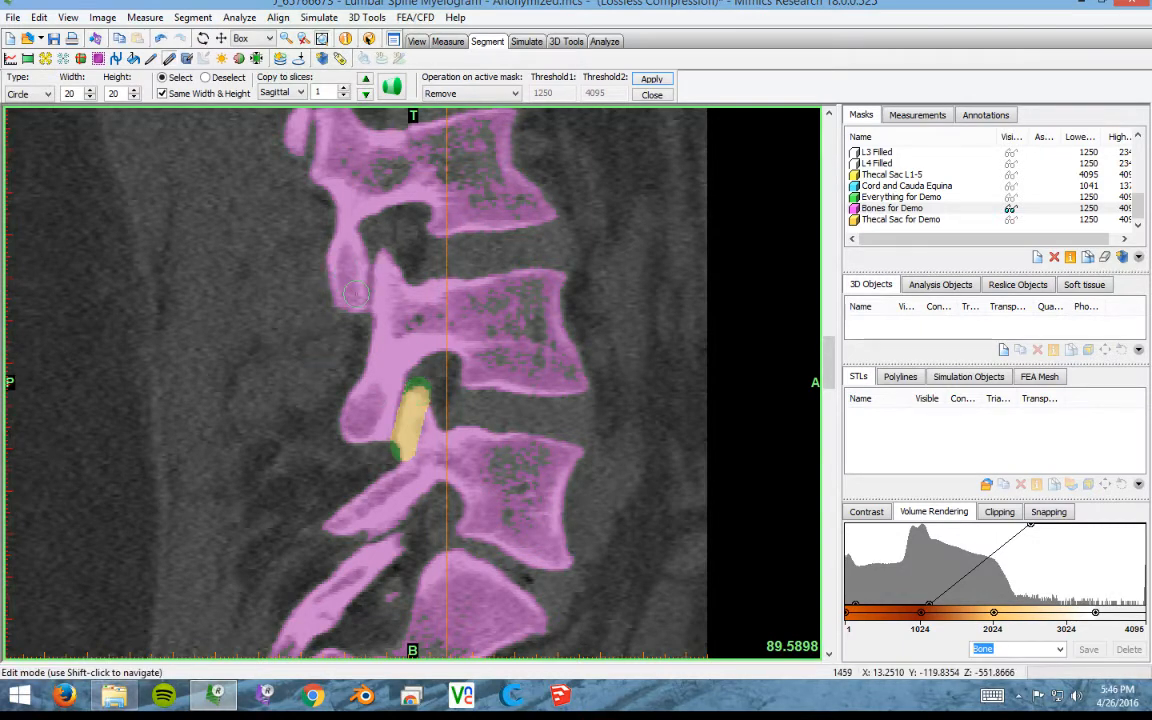
{"action": "left_click_drag", "start_coordinate": [356, 290], "coordinate": [350, 268]}
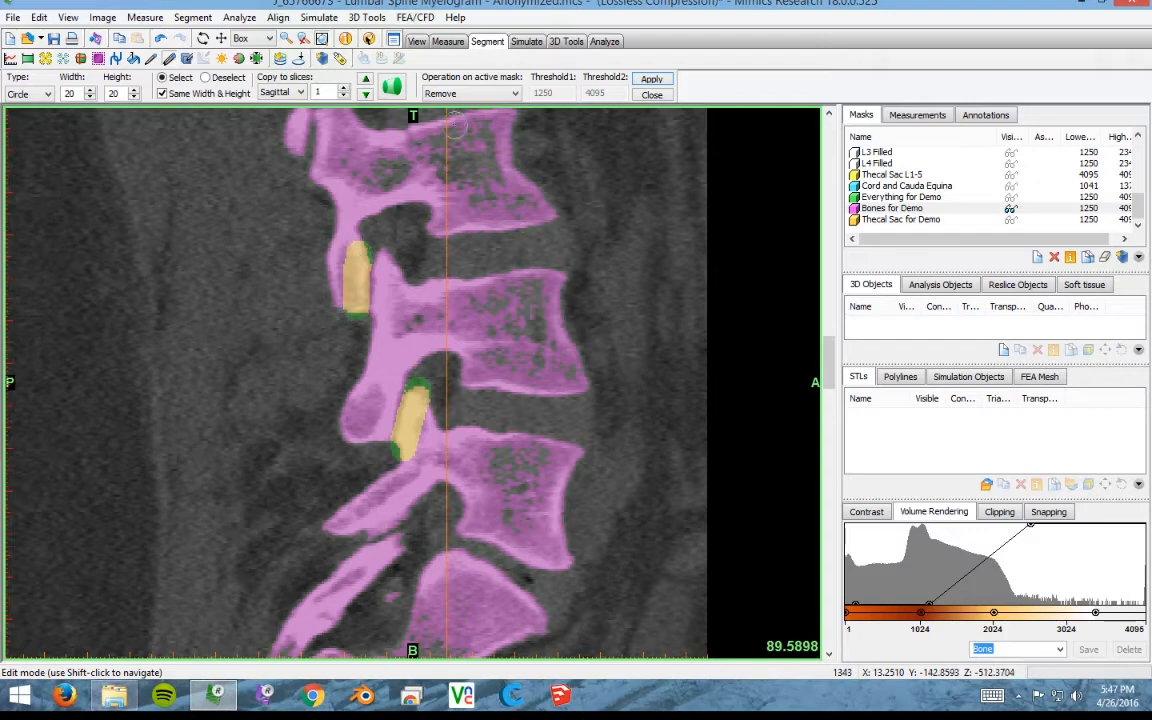
{"action": "left_click", "coordinate": [640, 79]}
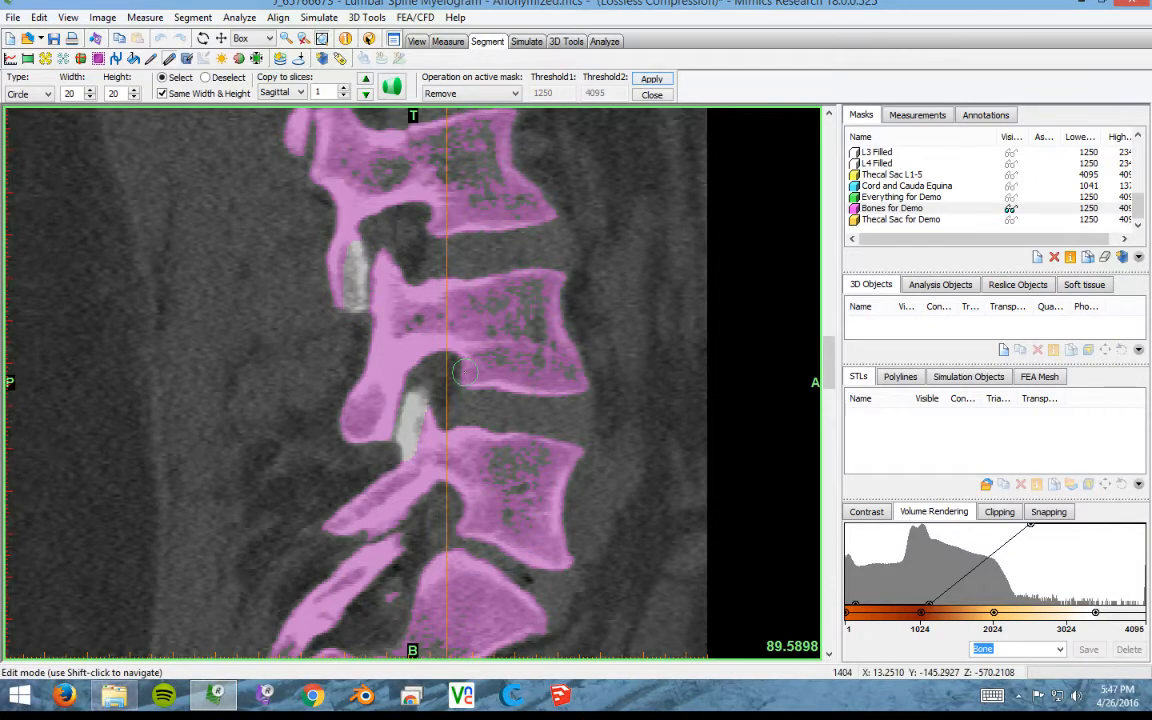
- Hide the Bones for Demo mask, return to sagittal slice 90.8789 and end the Multiple Slice Edit
{"action": "scroll", "coordinate": [465, 372], "scroll_direction": "down", "scroll_amount": 3}
{"action": "scroll", "coordinate": [465, 372], "scroll_direction": "up", "scroll_amount": 3}
{"action": "left_click", "coordinate": [1011, 209]}
{"action": "scroll", "coordinate": [1110, 190], "scroll_direction": "up", "scroll_amount": 6}
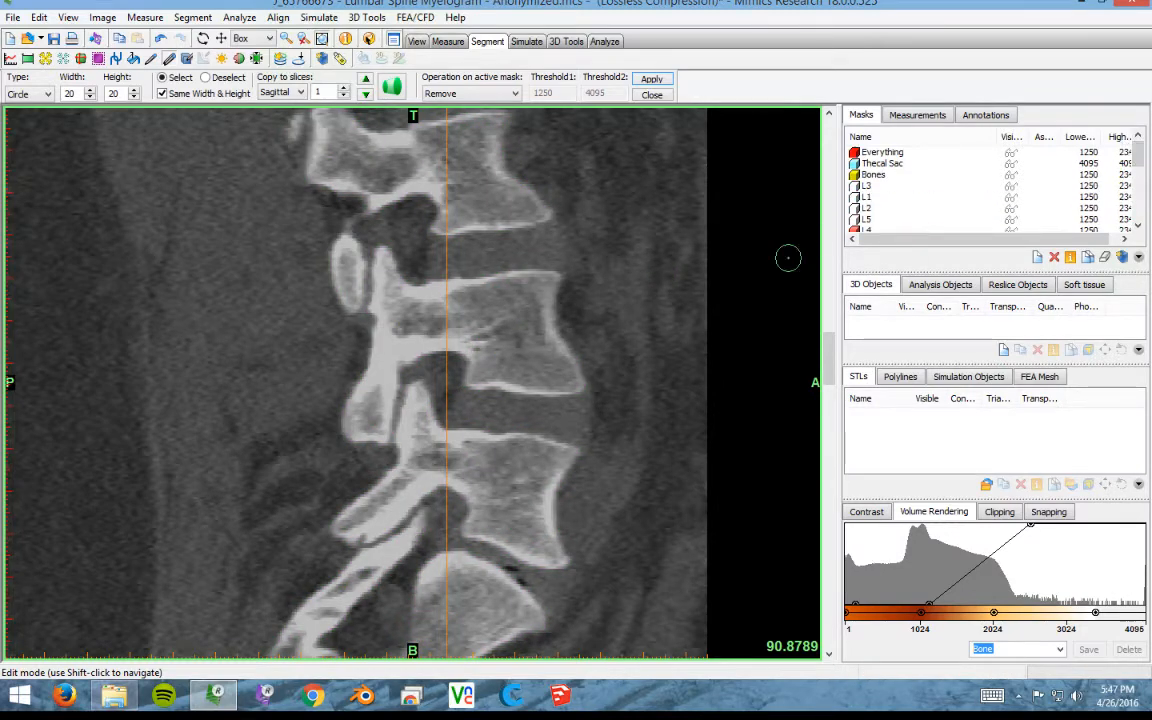
{"action": "left_click", "coordinate": [648, 94]}
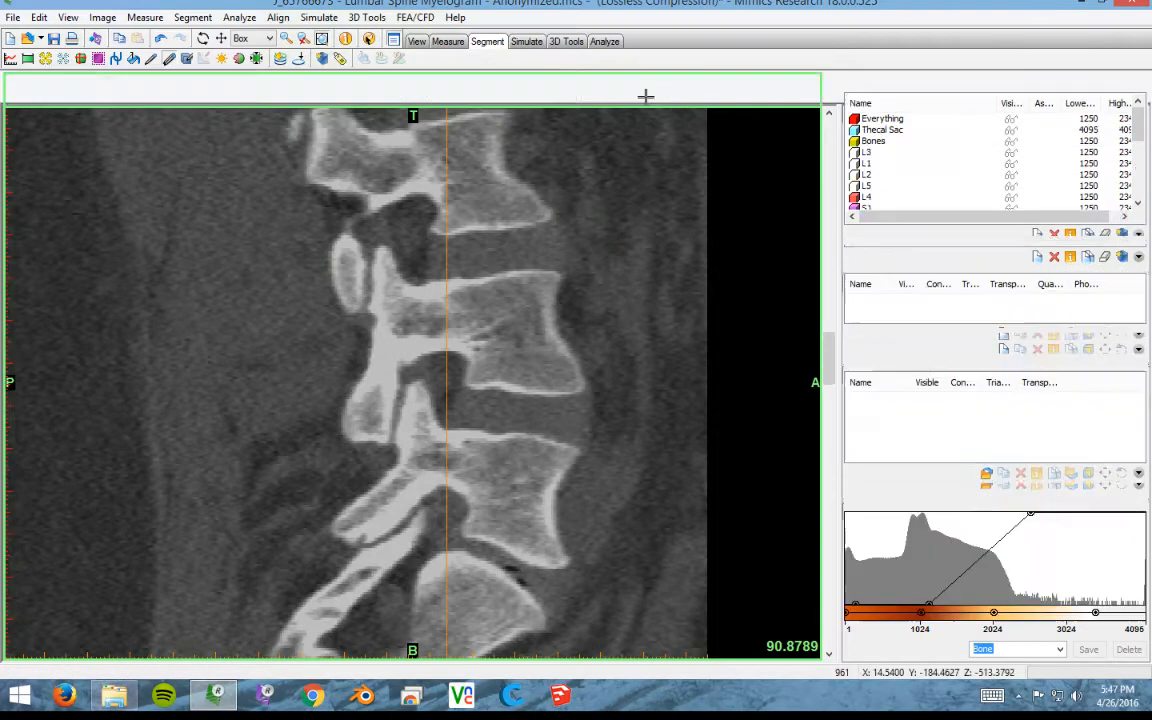
- Restore the four-view layout from full screen and unzoom the sagittal view to show the whole spine
{"action": "right_click", "coordinate": [338, 213]}
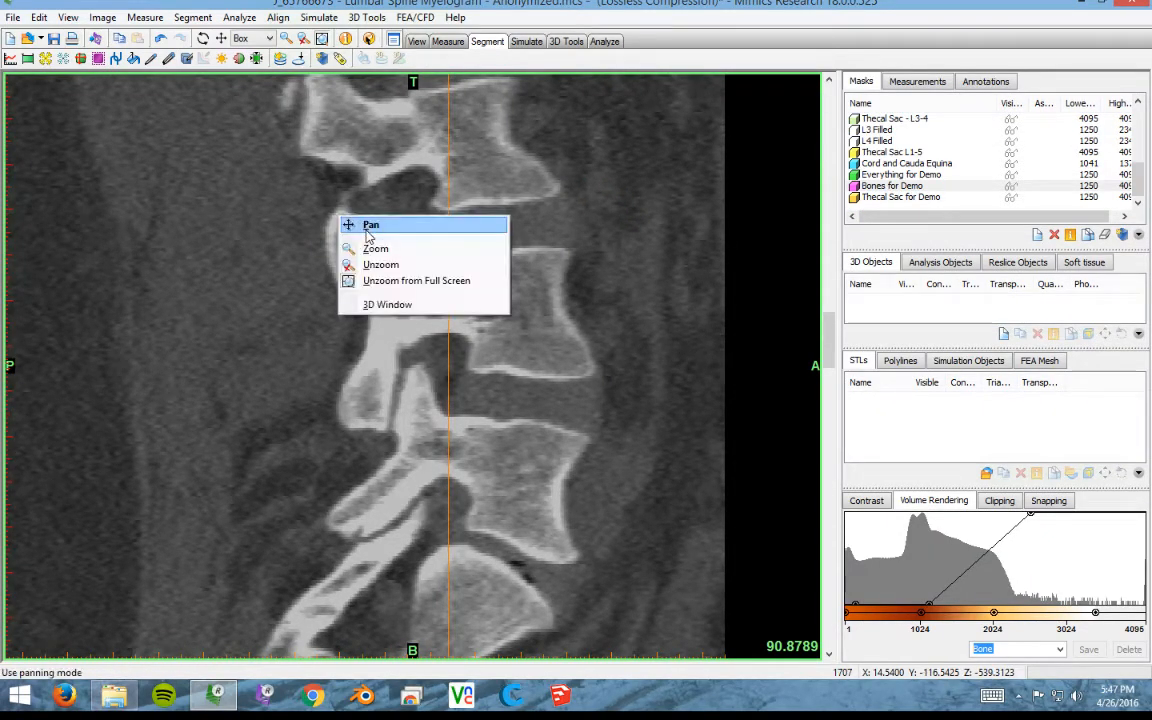
{"action": "left_click", "coordinate": [380, 283]}
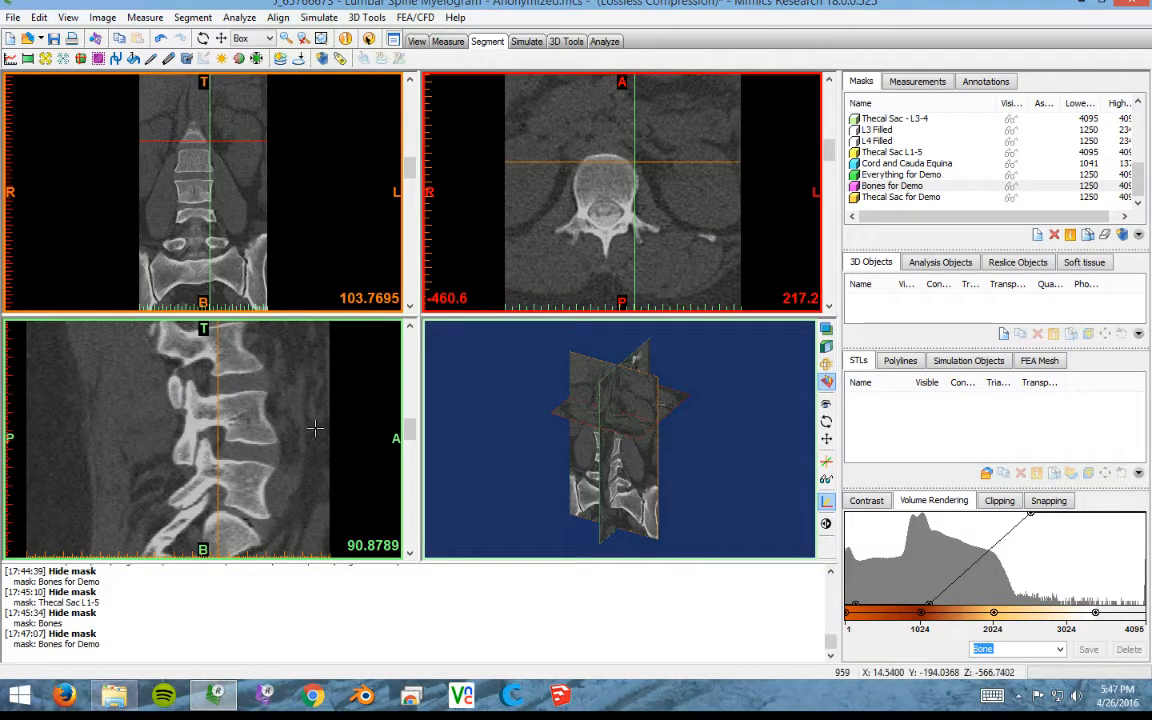
{"action": "right_click", "coordinate": [314, 428]}
{"action": "left_click", "coordinate": [345, 477]}
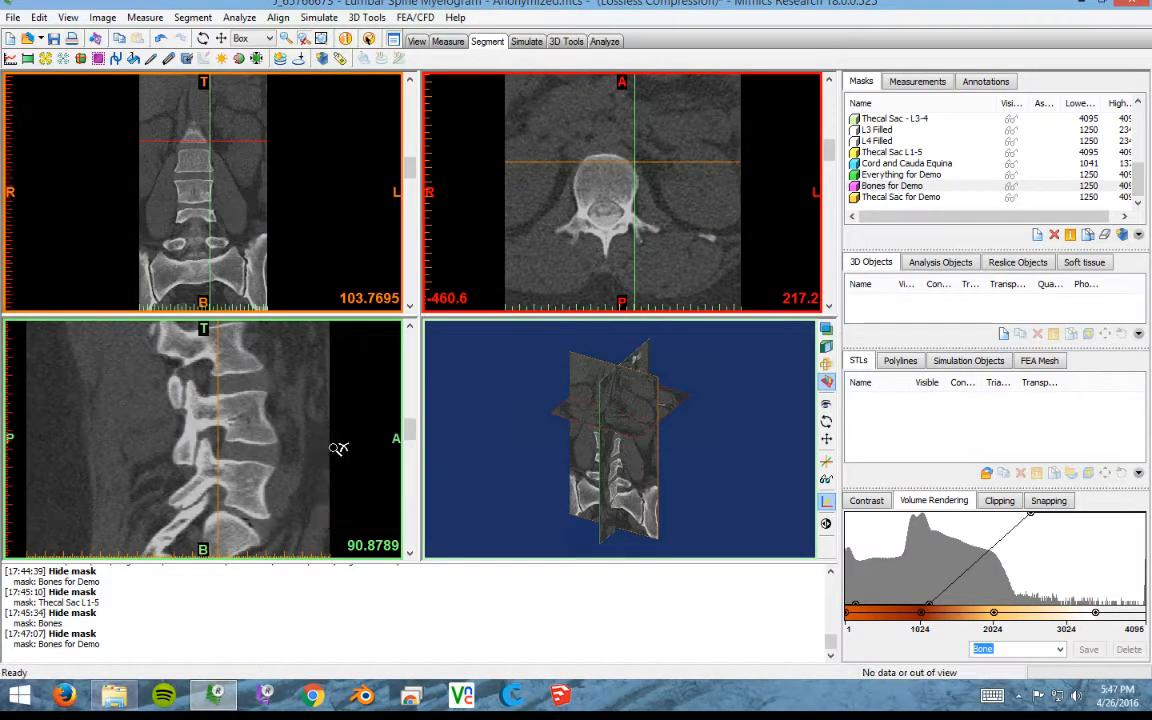
{"action": "left_click", "coordinate": [304, 423]}
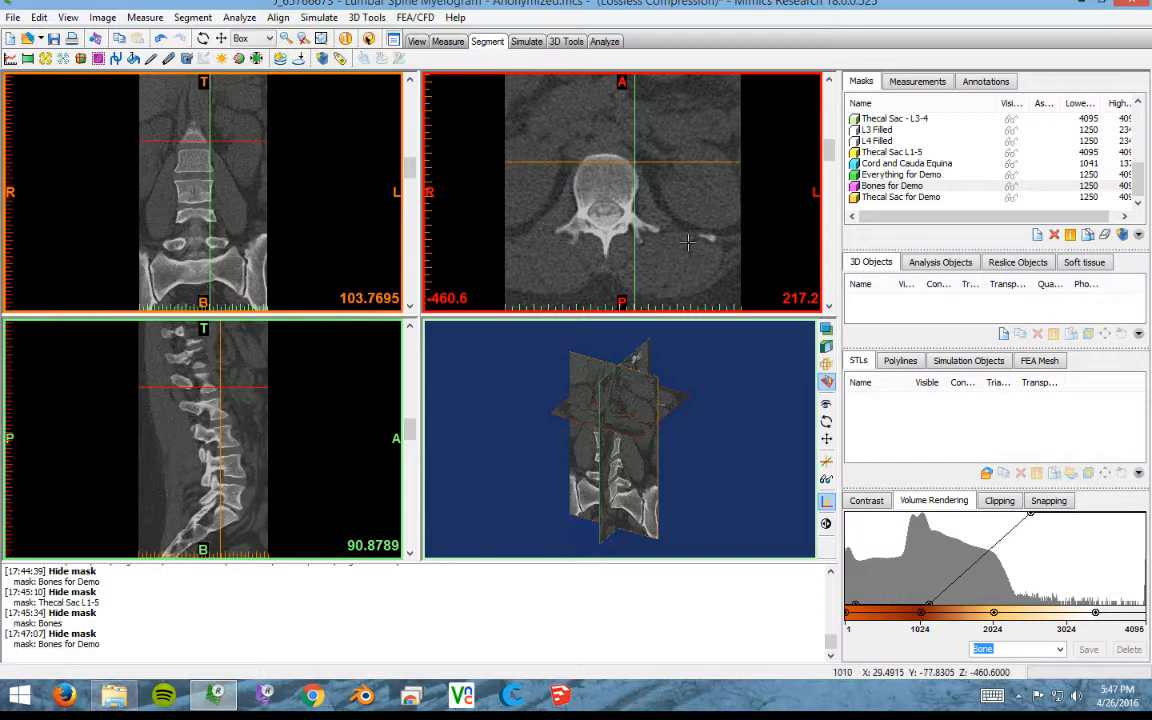
- Show the L1, L2, L3 and L5 vertebra masks together on the slices
{"action": "left_click_drag", "start_coordinate": [1138, 169], "coordinate": [1137, 113]}
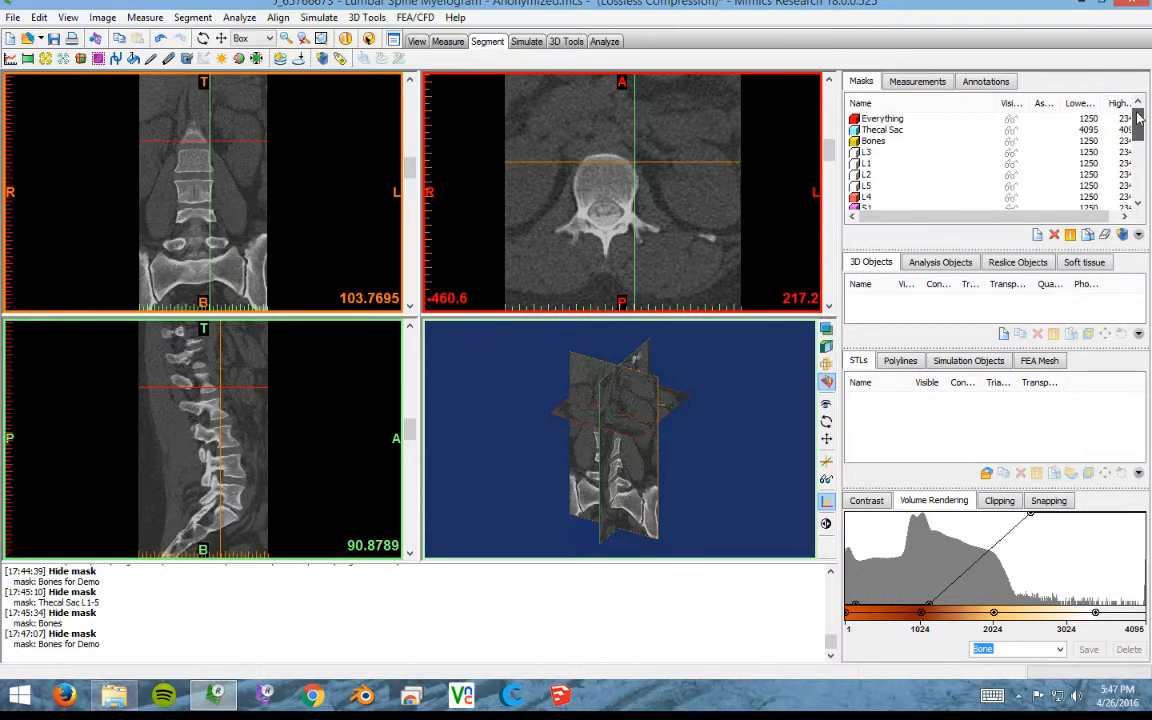
{"action": "left_click", "coordinate": [1011, 164]}
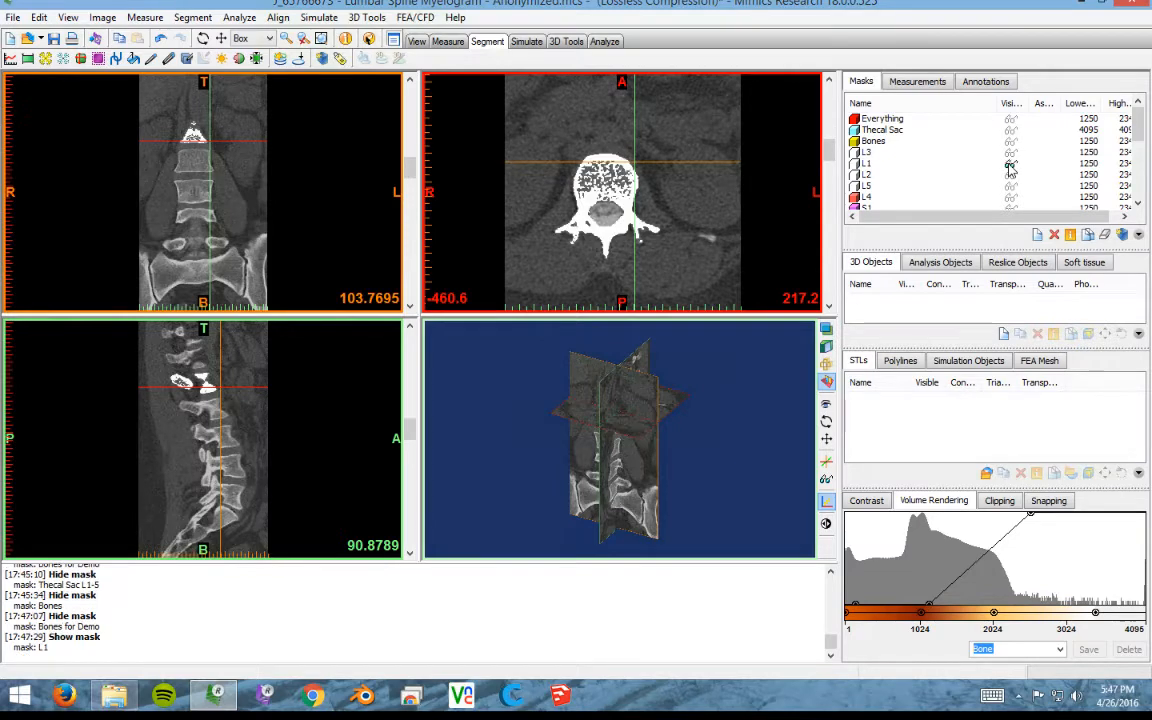
{"action": "scroll", "coordinate": [397, 366], "scroll_direction": "down", "scroll_amount": 10}
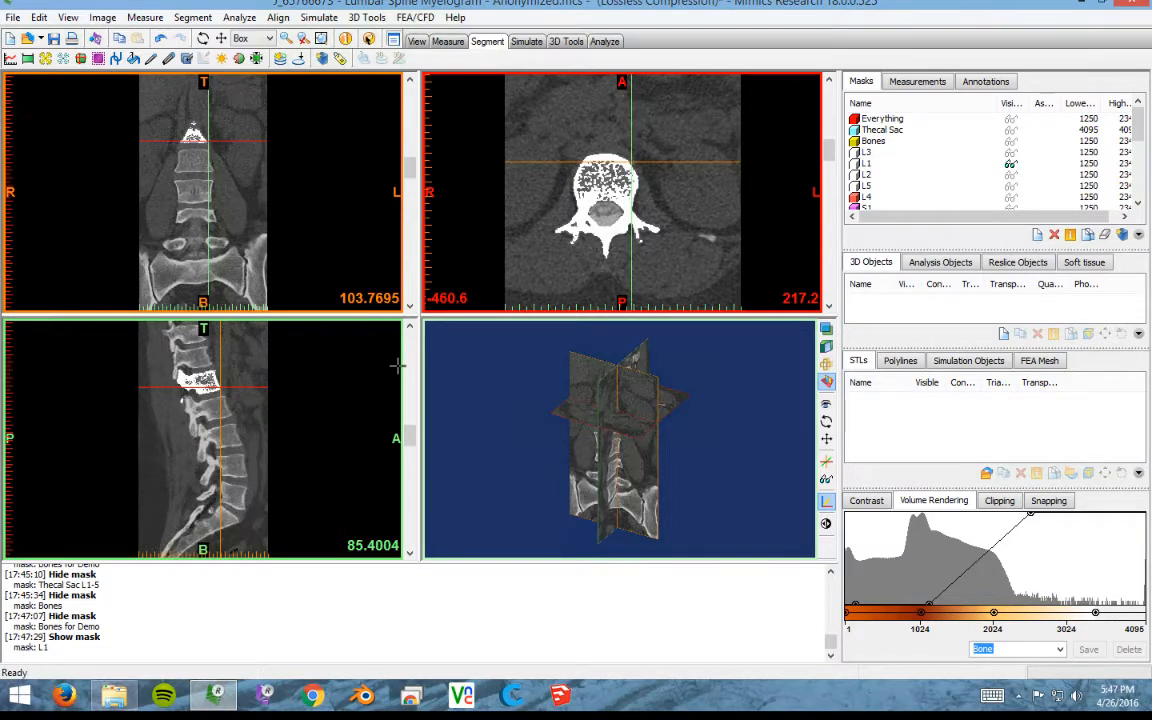
{"action": "left_click", "coordinate": [1011, 175]}
{"action": "left_click", "coordinate": [1011, 153]}
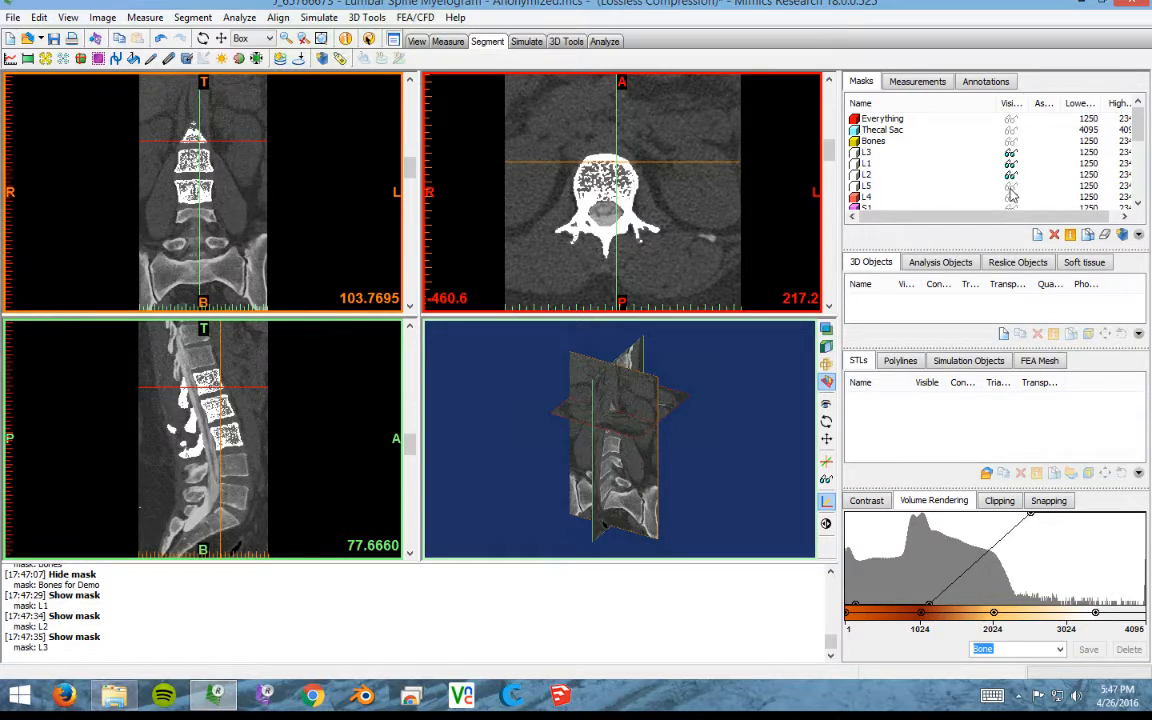
{"action": "left_click", "coordinate": [1011, 187]}
- Show the L3 Filled and L4 Filled masks and hide the plain L3 mask
{"action": "left_click_drag", "start_coordinate": [1139, 133], "coordinate": [1139, 190]}
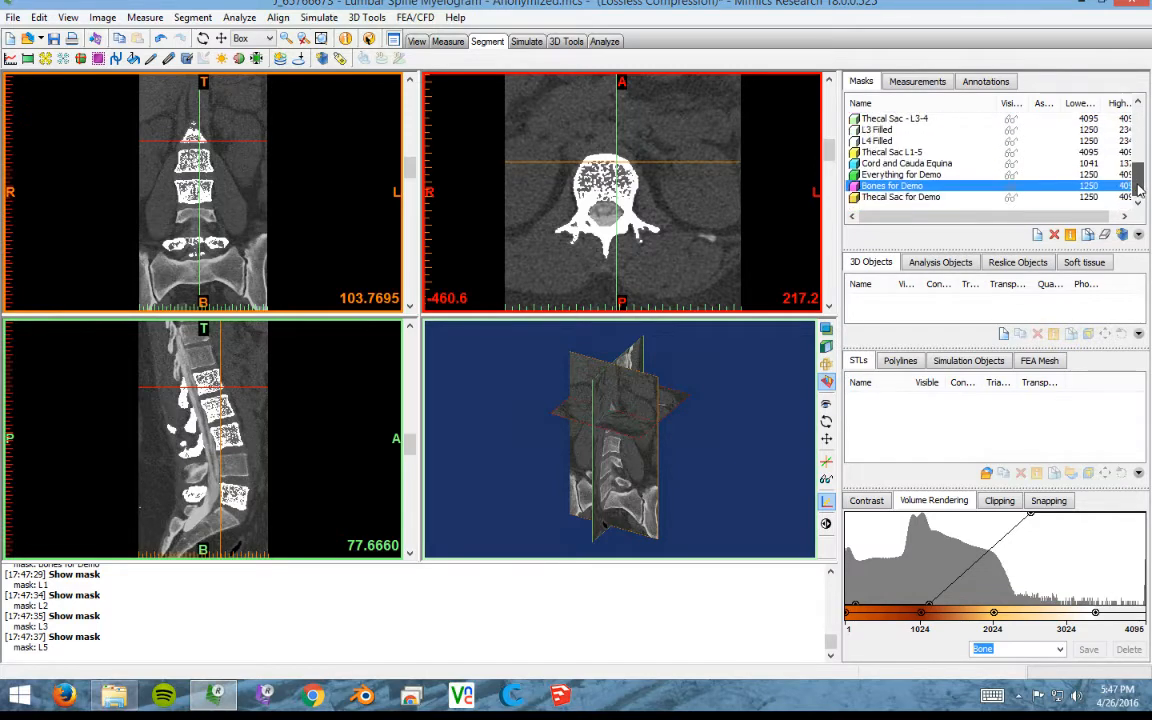
{"action": "left_click", "coordinate": [1011, 130]}
{"action": "left_click", "coordinate": [1011, 141]}
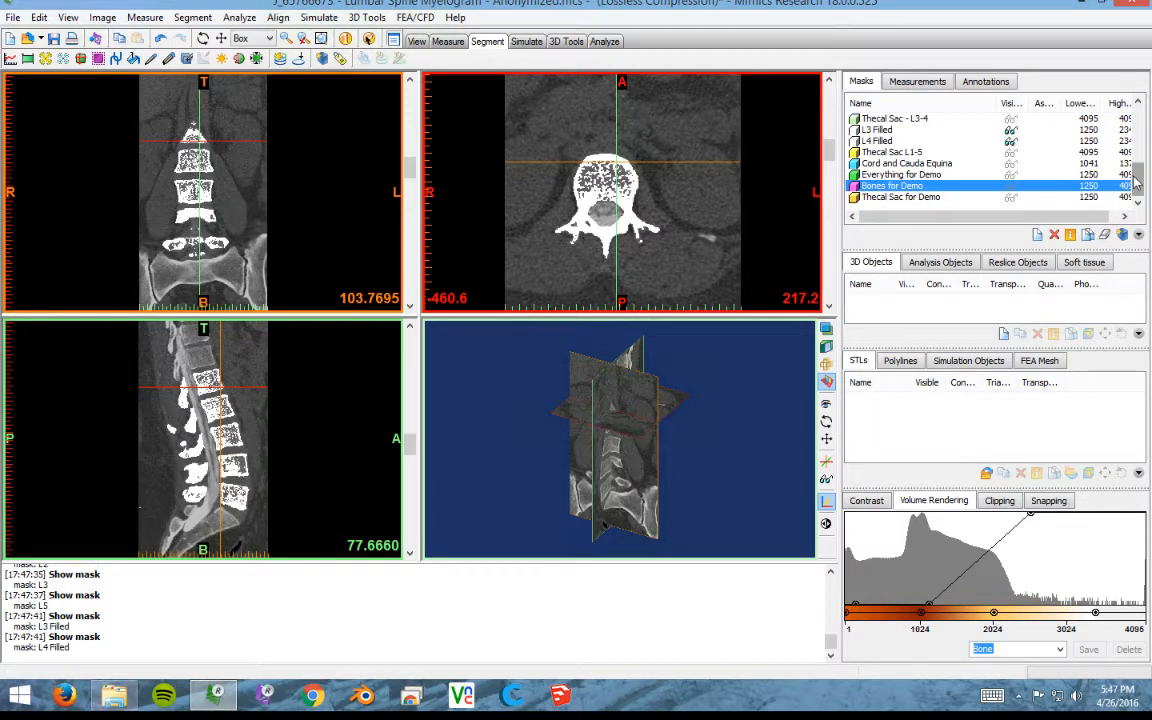
{"action": "scroll", "coordinate": [1030, 170], "scroll_direction": "up", "scroll_amount": 6}
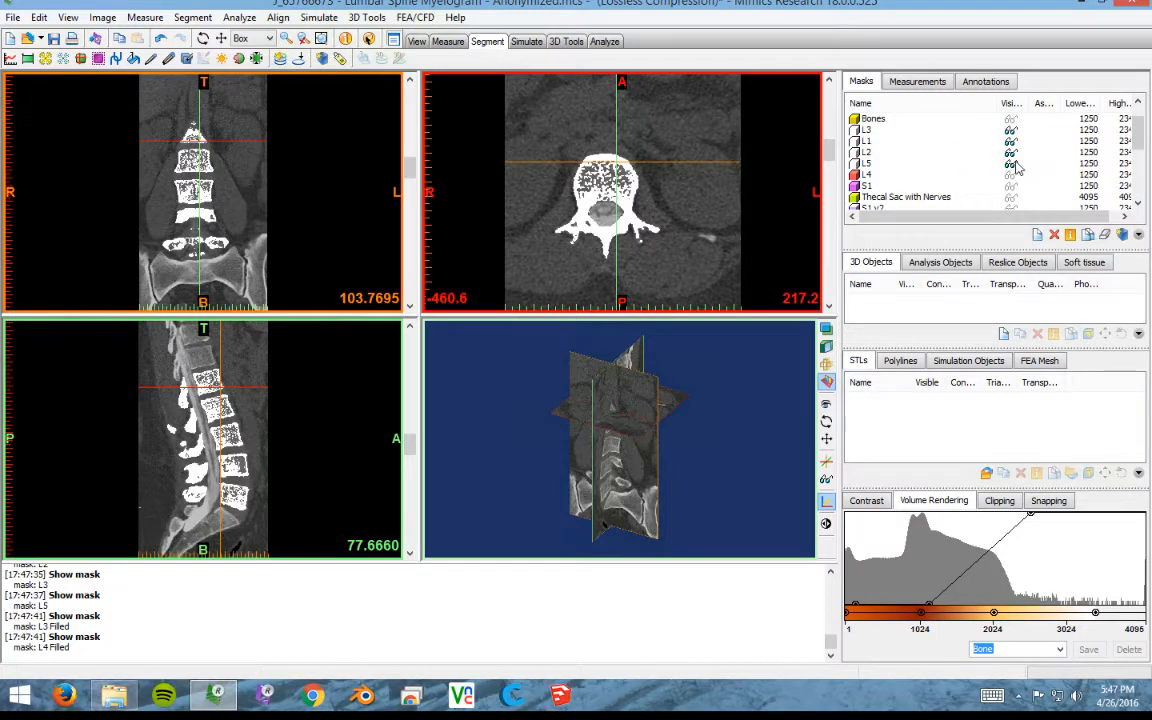
{"action": "left_click", "coordinate": [1011, 130]}
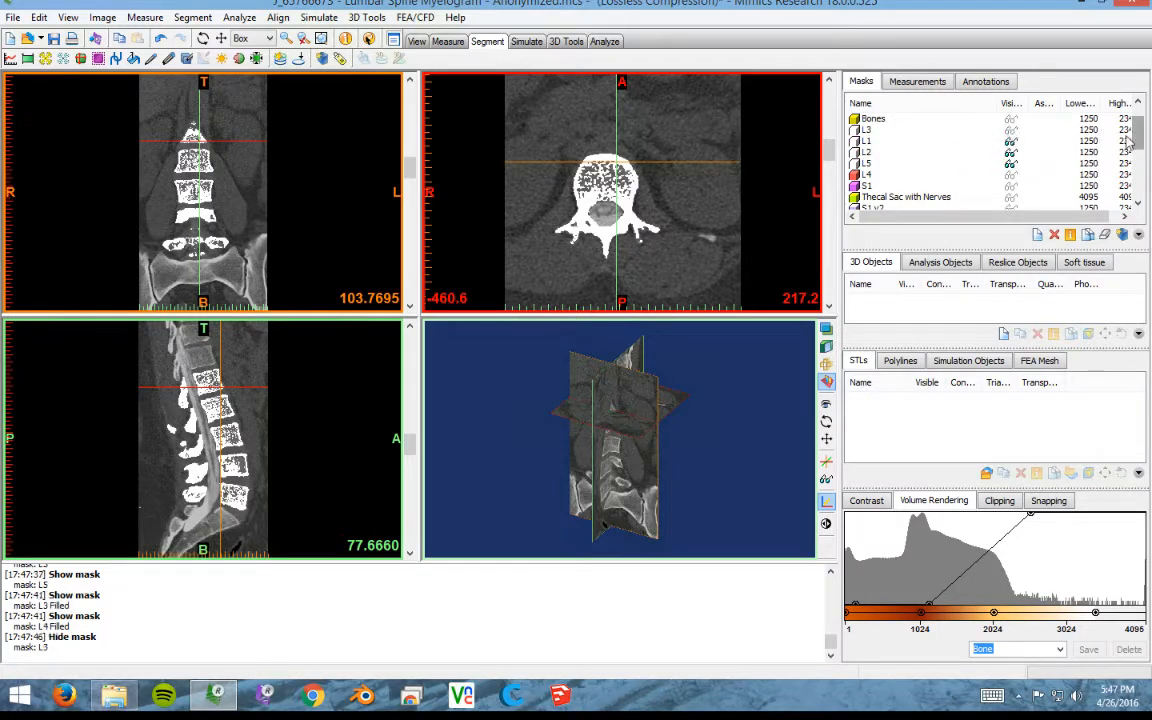
- On sagittal slice 72.5098, preview the full Thecal Sac mask, hide it again and show the Thecal Sac L1-5 mask instead
{"action": "scroll", "coordinate": [311, 468], "scroll_direction": "down", "scroll_amount": 10}
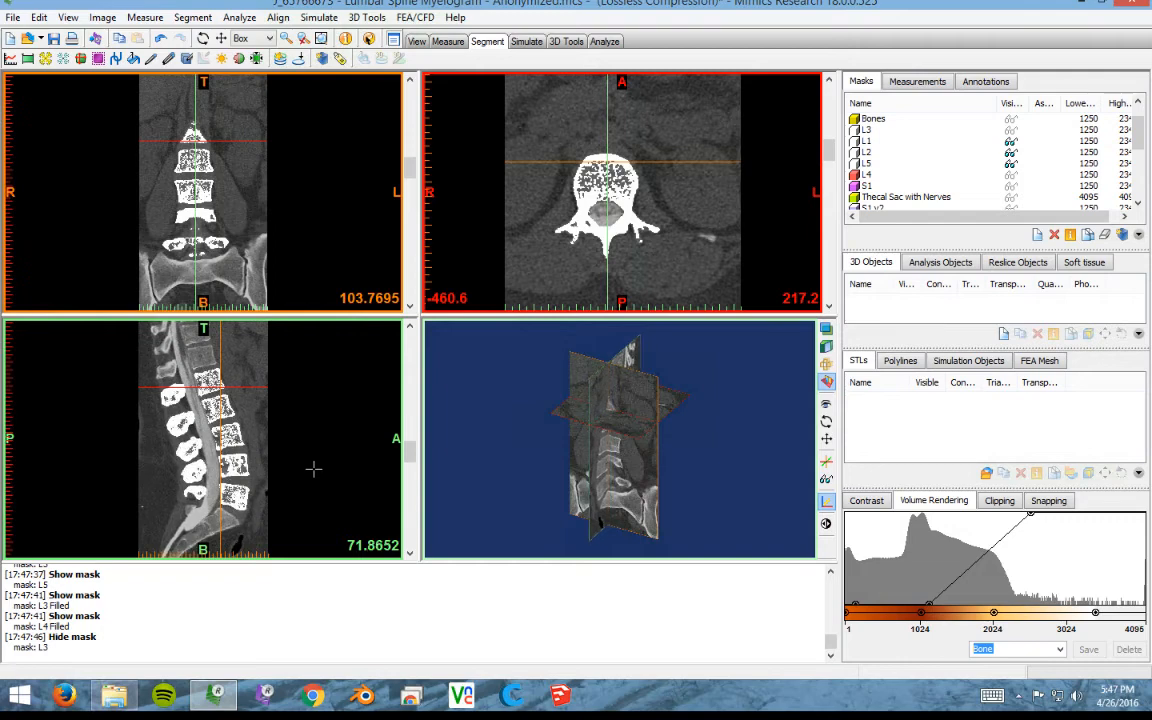
{"action": "scroll", "coordinate": [320, 466], "scroll_direction": "up", "scroll_amount": 1}
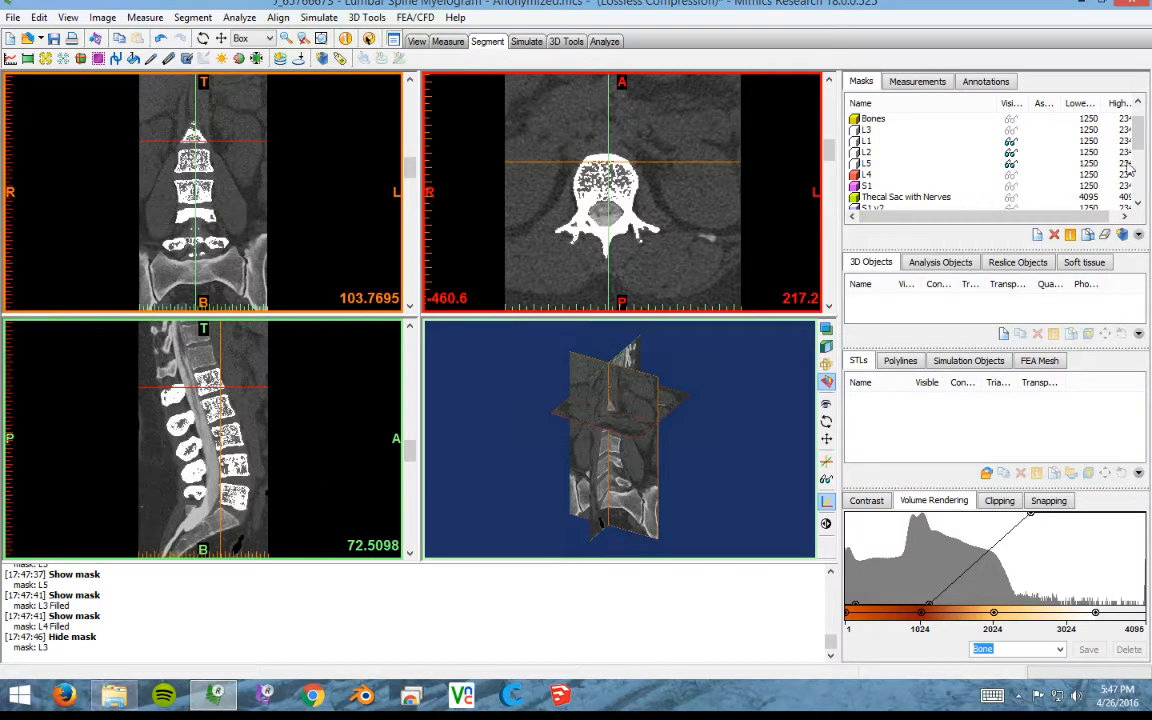
{"action": "scroll", "coordinate": [1135, 168], "scroll_direction": "down", "scroll_amount": 3}
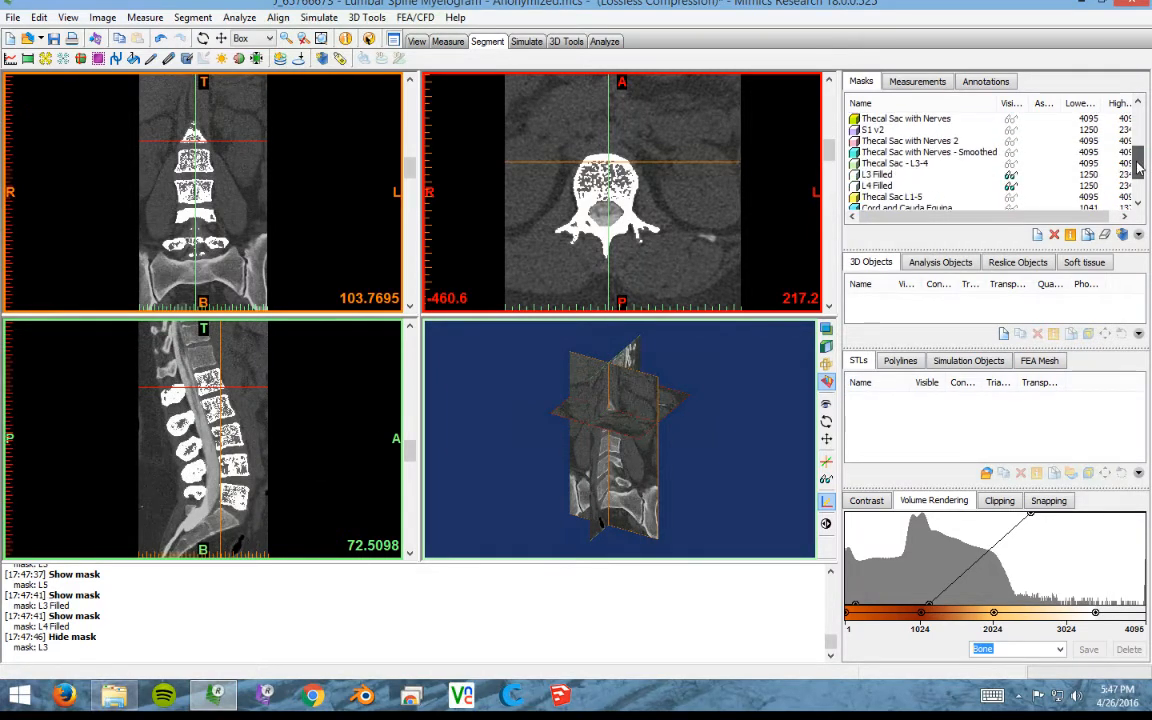
{"action": "scroll", "coordinate": [1136, 170], "scroll_direction": "down", "scroll_amount": 1}
{"action": "scroll", "coordinate": [1137, 175], "scroll_direction": "down", "scroll_amount": 3}
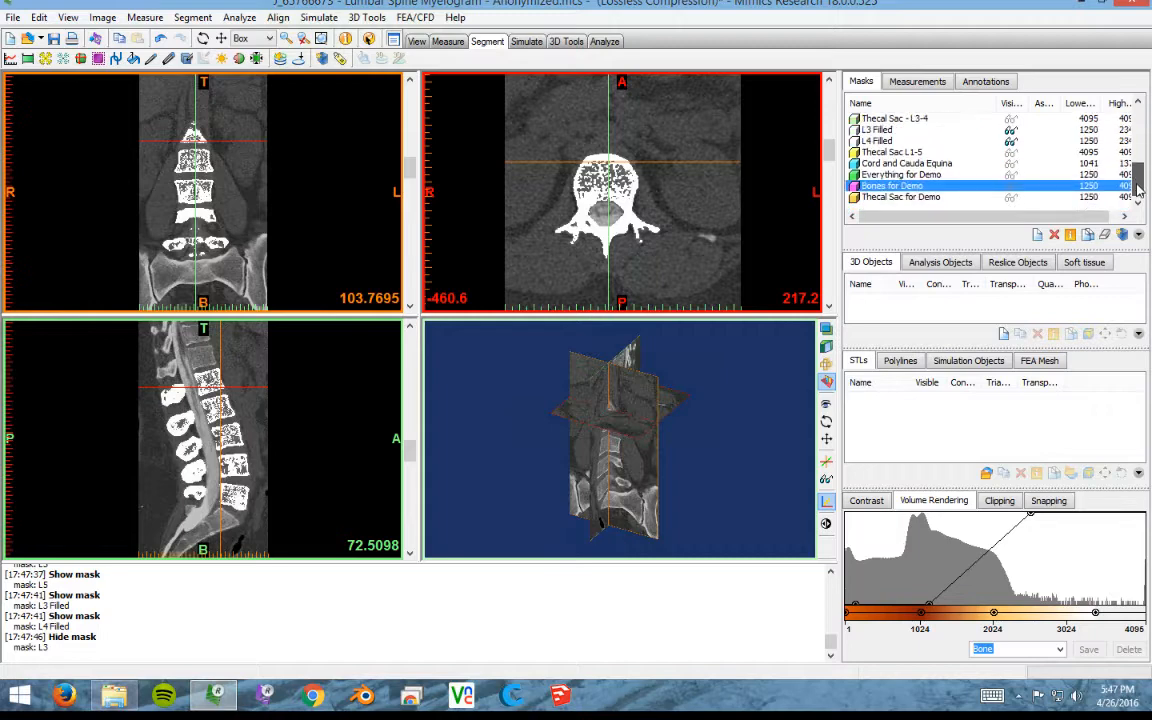
{"action": "left_click_drag", "start_coordinate": [1137, 188], "coordinate": [1133, 118]}
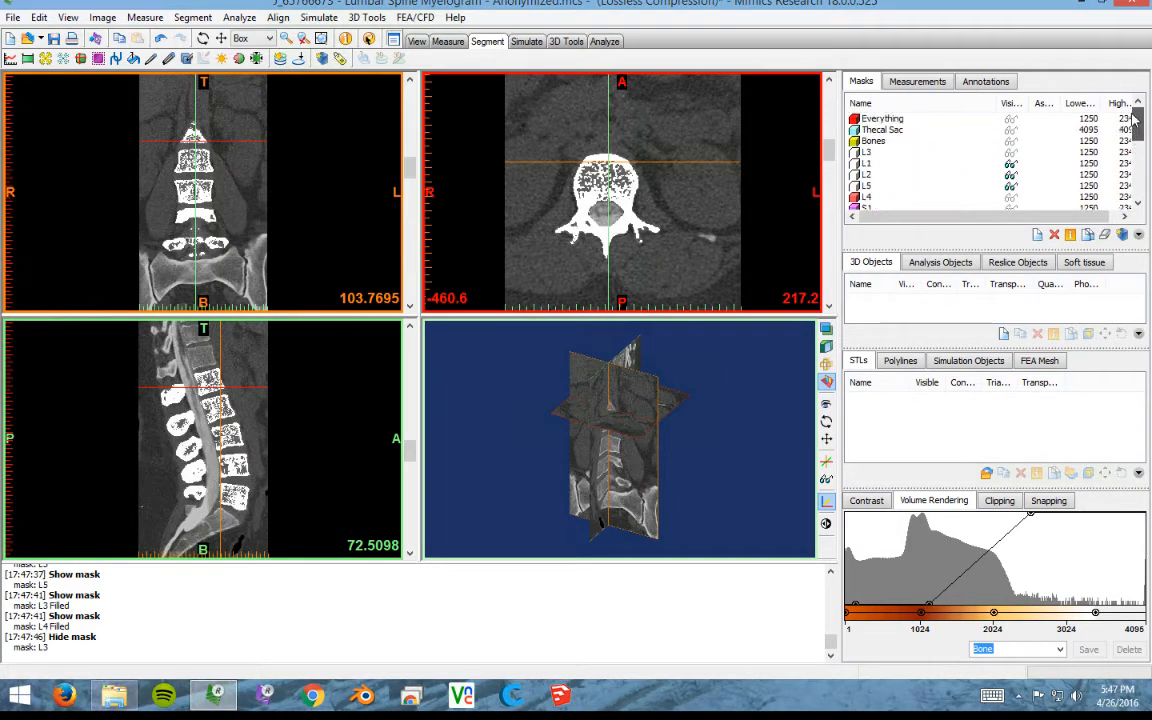
{"action": "left_click", "coordinate": [1010, 130]}
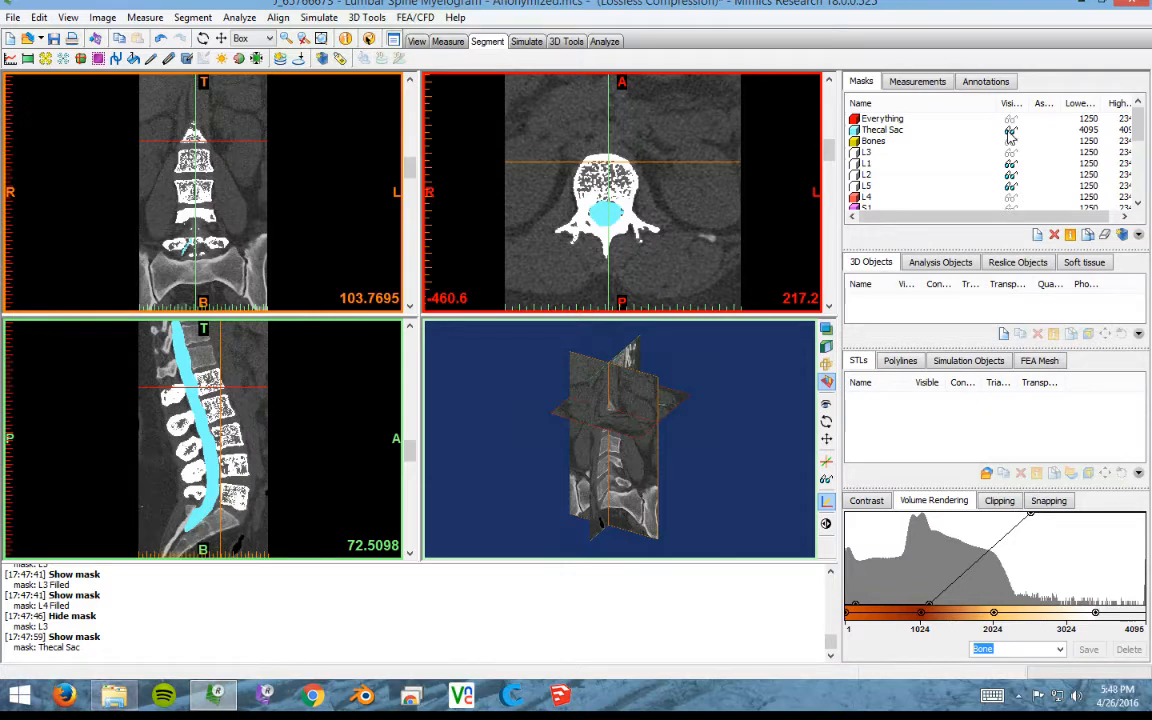
{"action": "left_click", "coordinate": [1010, 130]}
{"action": "left_click_drag", "start_coordinate": [1137, 122], "coordinate": [1142, 160]}
{"action": "scroll", "coordinate": [977, 192], "scroll_direction": "down", "scroll_amount": 2}
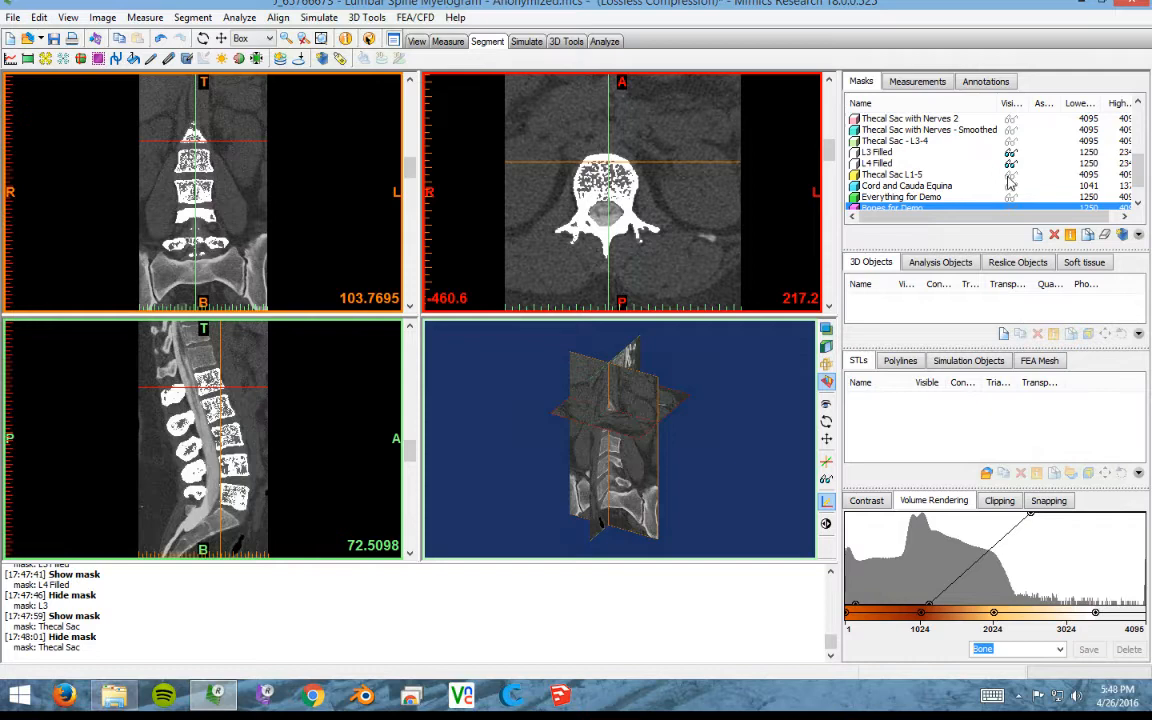
{"action": "left_click", "coordinate": [1010, 175]}
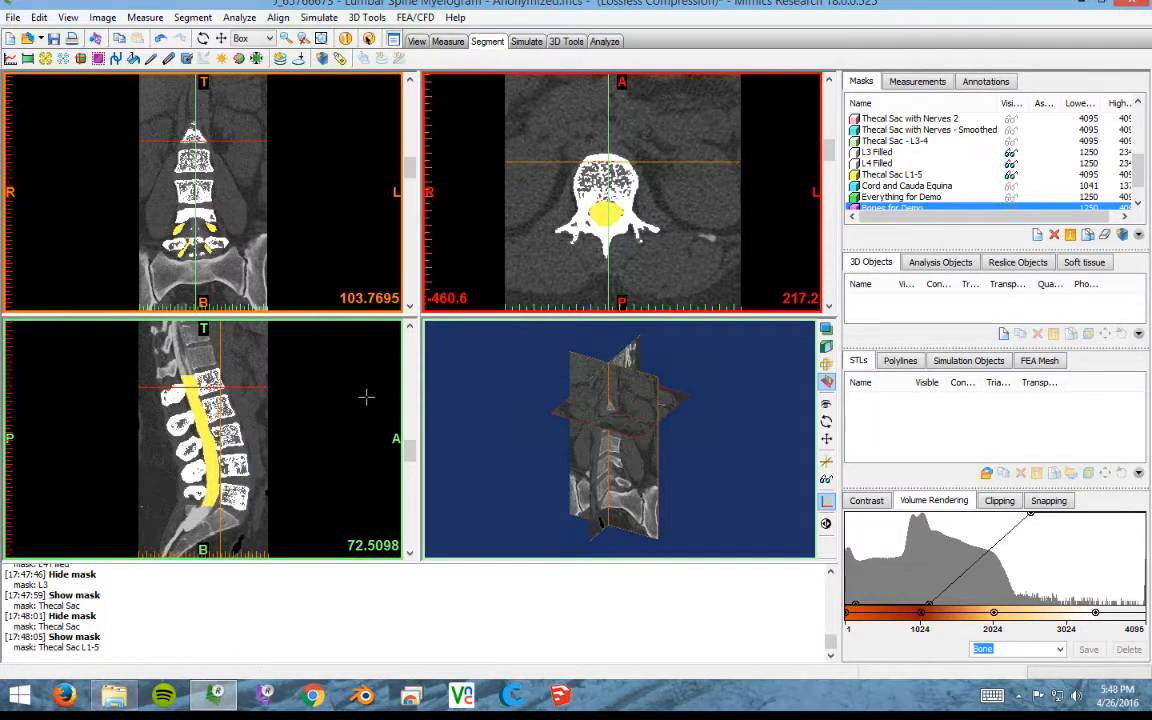
- Examine how the vertebra masks and the Thecal Sac L1-5 mask fit together through the sagittal, coronal and axial slices
{"action": "scroll", "coordinate": [366, 397], "scroll_direction": "down", "scroll_amount": 4}
{"action": "scroll", "coordinate": [366, 397], "scroll_direction": "up", "scroll_amount": 4}
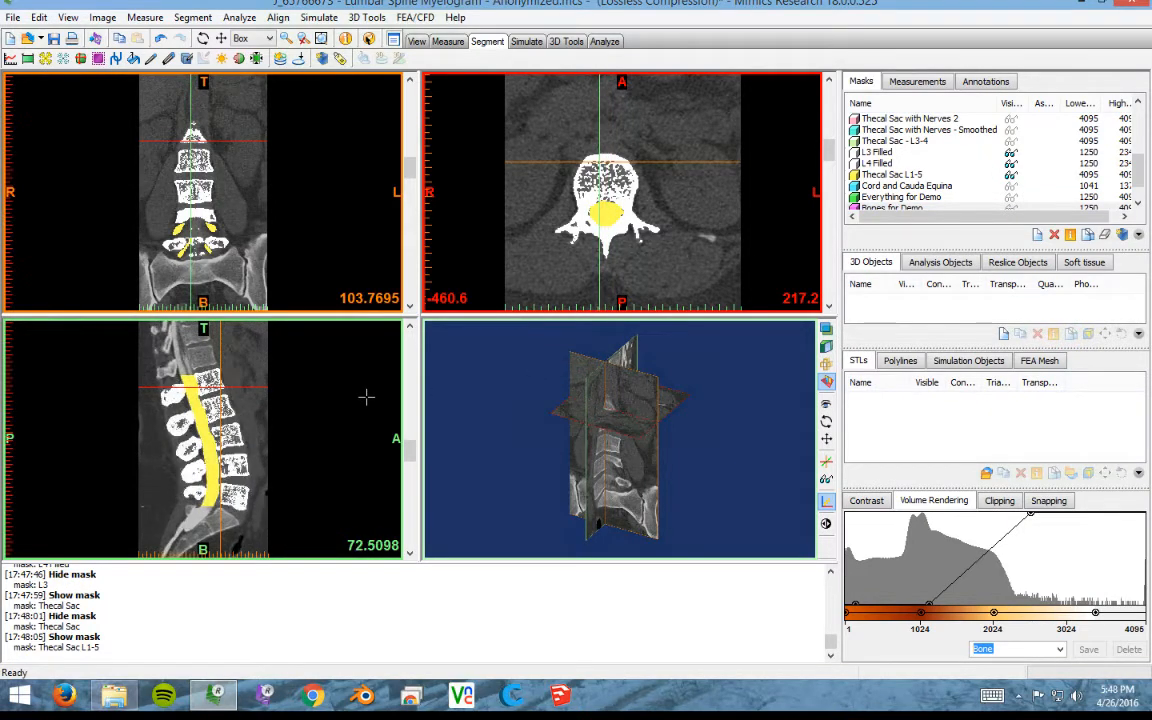
{"action": "scroll", "coordinate": [366, 397], "scroll_direction": "up", "scroll_amount": 3}
{"action": "scroll", "coordinate": [366, 397], "scroll_direction": "down", "scroll_amount": 3}
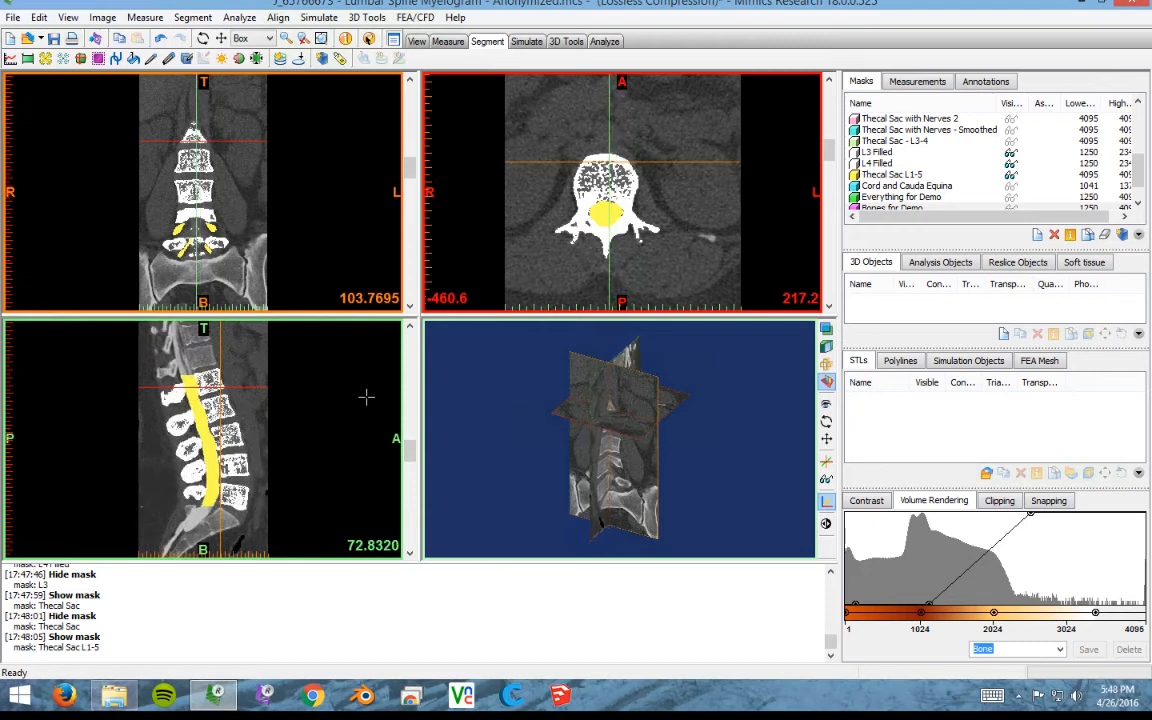
{"action": "scroll", "coordinate": [366, 397], "scroll_direction": "down", "scroll_amount": 1}
{"action": "scroll", "coordinate": [238, 205], "scroll_direction": "up", "scroll_amount": 1}
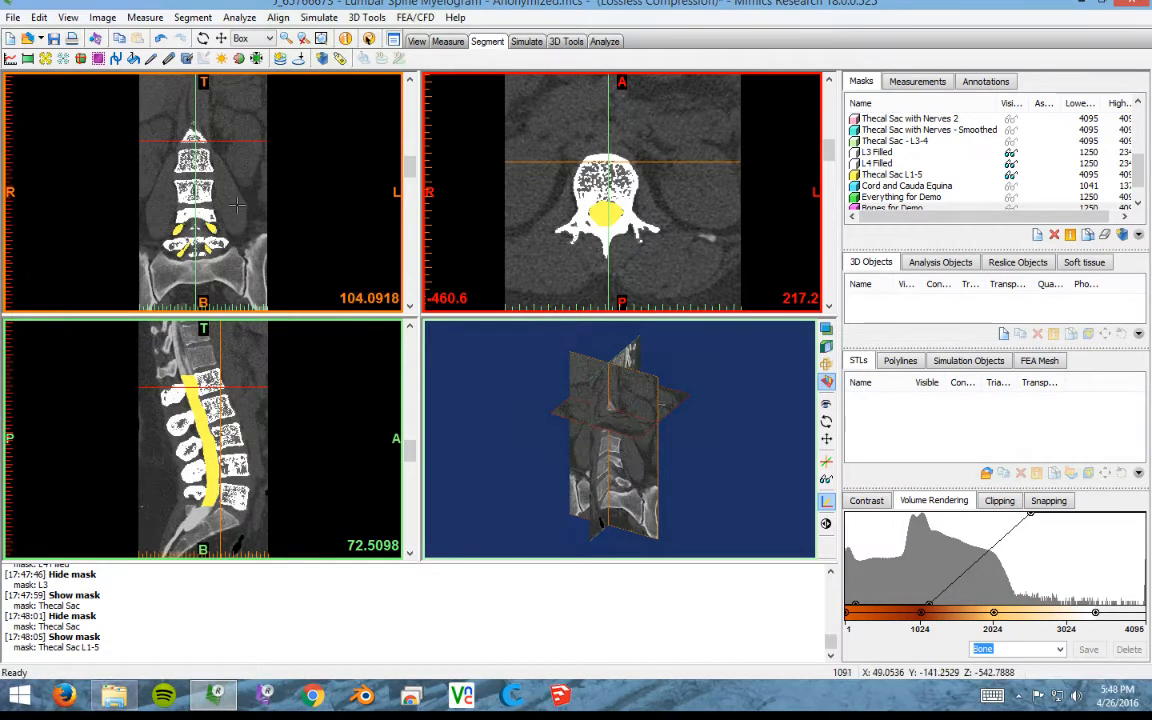
{"action": "scroll", "coordinate": [238, 205], "scroll_direction": "up", "scroll_amount": 3}
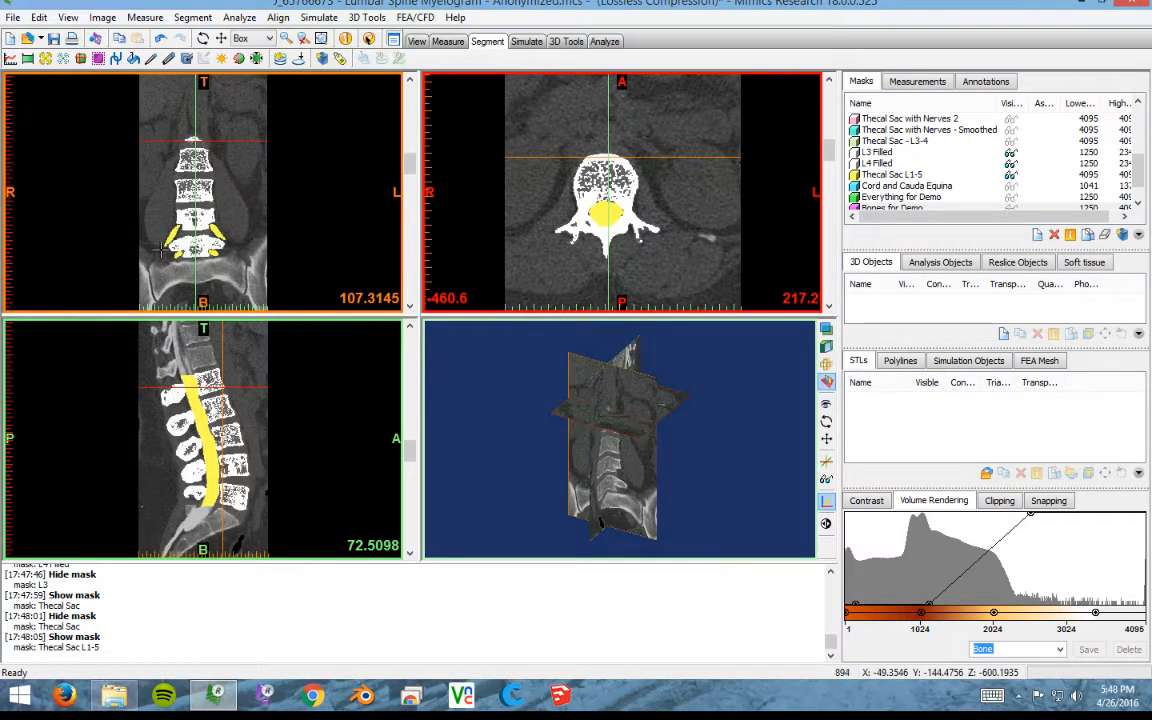
{"action": "scroll", "coordinate": [545, 157], "scroll_direction": "up", "scroll_amount": 8}
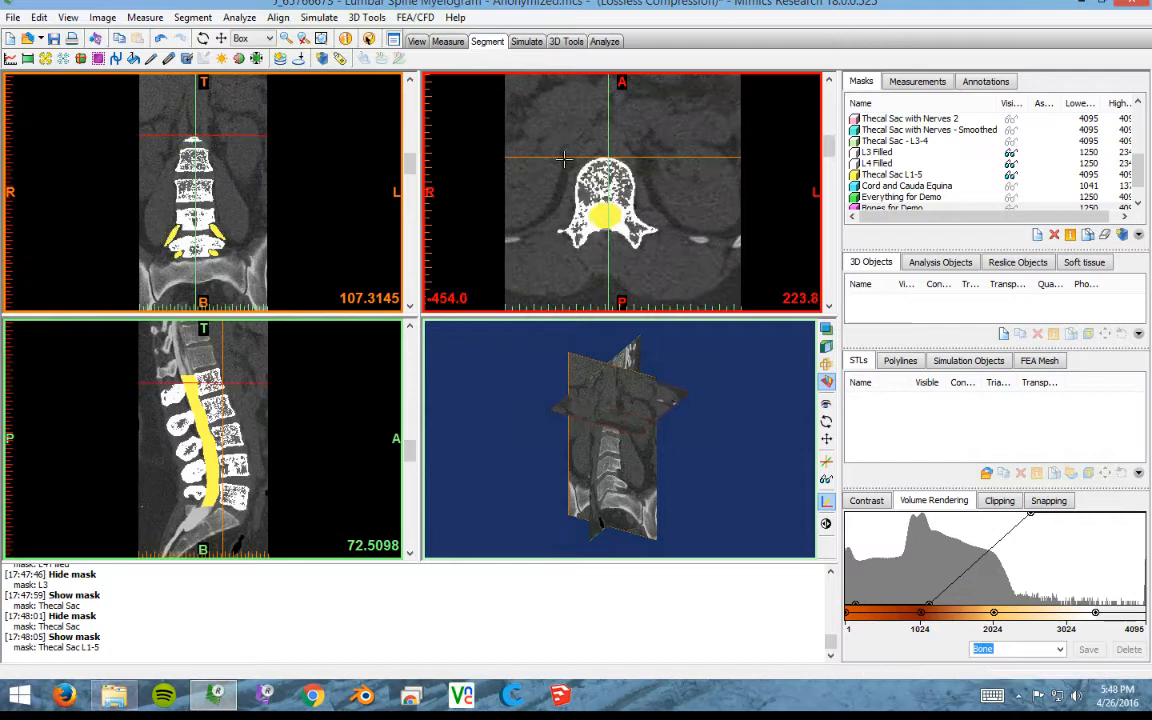
{"action": "scroll", "coordinate": [564, 157], "scroll_direction": "up", "scroll_amount": 3}
{"action": "scroll", "coordinate": [564, 157], "scroll_direction": "down", "scroll_amount": 15}
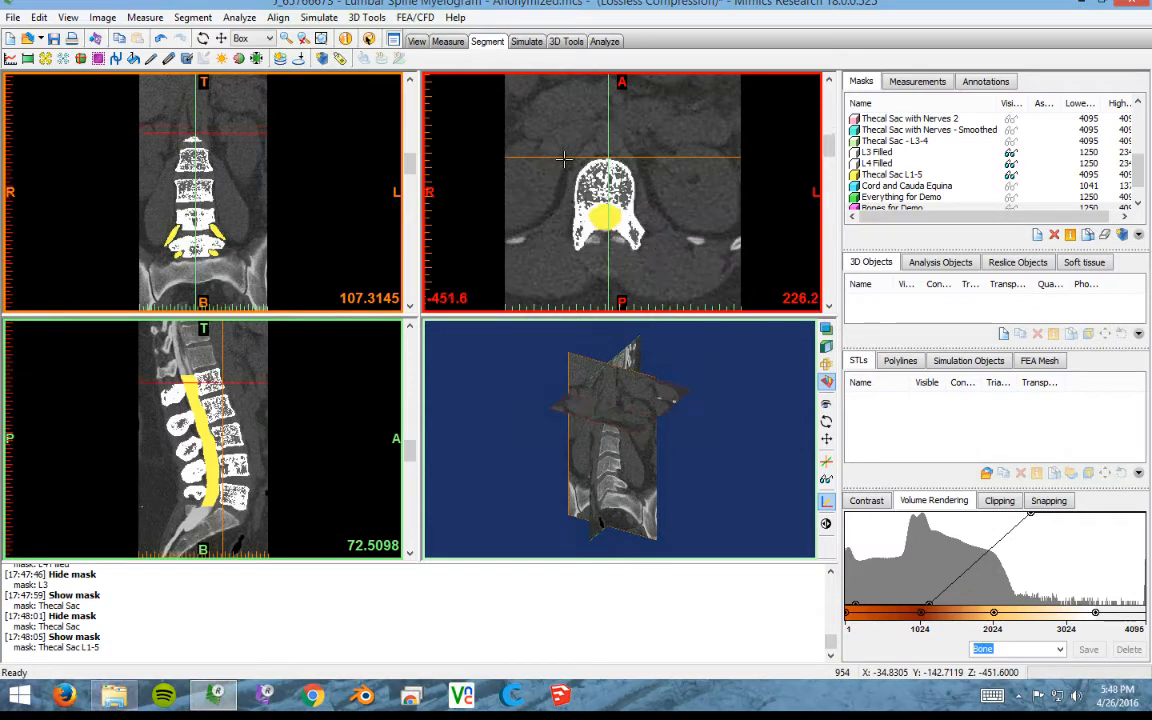
{"action": "scroll", "coordinate": [564, 157], "scroll_direction": "up", "scroll_amount": 5}
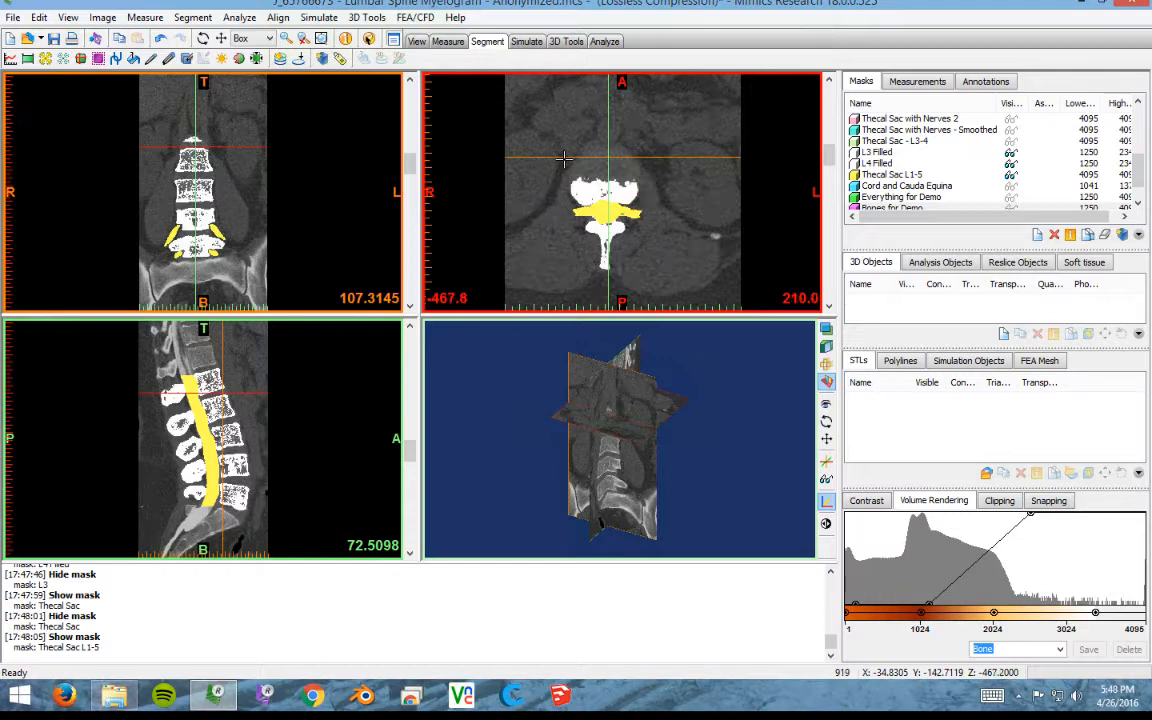
{"action": "scroll", "coordinate": [564, 157], "scroll_direction": "up", "scroll_amount": 1}
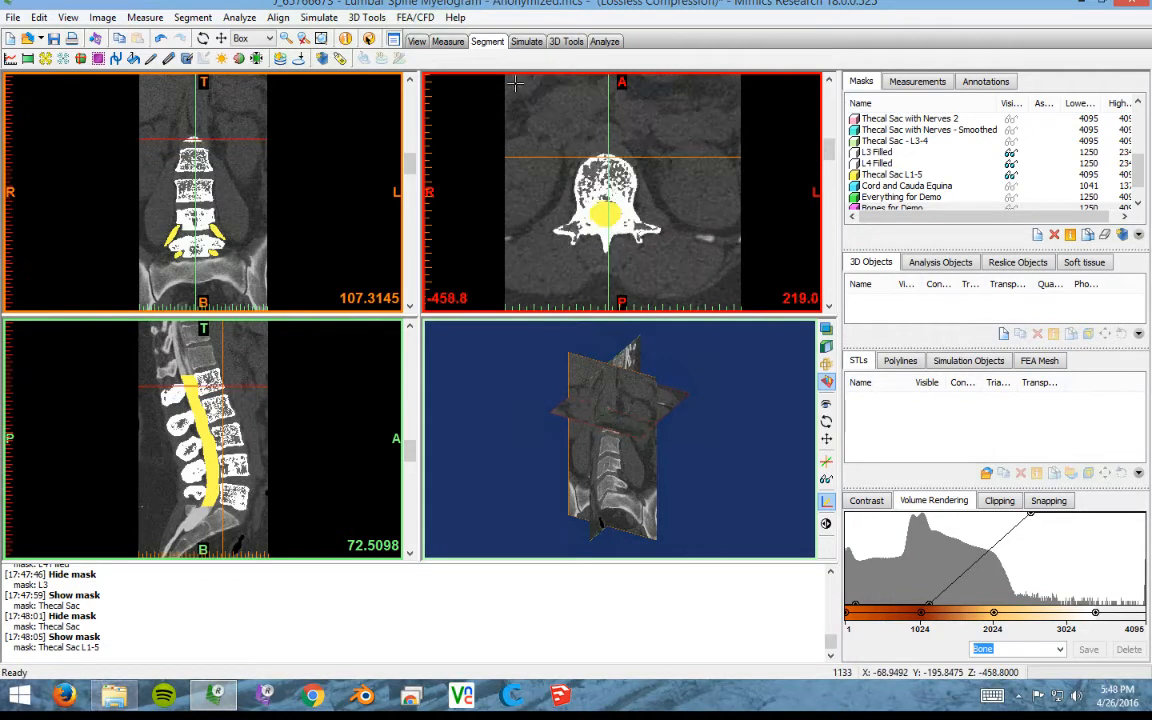
- Enlarge the axial view to full screen and go up to axial slice -443.8 at the top of L1
{"action": "right_click", "coordinate": [551, 168]}
{"action": "left_click", "coordinate": [600, 232]}
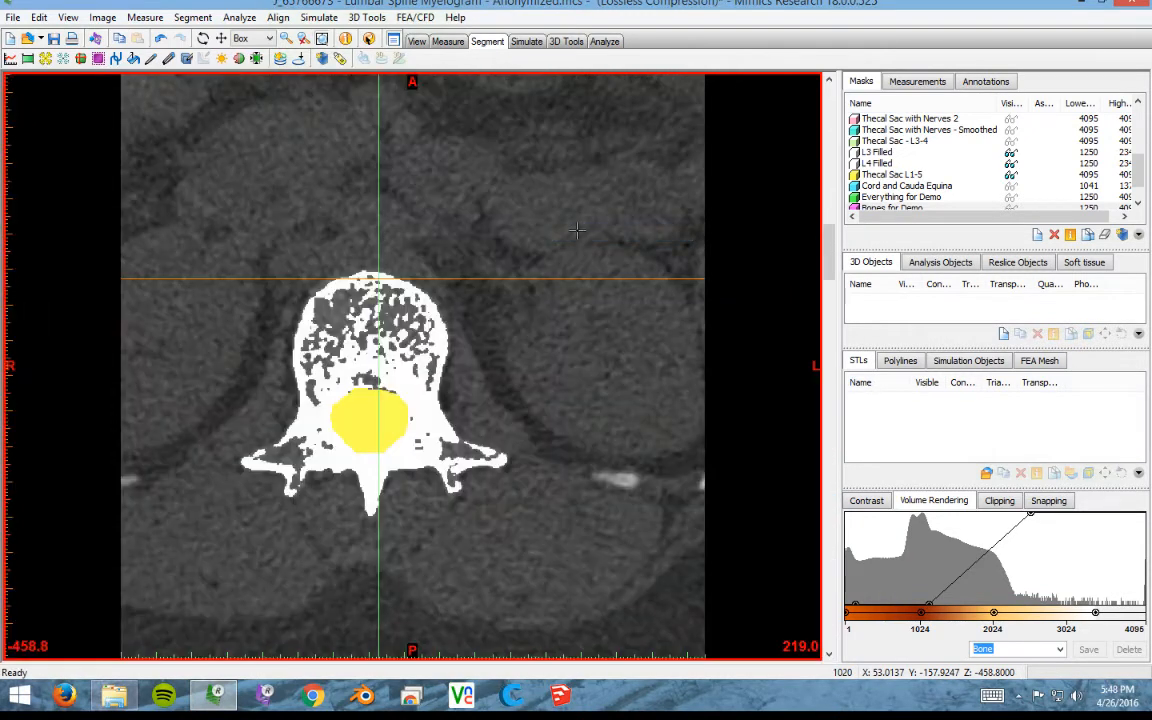
{"action": "scroll", "coordinate": [422, 435], "scroll_direction": "down", "scroll_amount": 3}
{"action": "scroll", "coordinate": [422, 435], "scroll_direction": "up", "scroll_amount": 10}
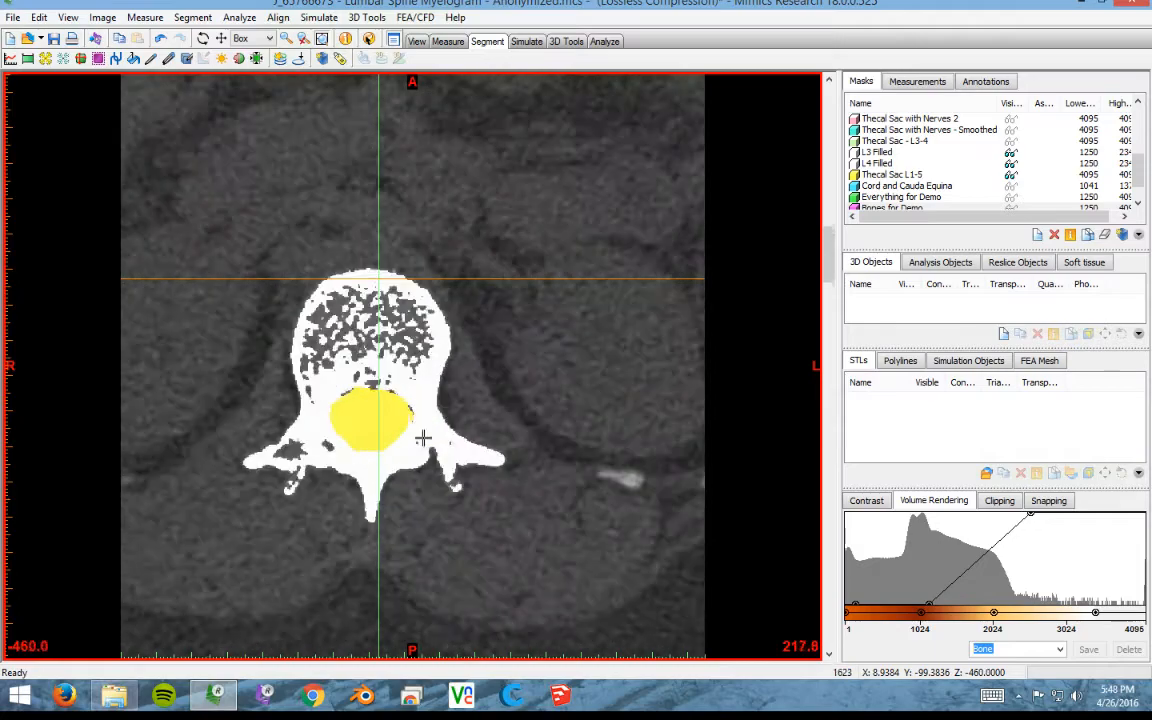
{"action": "scroll", "coordinate": [422, 435], "scroll_direction": "up", "scroll_amount": 2}
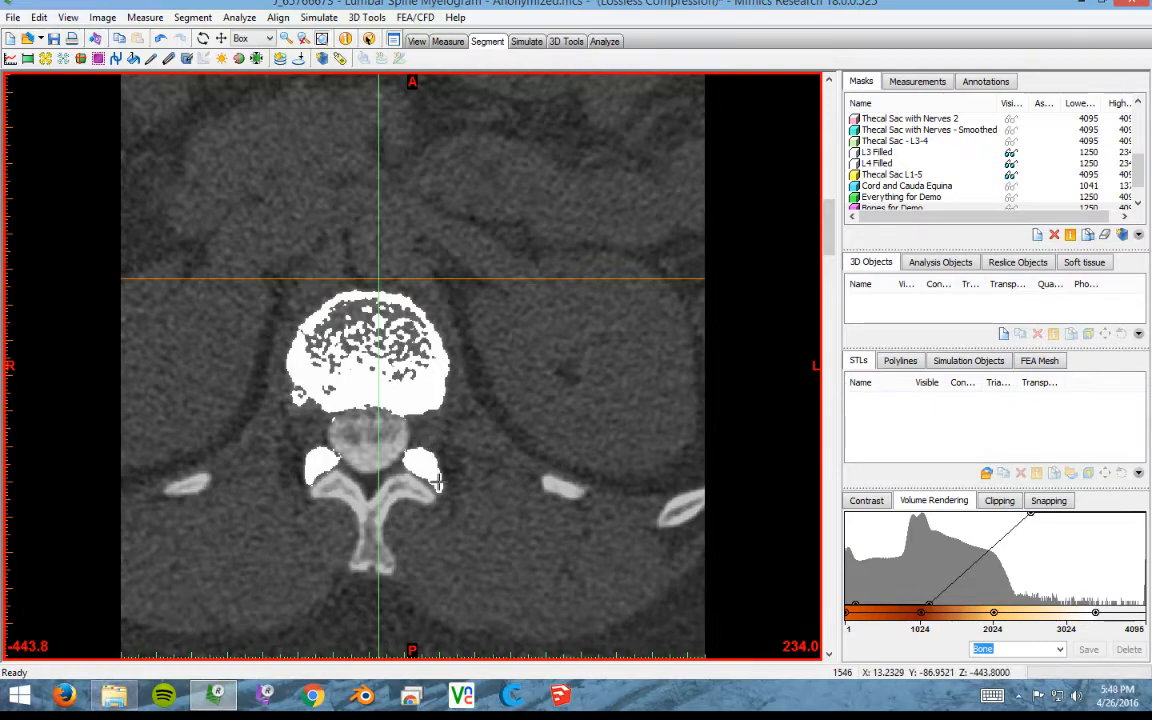
- Examine the L1 mask at the facet joints with the vertebra above on axial slices between about -445.0 and -442.0
{"action": "scroll", "coordinate": [437, 483], "scroll_direction": "up", "scroll_amount": 5}
{"action": "scroll", "coordinate": [437, 483], "scroll_direction": "down", "scroll_amount": 3}
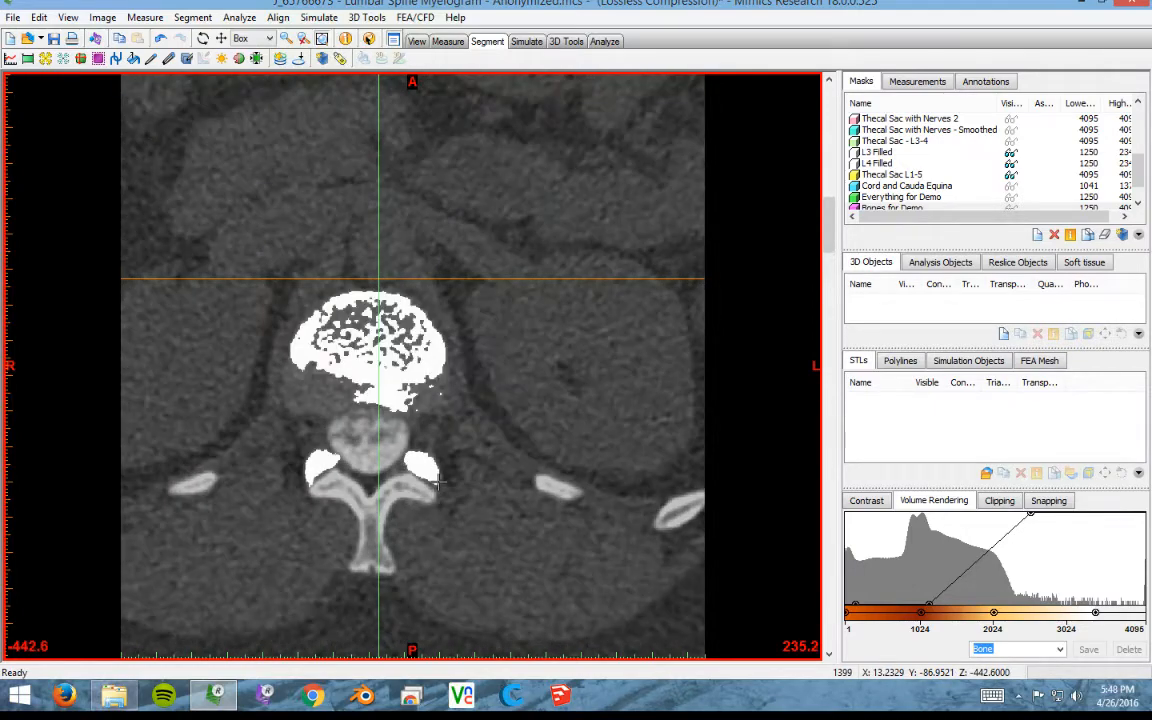
{"action": "scroll", "coordinate": [437, 483], "scroll_direction": "down", "scroll_amount": 2}
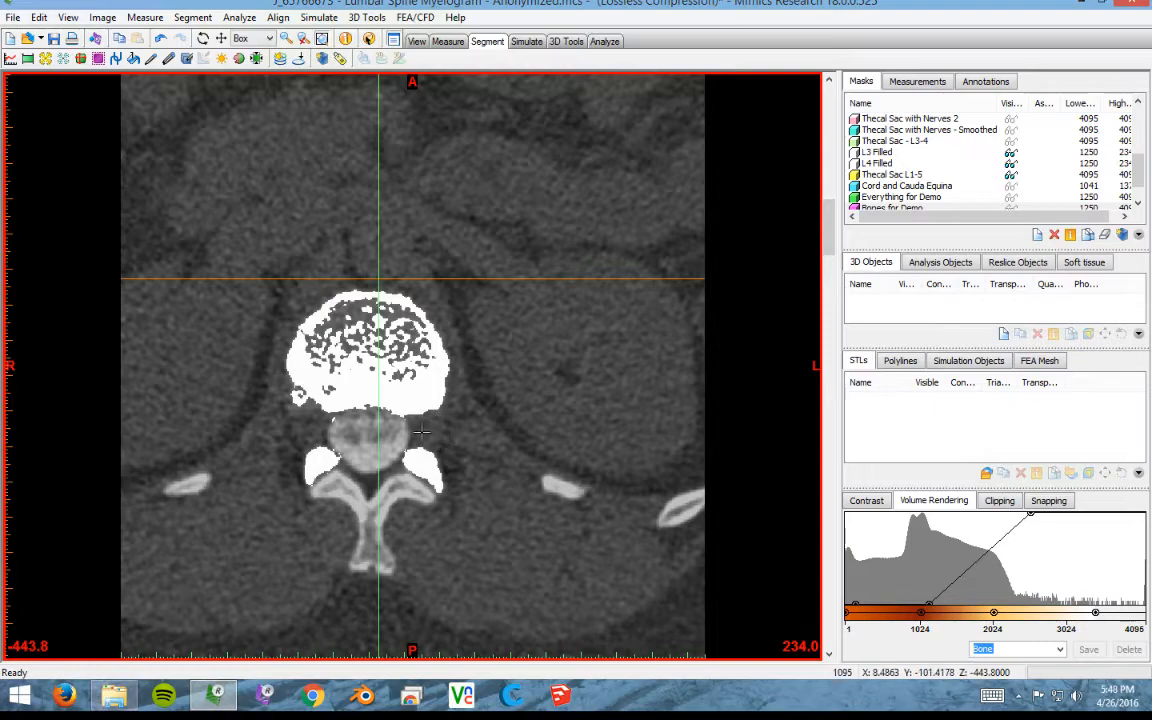
{"action": "scroll", "coordinate": [424, 465], "scroll_direction": "up", "scroll_amount": 3}
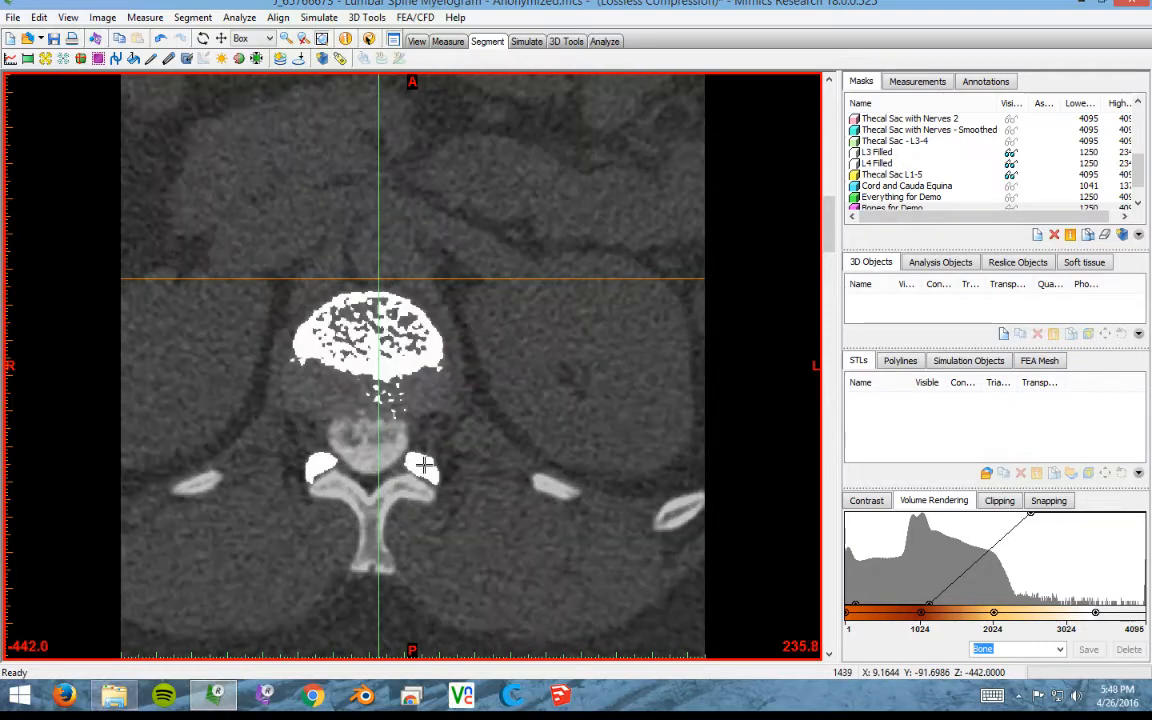
{"action": "scroll", "coordinate": [424, 465], "scroll_direction": "up", "scroll_amount": 1}
{"action": "scroll", "coordinate": [424, 465], "scroll_direction": "down", "scroll_amount": 2}
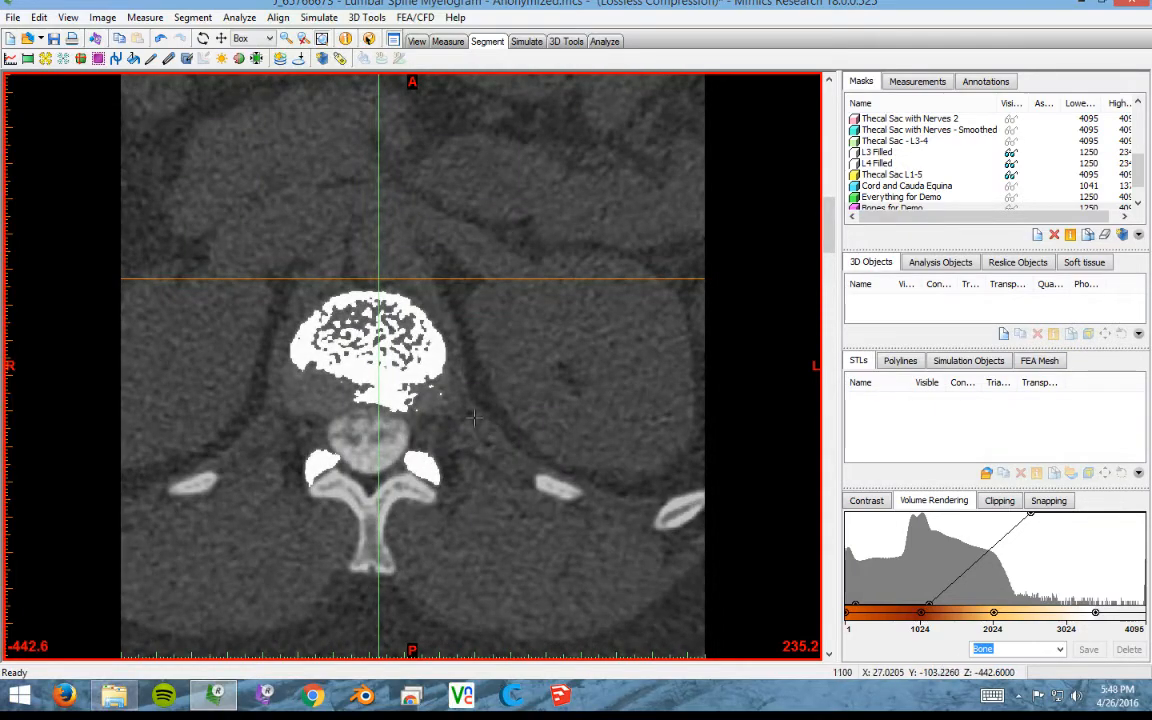
{"action": "scroll", "coordinate": [462, 415], "scroll_direction": "down", "scroll_amount": 4}
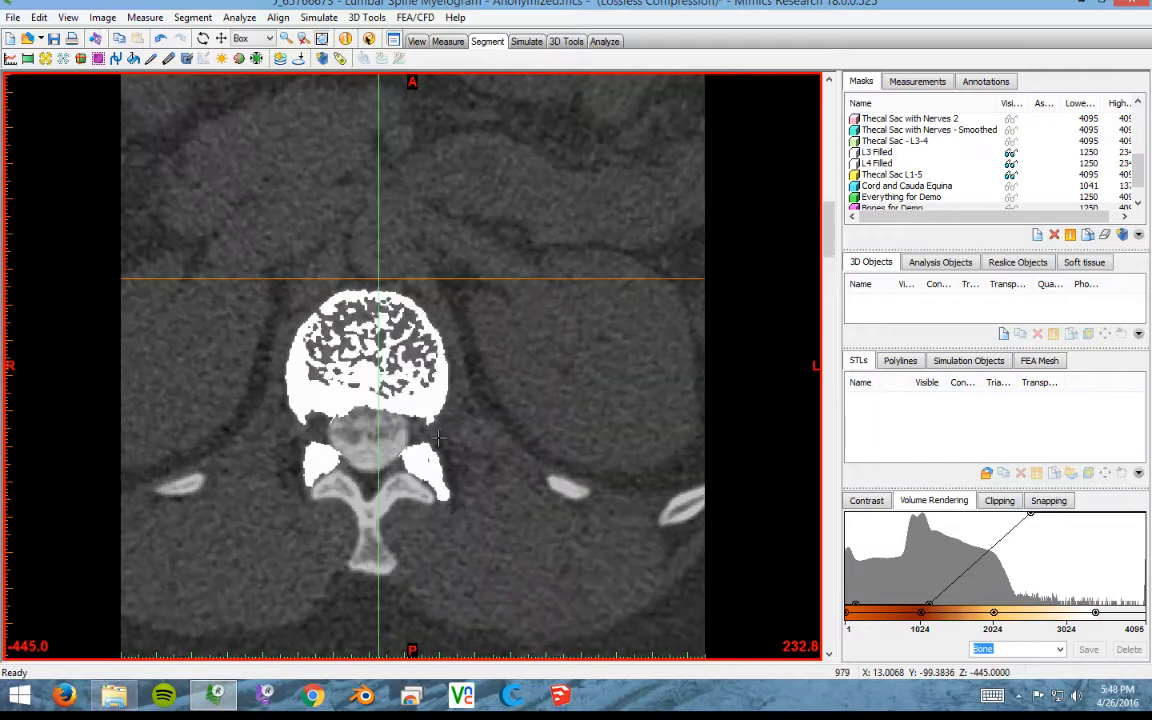
{"action": "scroll", "coordinate": [436, 440], "scroll_direction": "up", "scroll_amount": 3}
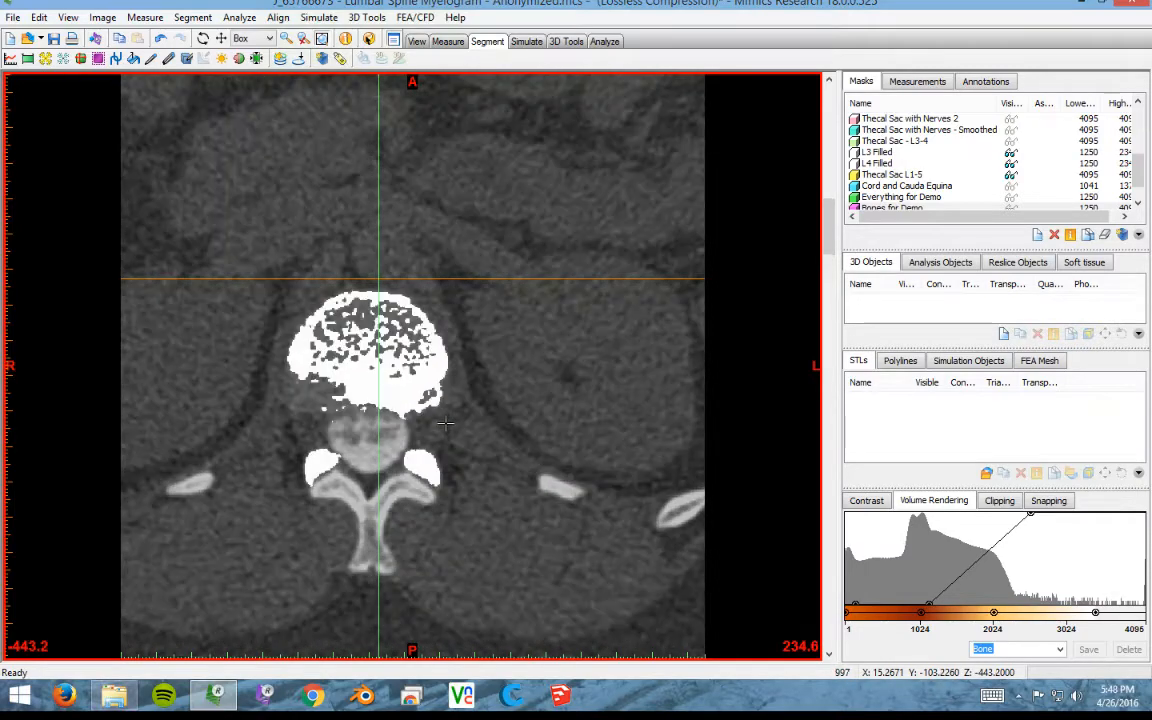
{"action": "scroll", "coordinate": [444, 419], "scroll_direction": "up", "scroll_amount": 1}
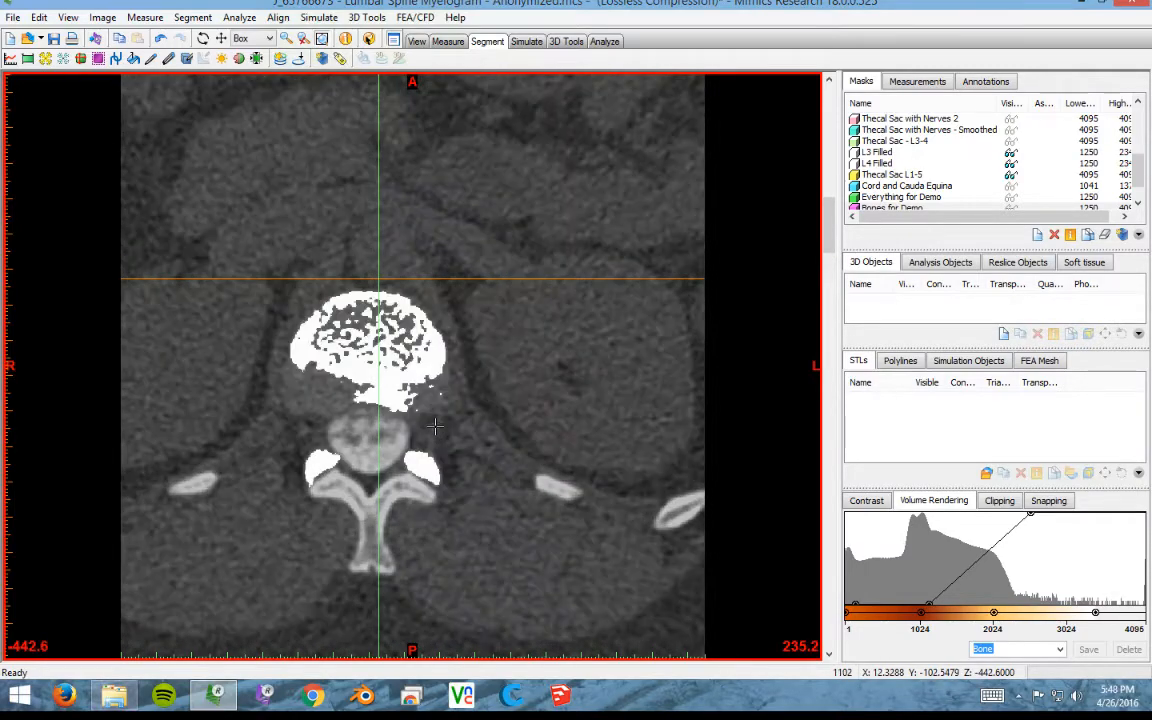
{"action": "scroll", "coordinate": [449, 425], "scroll_direction": "up", "scroll_amount": 1}
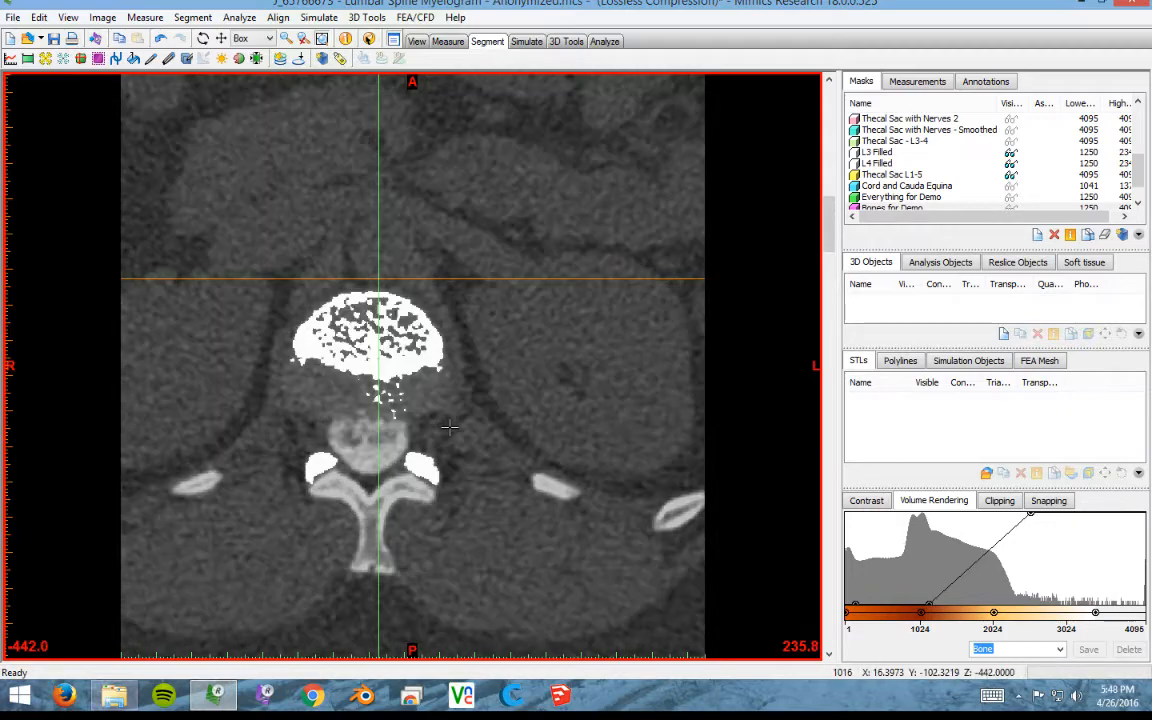
- Examine the vertebra masks and the Thecal Sac L1-5 mask on axial slices from L1 down to L5 at about -607.0
{"action": "scroll", "coordinate": [449, 427], "scroll_direction": "down", "scroll_amount": 3}
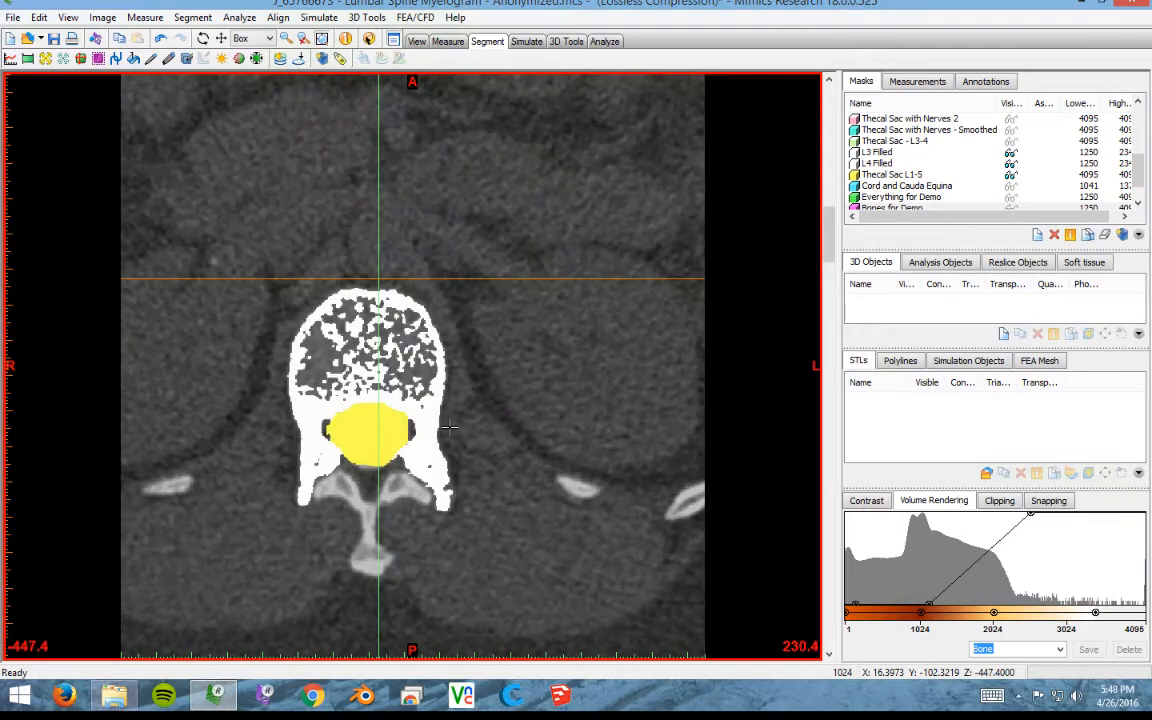
{"action": "scroll", "coordinate": [449, 427], "scroll_direction": "up", "scroll_amount": 11}
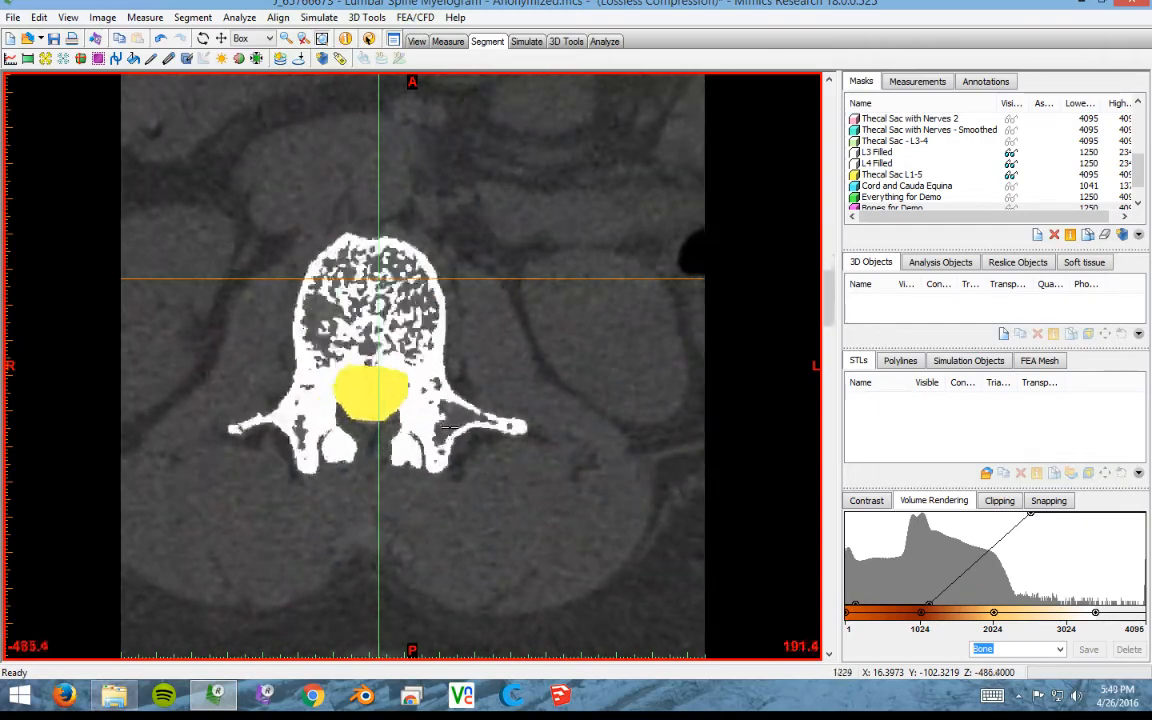
{"action": "scroll", "coordinate": [449, 427], "scroll_direction": "down", "scroll_amount": 14}
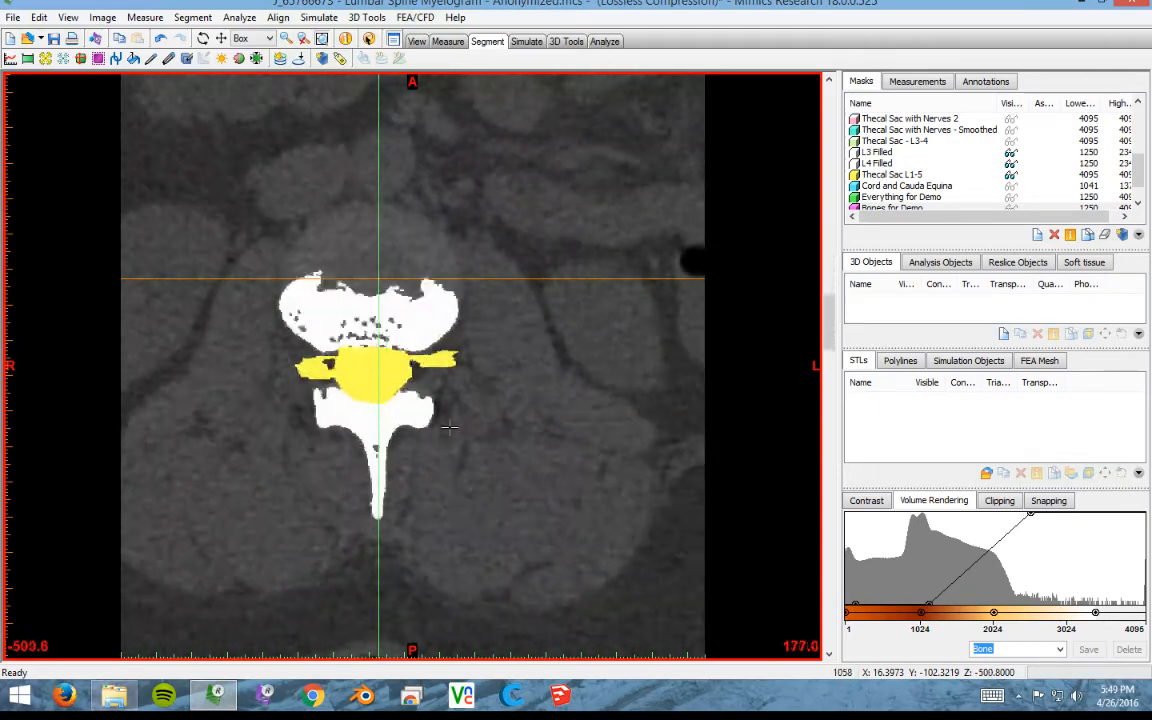
{"action": "scroll", "coordinate": [449, 427], "scroll_direction": "down", "scroll_amount": 6}
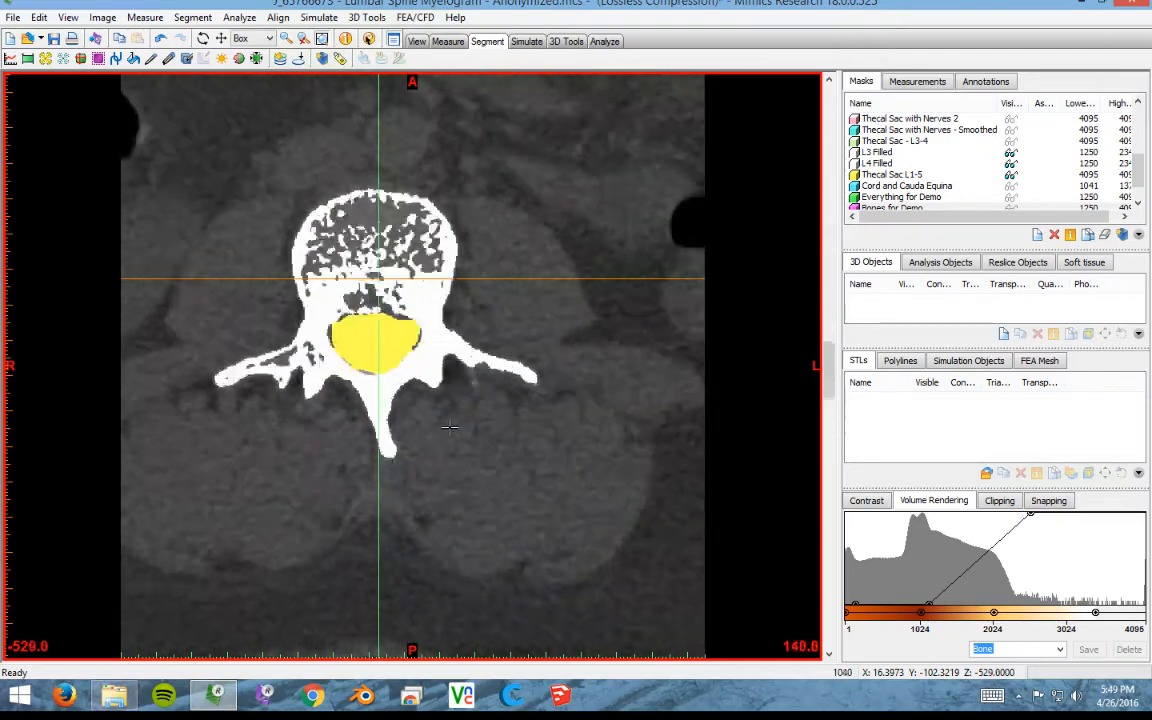
{"action": "scroll", "coordinate": [449, 427], "scroll_direction": "down", "scroll_amount": 12}
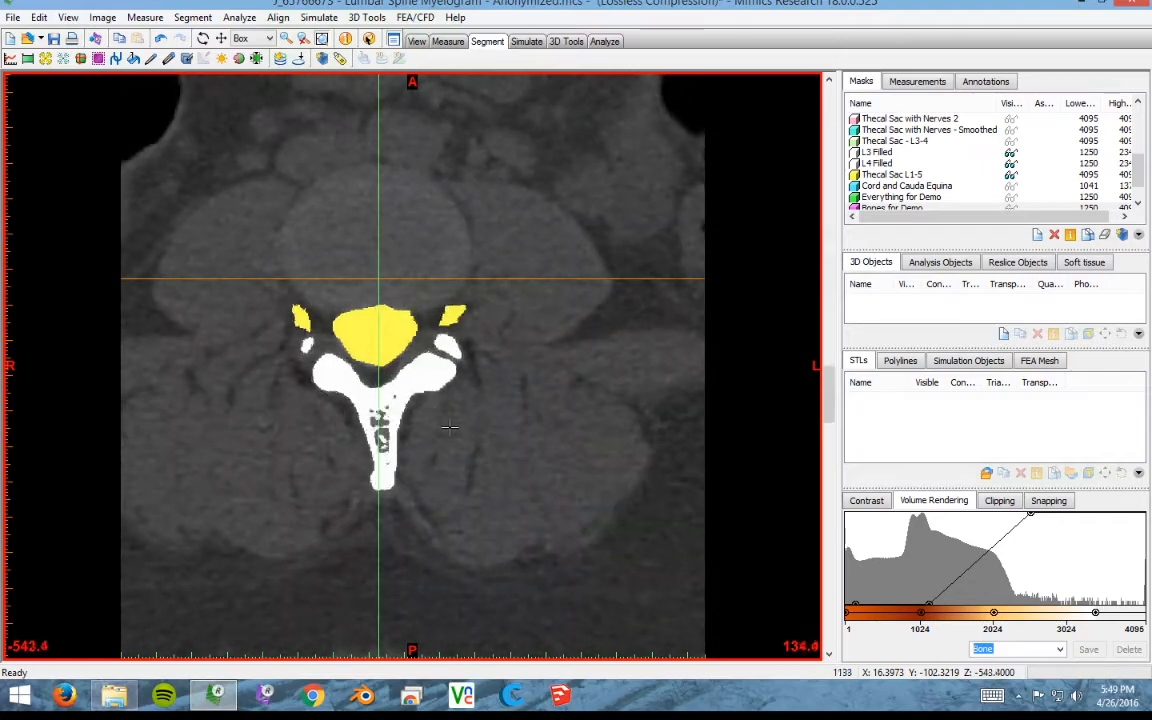
{"action": "scroll", "coordinate": [449, 427], "scroll_direction": "down", "scroll_amount": 6}
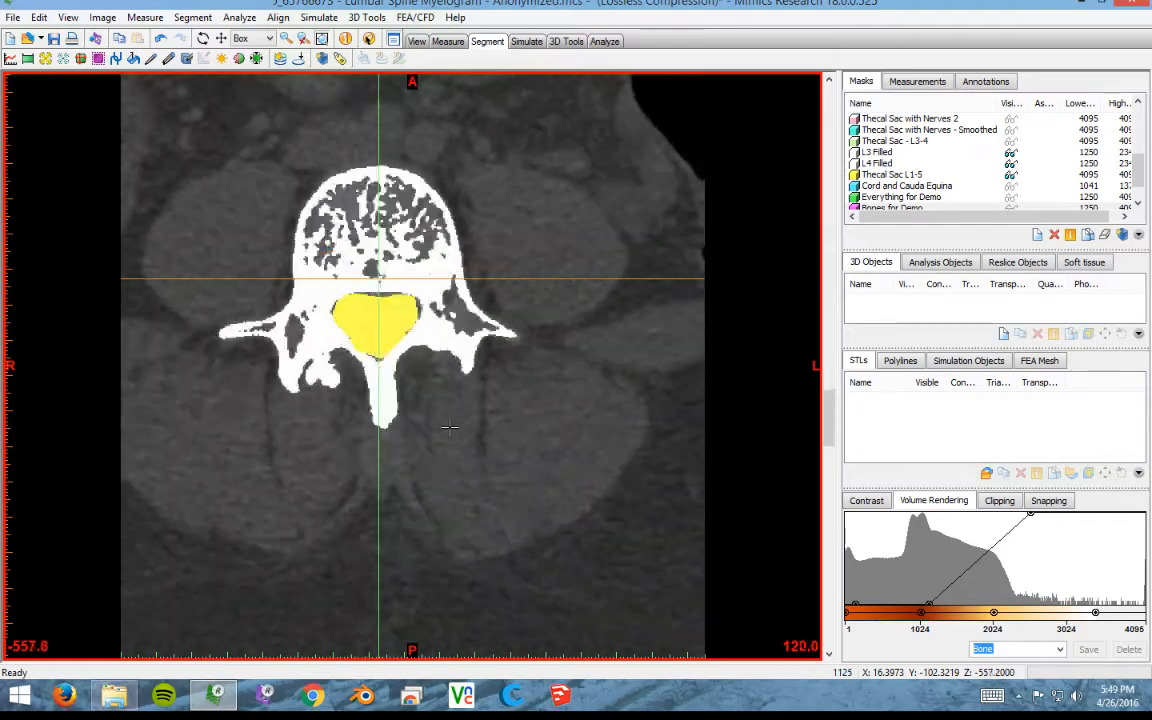
{"action": "scroll", "coordinate": [449, 427], "scroll_direction": "down", "scroll_amount": 6}
{"action": "scroll", "coordinate": [449, 427], "scroll_direction": "down", "scroll_amount": 12}
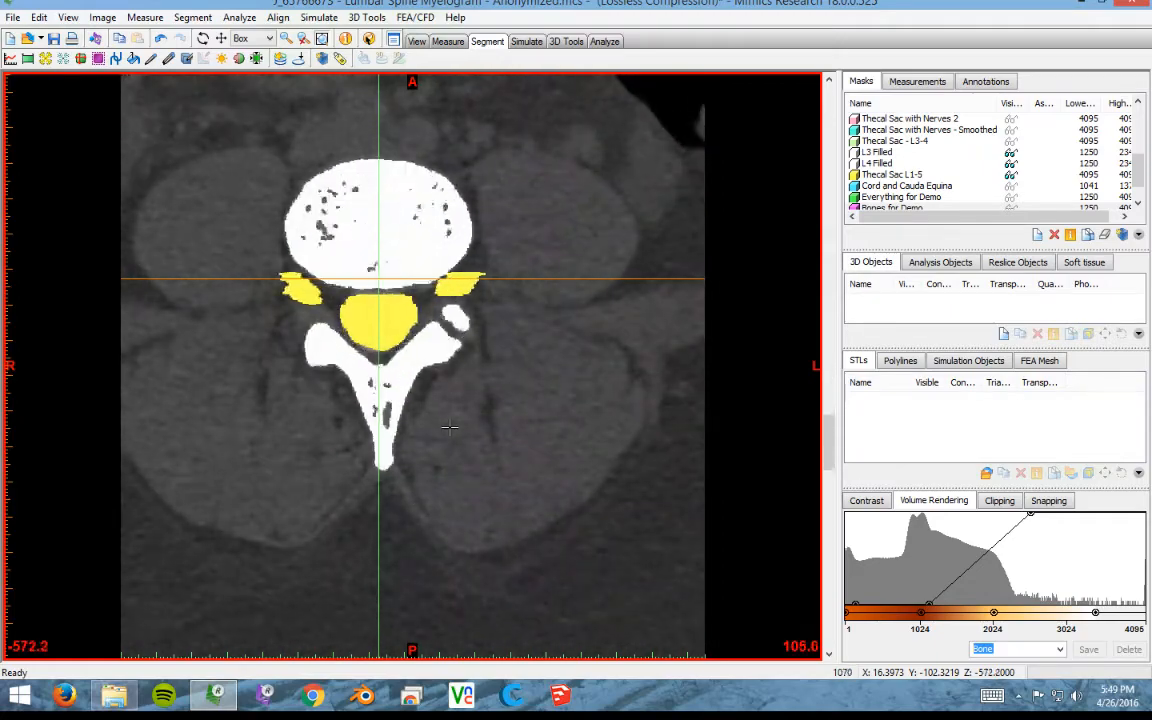
{"action": "scroll", "coordinate": [449, 427], "scroll_direction": "down", "scroll_amount": 5}
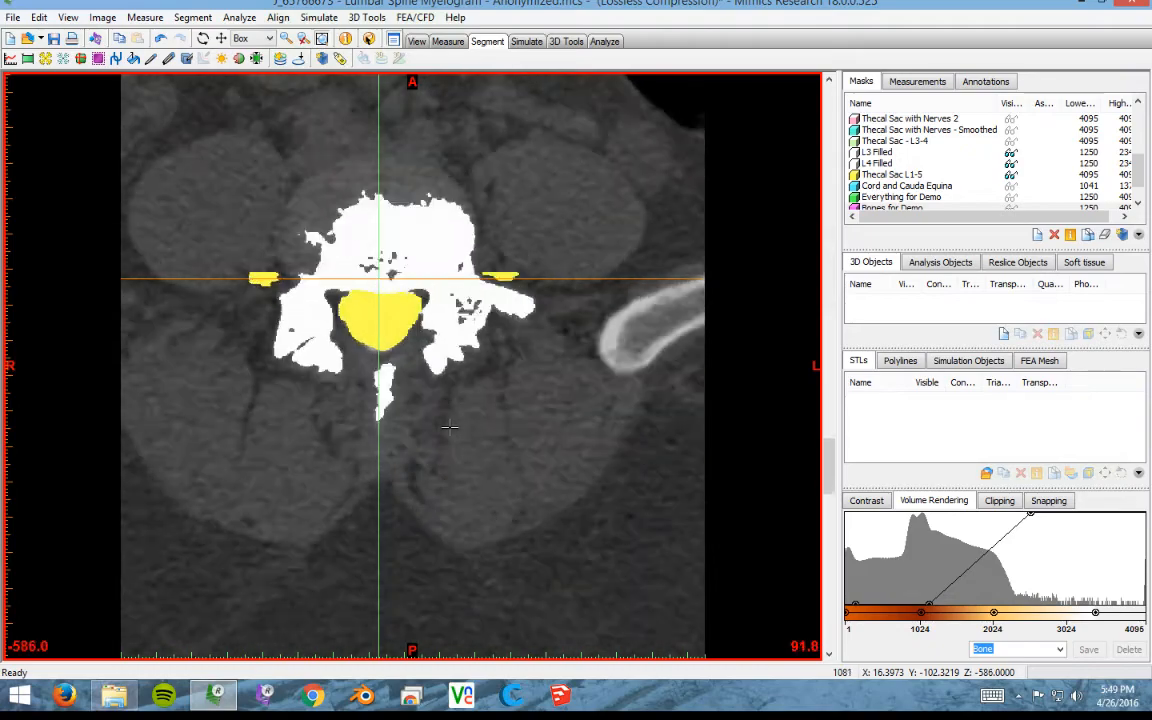
{"action": "scroll", "coordinate": [449, 427], "scroll_direction": "down", "scroll_amount": 20}
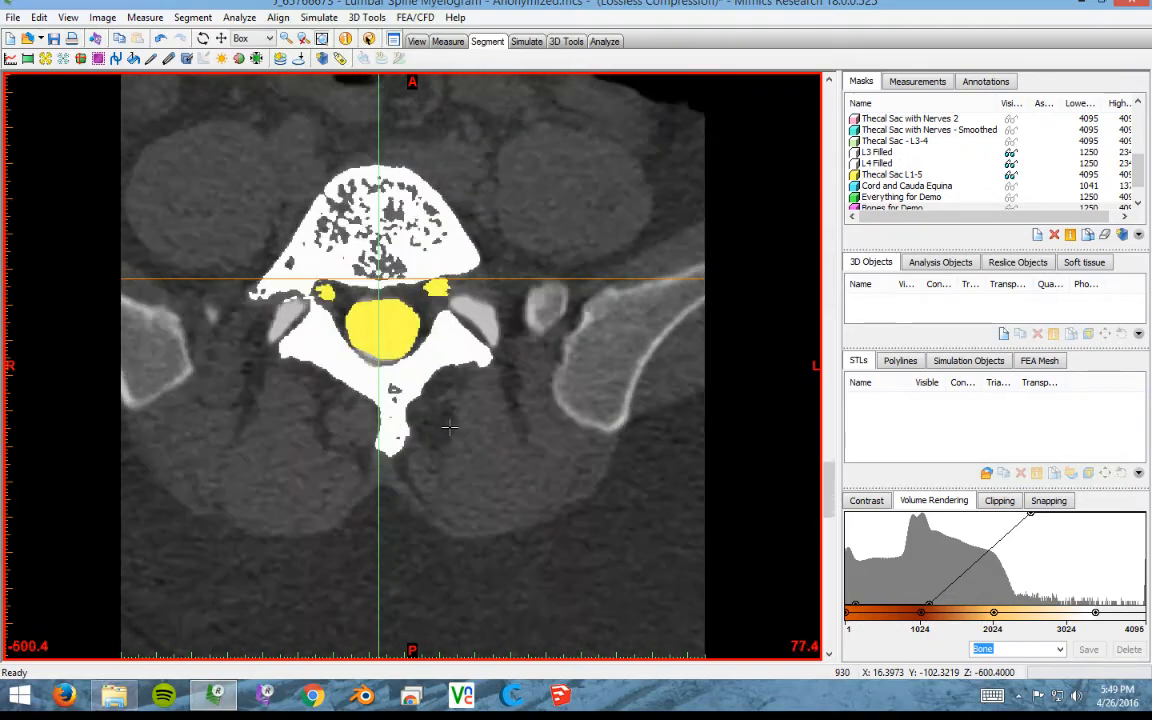
{"action": "scroll", "coordinate": [449, 427], "scroll_direction": "down", "scroll_amount": 11}
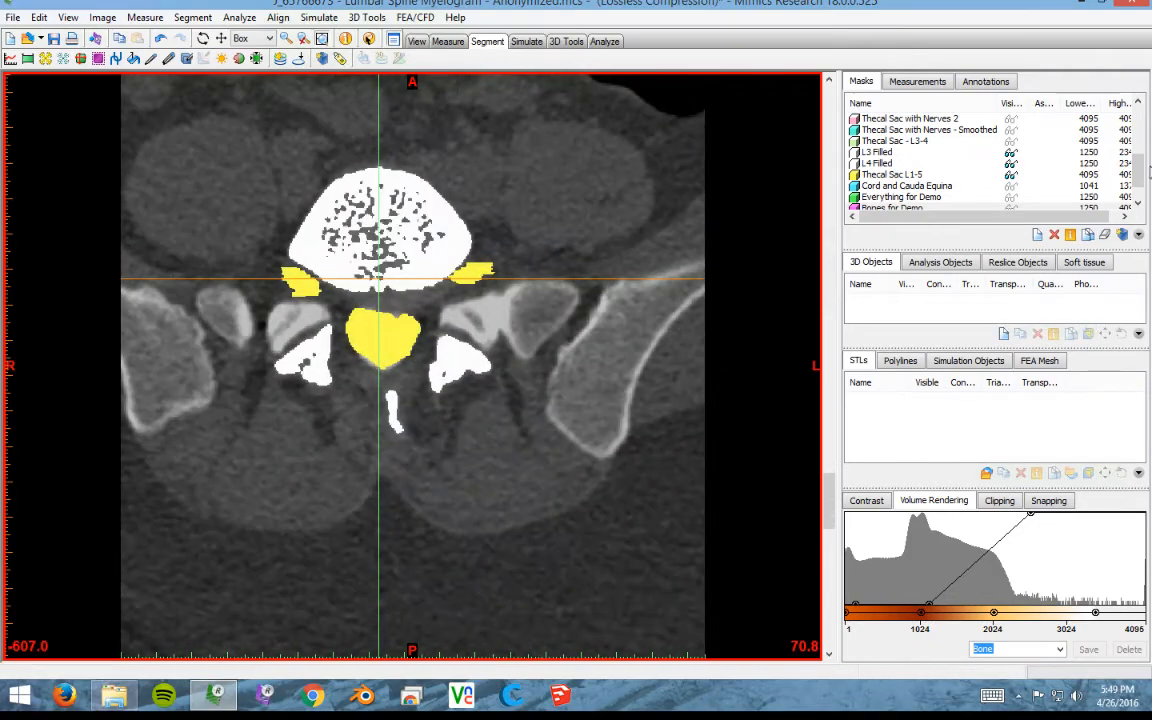
- Restore the four-view layout from the enlarged axial view and turn off the CT image display in the 3D view
{"action": "left_click_drag", "start_coordinate": [1137, 168], "coordinate": [1133, 128]}
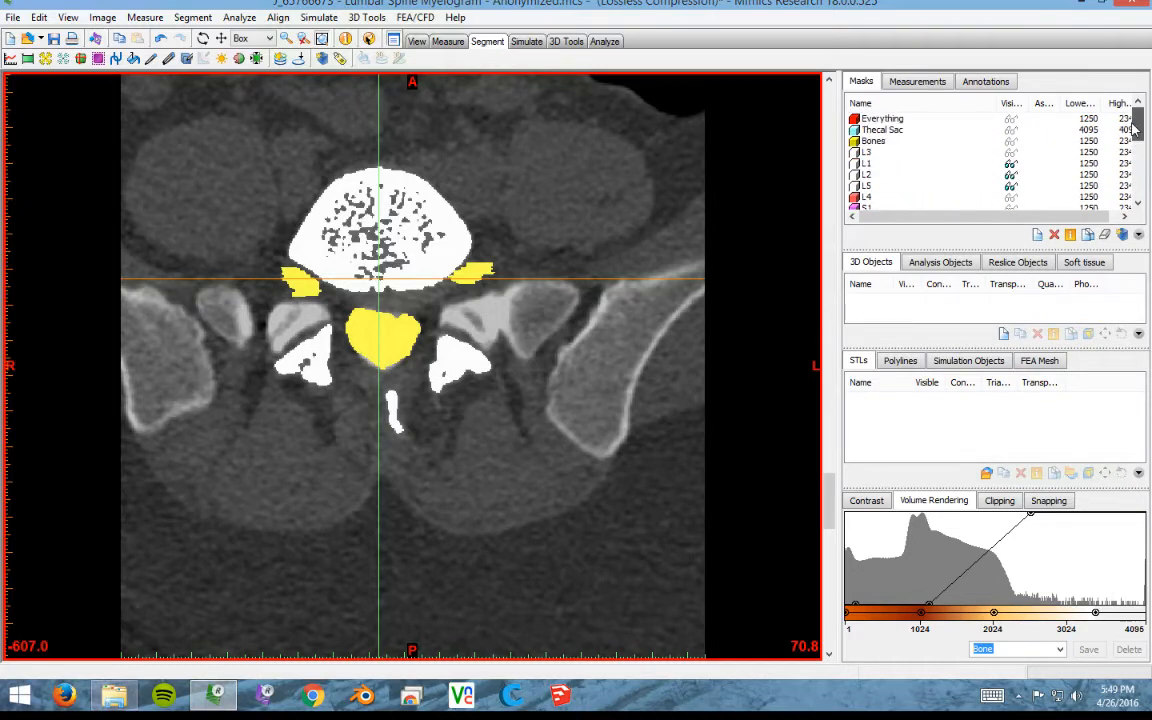
{"action": "right_click", "coordinate": [472, 358]}
{"action": "left_click", "coordinate": [524, 424]}
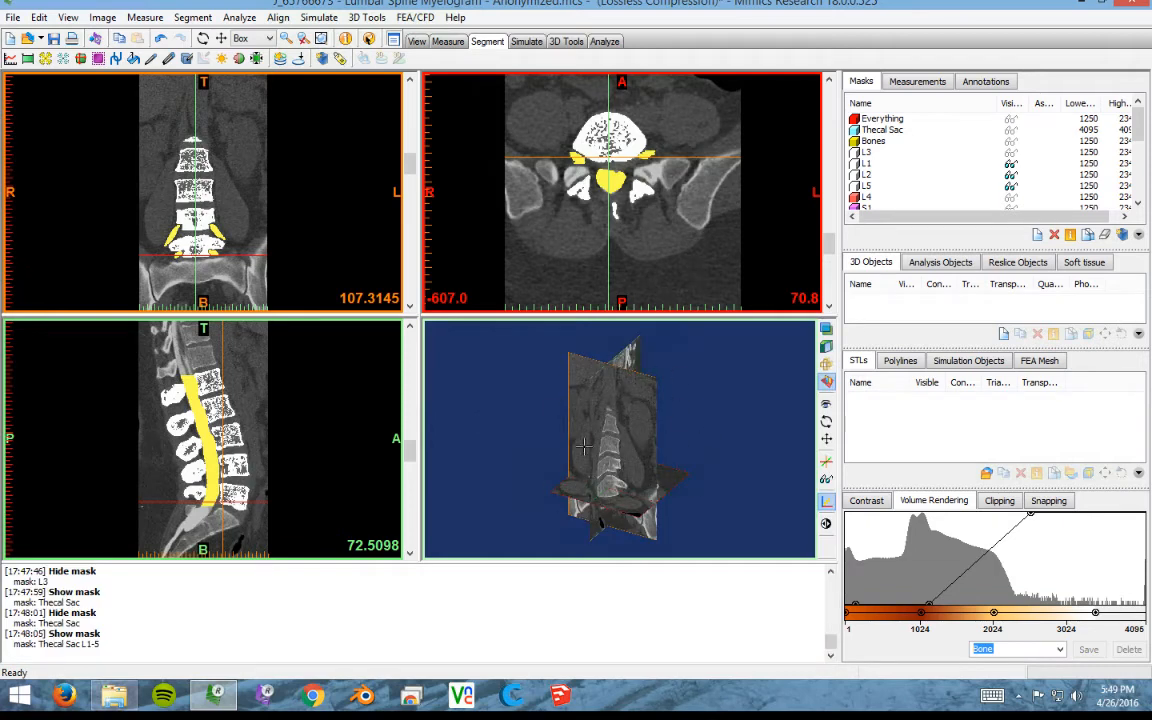
{"action": "left_click", "coordinate": [826, 383]}
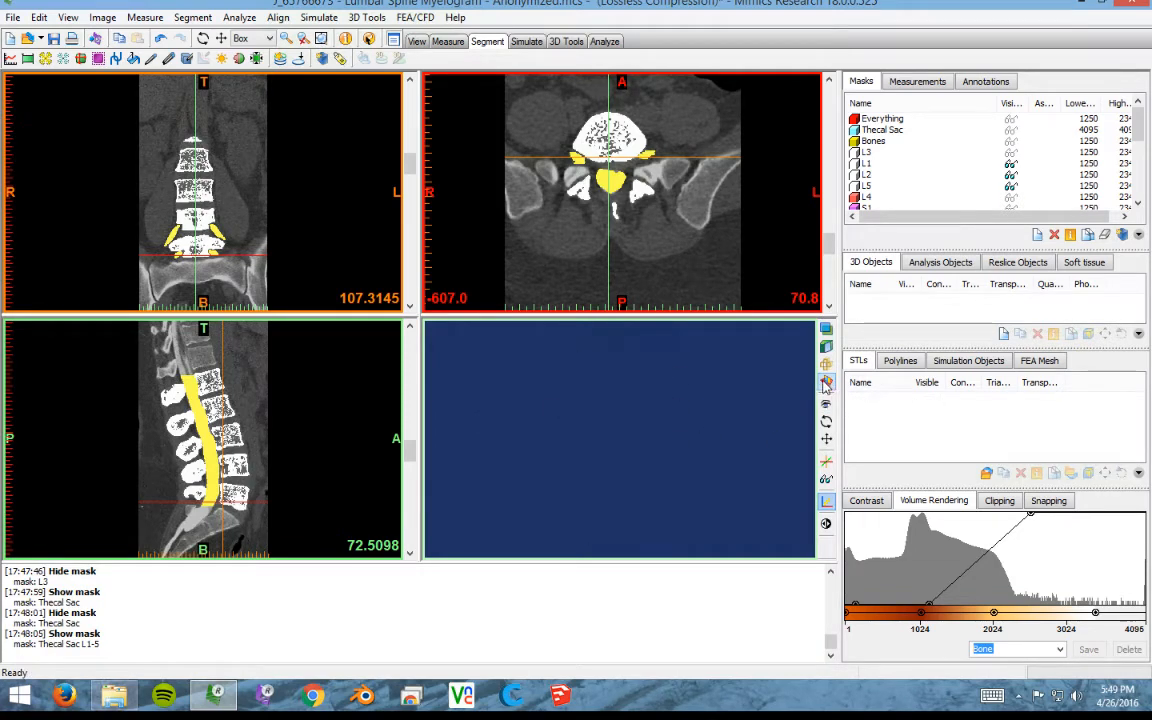
{"action": "left_click", "coordinate": [891, 164]}
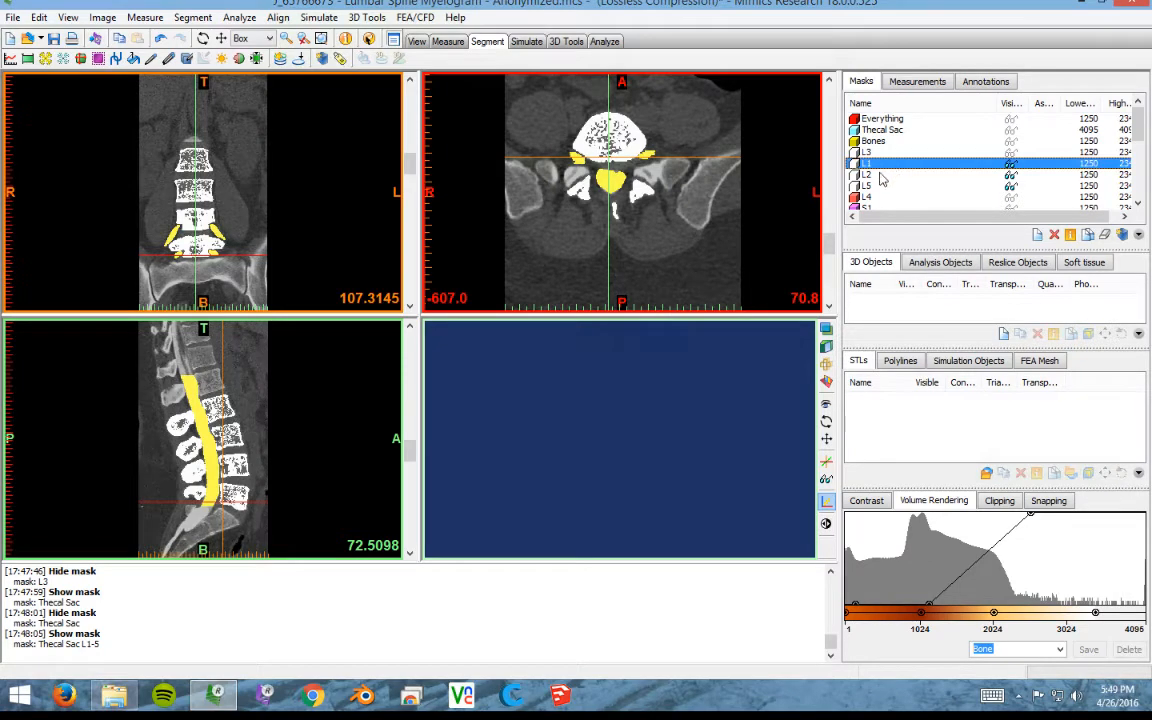
{"action": "left_click", "coordinate": [880, 176]}
{"action": "key", "text": "super"}
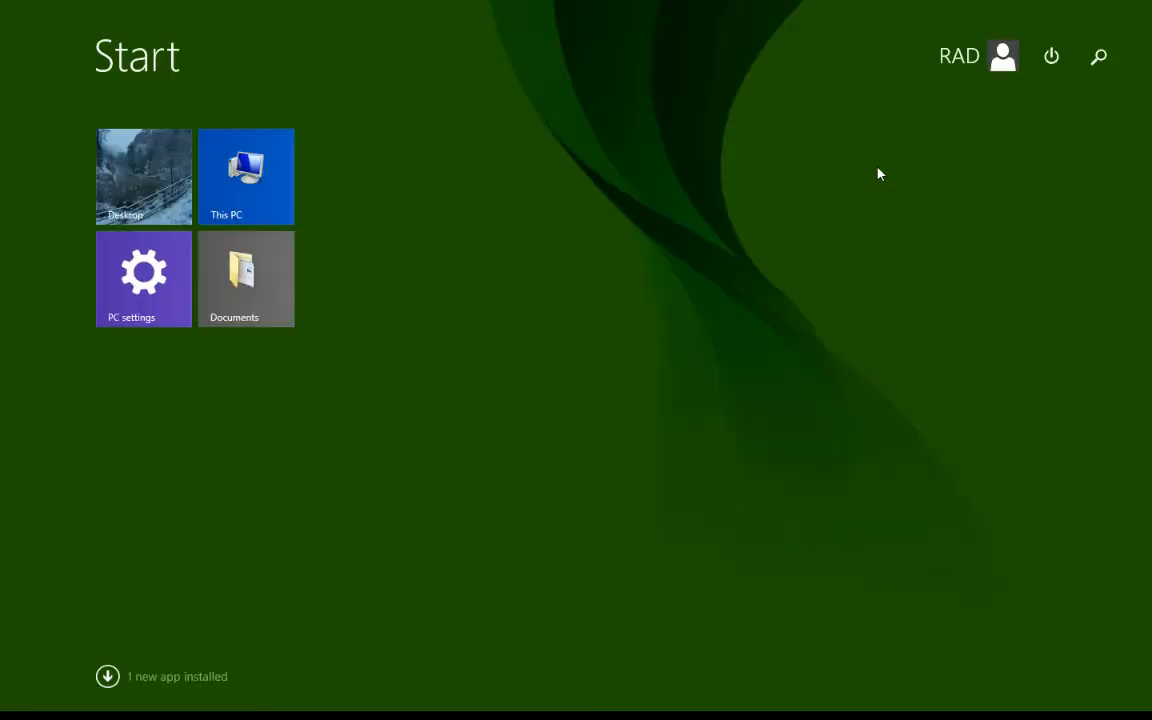
{"action": "key", "text": "super"}
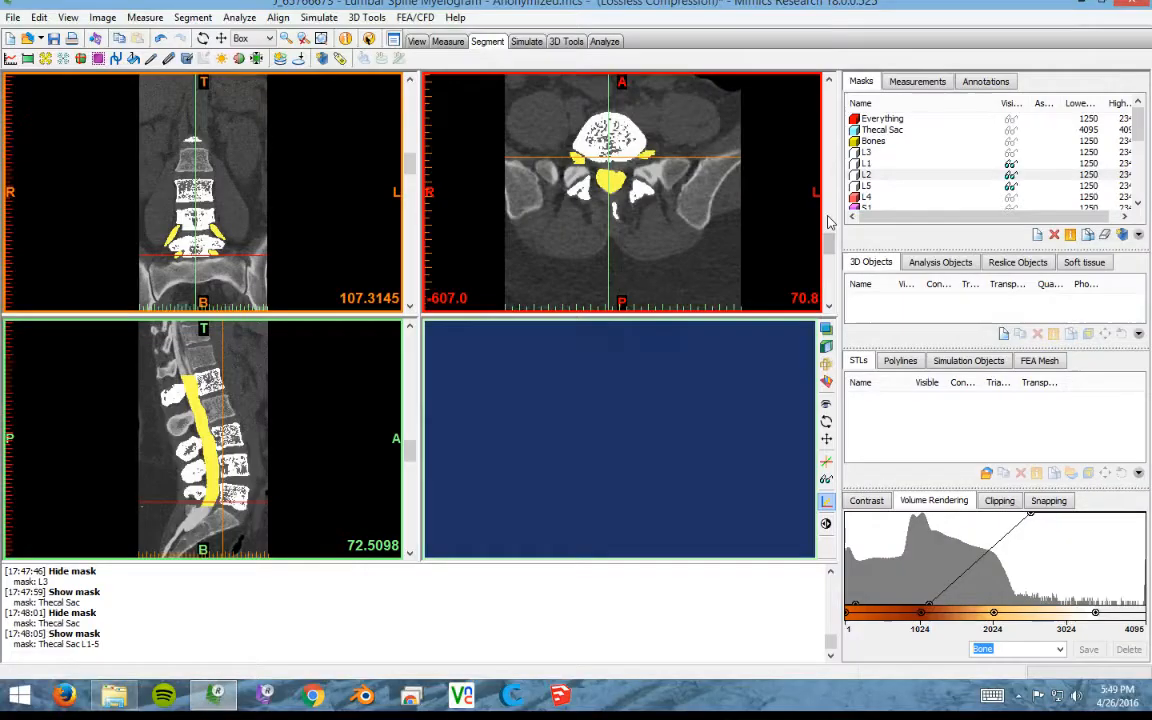
- Calculate 3D objects at Optimal quality from the L1, L2, L5, L3 Filled, L4 Filled and Thecal Sac L1-5 masks
{"action": "left_click", "coordinate": [885, 165]}
{"action": "left_click", "coordinate": [883, 177], "text": "shift"}
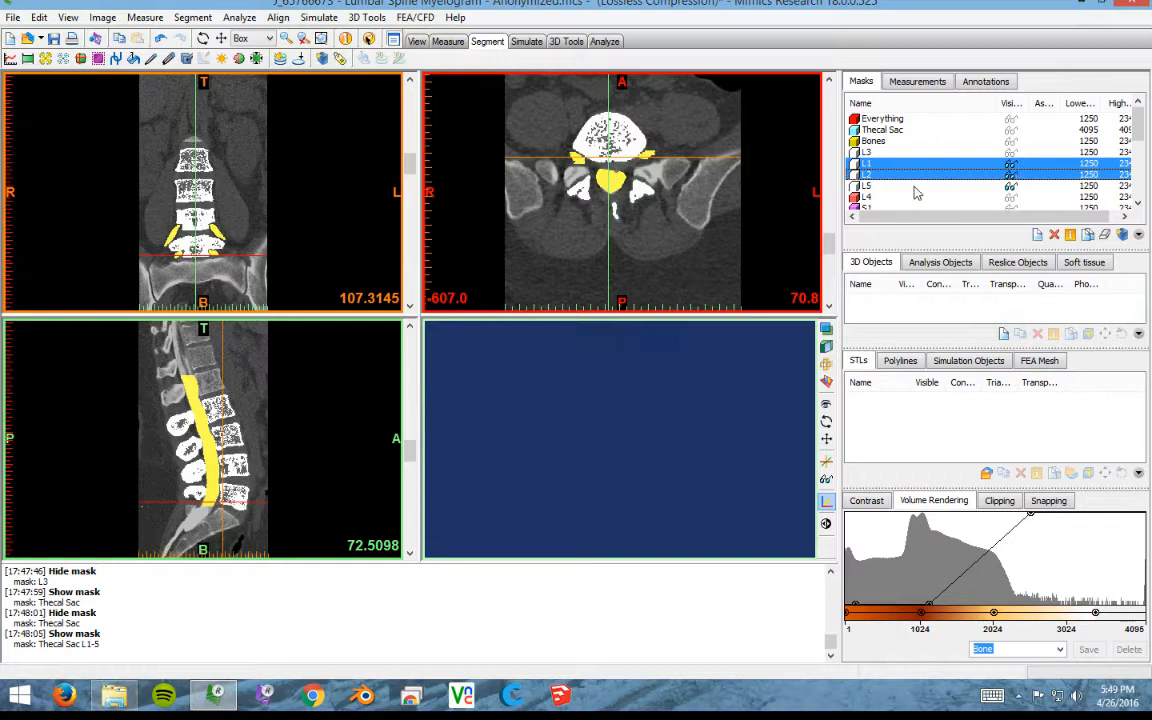
{"action": "left_click", "coordinate": [914, 187], "text": "ctrl"}
{"action": "left_click_drag", "start_coordinate": [1139, 124], "coordinate": [1138, 179]}
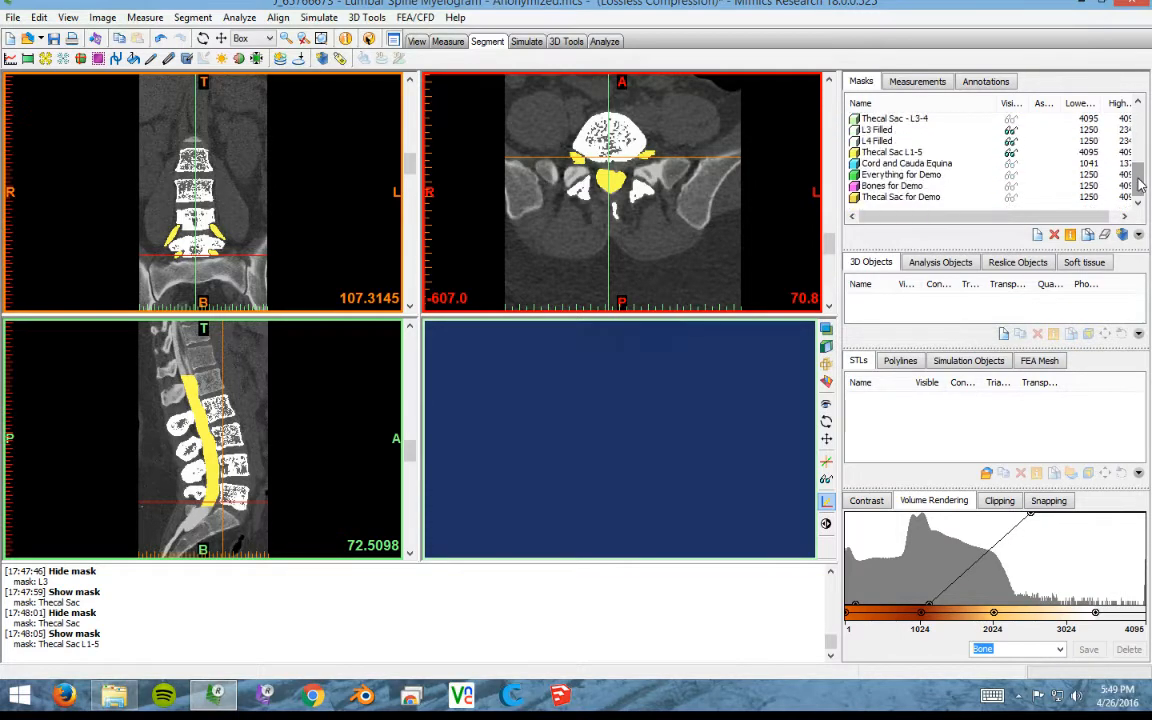
{"action": "left_click", "coordinate": [880, 130], "text": "ctrl"}
{"action": "left_click", "coordinate": [880, 141], "text": "ctrl"}
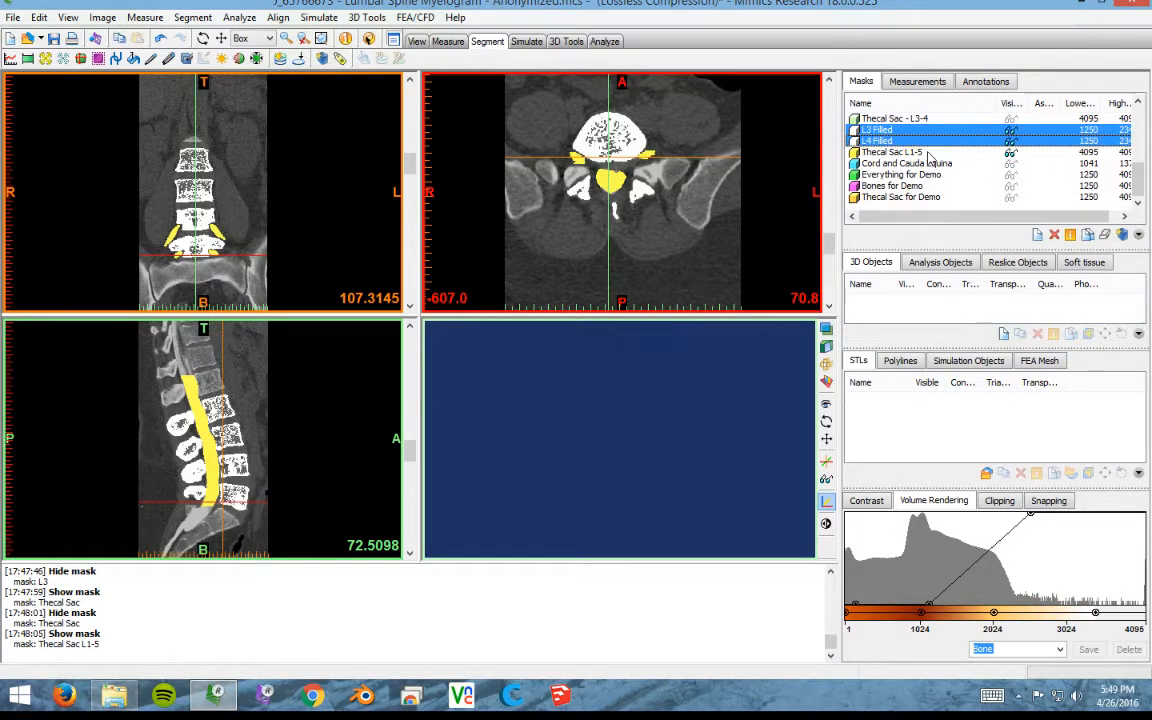
{"action": "left_click", "coordinate": [917, 153], "text": "ctrl"}
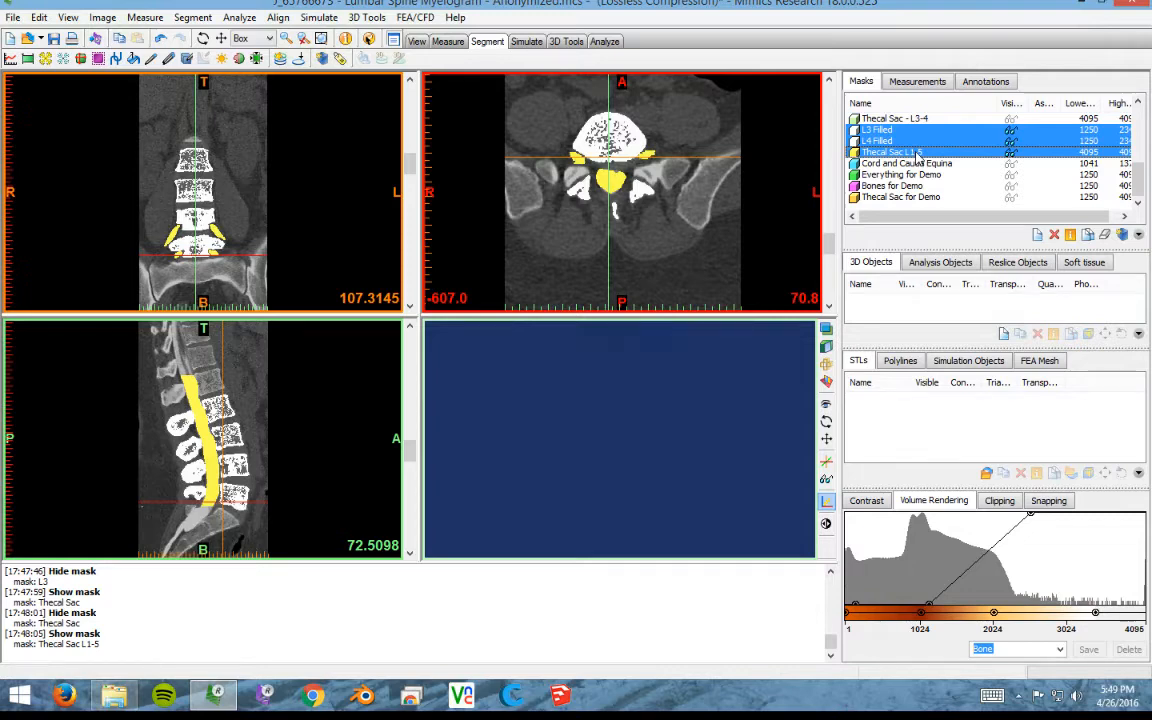
{"action": "right_click", "coordinate": [917, 156]}
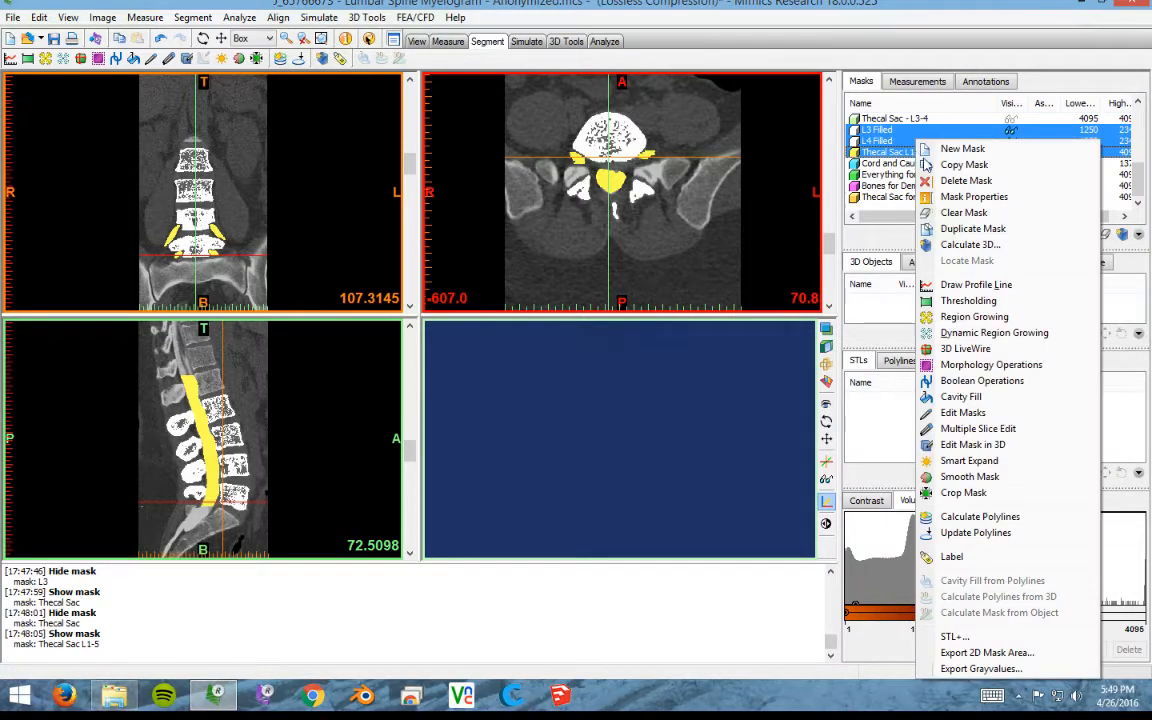
{"action": "left_click", "coordinate": [960, 245]}
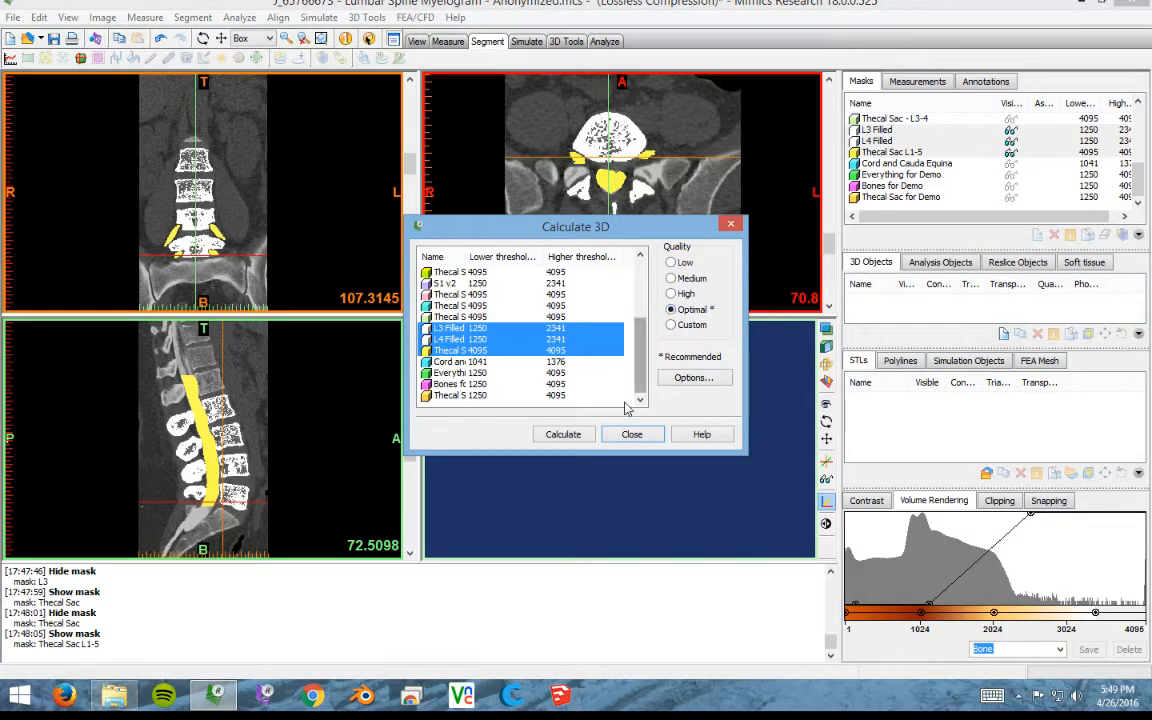
{"action": "left_click", "coordinate": [564, 436]}
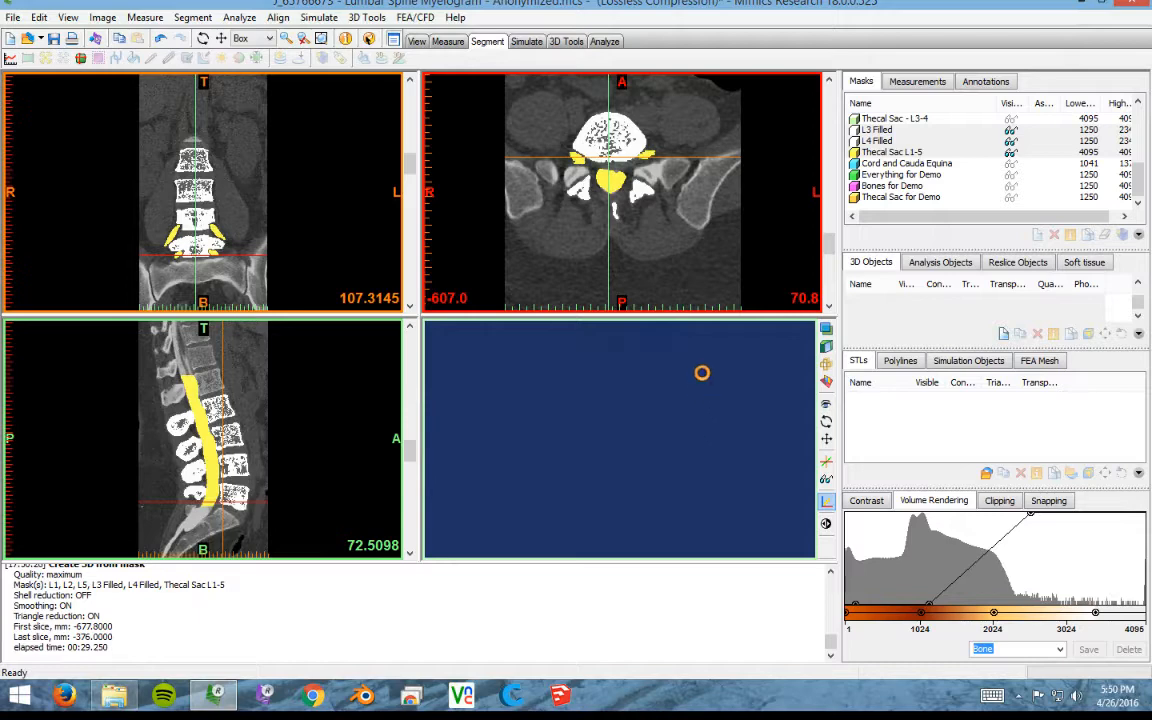
- Enlarge the 3D view to full screen and examine the vertebrae and exiting nerve roots of the model from several sides
{"action": "right_click", "coordinate": [696, 439]}
{"action": "left_click", "coordinate": [740, 526]}
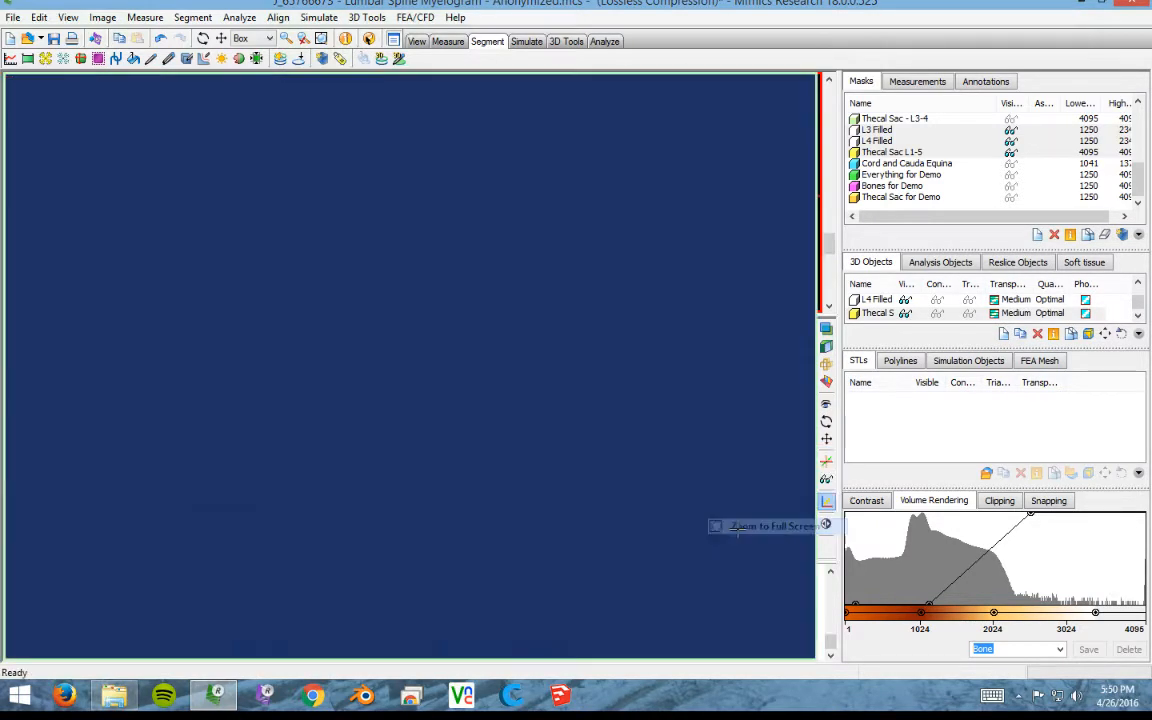
{"action": "left_click", "coordinate": [827, 191]}
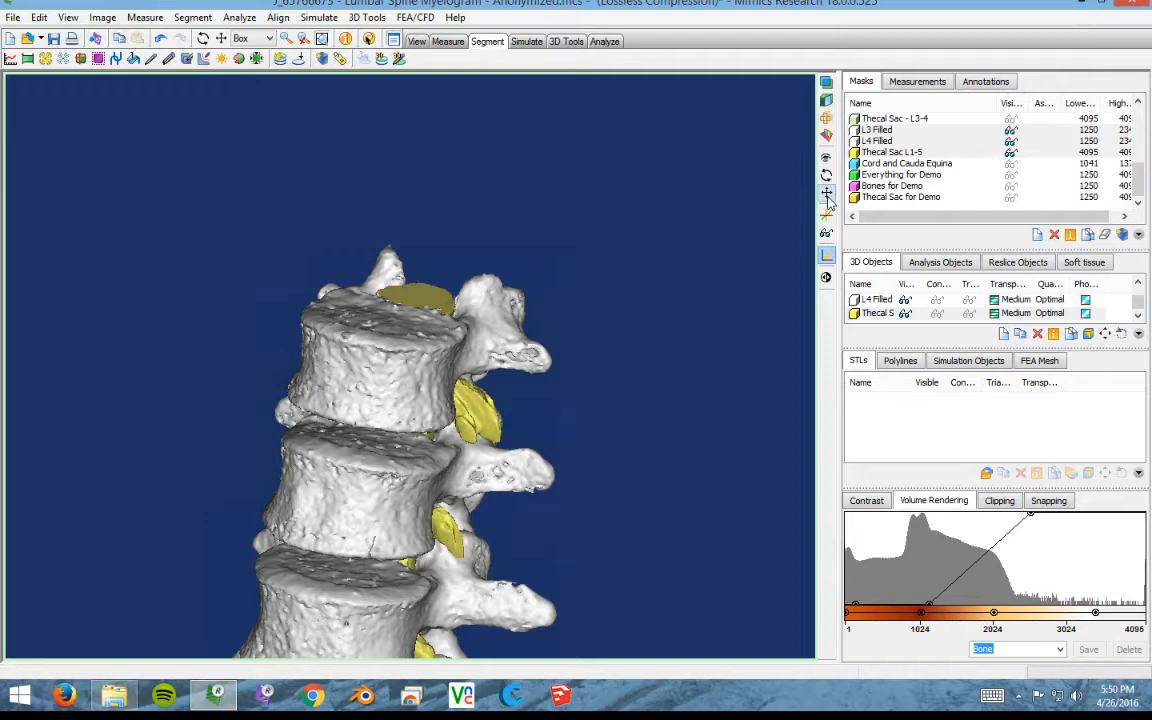
{"action": "left_click_drag", "start_coordinate": [653, 501], "coordinate": [700, 205]}
{"action": "left_click", "coordinate": [827, 174]}
{"action": "left_click_drag", "start_coordinate": [464, 352], "coordinate": [407, 426]}
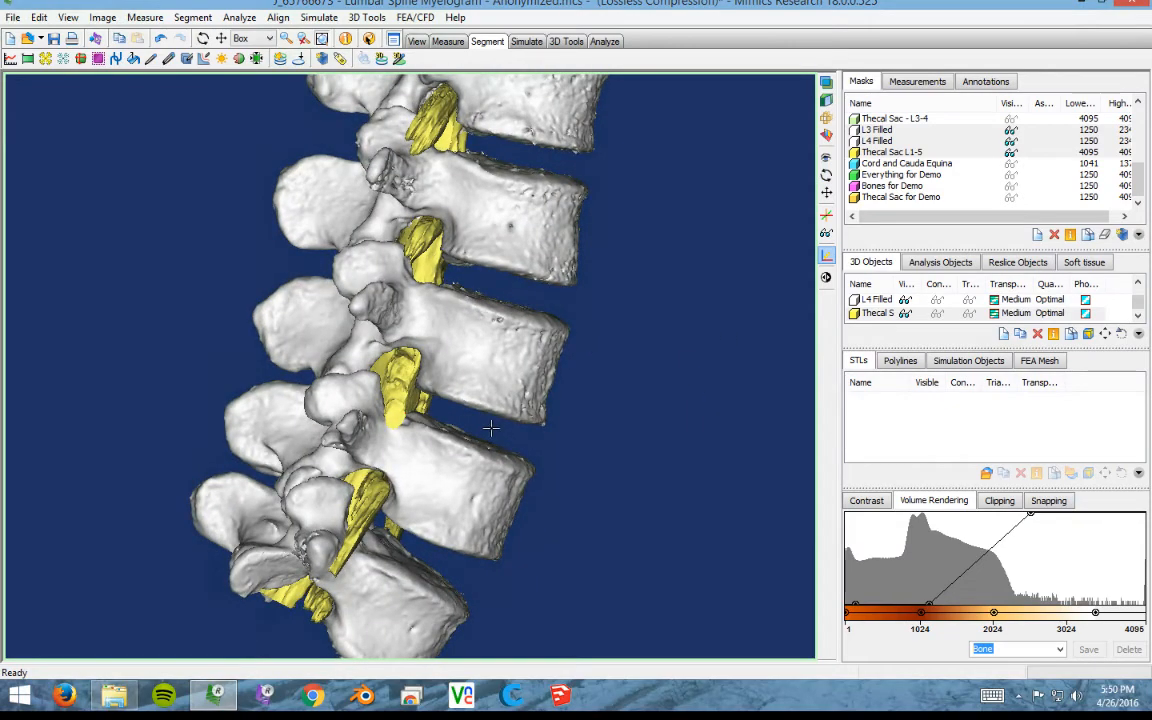
{"action": "left_click_drag", "start_coordinate": [354, 339], "coordinate": [462, 391]}
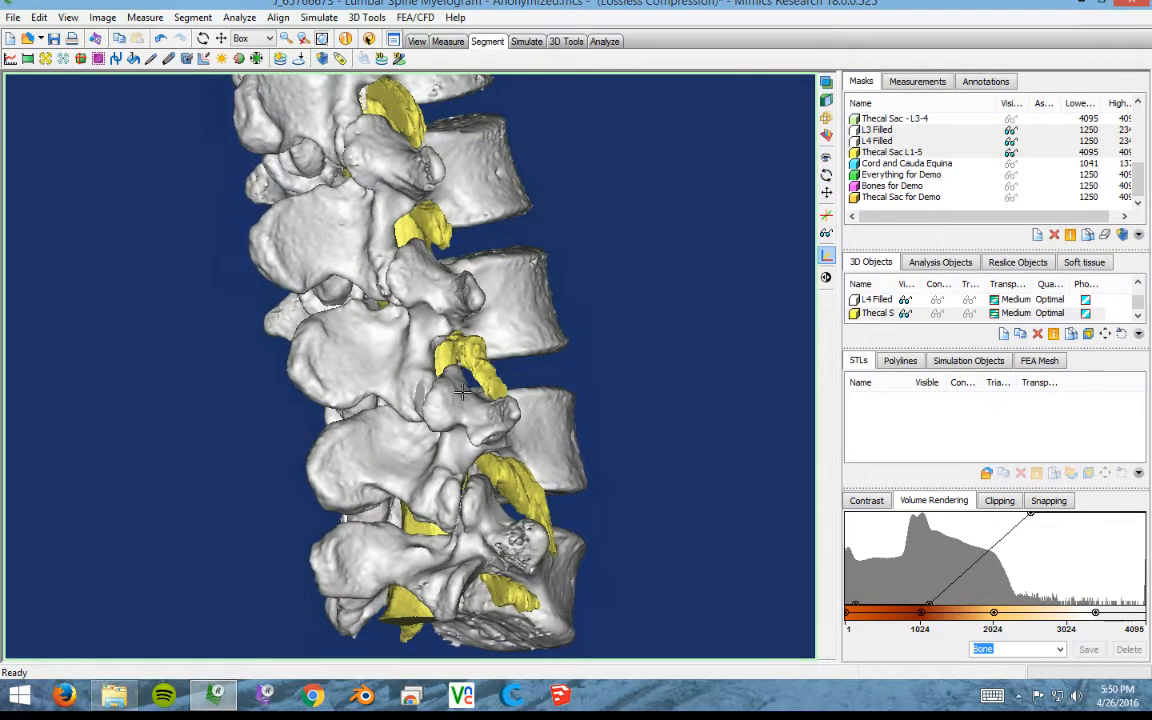
{"action": "left_click", "coordinate": [516, 396]}
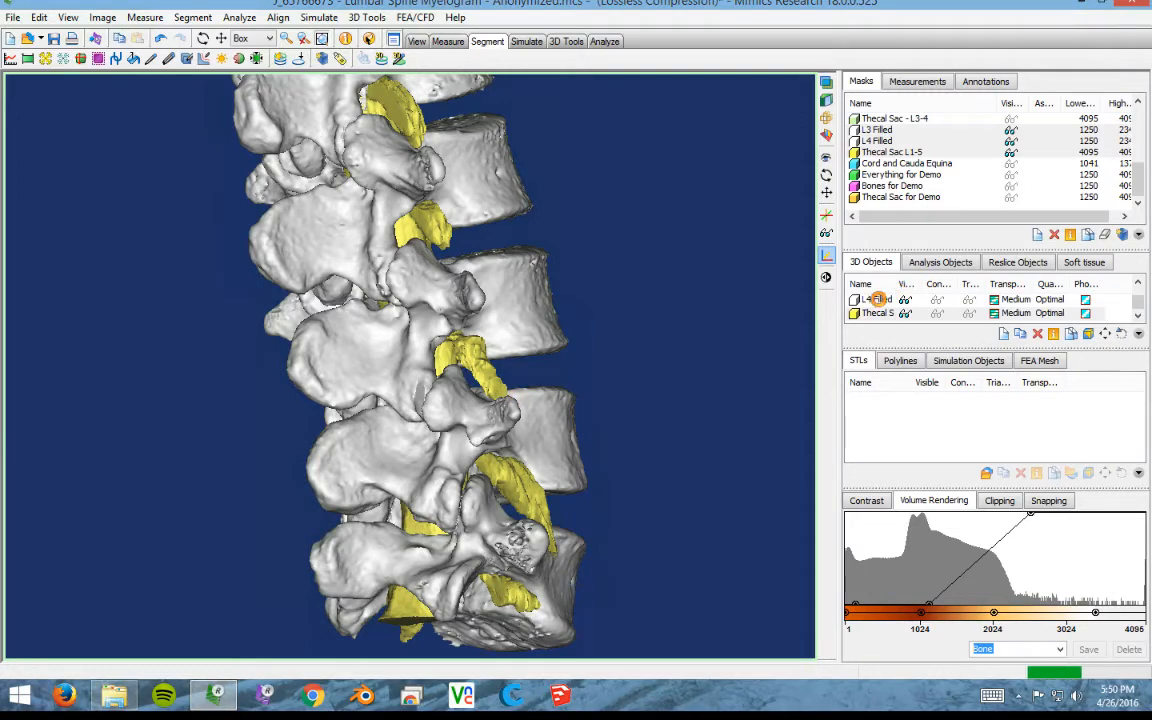
- Enlarge the 3D objects list and delete all vertebra and thecal sac 3D objects
{"action": "left_click", "coordinate": [1138, 284]}
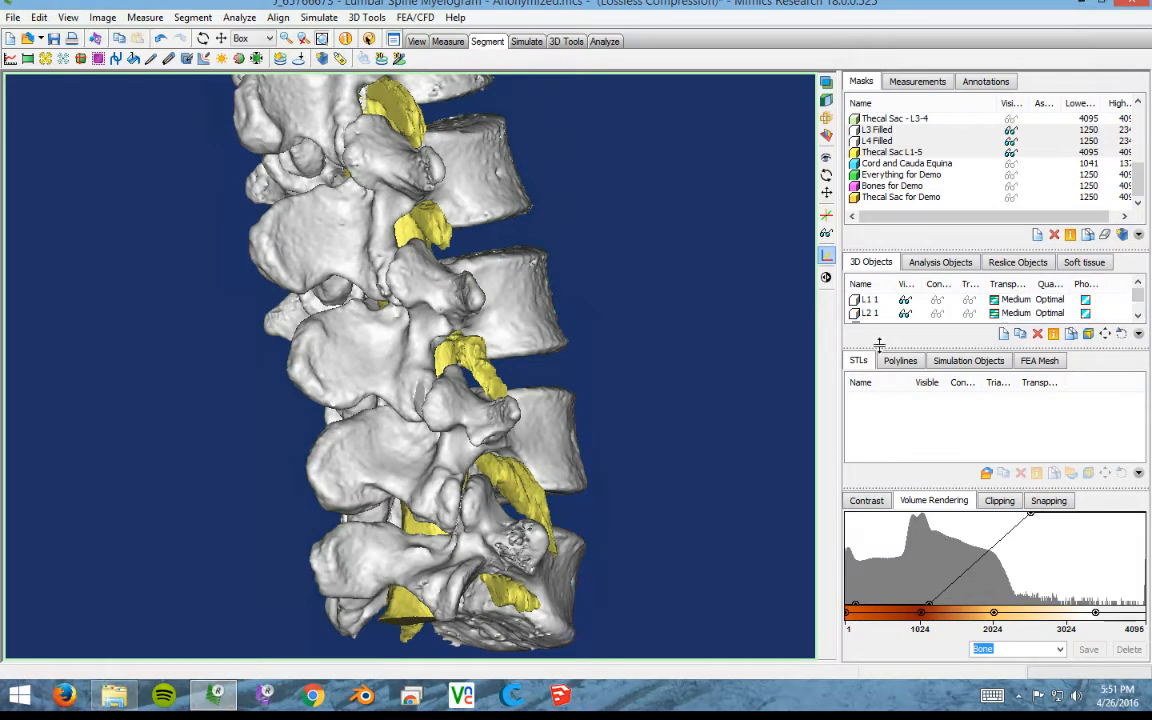
{"action": "left_click_drag", "start_coordinate": [879, 346], "coordinate": [879, 410]}
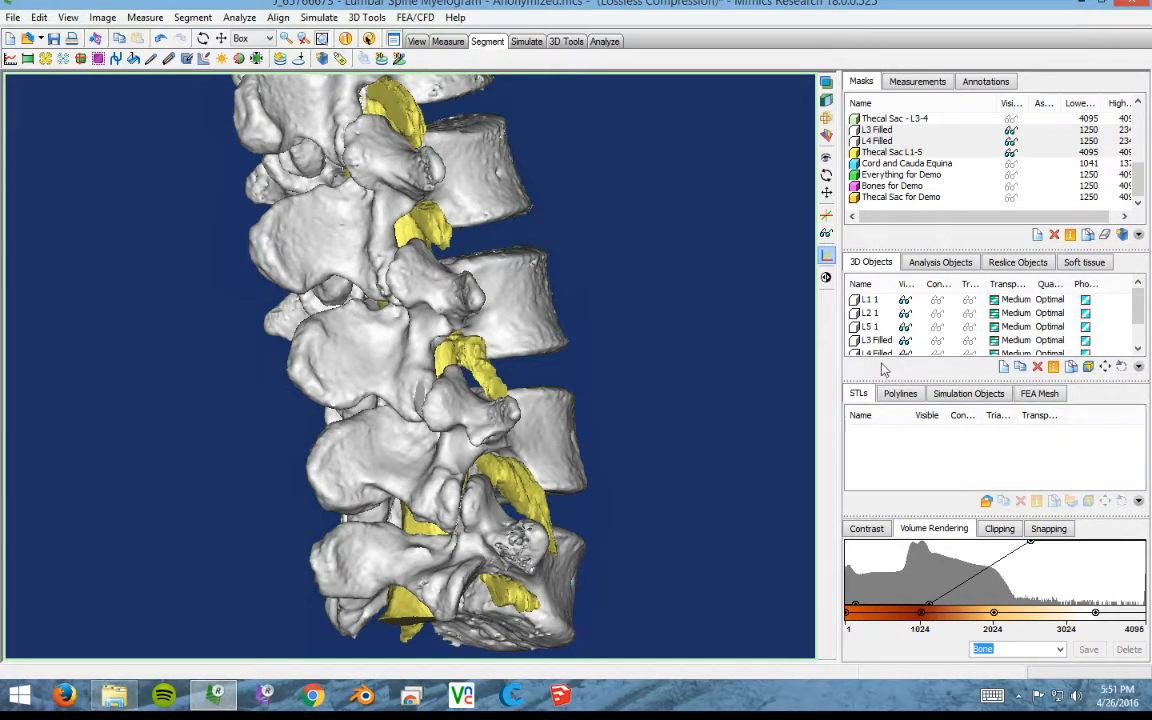
{"action": "scroll", "coordinate": [880, 312], "scroll_direction": "down", "scroll_amount": 1}
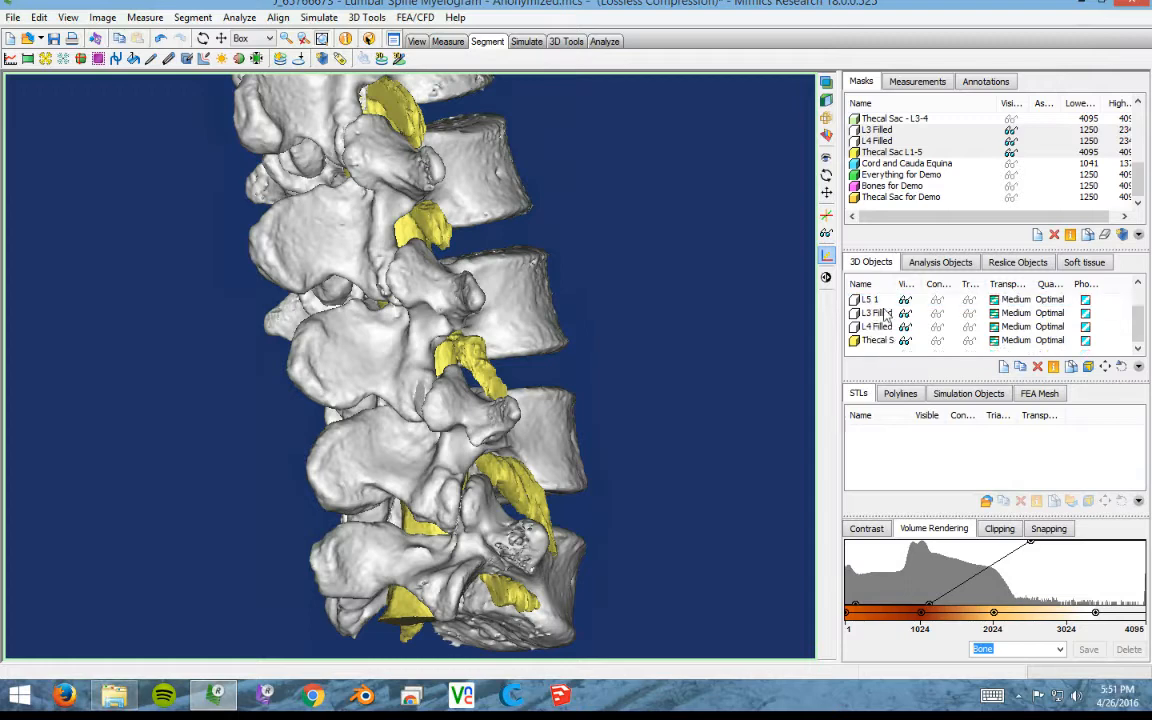
{"action": "left_click", "coordinate": [873, 341], "text": "shift"}
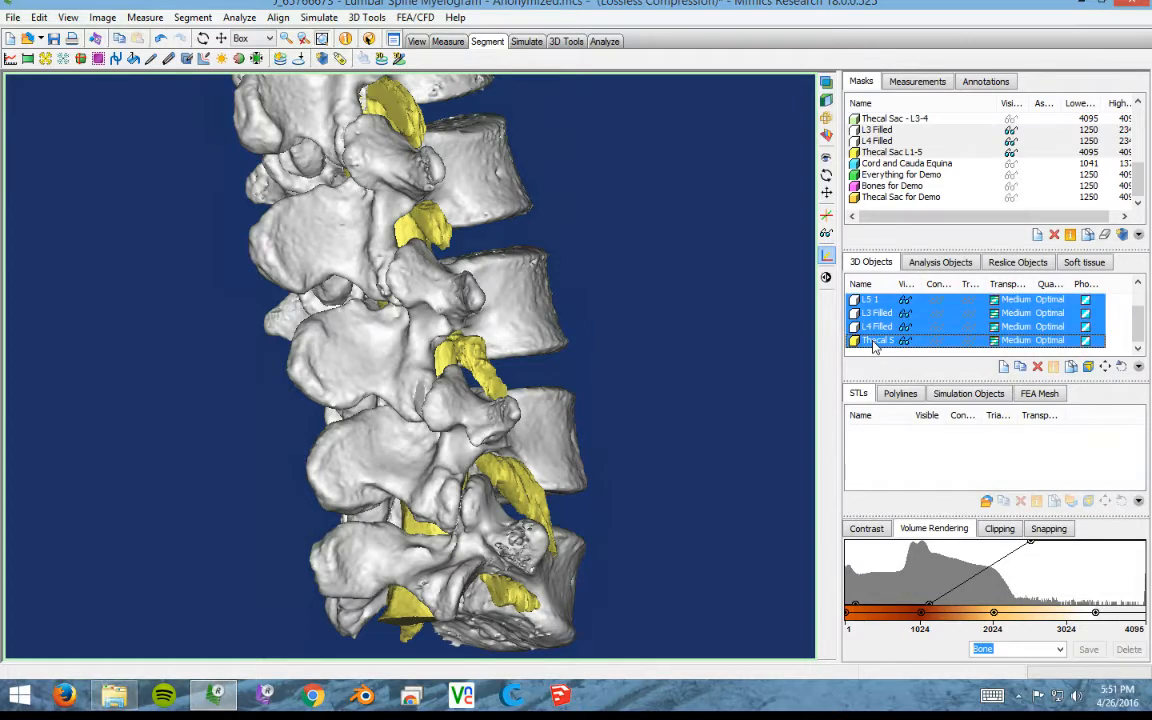
{"action": "right_click", "coordinate": [873, 345]}
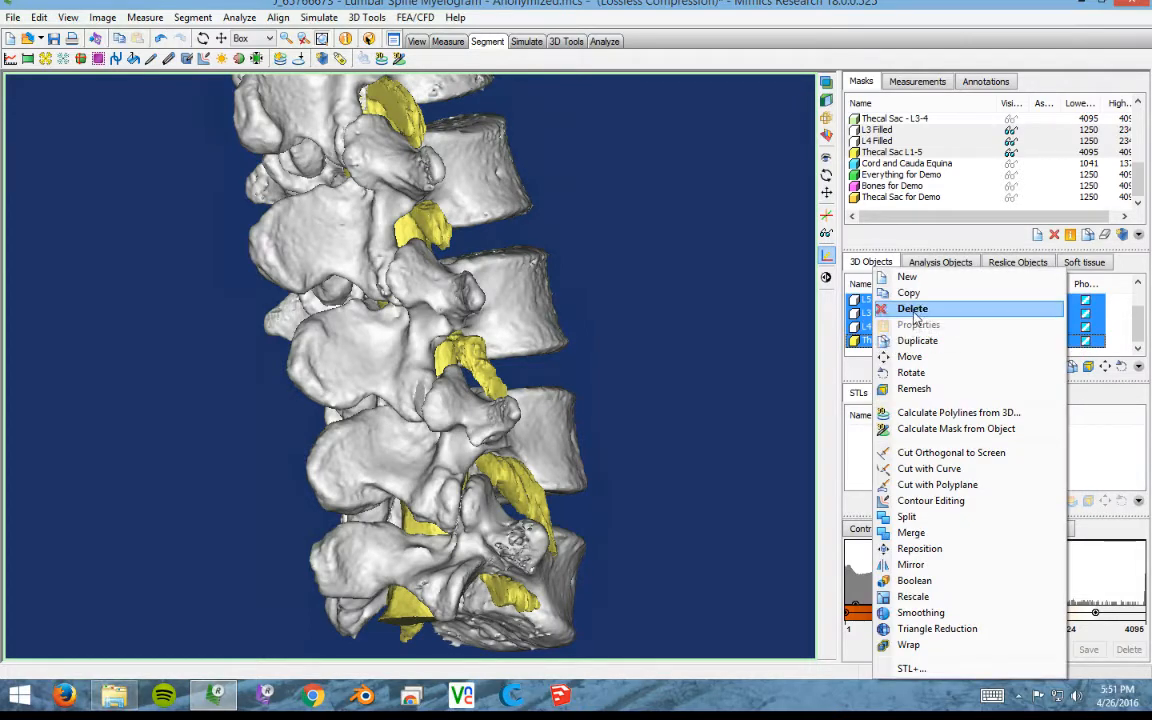
{"action": "left_click", "coordinate": [912, 308]}
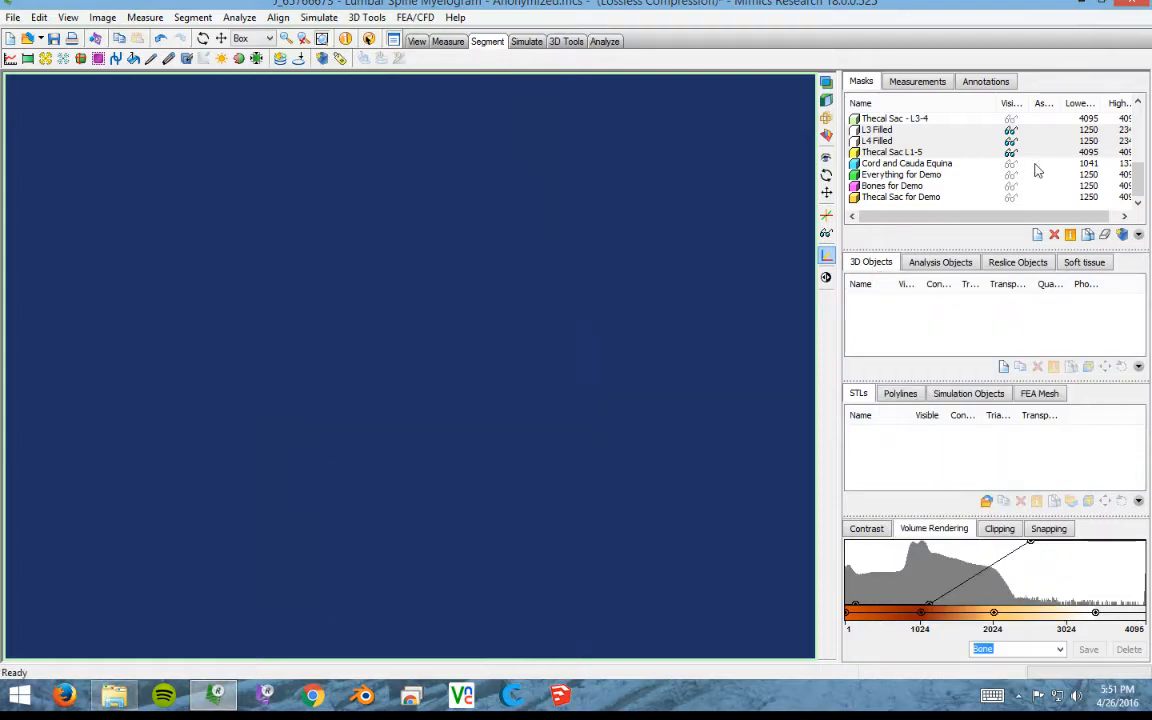
- Calculate 3D objects at Optimal quality from the Thecal Sac - L3-4, L3 Filled and L4 Filled masks
{"action": "left_click_drag", "start_coordinate": [1138, 171], "coordinate": [1138, 165]}
{"action": "right_click", "coordinate": [960, 142]}
{"action": "left_click", "coordinate": [941, 145]}
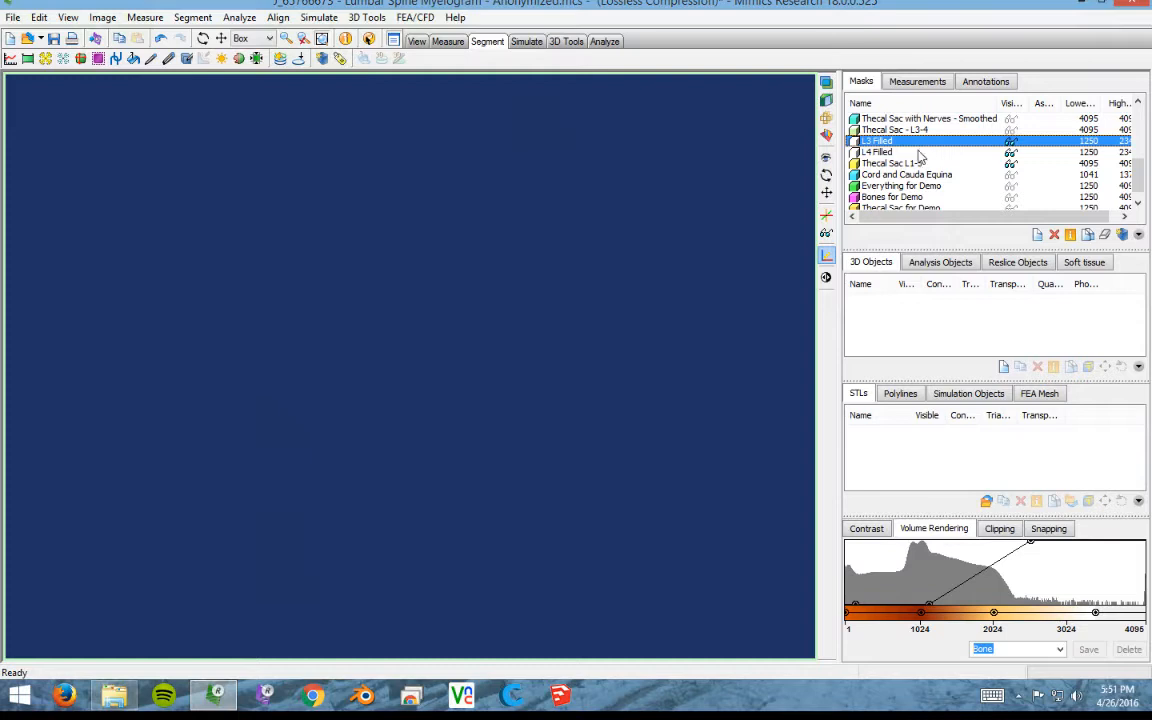
{"action": "left_click", "coordinate": [924, 155], "text": "ctrl"}
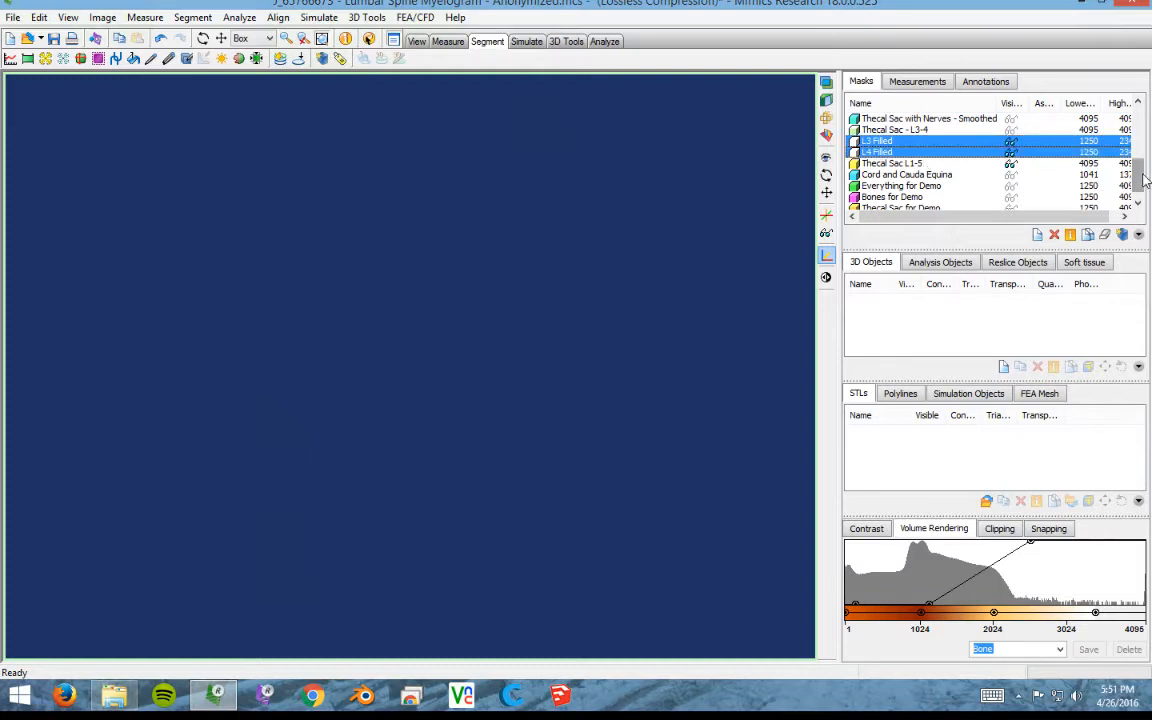
{"action": "left_click_drag", "start_coordinate": [1141, 181], "coordinate": [1141, 172]}
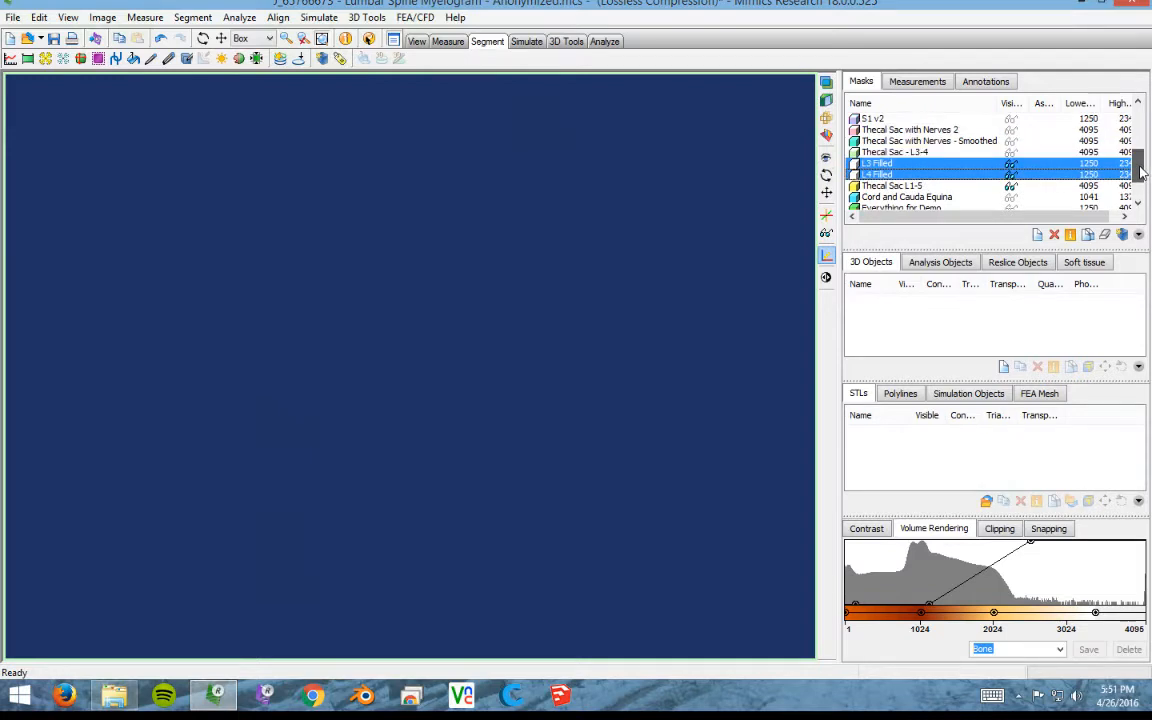
{"action": "left_click", "coordinate": [903, 155], "text": "ctrl"}
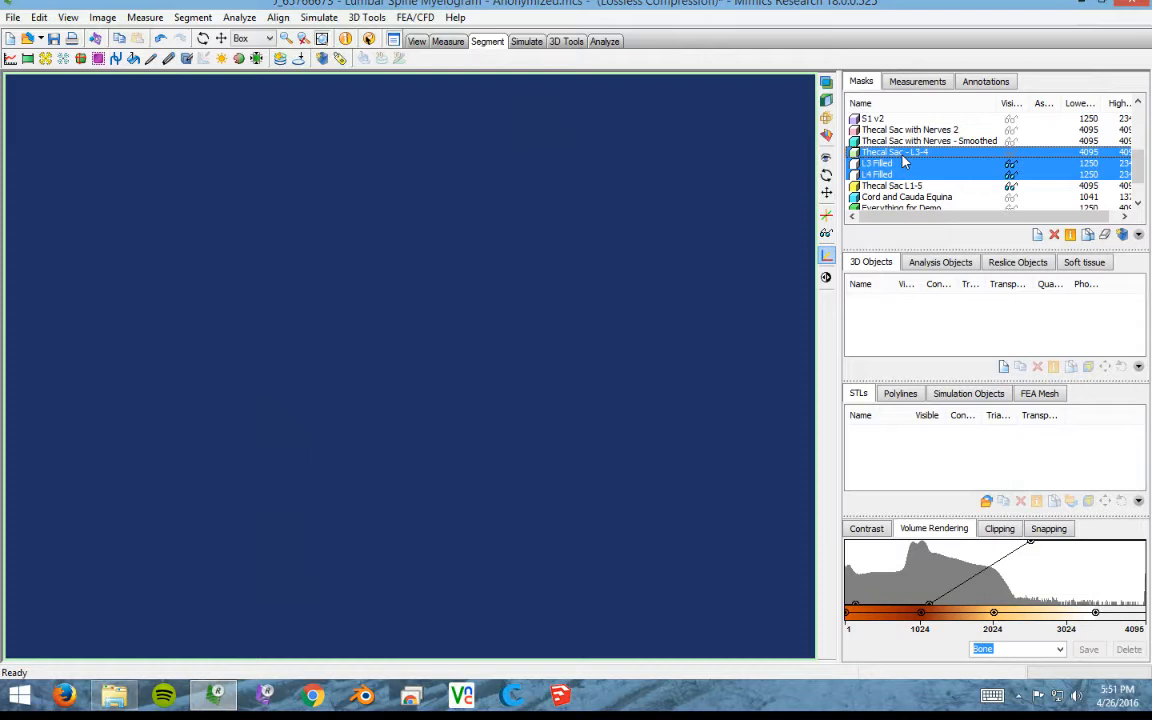
{"action": "right_click", "coordinate": [920, 167]}
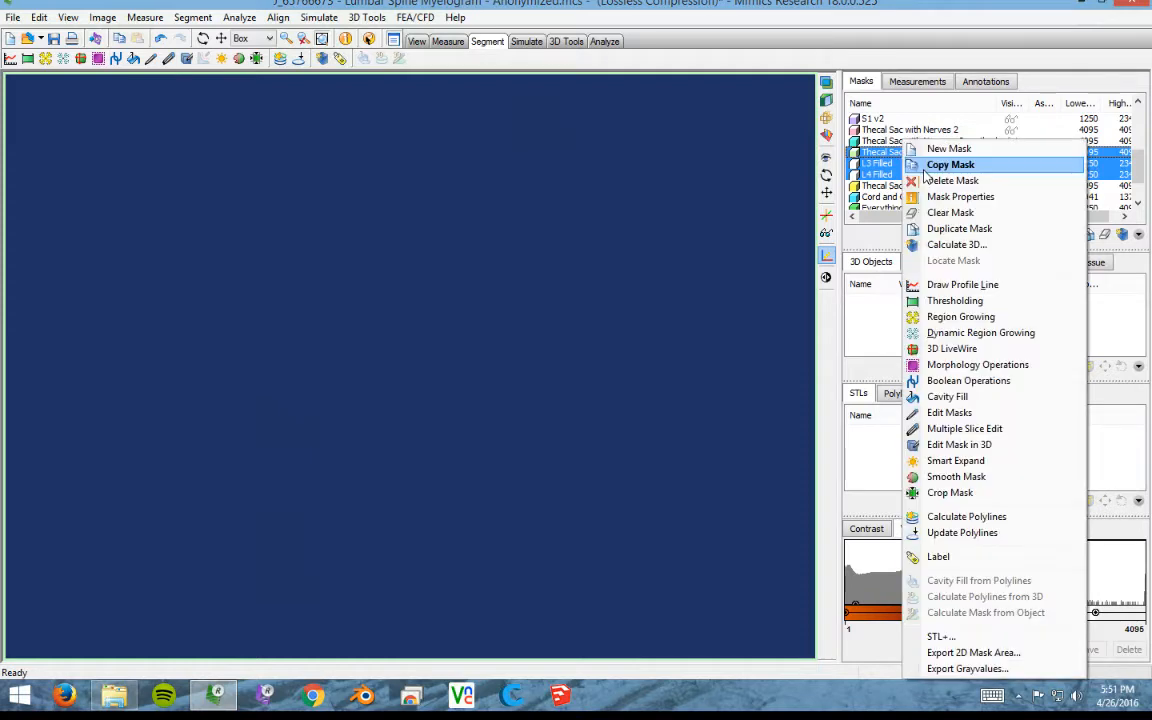
{"action": "left_click", "coordinate": [938, 244]}
{"action": "left_click", "coordinate": [563, 434]}
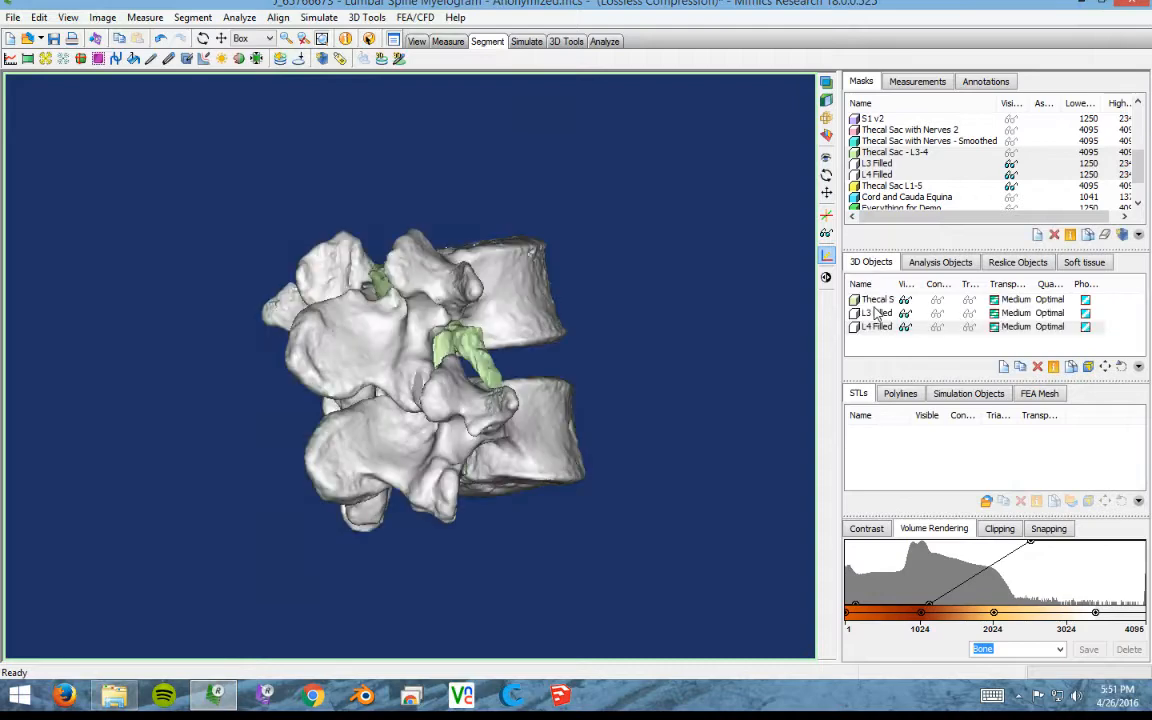
- Export the L3-4 thecal sac, L3 Filled and L4 Filled 3D objects to 3-matic
{"action": "left_click", "coordinate": [826, 174]}
{"action": "left_click_drag", "start_coordinate": [505, 330], "coordinate": [458, 410]}
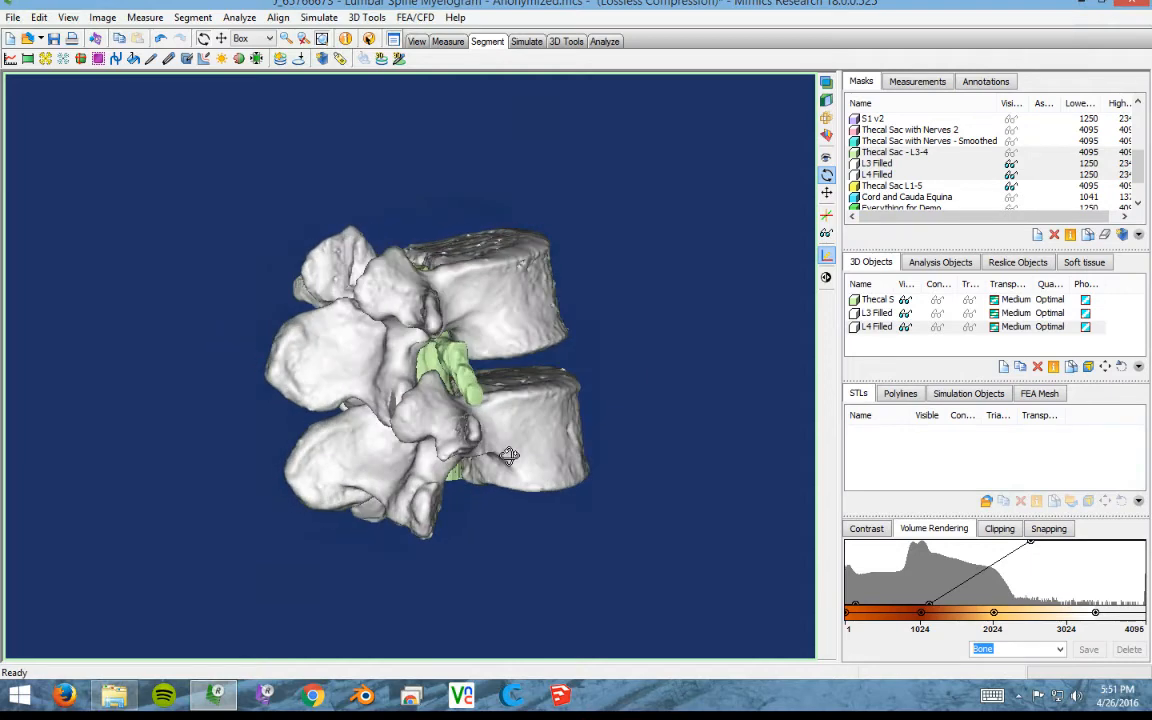
{"action": "left_click", "coordinate": [878, 300]}
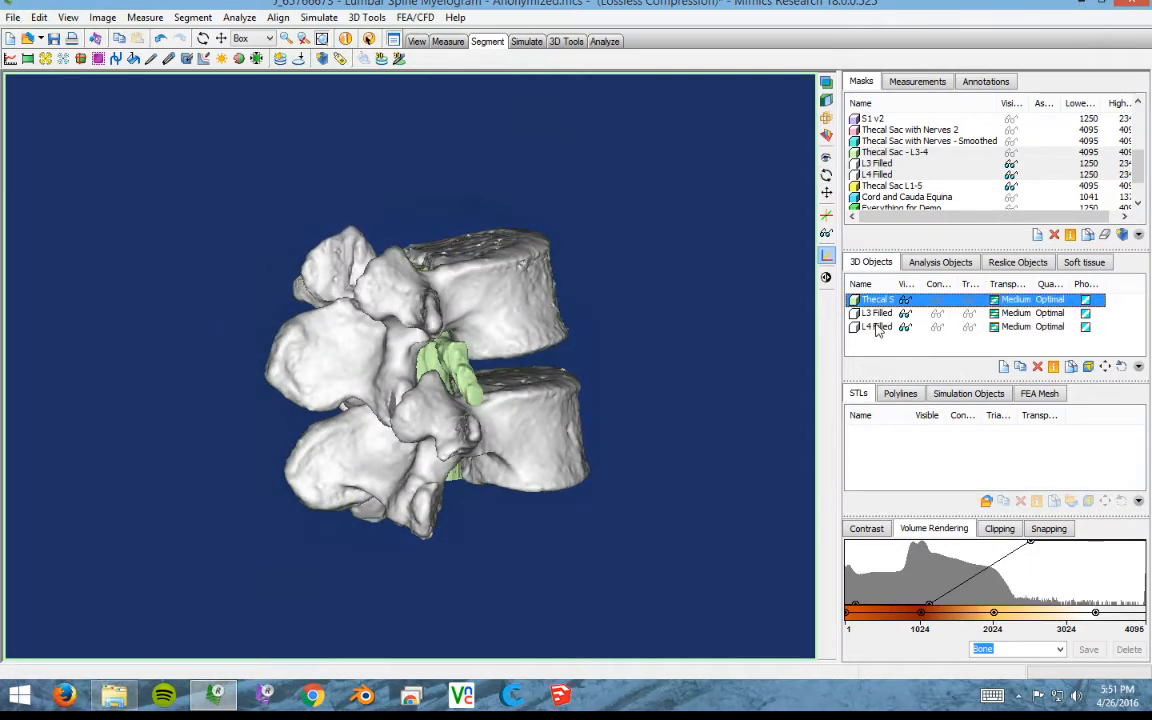
{"action": "left_click", "coordinate": [876, 328], "text": "shift"}
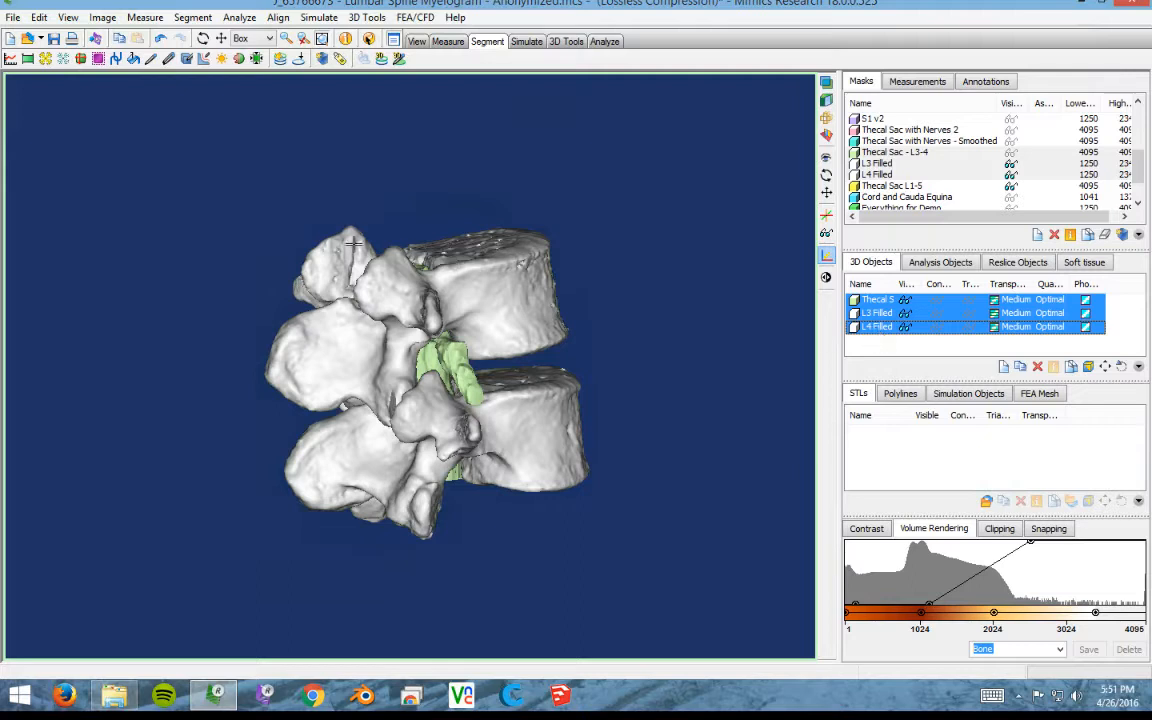
{"action": "left_click", "coordinate": [13, 17]}
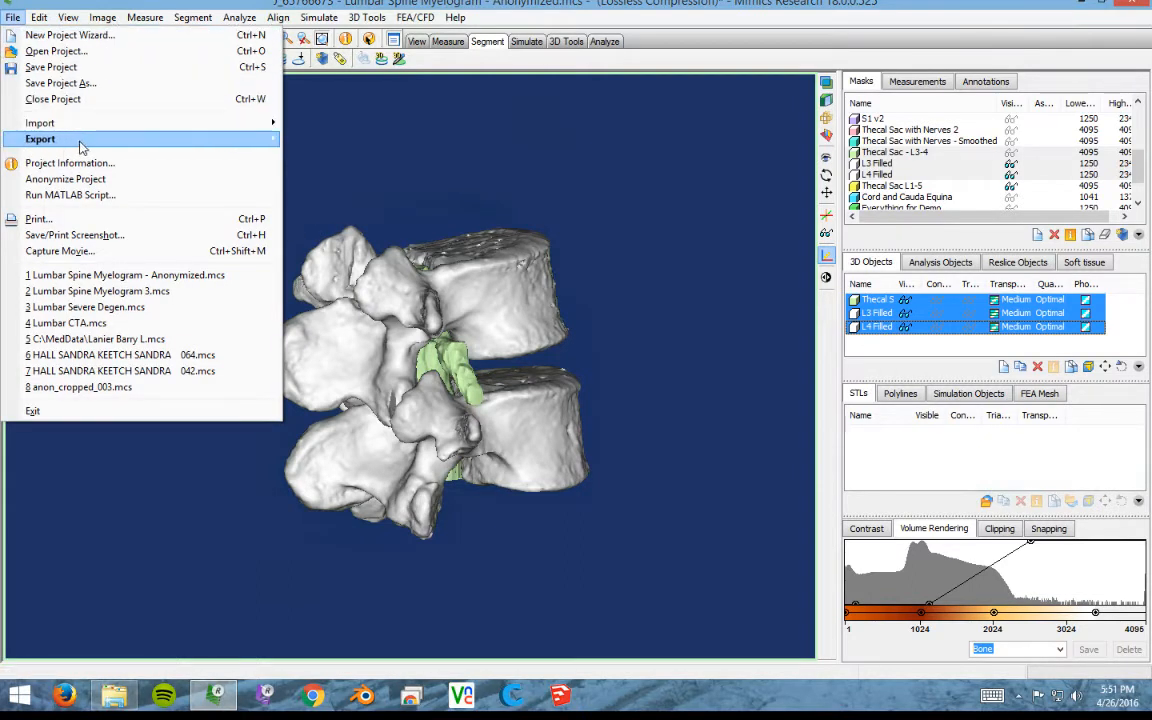
{"action": "mouse_move", "coordinate": [267, 141]}
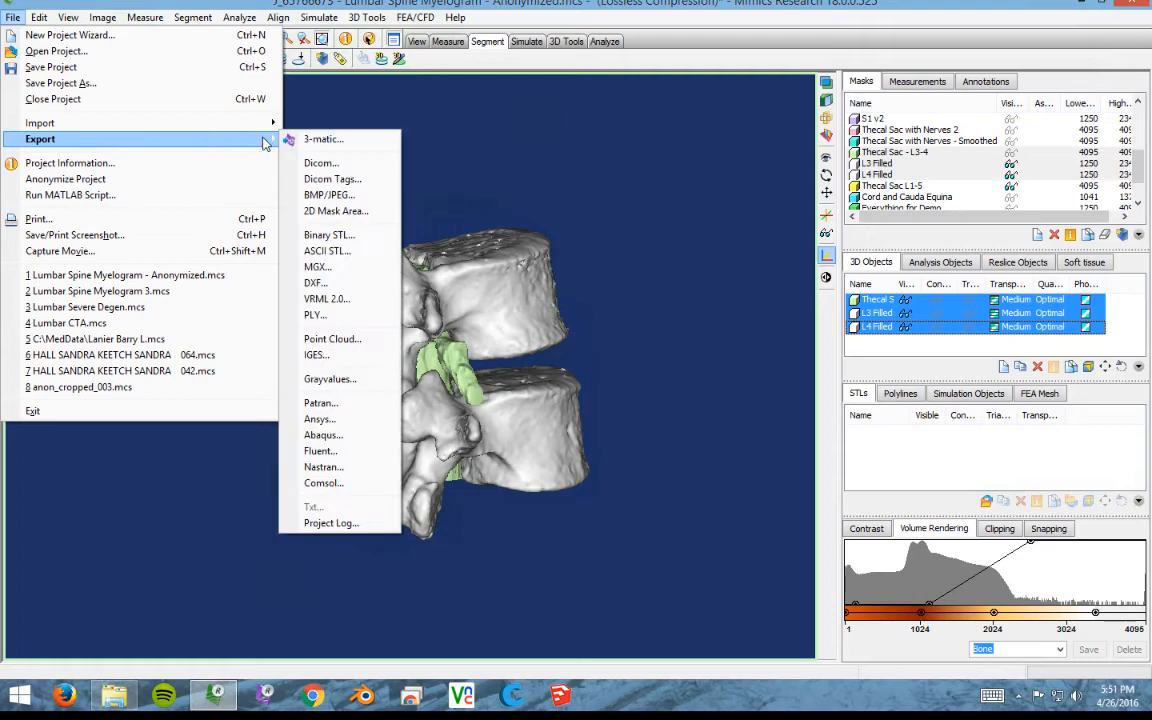
{"action": "left_click", "coordinate": [322, 141]}
{"action": "left_click_drag", "start_coordinate": [690, 387], "coordinate": [323, 132]}
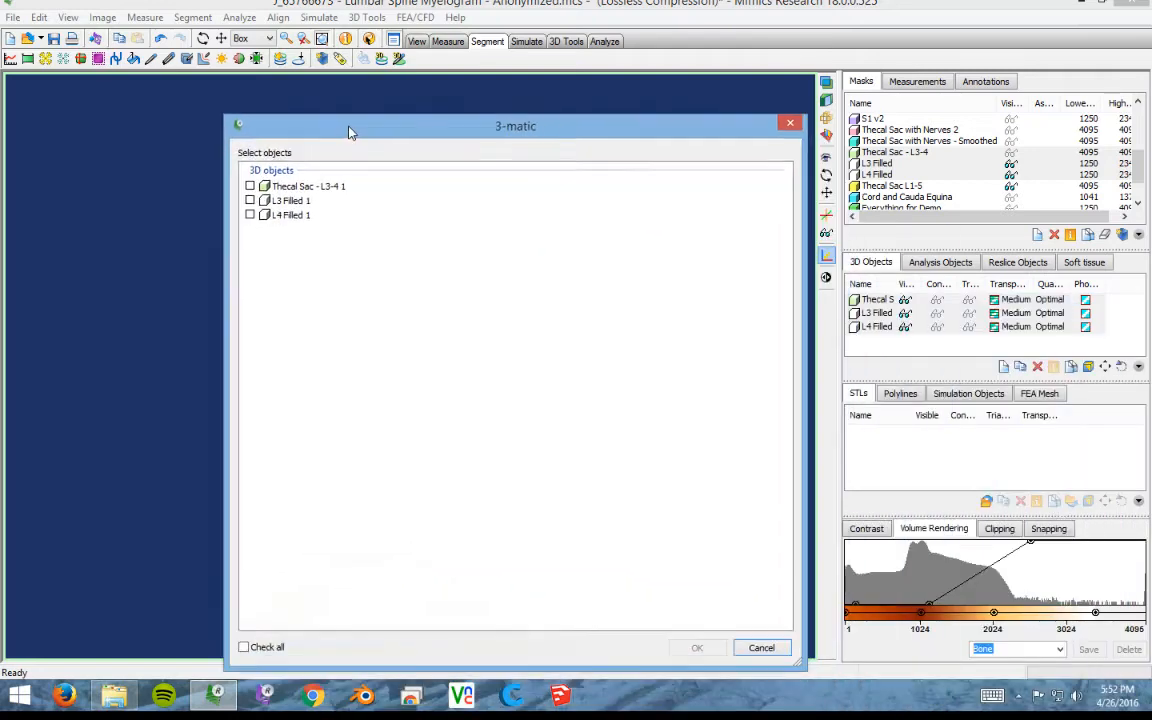
{"action": "left_click", "coordinate": [250, 185]}
{"action": "left_click", "coordinate": [250, 199]}
{"action": "left_click", "coordinate": [250, 214]}
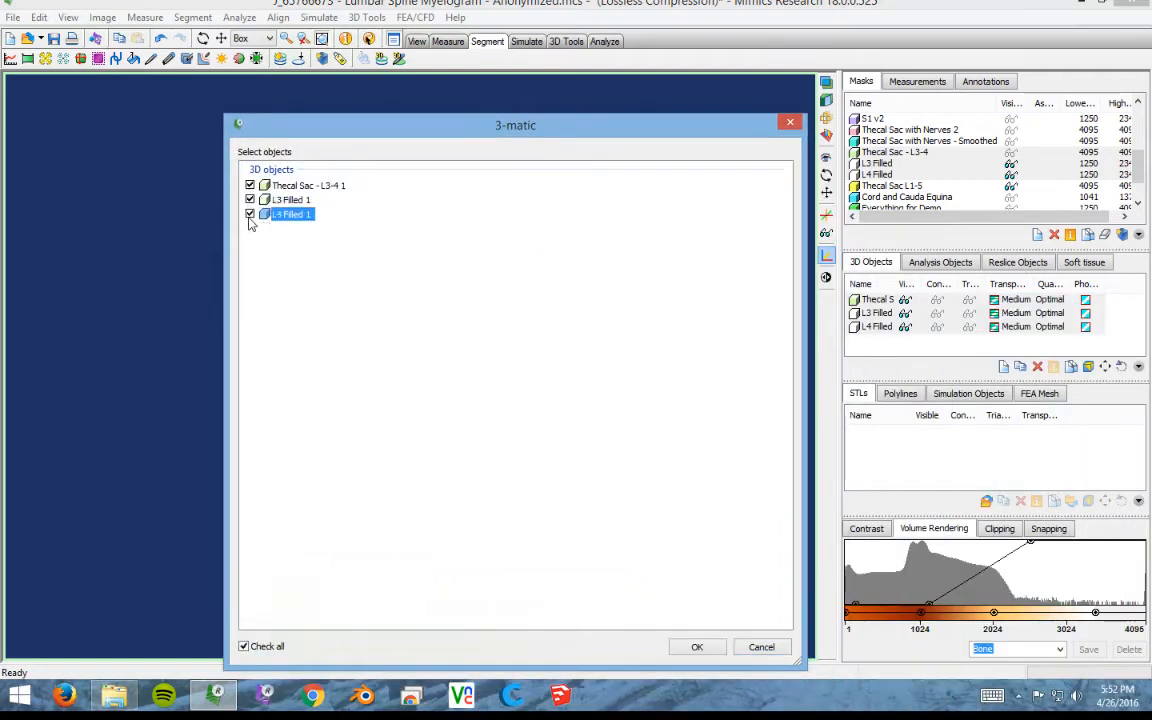
{"action": "left_click", "coordinate": [698, 647]}
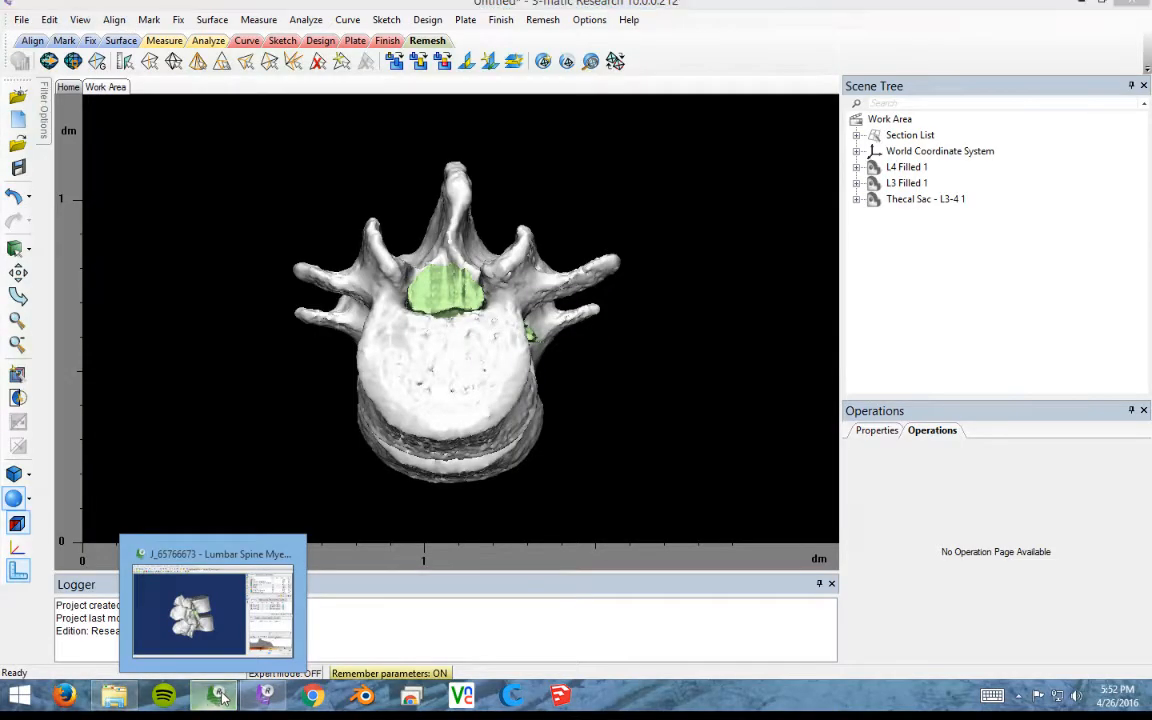
- Switch back to Mimics and close it without saving changes to the lumbar spine myelogram project
{"action": "left_click", "coordinate": [220, 697]}
{"action": "left_click", "coordinate": [1135, 4]}
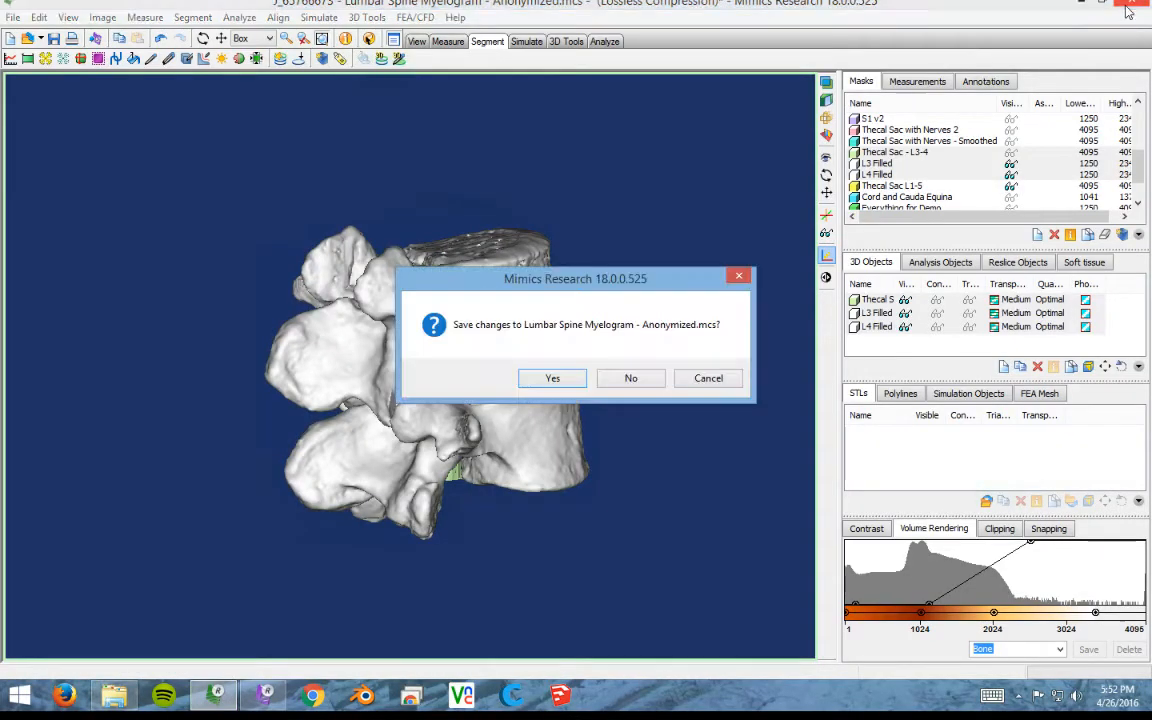
{"action": "left_click", "coordinate": [609, 378]}
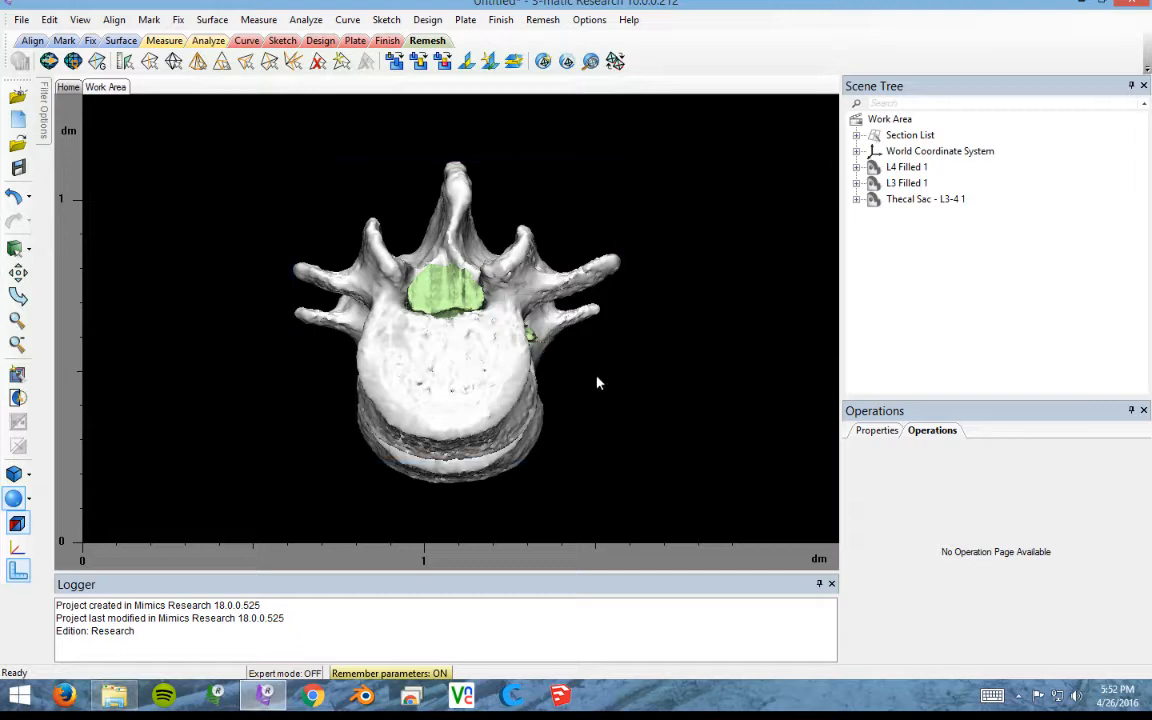
- Examine the exported L3 and L4 vertebrae and thecal sac from several sides and at different magnifications
{"action": "right_click_drag", "start_coordinate": [630, 427], "coordinate": [573, 278]}
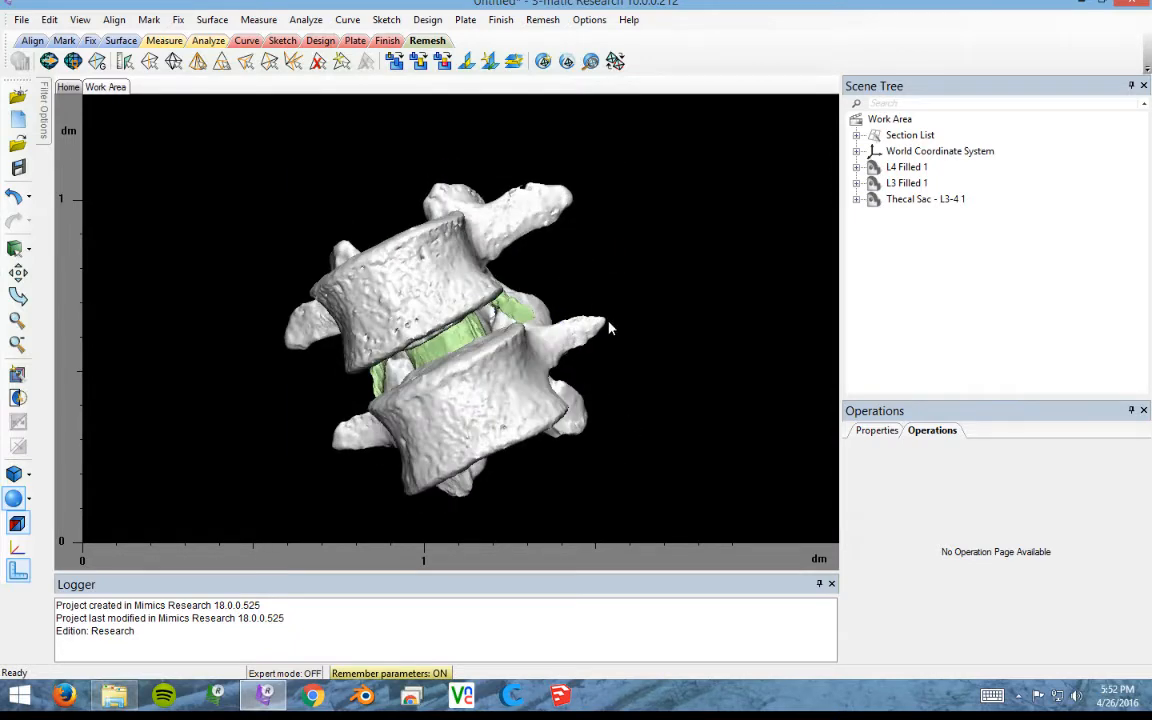
{"action": "right_click_drag", "start_coordinate": [615, 378], "coordinate": [597, 440]}
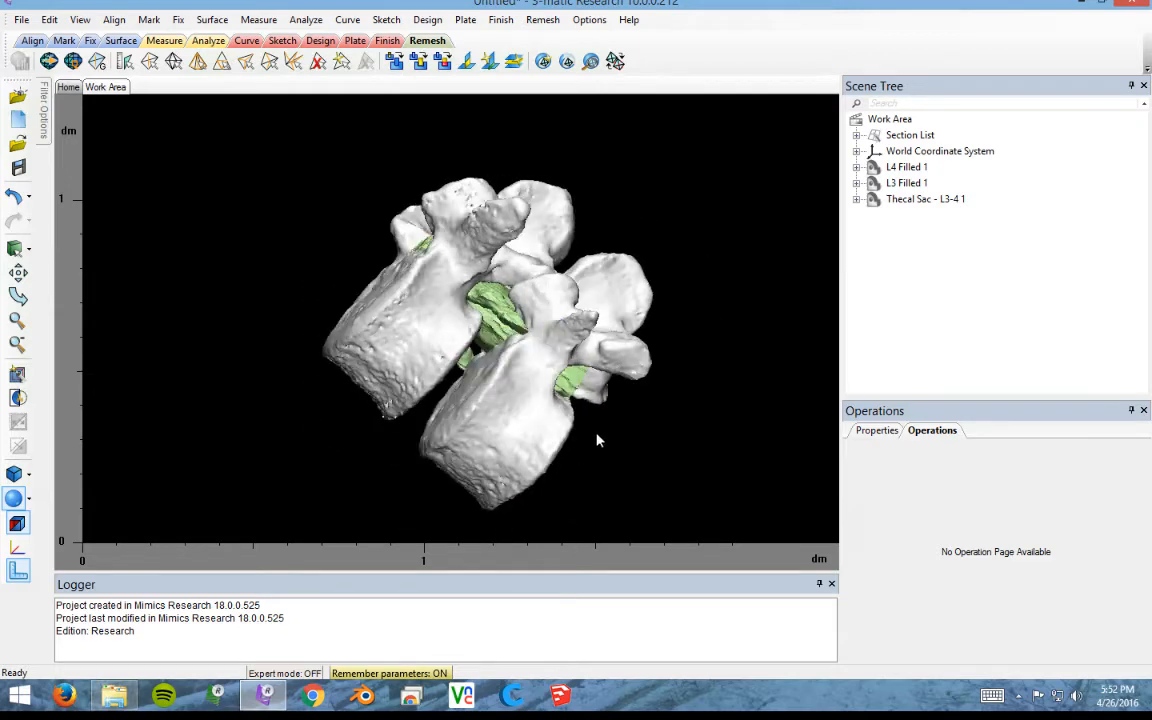
{"action": "right_click_drag", "start_coordinate": [801, 198], "coordinate": [751, 445]}
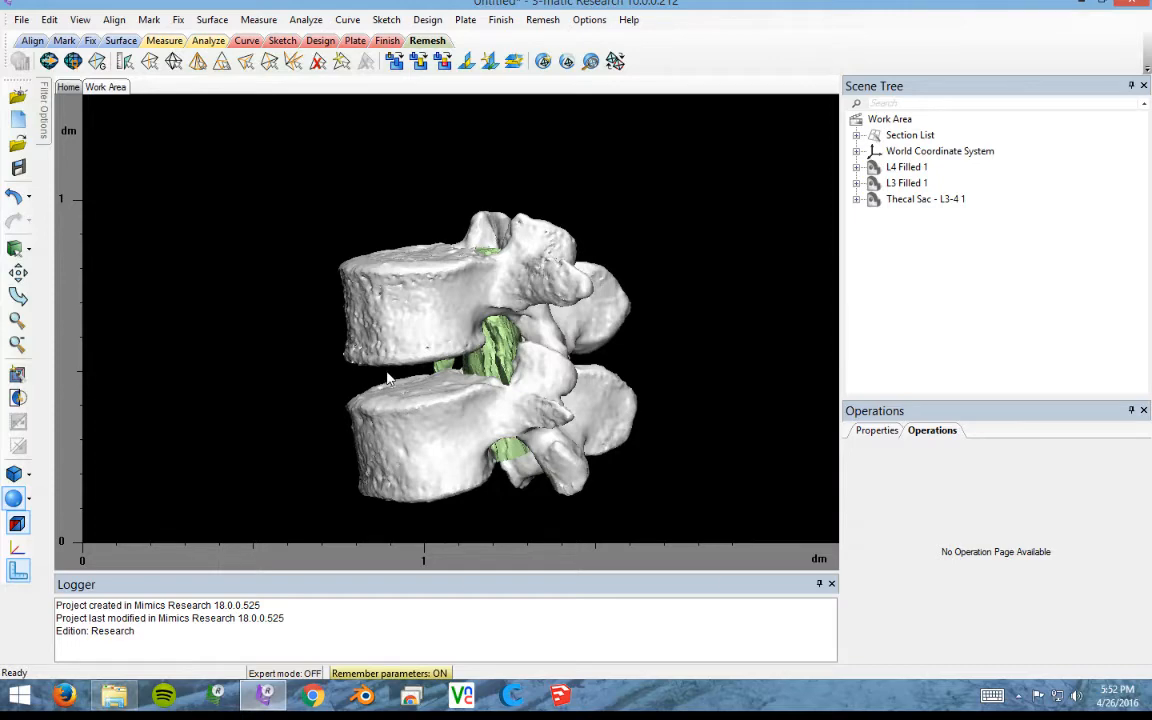
{"action": "scroll", "coordinate": [388, 378], "scroll_direction": "down", "scroll_amount": 5}
{"action": "scroll", "coordinate": [388, 378], "scroll_direction": "up", "scroll_amount": 4}
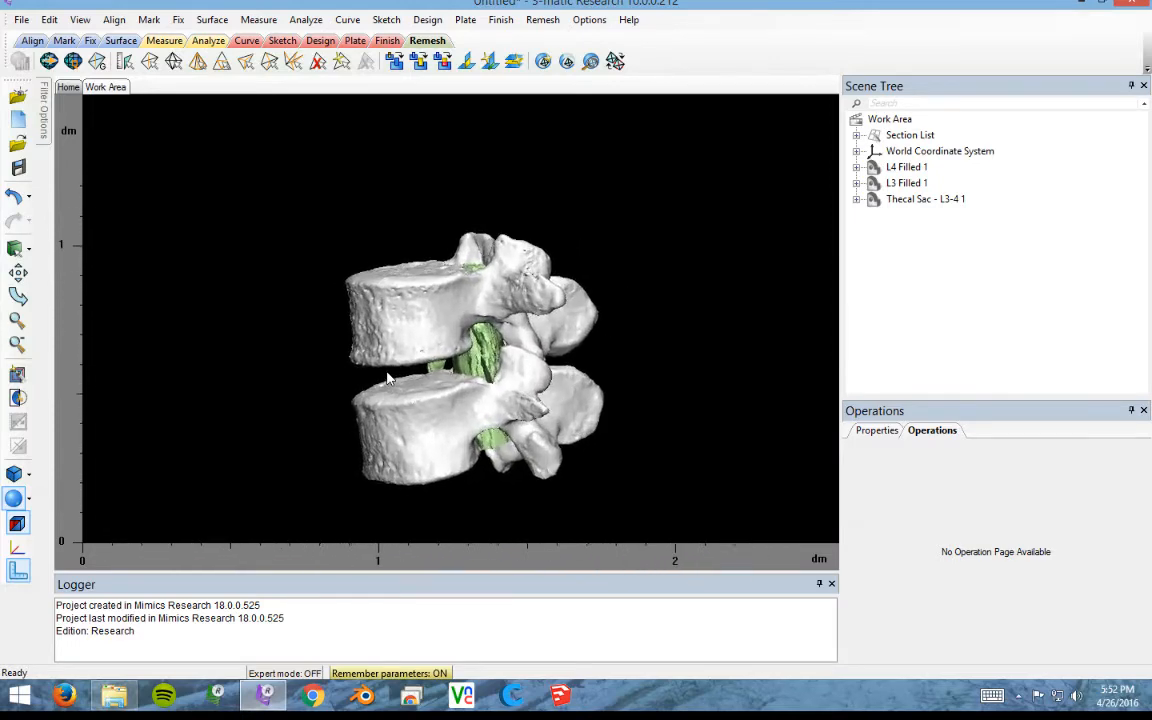
{"action": "scroll", "coordinate": [388, 378], "scroll_direction": "up", "scroll_amount": 5}
{"action": "scroll", "coordinate": [388, 378], "scroll_direction": "down", "scroll_amount": 4}
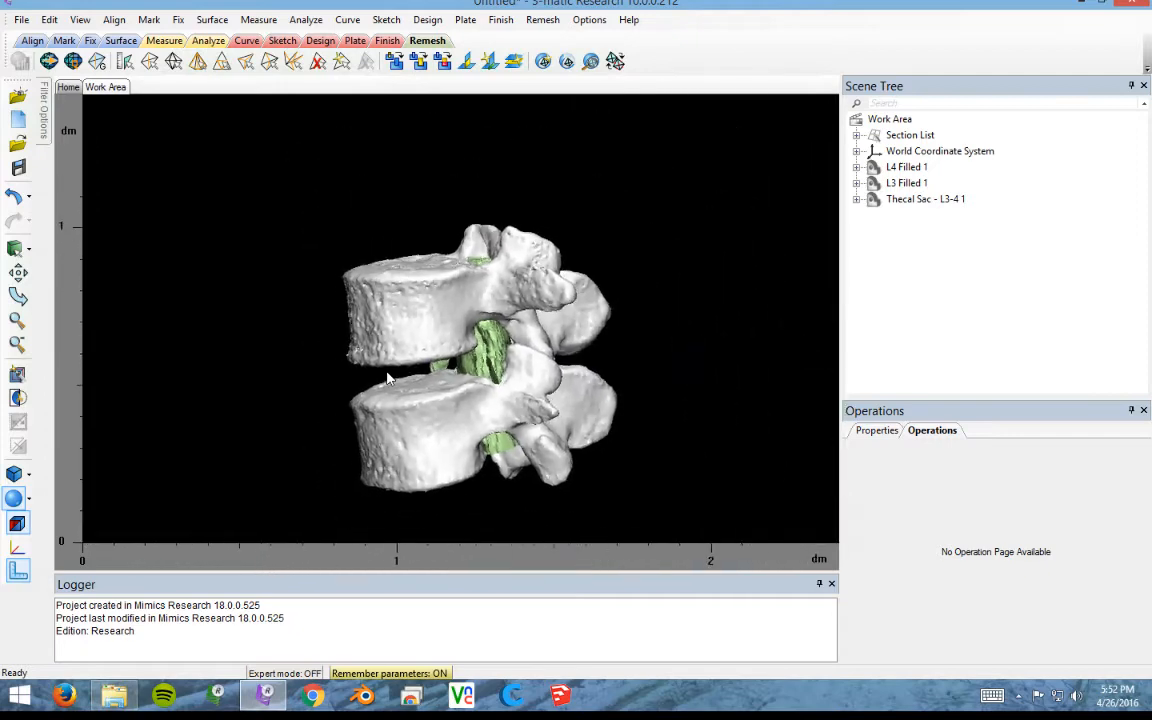
{"action": "scroll", "coordinate": [388, 378], "scroll_direction": "up", "scroll_amount": 2}
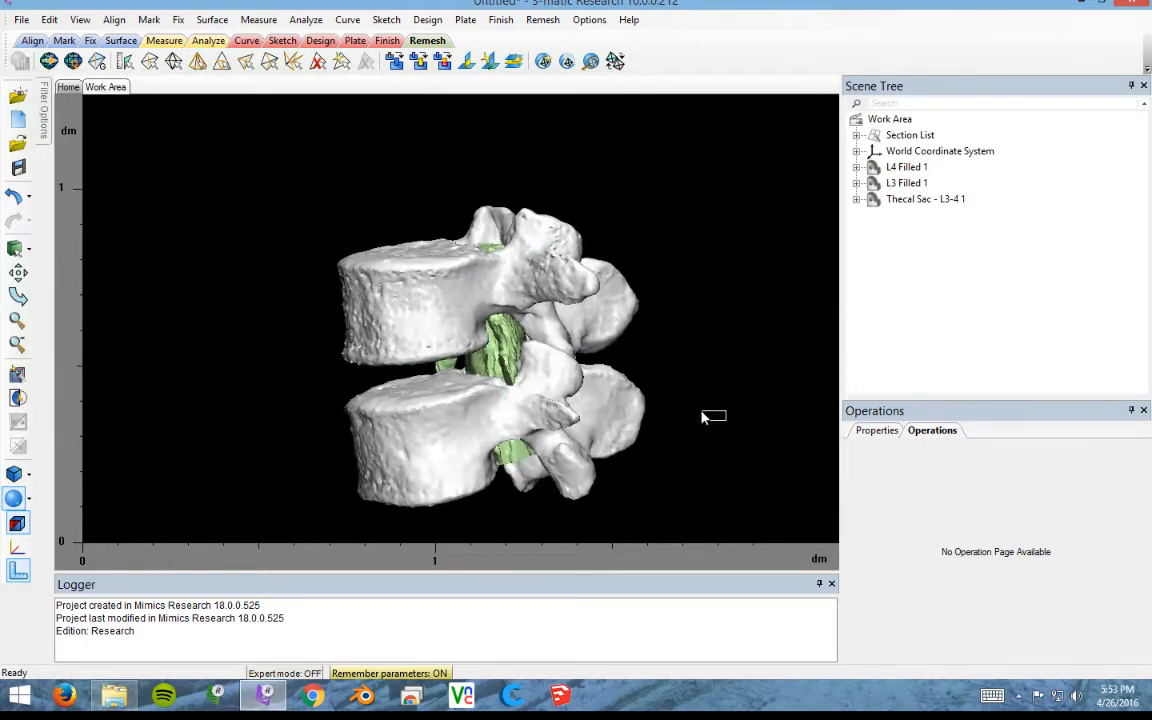
{"action": "middle_click_drag", "start_coordinate": [685, 435], "coordinate": [628, 392]}
{"action": "right_click_drag", "start_coordinate": [628, 392], "coordinate": [692, 219]}
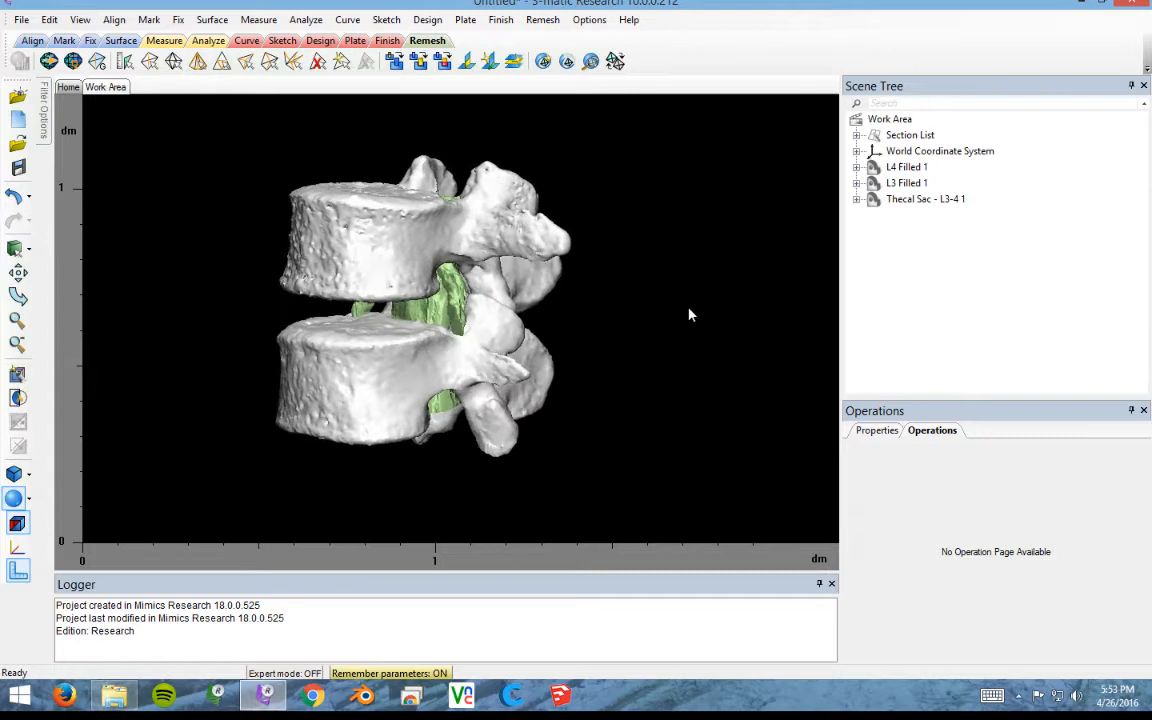
{"action": "right_click_drag", "start_coordinate": [662, 320], "coordinate": [743, 353], "text": "ctrl"}
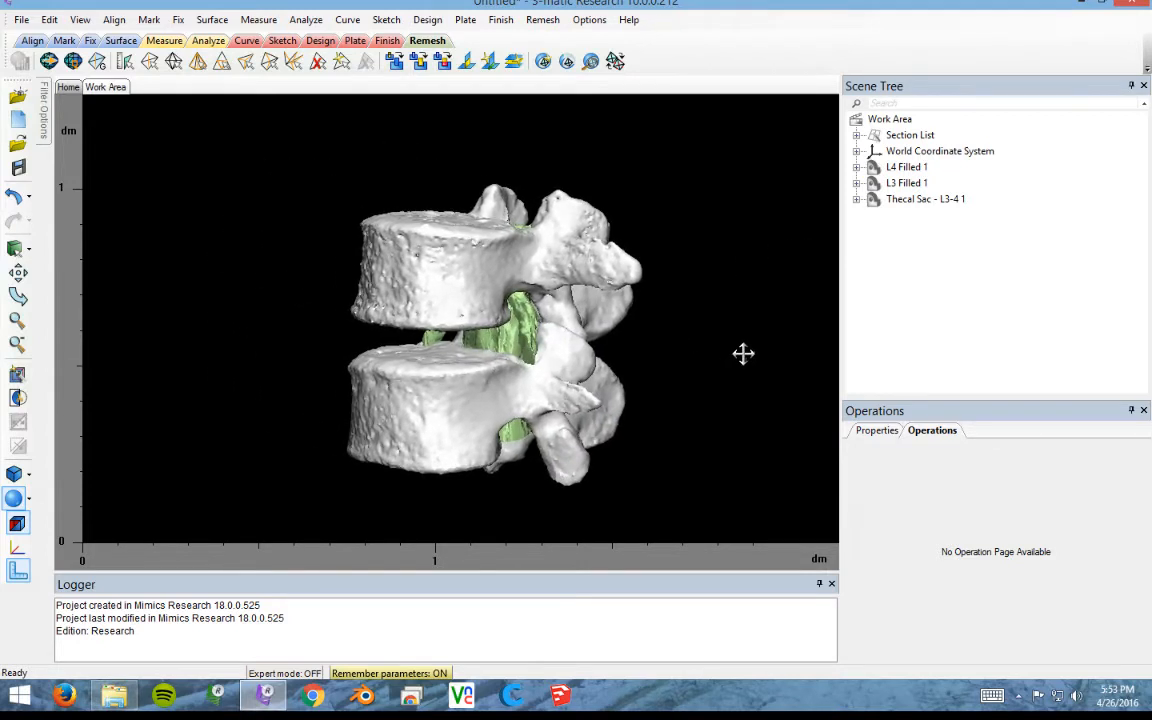
{"action": "scroll", "coordinate": [535, 378], "scroll_direction": "down", "scroll_amount": 3}
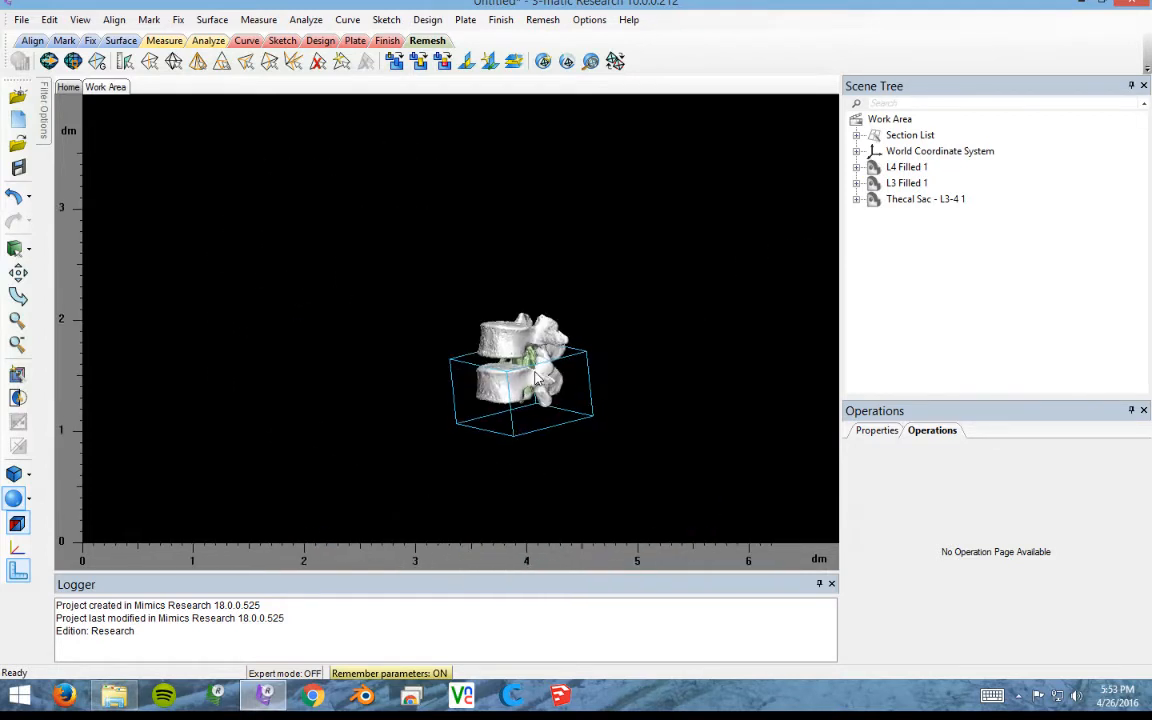
{"action": "scroll", "coordinate": [535, 378], "scroll_direction": "up", "scroll_amount": 8}
{"action": "scroll", "coordinate": [535, 378], "scroll_direction": "down", "scroll_amount": 7}
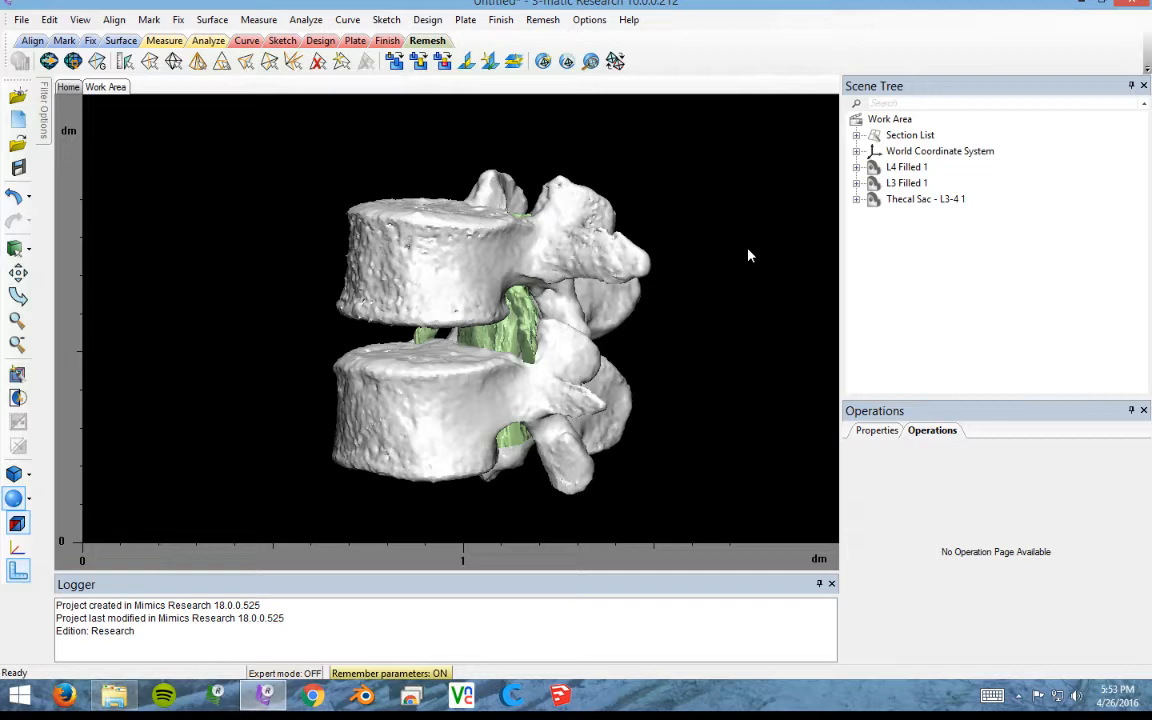
- Hide the L3 Filled 1 object to expose the thecal sac, and show it again
{"action": "left_click", "coordinate": [905, 168]}
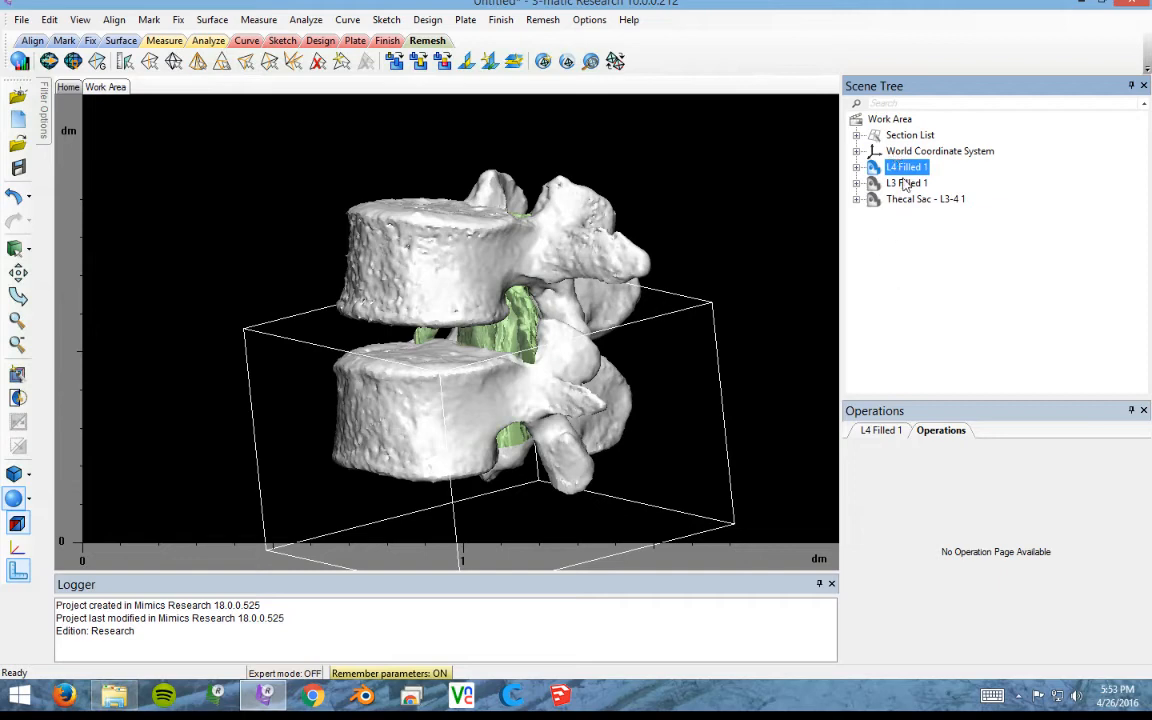
{"action": "left_click", "coordinate": [905, 184]}
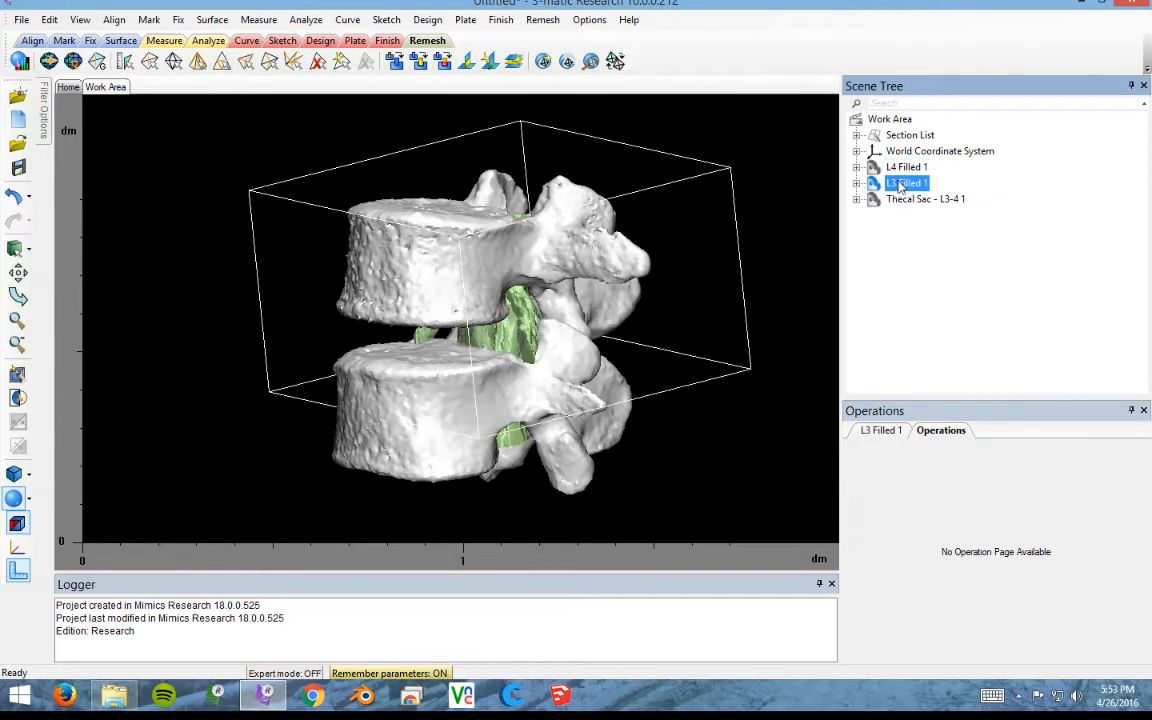
{"action": "right_click", "coordinate": [902, 187]}
{"action": "left_click", "coordinate": [946, 246]}
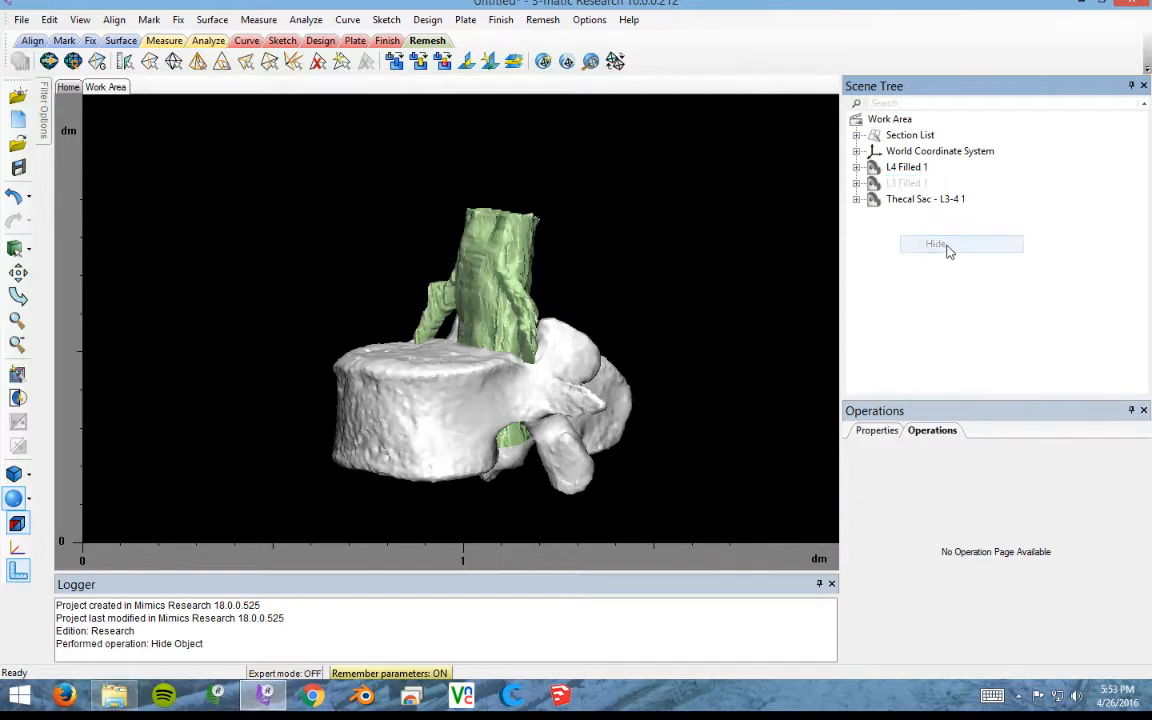
{"action": "right_click", "coordinate": [904, 187]}
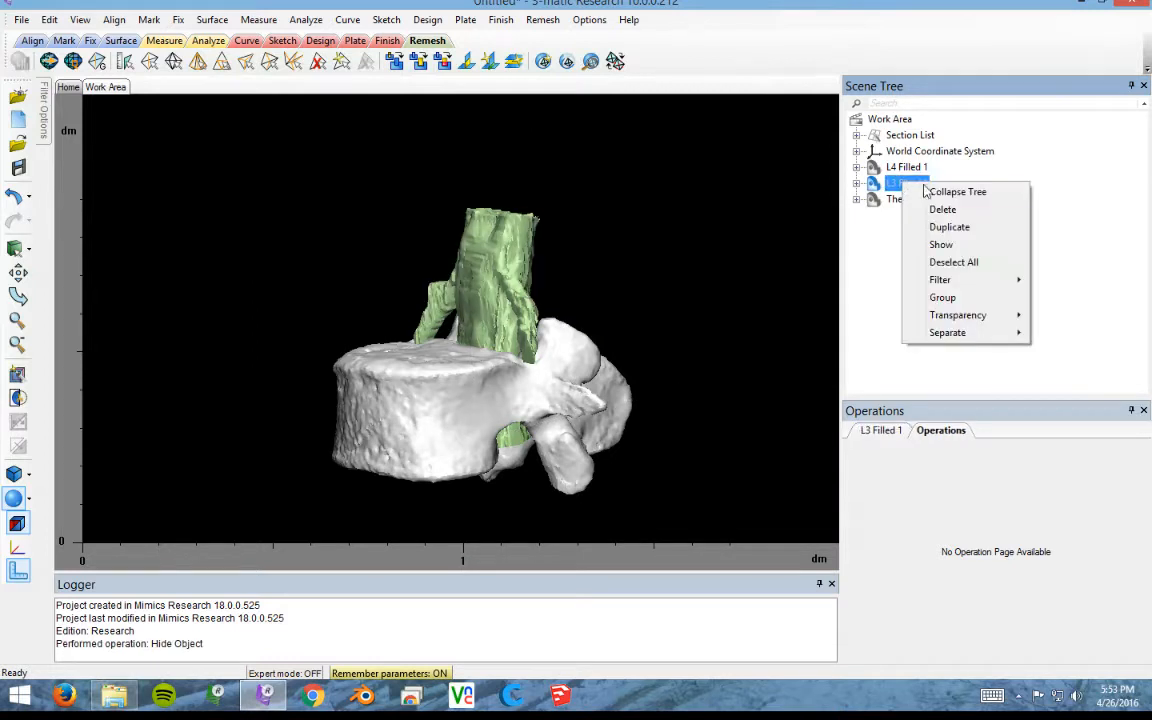
{"action": "left_click", "coordinate": [944, 245]}
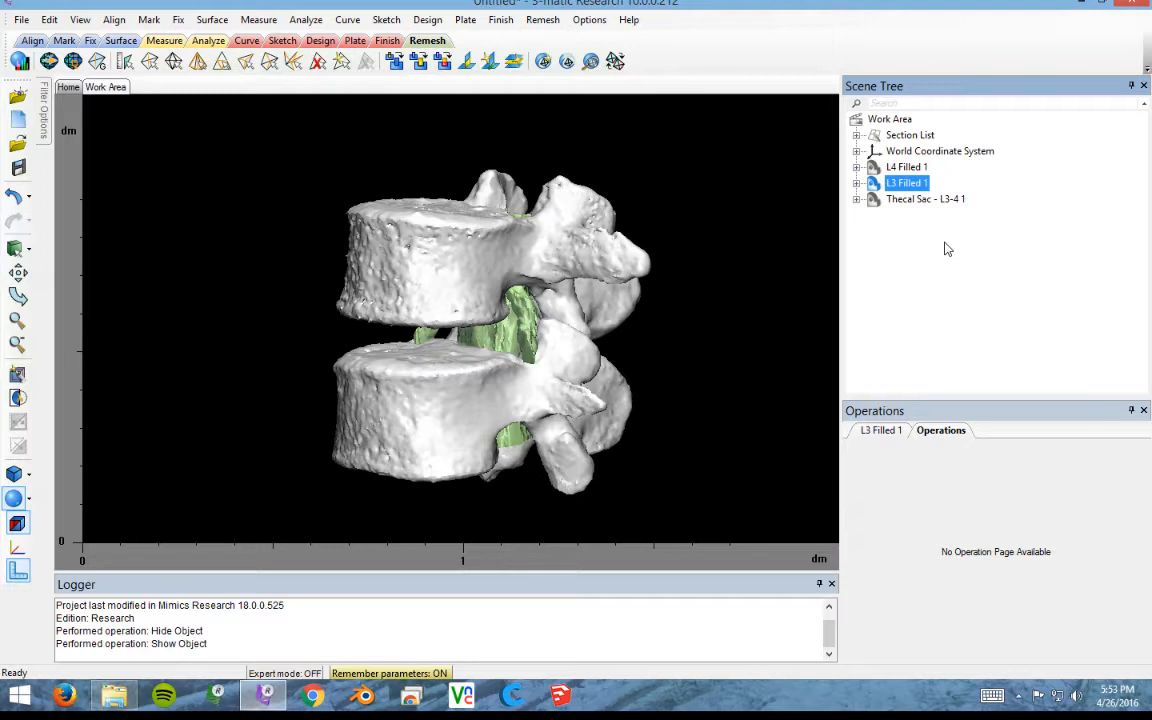
- Set the L3 Filled 1 object's transparency to Medium and inspect the thecal sac through it from several sides
{"action": "right_click", "coordinate": [908, 188]}
{"action": "mouse_move", "coordinate": [966, 324]}
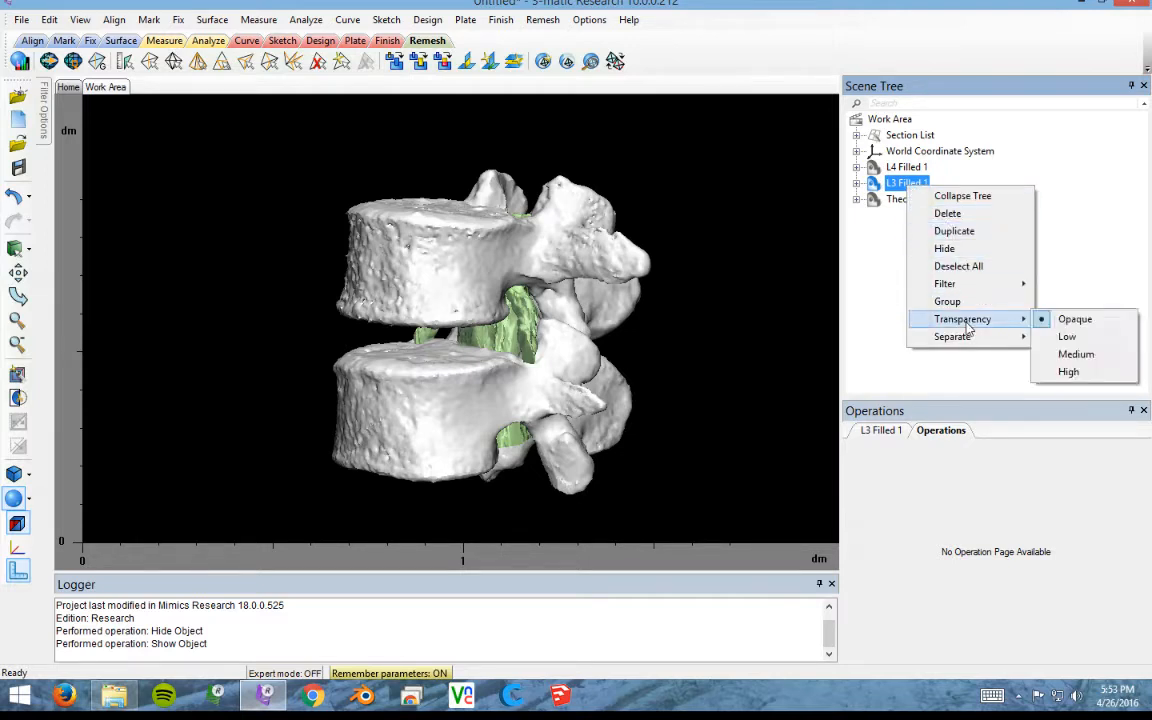
{"action": "left_click", "coordinate": [1092, 355]}
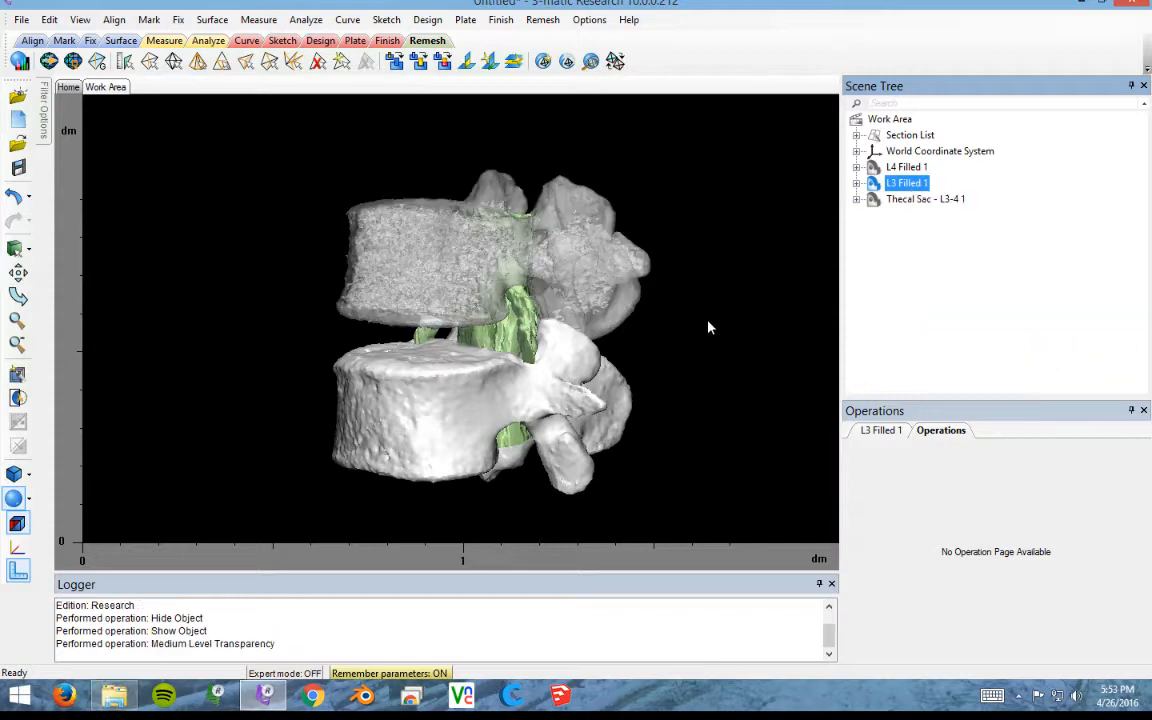
{"action": "right_click_drag", "start_coordinate": [708, 328], "coordinate": [600, 315]}
{"action": "middle_click_drag", "start_coordinate": [600, 315], "coordinate": [544, 329]}
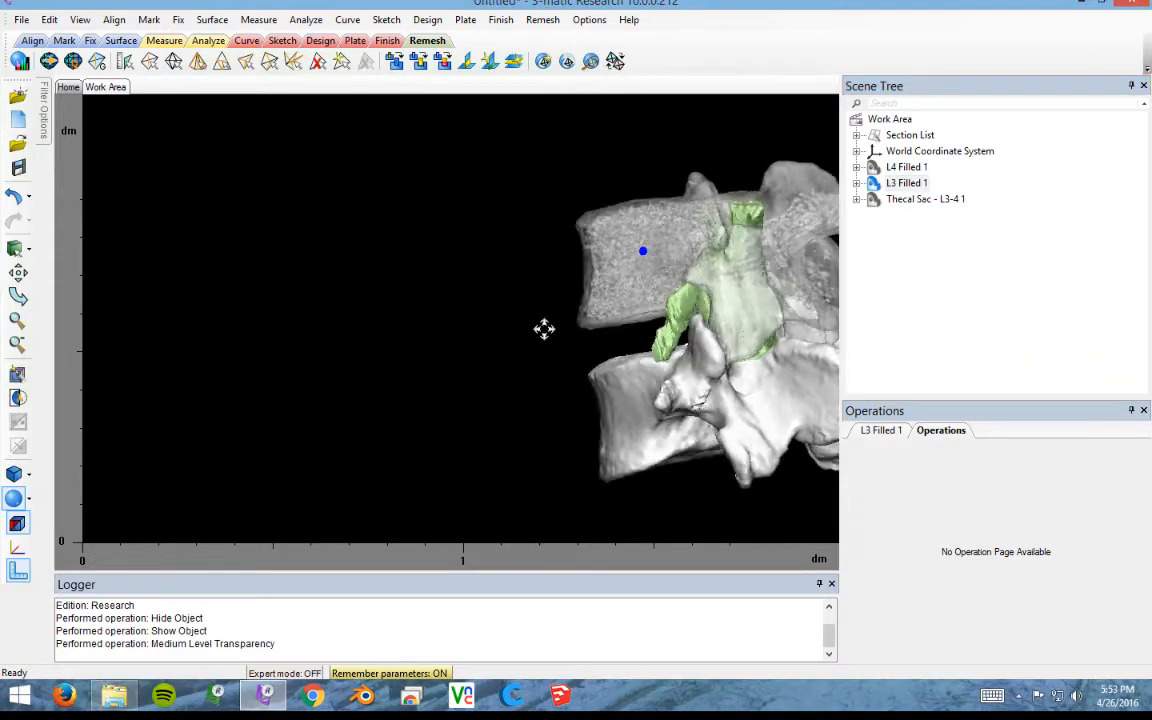
{"action": "right_click_drag", "start_coordinate": [544, 329], "coordinate": [615, 404]}
{"action": "middle_click_drag", "start_coordinate": [615, 404], "coordinate": [424, 417]}
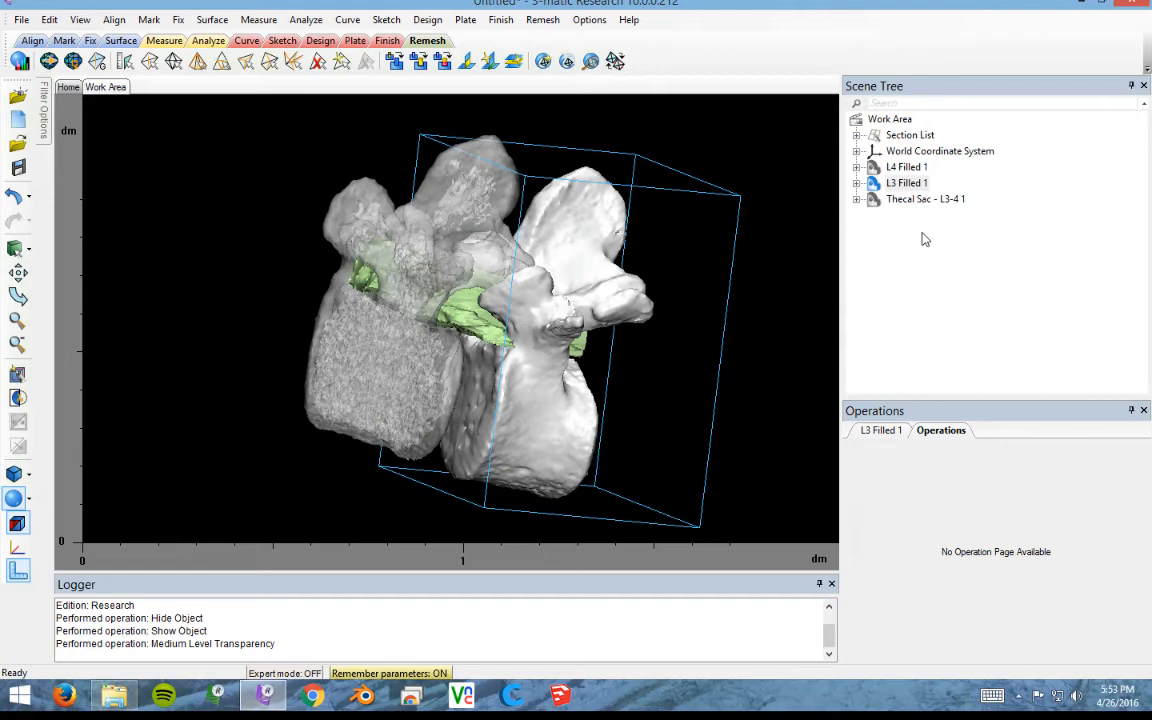
- Set the L3 Filled 1 object's transparency back to Opaque
{"action": "right_click", "coordinate": [900, 187]}
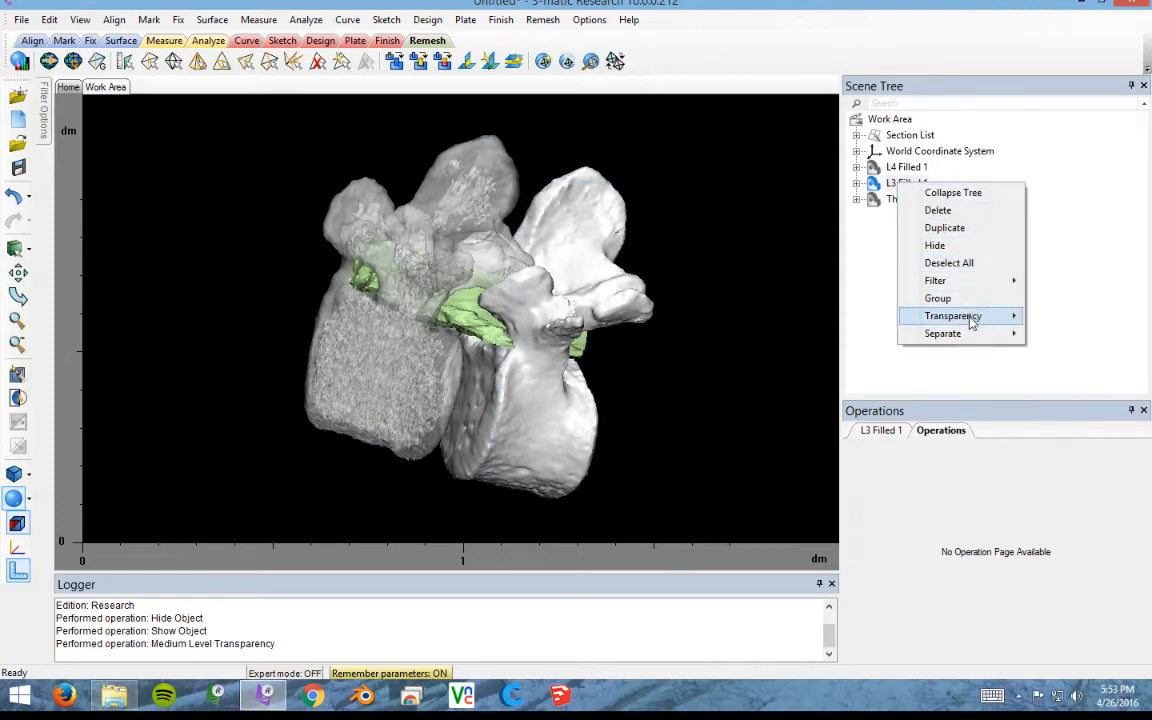
{"action": "mouse_move", "coordinate": [971, 322]}
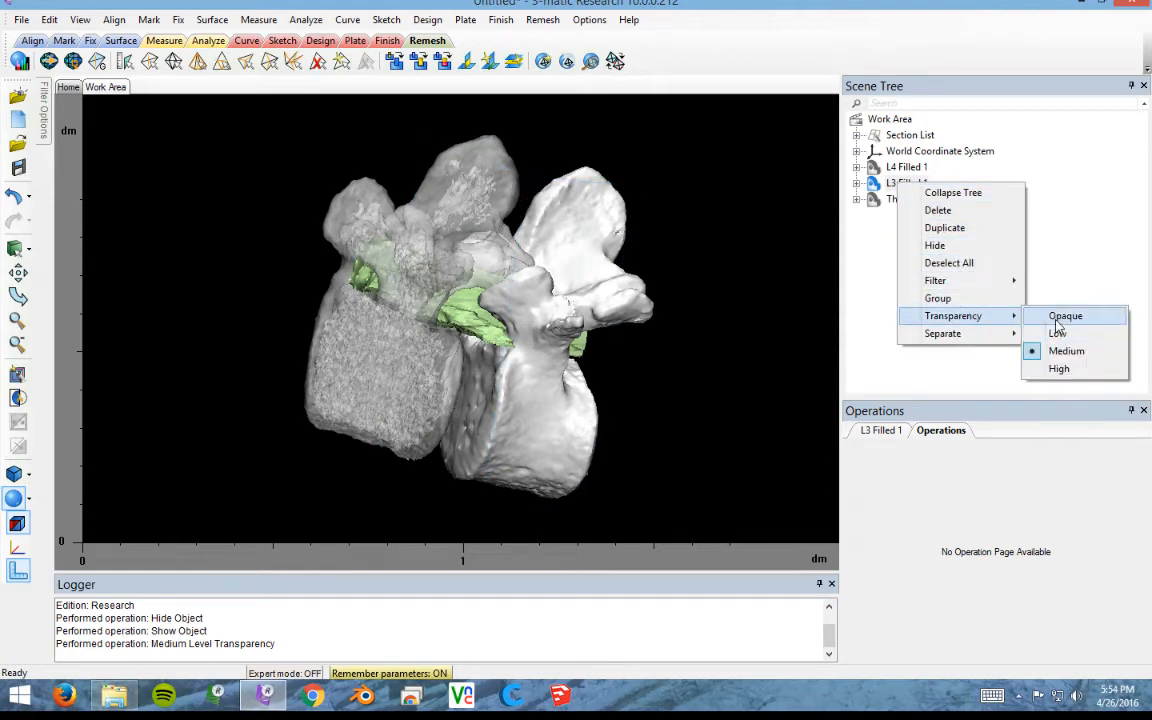
{"action": "left_click", "coordinate": [1062, 315]}
{"action": "left_click", "coordinate": [538, 430]}
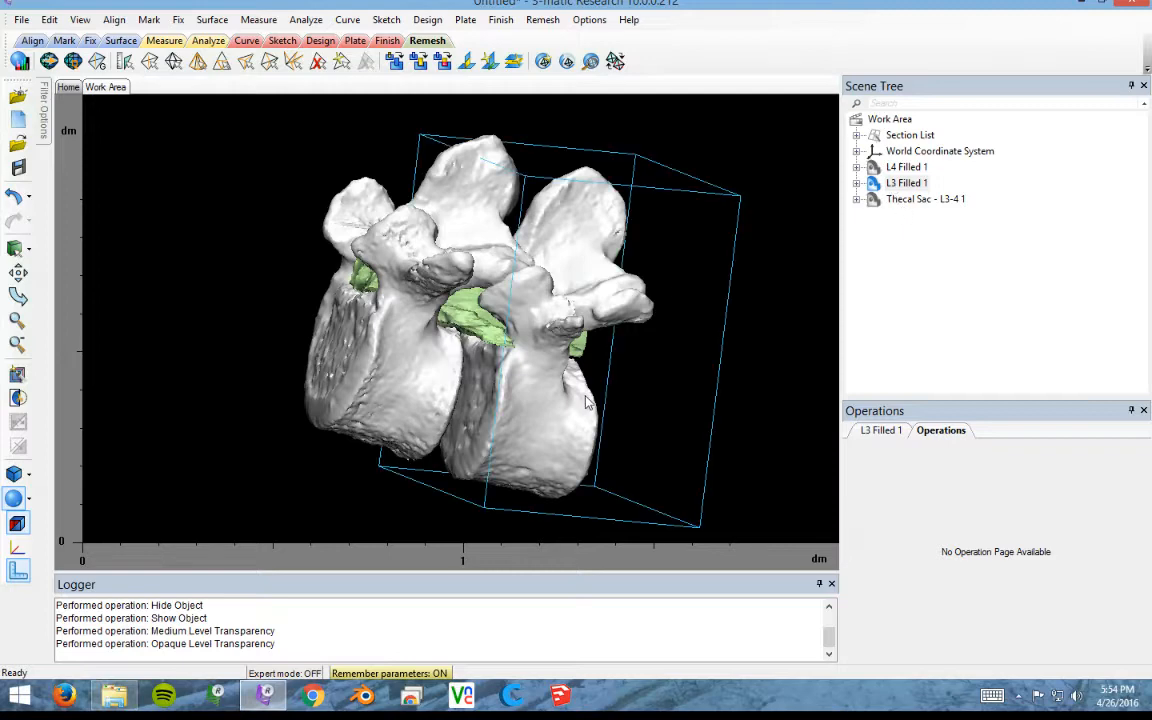
- Examine the surface roughness of the L3 and L4 vertebrae from the side and the front
{"action": "right_click_drag", "start_coordinate": [677, 285], "coordinate": [635, 339]}
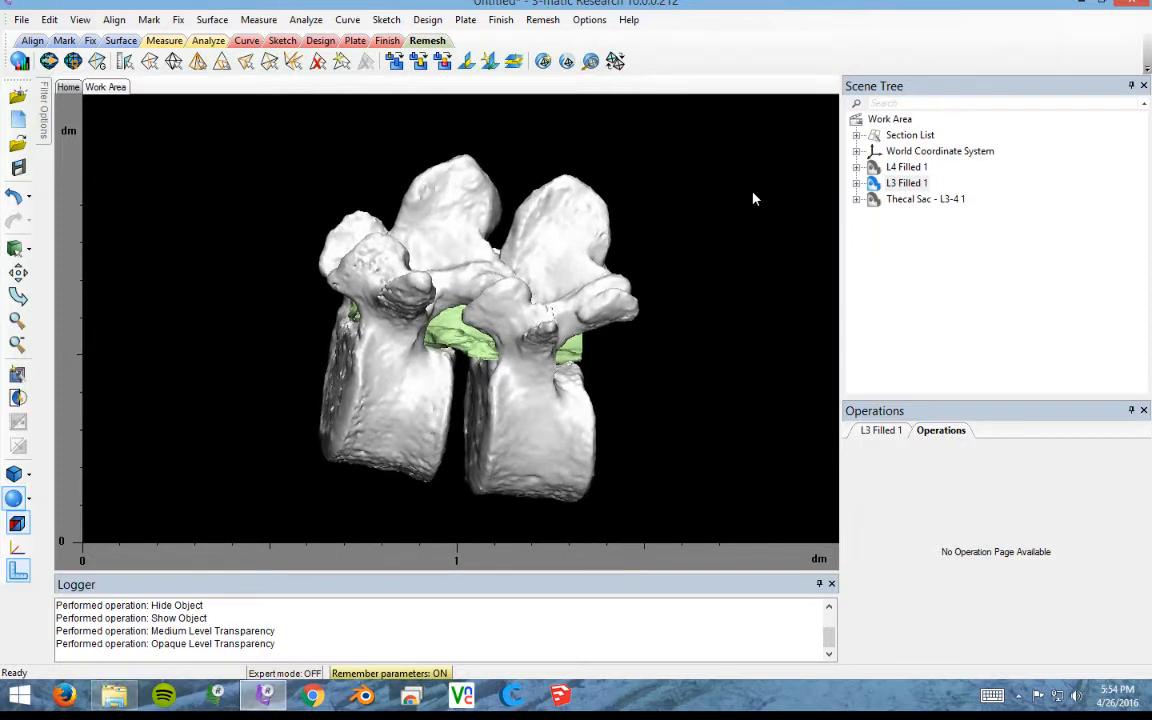
{"action": "right_click_drag", "start_coordinate": [770, 181], "coordinate": [748, 481]}
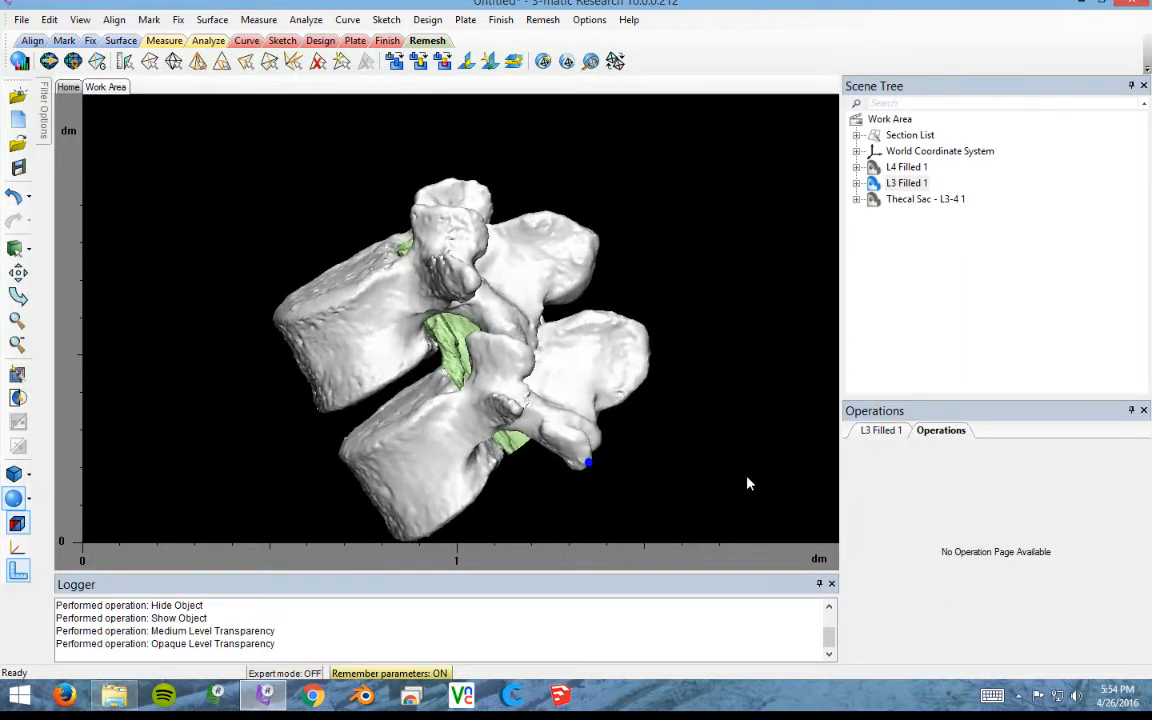
{"action": "right_click_drag", "start_coordinate": [753, 275], "coordinate": [748, 421]}
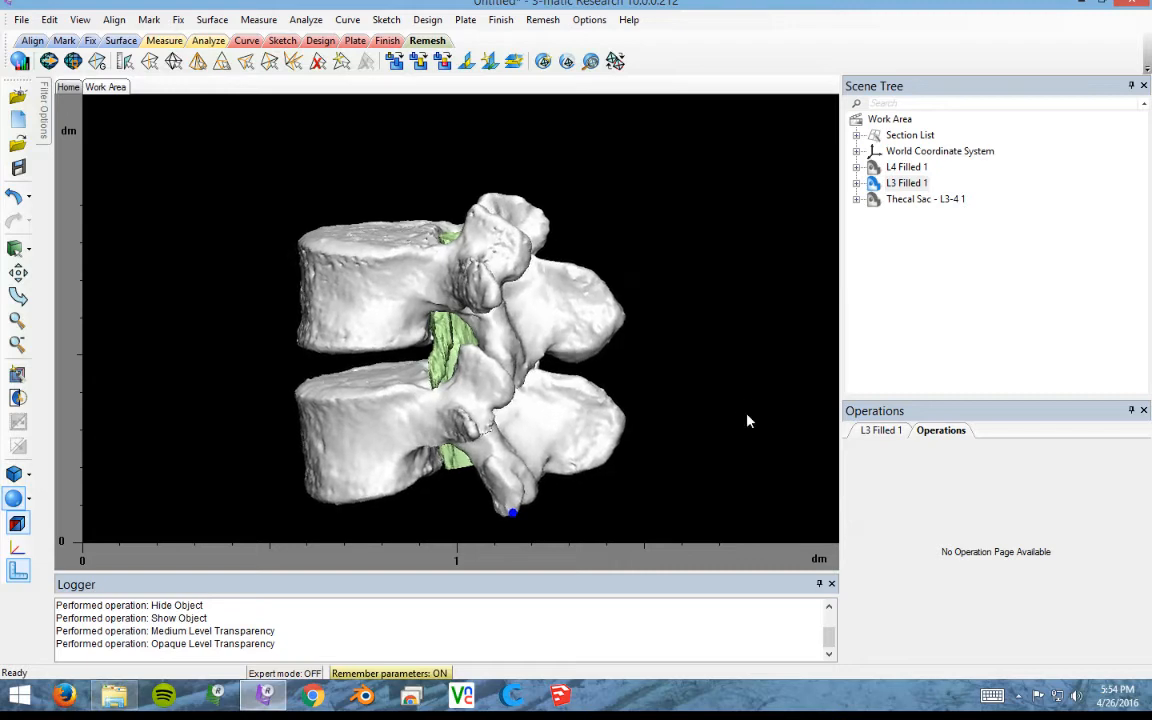
{"action": "mouse_move", "coordinate": [512, 393]}
{"action": "right_mouse_down"}
{"action": "mouse_move", "coordinate": [527, 391]}
{"action": "mouse_move", "coordinate": [518, 332]}
{"action": "mouse_move", "coordinate": [519, 386]}
{"action": "right_mouse_up"}
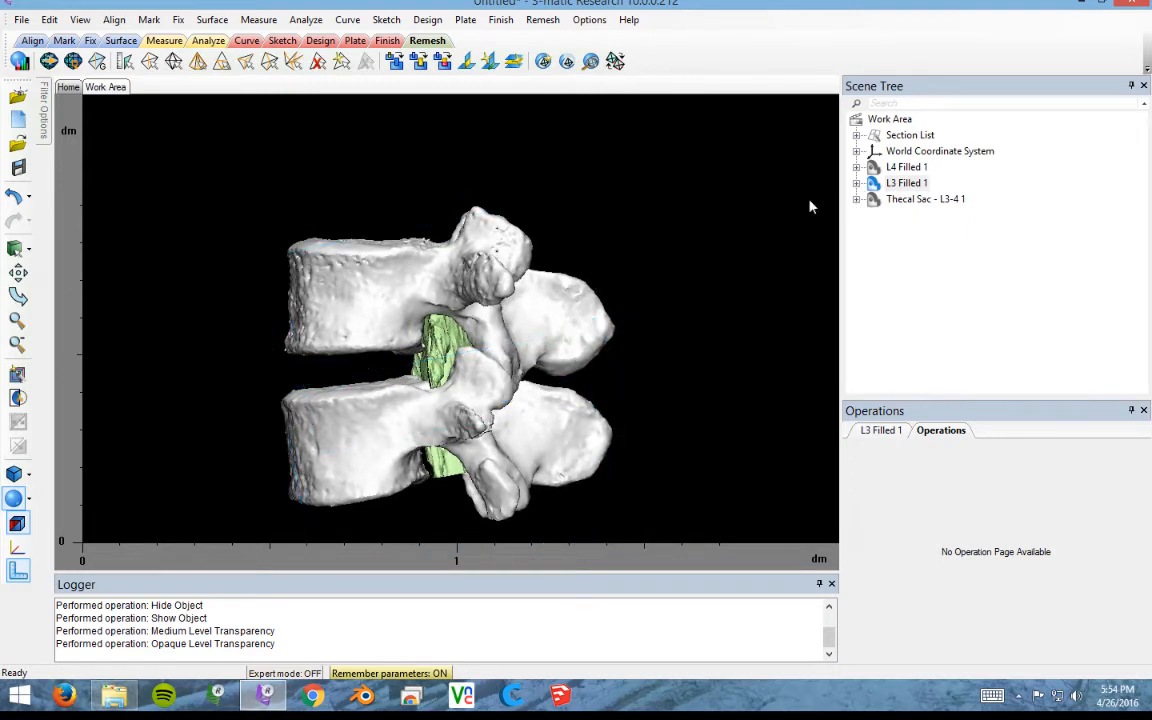
{"action": "left_click", "coordinate": [178, 20]}
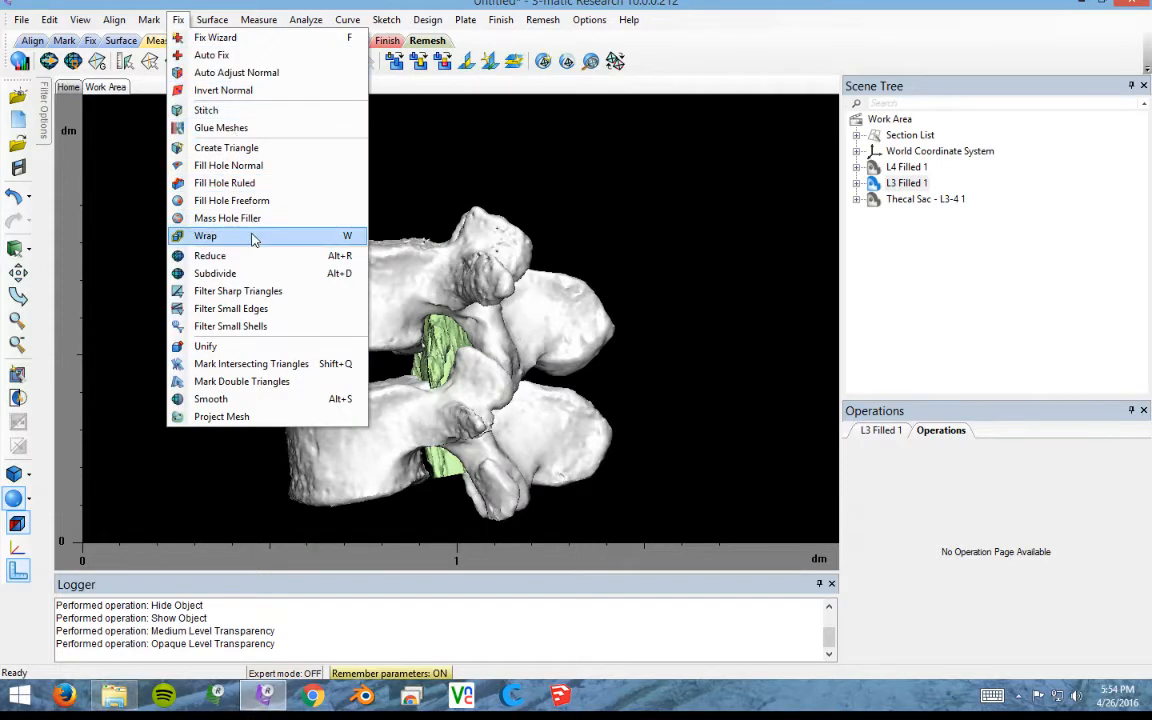
{"action": "right_click_drag", "start_coordinate": [519, 303], "coordinate": [592, 303]}
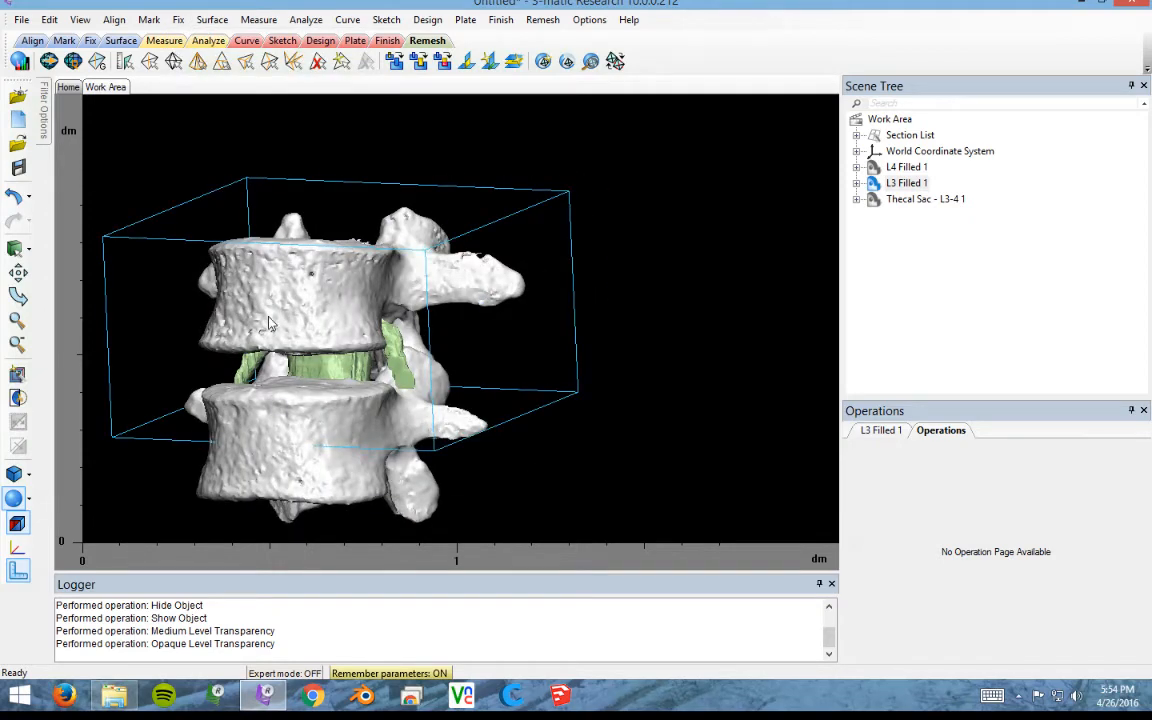
{"action": "right_click_drag", "start_coordinate": [268, 319], "coordinate": [257, 154]}
{"action": "left_click", "coordinate": [177, 20]}
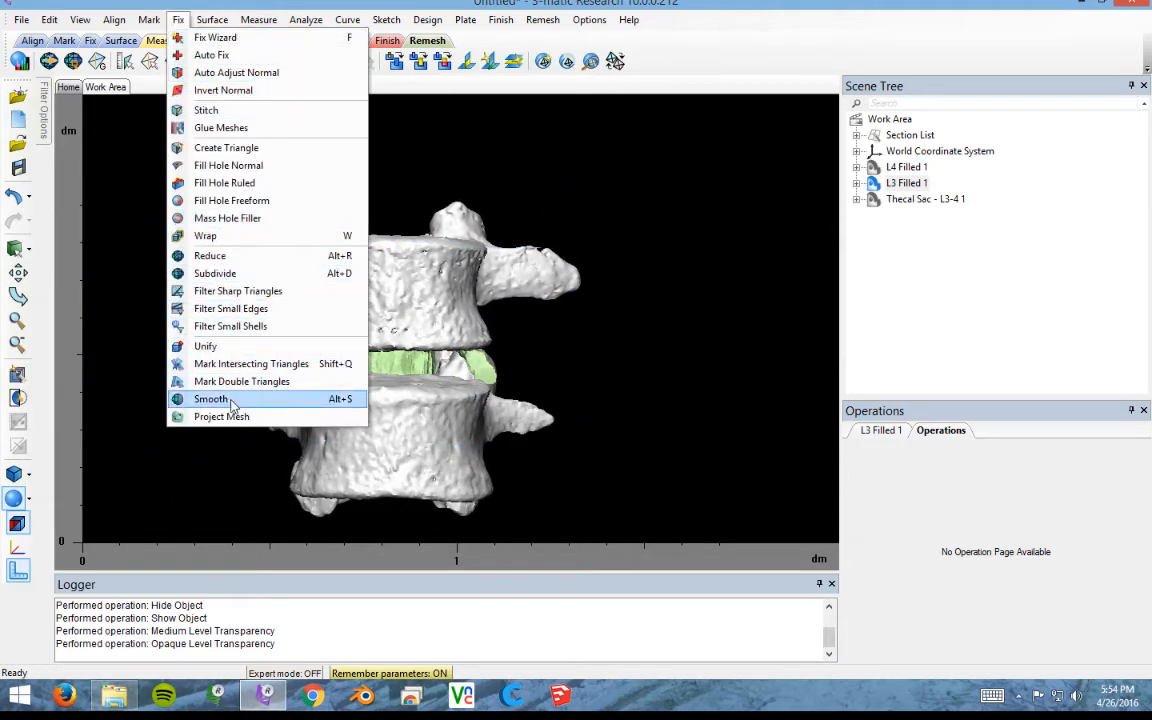
{"action": "right_click_drag", "start_coordinate": [385, 270], "coordinate": [300, 285]}
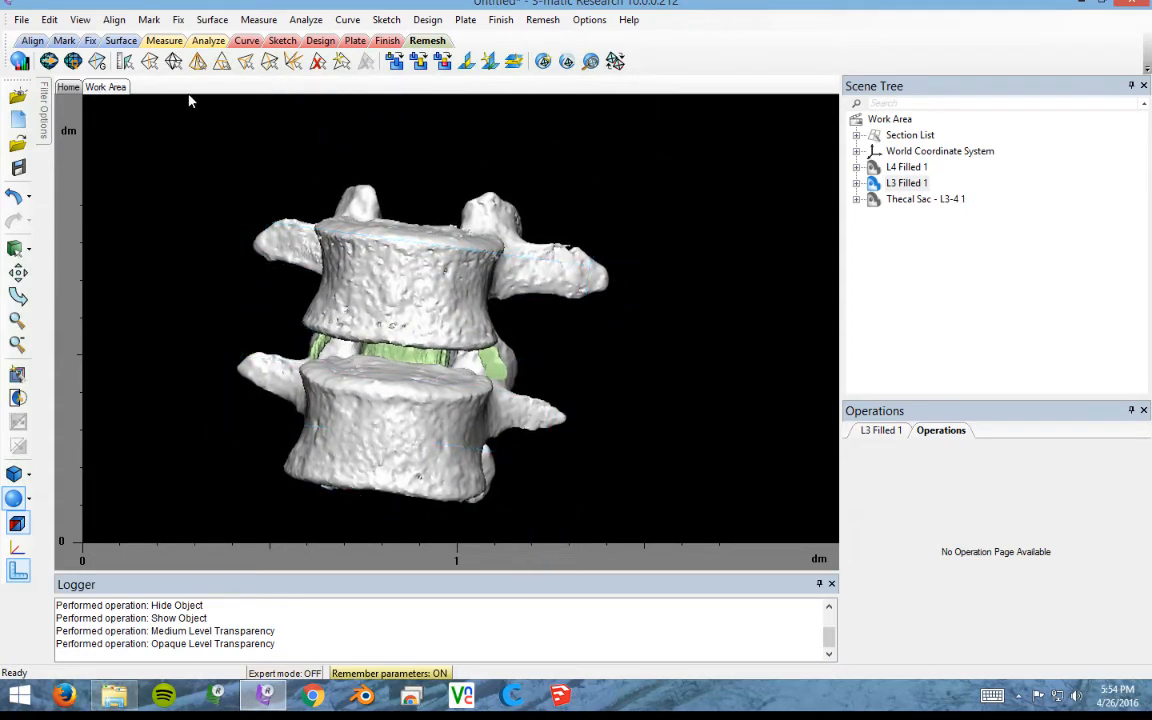
- Start a Smooth operation with L3 Filled 1, L4 Filled 1 and Thecal Sac - L3-4 1 as its entities
{"action": "left_click", "coordinate": [177, 19]}
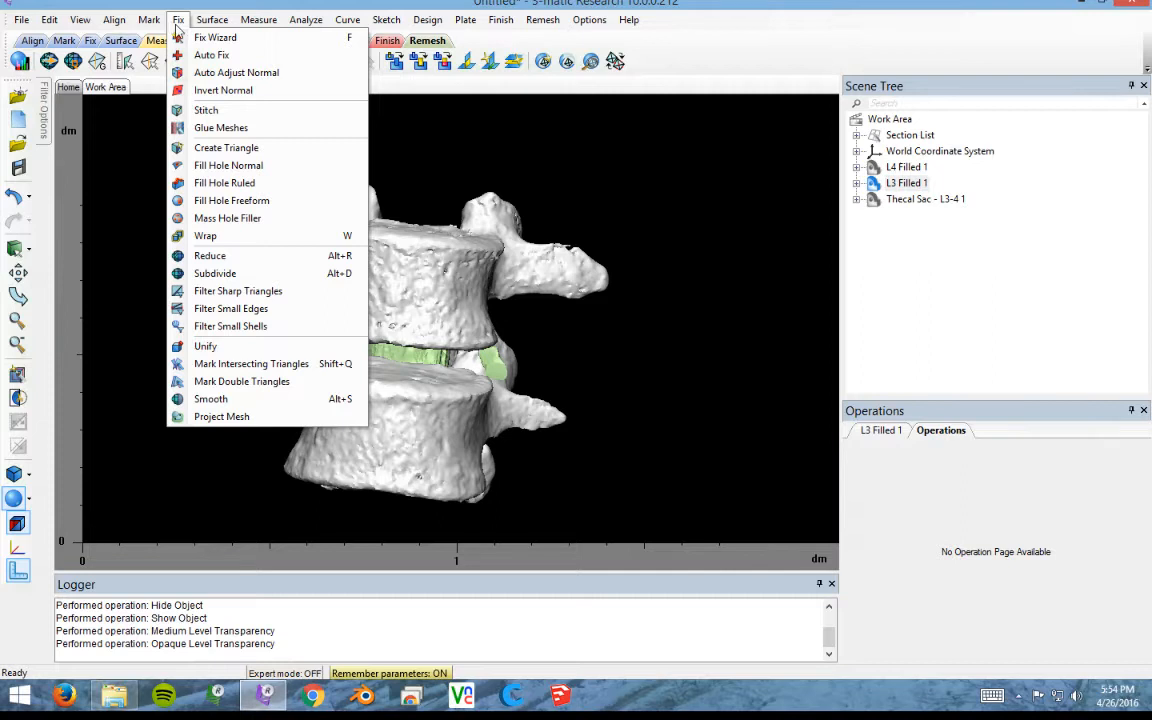
{"action": "left_click", "coordinate": [212, 399]}
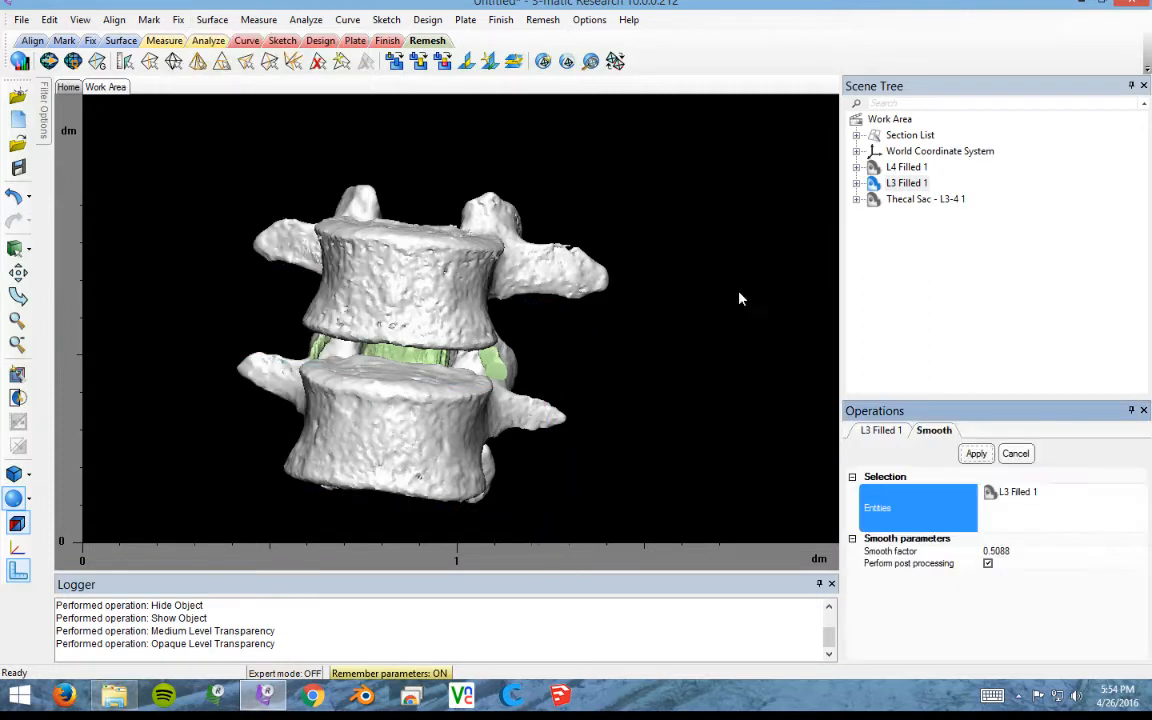
{"action": "left_click", "coordinate": [904, 168]}
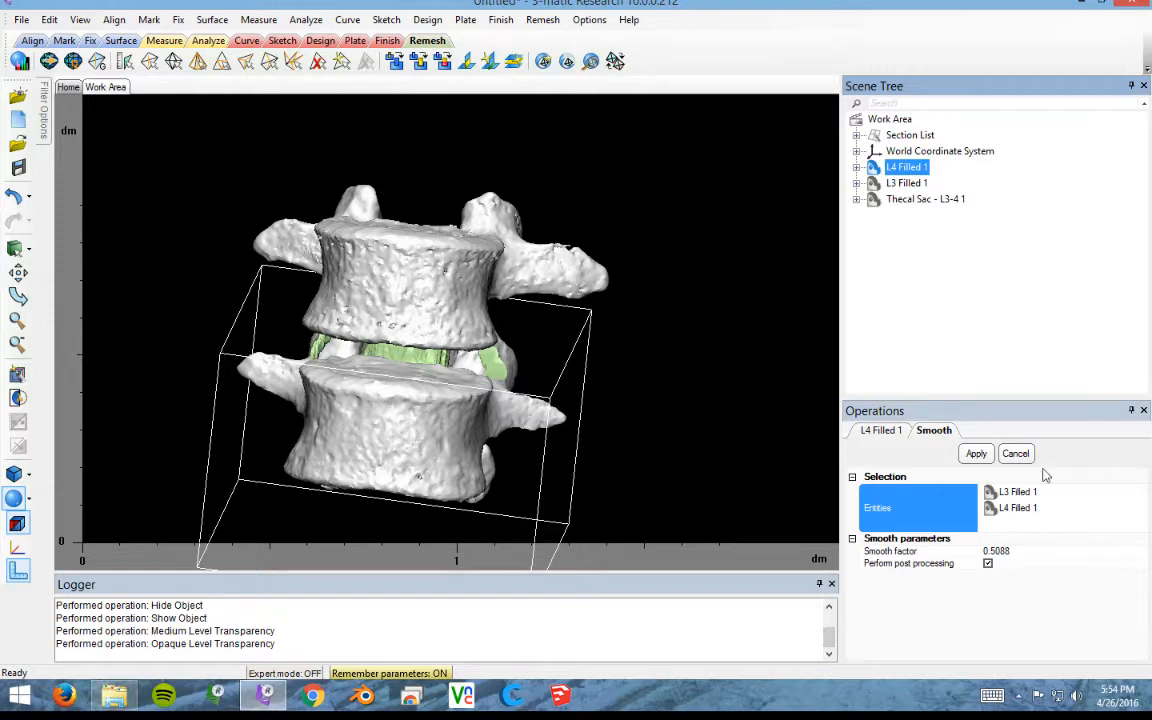
{"action": "left_click", "coordinate": [919, 501]}
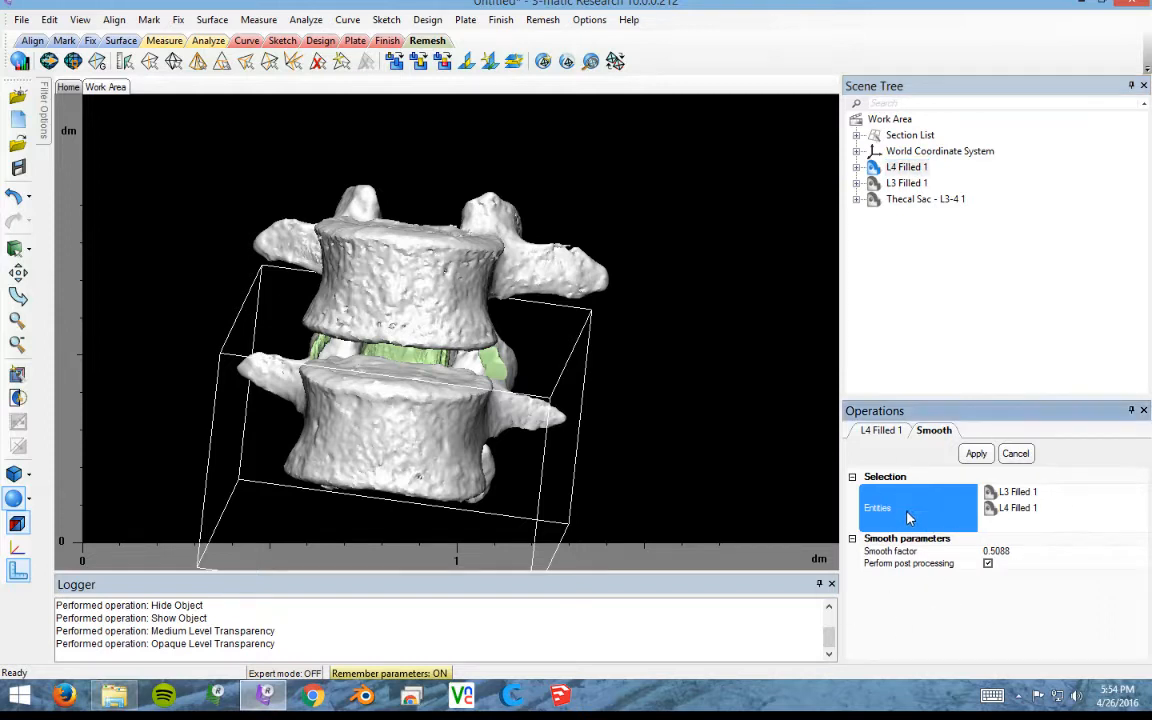
{"action": "left_click", "coordinate": [922, 199]}
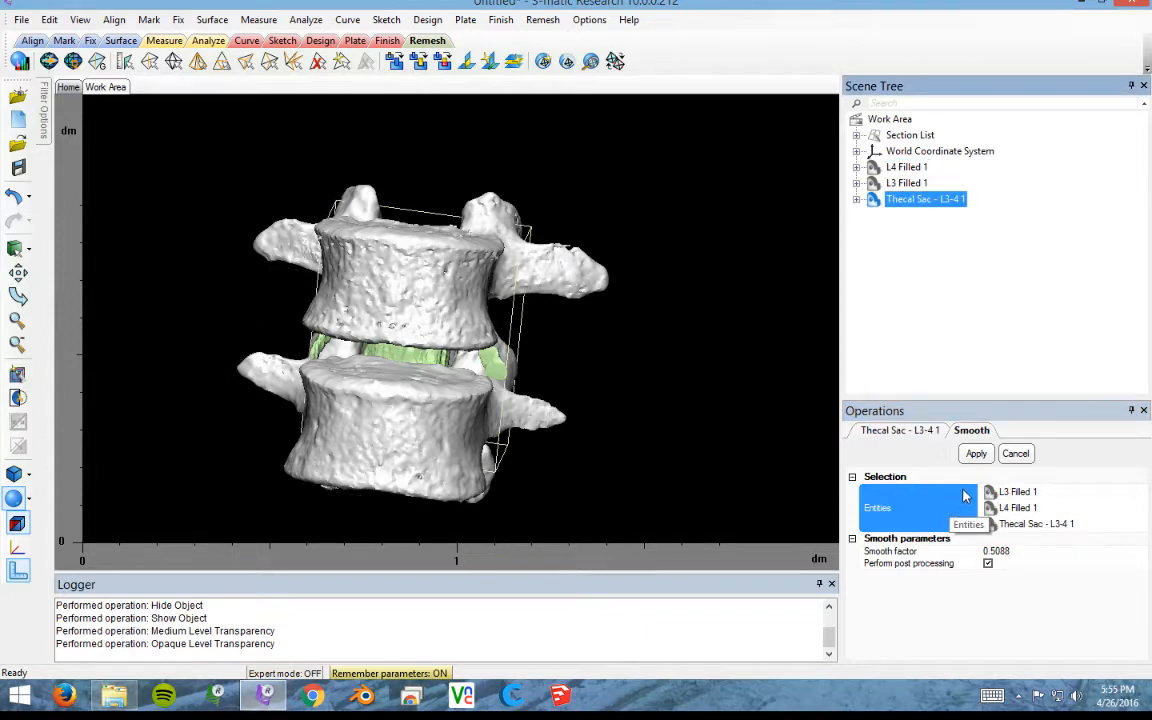
- Set the smooth factor to 0.3913 and apply the smoothing to both vertebrae and the thecal sac
{"action": "left_click", "coordinate": [998, 551]}
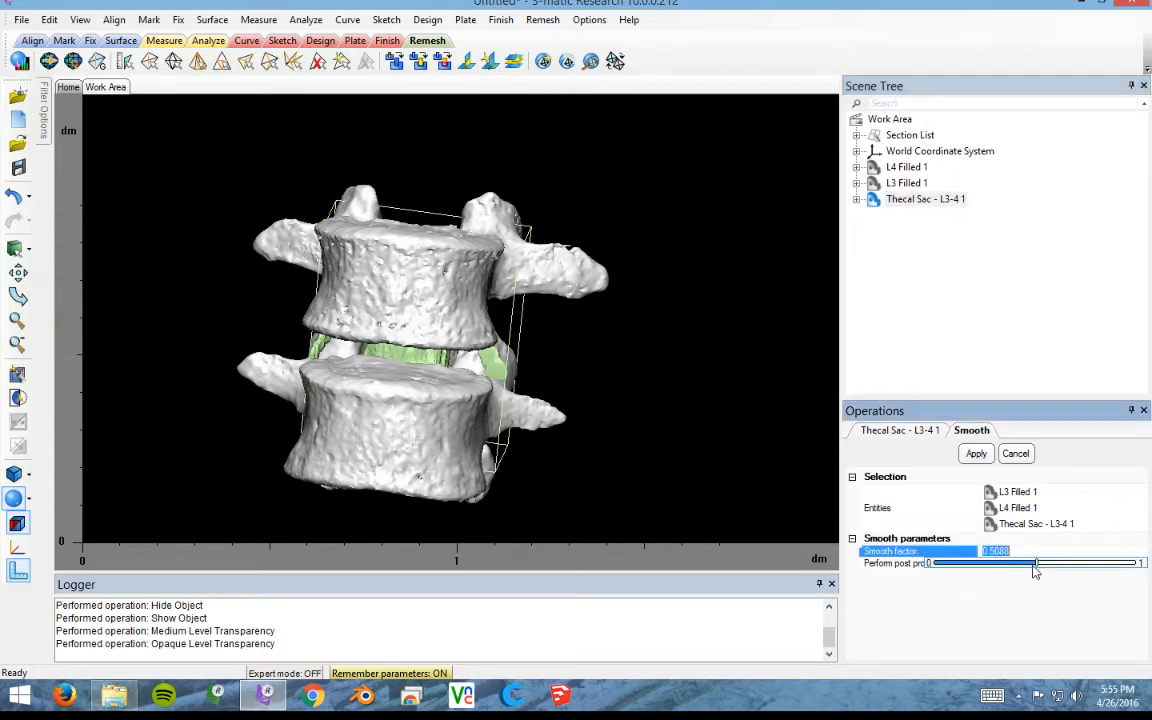
{"action": "left_click_drag", "start_coordinate": [1037, 565], "coordinate": [1017, 568]}
{"action": "left_click", "coordinate": [1002, 616]}
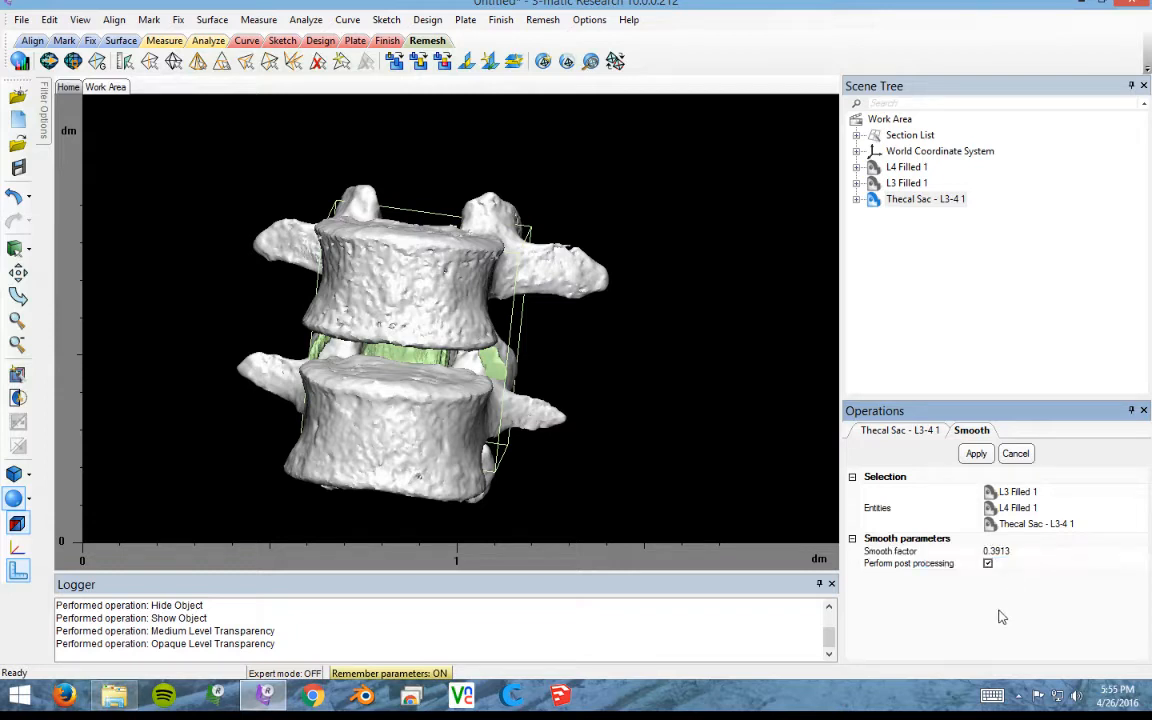
{"action": "left_click", "coordinate": [49, 19]}
{"action": "left_click", "coordinate": [64, 38]}
{"action": "left_click", "coordinate": [975, 455]}
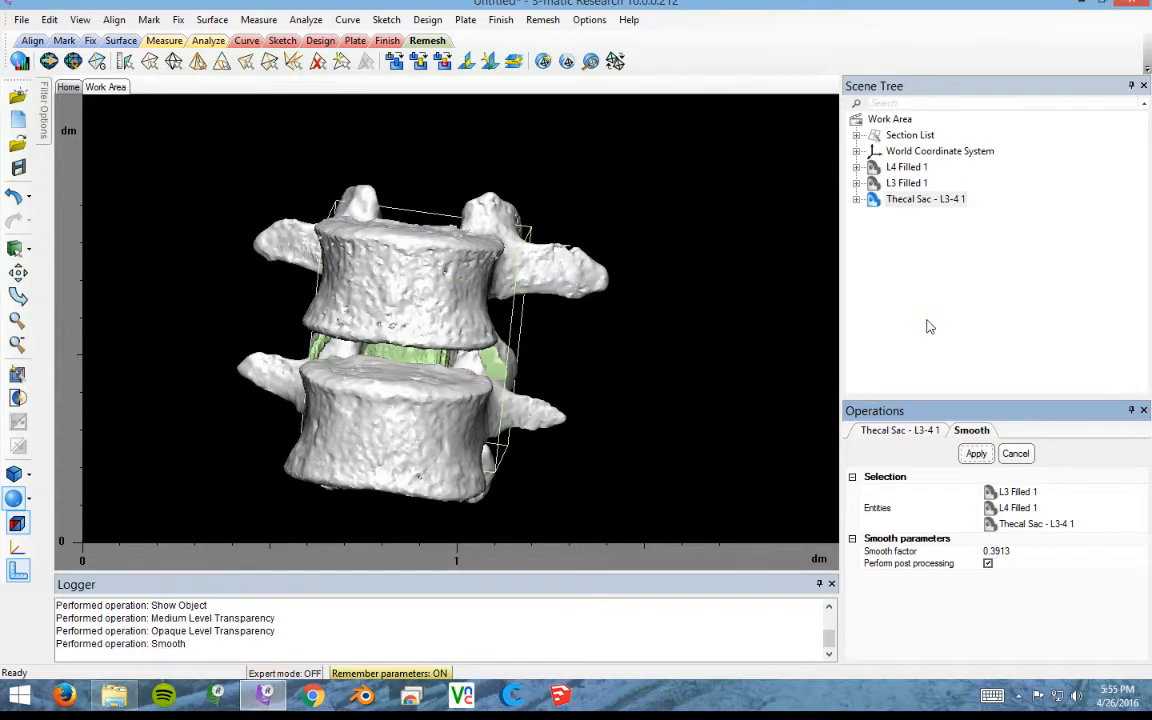
- Wrap L4 Filled 1, L3 Filled 1 and Thecal Sac - L3-4 1 with gap closing distance 1.5 and smallest detail 0.3
{"action": "left_click", "coordinate": [903, 168]}
{"action": "right_click_drag", "start_coordinate": [636, 407], "coordinate": [646, 381]}
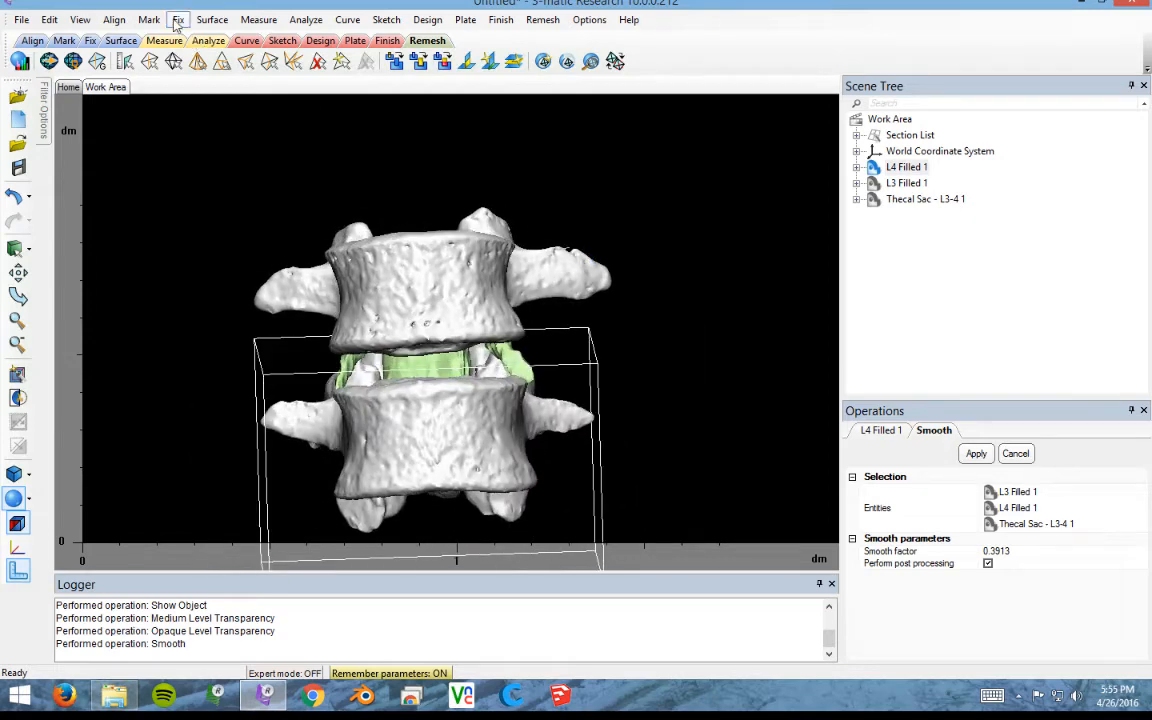
{"action": "left_click", "coordinate": [178, 20]}
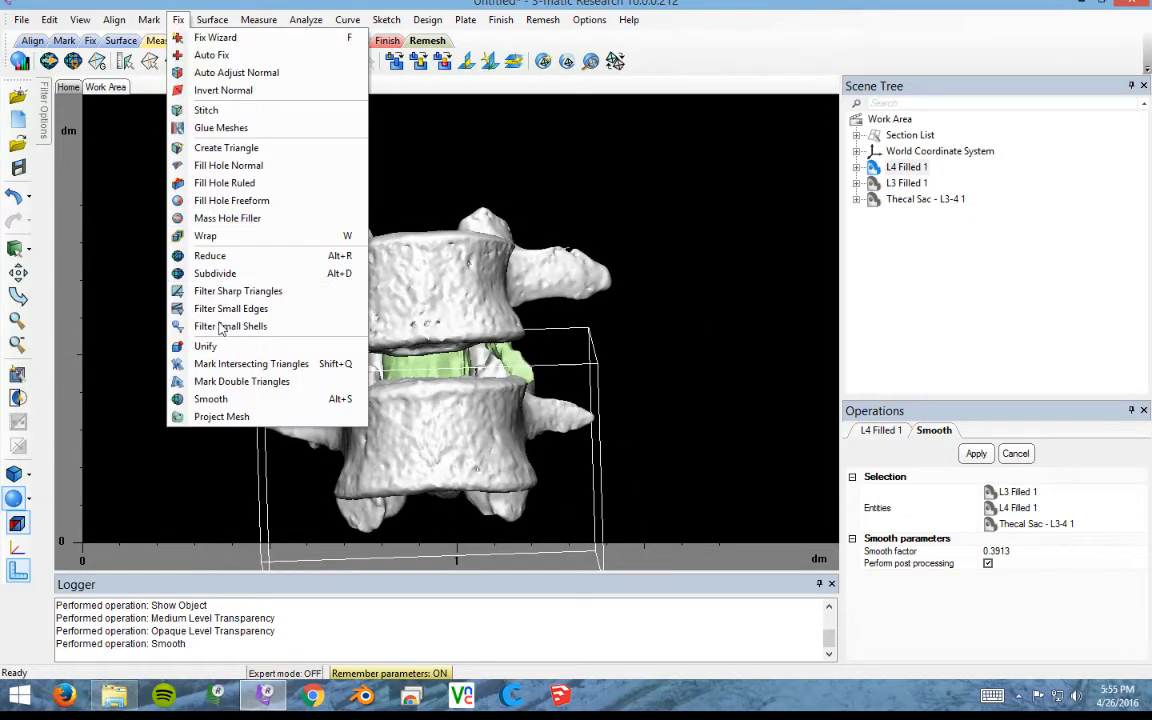
{"action": "left_click", "coordinate": [218, 237]}
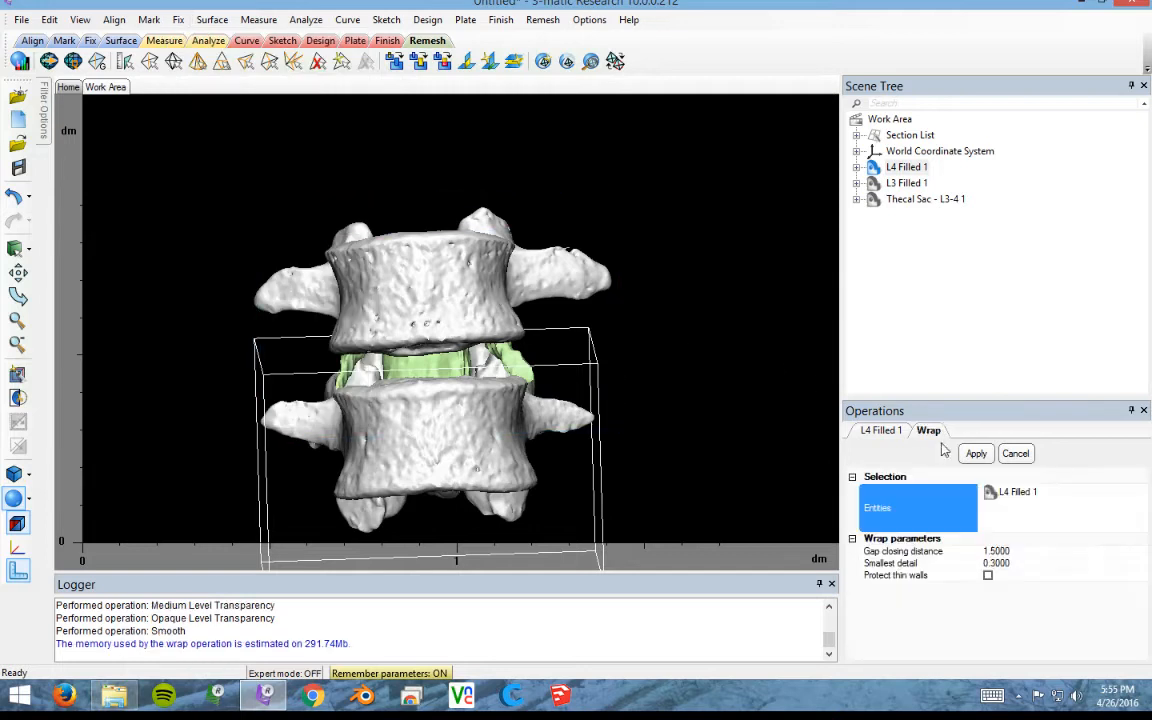
{"action": "left_click", "coordinate": [903, 184]}
{"action": "left_click", "coordinate": [905, 200]}
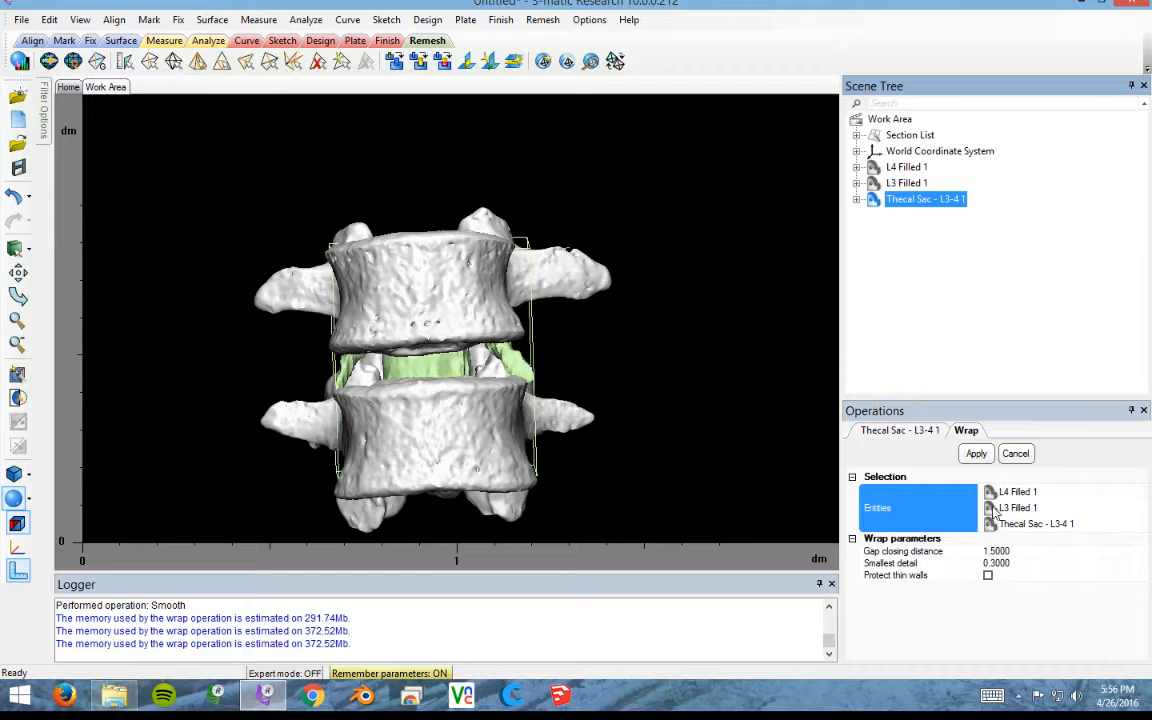
{"action": "left_click", "coordinate": [977, 454]}
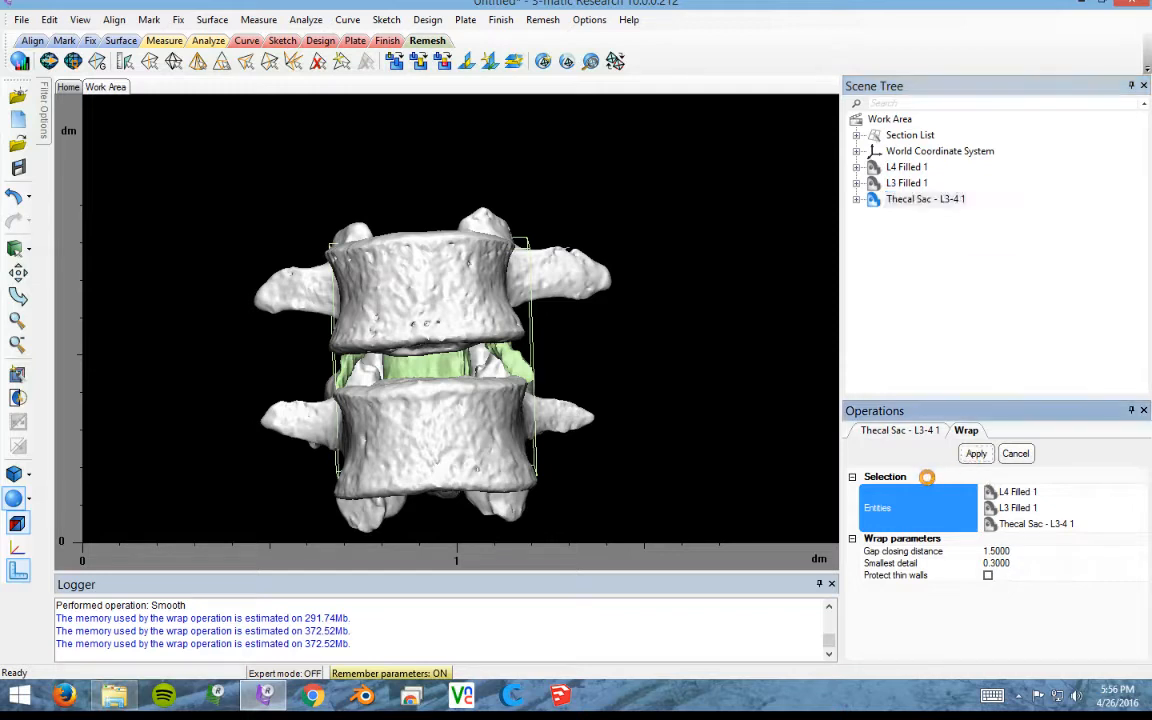
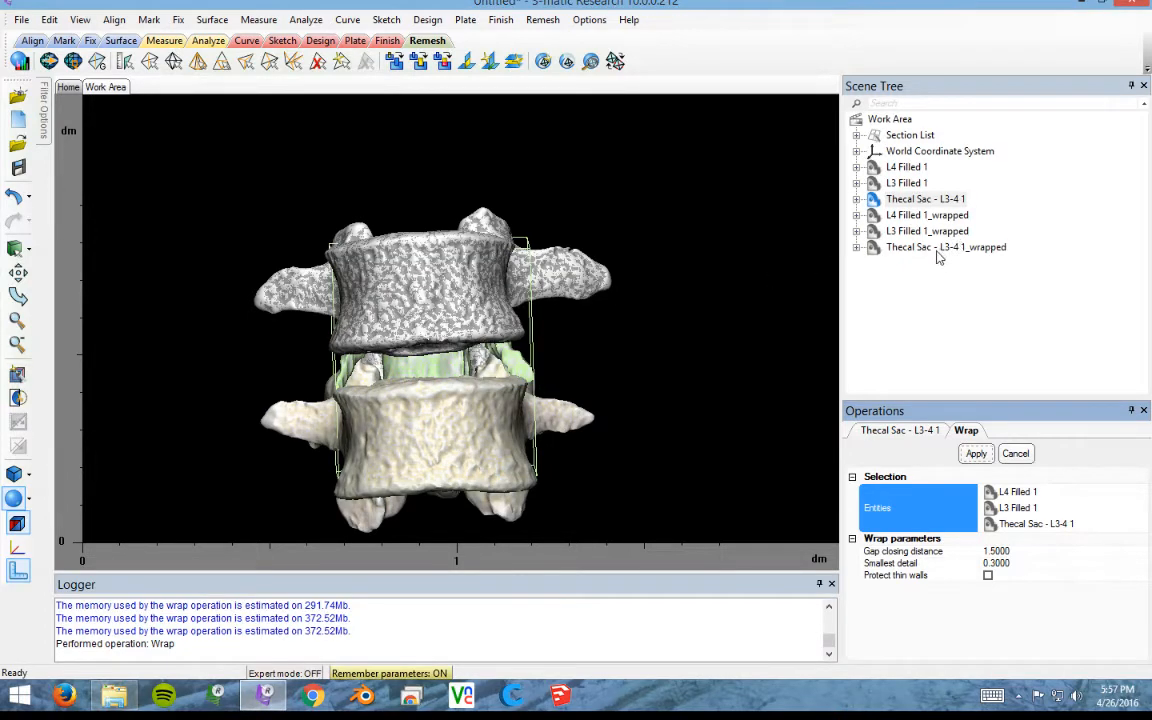
- Hide the three original unwrapped parts, L4 Filled 1, L3 Filled 1 and Thecal Sac - L3-4 1
{"action": "left_click", "coordinate": [916, 219]}
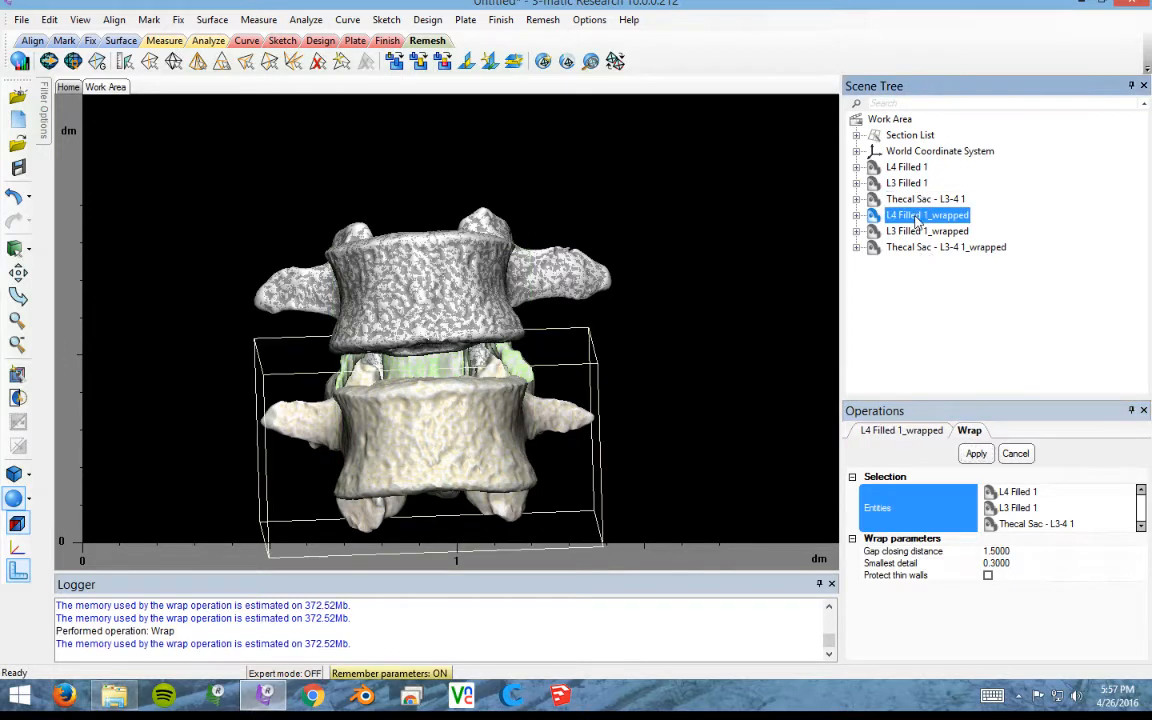
{"action": "left_click", "coordinate": [912, 232]}
{"action": "left_click", "coordinate": [912, 248]}
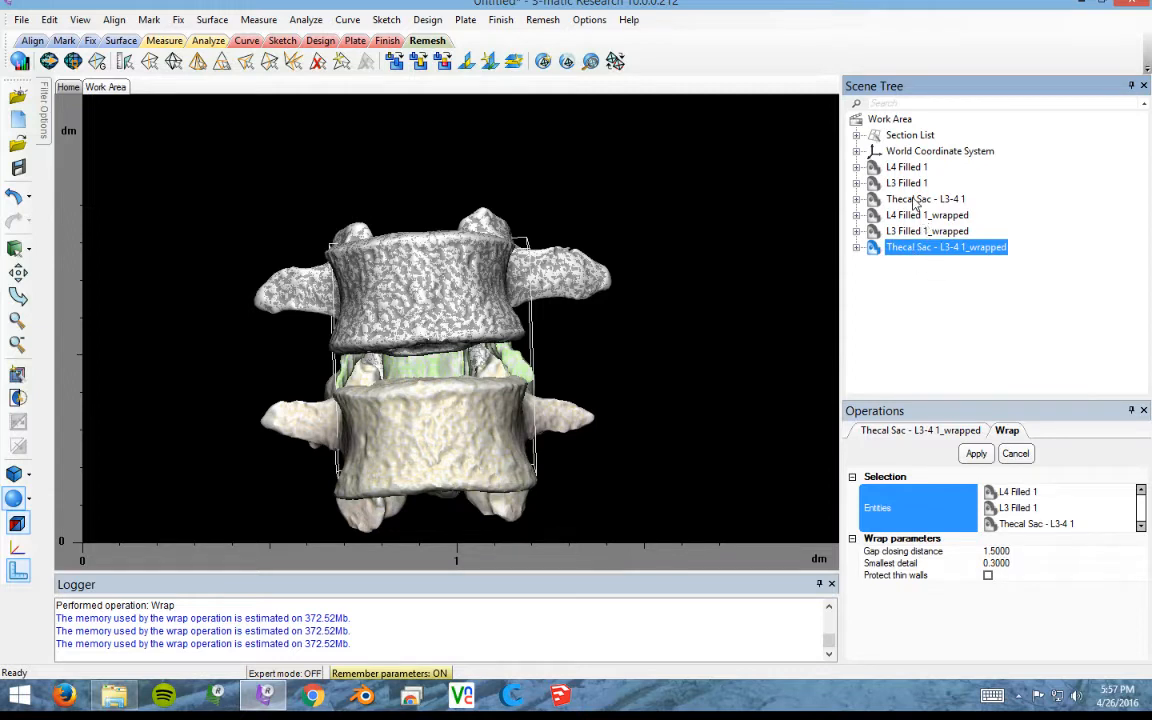
{"action": "left_click", "coordinate": [905, 199]}
{"action": "left_click", "coordinate": [902, 168], "text": "shift"}
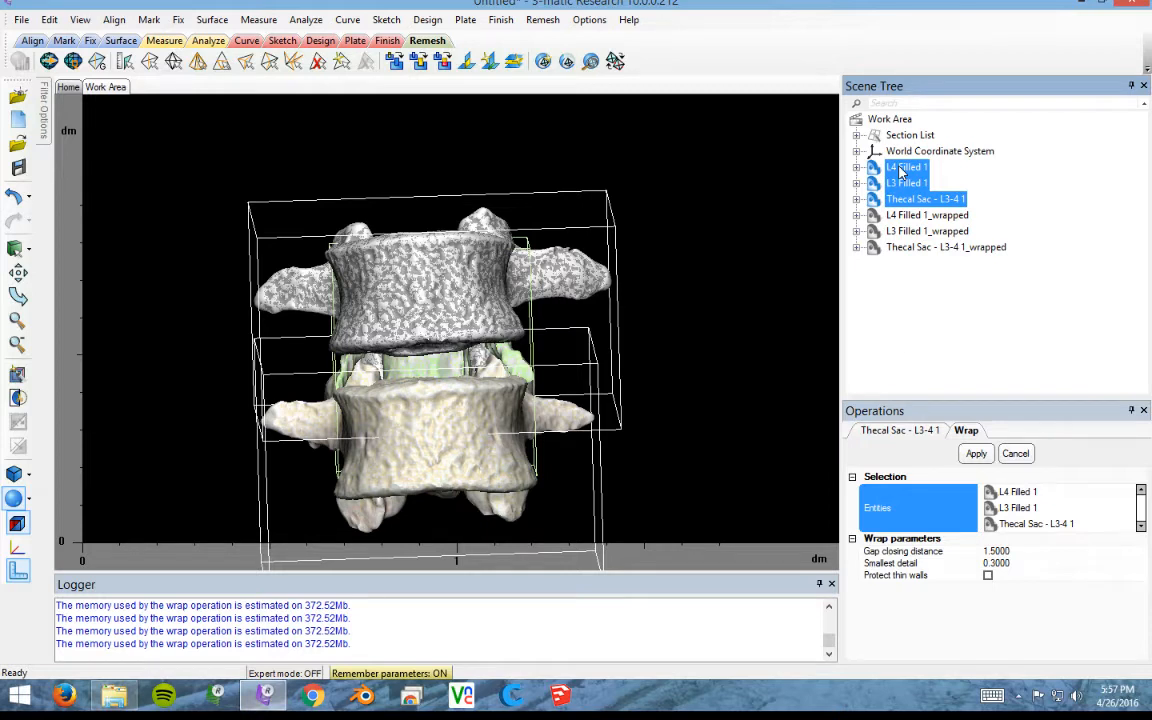
{"action": "right_click", "coordinate": [902, 172]}
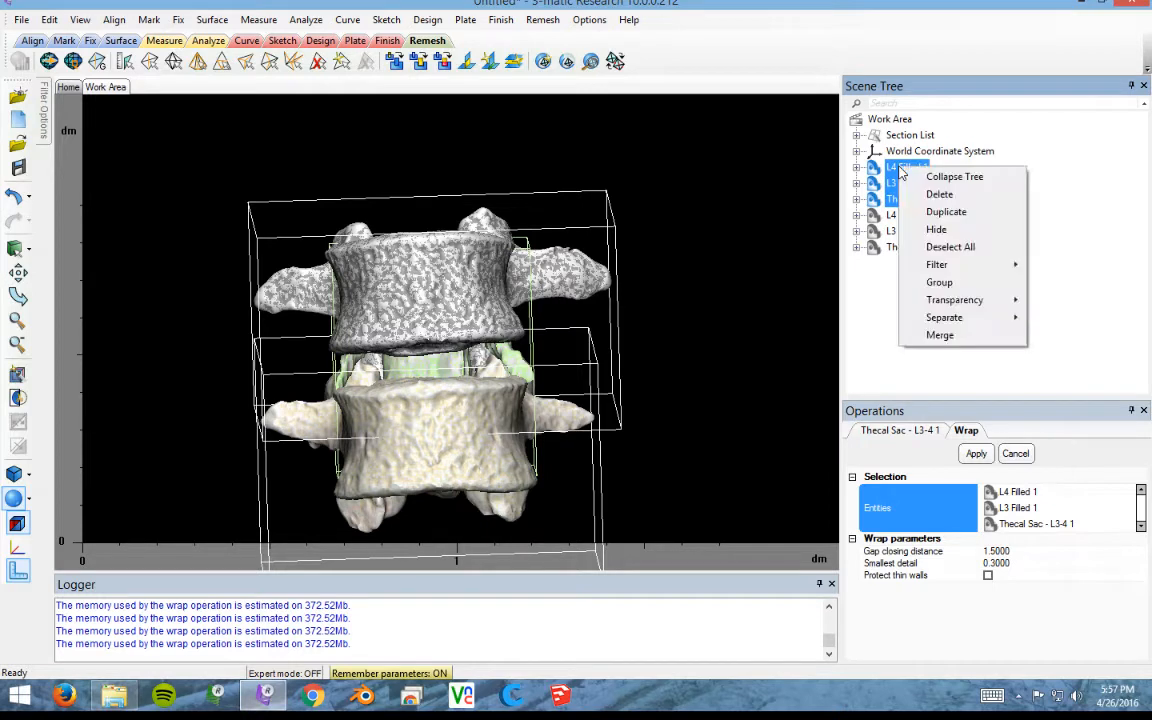
{"action": "left_click", "coordinate": [952, 230]}
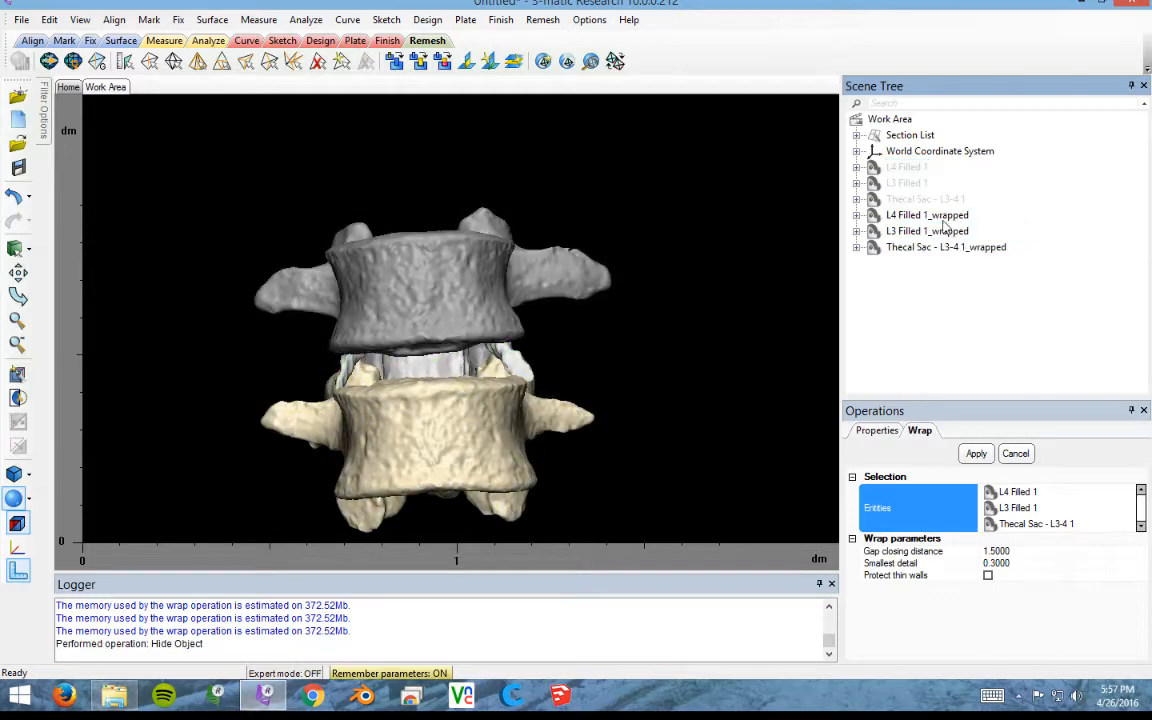
- Rename the hidden L4 Filled 1 part as L4 Smoothed
{"action": "left_click", "coordinate": [906, 168]}
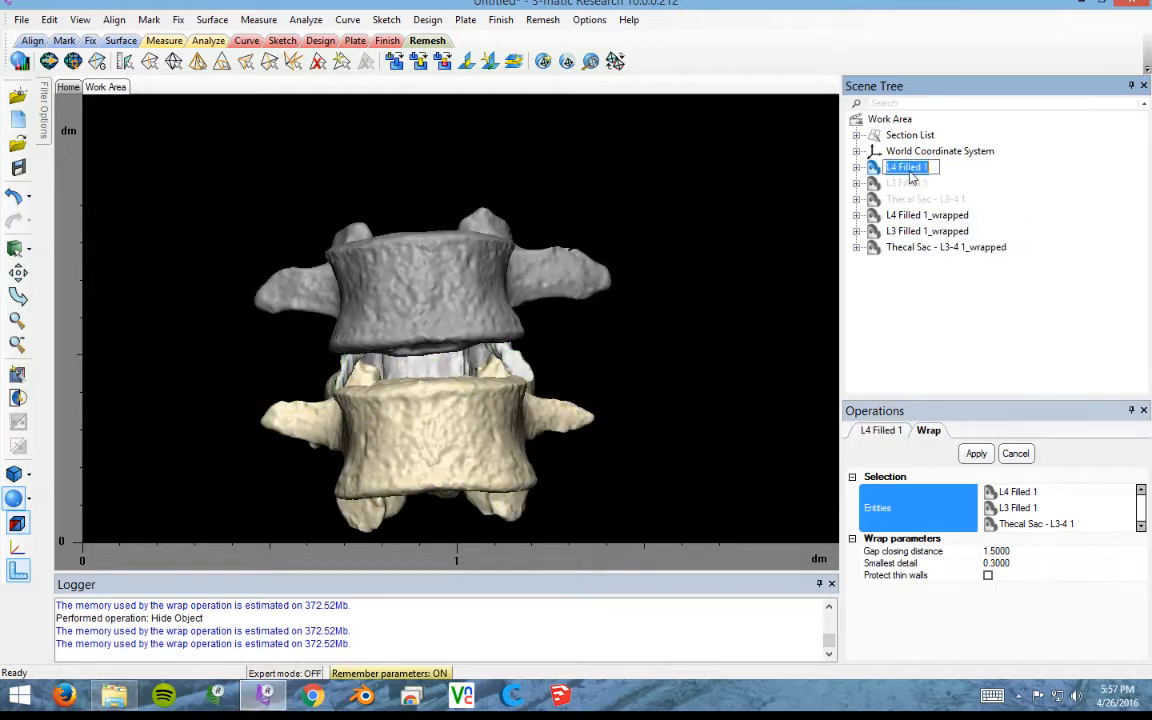
{"action": "left_click_drag", "start_coordinate": [899, 172], "coordinate": [948, 177]}
{"action": "type", "text": "Smoothed"}
{"action": "key", "text": "Return"}
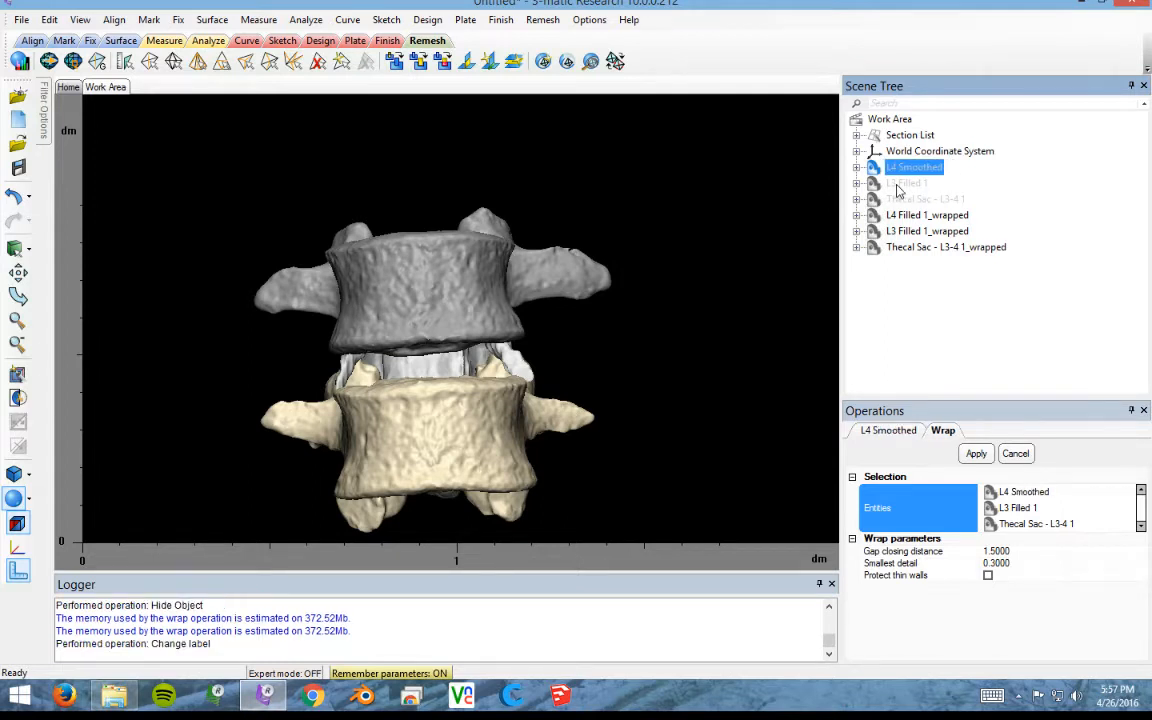
- Rename the hidden L3 Filled 1 part as L3 Smoothed
{"action": "left_click", "coordinate": [899, 185]}
{"action": "left_click", "coordinate": [904, 184]}
{"action": "left_click_drag", "start_coordinate": [899, 186], "coordinate": [933, 188]}
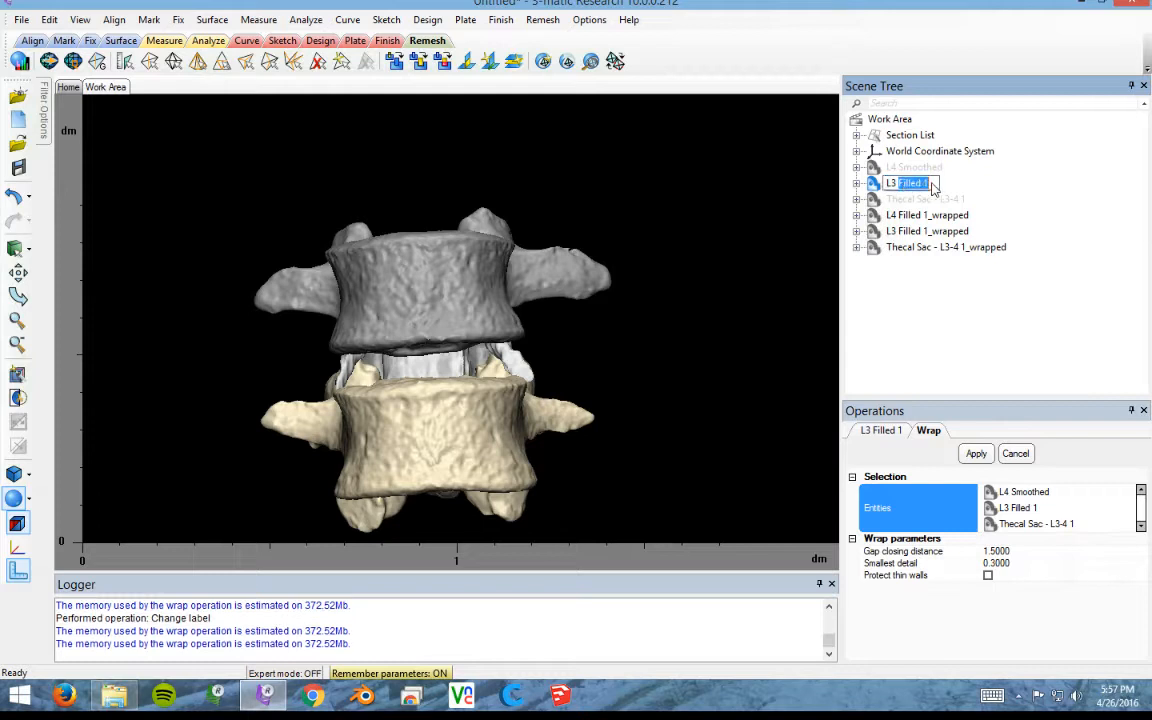
{"action": "type", "text": "Smoothed"}
{"action": "key", "text": "Return"}
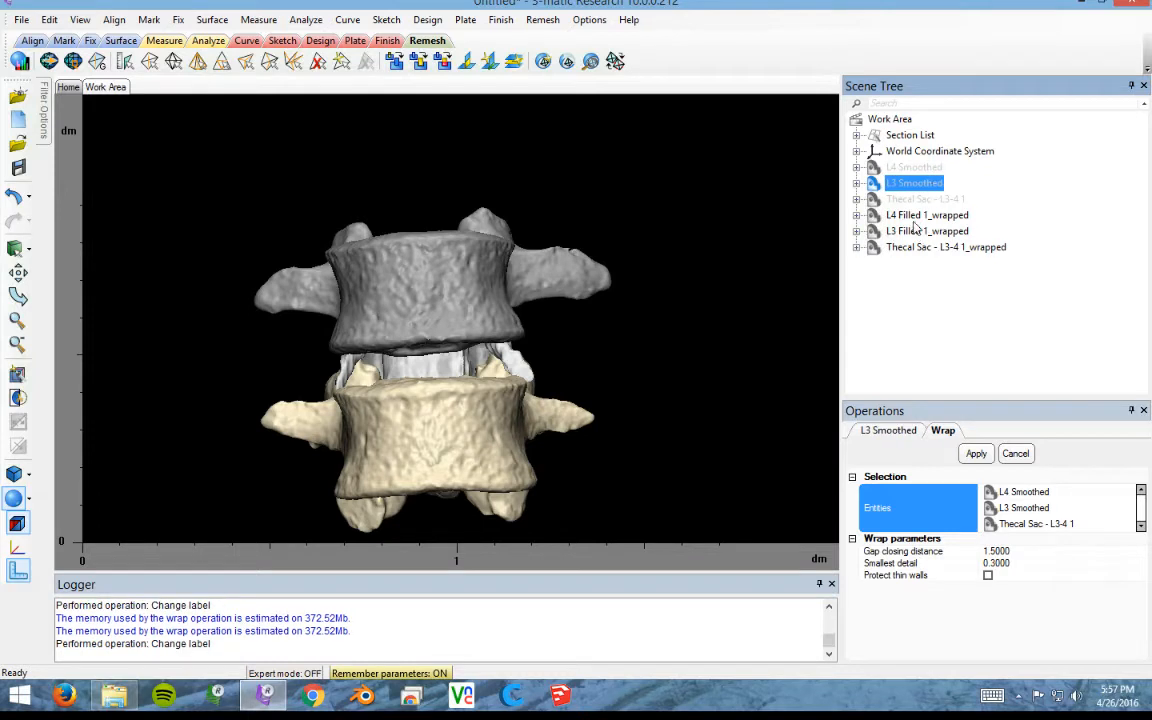
- Rename the hidden Thecal Sac - L3-4 1 part as Thecal Sac Smoothed
{"action": "left_click", "coordinate": [930, 200]}
{"action": "left_click", "coordinate": [936, 200]}
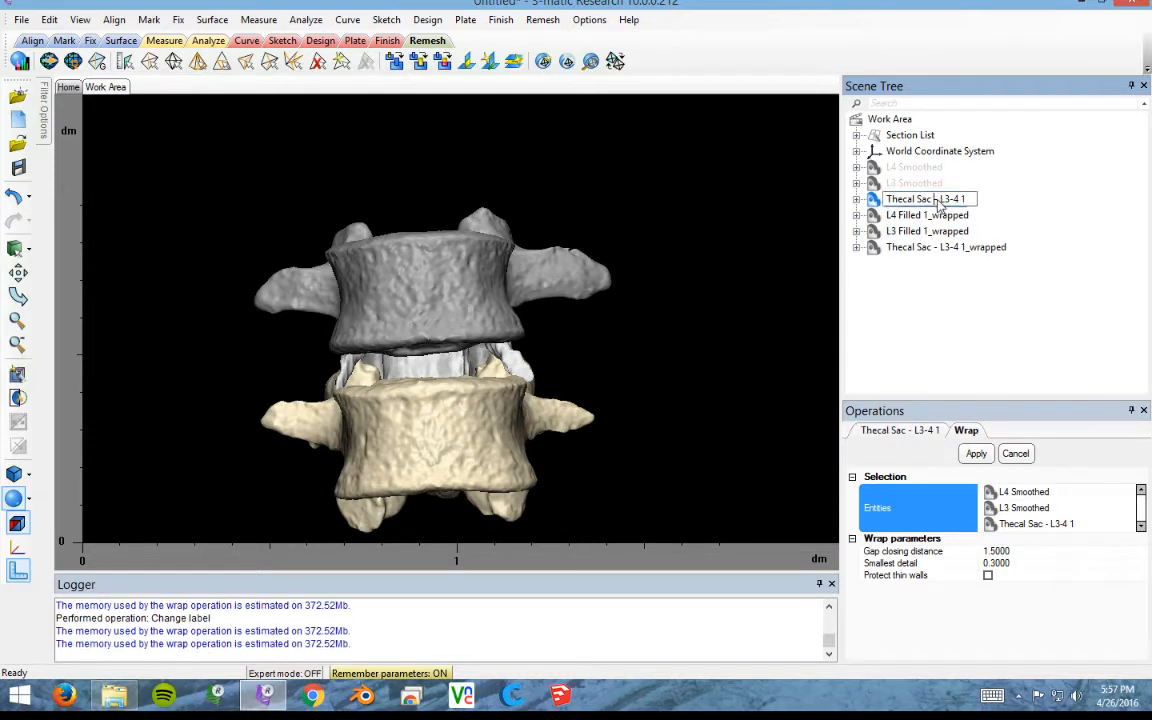
{"action": "left_click_drag", "start_coordinate": [940, 203], "coordinate": [977, 206]}
{"action": "type", "text": "Smoothed"}
{"action": "key", "text": "Return"}
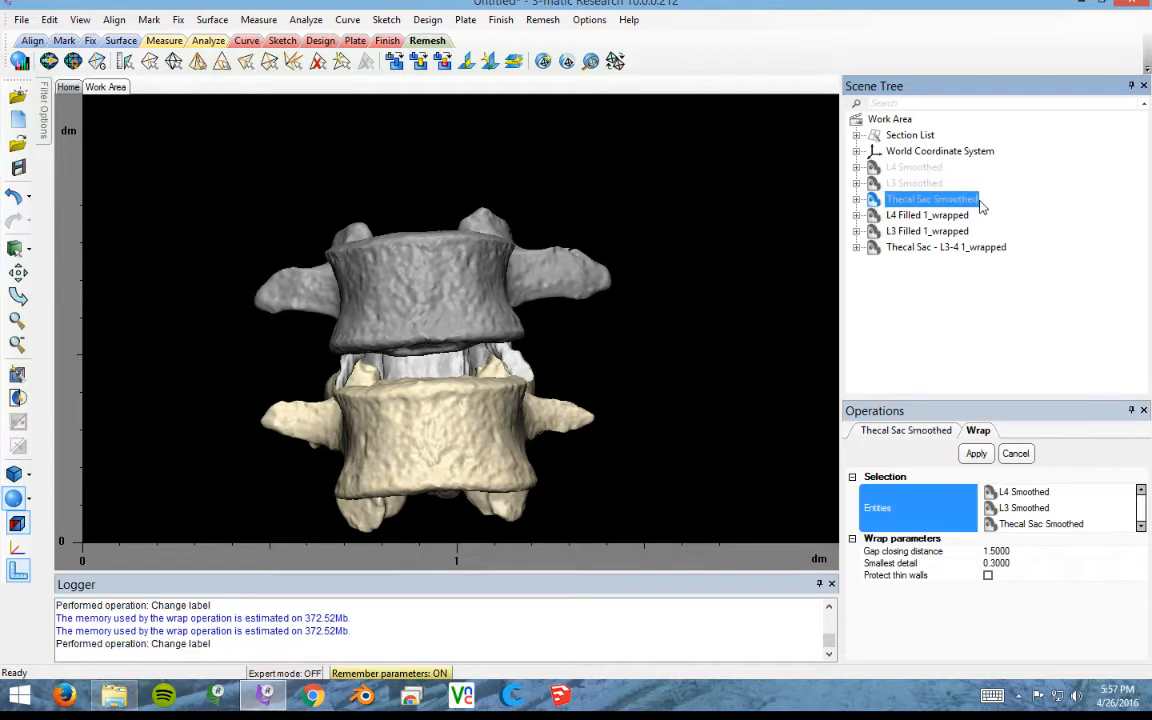
- Examine the wrapped L4, L3 and thecal sac parts from several angles, including the surface of the L3 transverse process up close
{"action": "left_click", "coordinate": [935, 216]}
{"action": "left_click", "coordinate": [936, 218]}
{"action": "left_click", "coordinate": [930, 232]}
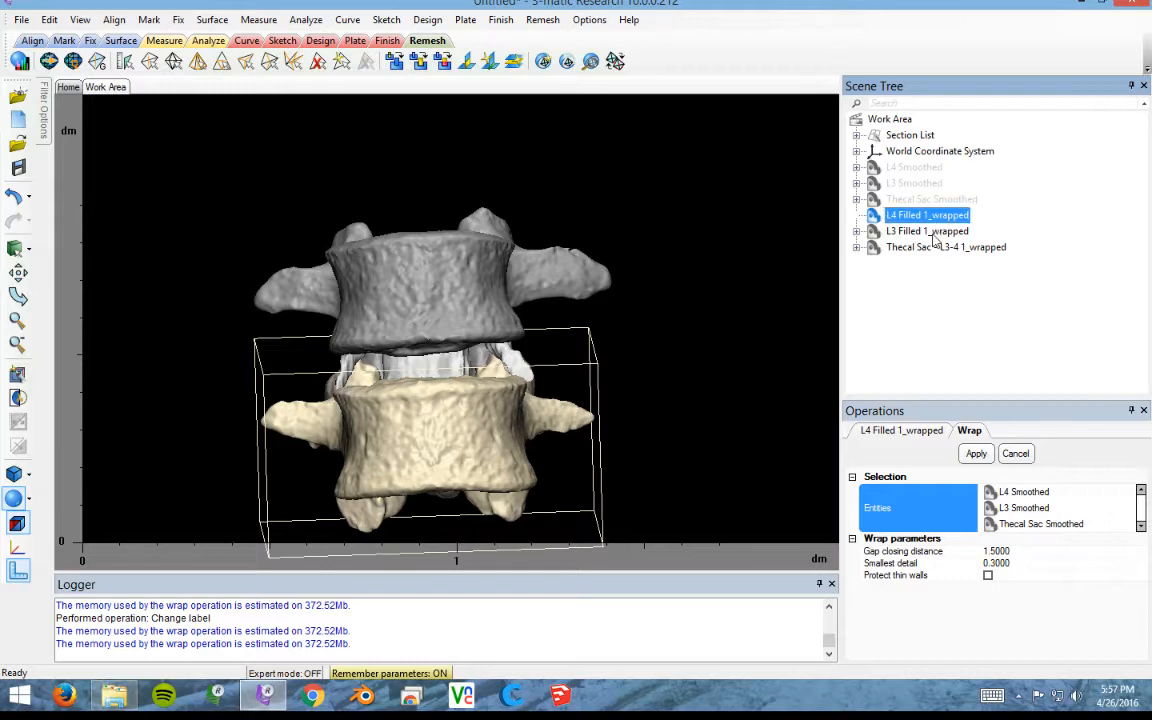
{"action": "left_click", "coordinate": [922, 246]}
{"action": "left_click", "coordinate": [920, 219]}
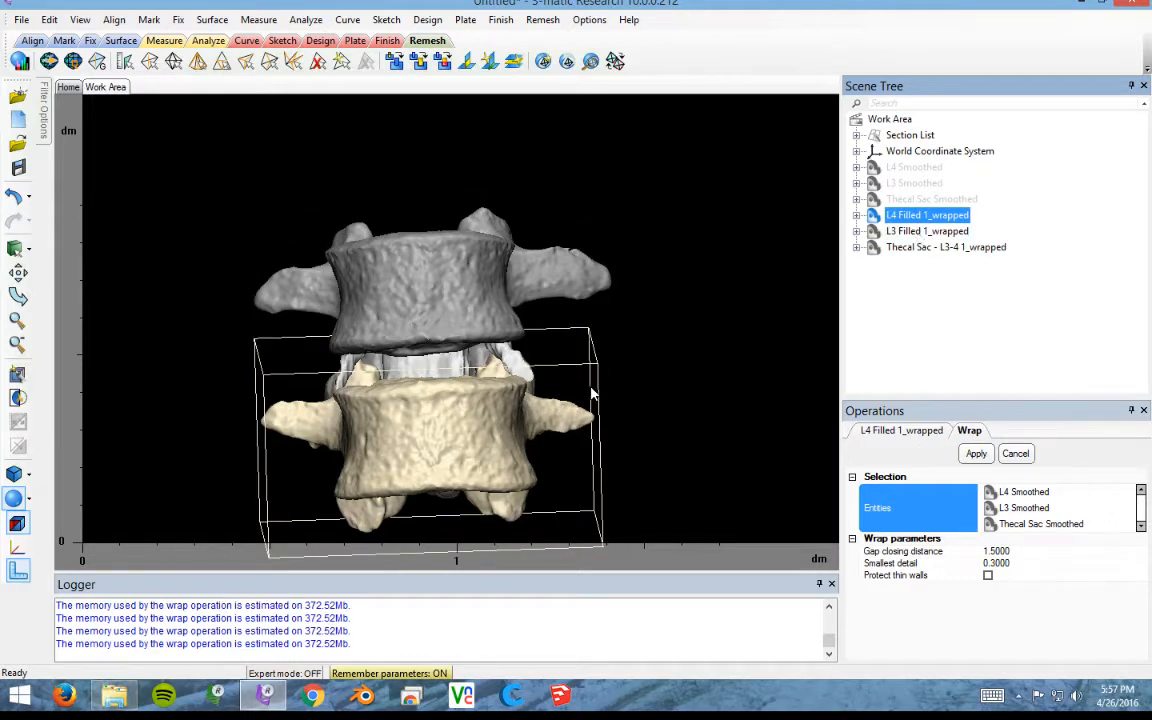
{"action": "right_click_drag", "start_coordinate": [516, 374], "coordinate": [572, 372]}
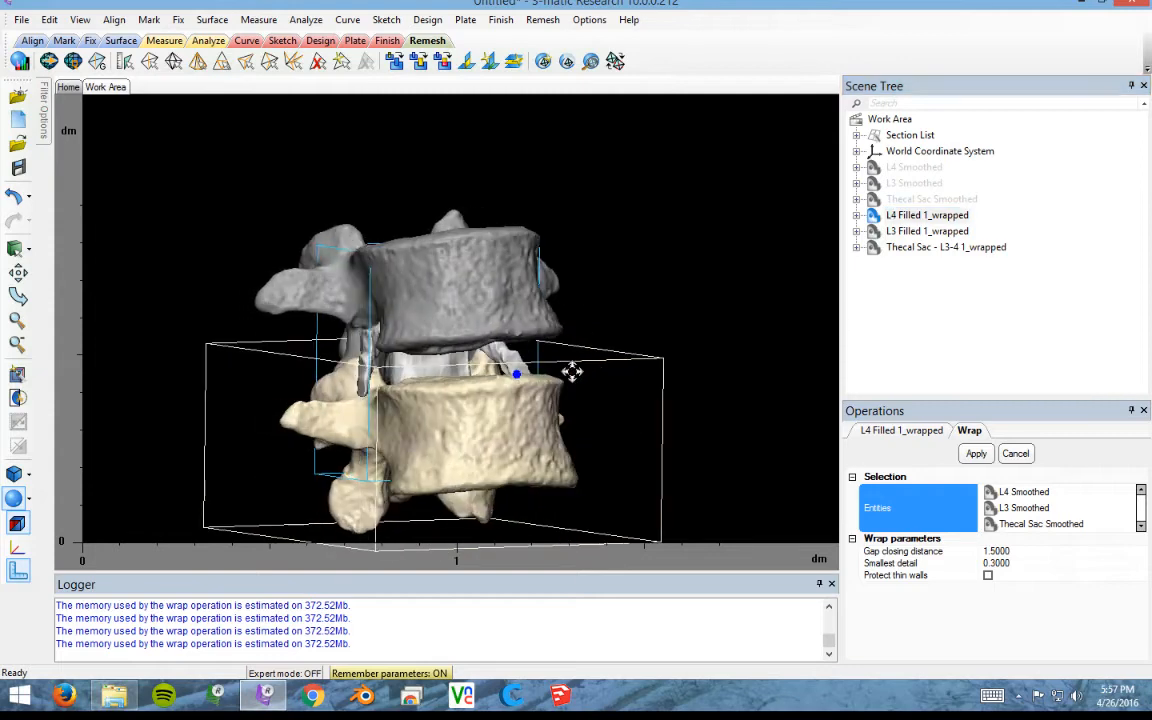
{"action": "right_click_drag", "start_coordinate": [408, 336], "coordinate": [590, 270]}
{"action": "scroll", "coordinate": [657, 276], "scroll_direction": "up", "scroll_amount": 2}
{"action": "scroll", "coordinate": [657, 276], "scroll_direction": "down", "scroll_amount": 3}
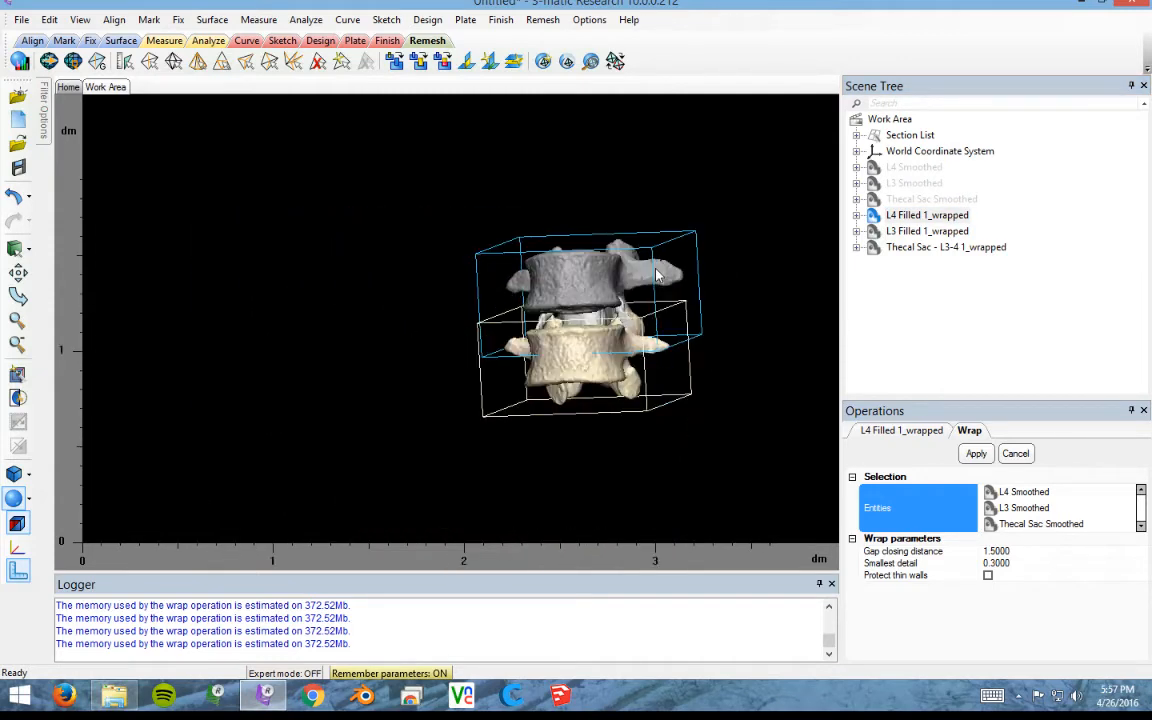
{"action": "scroll", "coordinate": [657, 276], "scroll_direction": "up", "scroll_amount": 5}
{"action": "scroll", "coordinate": [657, 276], "scroll_direction": "up", "scroll_amount": 3}
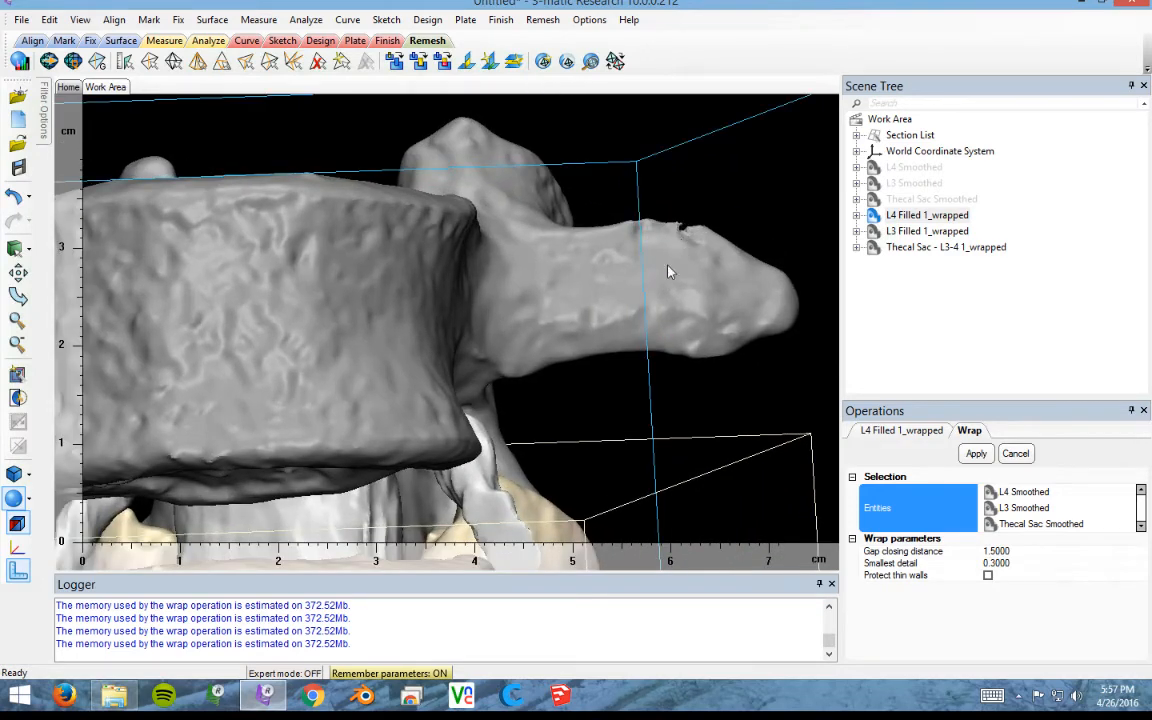
{"action": "scroll", "coordinate": [663, 290], "scroll_direction": "down", "scroll_amount": 4}
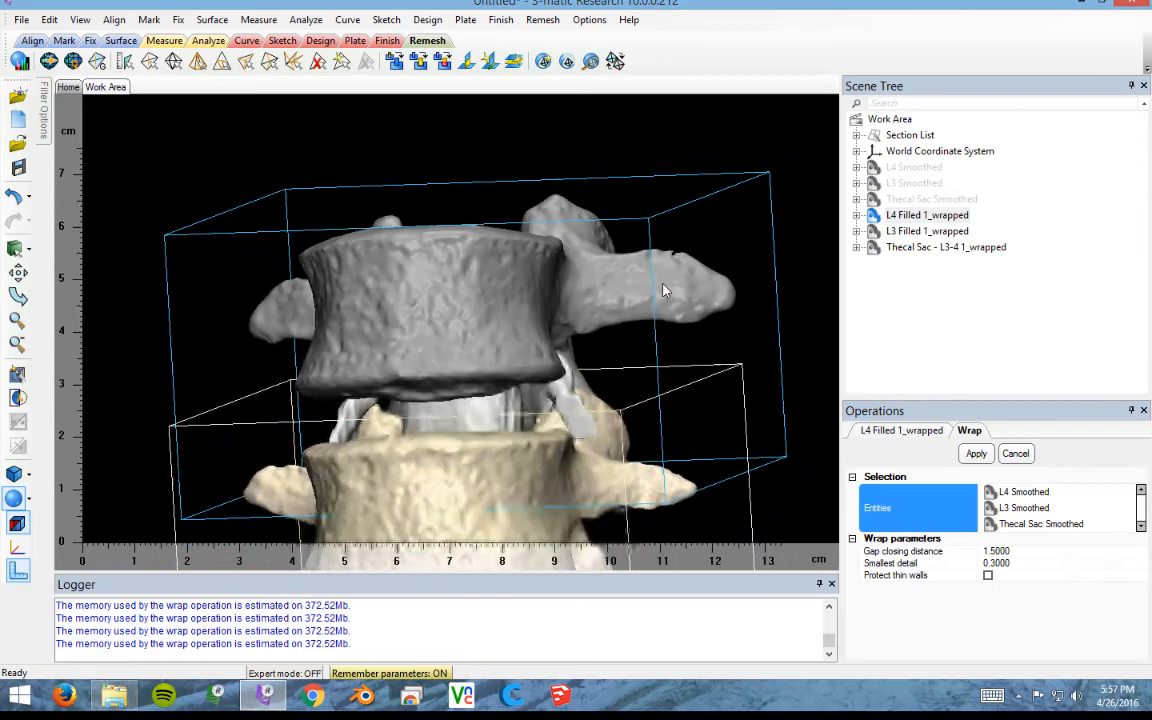
{"action": "scroll", "coordinate": [663, 290], "scroll_direction": "down", "scroll_amount": 4}
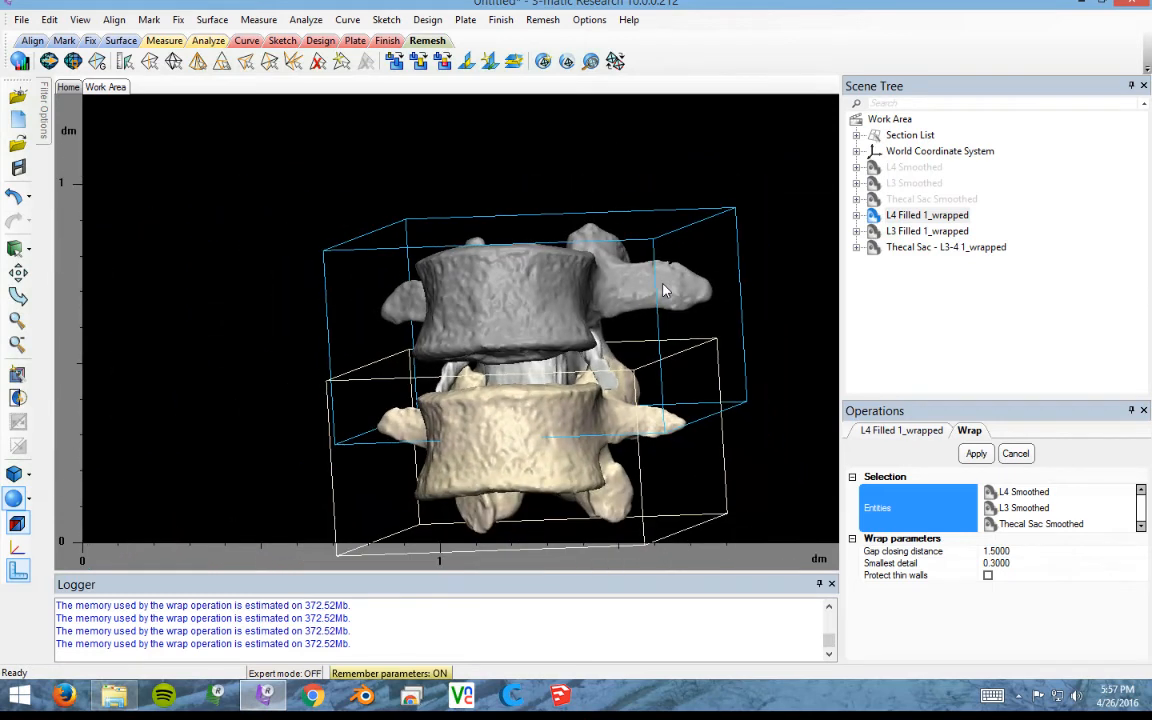
{"action": "middle_click_drag", "start_coordinate": [644, 321], "coordinate": [574, 270]}
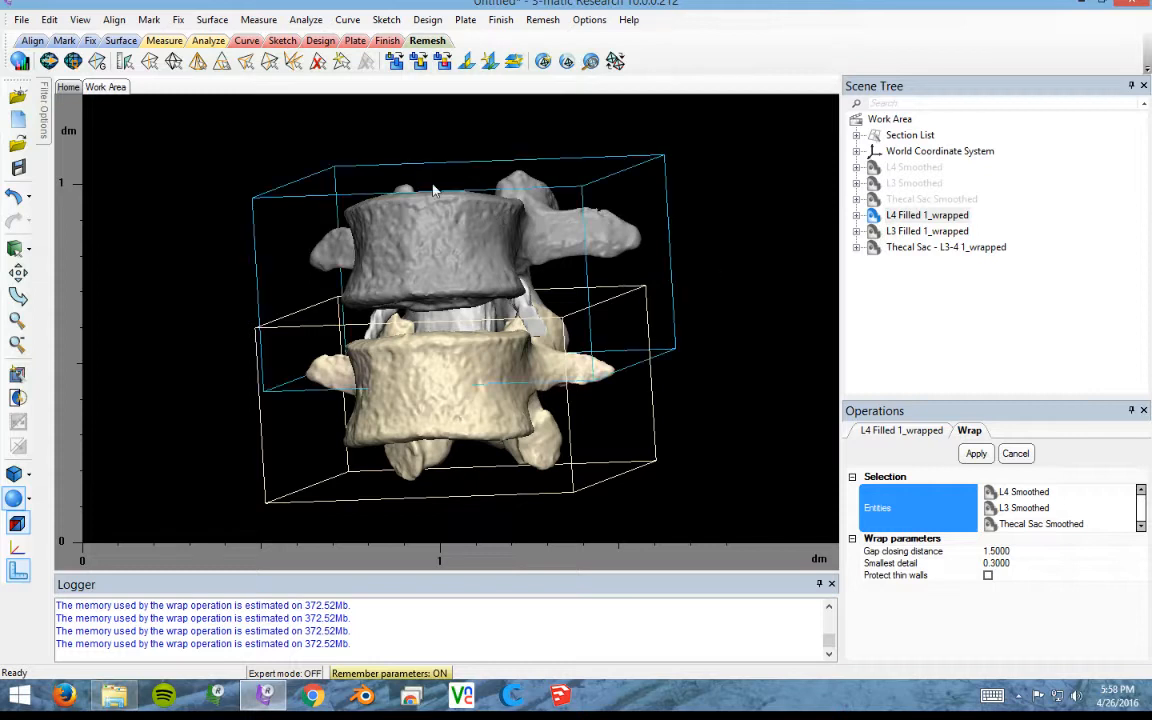
- Run the Fix Wizard diagnostics on L4 Filled 1_wrapped with all analysis items enabled, following the advice to the noise shells fix
{"action": "mouse_move", "coordinate": [181, 24]}
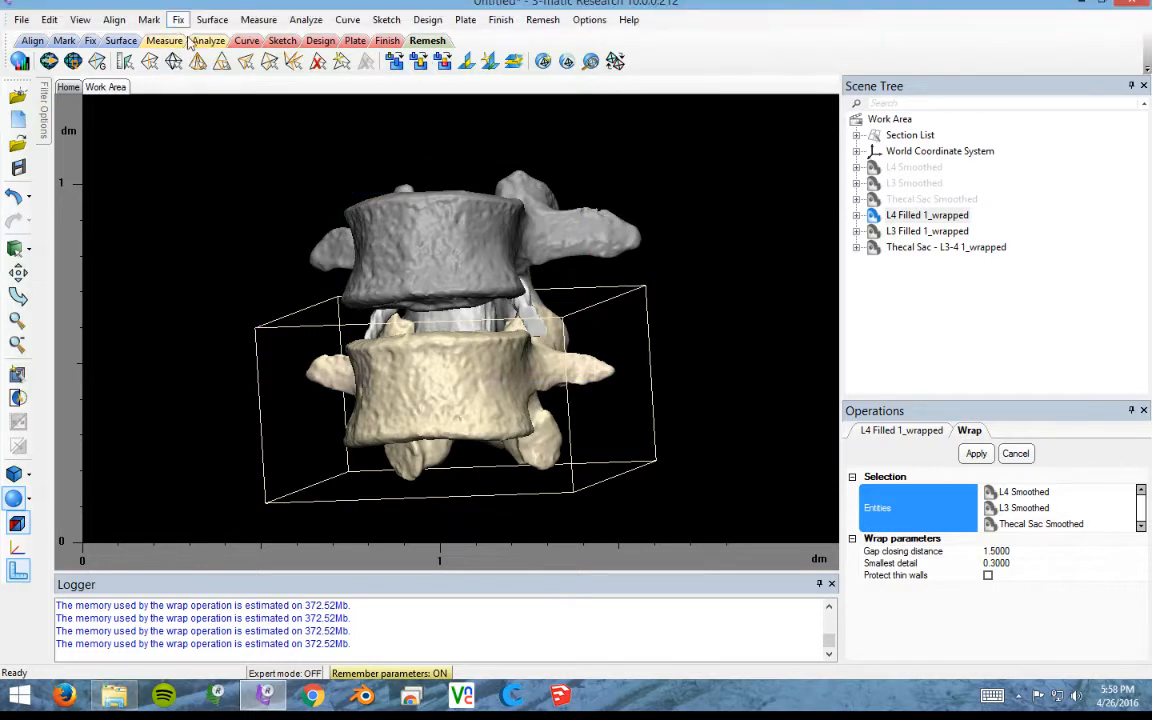
{"action": "left_click", "coordinate": [178, 22]}
{"action": "left_click", "coordinate": [210, 38]}
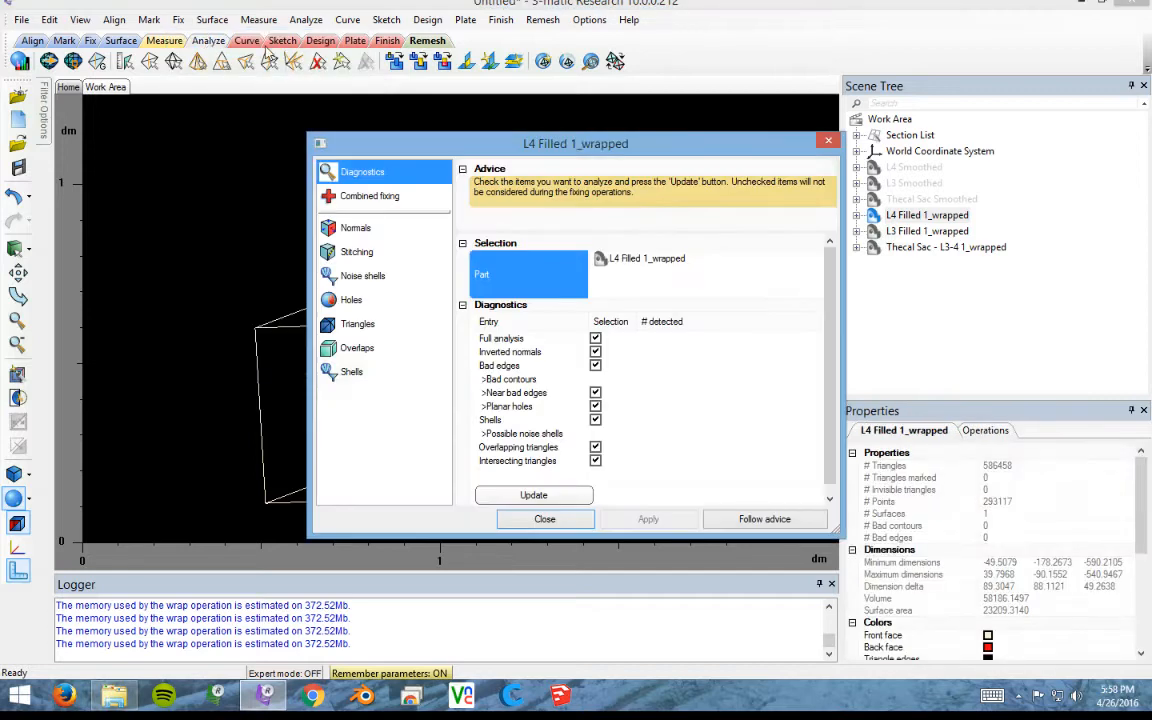
{"action": "left_click", "coordinate": [916, 234]}
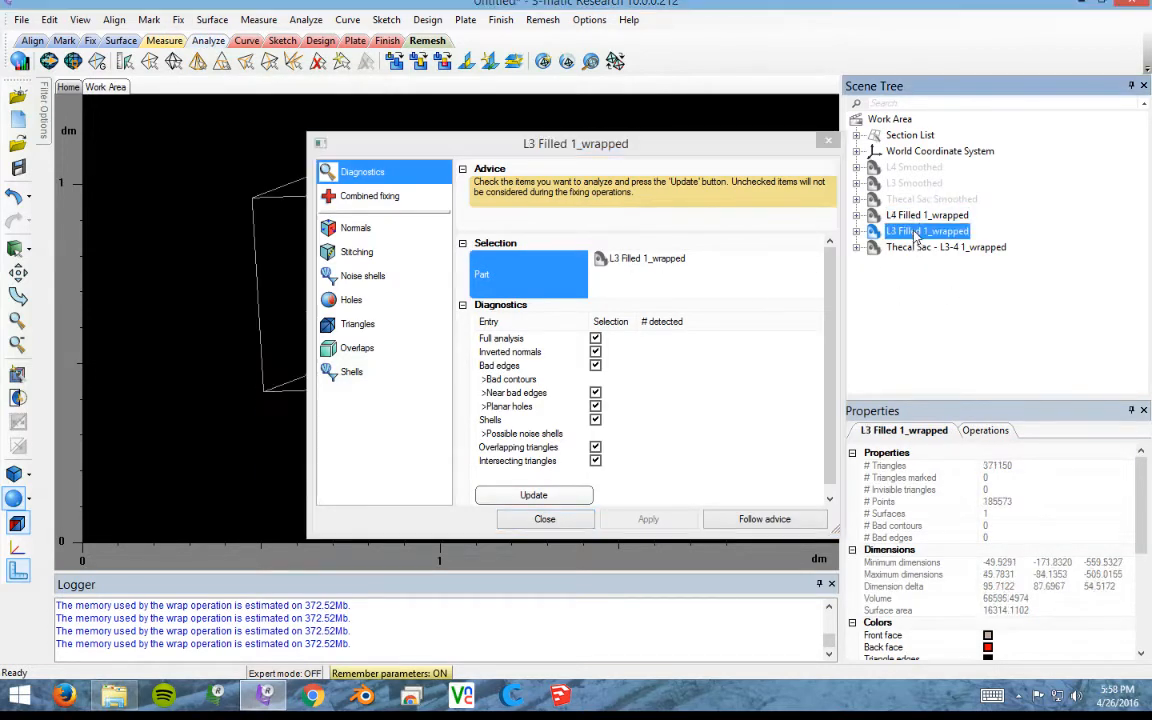
{"action": "key", "text": "Up"}
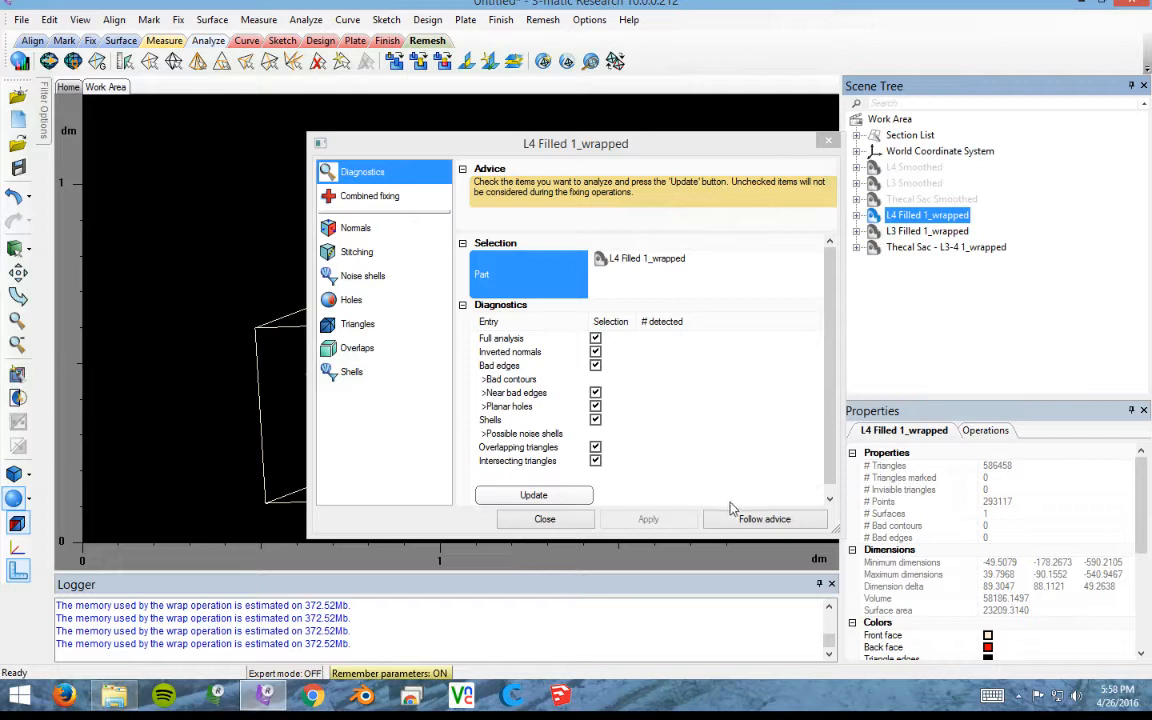
{"action": "left_click", "coordinate": [757, 522]}
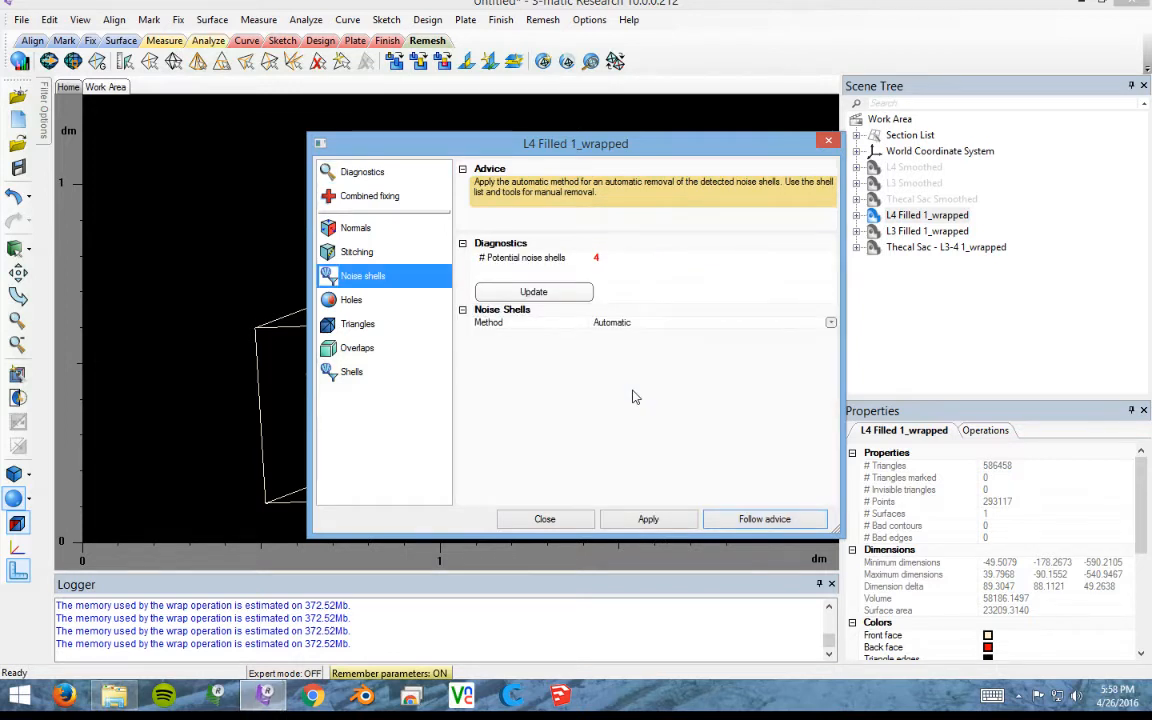
- Remove the noise shells from L4 Filled 1_wrapped with the Automatic method and rerun the full diagnostics
{"action": "left_click", "coordinate": [762, 520]}
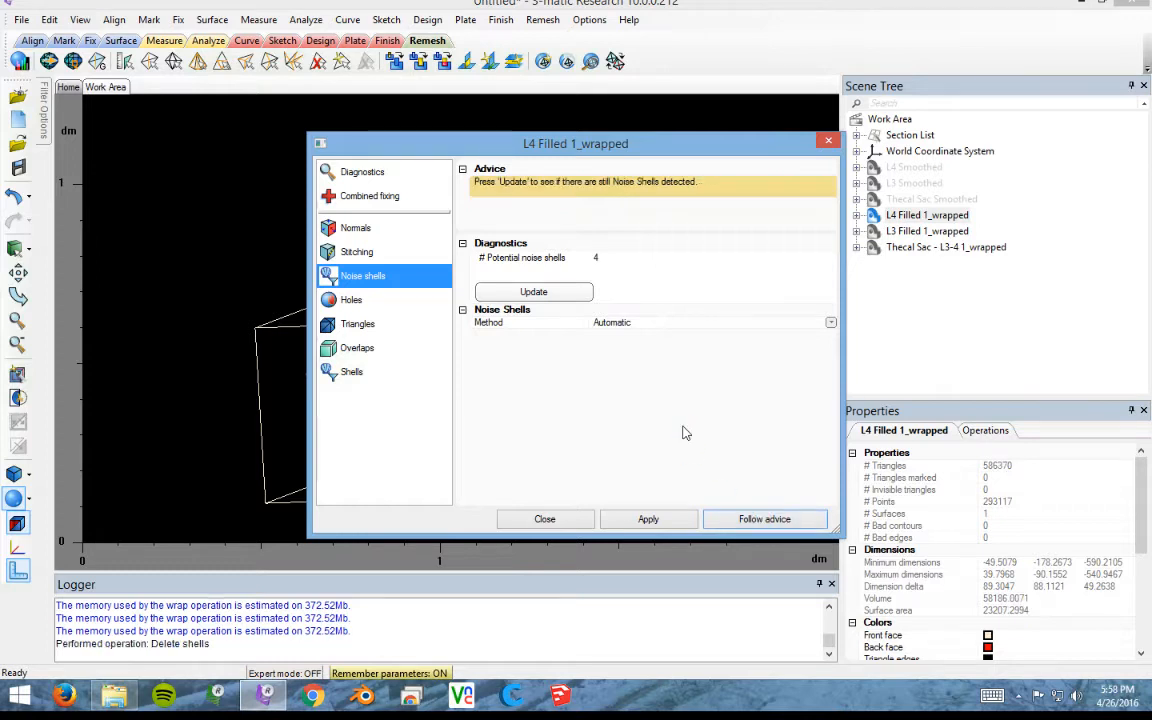
{"action": "left_click", "coordinate": [787, 517]}
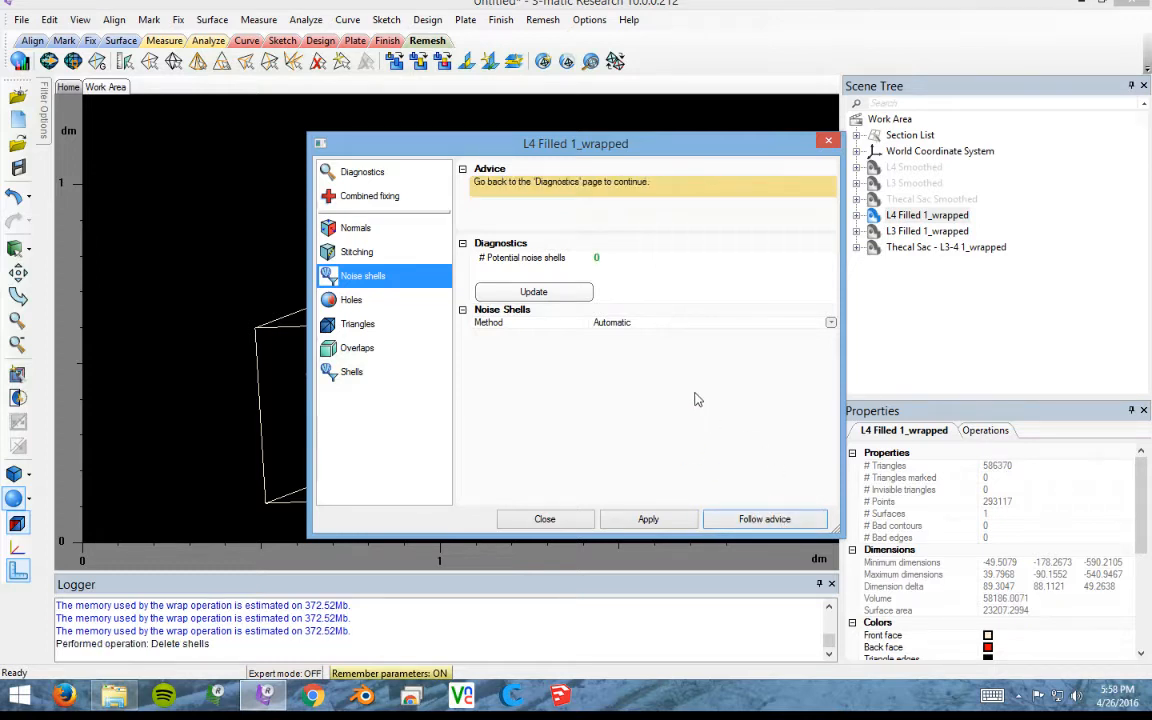
{"action": "left_click", "coordinate": [773, 525]}
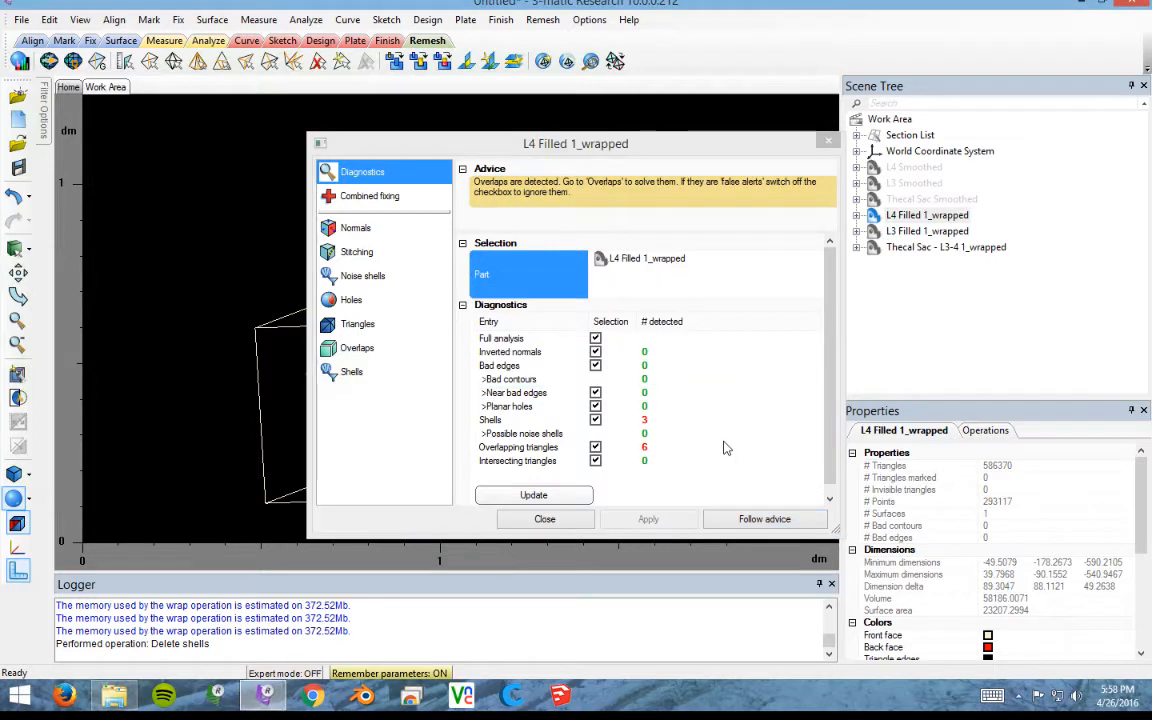
- Apply the automatic overlap removal to L4 Filled 1_wrapped, rerun the diagnostics and close the Fix Wizard
{"action": "left_click", "coordinate": [745, 519]}
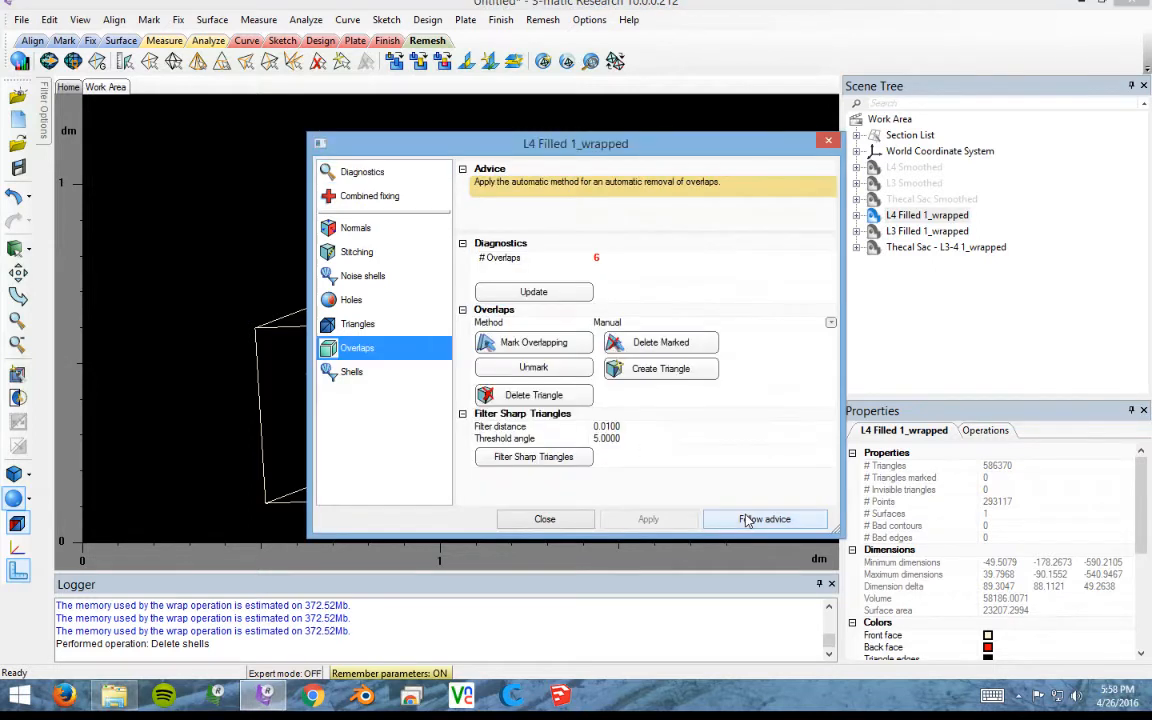
{"action": "left_click", "coordinate": [745, 519]}
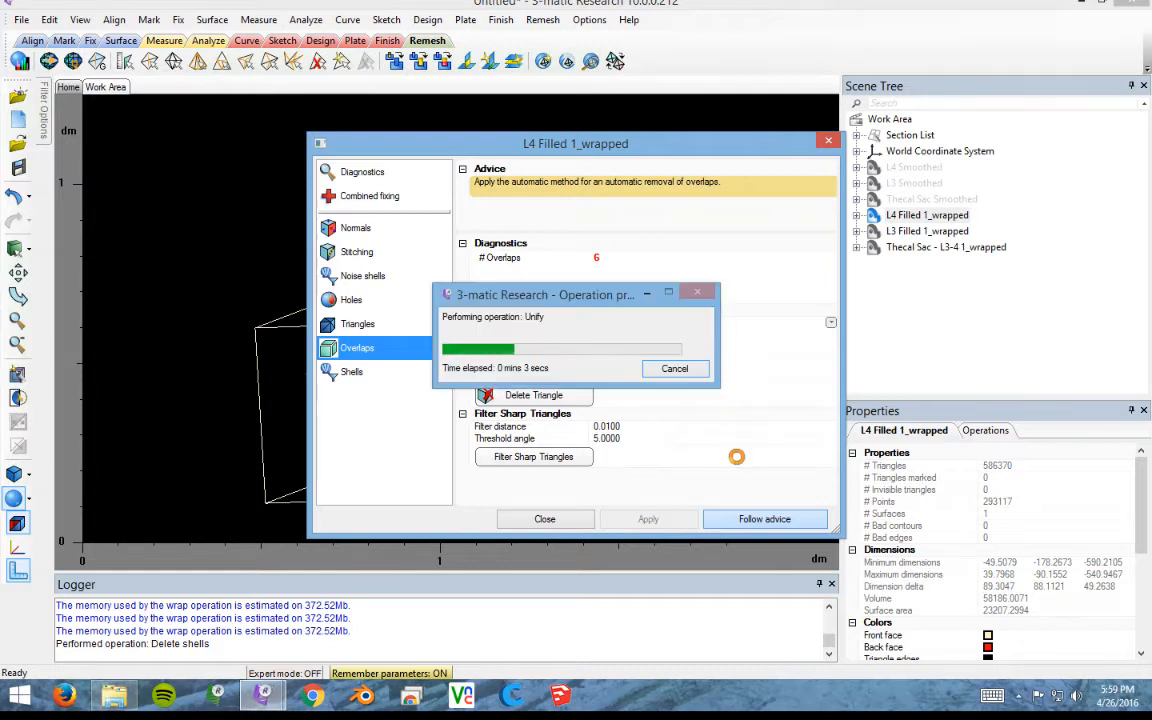
{"action": "left_click", "coordinate": [747, 520]}
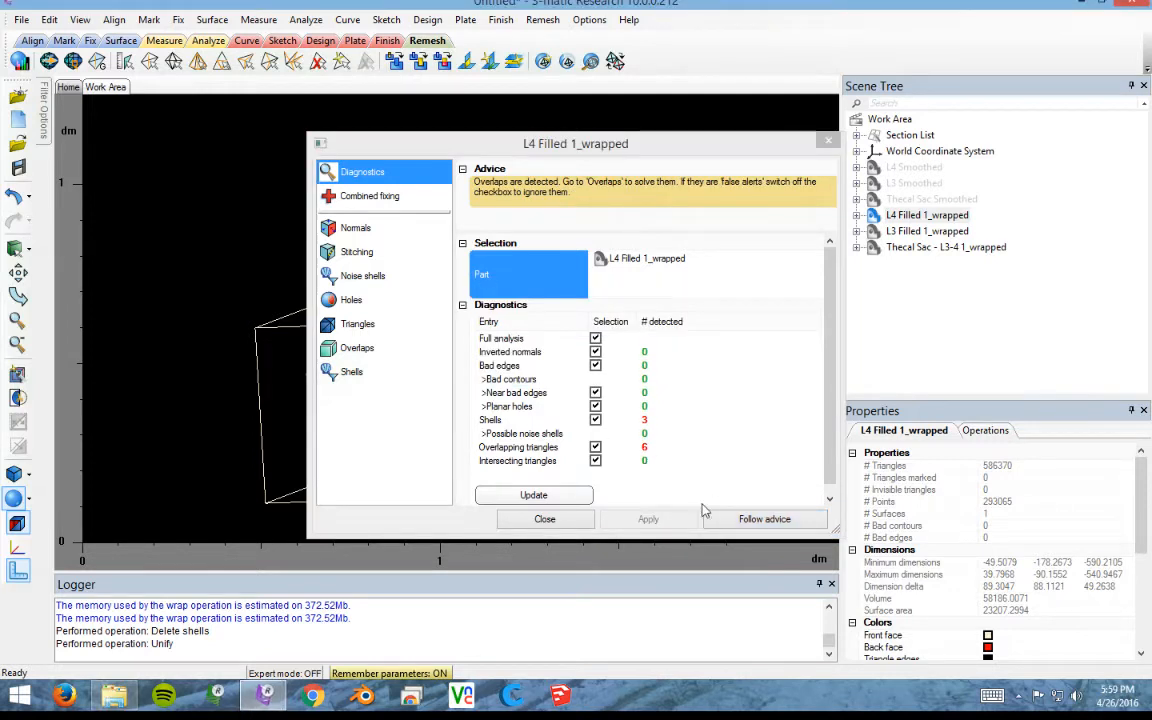
{"action": "left_click", "coordinate": [752, 521]}
{"action": "left_click", "coordinate": [738, 517]}
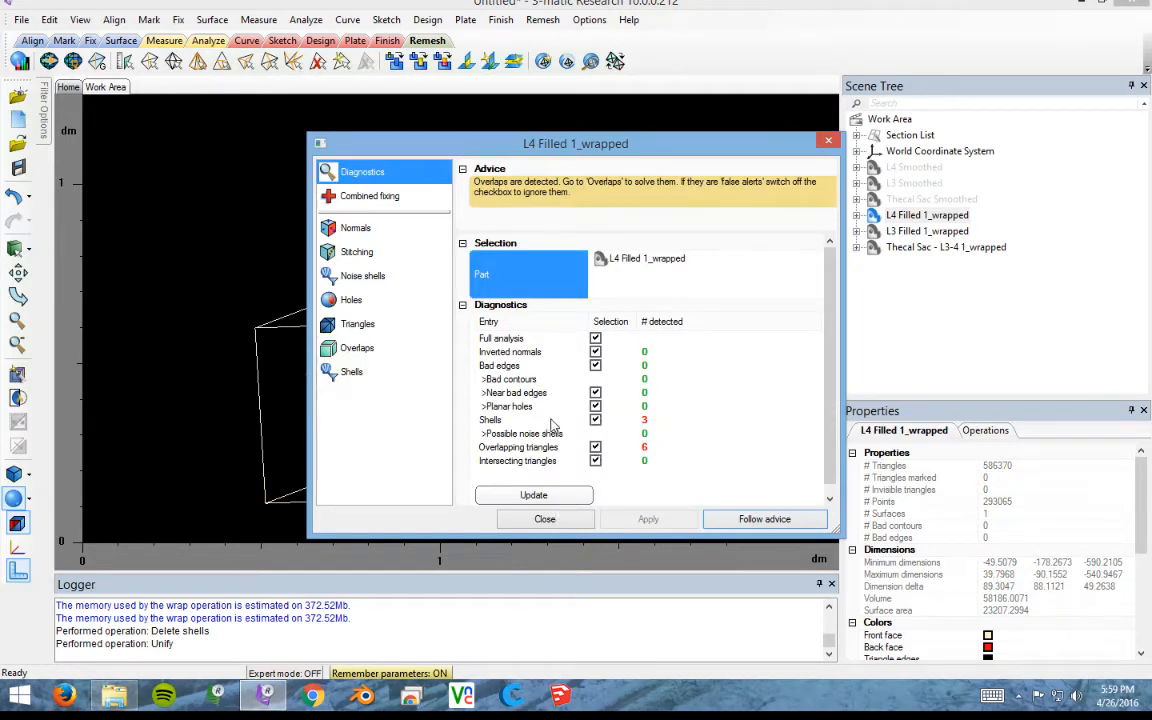
{"action": "left_click", "coordinate": [545, 519]}
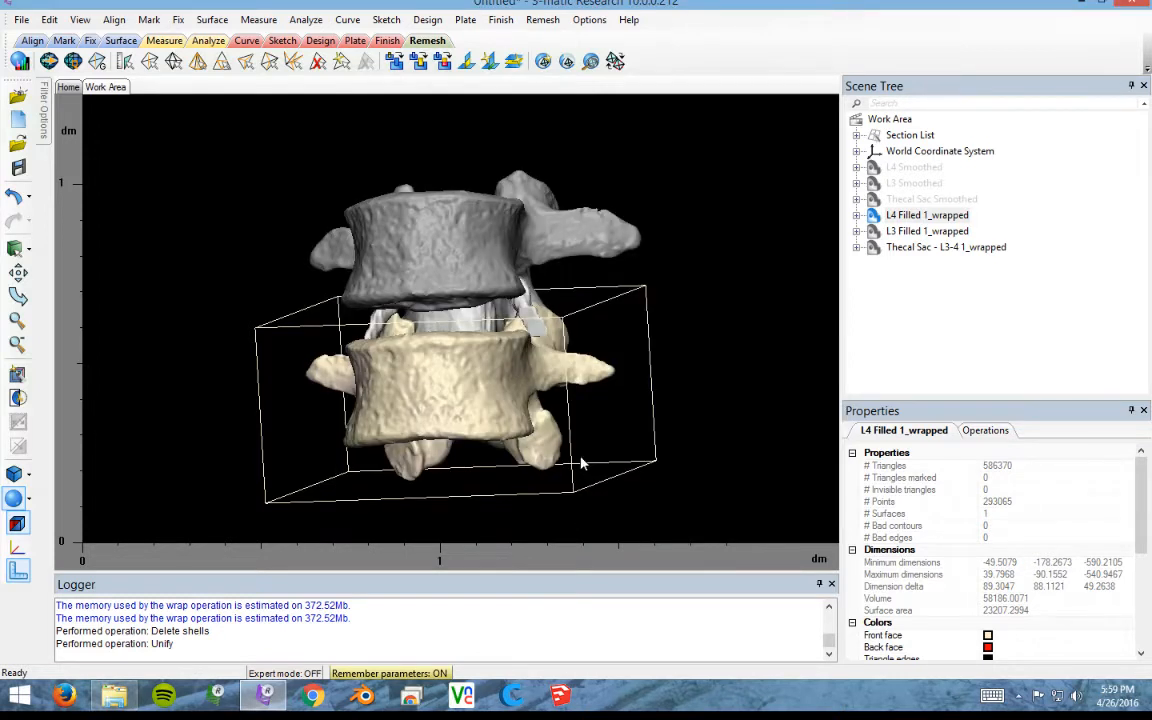
- Save the project to the Desktop as demo in the 3-matic Files (*.mxp) format
{"action": "left_click", "coordinate": [18, 167]}
{"action": "left_click", "coordinate": [608, 365]}
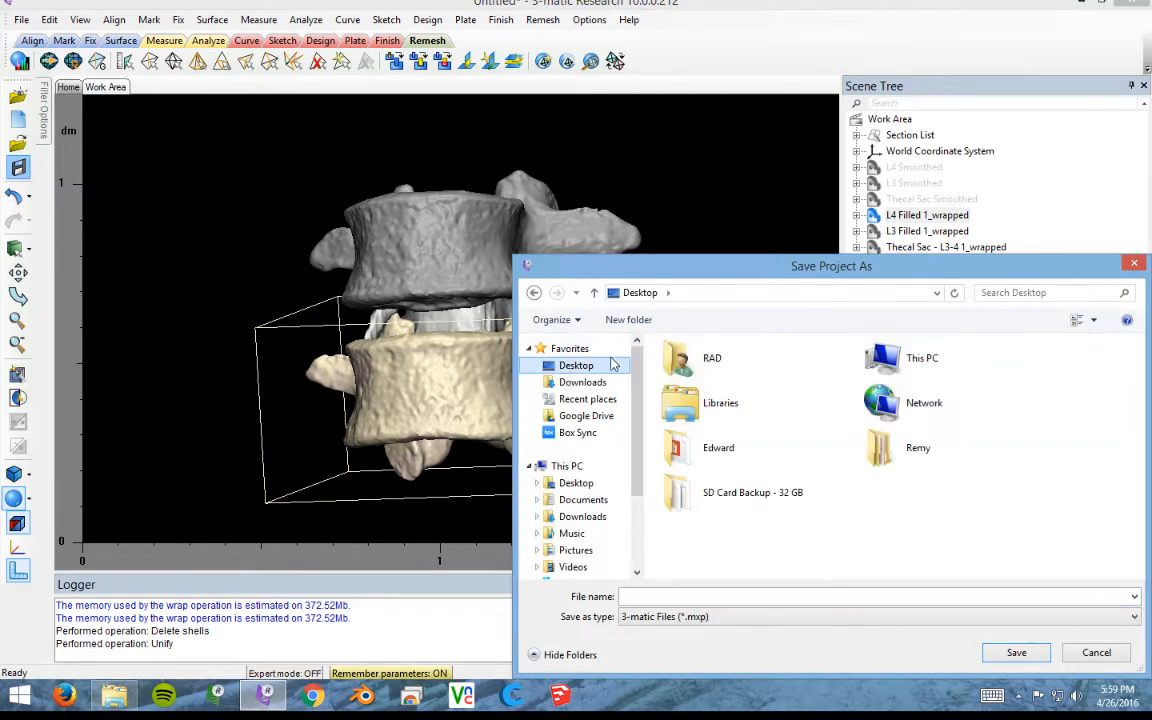
{"action": "left_click", "coordinate": [686, 596]}
{"action": "type", "text": "demo"}
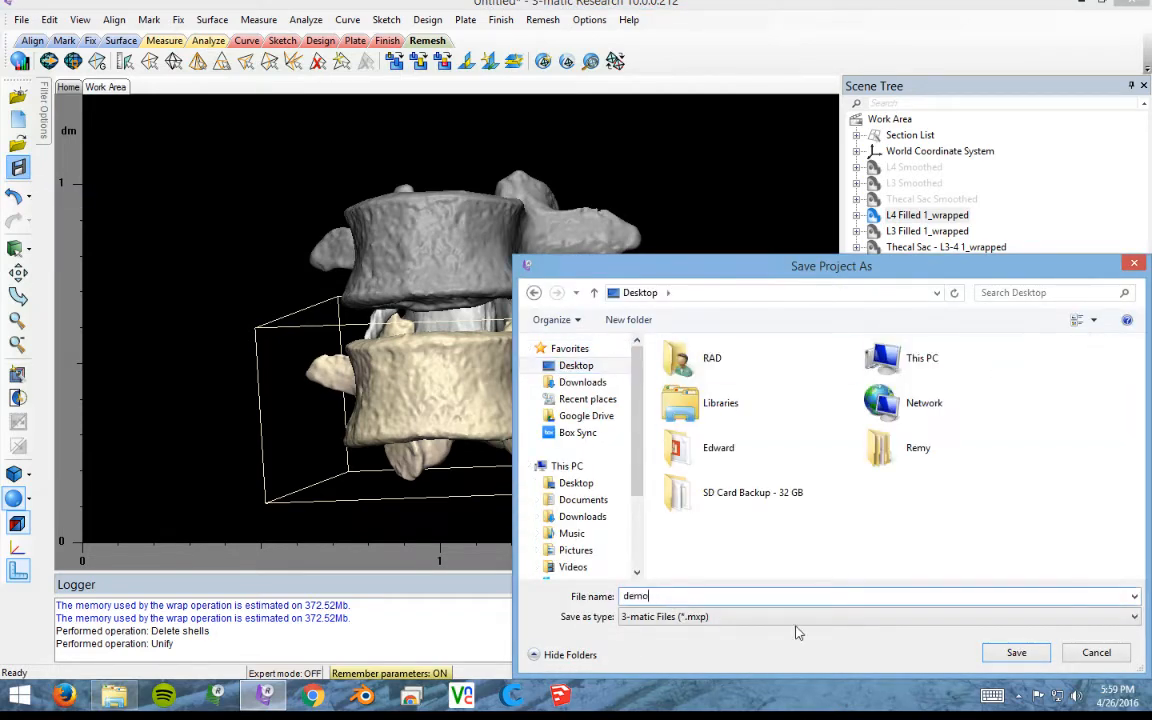
{"action": "left_click", "coordinate": [1014, 653]}
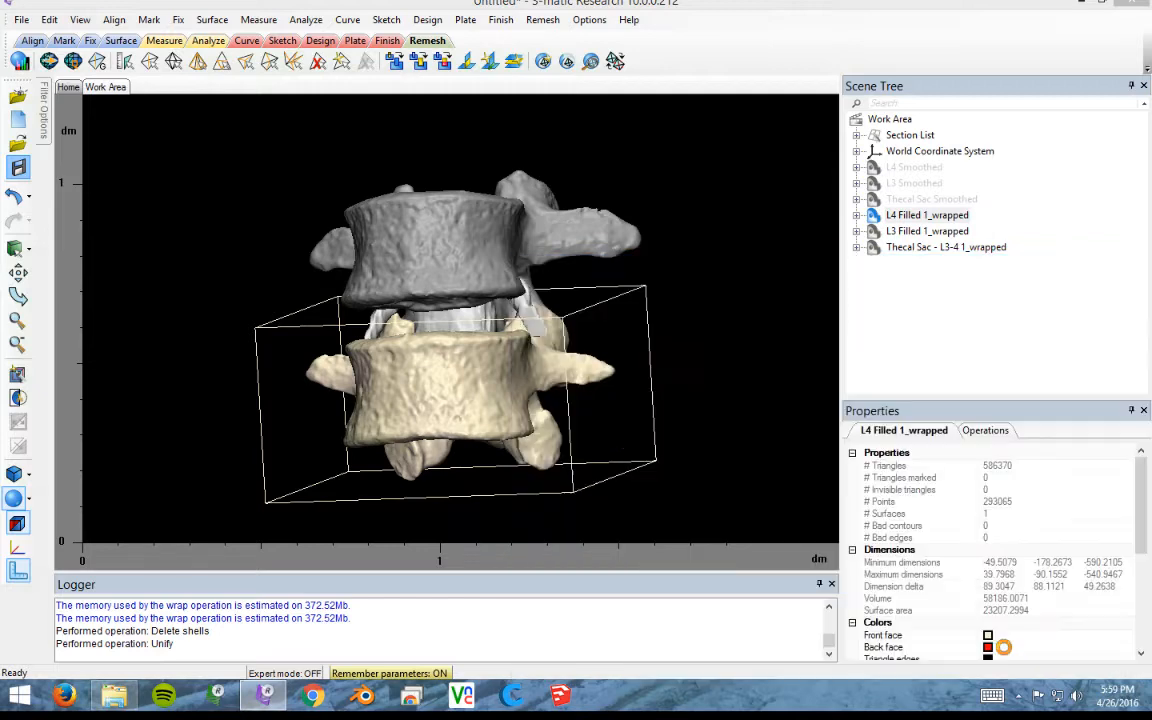
- Switch to File Explorer and examine how the 3D files folder is organized, including the Mimics Files and 3Matic Files subfolders
{"action": "left_click", "coordinate": [116, 697]}
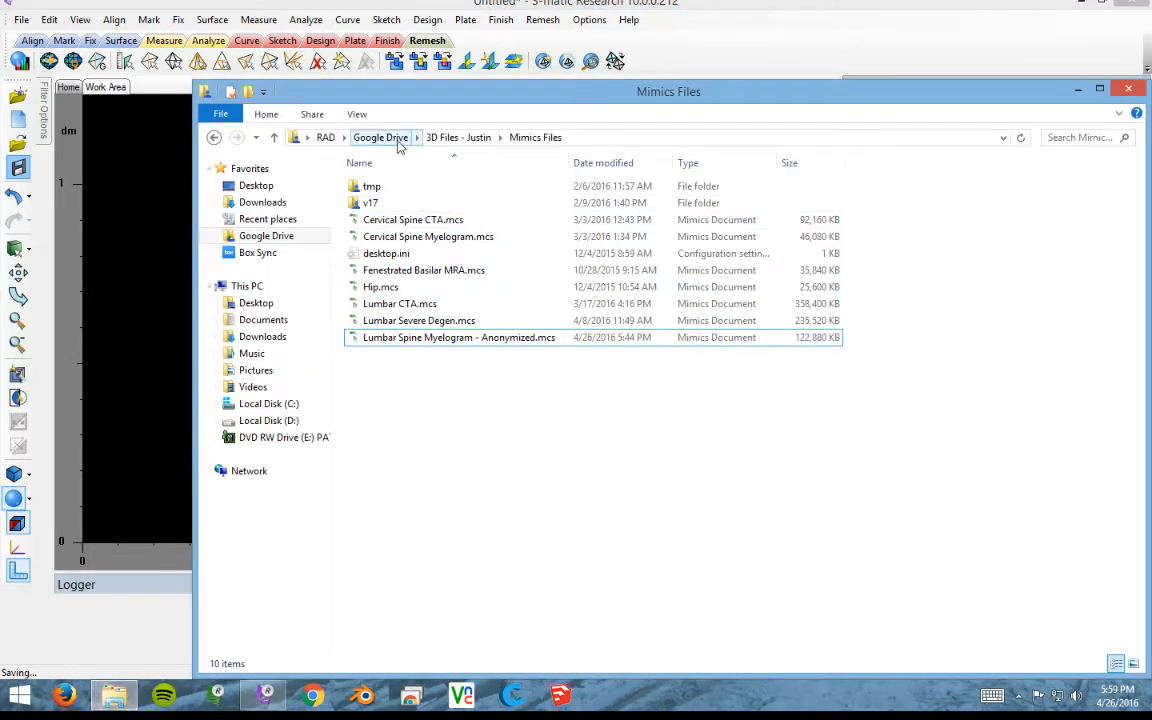
{"action": "left_click", "coordinate": [455, 137]}
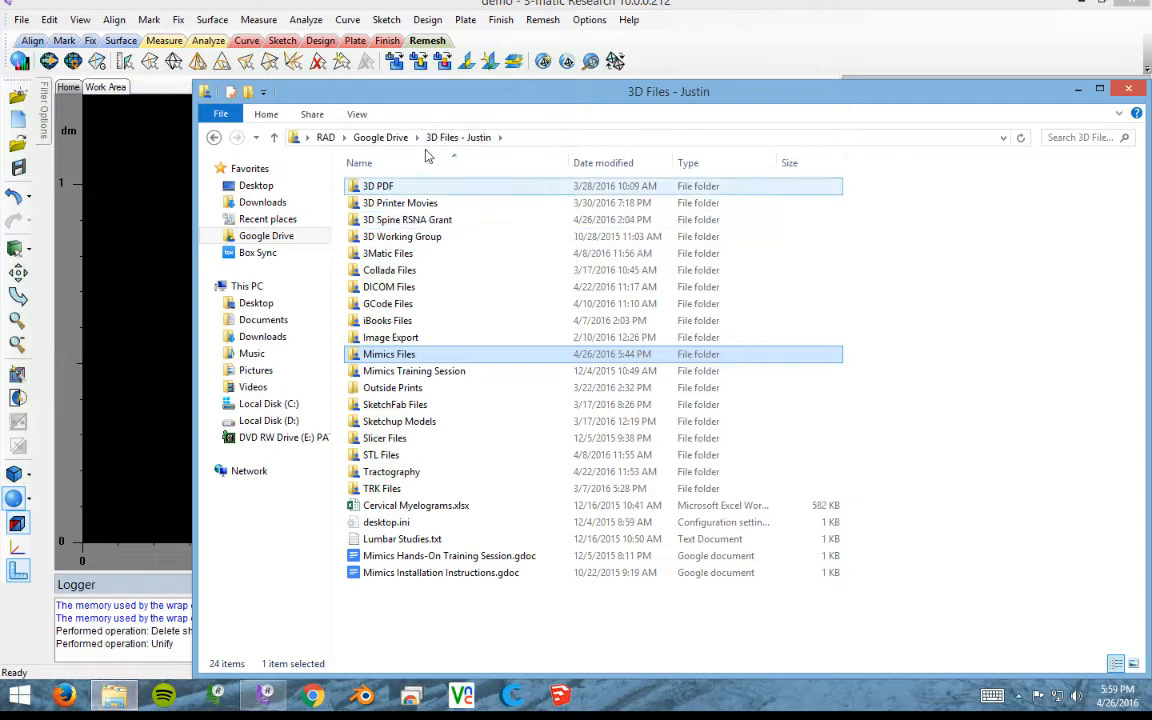
{"action": "left_click", "coordinate": [380, 189]}
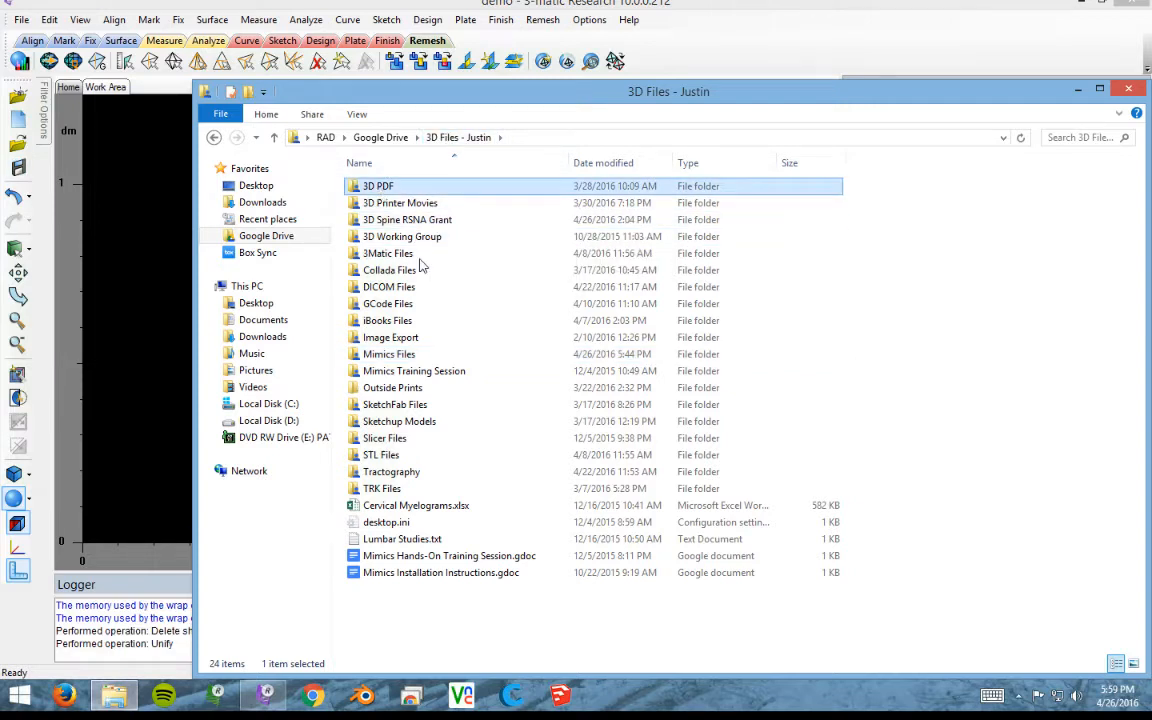
{"action": "left_click", "coordinate": [405, 488], "text": "shift"}
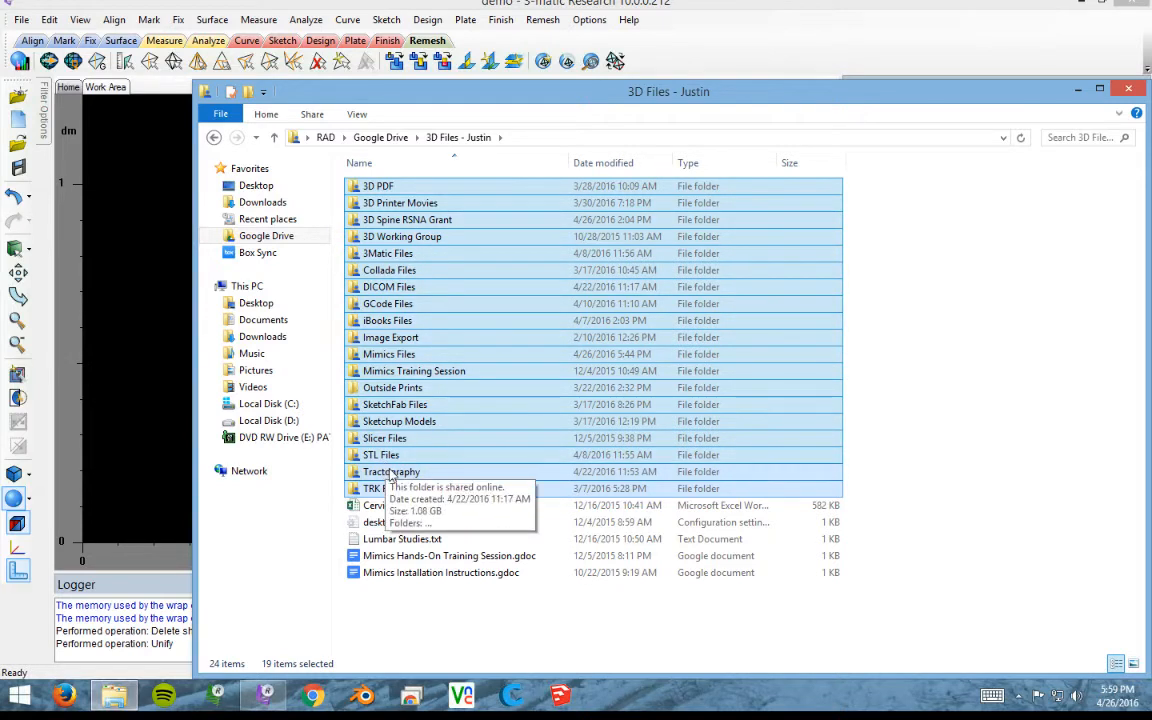
{"action": "left_click", "coordinate": [391, 357]}
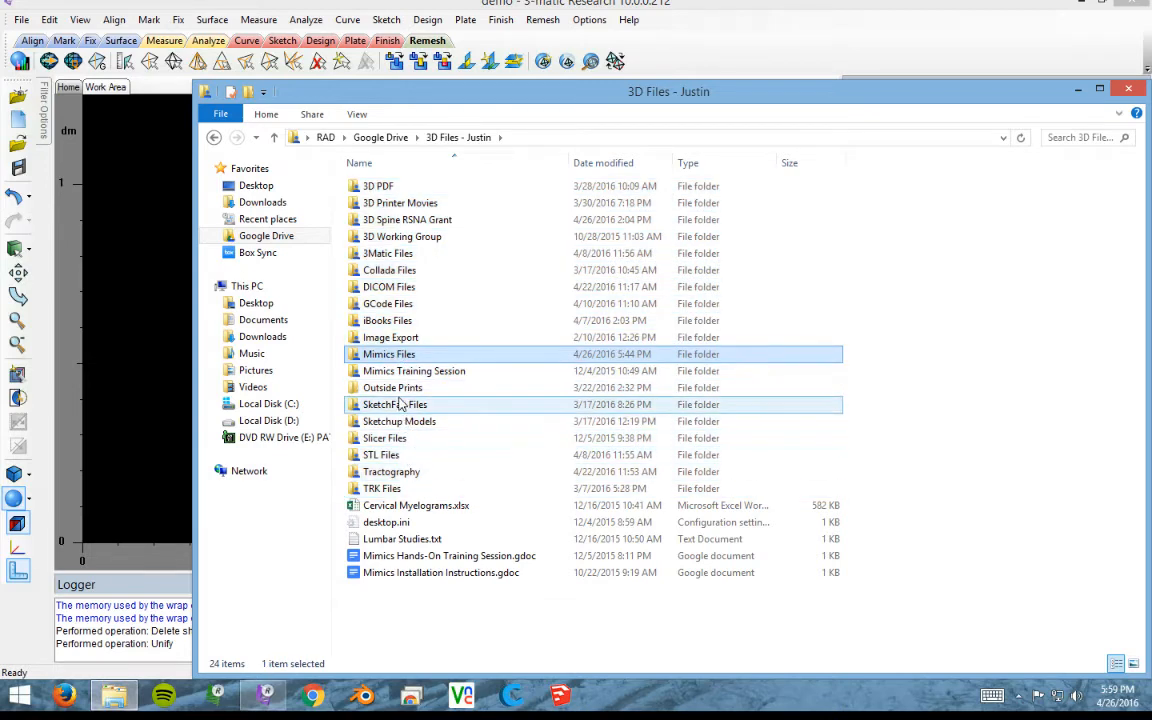
{"action": "left_click", "coordinate": [420, 256]}
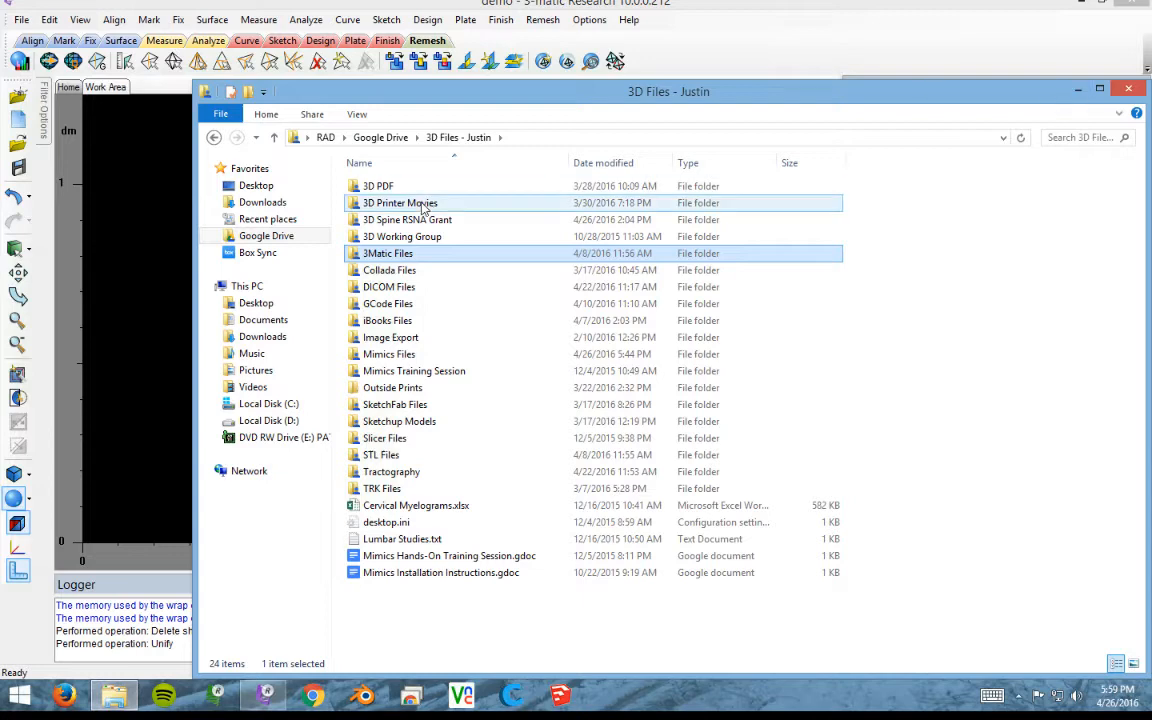
{"action": "left_click", "coordinate": [1077, 92]}
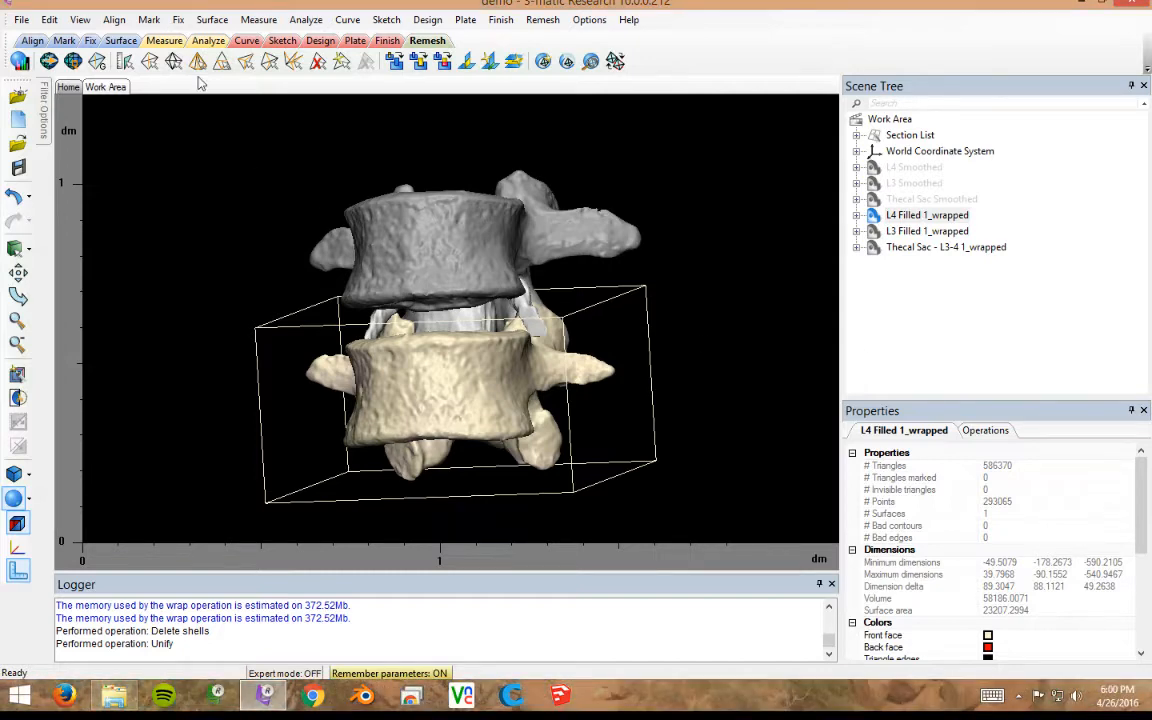
- Hide the Thecal Sac - L3-4 1_wrapped part to leave the two wrapped vertebrae in a side view
{"action": "right_click_drag", "start_coordinate": [546, 315], "coordinate": [416, 331]}
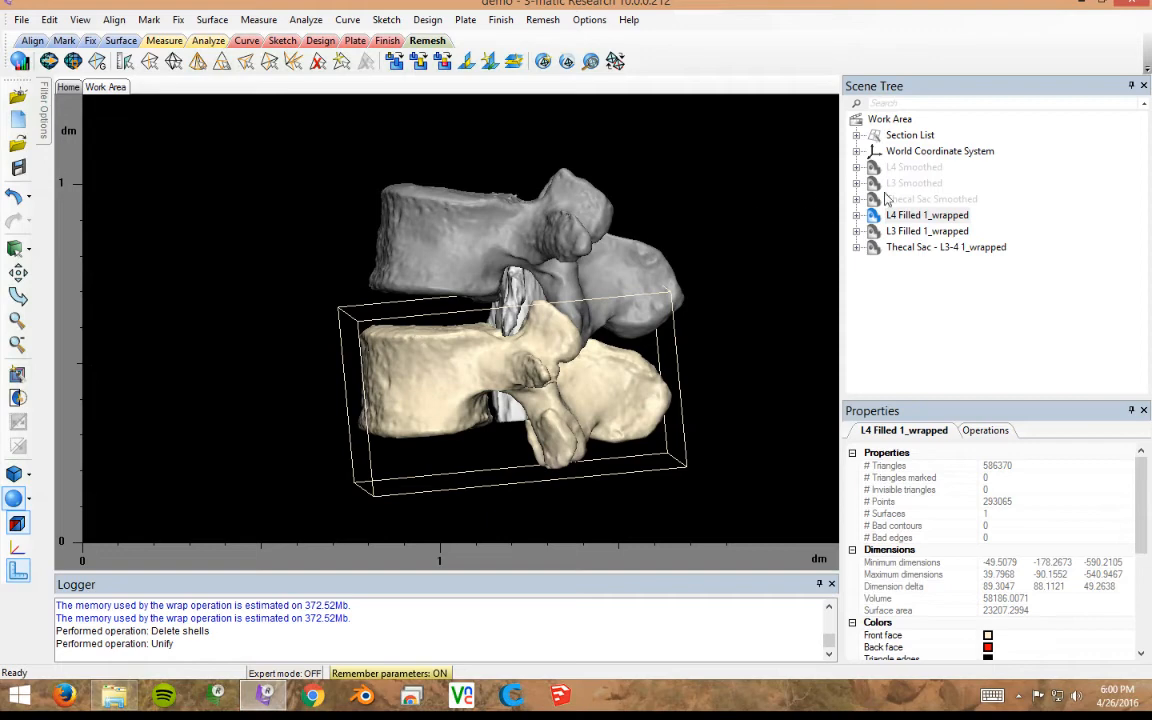
{"action": "left_click", "coordinate": [916, 250]}
{"action": "right_click", "coordinate": [917, 257]}
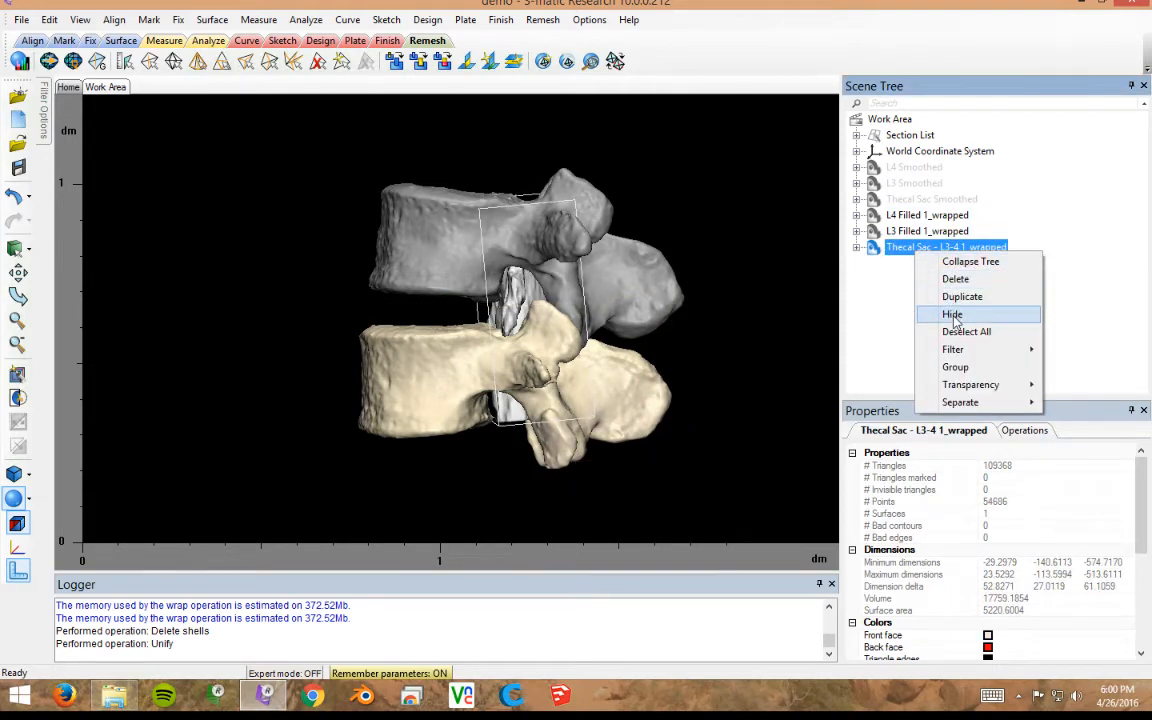
{"action": "left_click", "coordinate": [953, 316]}
{"action": "right_click_drag", "start_coordinate": [625, 332], "coordinate": [545, 252]}
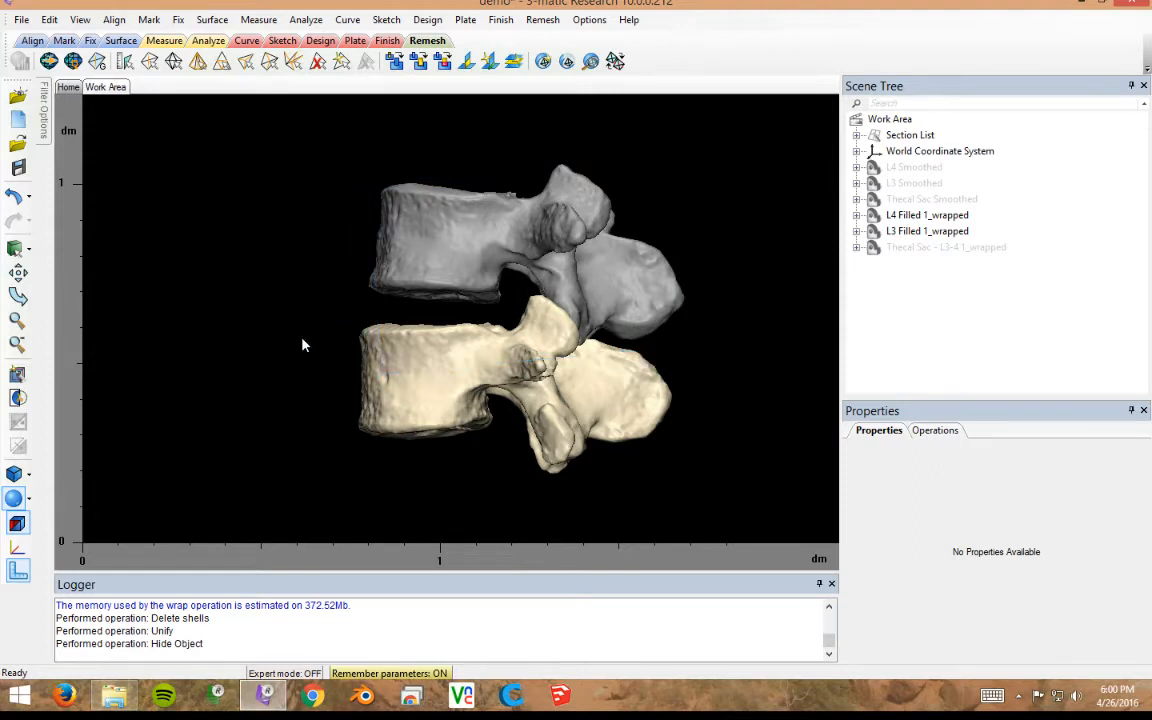
{"action": "mouse_move", "coordinate": [304, 345]}
{"action": "right_mouse_down"}
{"action": "mouse_move", "coordinate": [316, 337]}
{"action": "mouse_move", "coordinate": [301, 343]}
{"action": "right_mouse_up"}
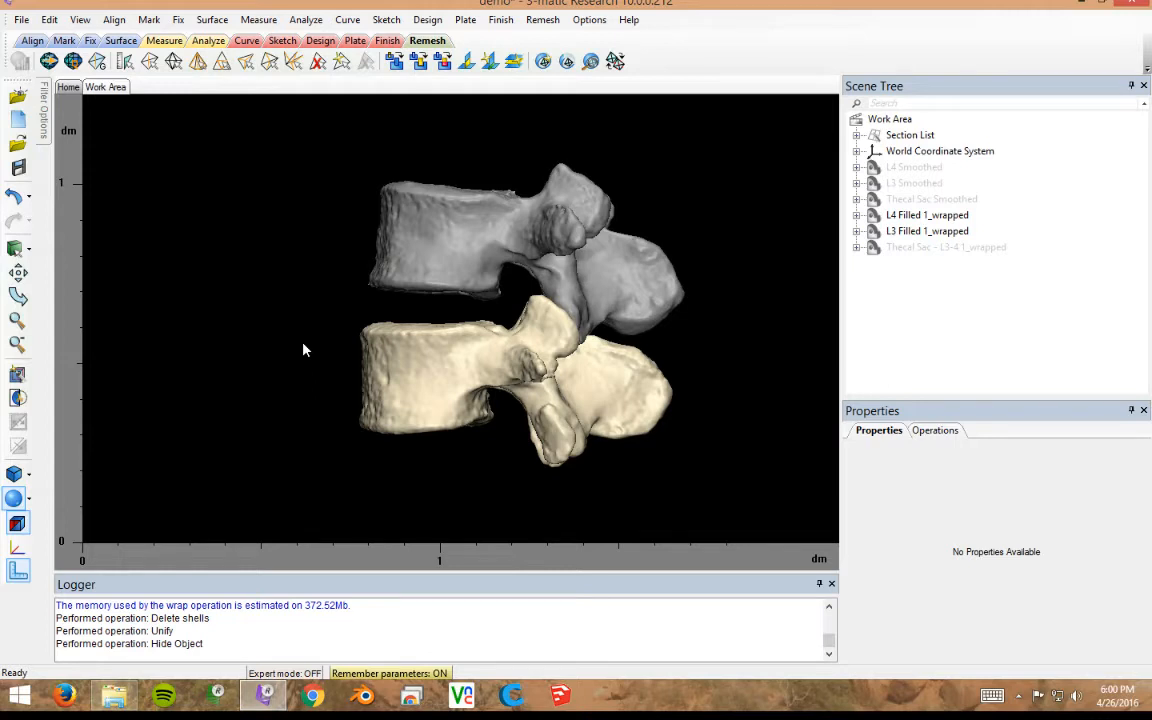
{"action": "left_click", "coordinate": [427, 19]}
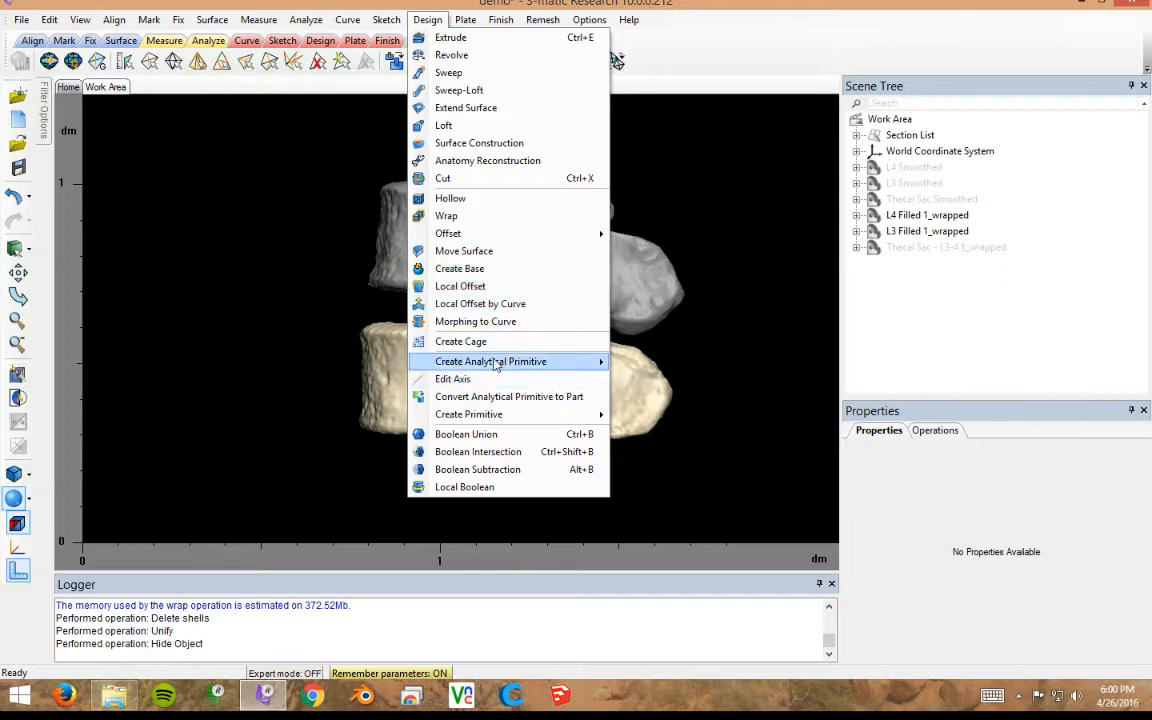
{"action": "mouse_move", "coordinate": [489, 362]}
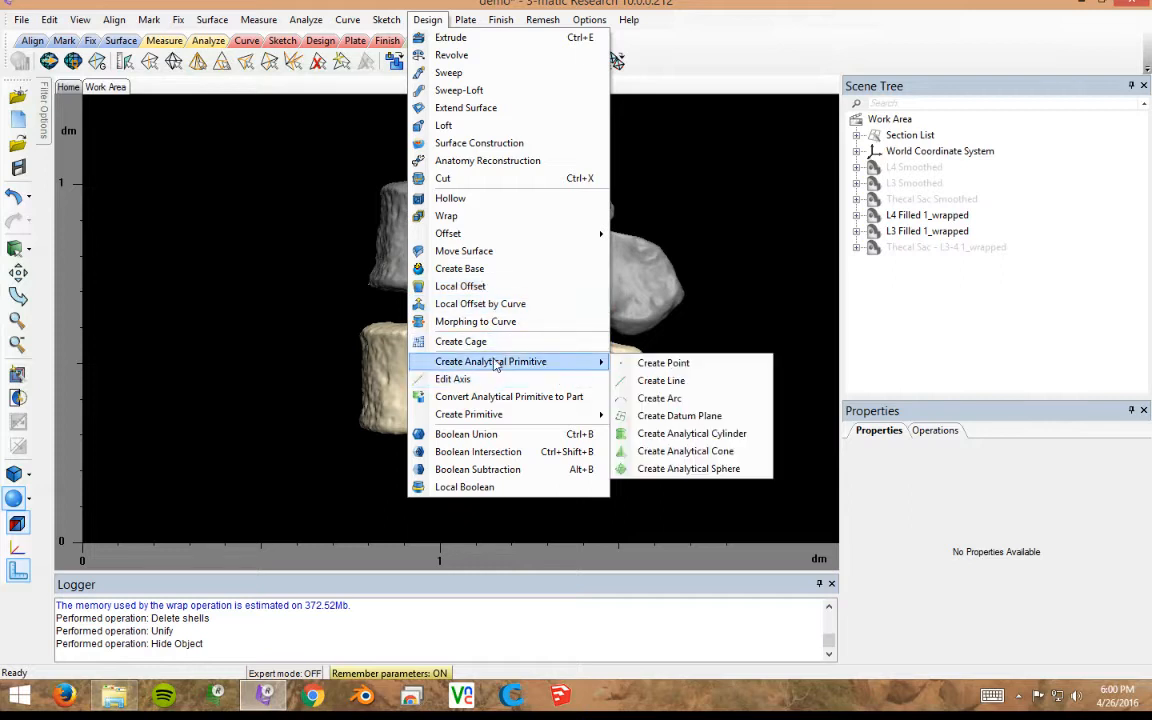
{"action": "left_click", "coordinate": [665, 415]}
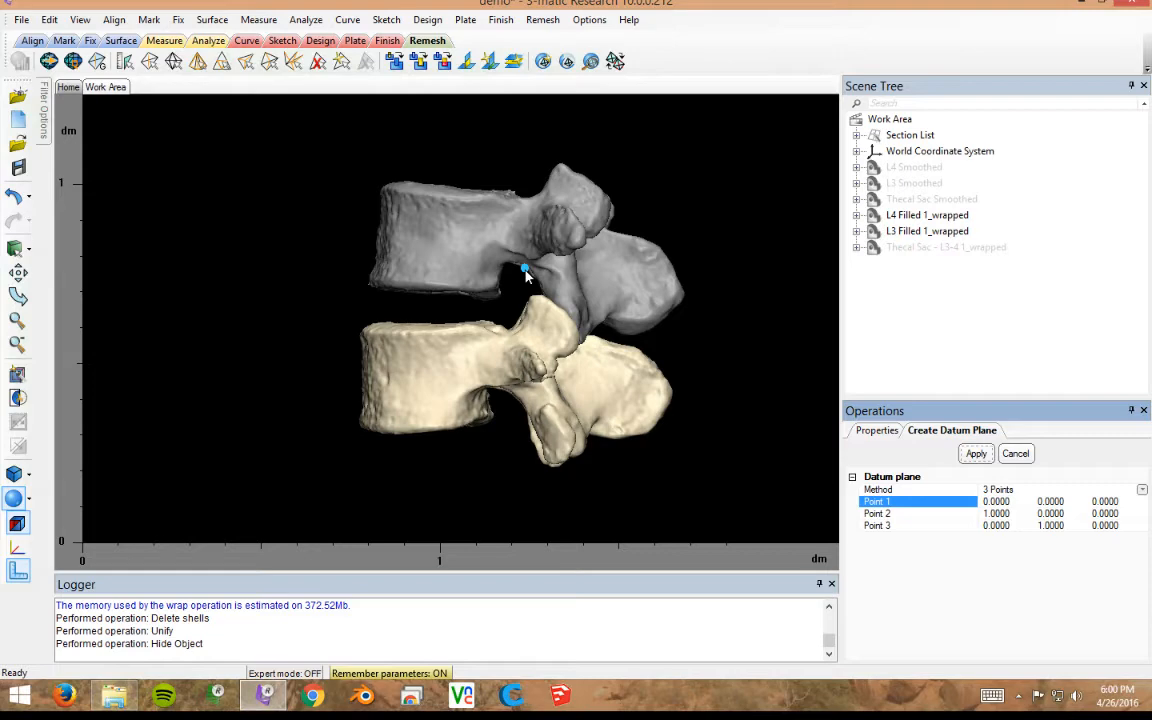
{"action": "scroll", "coordinate": [526, 275], "scroll_direction": "up", "scroll_amount": 3}
{"action": "scroll", "coordinate": [526, 274], "scroll_direction": "down", "scroll_amount": 3}
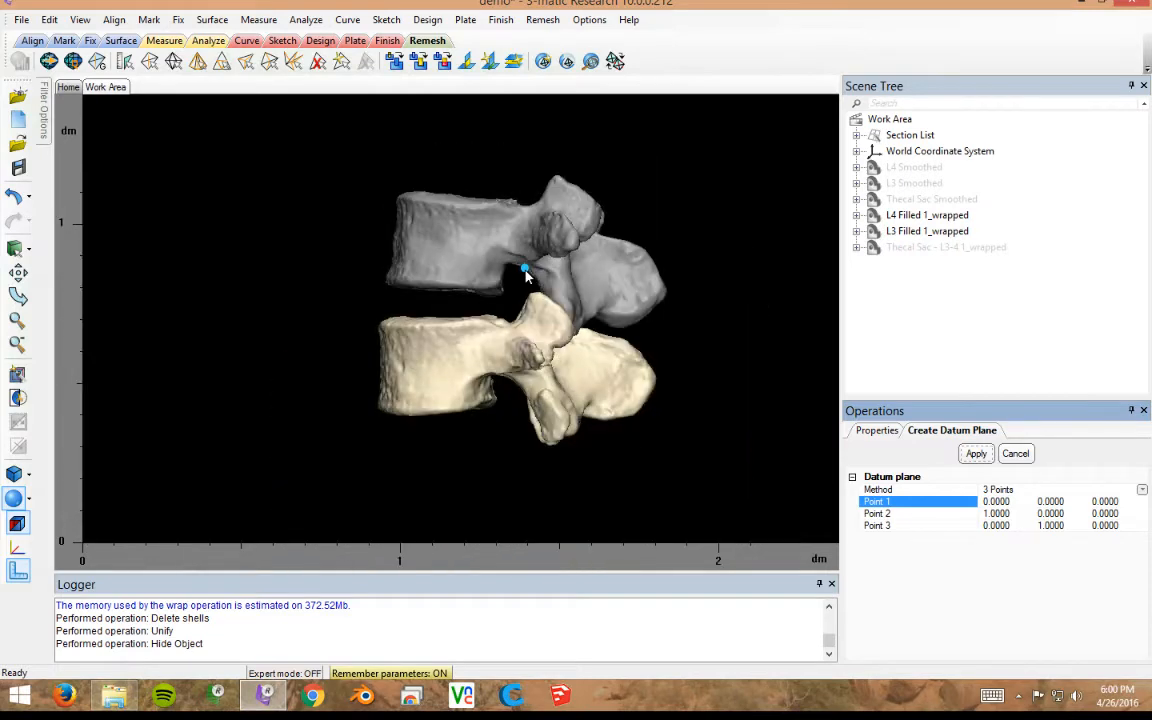
{"action": "left_click", "coordinate": [1015, 455]}
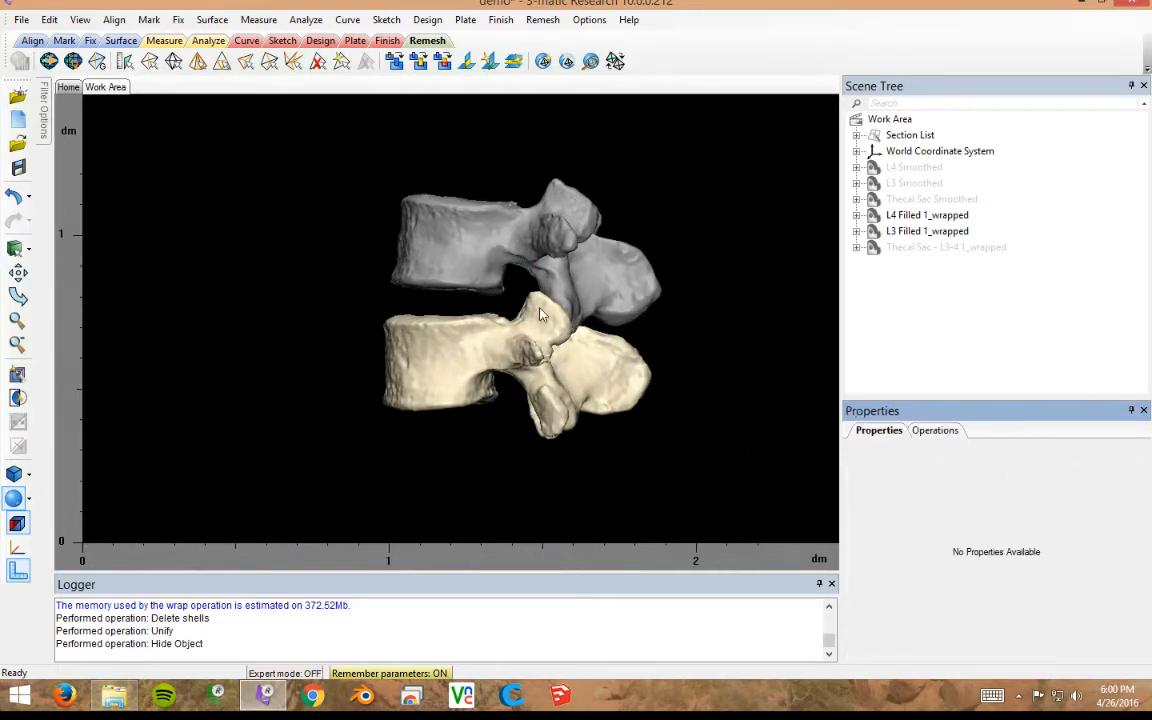
- Create a 3 Points datum plane from above, picking Points 1 and 2 on the two L3 pedicles and keeping Point 3 at 0, 1, 0
{"action": "right_click_drag", "start_coordinate": [660, 285], "coordinate": [743, 401]}
{"action": "right_click_drag", "start_coordinate": [410, 405], "coordinate": [403, 395]}
{"action": "right_click_drag", "start_coordinate": [731, 228], "coordinate": [727, 322]}
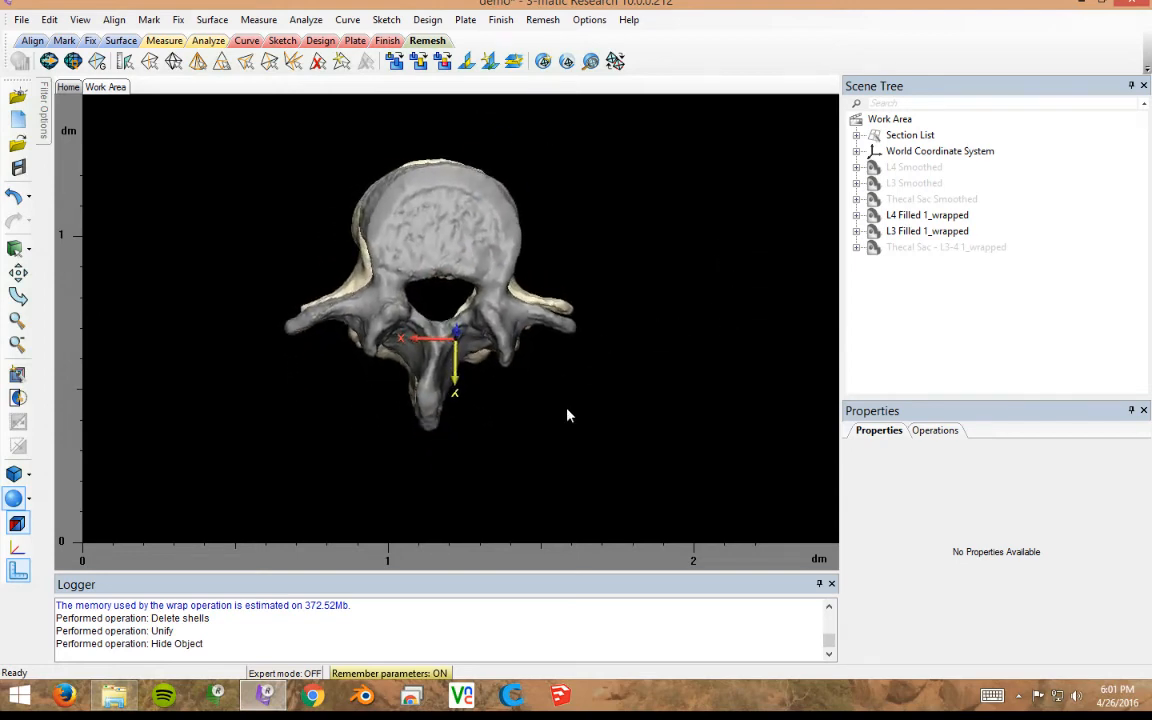
{"action": "right_click_drag", "start_coordinate": [568, 414], "coordinate": [555, 390]}
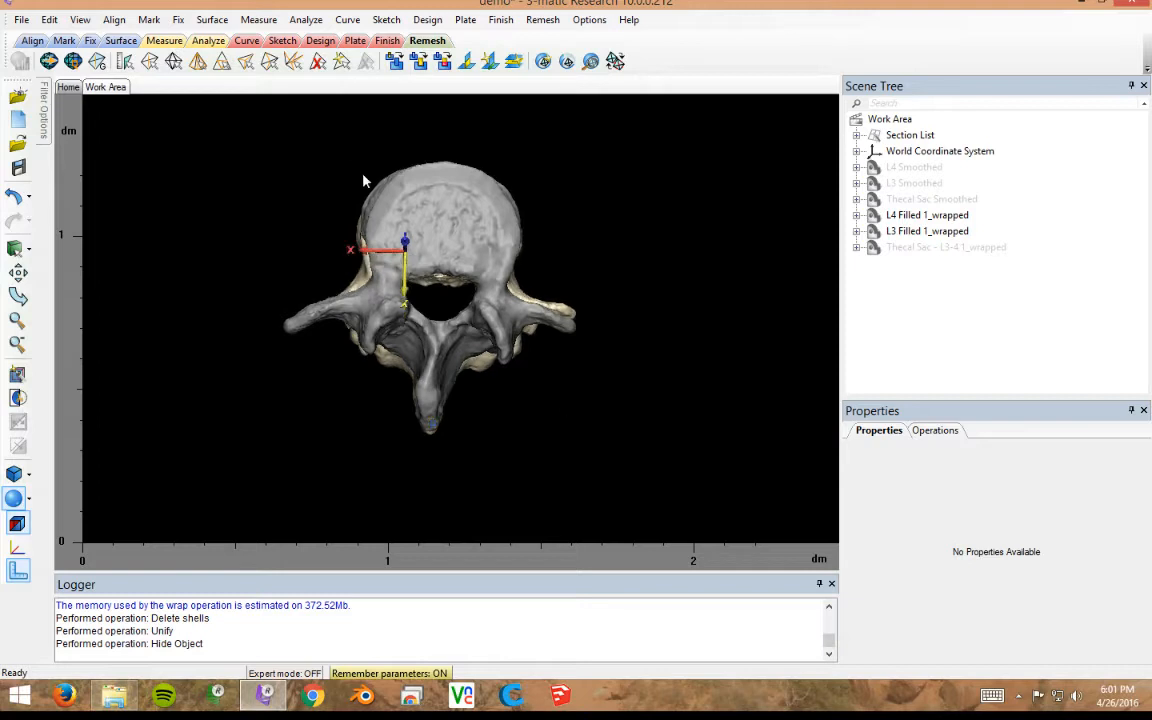
{"action": "left_click", "coordinate": [427, 19]}
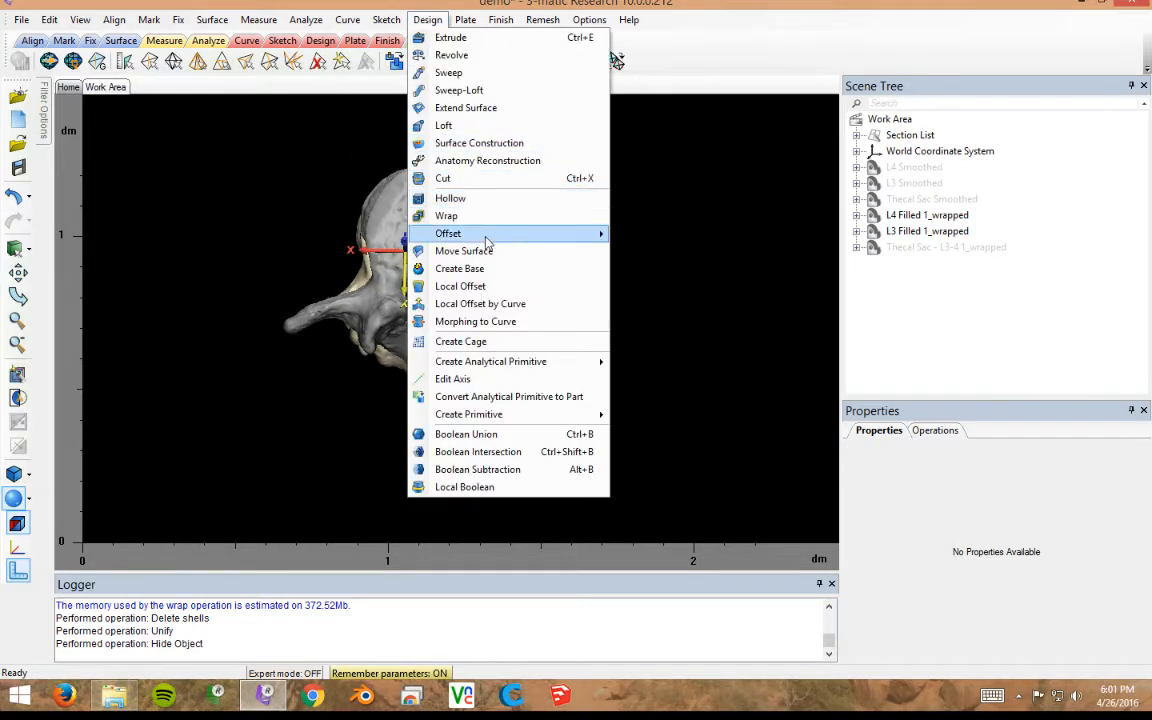
{"action": "mouse_move", "coordinate": [487, 243]}
{"action": "mouse_move", "coordinate": [514, 361]}
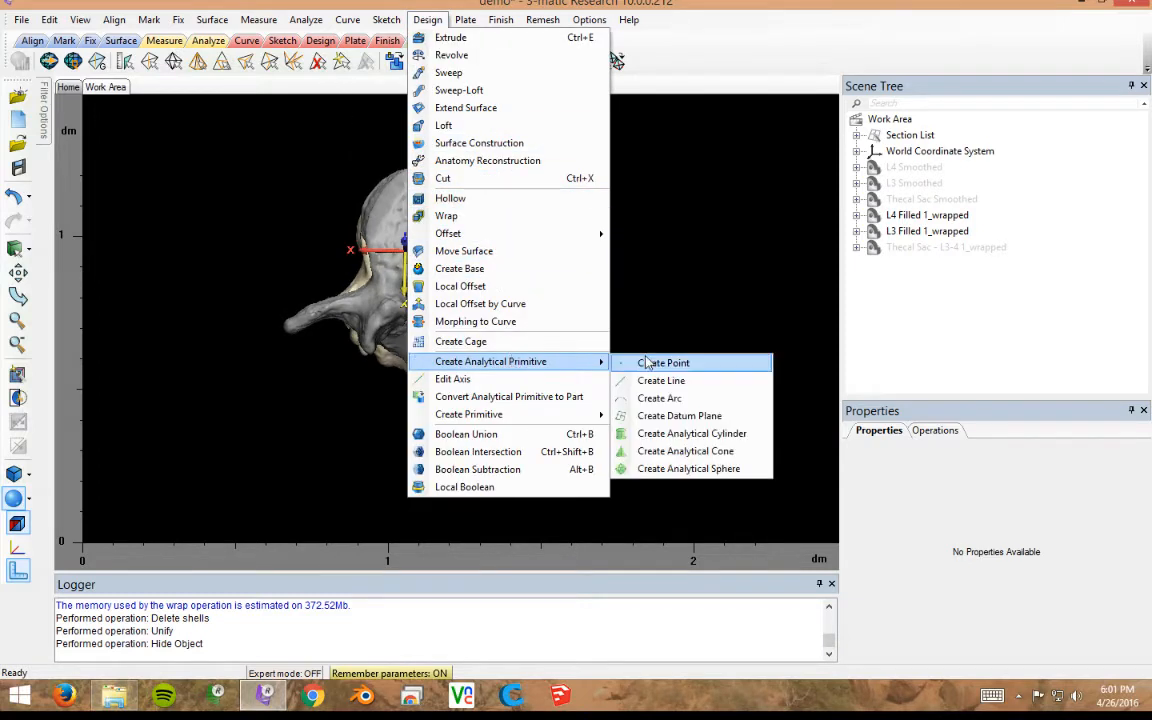
{"action": "left_click", "coordinate": [668, 415]}
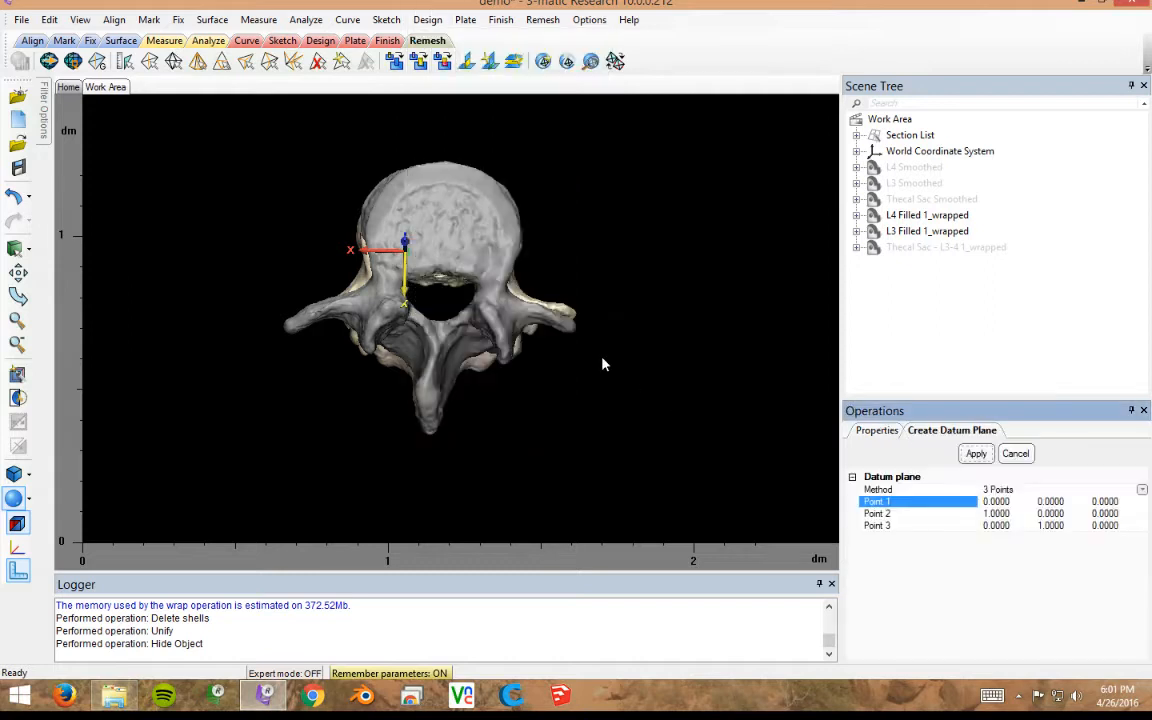
{"action": "left_click", "coordinate": [386, 290]}
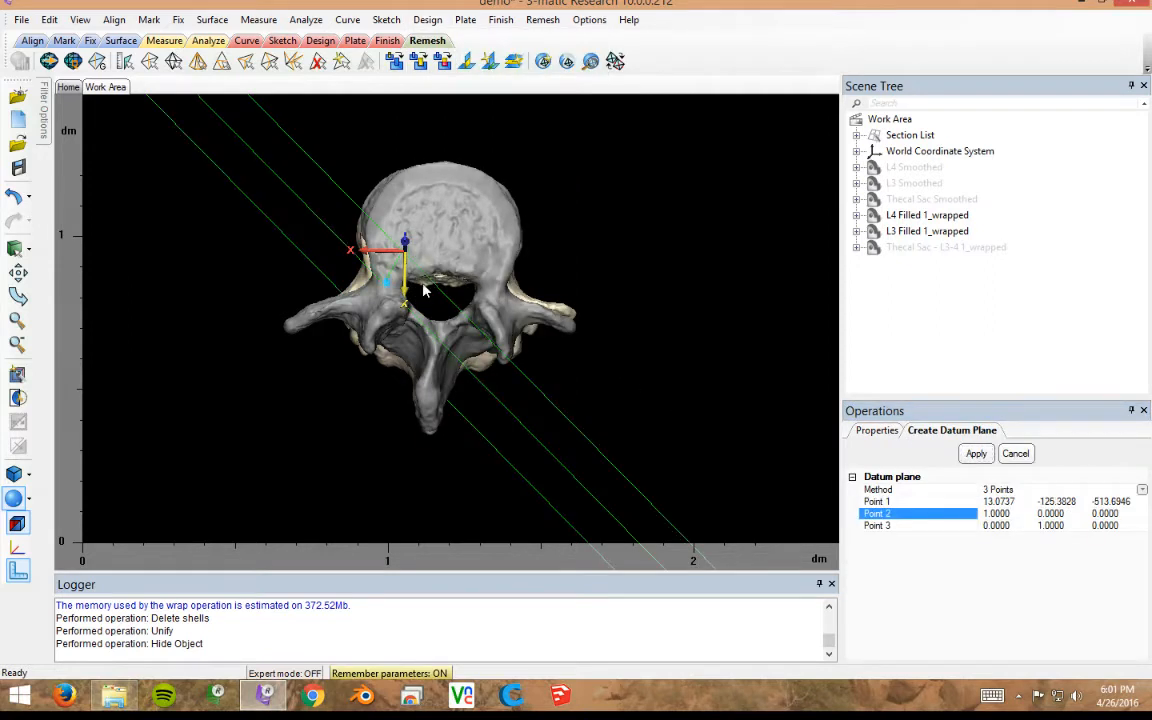
{"action": "left_click", "coordinate": [497, 294]}
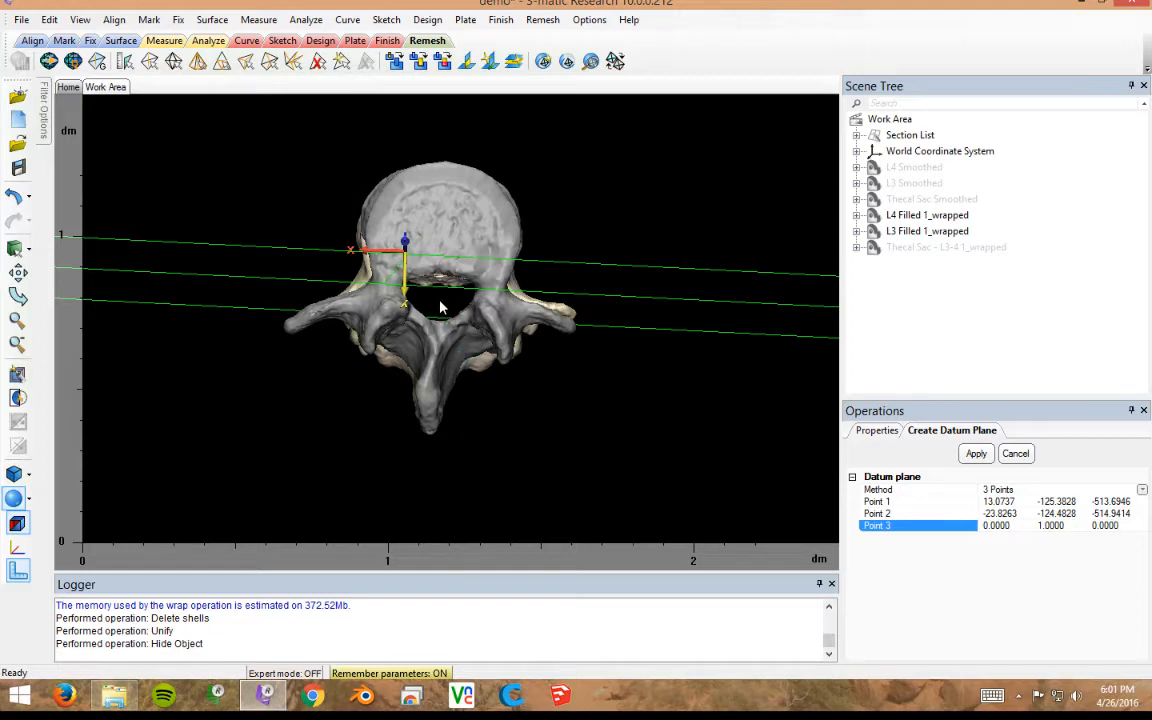
{"action": "left_click", "coordinate": [976, 453]}
- Examine the datum plane's position and tilt through the L3 and L4 vertebrae from several angles
{"action": "scroll", "coordinate": [557, 369], "scroll_direction": "down", "scroll_amount": 3}
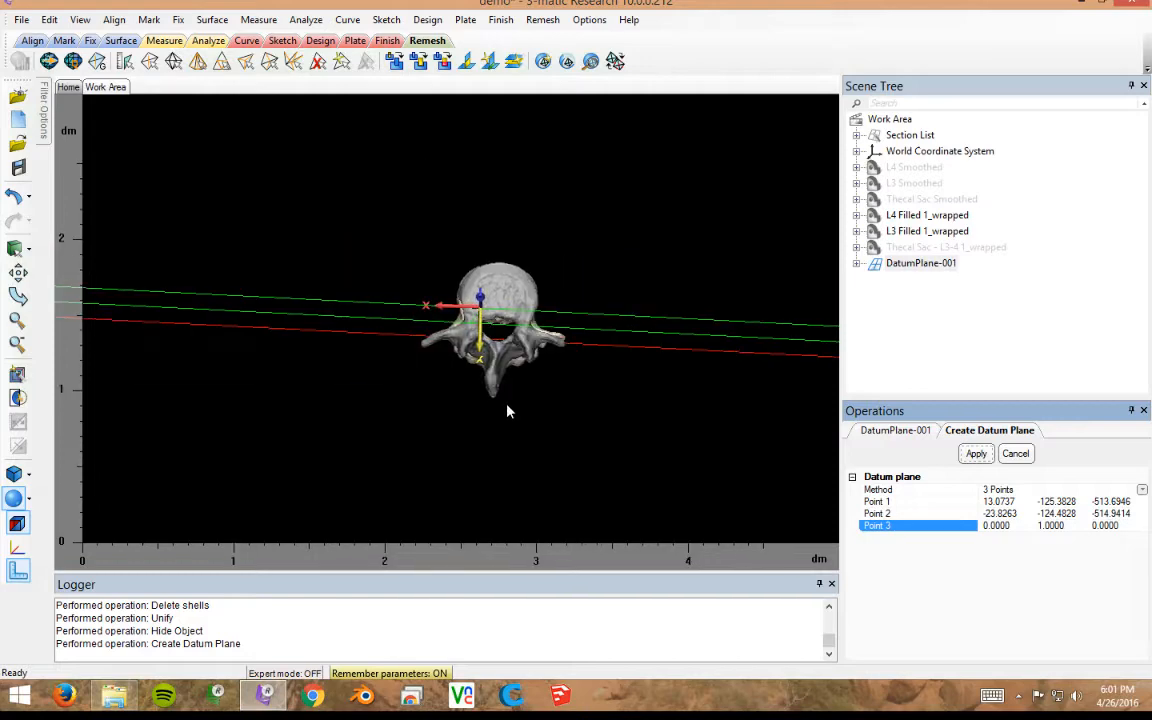
{"action": "mouse_move", "coordinate": [419, 401]}
{"action": "right_mouse_down"}
{"action": "mouse_move", "coordinate": [532, 375]}
{"action": "mouse_move", "coordinate": [548, 393]}
{"action": "mouse_move", "coordinate": [386, 418]}
{"action": "mouse_move", "coordinate": [421, 411]}
{"action": "right_mouse_up"}
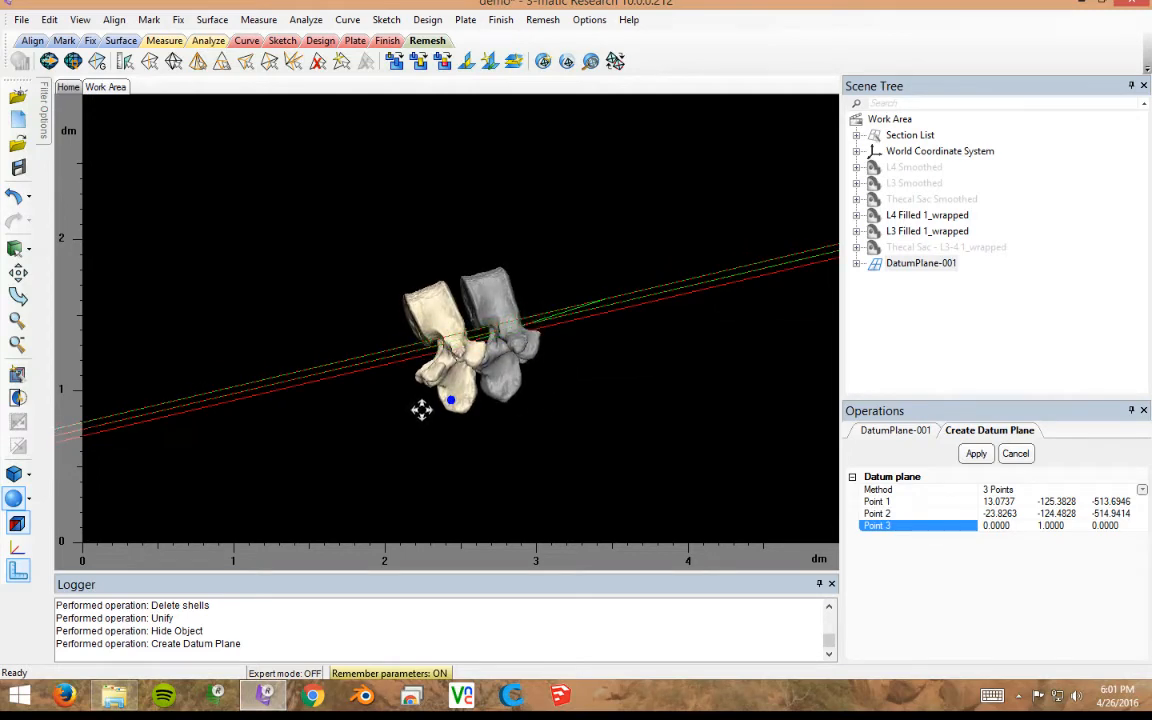
{"action": "right_click_drag", "start_coordinate": [421, 411], "coordinate": [421, 410]}
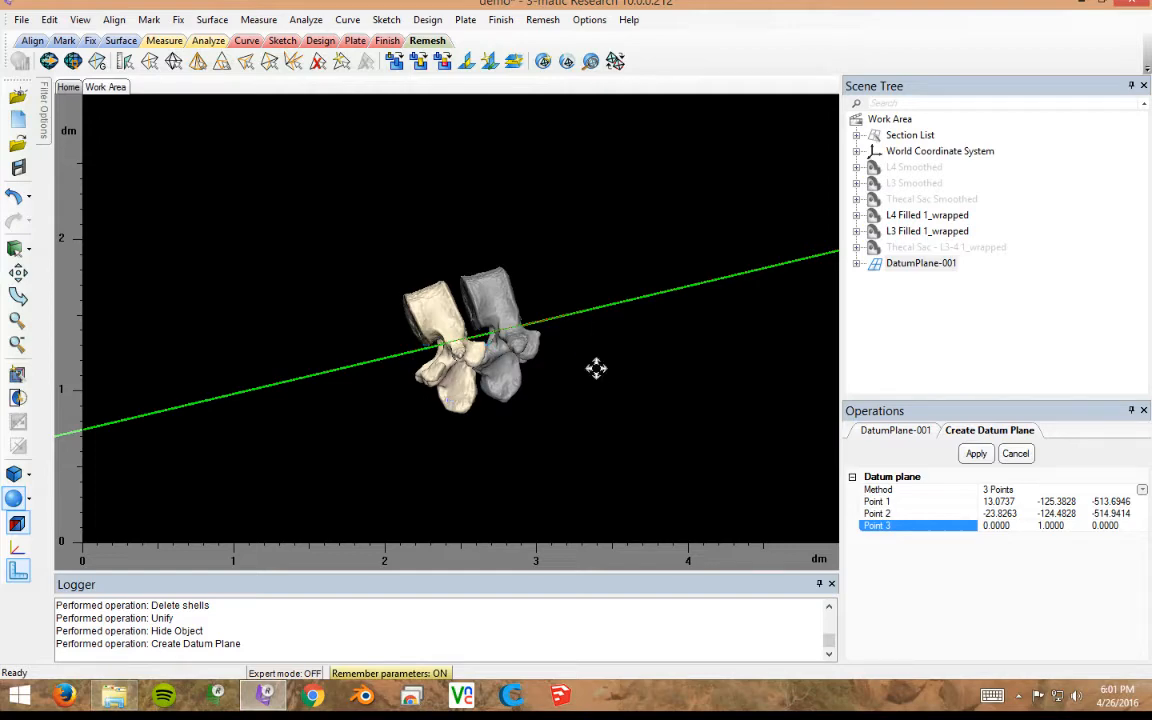
{"action": "right_click_drag", "start_coordinate": [596, 368], "coordinate": [350, 329]}
{"action": "right_click_drag", "start_coordinate": [645, 411], "coordinate": [580, 362]}
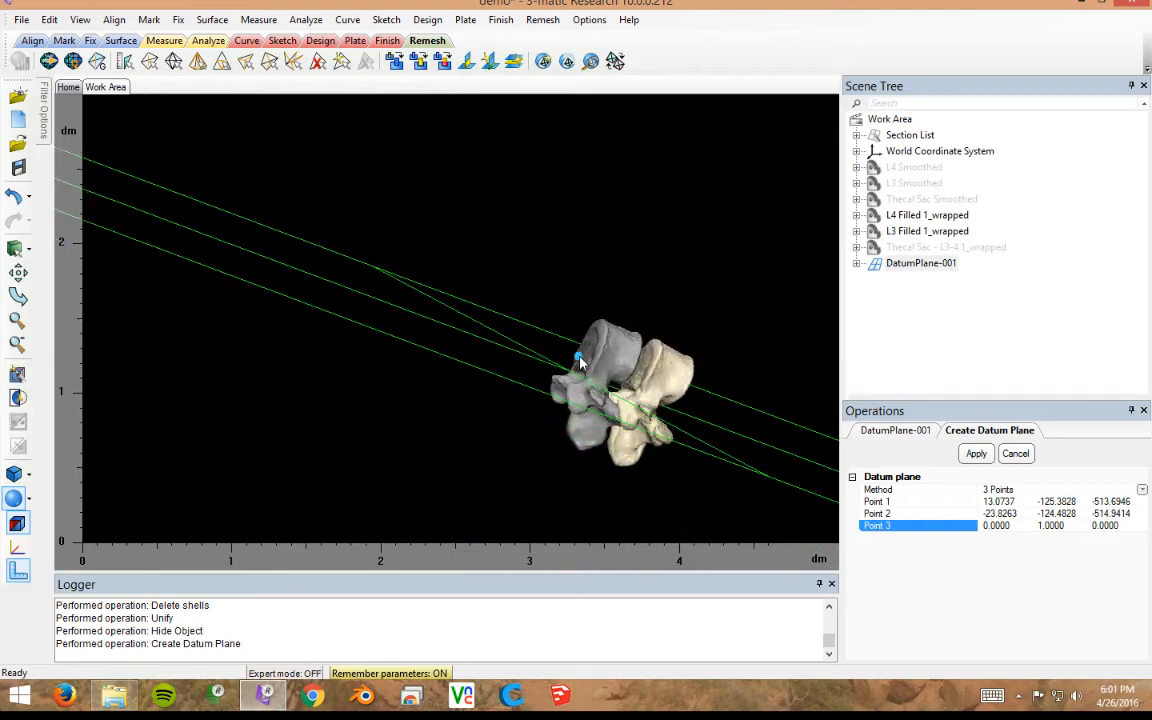
- Cut the L4 Filled 1_wrapped and L3 Filled 1_wrapped parts, using DatumPlane-001 as the cutting entity
{"action": "middle_click_drag", "start_coordinate": [688, 441], "coordinate": [553, 388]}
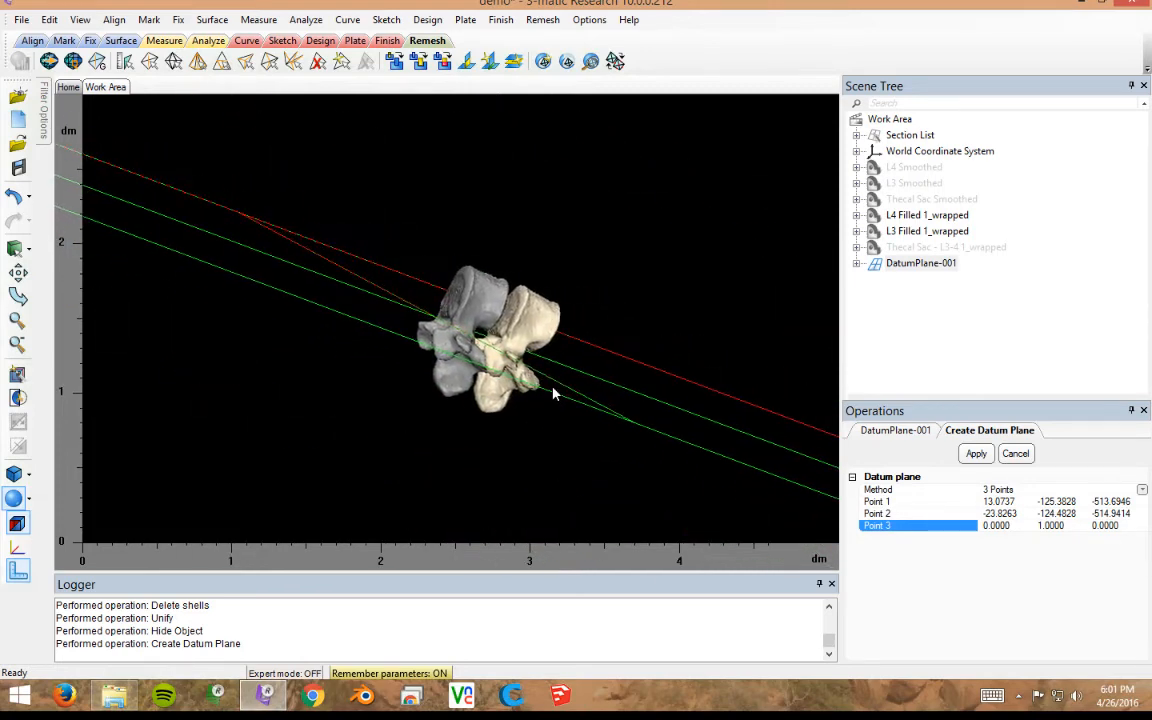
{"action": "scroll", "coordinate": [553, 393], "scroll_direction": "up", "scroll_amount": 3}
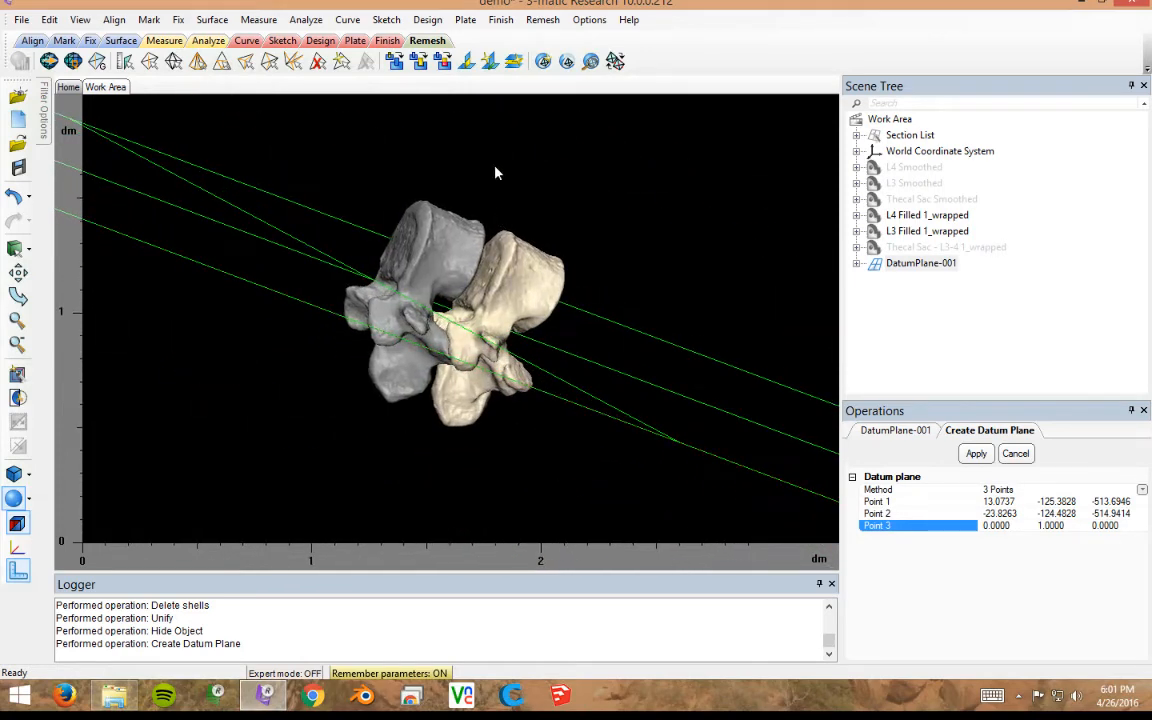
{"action": "left_click", "coordinate": [427, 19]}
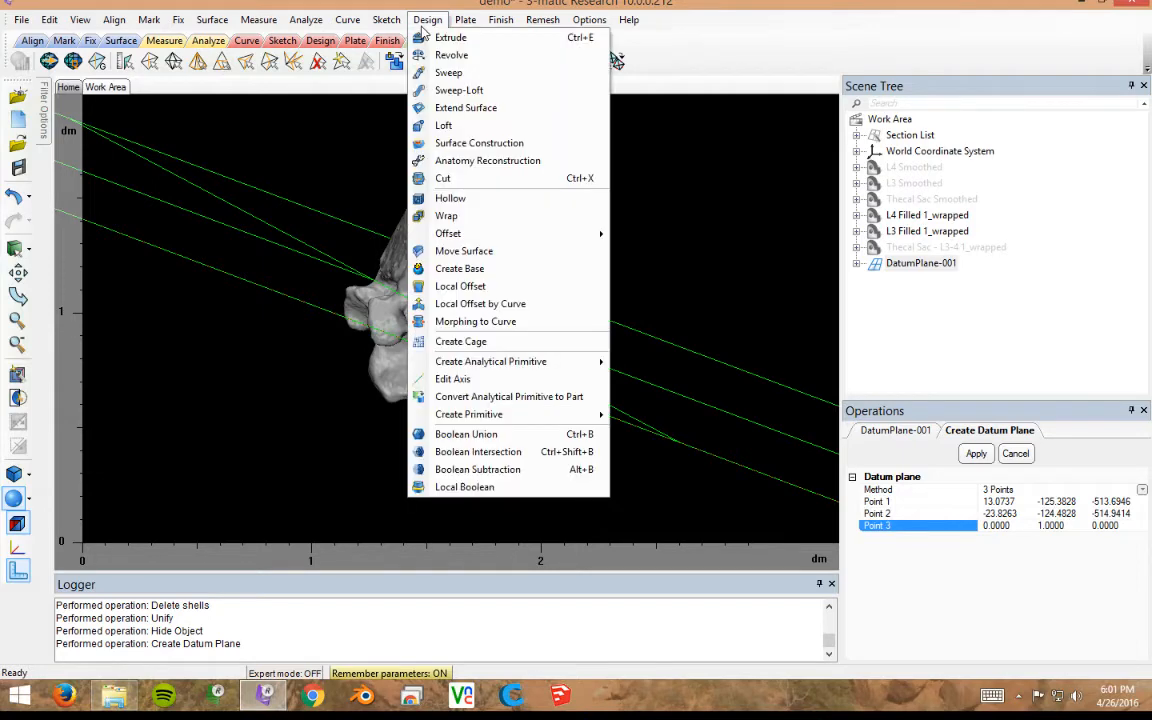
{"action": "left_click", "coordinate": [443, 178]}
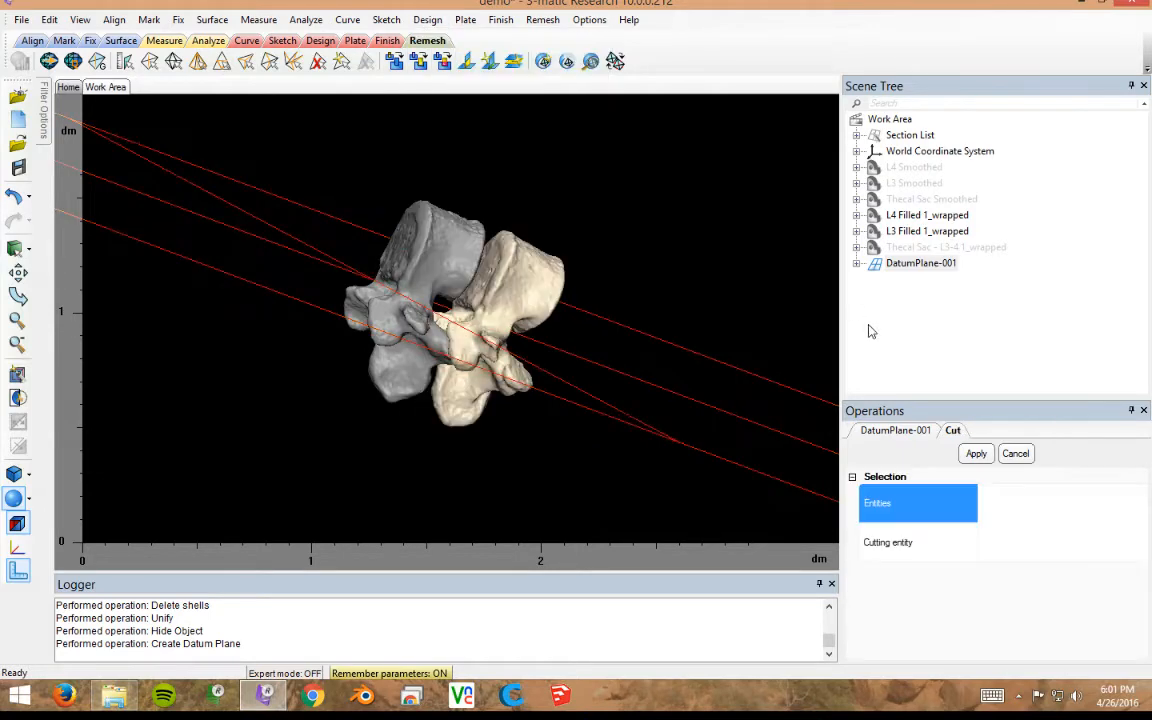
{"action": "left_click", "coordinate": [928, 263]}
{"action": "left_click", "coordinate": [920, 216]}
{"action": "left_click", "coordinate": [925, 231]}
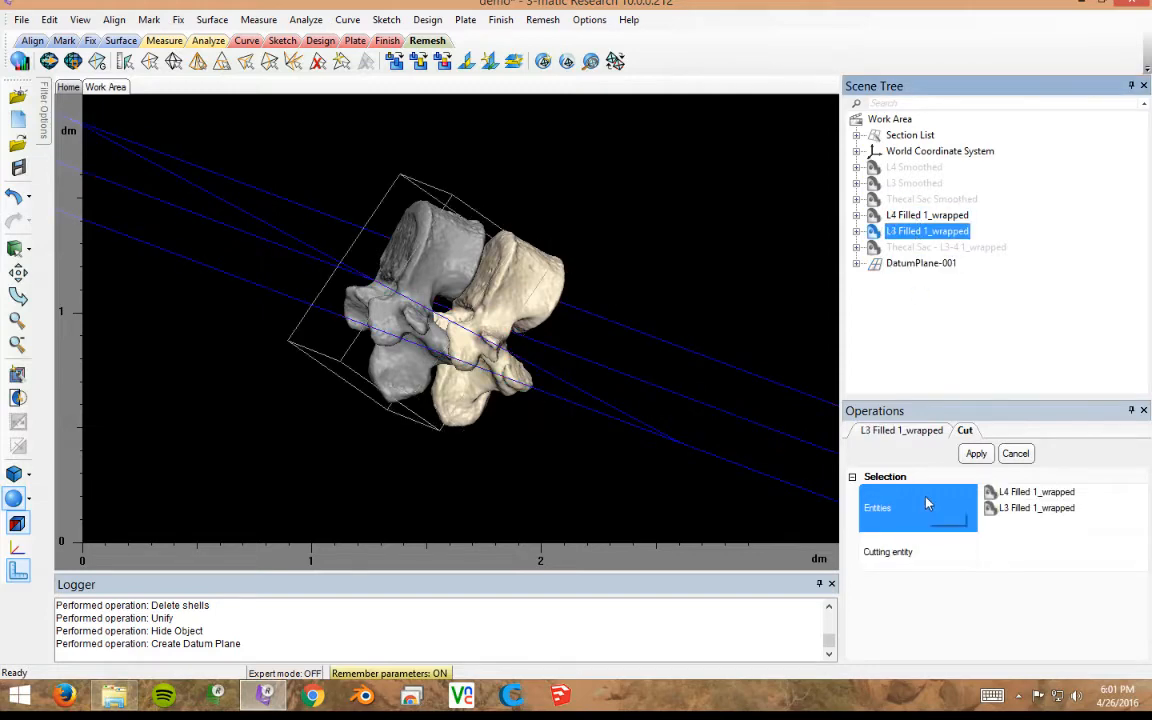
{"action": "left_click", "coordinate": [910, 553]}
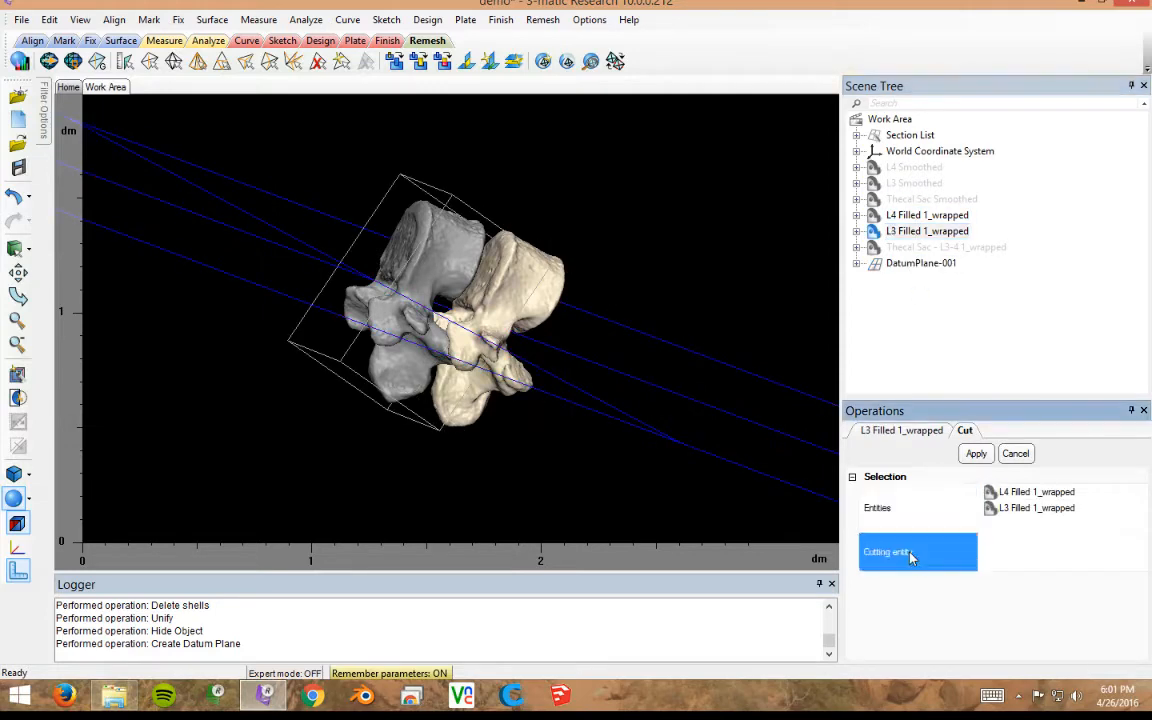
{"action": "left_click", "coordinate": [921, 265]}
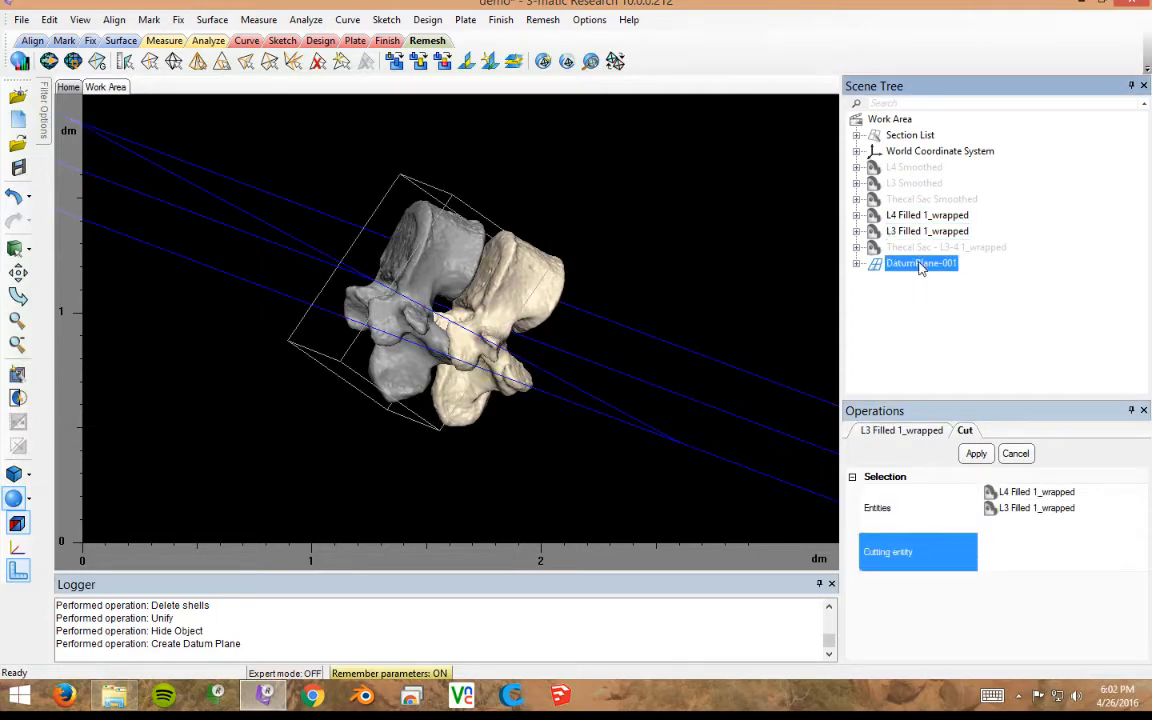
{"action": "left_click", "coordinate": [976, 454]}
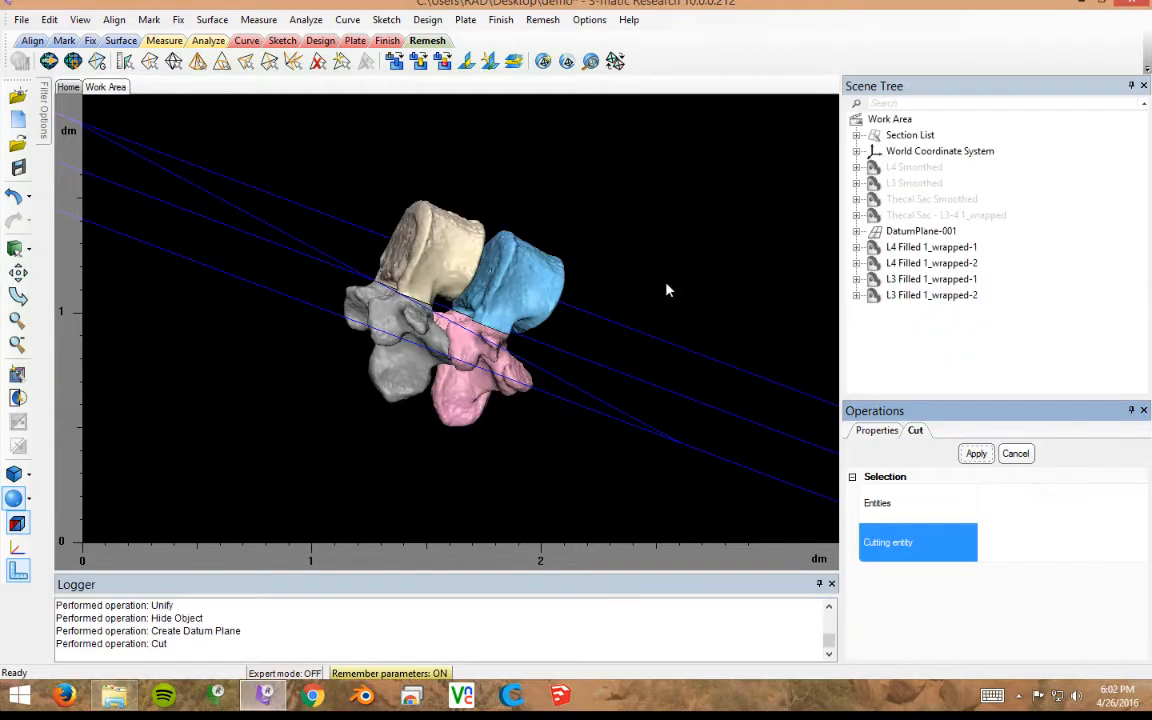
- Hide the cut-off L4 vertebral body, L4 Filled 1_wrapped-1
{"action": "right_click_drag", "start_coordinate": [636, 378], "coordinate": [597, 363]}
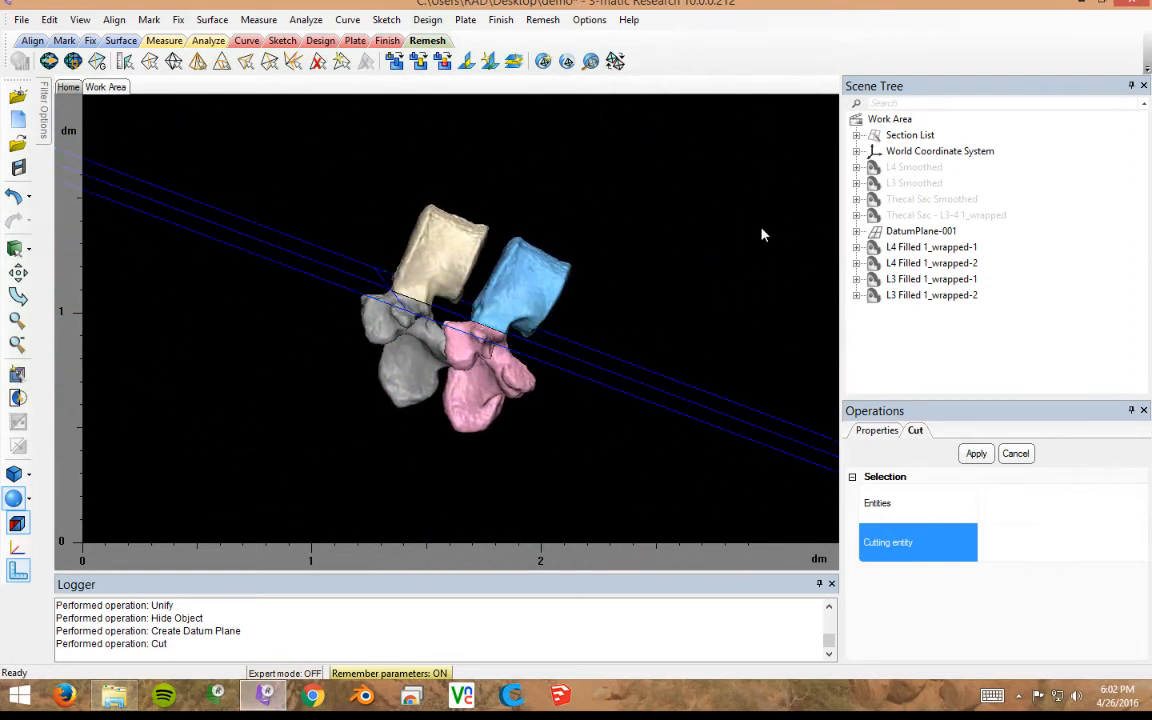
{"action": "right_click_drag", "start_coordinate": [761, 234], "coordinate": [710, 509]}
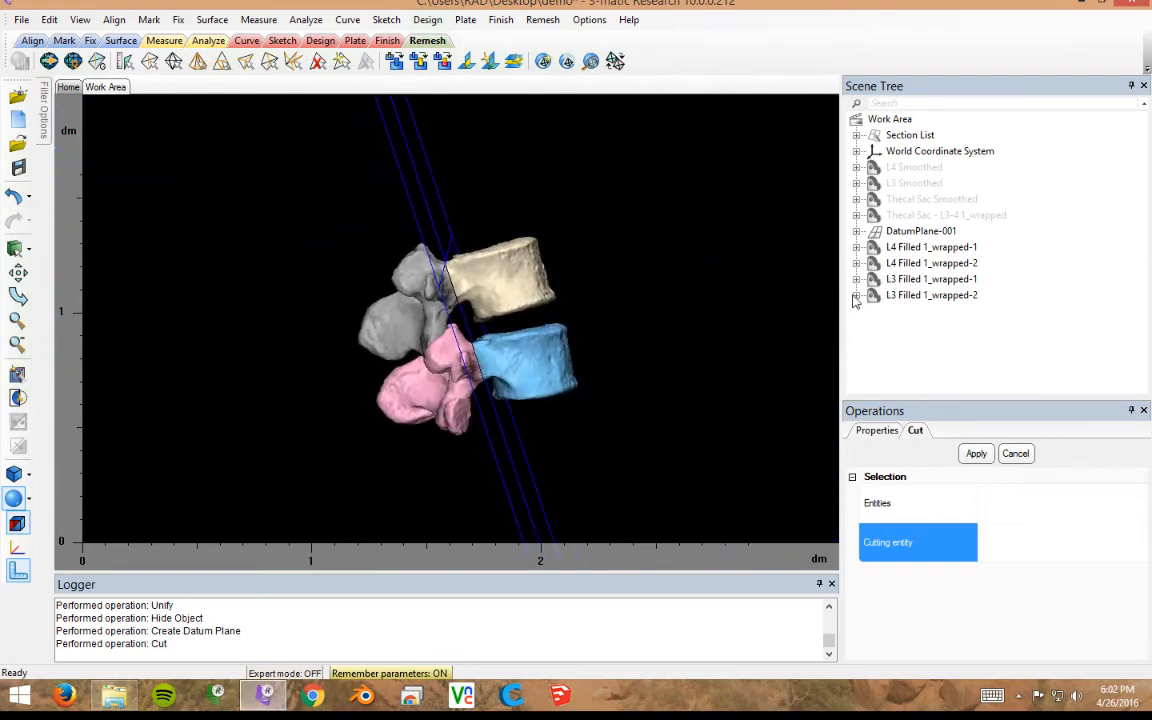
{"action": "left_click", "coordinate": [931, 250]}
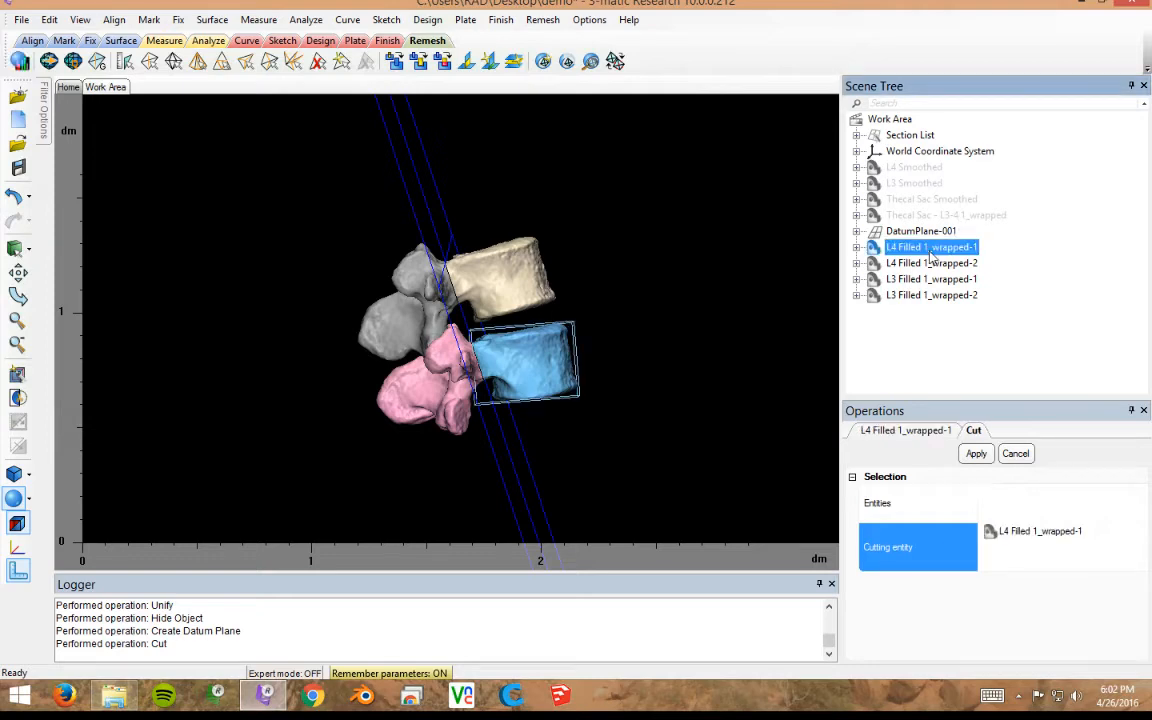
{"action": "right_click", "coordinate": [931, 255]}
{"action": "left_click", "coordinate": [985, 314]}
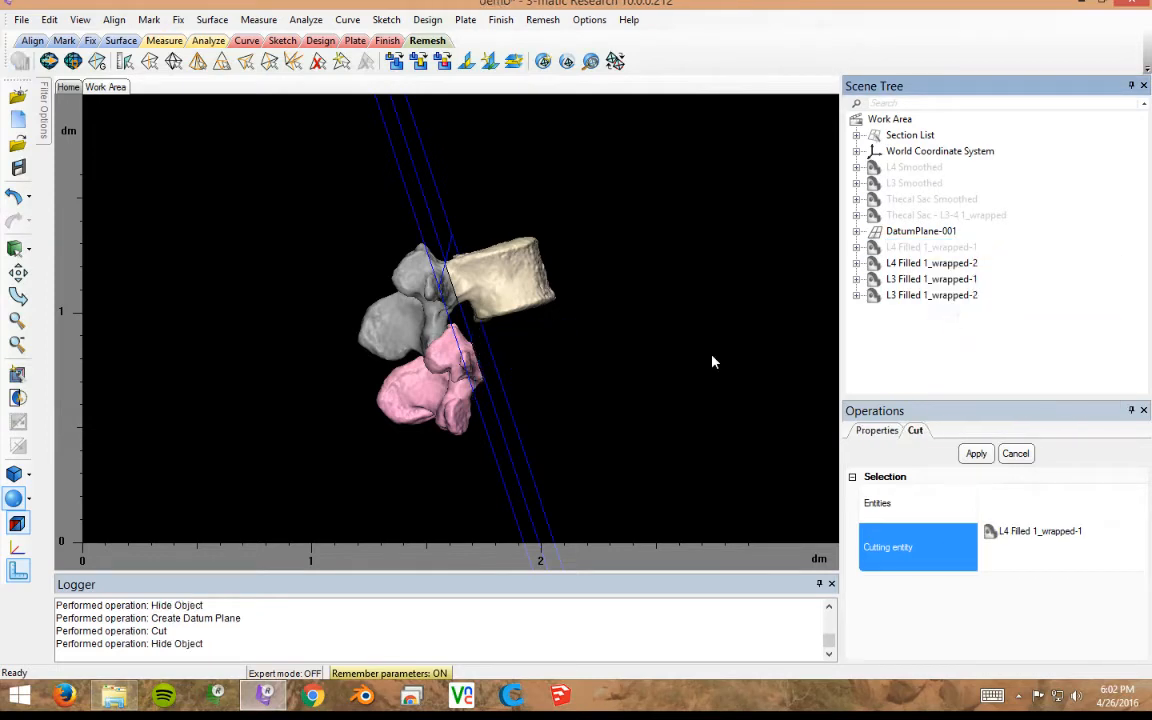
- Hide the cut-off L3 vertebral body, L3 Filled 1_wrapped-1, leaving only the posterior halves of both vertebrae
{"action": "right_click_drag", "start_coordinate": [713, 362], "coordinate": [558, 373]}
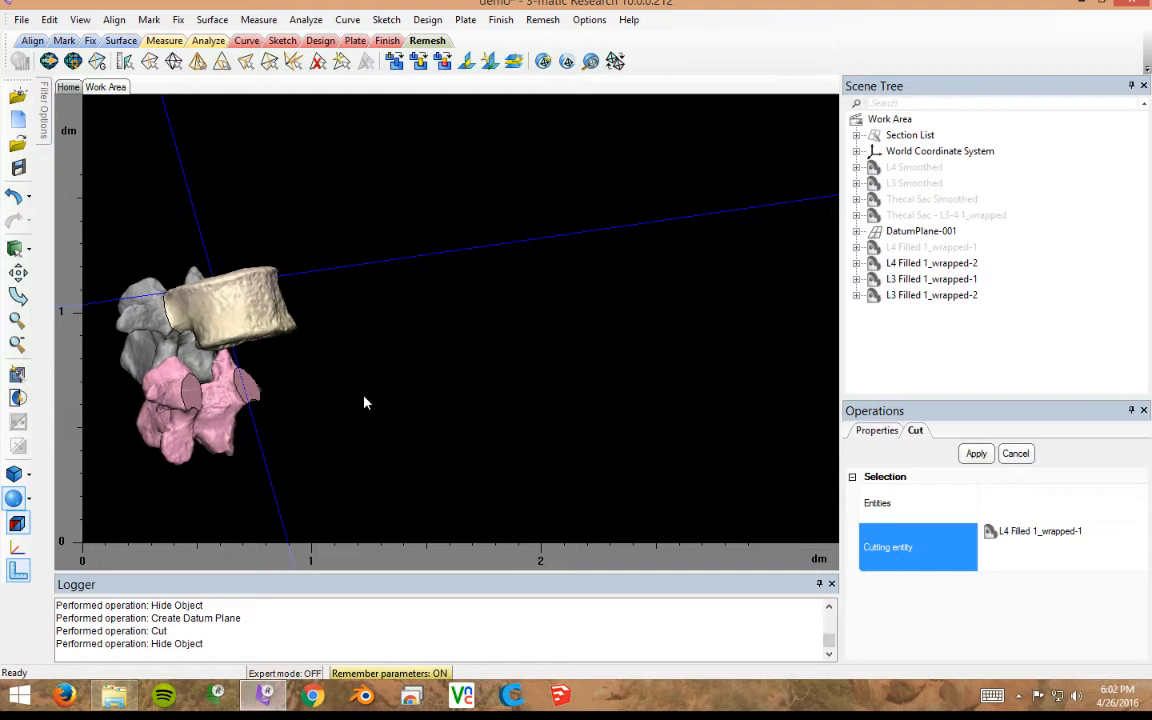
{"action": "right_click_drag", "start_coordinate": [365, 403], "coordinate": [577, 367]}
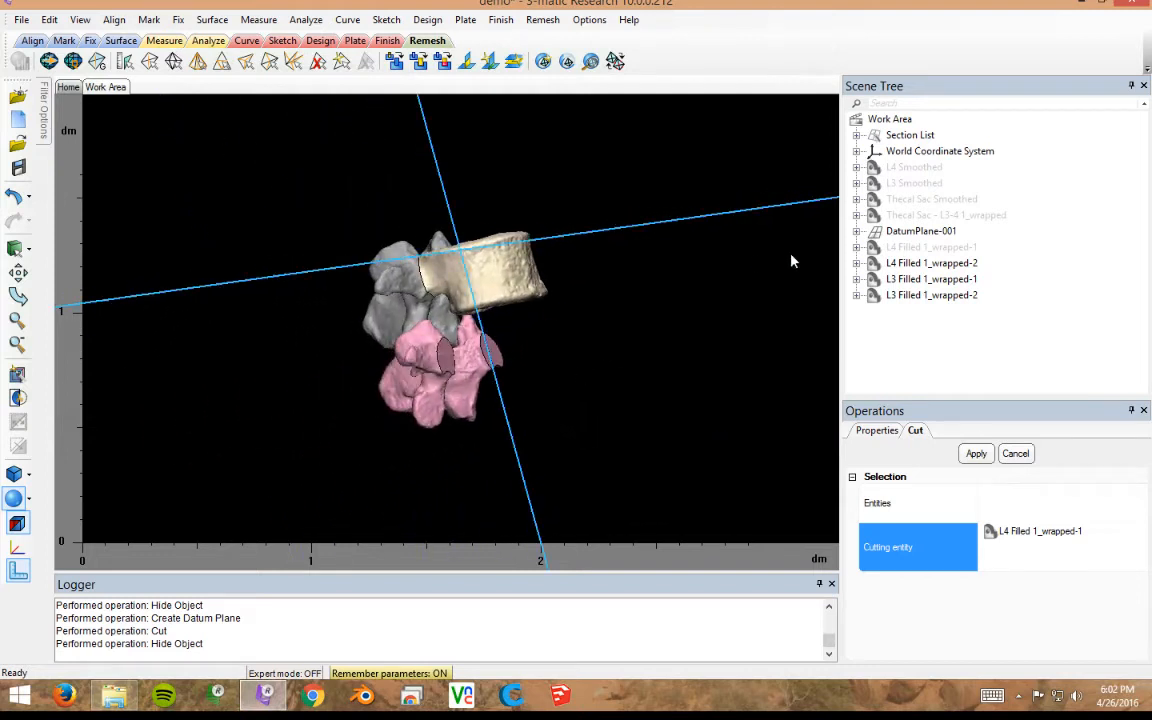
{"action": "left_click", "coordinate": [921, 264]}
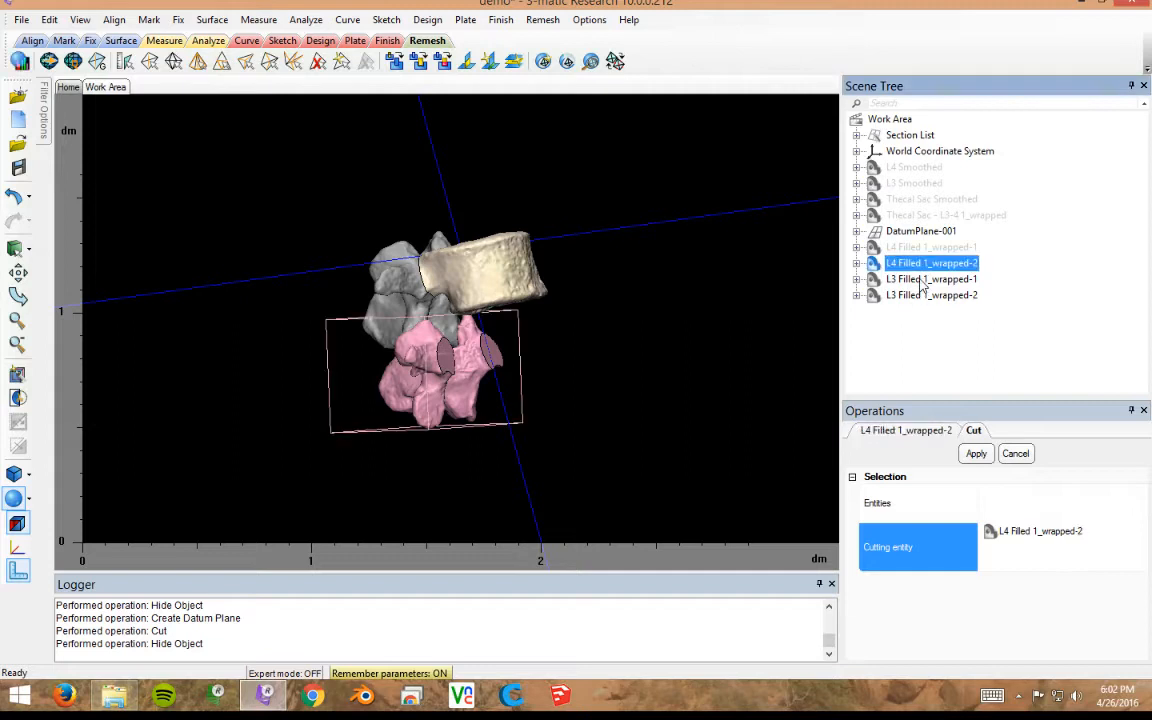
{"action": "left_click", "coordinate": [921, 280]}
{"action": "right_click", "coordinate": [933, 281]}
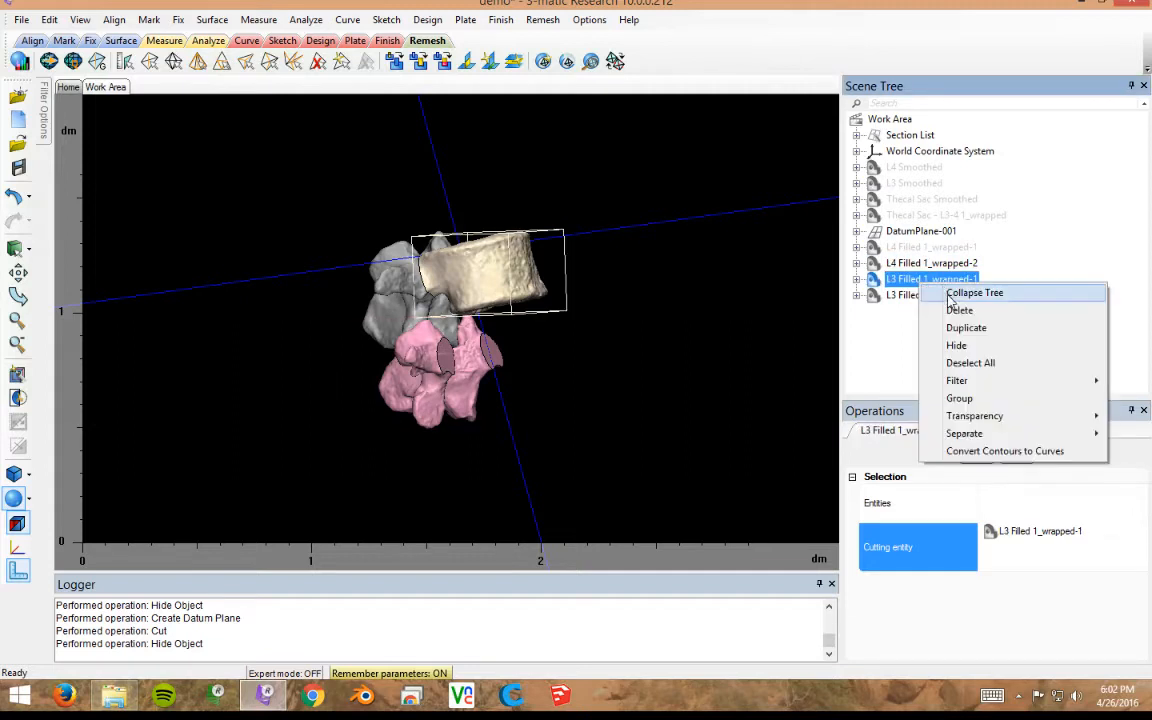
{"action": "left_click", "coordinate": [956, 345]}
- Start a cylinder primitive with the 2 Points method and set its radius to 3
{"action": "right_click_drag", "start_coordinate": [581, 372], "coordinate": [460, 385]}
{"action": "middle_click_drag", "start_coordinate": [460, 384], "coordinate": [609, 369]}
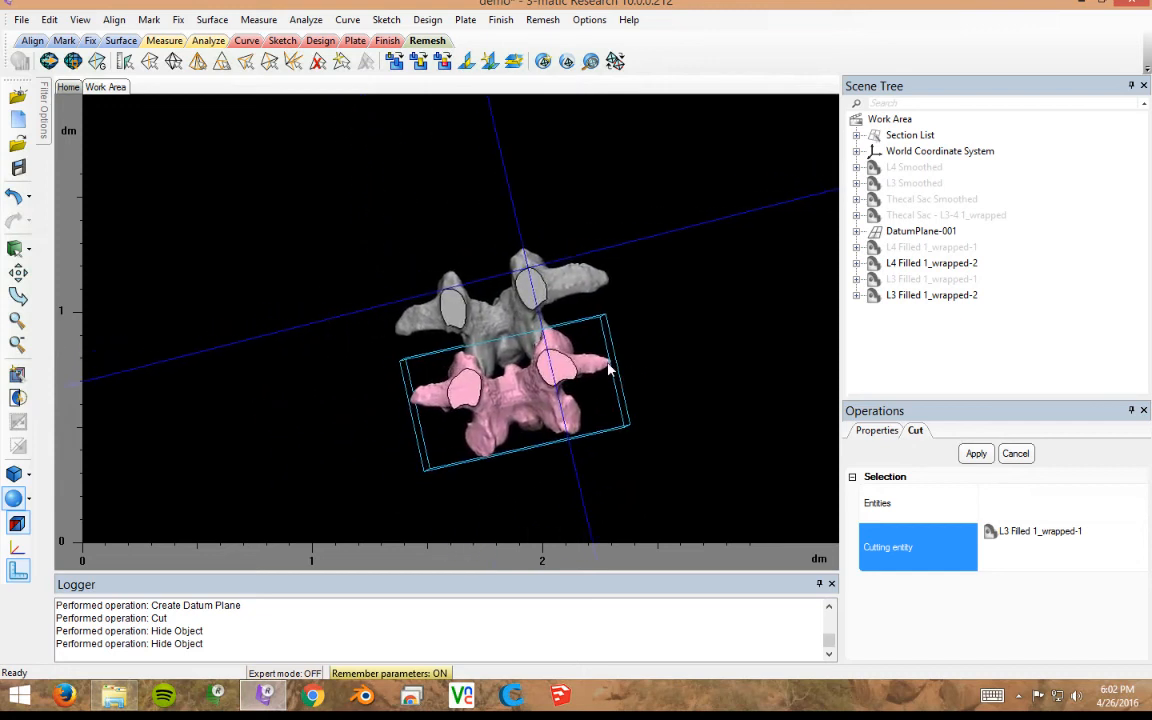
{"action": "right_click_drag", "start_coordinate": [736, 248], "coordinate": [743, 327]}
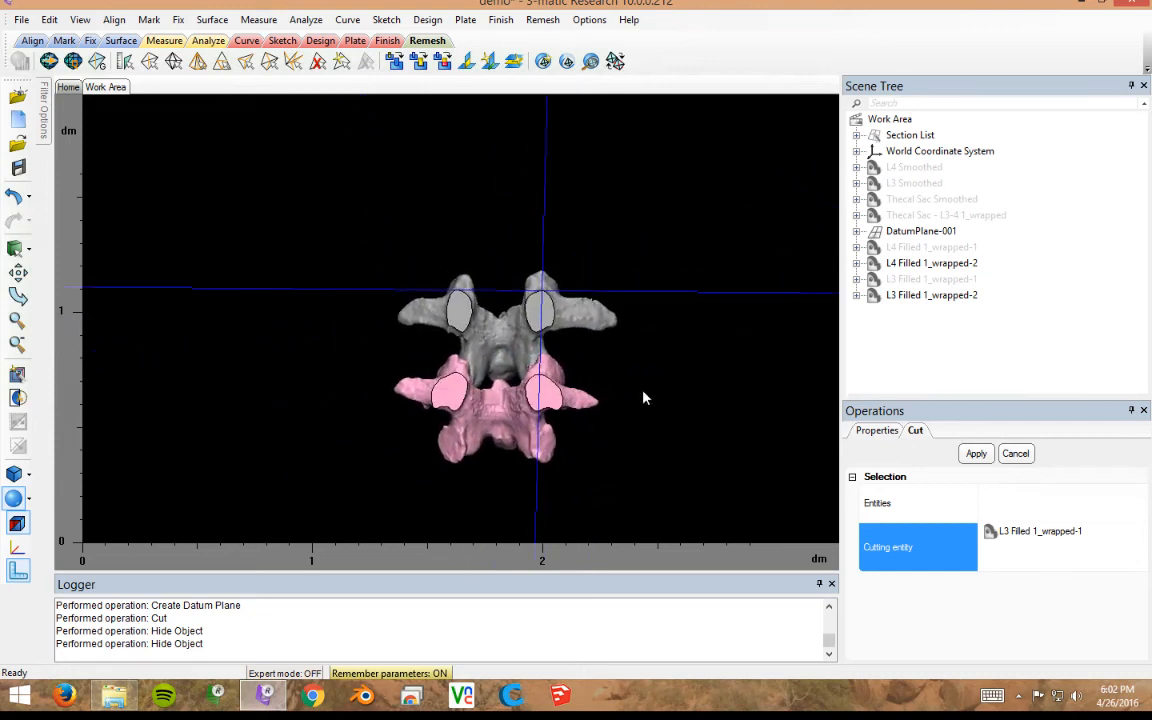
{"action": "scroll", "coordinate": [641, 402], "scroll_direction": "up", "scroll_amount": 1}
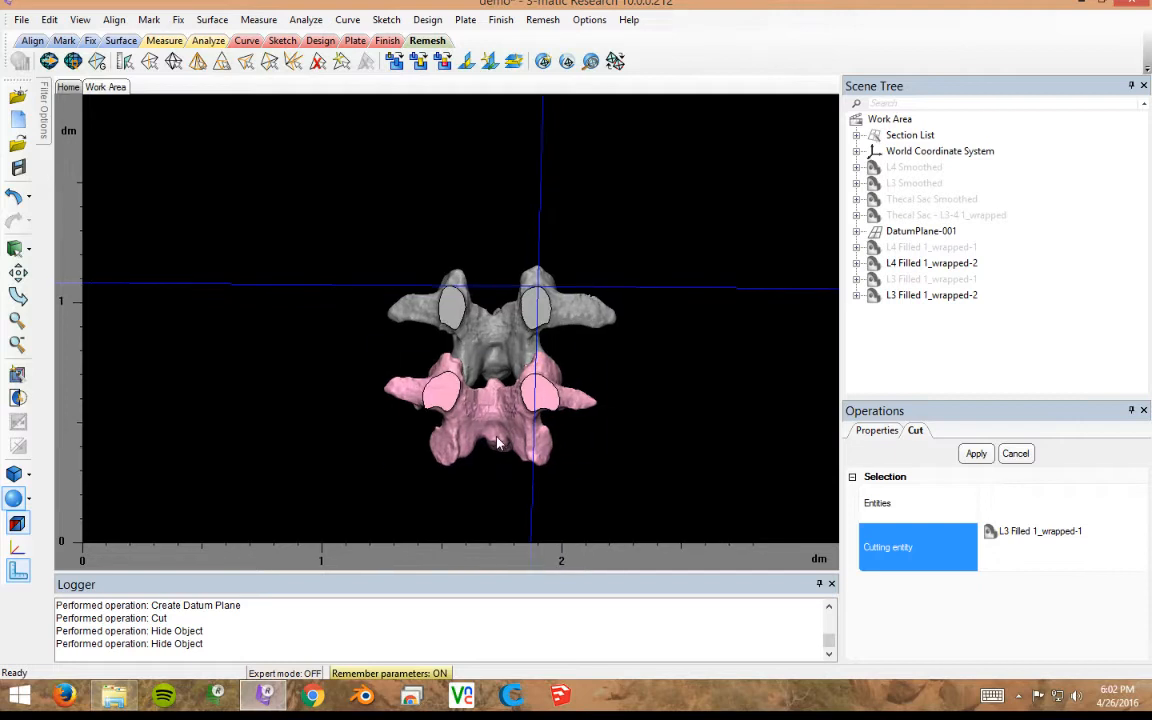
{"action": "scroll", "coordinate": [497, 444], "scroll_direction": "up", "scroll_amount": 3}
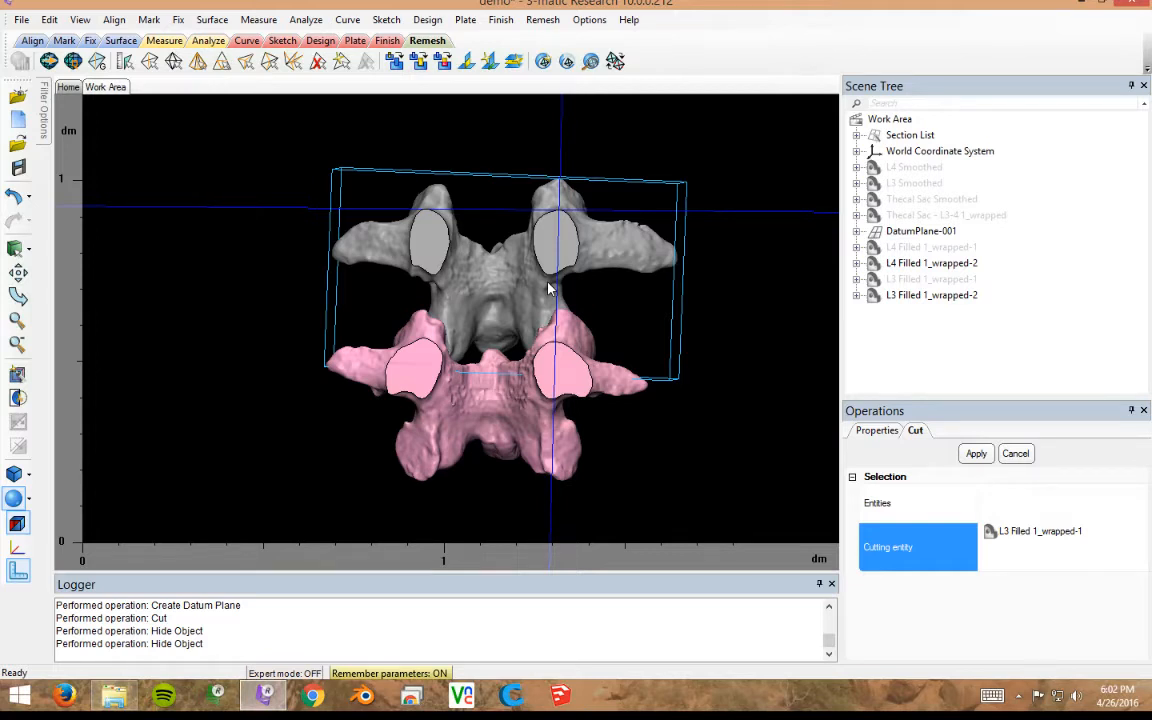
{"action": "left_click", "coordinate": [428, 19]}
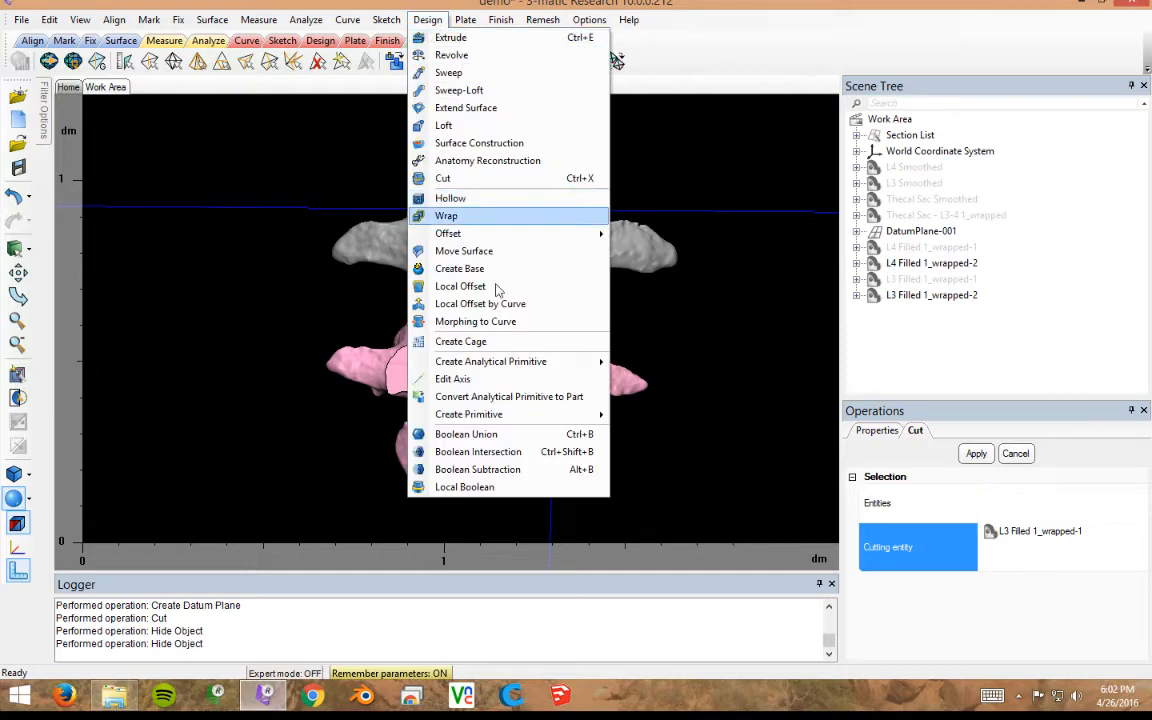
{"action": "mouse_move", "coordinate": [508, 368]}
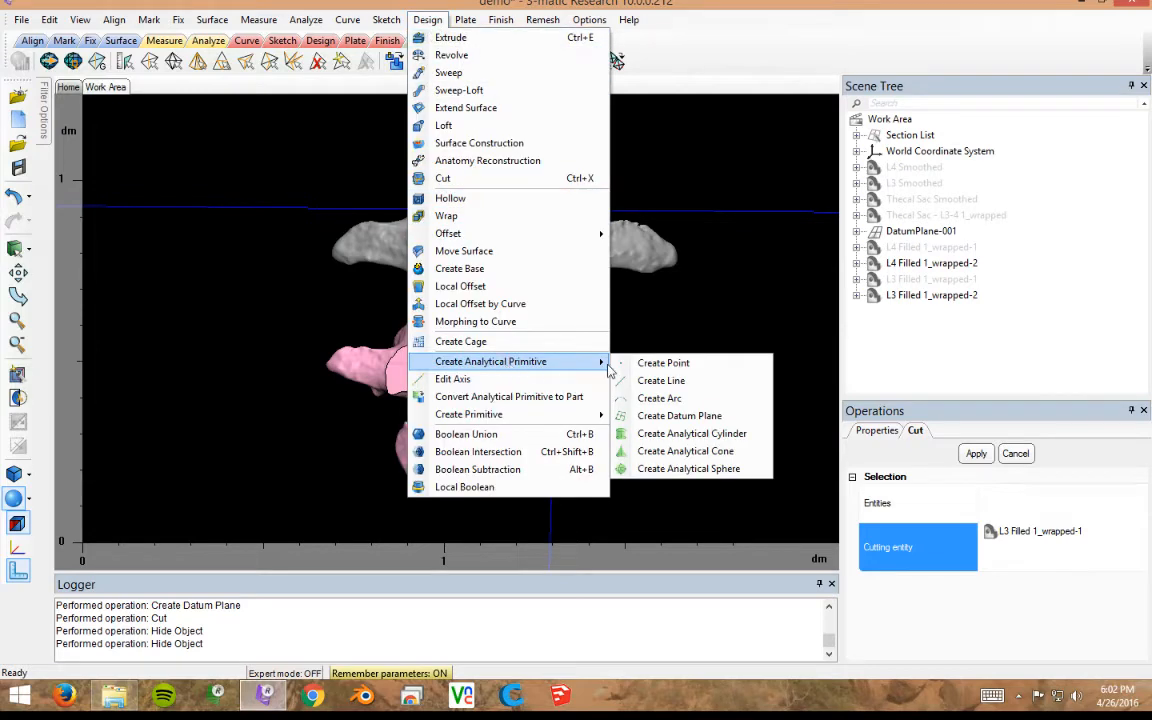
{"action": "mouse_move", "coordinate": [524, 422]}
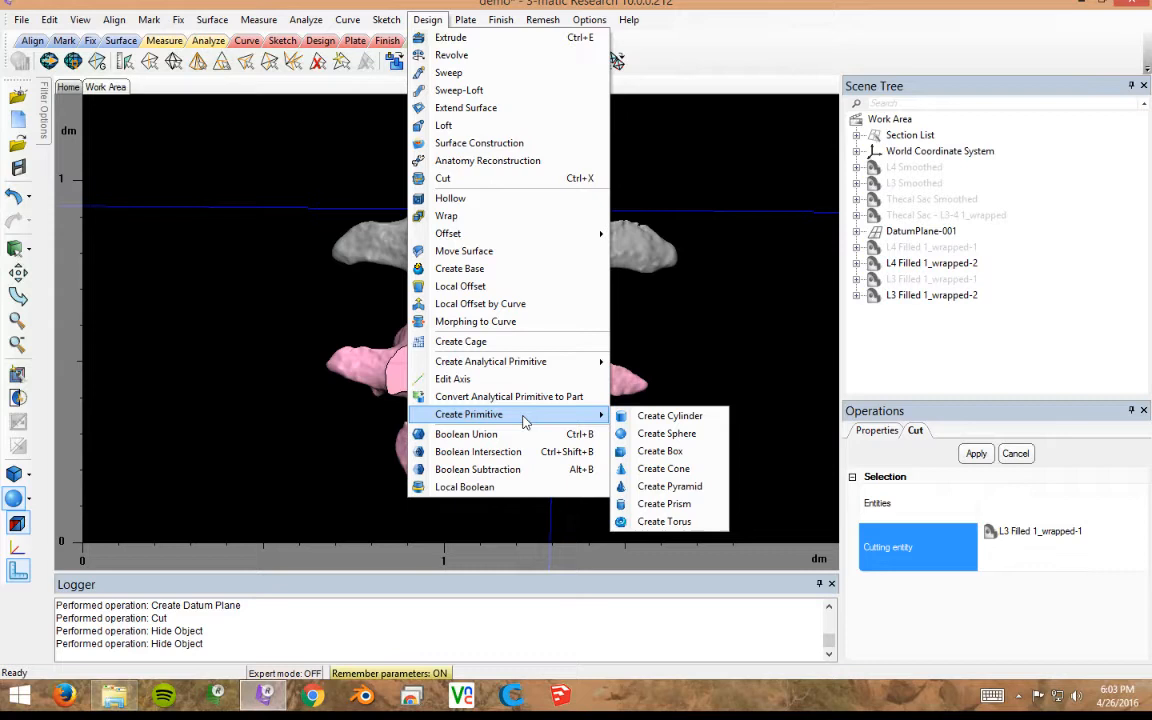
{"action": "left_click", "coordinate": [665, 415]}
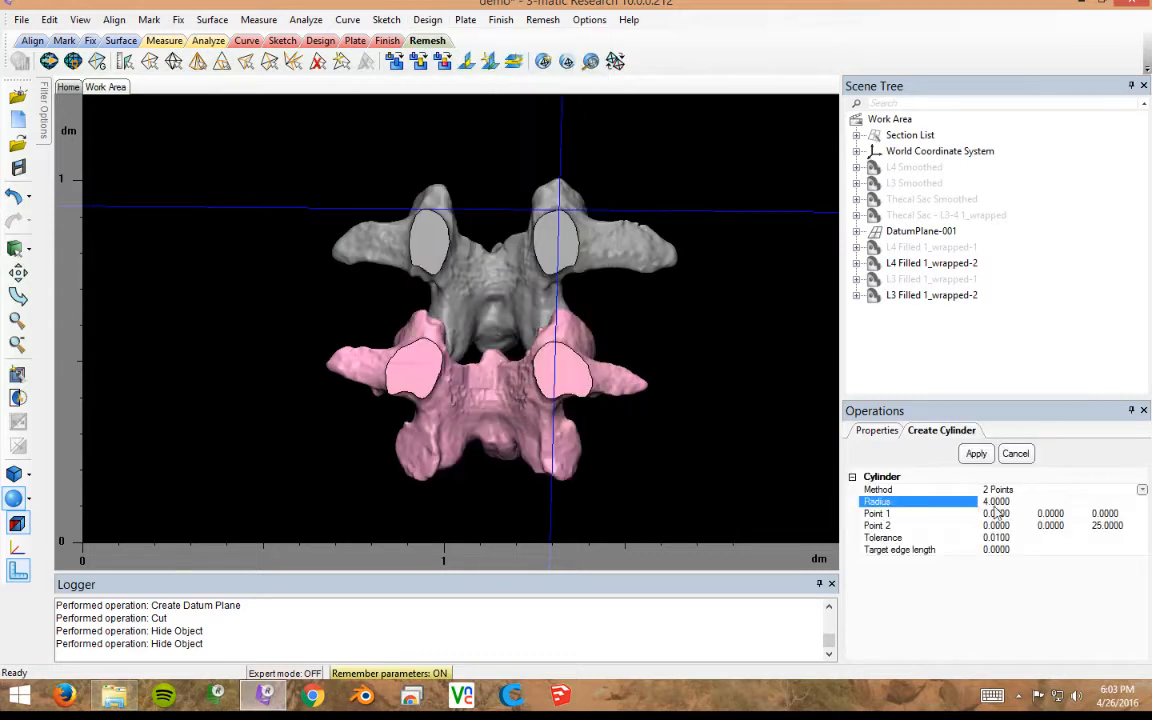
{"action": "left_click", "coordinate": [996, 501]}
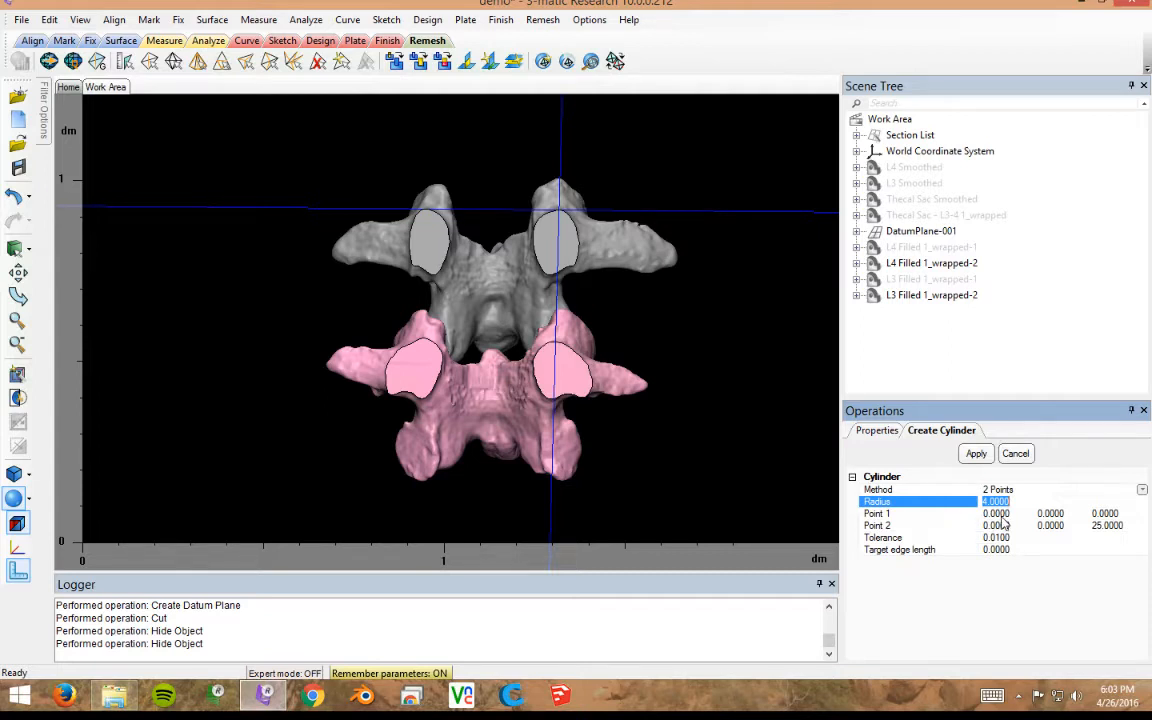
{"action": "left_click", "coordinate": [988, 502]}
{"action": "type", "text": "3"}
{"action": "left_click", "coordinate": [990, 605]}
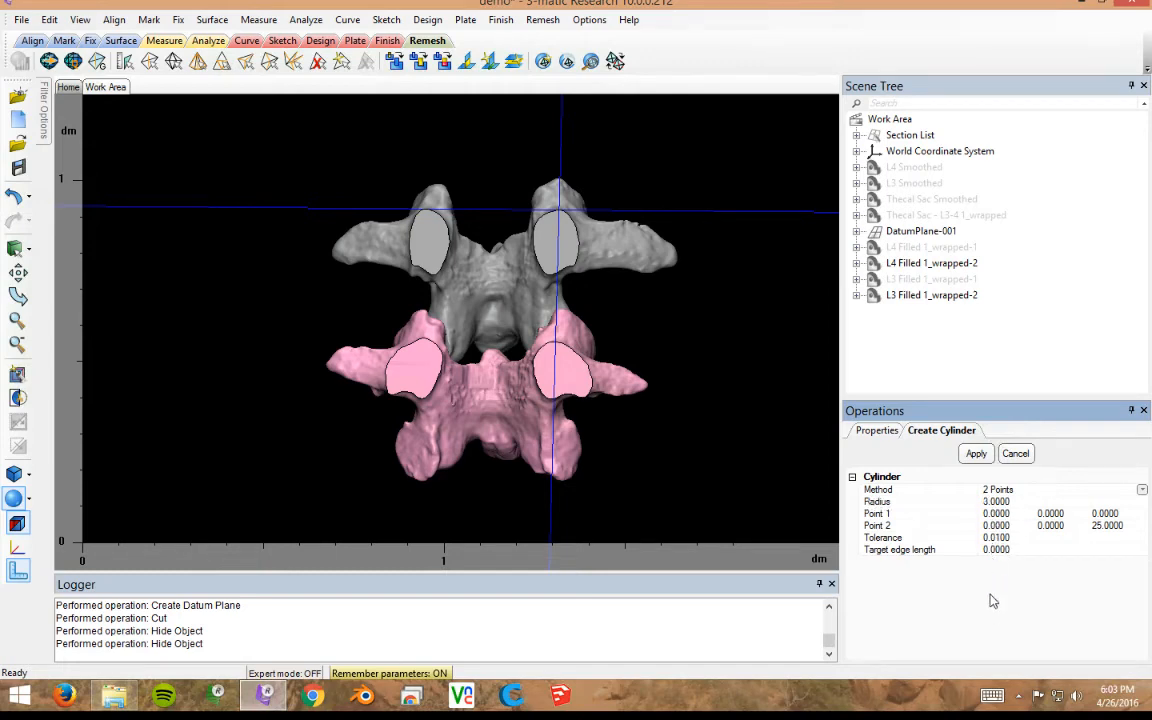
- Set the third coordinate of the cylinder's Point 2 to 15 and create the cylinder
{"action": "left_click", "coordinate": [1104, 528]}
{"action": "left_click", "coordinate": [1098, 526]}
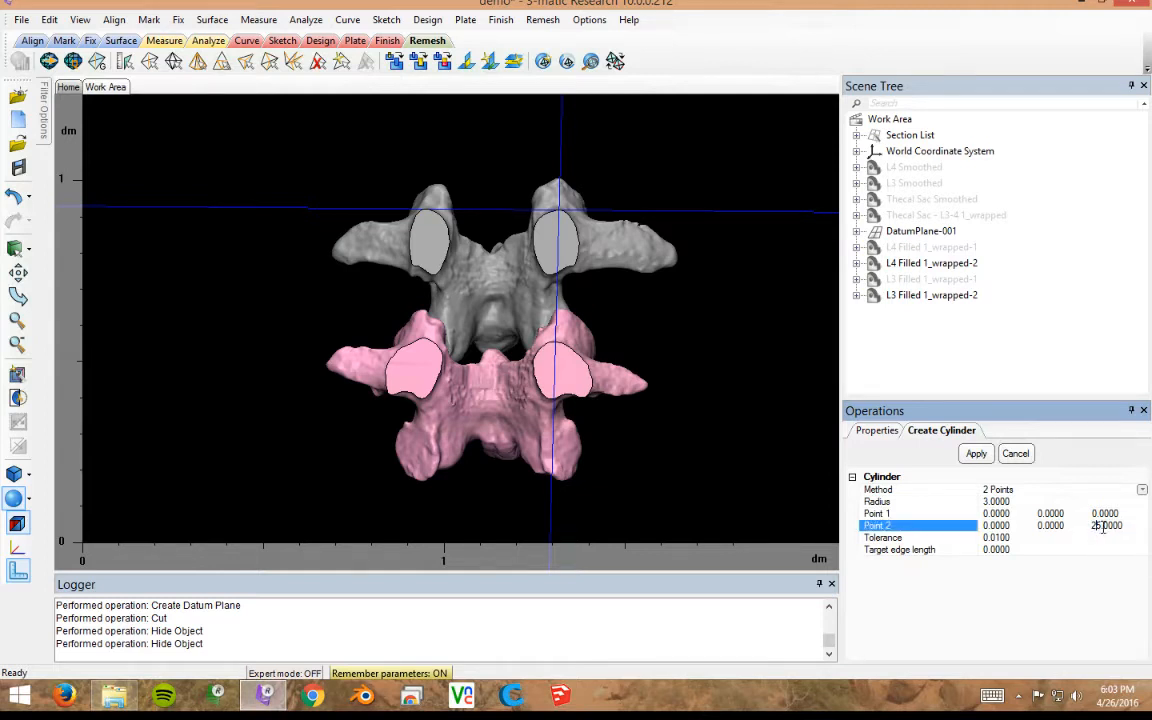
{"action": "left_click_drag", "start_coordinate": [1101, 526], "coordinate": [1080, 532]}
{"action": "key", "text": "Tab"}
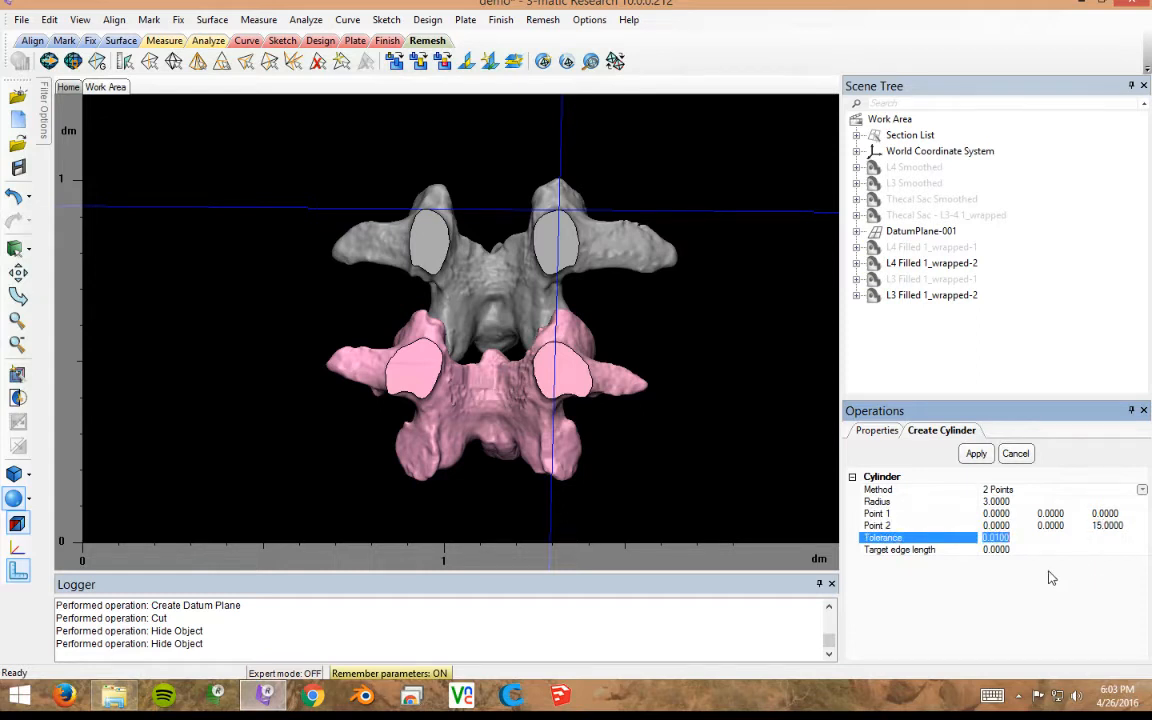
{"action": "left_click", "coordinate": [977, 455]}
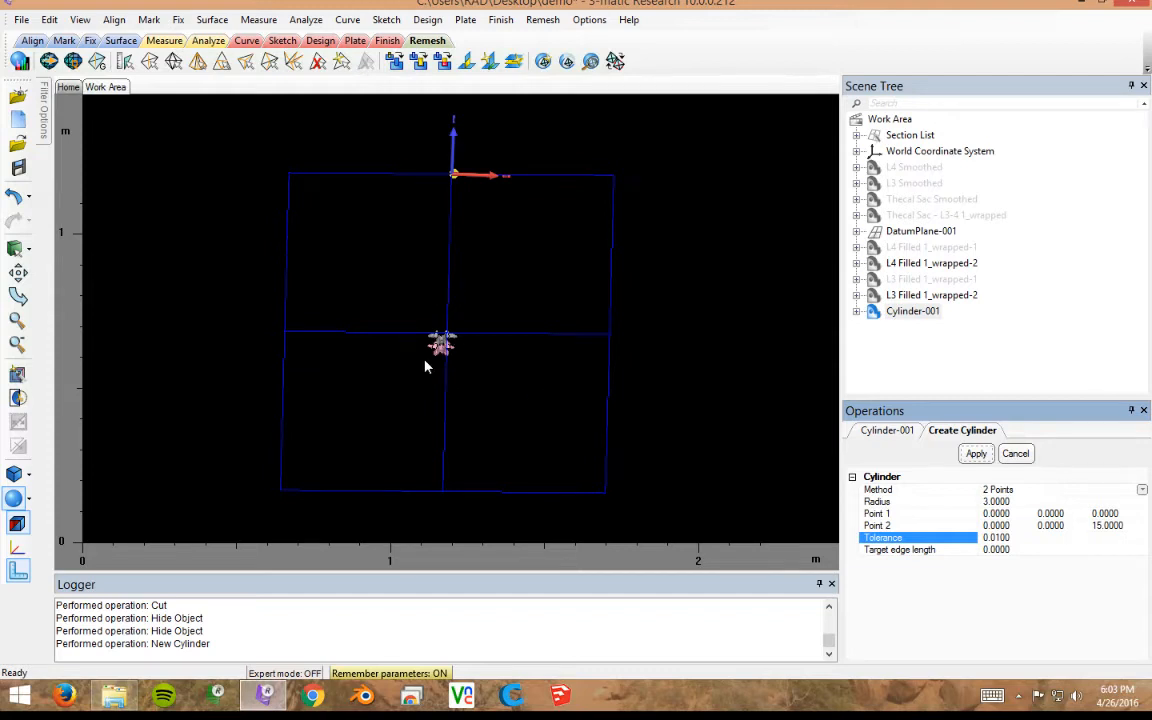
- Place the new cylinder on the cut face of the right L3 pedicle with Interactive Positioning, using the third inertia axis
{"action": "scroll", "coordinate": [425, 367], "scroll_direction": "up", "scroll_amount": 2}
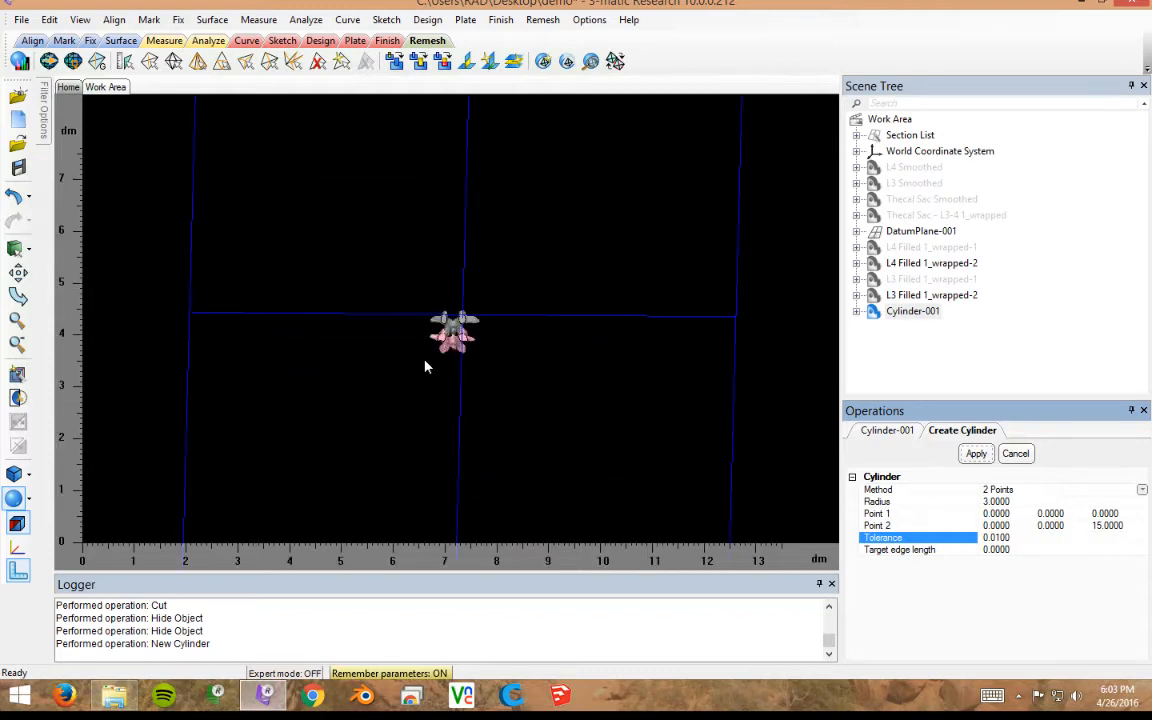
{"action": "scroll", "coordinate": [425, 367], "scroll_direction": "down", "scroll_amount": 3}
{"action": "scroll", "coordinate": [425, 367], "scroll_direction": "up", "scroll_amount": 5}
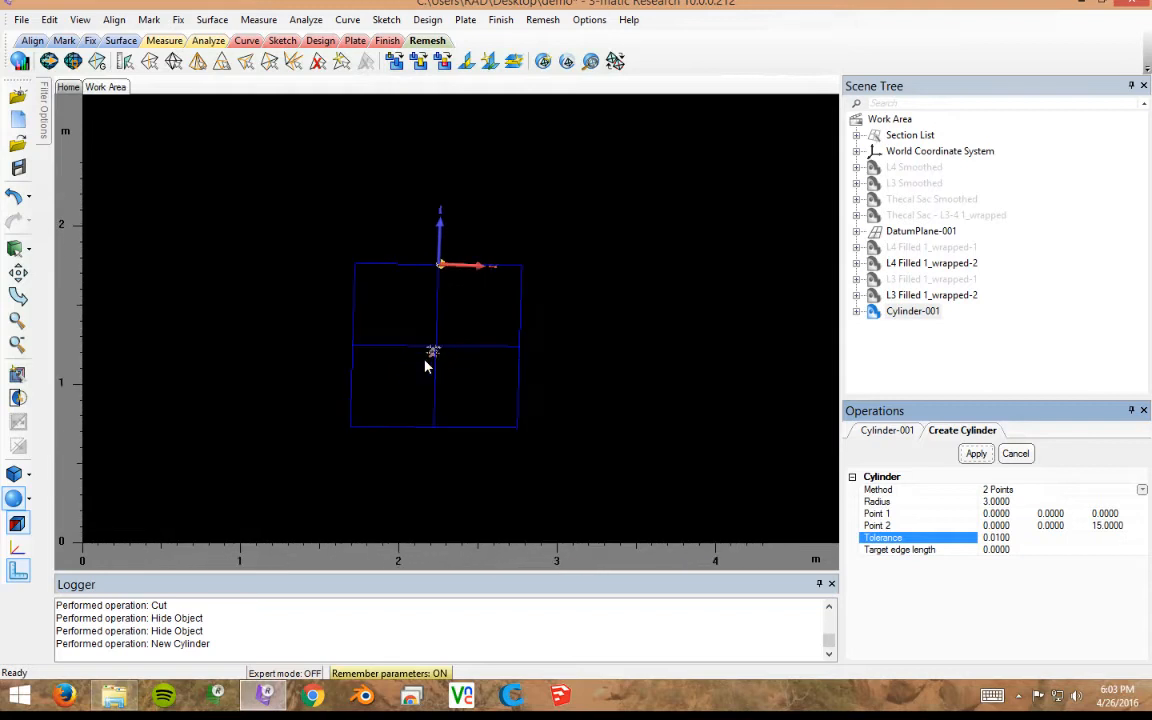
{"action": "scroll", "coordinate": [425, 367], "scroll_direction": "up", "scroll_amount": 4}
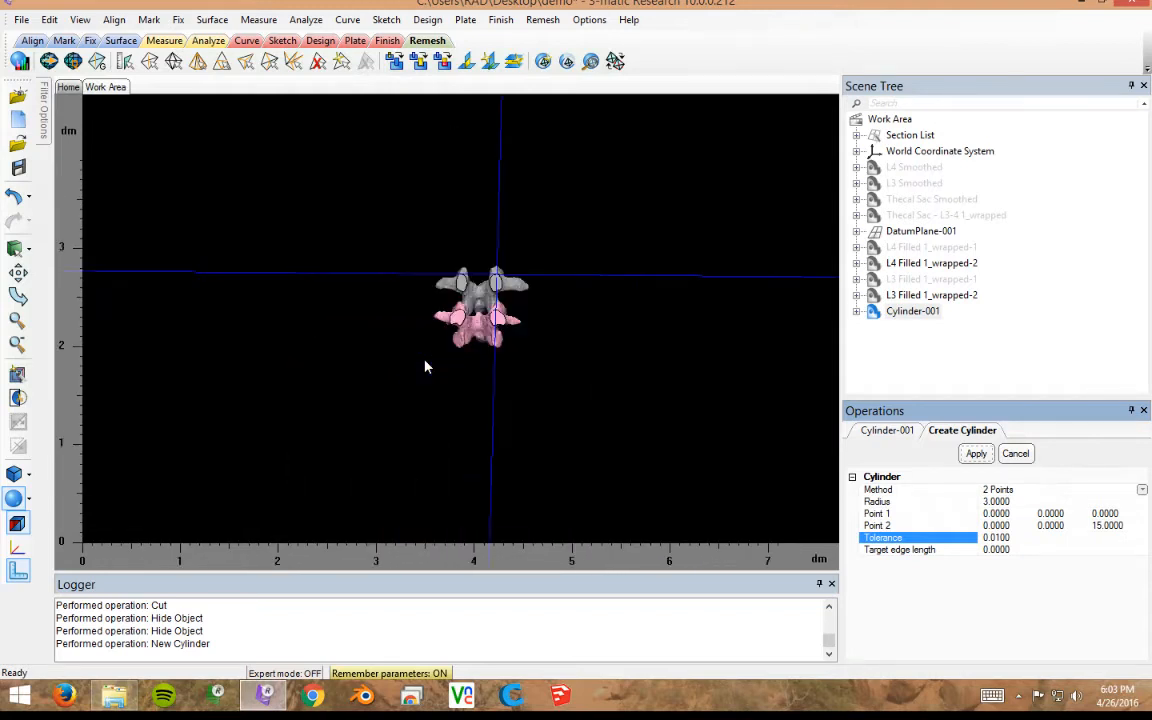
{"action": "scroll", "coordinate": [427, 365], "scroll_direction": "up", "scroll_amount": 2}
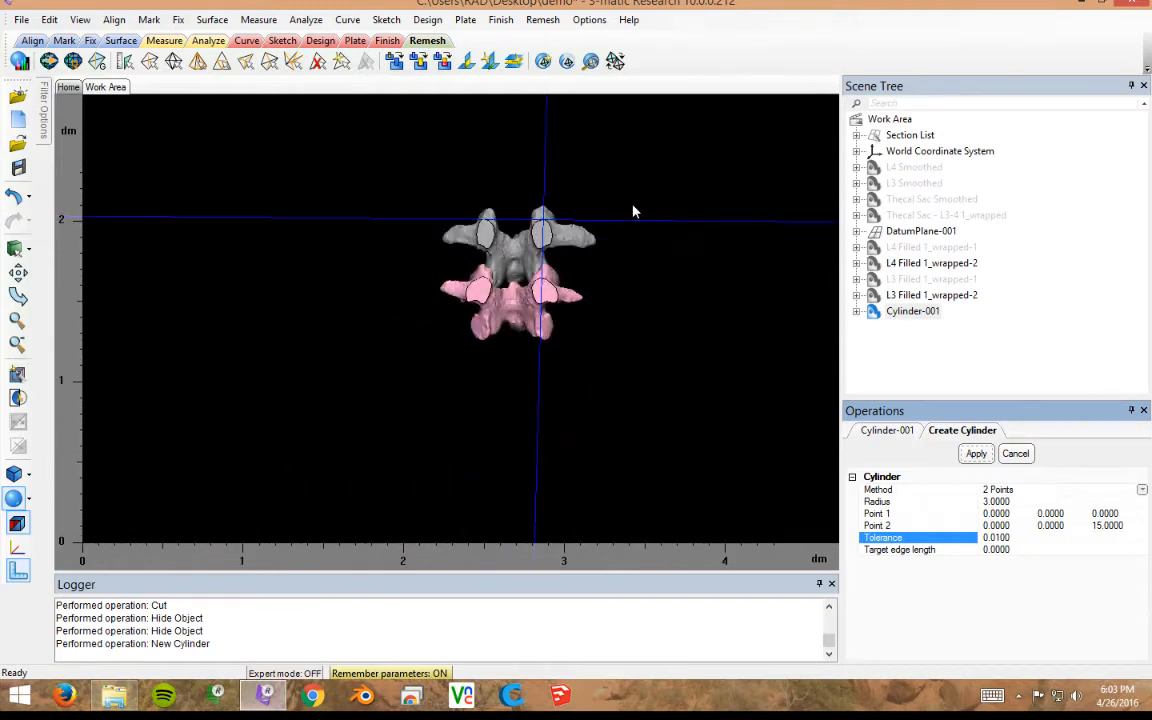
{"action": "scroll", "coordinate": [625, 240], "scroll_direction": "up", "scroll_amount": 3}
{"action": "middle_click_drag", "start_coordinate": [478, 404], "coordinate": [558, 350]}
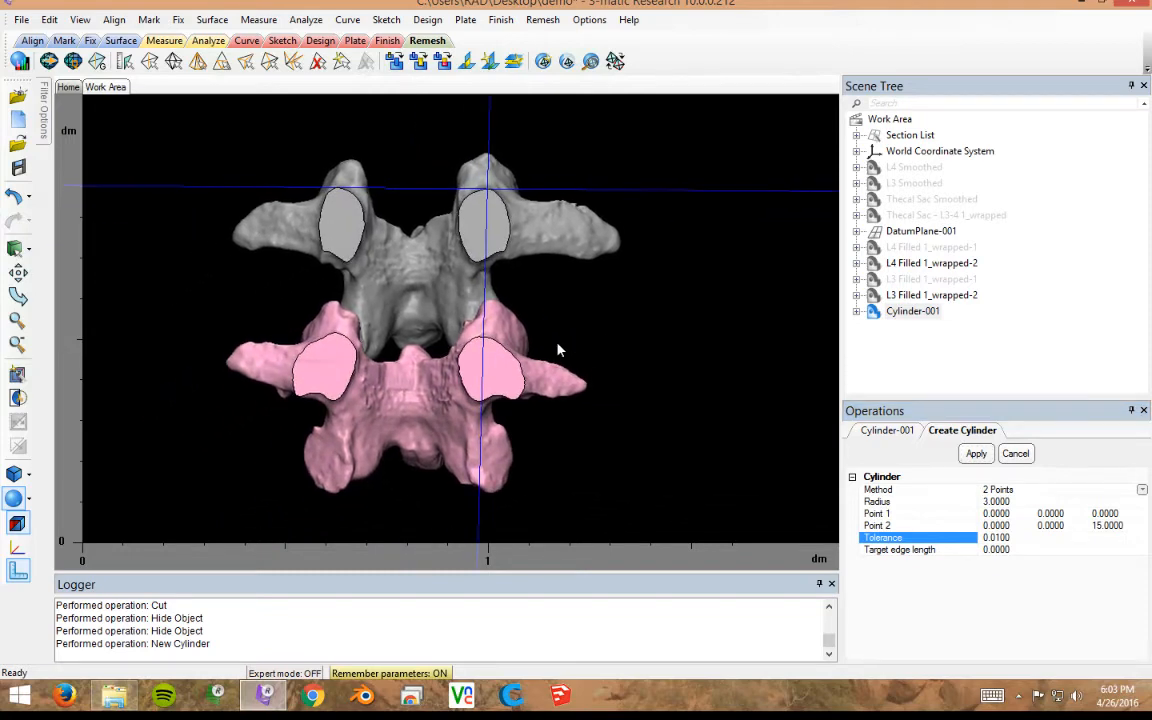
{"action": "left_click", "coordinate": [113, 20]}
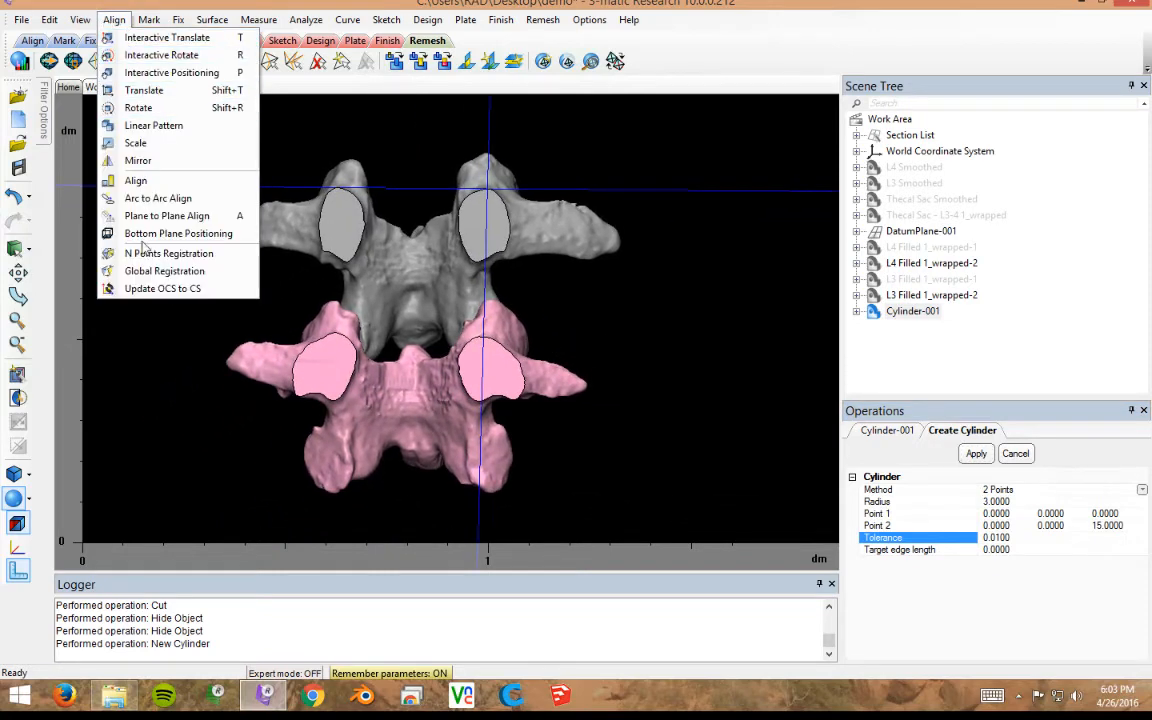
{"action": "left_click", "coordinate": [113, 20]}
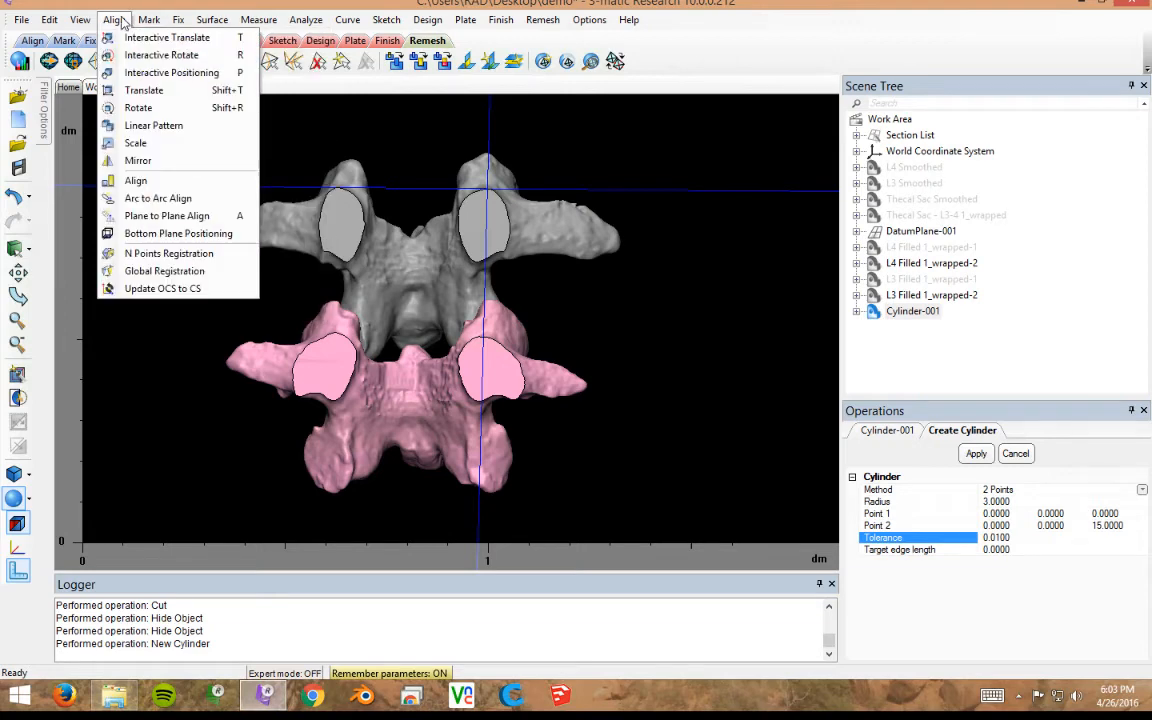
{"action": "left_click", "coordinate": [135, 74]}
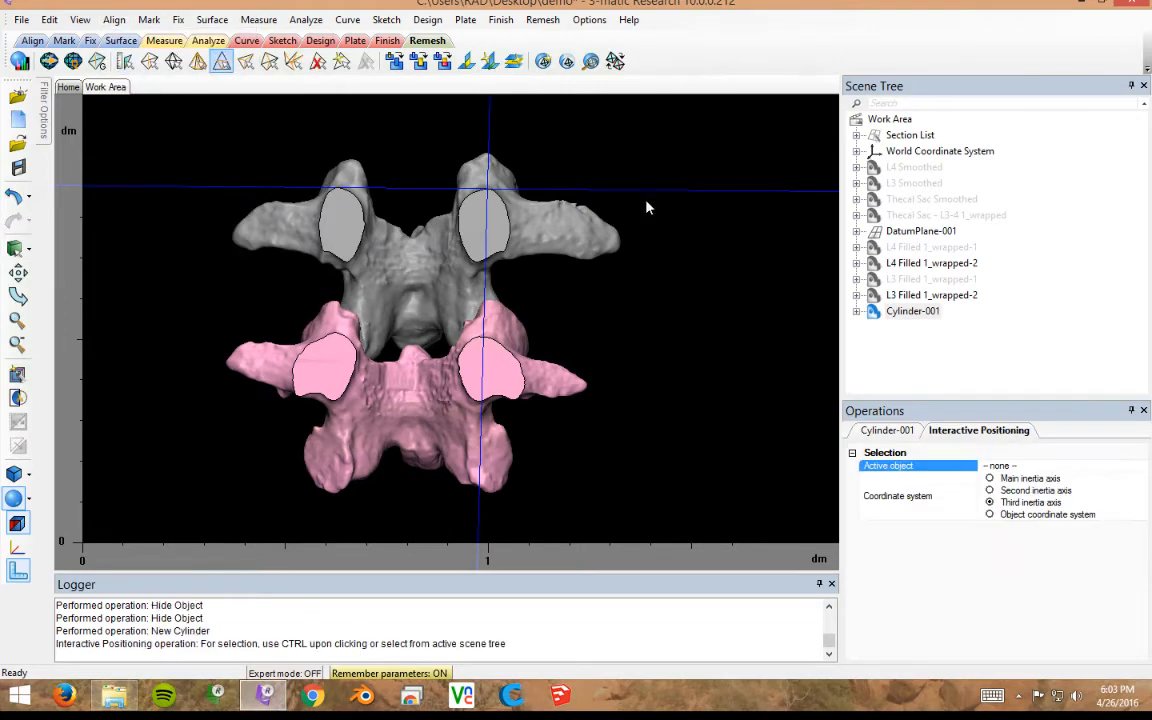
{"action": "left_click", "coordinate": [912, 311]}
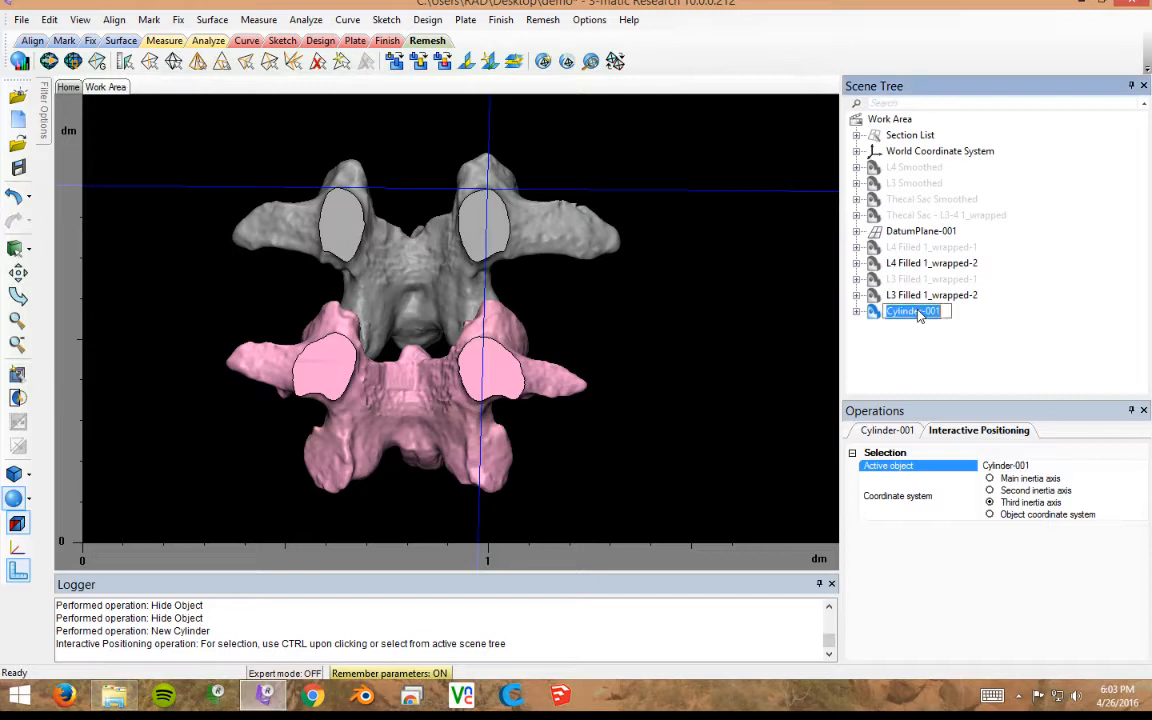
{"action": "left_click", "coordinate": [342, 227]}
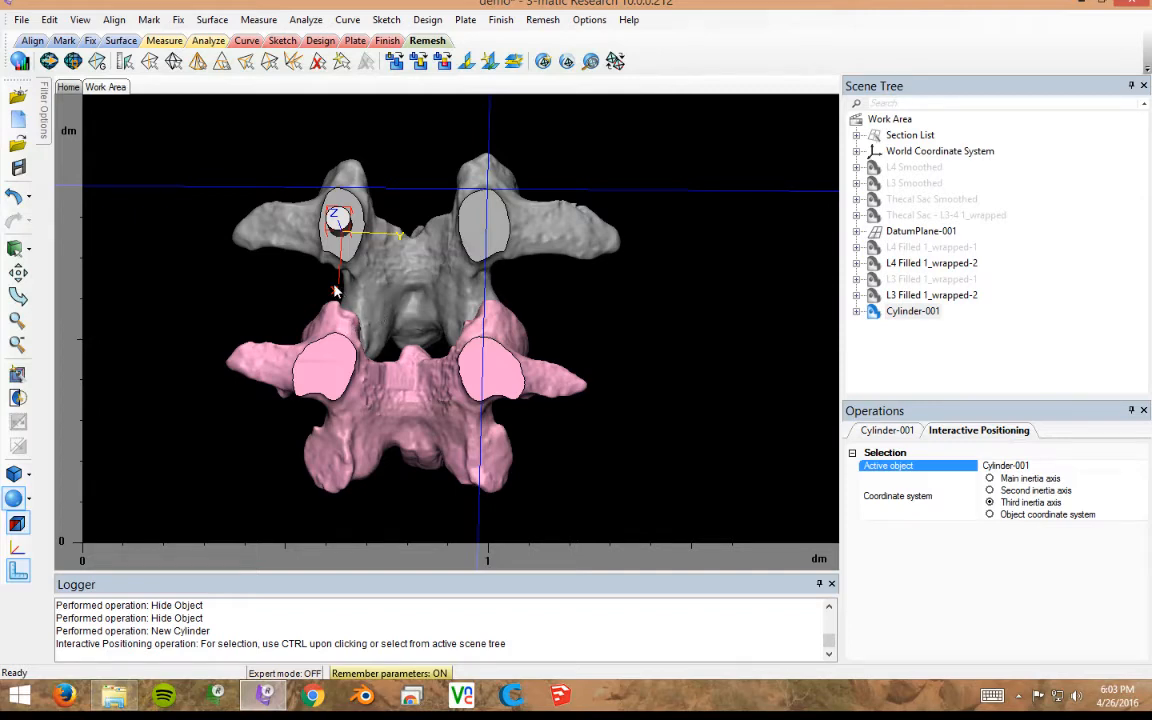
{"action": "middle_click_drag", "start_coordinate": [345, 318], "coordinate": [309, 312]}
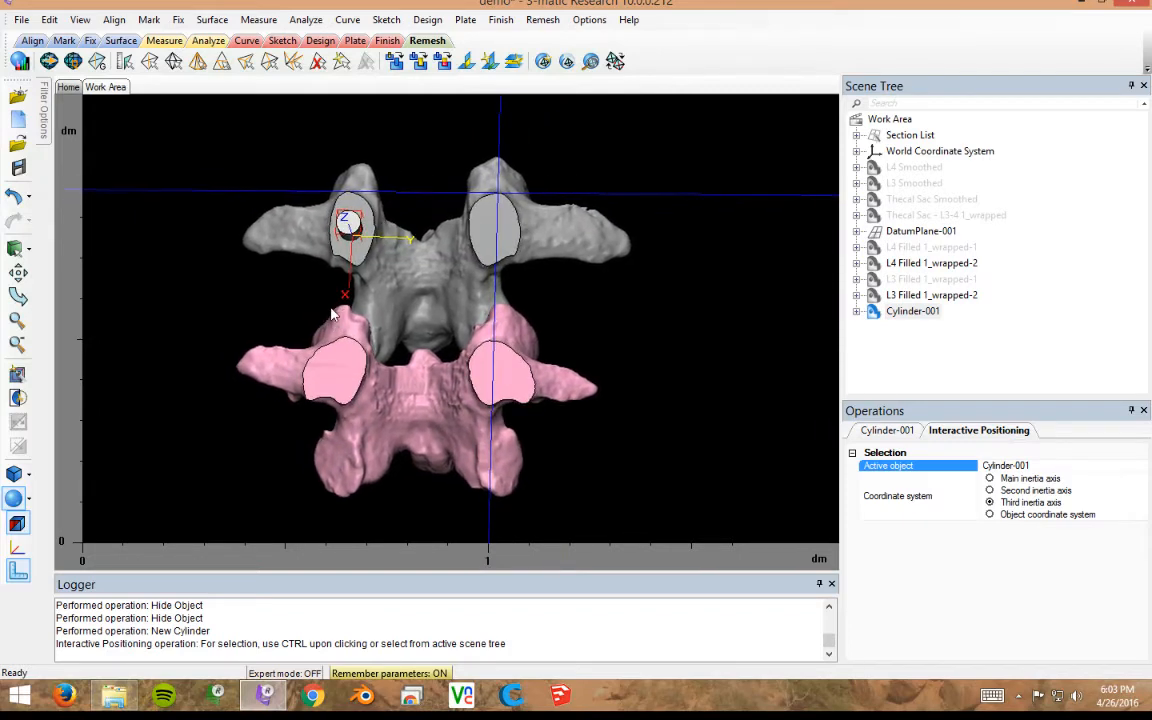
{"action": "right_click_drag", "start_coordinate": [328, 306], "coordinate": [350, 328]}
{"action": "middle_click_drag", "start_coordinate": [753, 199], "coordinate": [754, 226]}
{"action": "right_click_drag", "start_coordinate": [784, 193], "coordinate": [757, 278]}
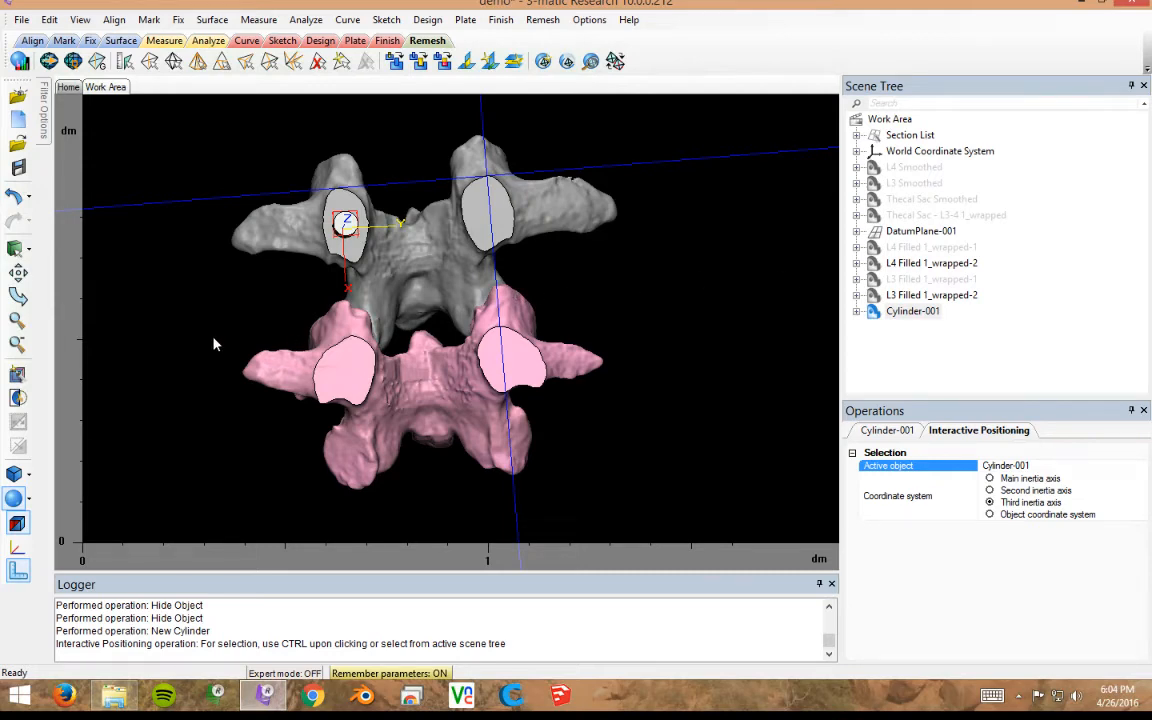
- Rename the positioned cylinder, Cylinder-001, as Right L3
{"action": "left_click", "coordinate": [893, 340]}
{"action": "left_click", "coordinate": [898, 312]}
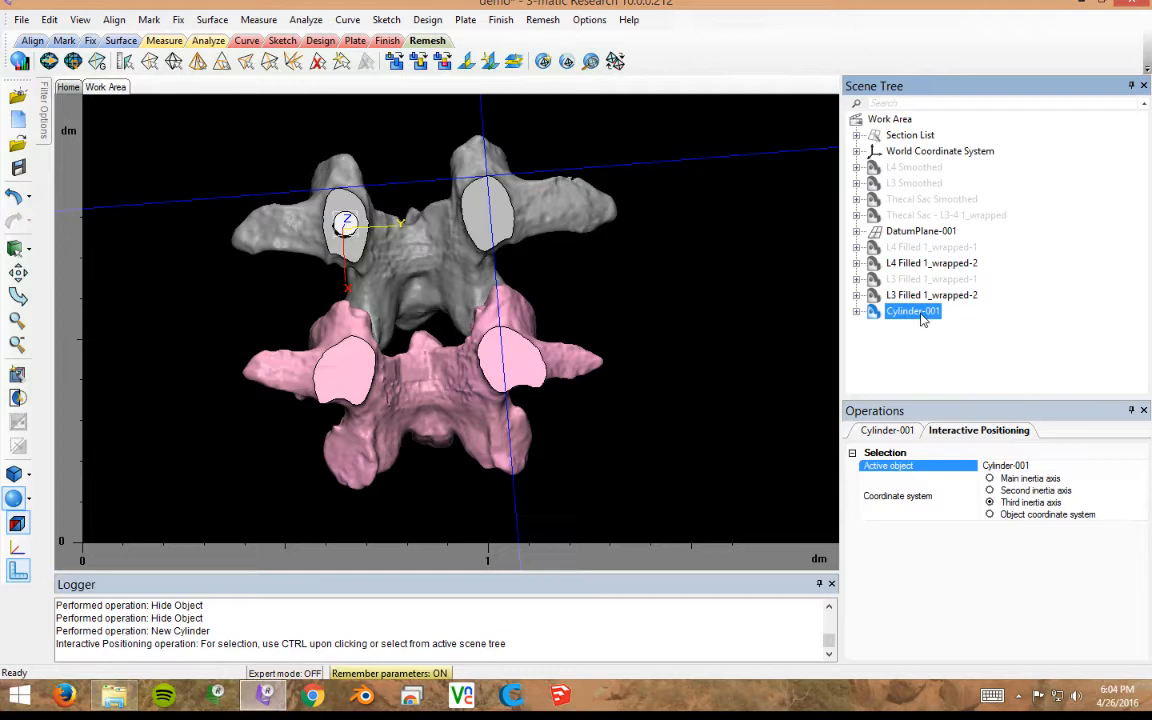
{"action": "right_click", "coordinate": [917, 318]}
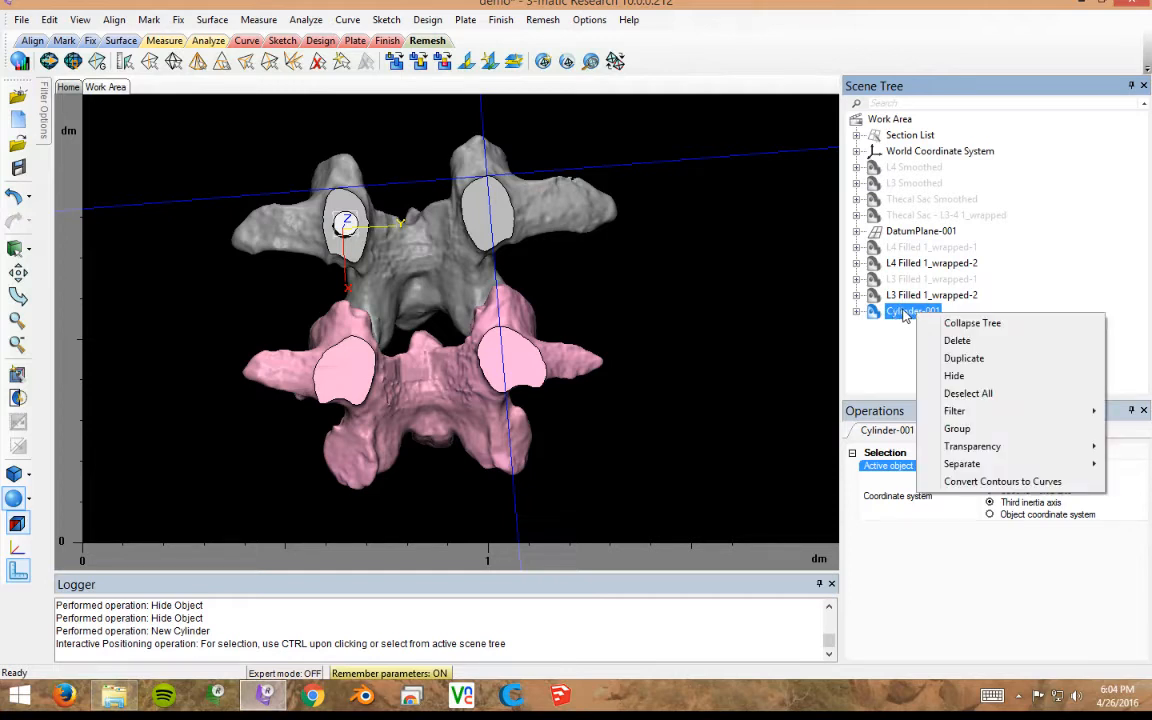
{"action": "left_click", "coordinate": [908, 313]}
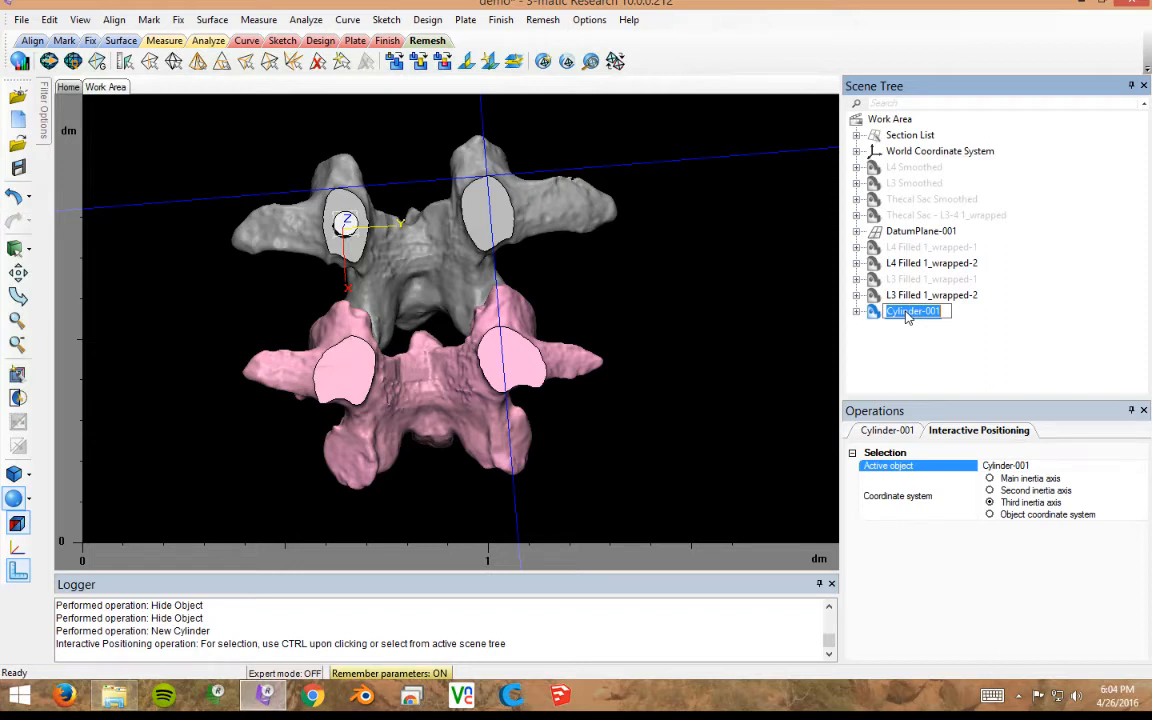
{"action": "type", "text": "Righ"}
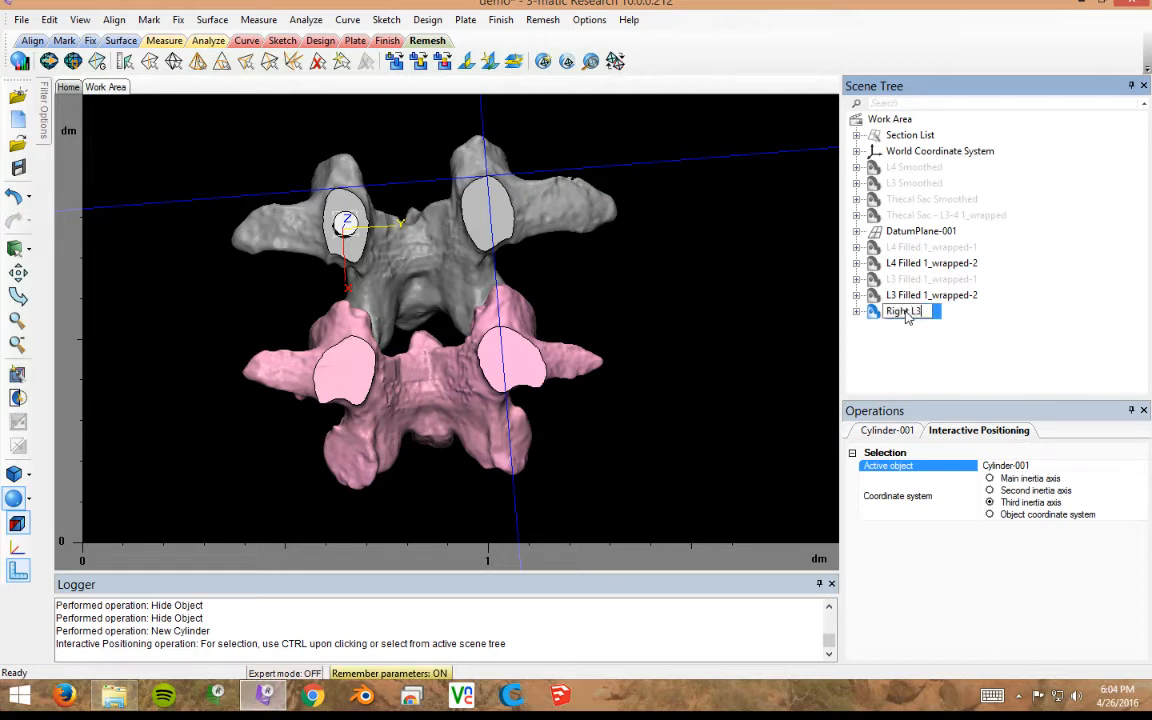
{"action": "type", "text": "t L3"}
{"action": "key", "text": "Return"}
- Duplicate the Right L3 cylinder and name the copy Left L3
{"action": "left_click", "coordinate": [897, 313]}
{"action": "right_click", "coordinate": [900, 313]}
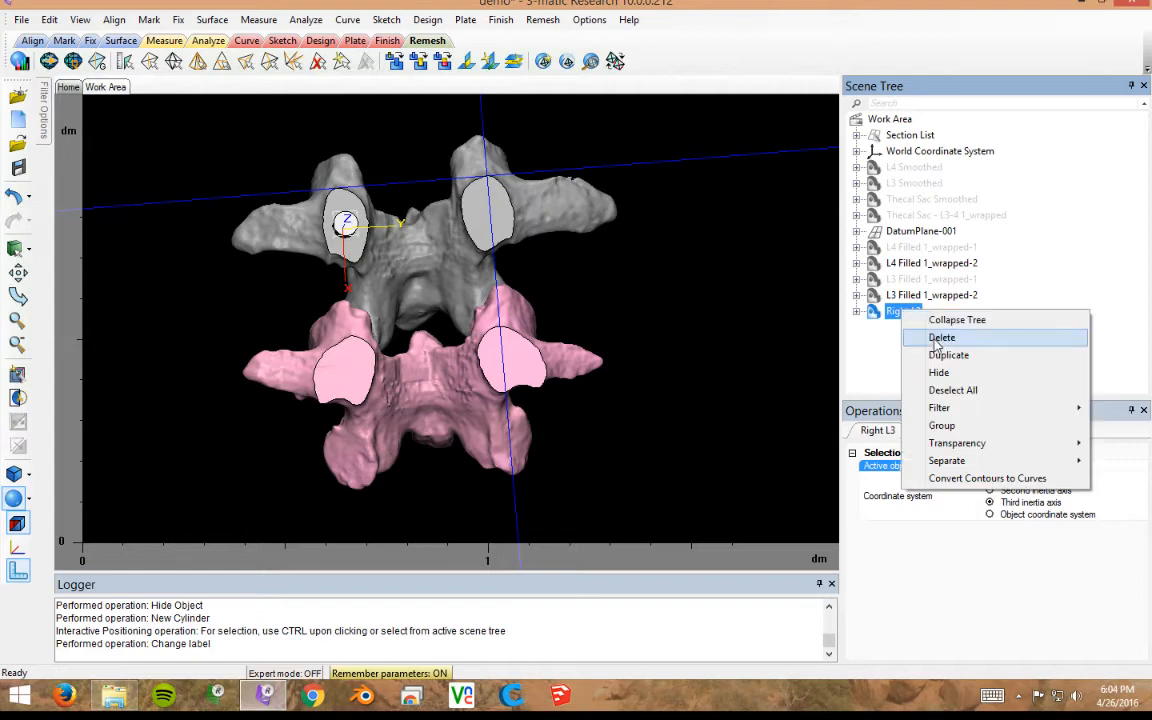
{"action": "left_click", "coordinate": [940, 356]}
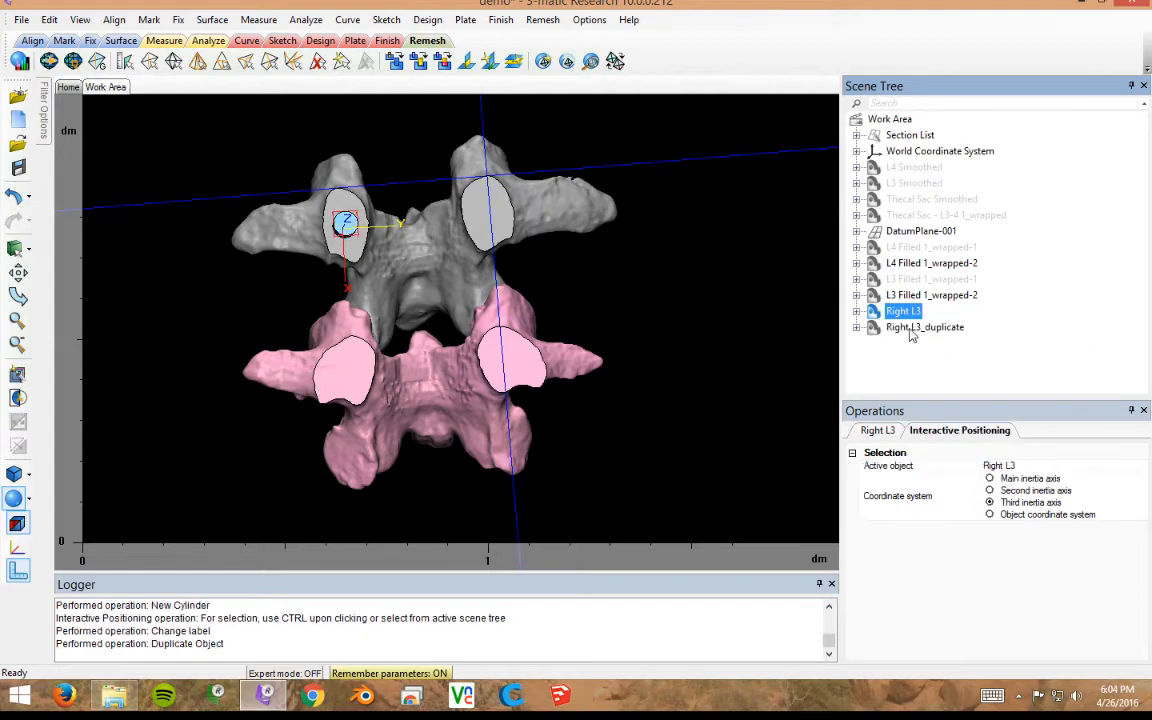
{"action": "left_click", "coordinate": [911, 328]}
{"action": "left_click", "coordinate": [911, 328]}
{"action": "type", "text": "Left L"}
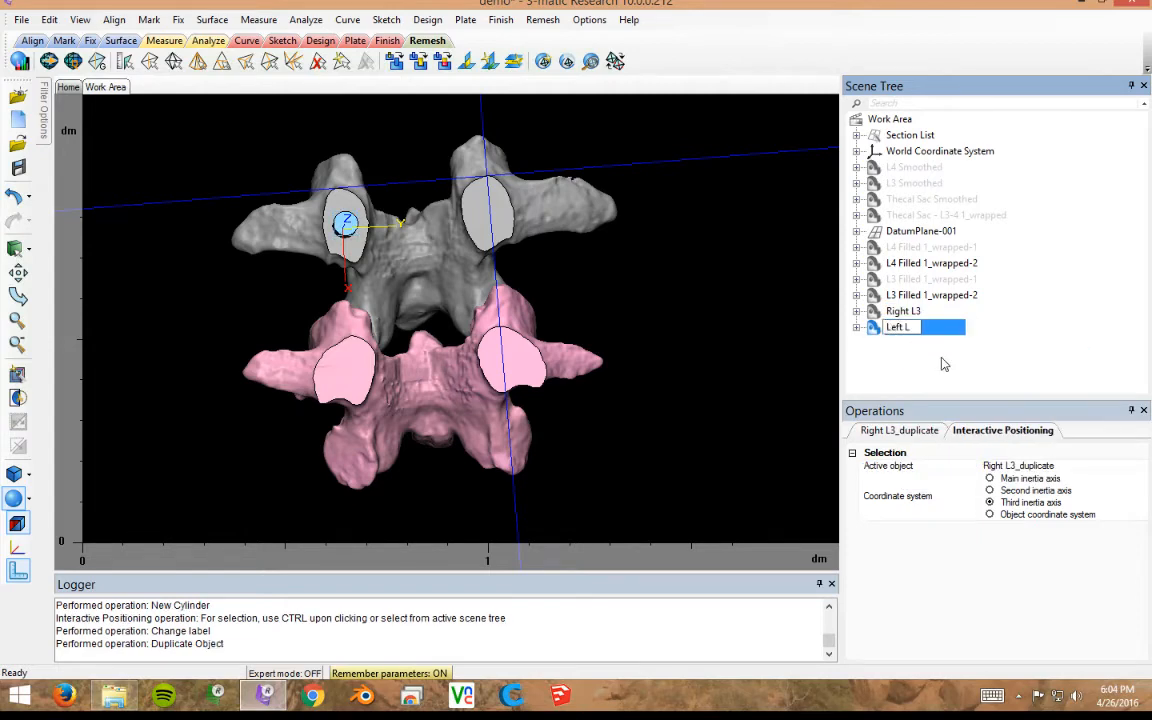
{"action": "type", "text": "3"}
{"action": "key", "text": "Return"}
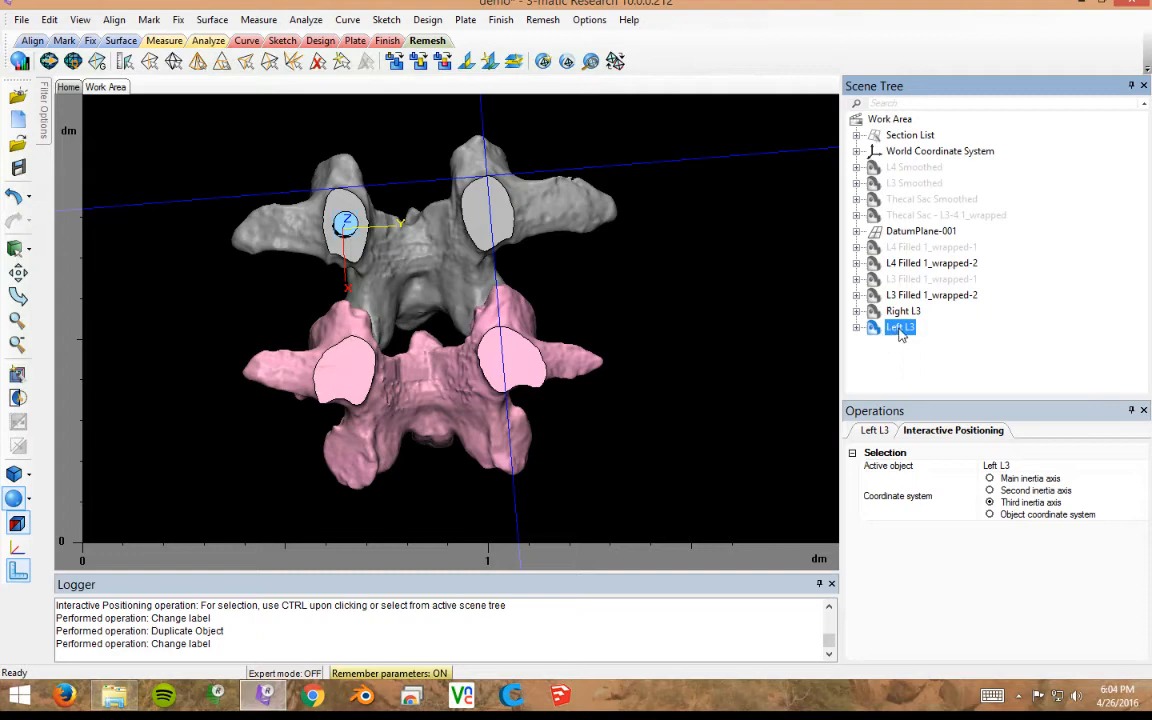
- Duplicate the Left L3 cylinder and name the copy Right L4
{"action": "right_click", "coordinate": [900, 333]}
{"action": "left_click", "coordinate": [935, 374]}
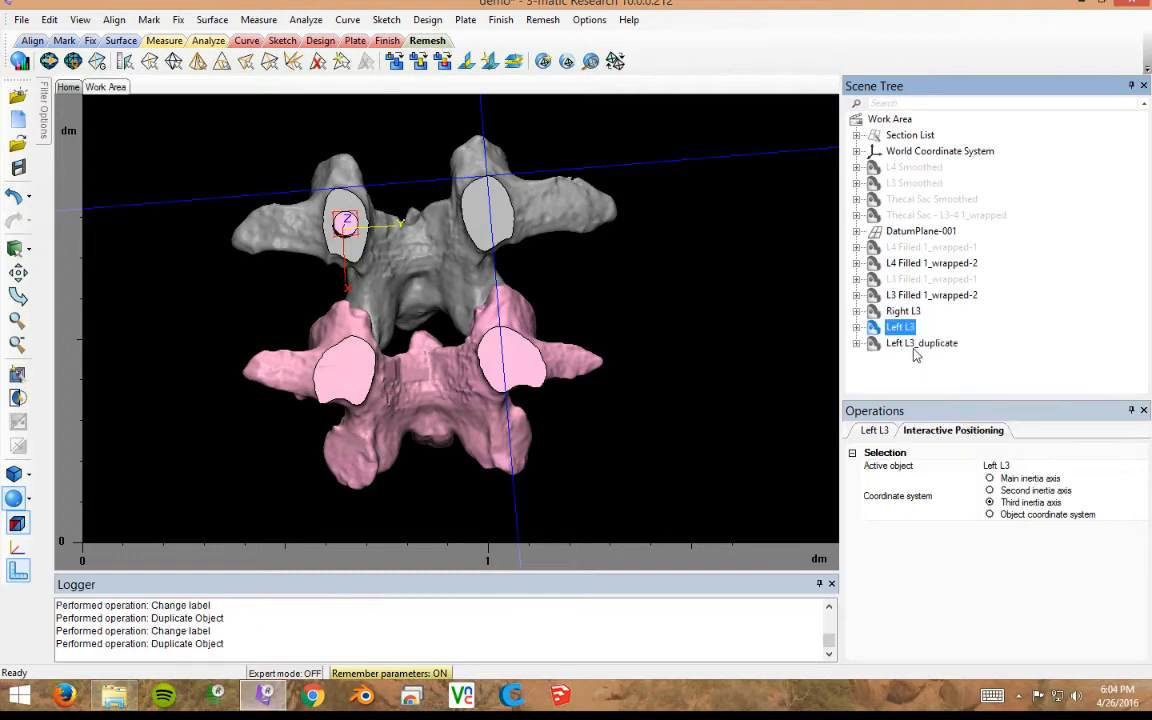
{"action": "left_click", "coordinate": [917, 345]}
{"action": "left_click", "coordinate": [917, 345]}
{"action": "type", "text": "R"}
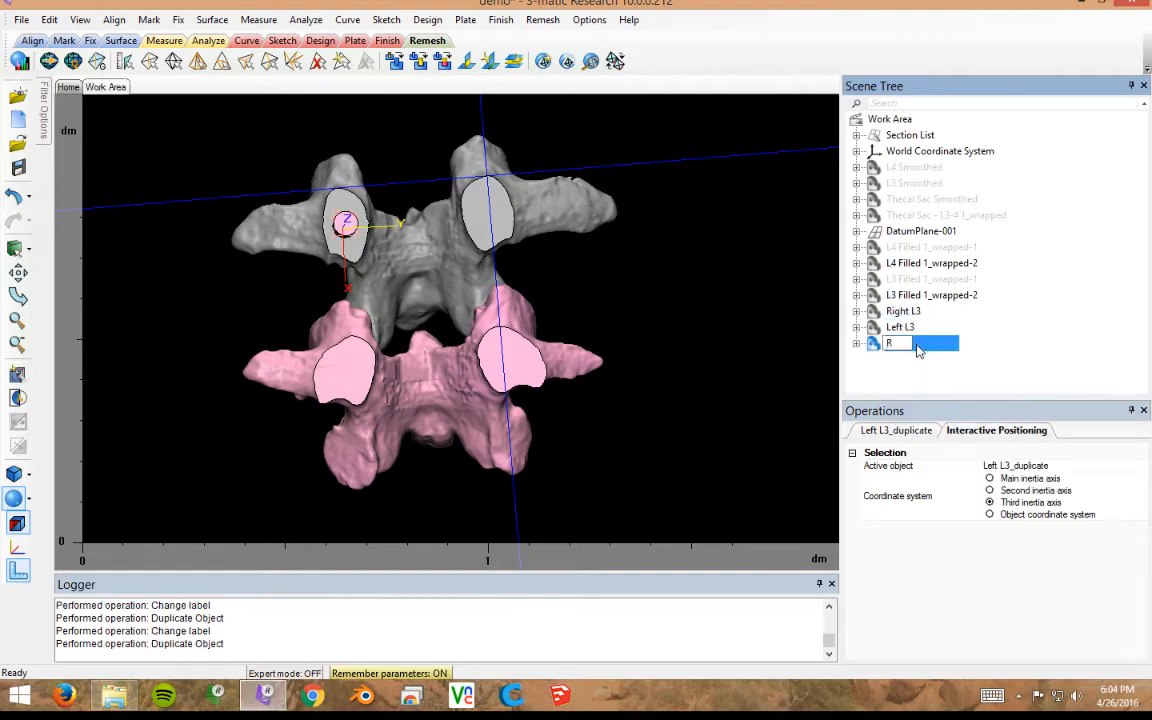
{"action": "type", "text": "ight L4"}
{"action": "key", "text": "Return"}
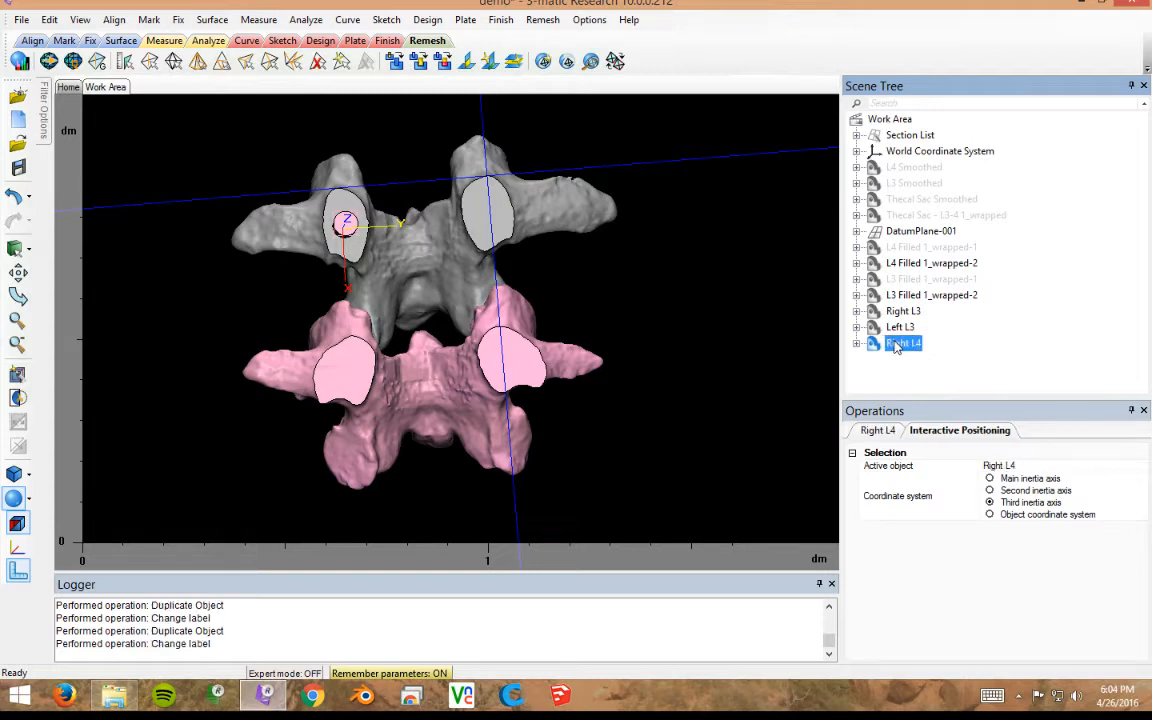
- Duplicate the Right L4 cylinder and name the copy Left L4
{"action": "right_click", "coordinate": [897, 345]}
{"action": "left_click", "coordinate": [930, 386]}
{"action": "left_click", "coordinate": [912, 362]}
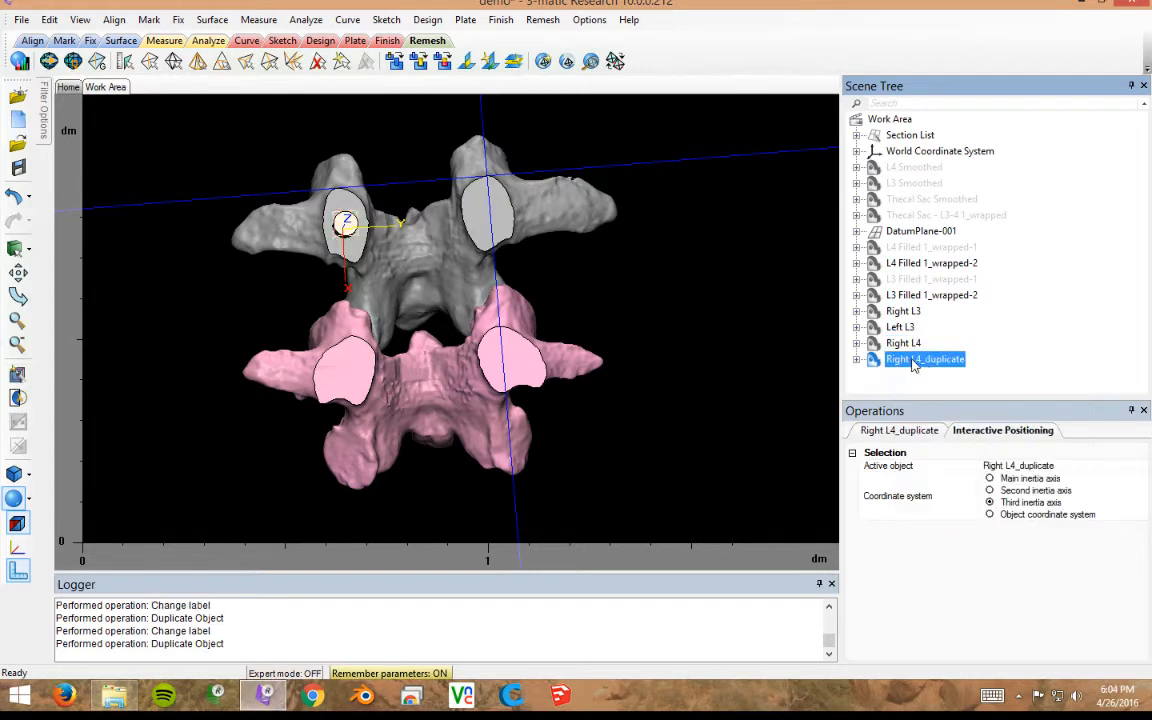
{"action": "left_click", "coordinate": [912, 362]}
{"action": "type", "text": "L3fft L4"}
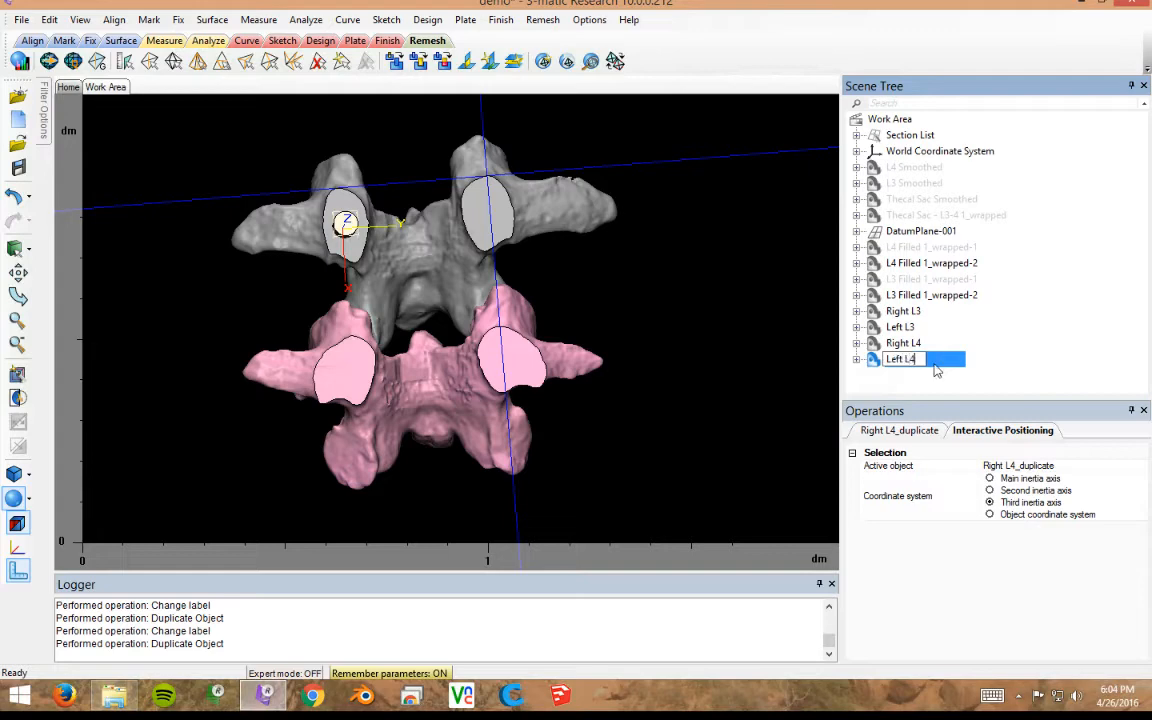
{"action": "key", "text": "Return"}
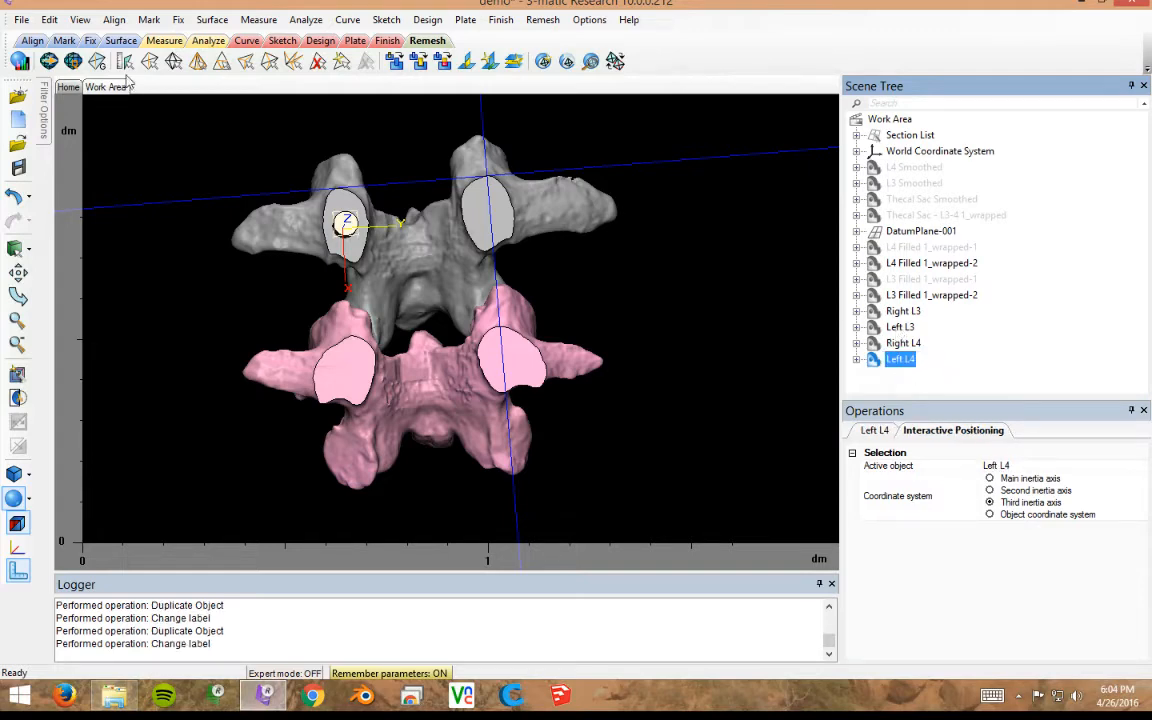
- Move the Left L3 cylinder with Interactive Translate in its object coordinate system onto the cut face of the left L3 pedicle
{"action": "left_click", "coordinate": [114, 19]}
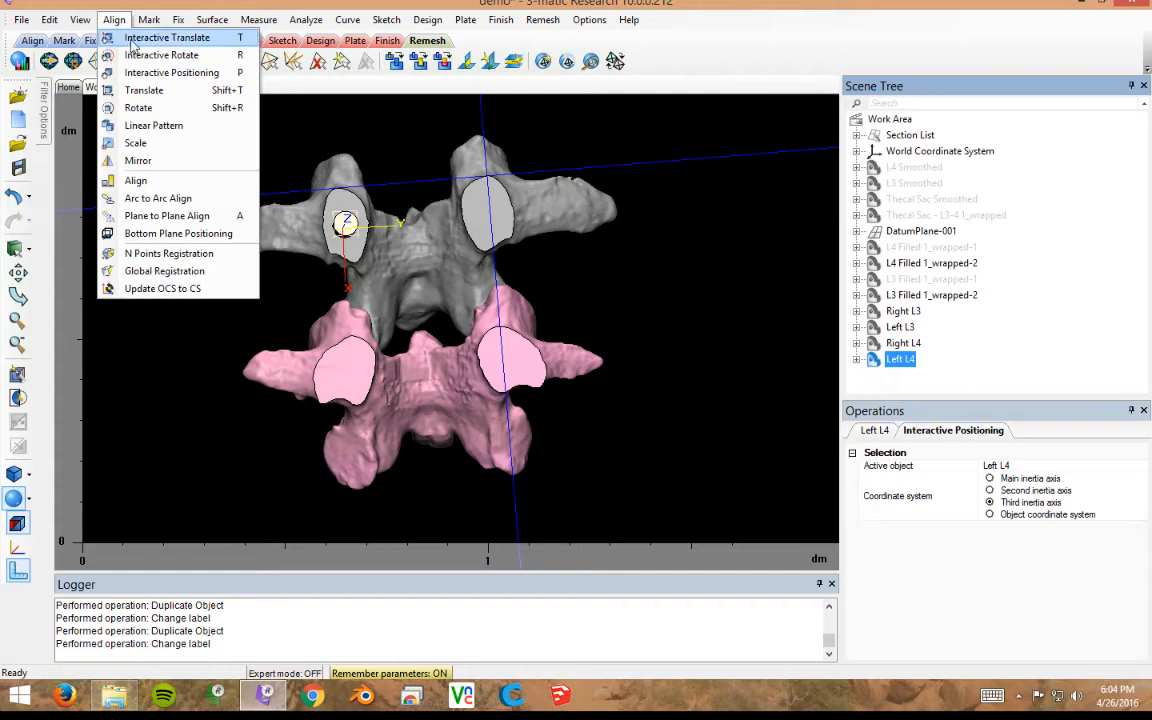
{"action": "left_click", "coordinate": [150, 37]}
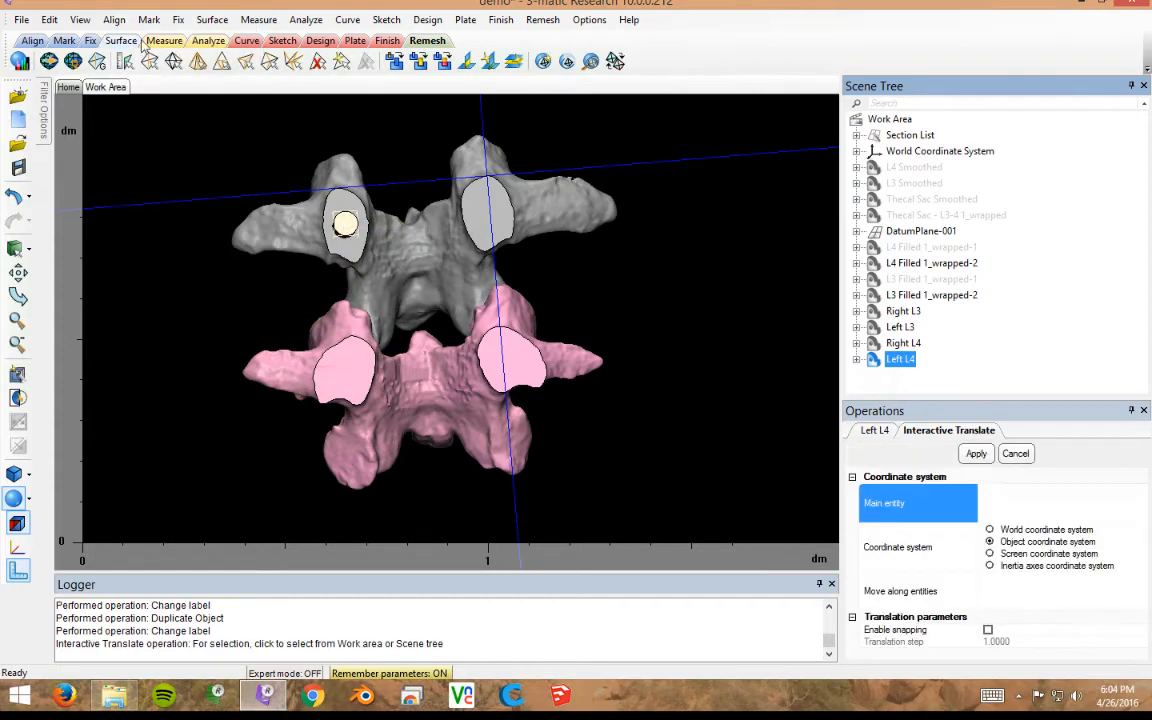
{"action": "left_click", "coordinate": [902, 328]}
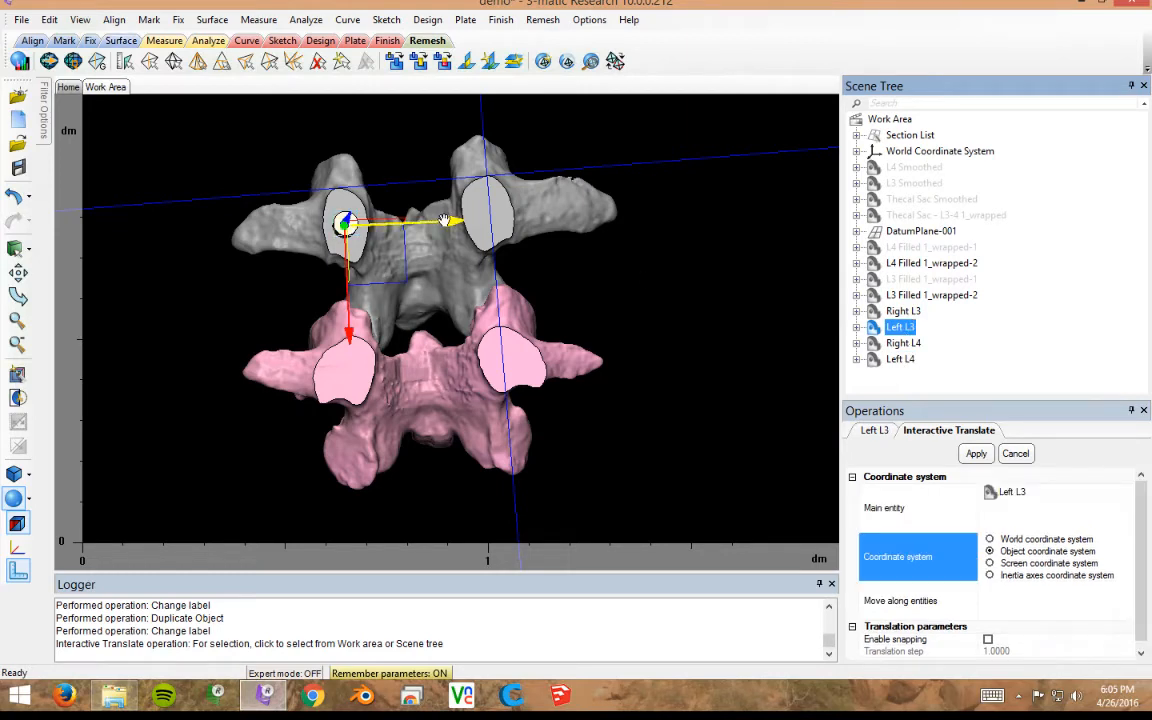
{"action": "left_click_drag", "start_coordinate": [456, 220], "coordinate": [604, 215]}
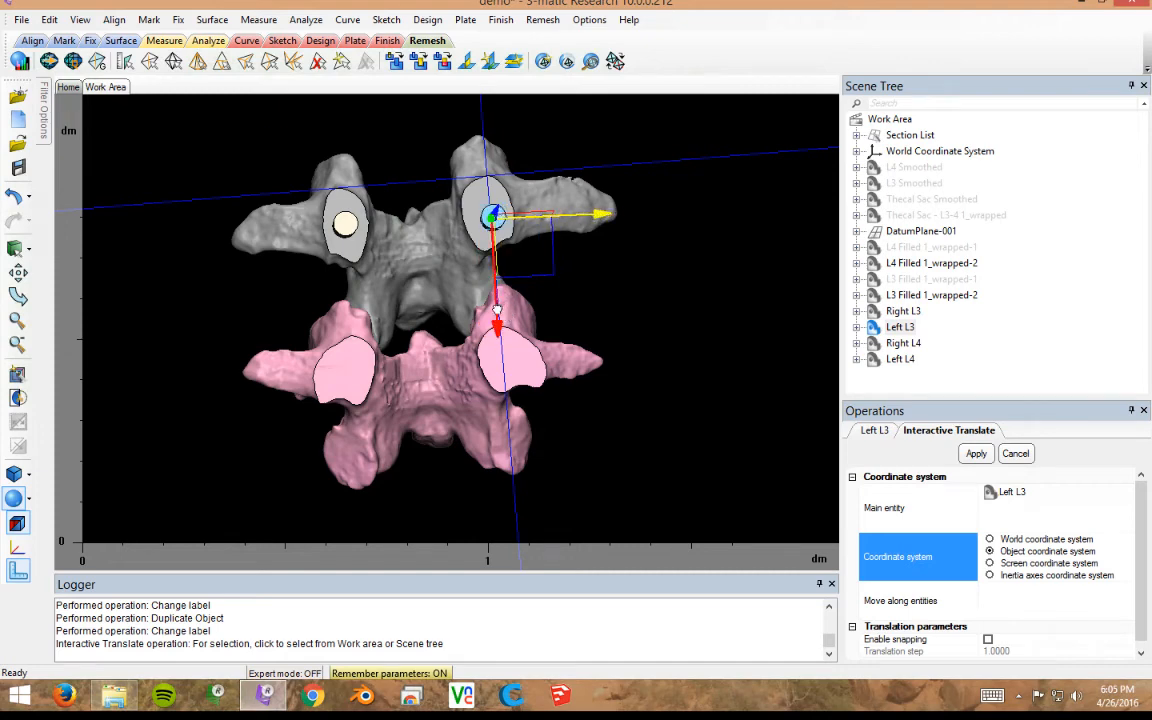
{"action": "left_click_drag", "start_coordinate": [497, 309], "coordinate": [497, 302]}
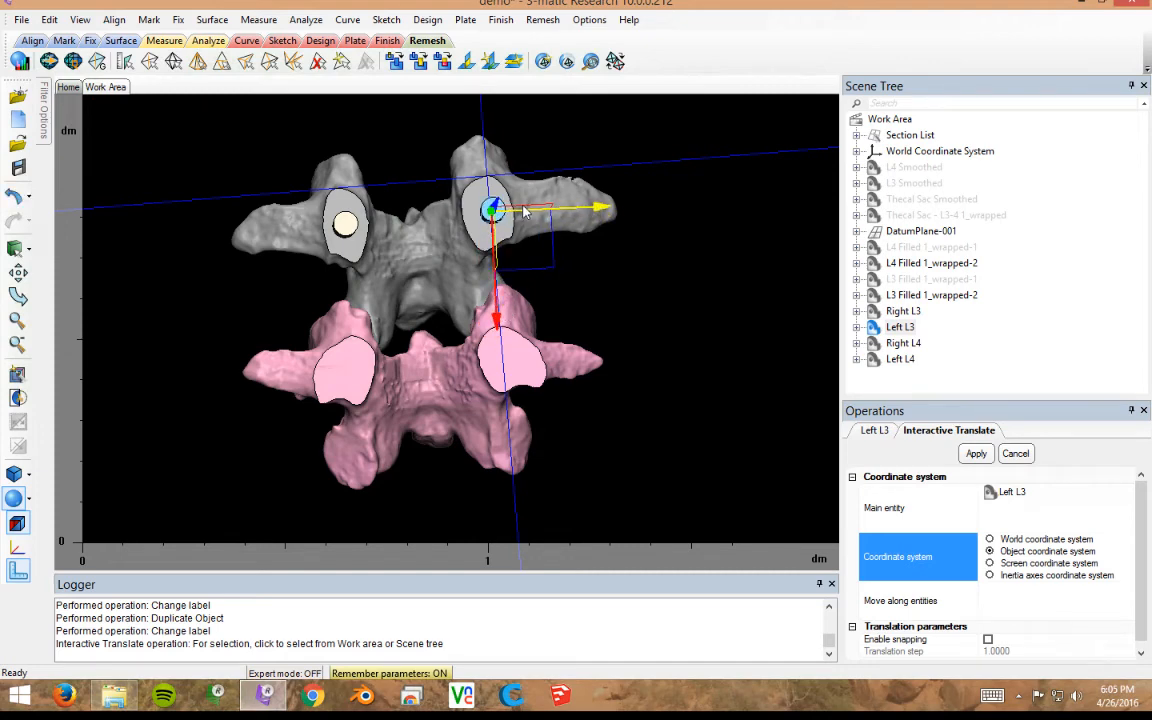
{"action": "left_click_drag", "start_coordinate": [587, 206], "coordinate": [580, 205]}
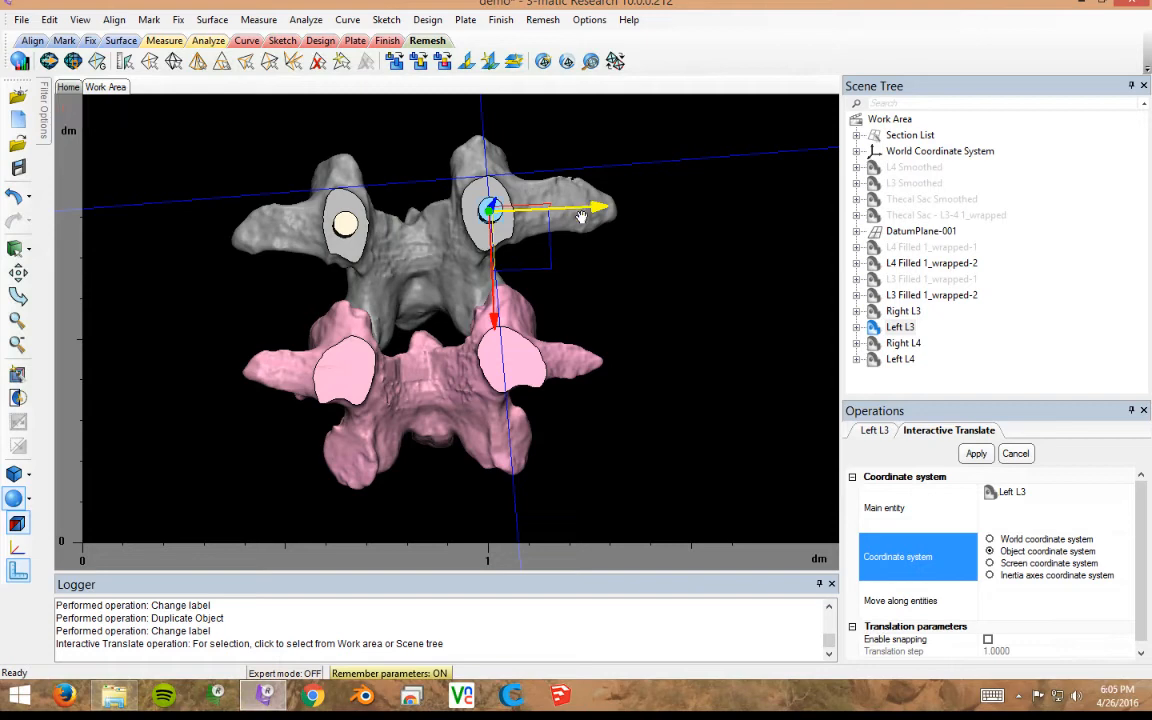
- Move the Right L4 cylinder with Interactive Translate in its object coordinate system onto the cut face of the right L4 pedicle
{"action": "left_click", "coordinate": [903, 344]}
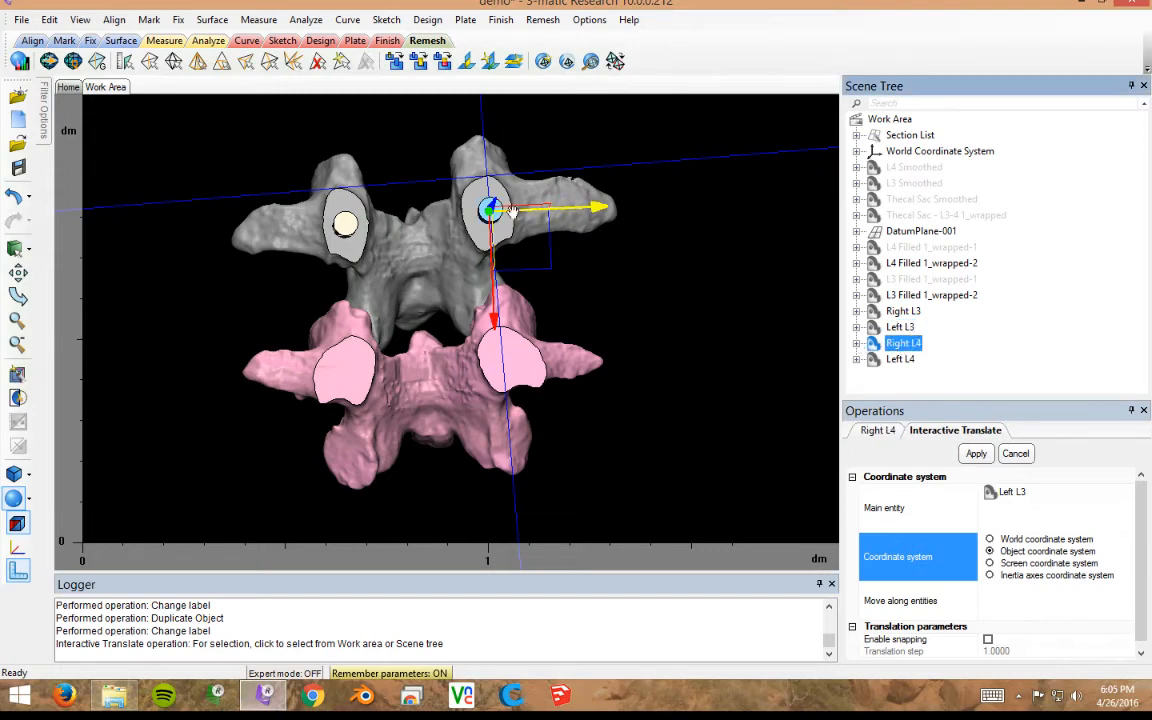
{"action": "left_click", "coordinate": [986, 492]}
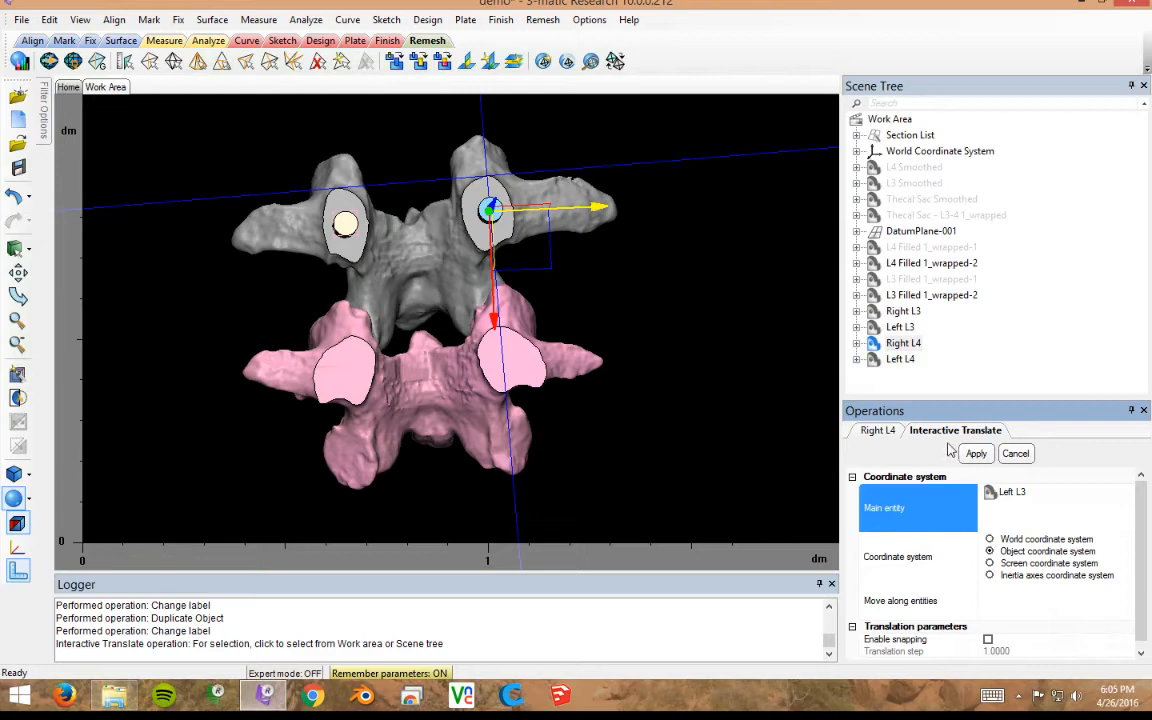
{"action": "left_click", "coordinate": [903, 344]}
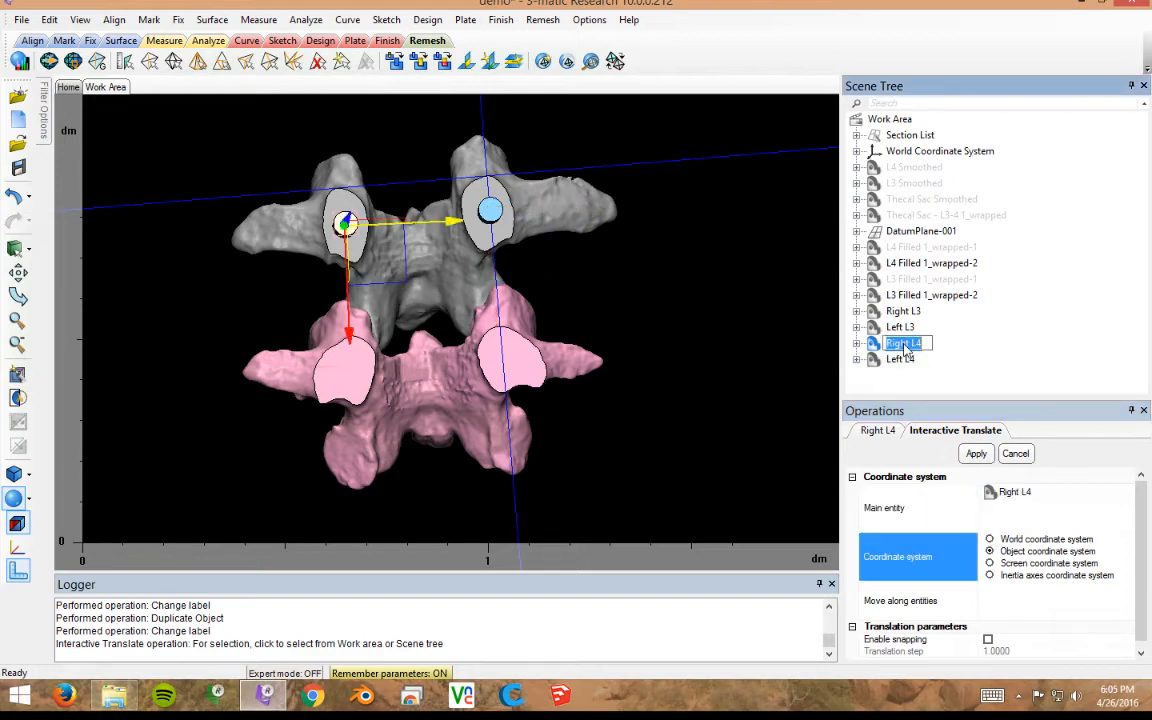
{"action": "left_click", "coordinate": [875, 380]}
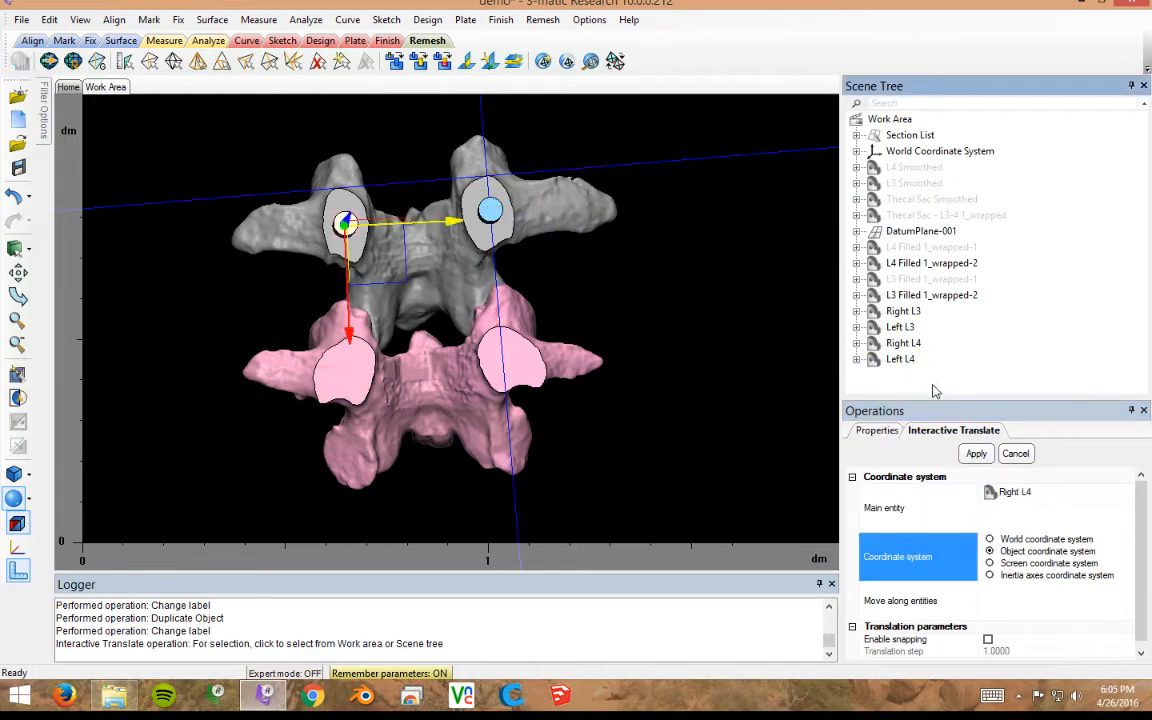
{"action": "left_click_drag", "start_coordinate": [349, 320], "coordinate": [416, 422]}
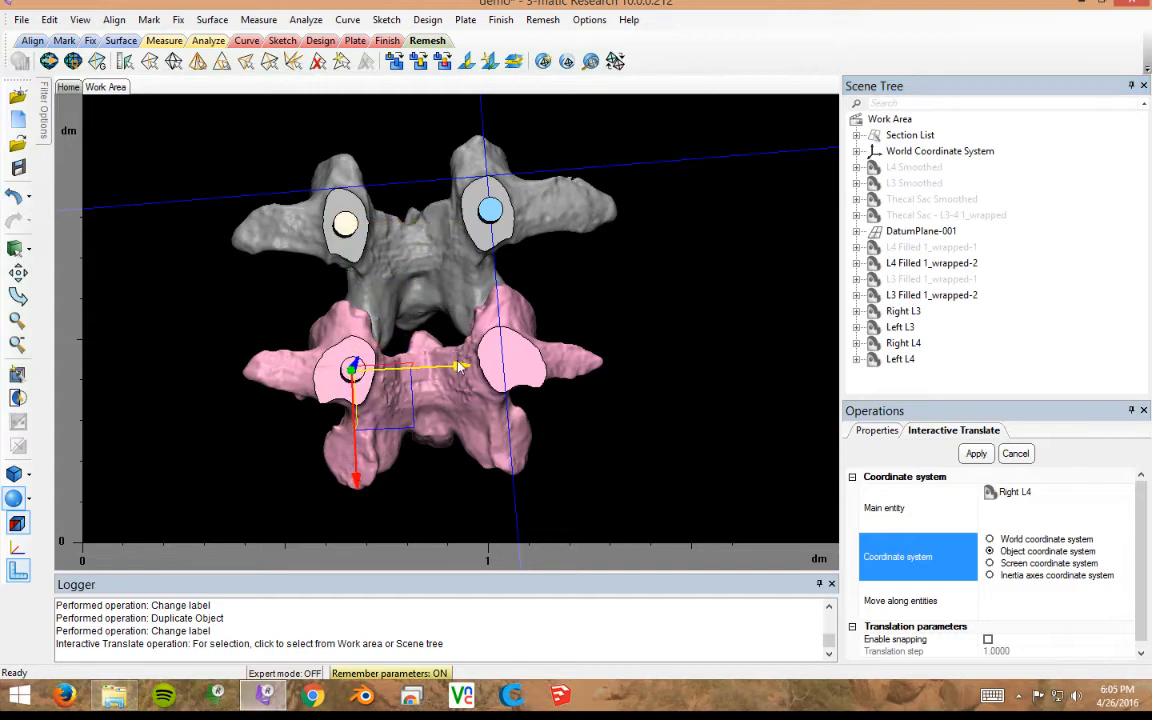
{"action": "left_click_drag", "start_coordinate": [458, 366], "coordinate": [454, 365]}
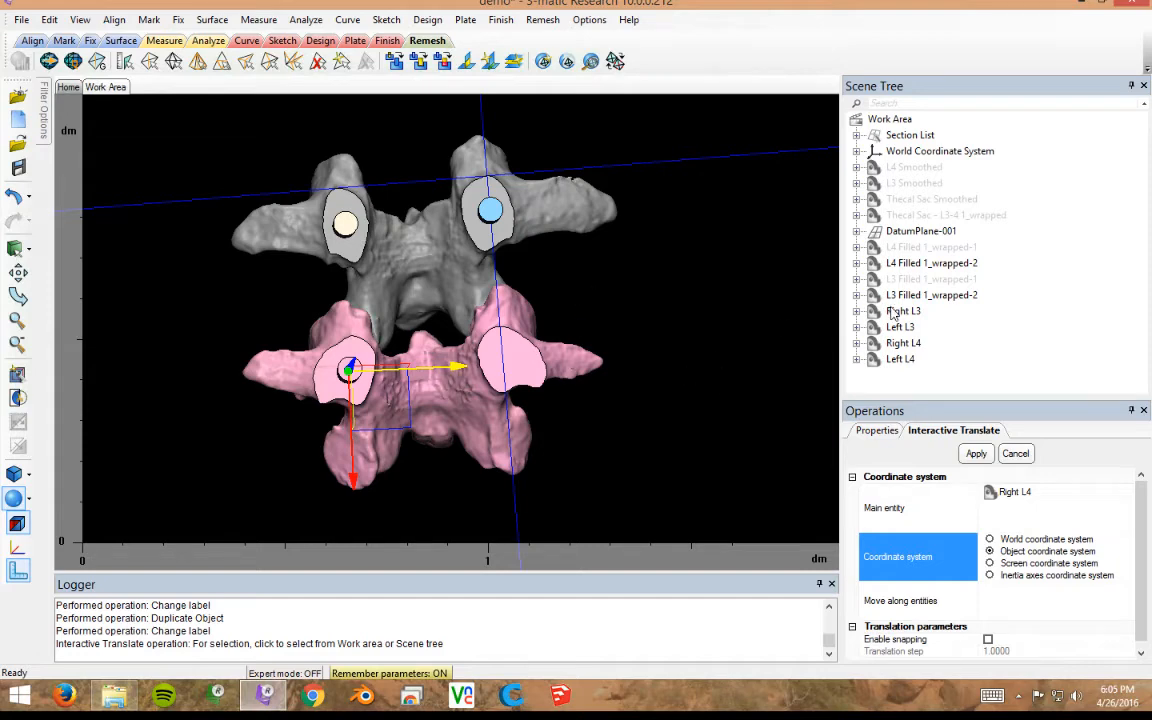
- Move the Left L4 cylinder with Interactive Translate in its object coordinate system onto the cut face of the left L4 pedicle
{"action": "left_click", "coordinate": [899, 359]}
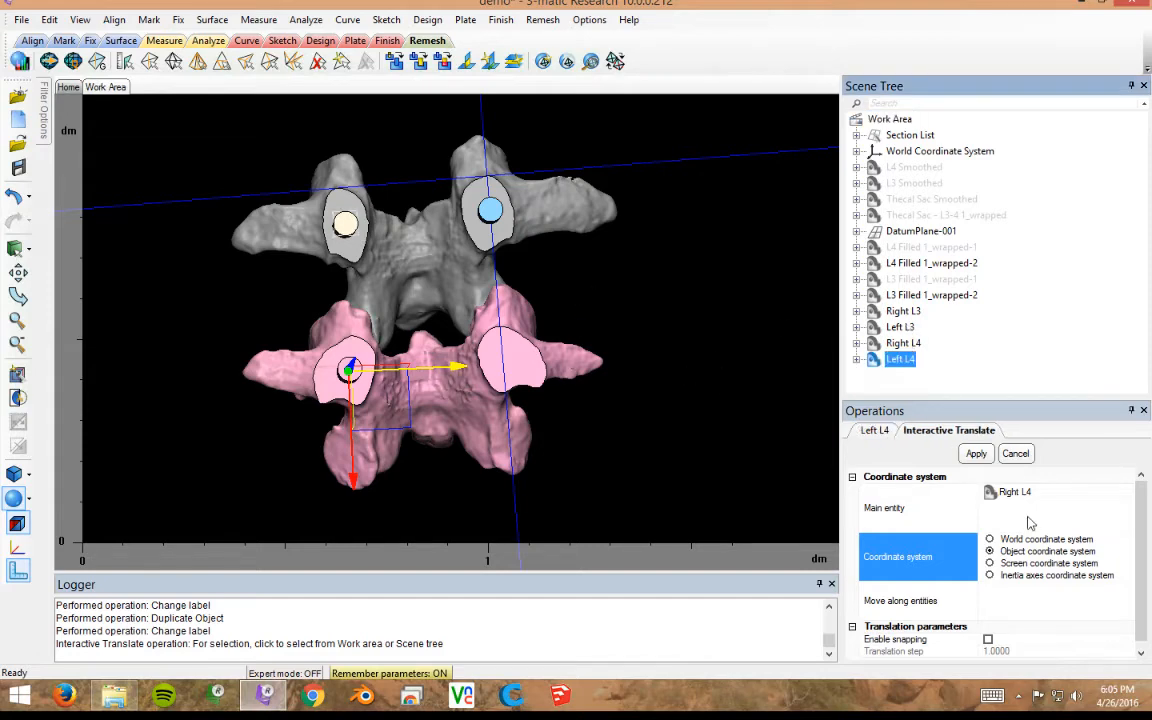
{"action": "left_click", "coordinate": [909, 502]}
{"action": "left_click", "coordinate": [902, 361]}
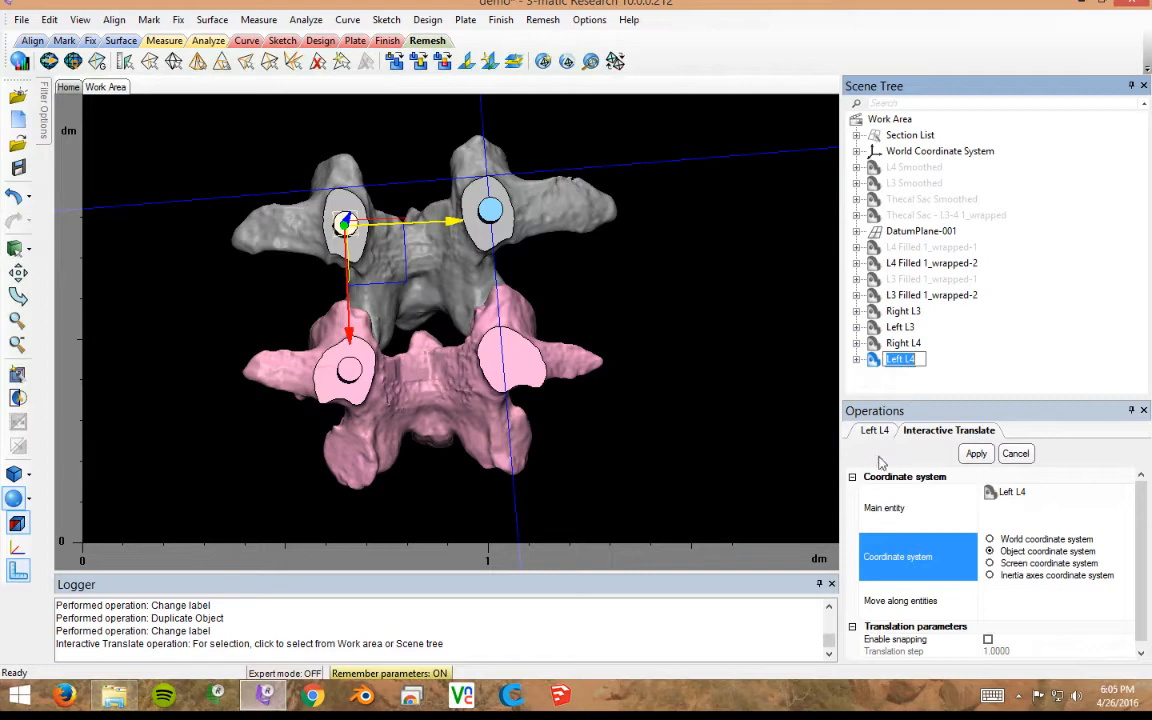
{"action": "left_click_drag", "start_coordinate": [349, 300], "coordinate": [355, 447]}
{"action": "left_click_drag", "start_coordinate": [481, 364], "coordinate": [641, 357]}
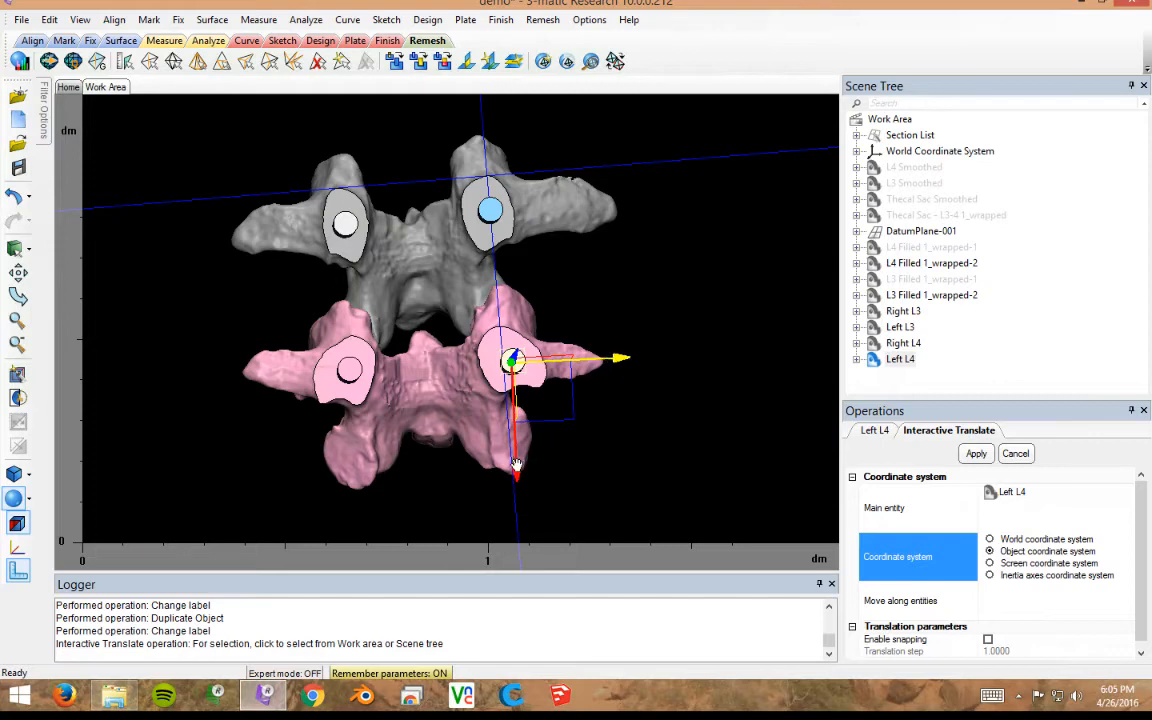
{"action": "left_click_drag", "start_coordinate": [516, 464], "coordinate": [516, 461]}
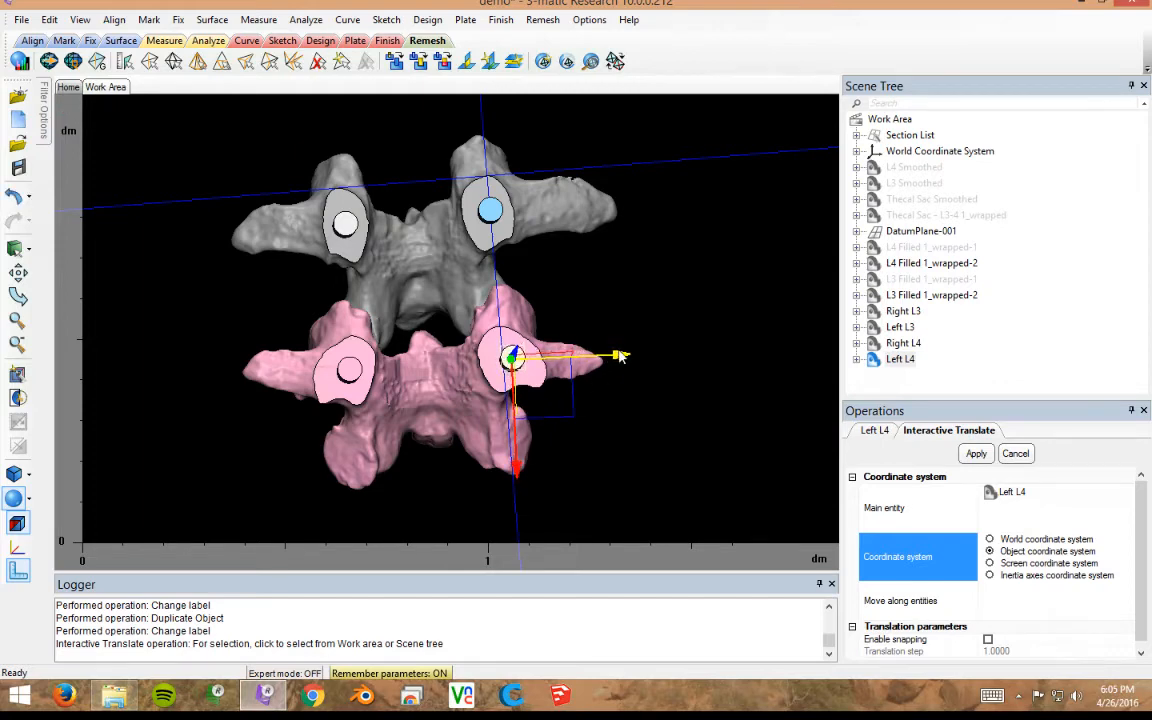
{"action": "left_click_drag", "start_coordinate": [620, 356], "coordinate": [618, 355]}
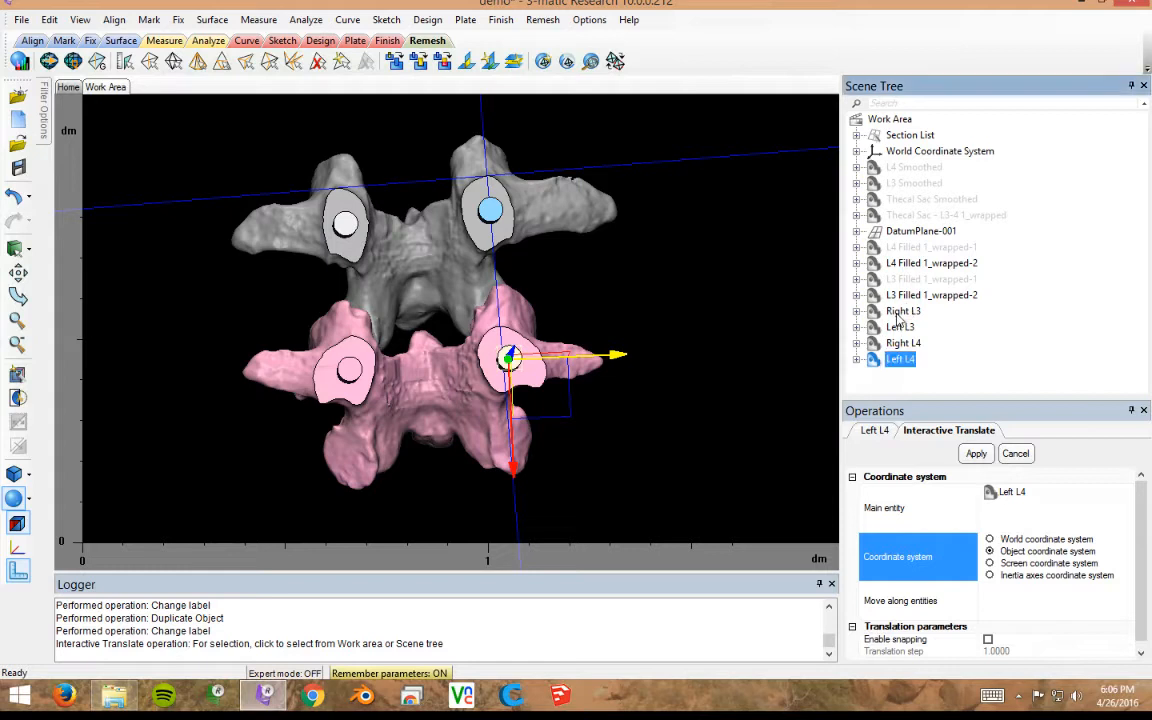
- Duplicate the Right L3, Left L3, Right L4 and Left L4 cylinders together
{"action": "left_click", "coordinate": [902, 312]}
{"action": "left_click", "coordinate": [898, 359], "text": "shift"}
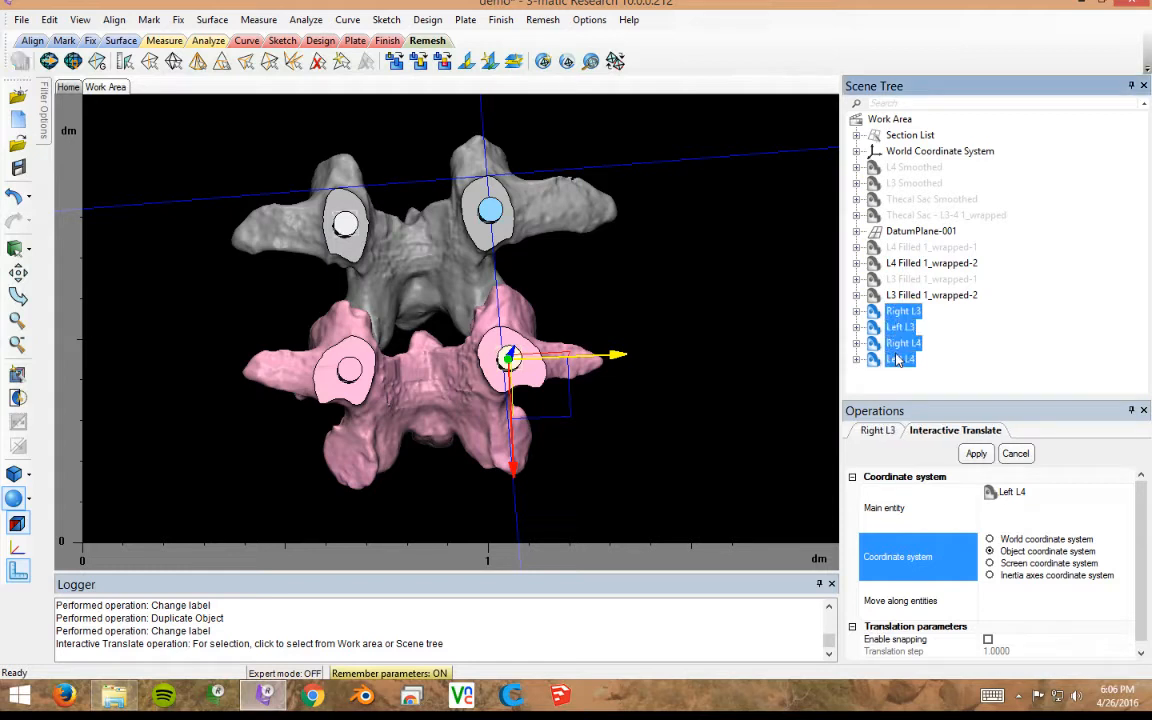
{"action": "right_click", "coordinate": [898, 360]}
{"action": "left_click", "coordinate": [930, 398]}
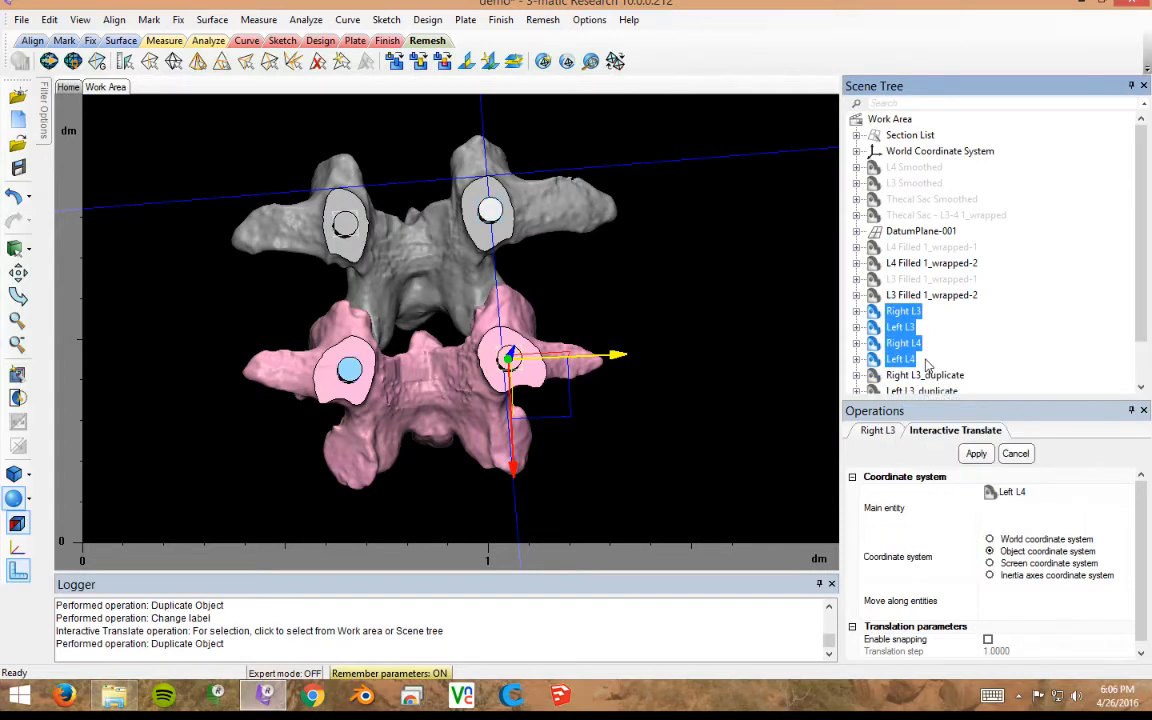
- Hide the posterior vertebra parts L3 Filled 1_wrapped-2 and L4 Filled 1_wrapped-2
{"action": "left_click", "coordinate": [902, 313]}
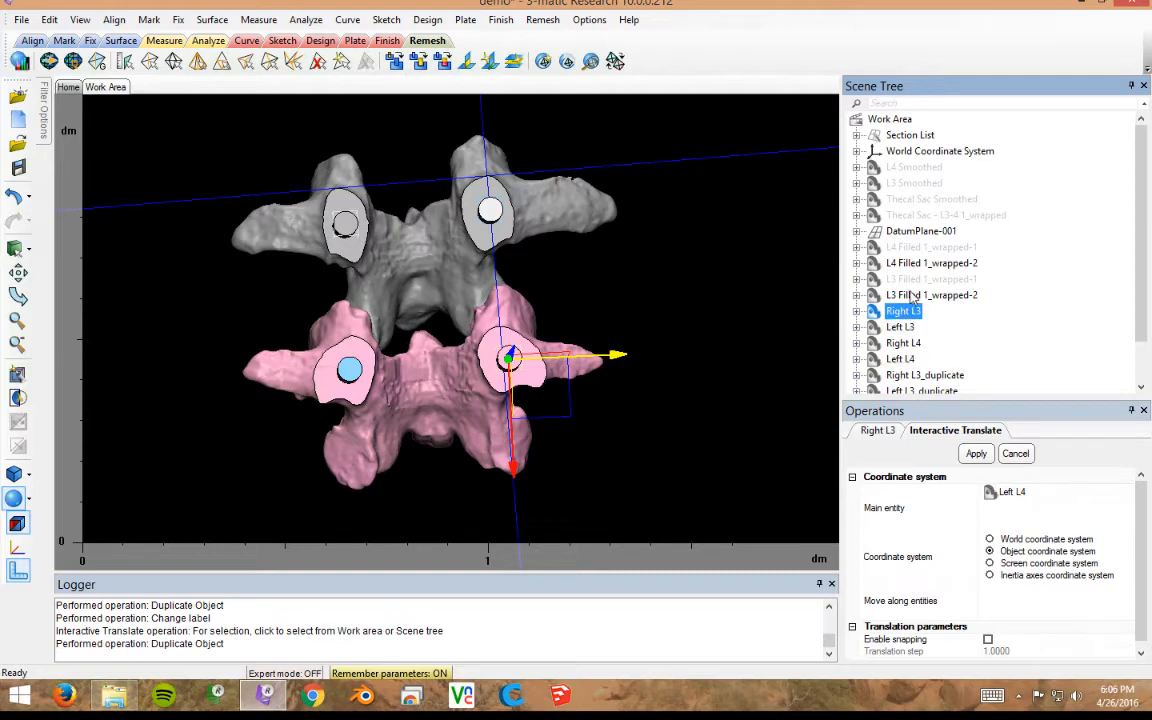
{"action": "left_click", "coordinate": [912, 296]}
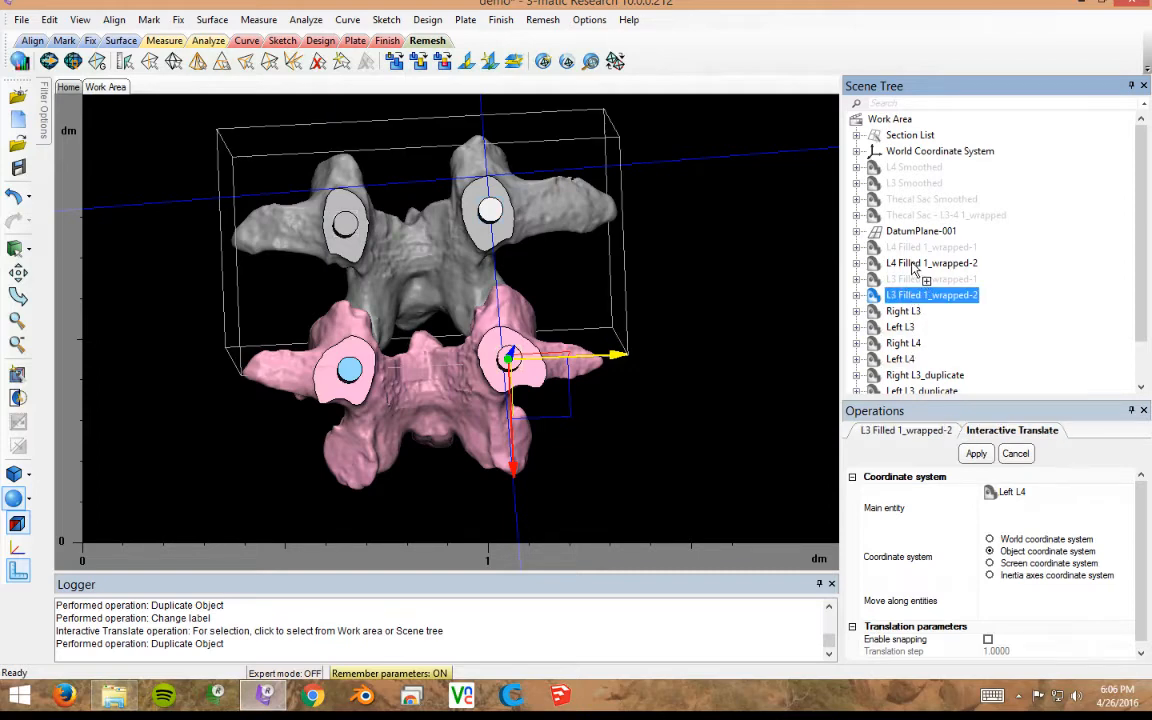
{"action": "left_click", "coordinate": [913, 265], "text": "ctrl"}
{"action": "right_click", "coordinate": [913, 268]}
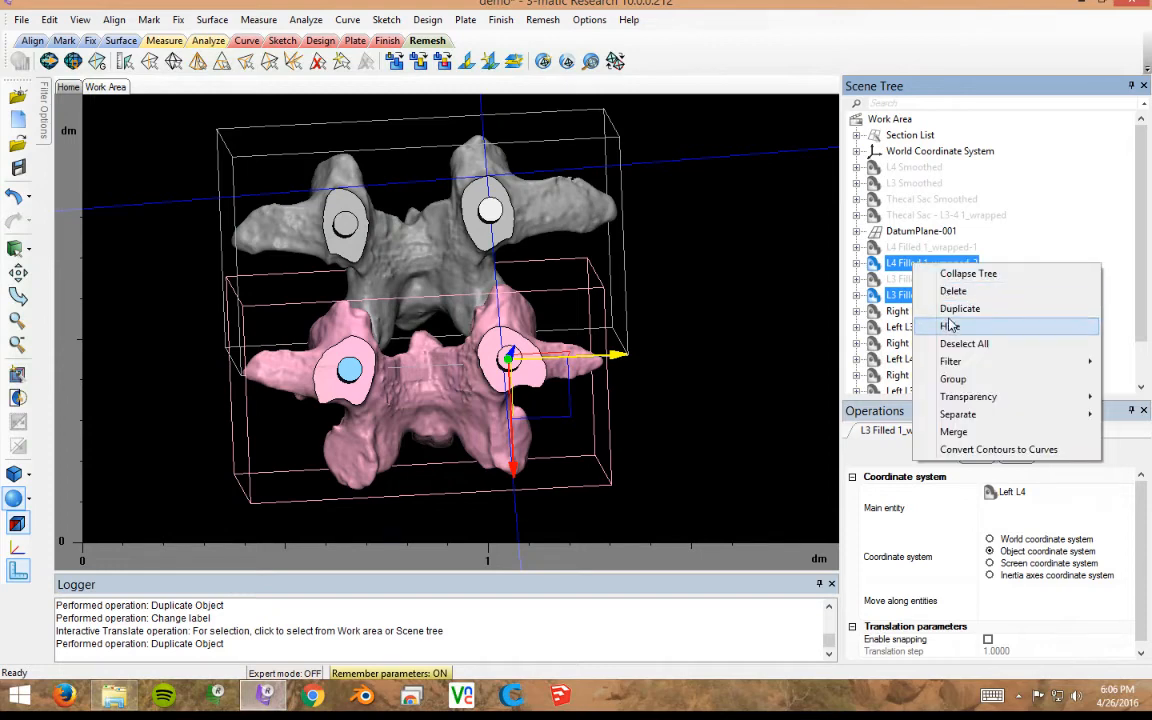
{"action": "left_click", "coordinate": [946, 327]}
- Show the vertebral bodies L4 Filled 1_wrapped-1 and L3 Filled 1_wrapped-1 and turn the view to face their cut pedicles
{"action": "left_click", "coordinate": [928, 247]}
{"action": "left_click", "coordinate": [928, 279], "text": "ctrl"}
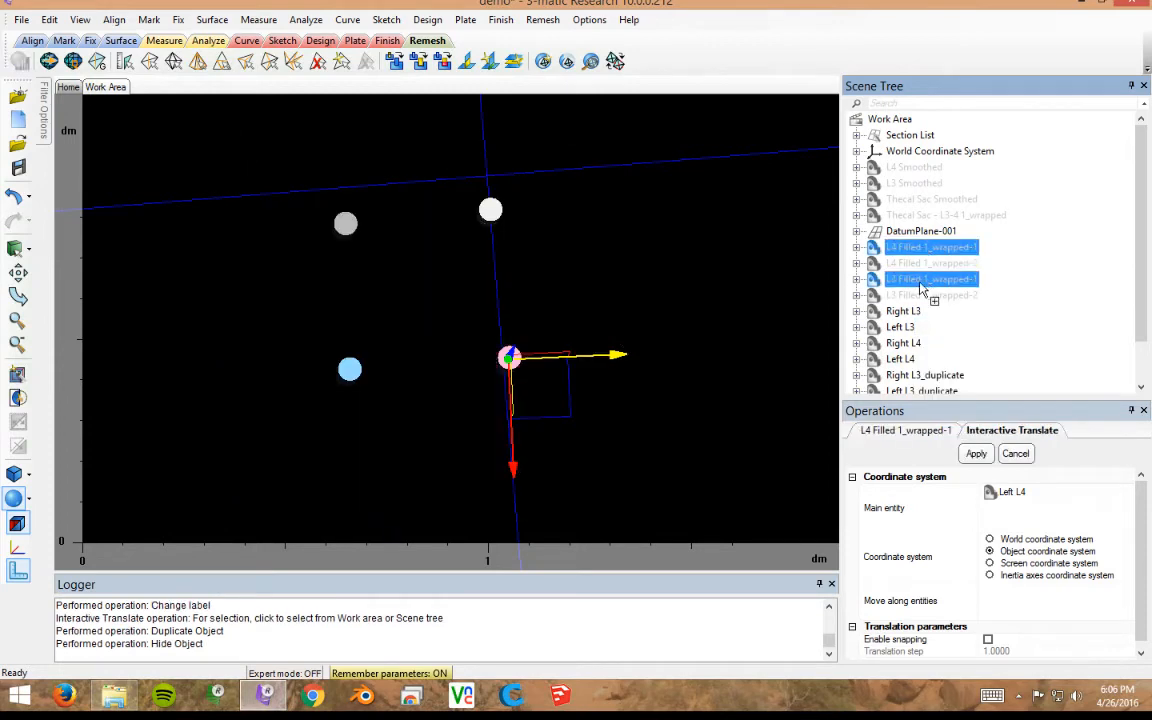
{"action": "right_click", "coordinate": [921, 283]}
{"action": "left_click", "coordinate": [959, 346]}
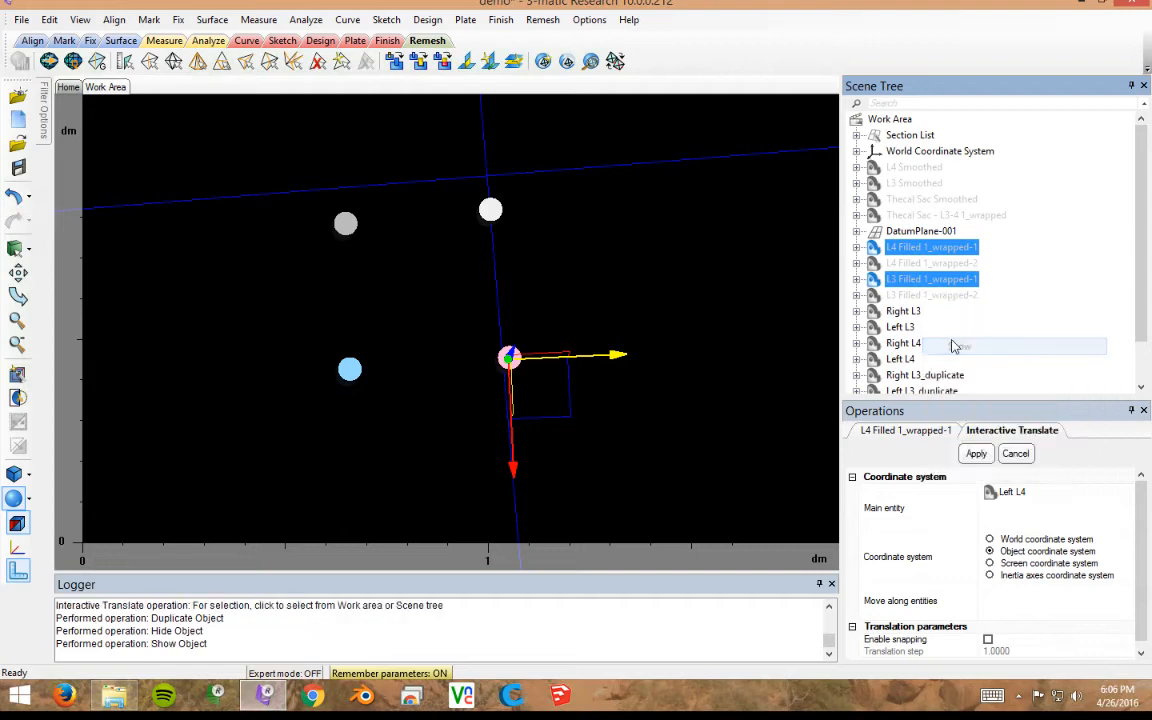
{"action": "right_click_drag", "start_coordinate": [637, 397], "coordinate": [822, 402]}
{"action": "right_click_drag", "start_coordinate": [498, 402], "coordinate": [679, 393]}
{"action": "right_click_drag", "start_coordinate": [186, 437], "coordinate": [324, 437]}
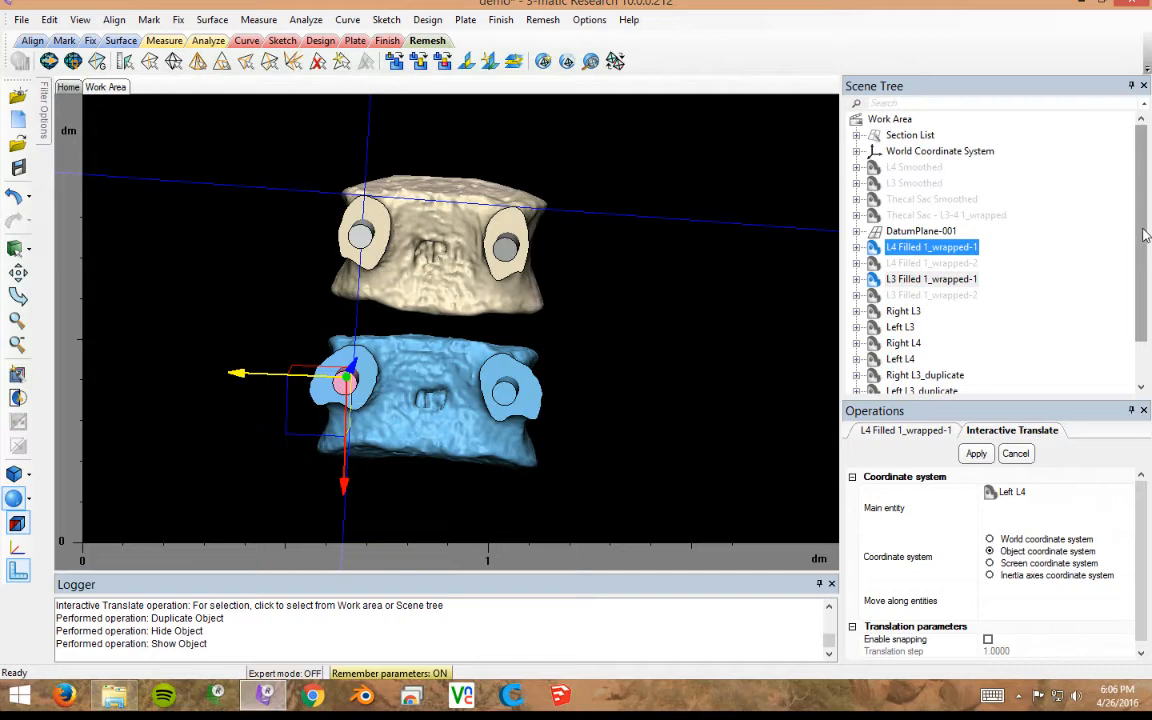
- Subtract Right L4_duplicate from L4 Filled 1_wrapped-1 with Boolean Subtraction, leaving clearance off
{"action": "scroll", "coordinate": [1137, 286], "scroll_direction": "down", "scroll_amount": 1}
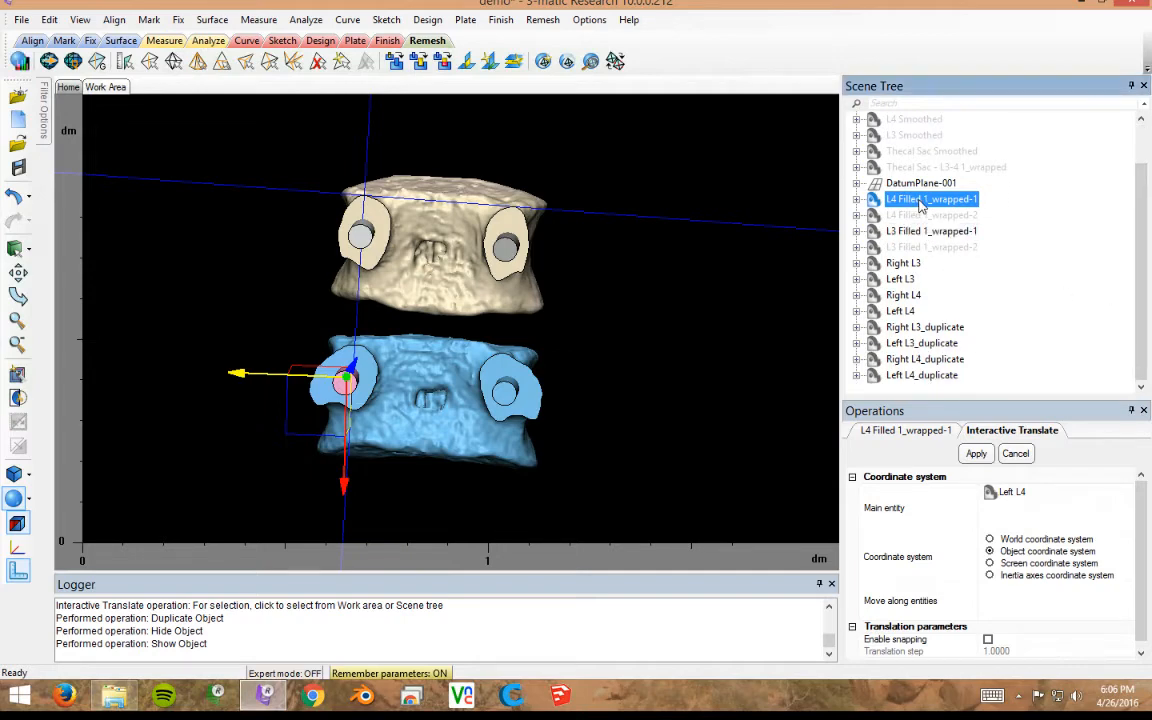
{"action": "left_click", "coordinate": [427, 19]}
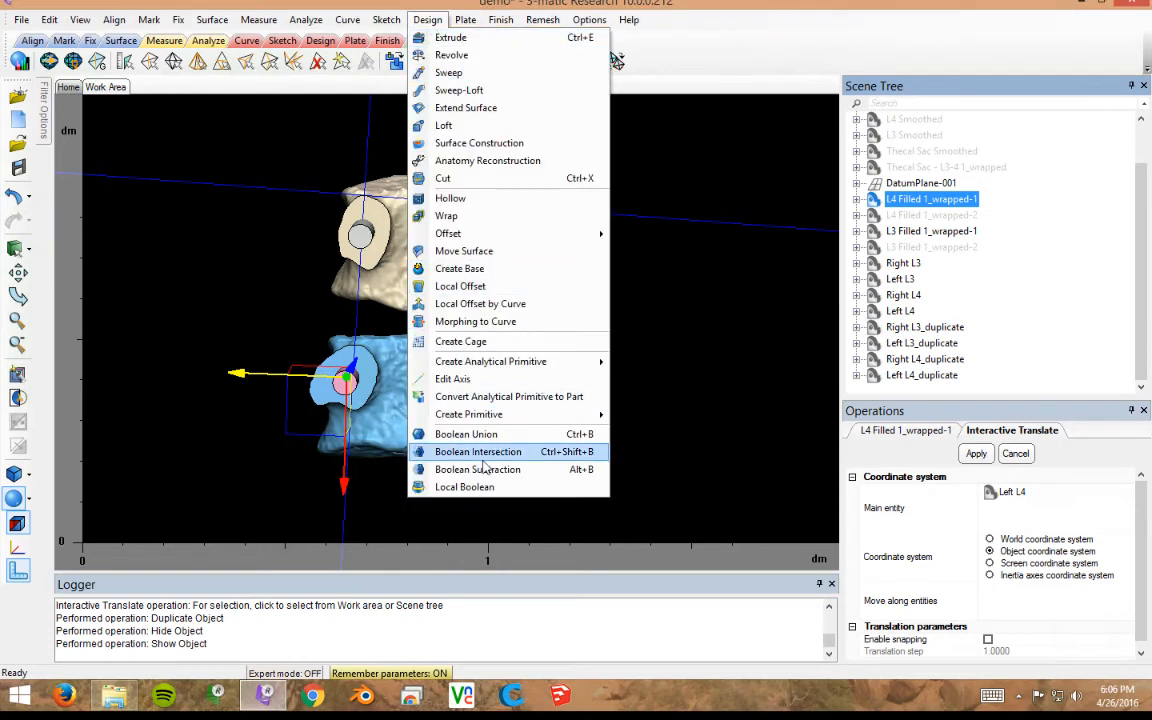
{"action": "left_click", "coordinate": [480, 469]}
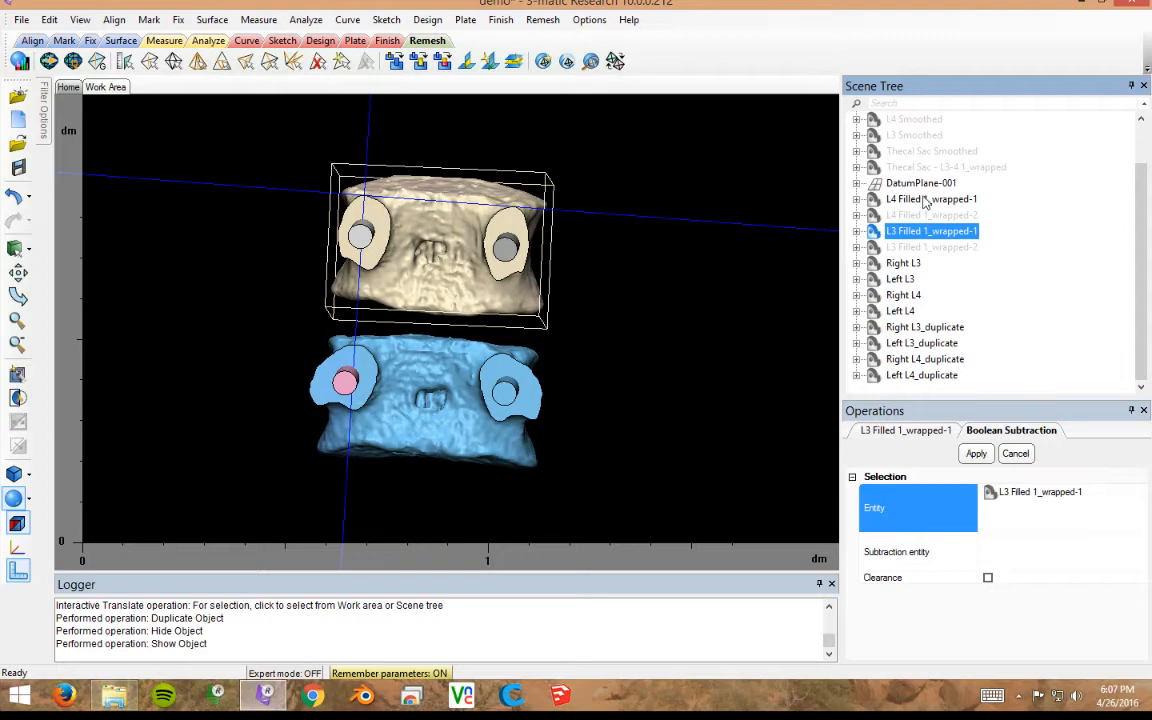
{"action": "left_click", "coordinate": [910, 564]}
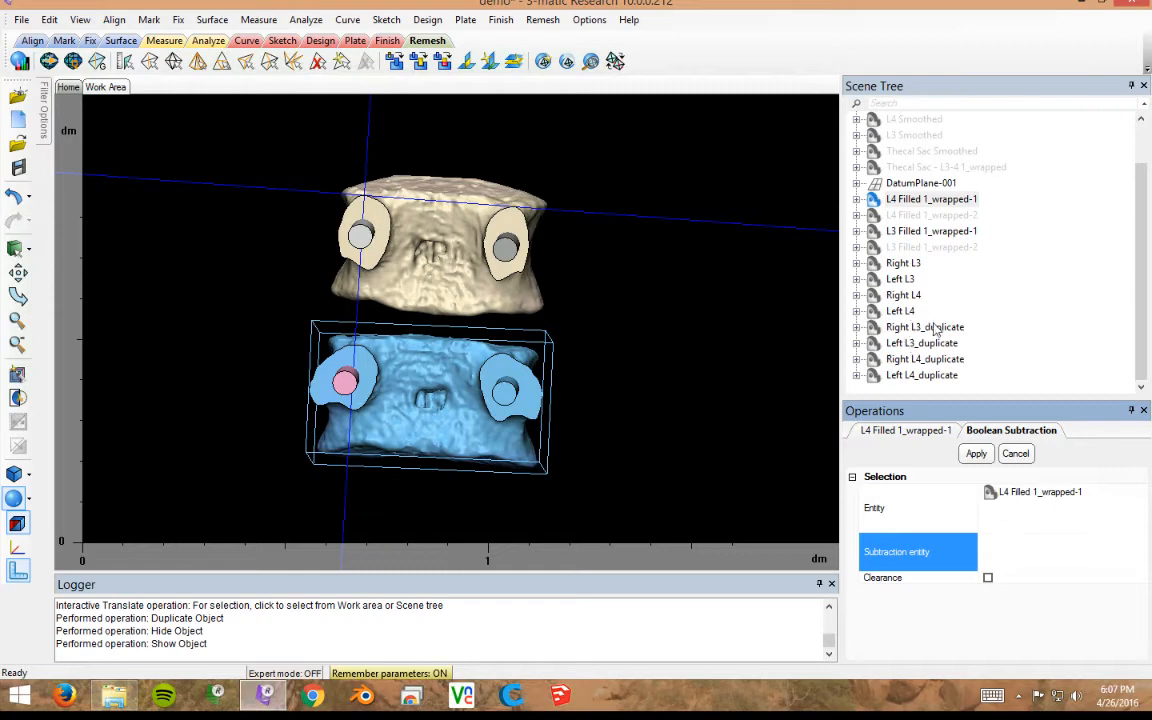
{"action": "left_click", "coordinate": [912, 359]}
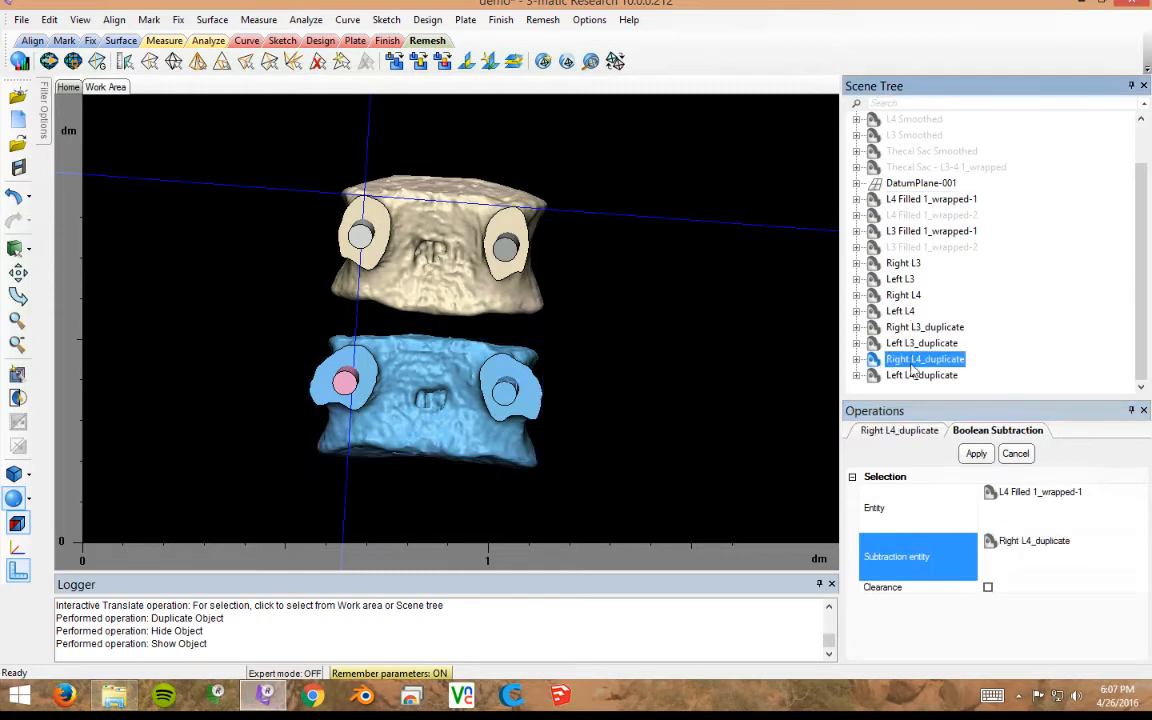
{"action": "left_click", "coordinate": [917, 372]}
{"action": "left_click", "coordinate": [917, 362]}
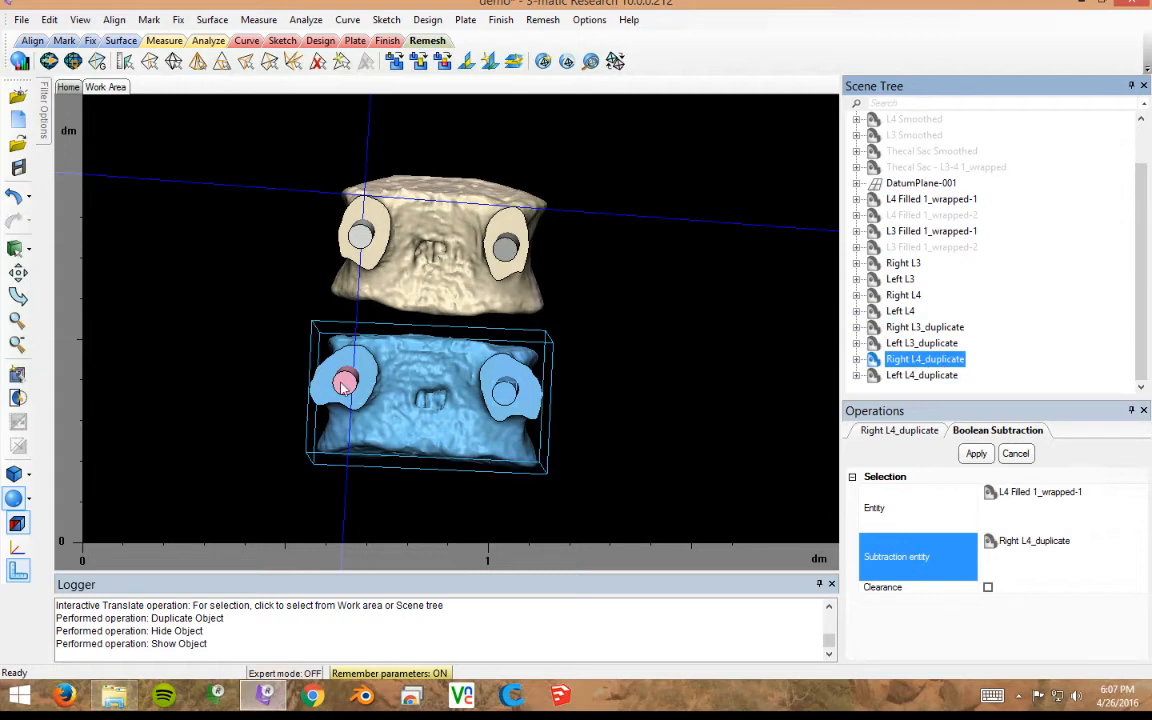
{"action": "left_click", "coordinate": [979, 459]}
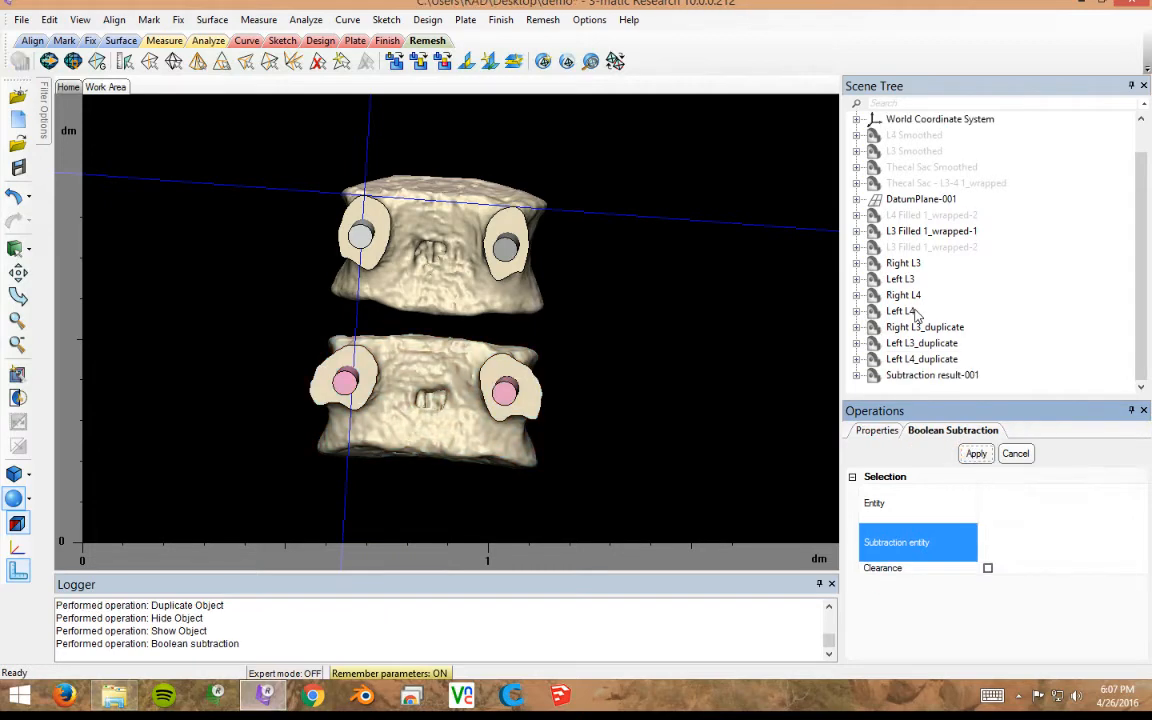
- Hide the original Right L3, Left L3, Right L4 and Left L4 cylinders and check the hole in the right L4 pedicle
{"action": "left_click", "coordinate": [921, 378]}
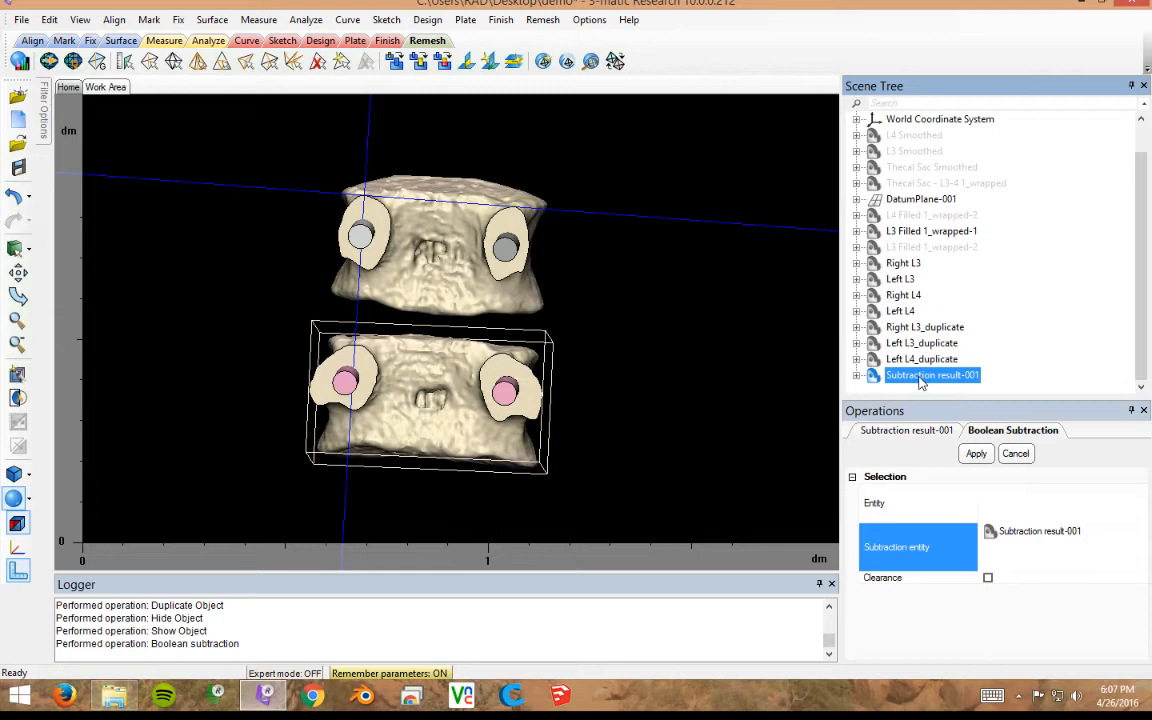
{"action": "left_click", "coordinate": [900, 311]}
{"action": "left_click", "coordinate": [901, 263], "text": "shift"}
{"action": "right_click", "coordinate": [901, 265]}
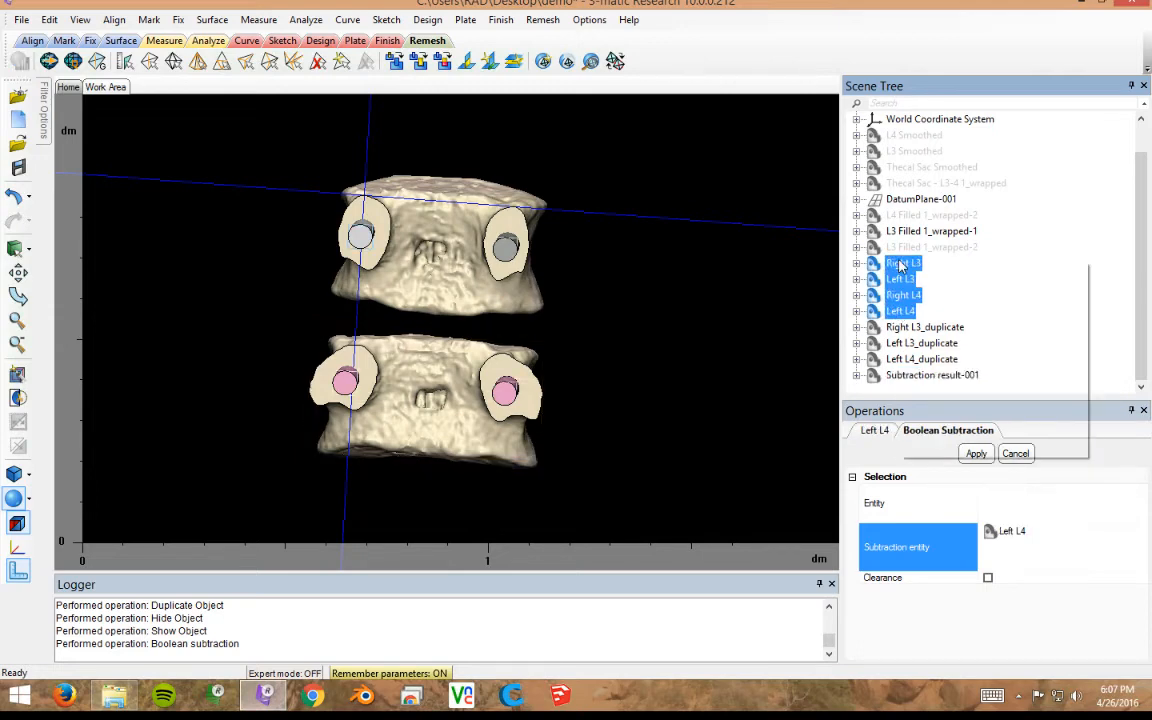
{"action": "left_click", "coordinate": [943, 320]}
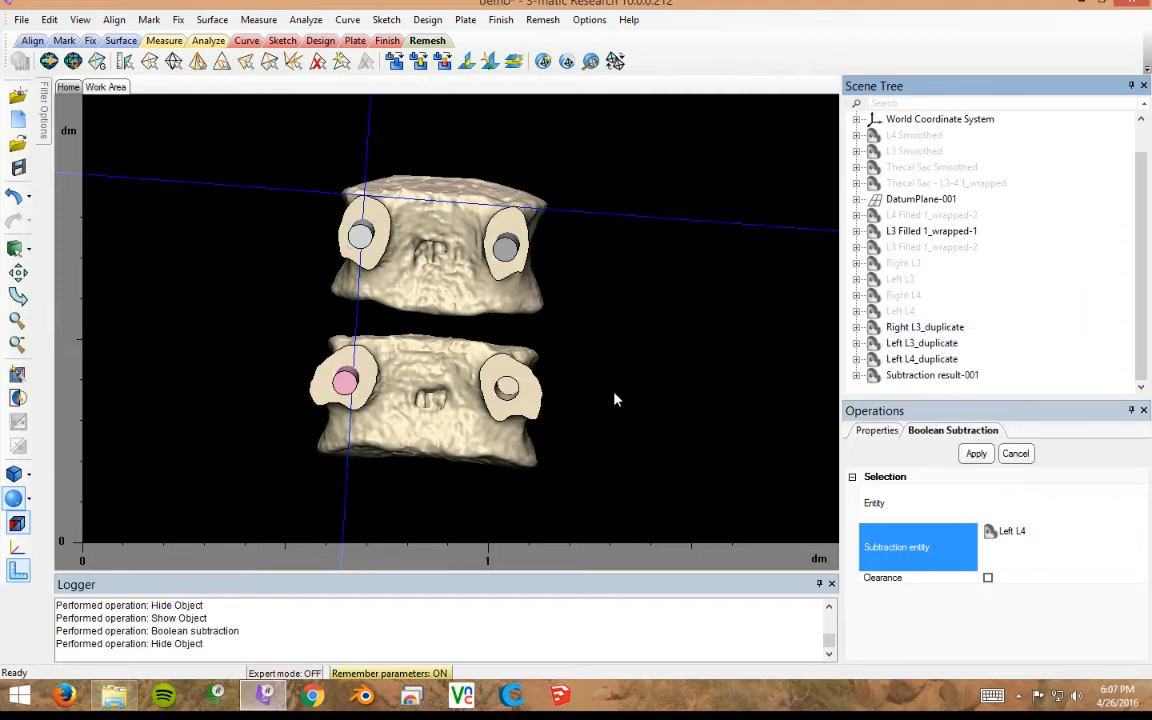
{"action": "left_click", "coordinate": [505, 405]}
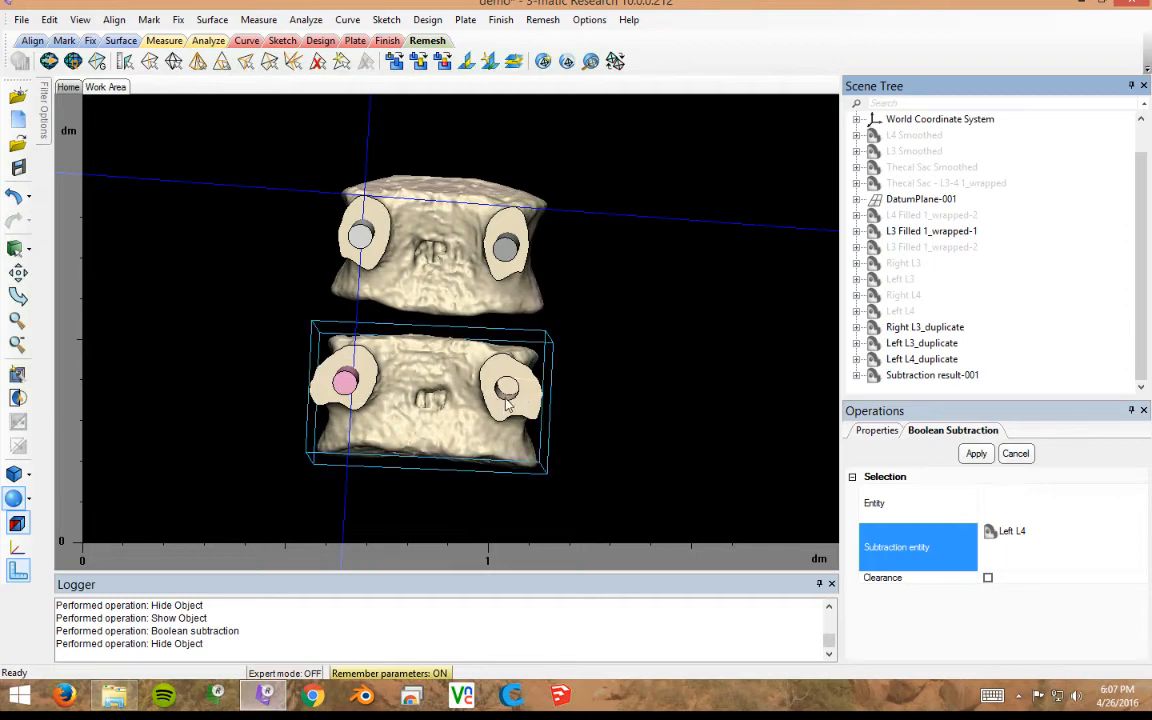
{"action": "left_click", "coordinate": [796, 318]}
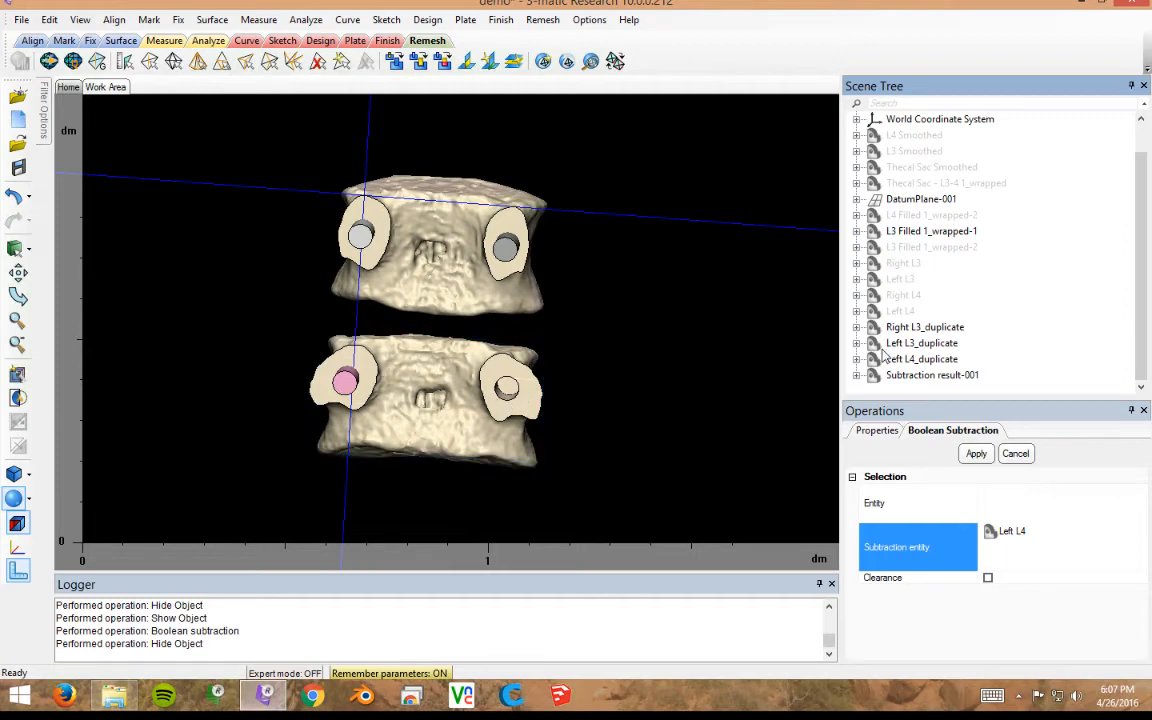
- Subtract the Left L4 cylinder from Subtraction result-001 with Boolean Subtraction, leaving clearance off
{"action": "left_click", "coordinate": [909, 502]}
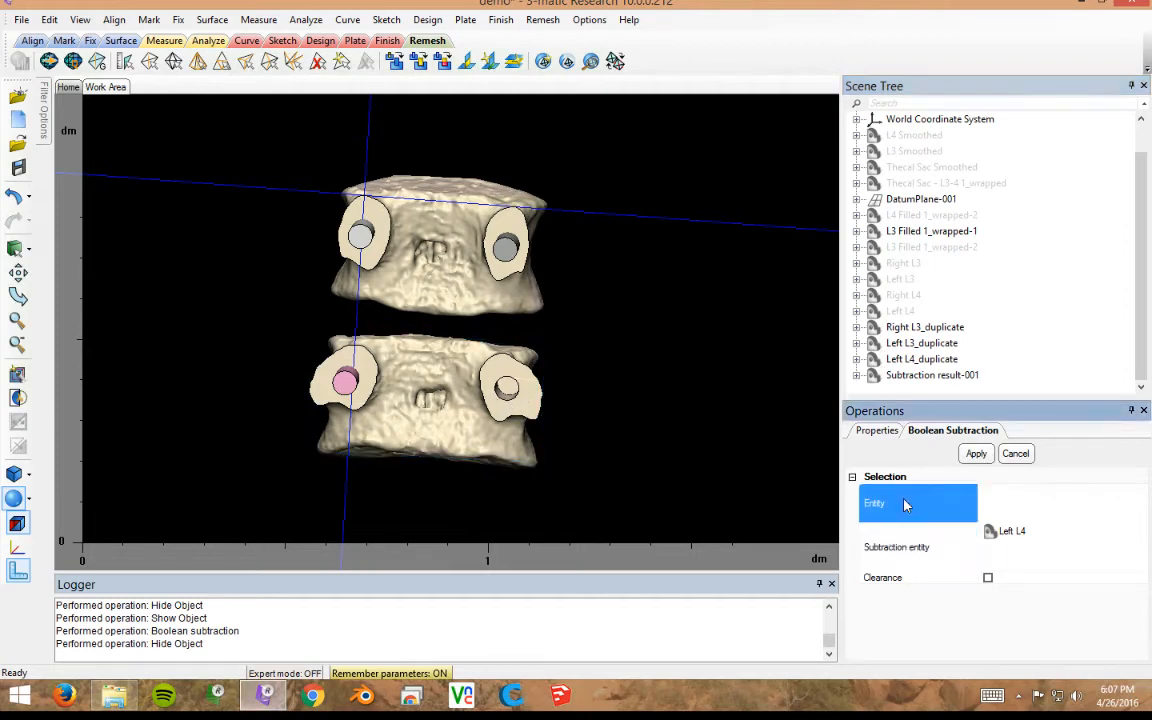
{"action": "left_click", "coordinate": [923, 376]}
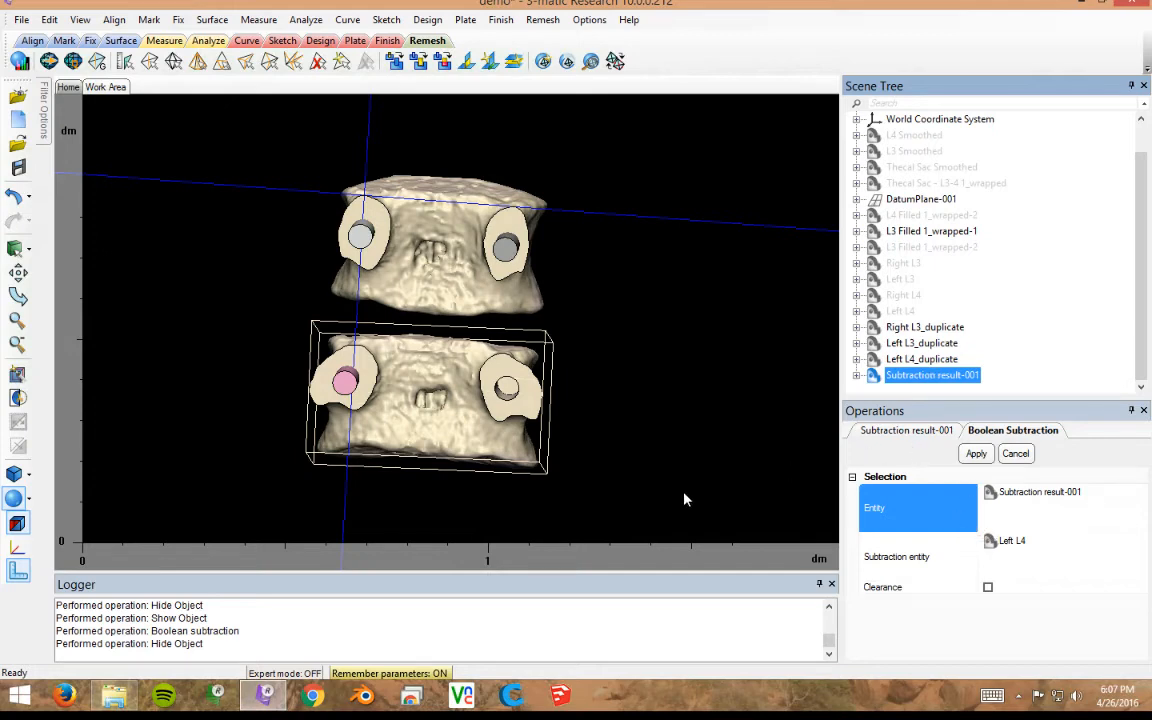
{"action": "left_click", "coordinate": [975, 455]}
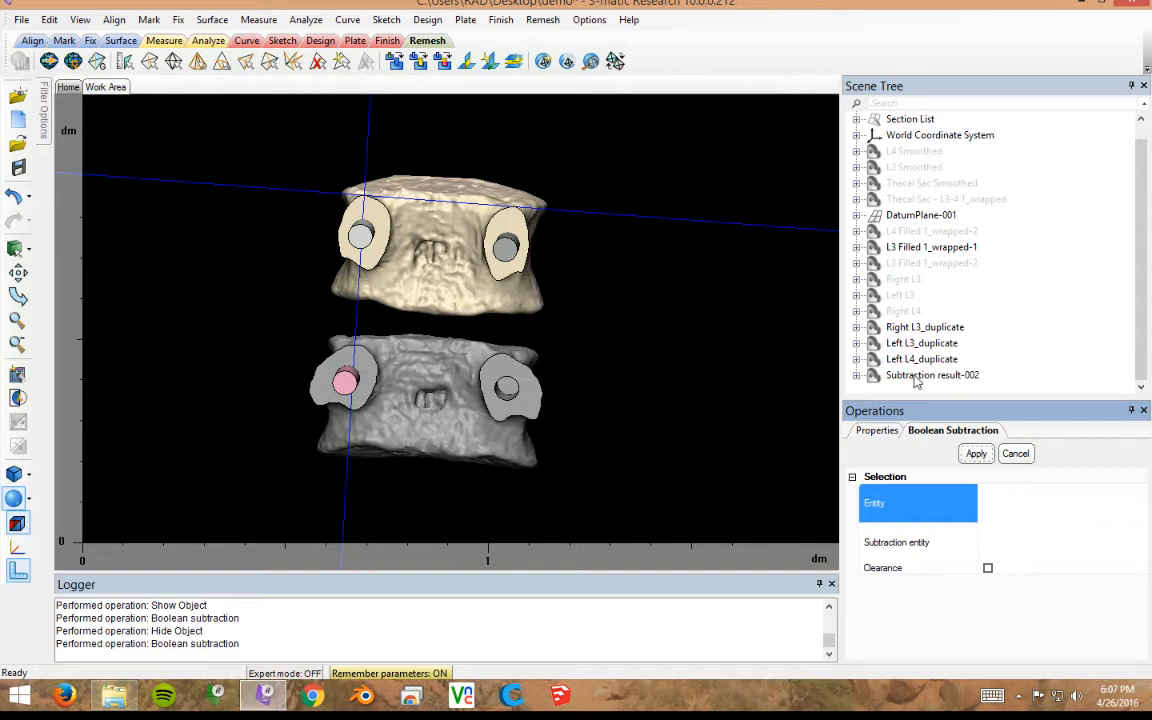
- Hide the Left L4_duplicate cylinder to expose the hole in the left L4 pedicle
{"action": "left_click", "coordinate": [916, 377]}
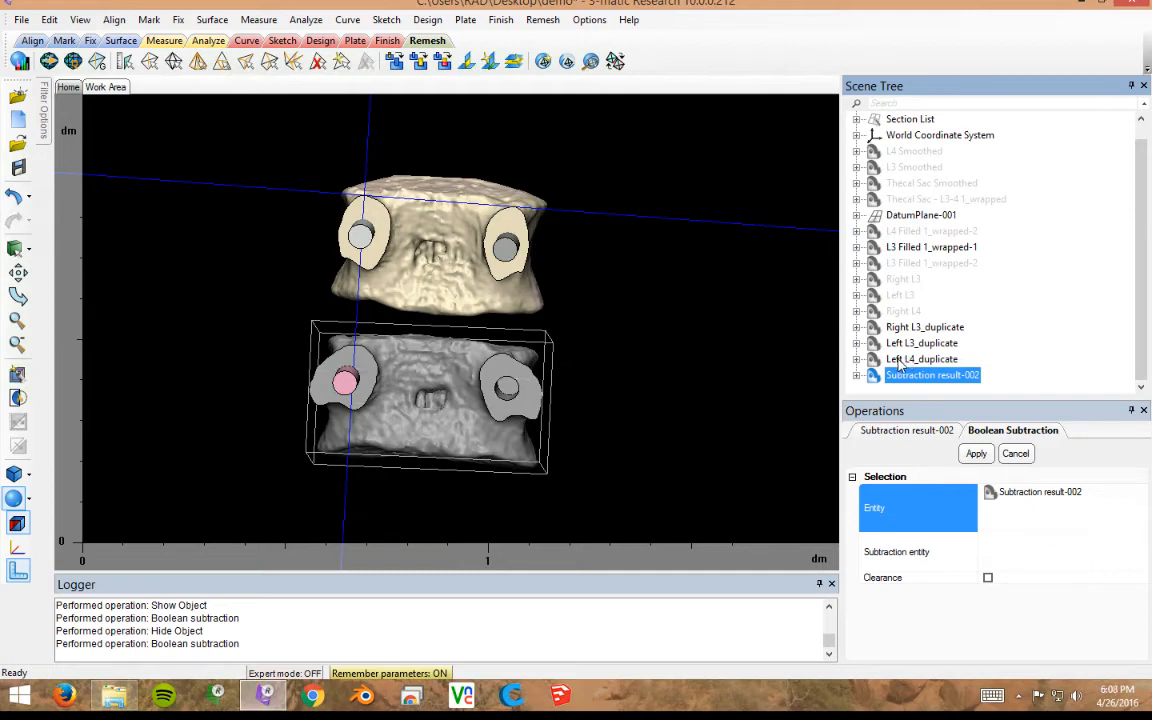
{"action": "left_click", "coordinate": [898, 362]}
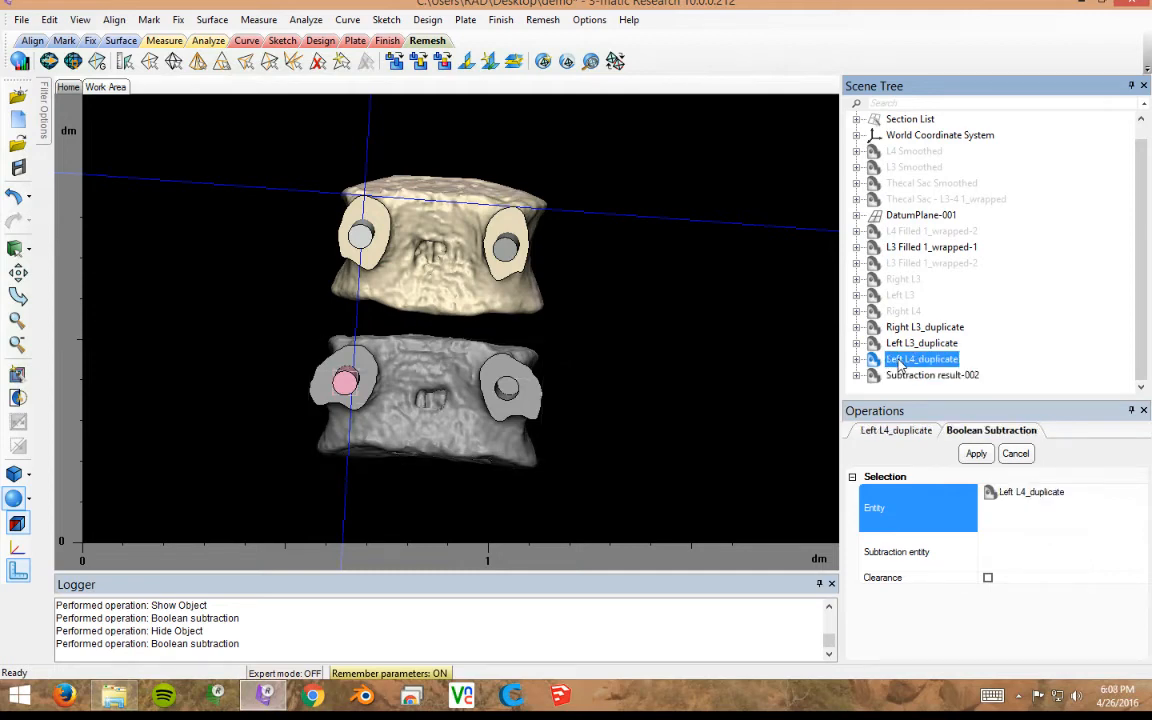
{"action": "right_click", "coordinate": [898, 362]}
{"action": "left_click", "coordinate": [930, 419]}
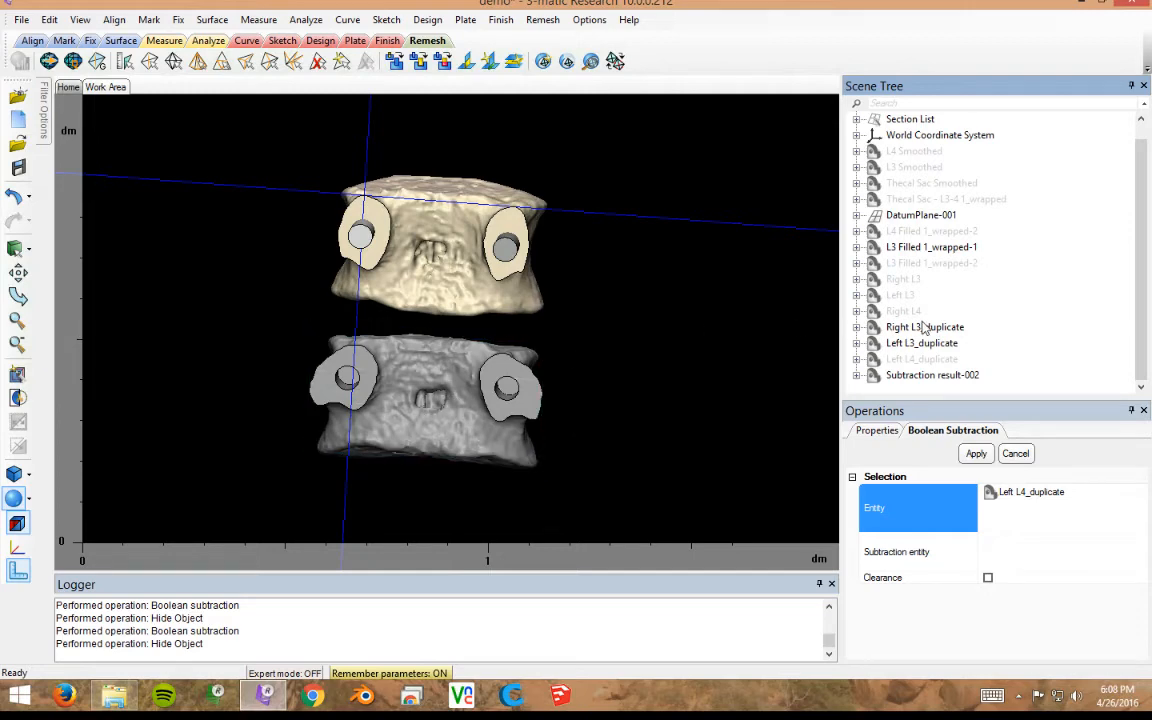
- Subtract Right L3_duplicate from L3 Filled 1_wrapped-1 with Boolean Subtraction, leaving clearance off
{"action": "left_click", "coordinate": [914, 253]}
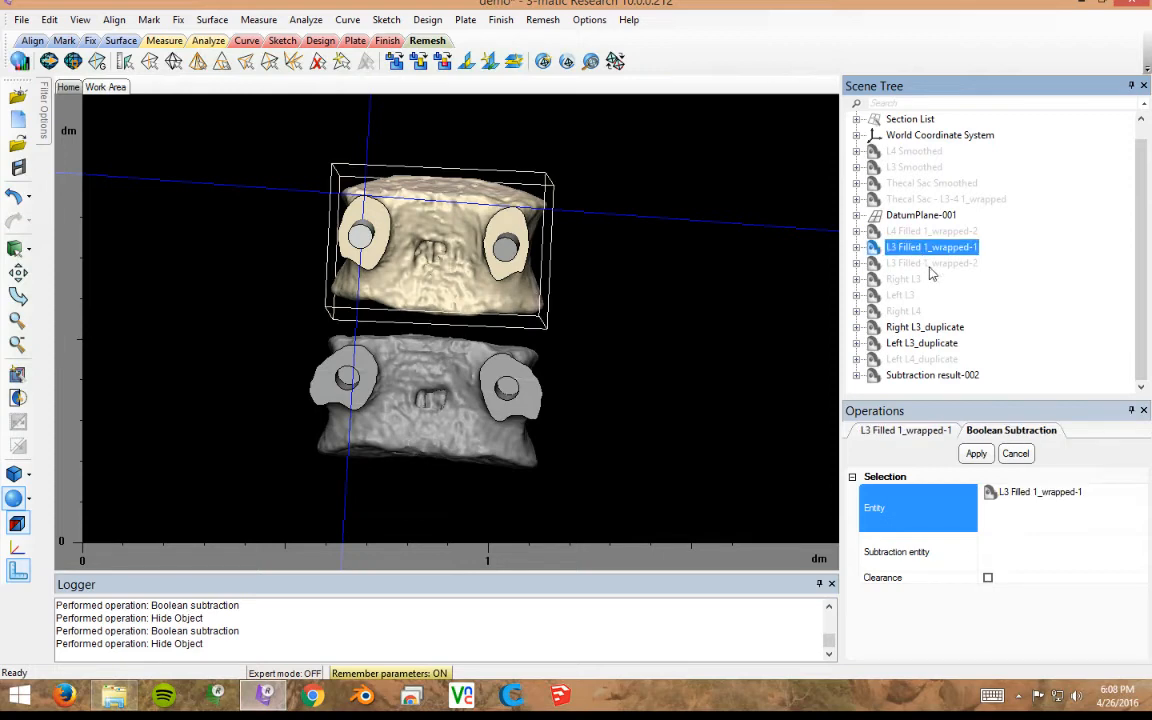
{"action": "left_click", "coordinate": [920, 550]}
{"action": "left_click", "coordinate": [908, 328]}
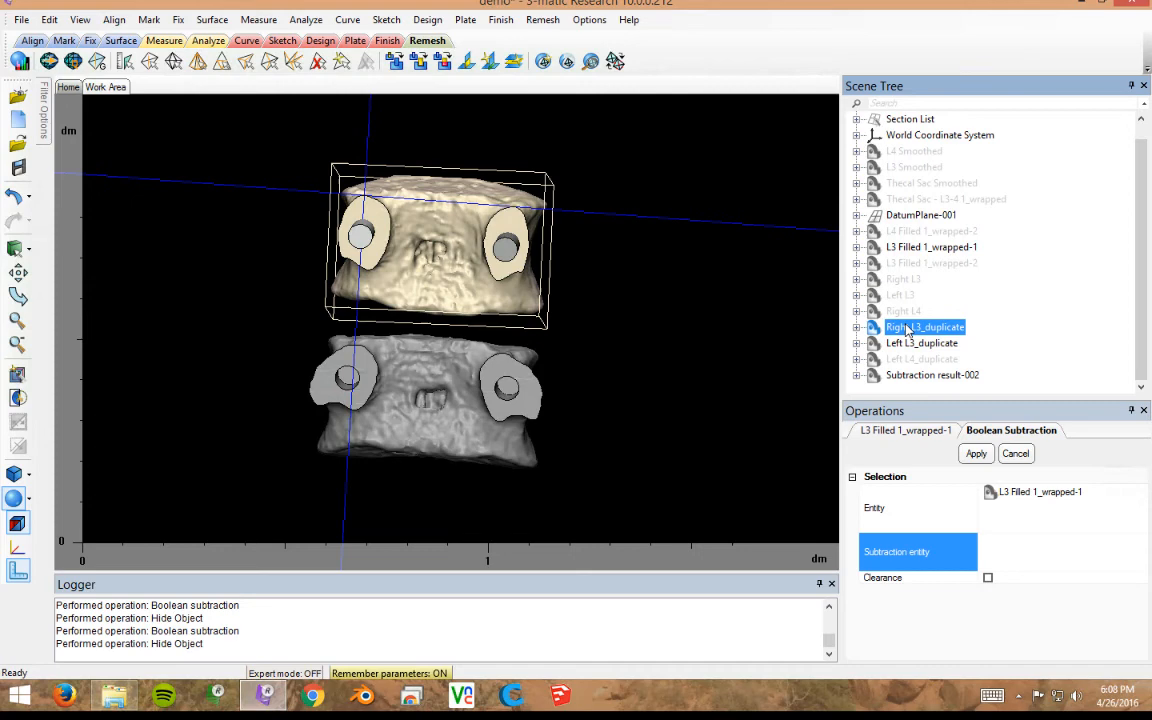
{"action": "left_click", "coordinate": [976, 453]}
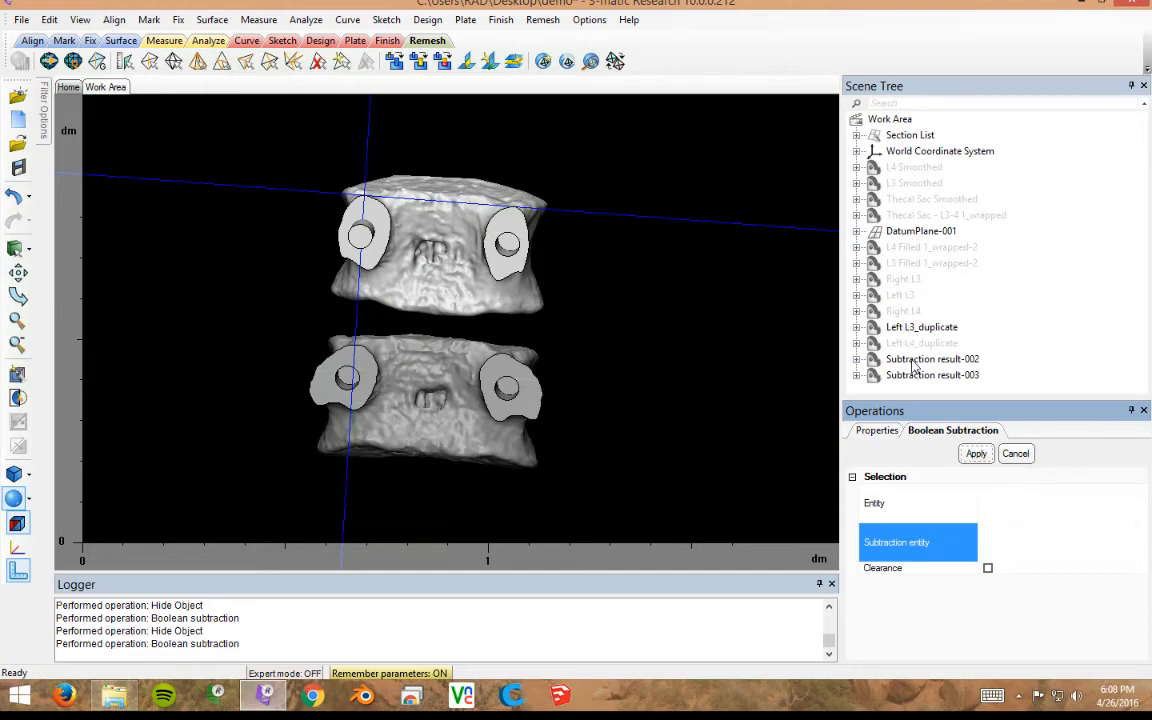
- Rename Subtraction result-002 as L4 and Subtraction result-003 as L3
{"action": "left_click", "coordinate": [913, 362]}
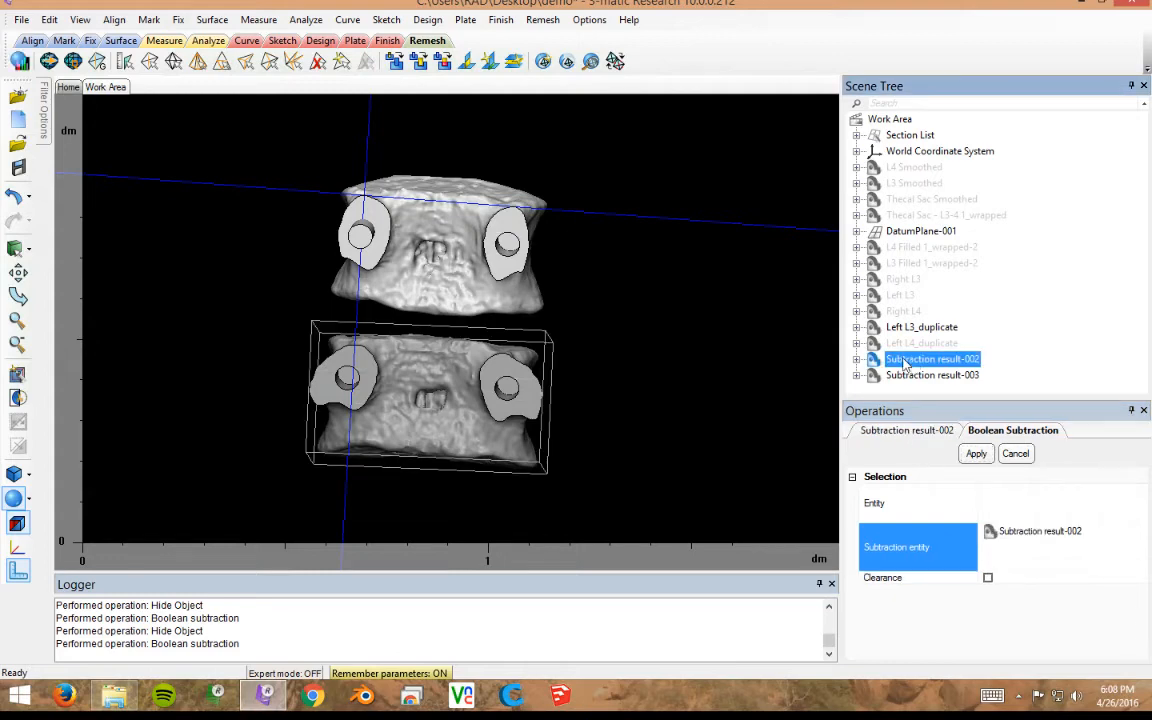
{"action": "left_click", "coordinate": [913, 362]}
{"action": "type", "text": "L4"}
{"action": "key", "text": "Return"}
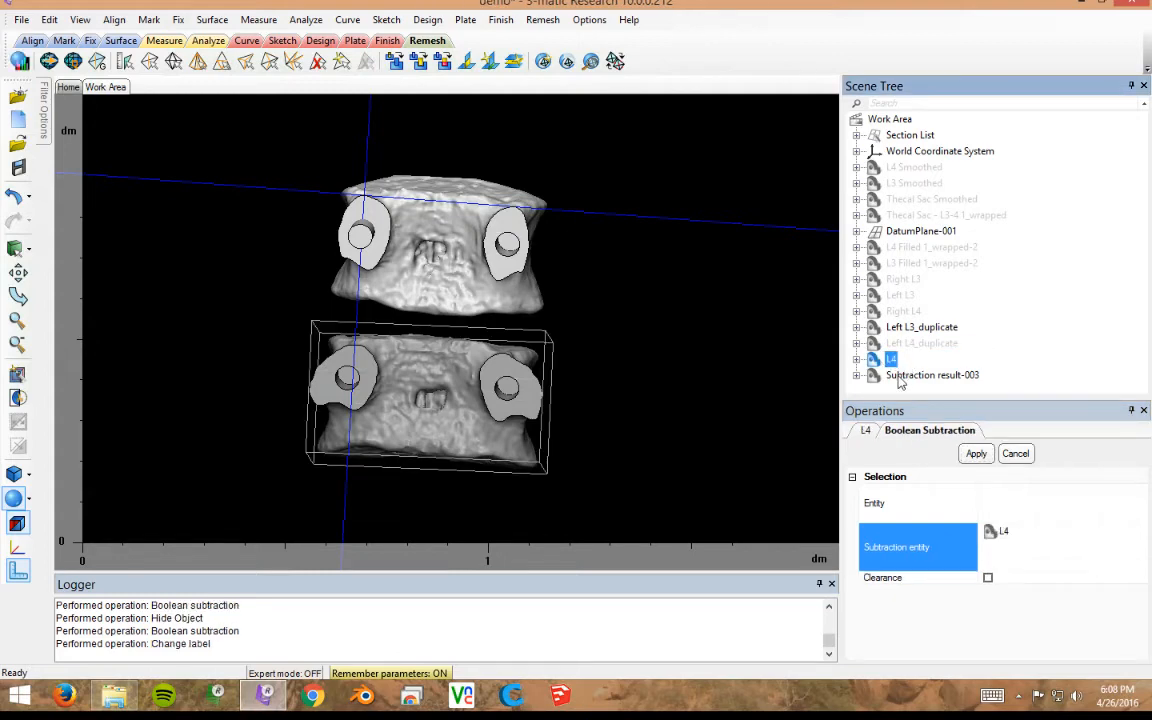
{"action": "left_click", "coordinate": [910, 376]}
{"action": "left_click", "coordinate": [910, 376]}
{"action": "type", "text": "L3"}
{"action": "key", "text": "Return"}
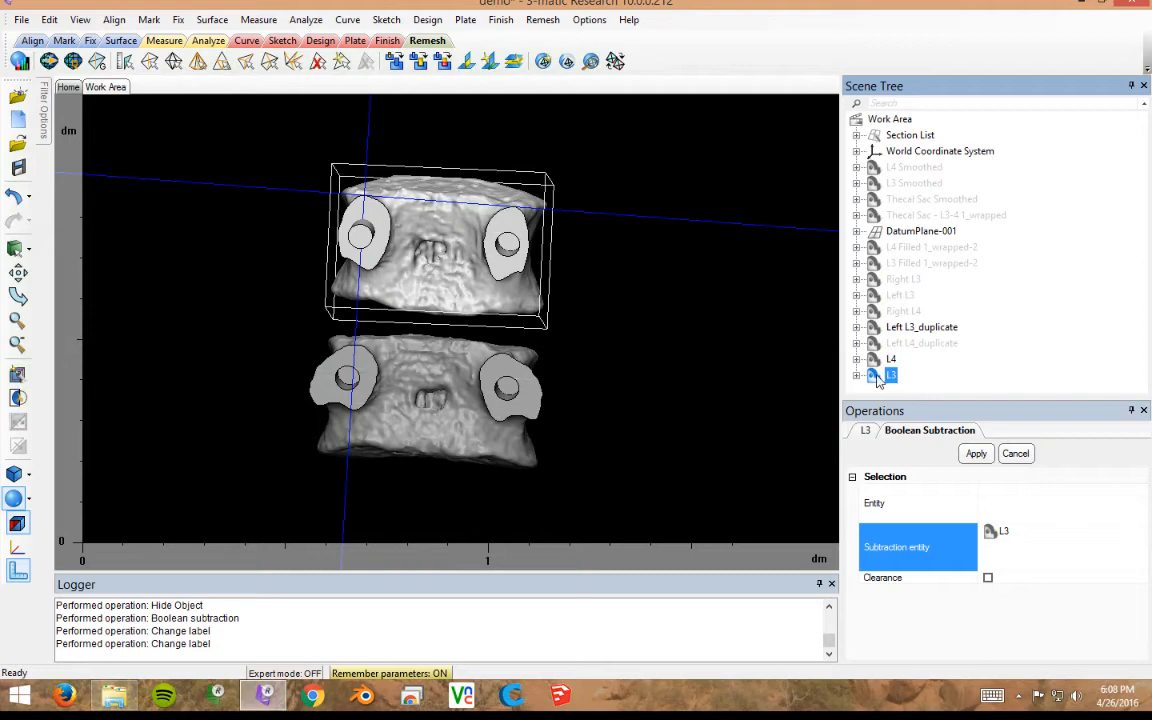
- Try to set L3 as the main entity of the Boolean Subtraction, and remove L3 from the subtraction entity
{"action": "left_click", "coordinate": [925, 502]}
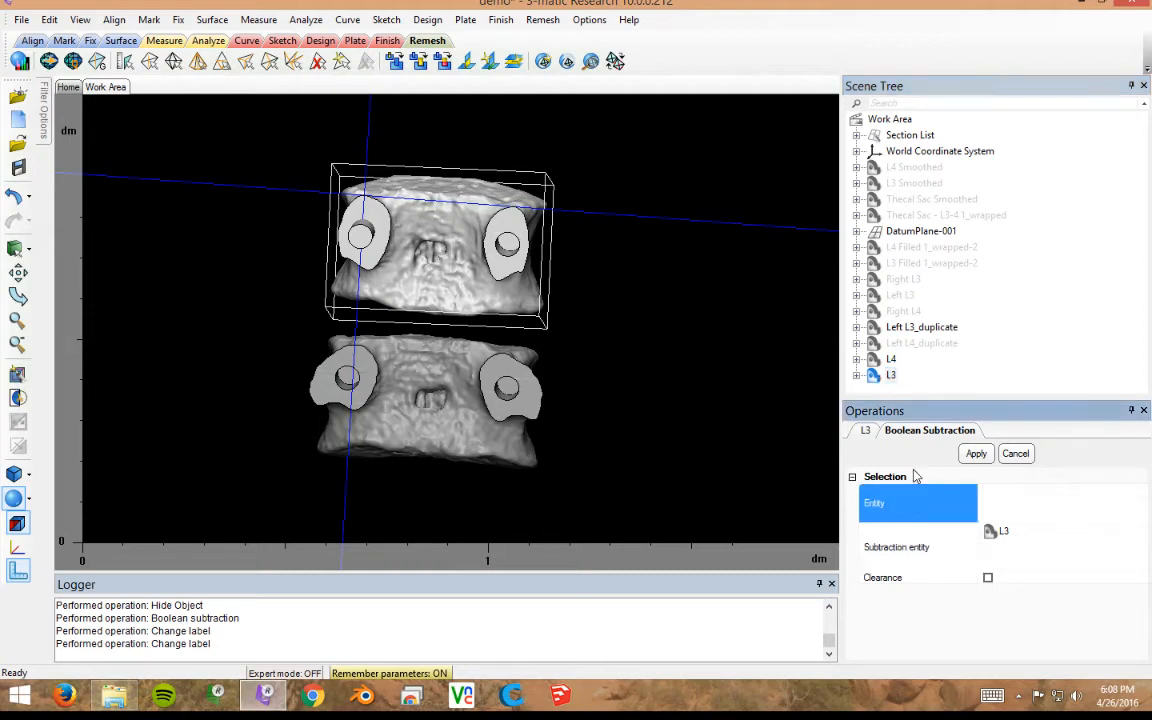
{"action": "left_click", "coordinate": [891, 374]}
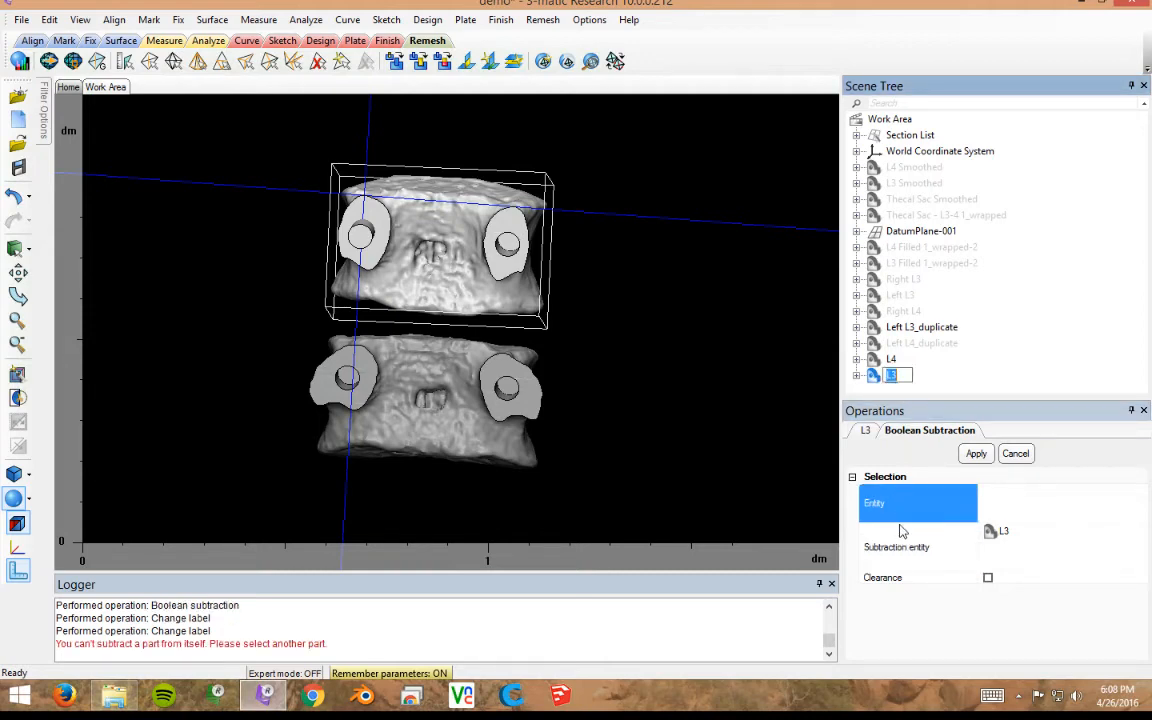
{"action": "left_click", "coordinate": [898, 548]}
{"action": "left_click", "coordinate": [905, 507]}
{"action": "left_click", "coordinate": [891, 375]}
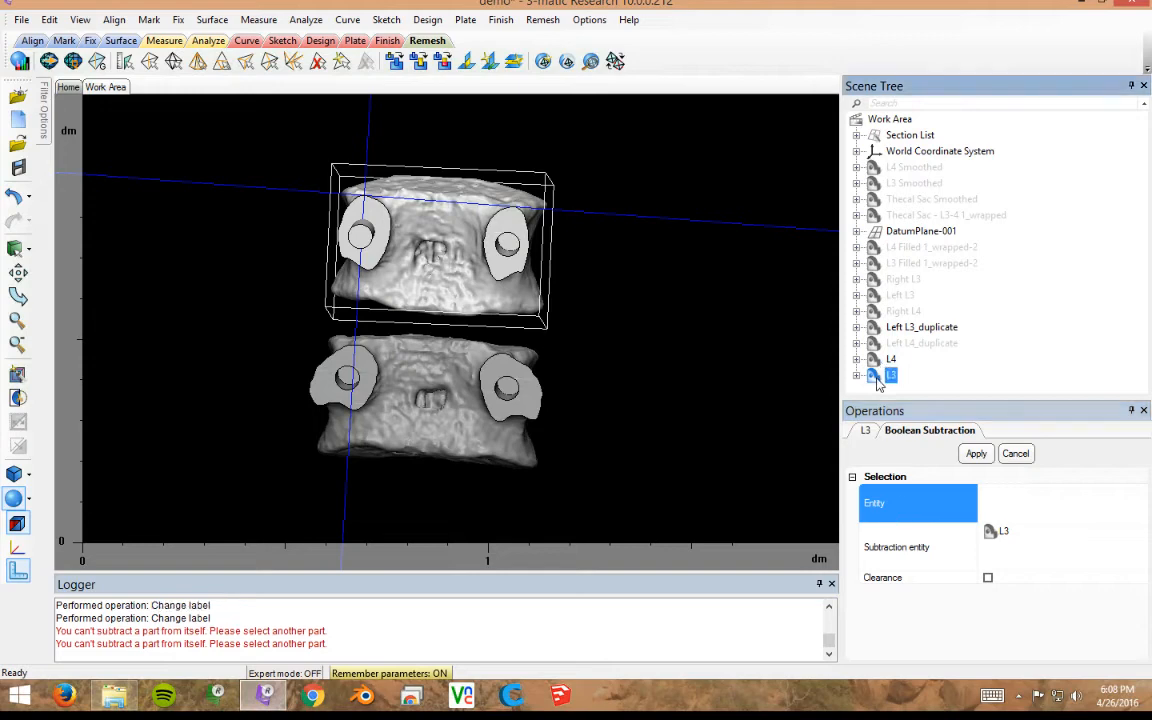
{"action": "left_click", "coordinate": [1000, 533]}
{"action": "right_click", "coordinate": [1000, 533]}
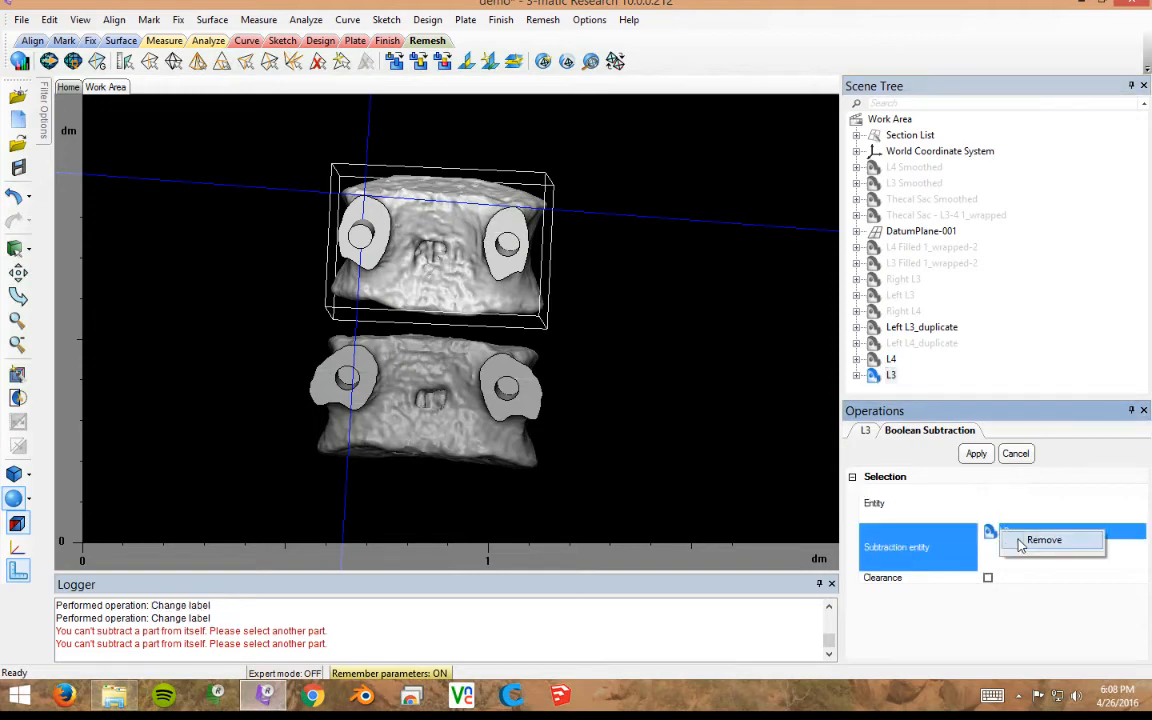
{"action": "left_click", "coordinate": [1025, 541]}
- Subtract Left L3_duplicate from L3 with Boolean Subtraction, leaving clearance off
{"action": "left_click", "coordinate": [905, 503]}
{"action": "left_click", "coordinate": [890, 360]}
{"action": "left_click", "coordinate": [888, 375]}
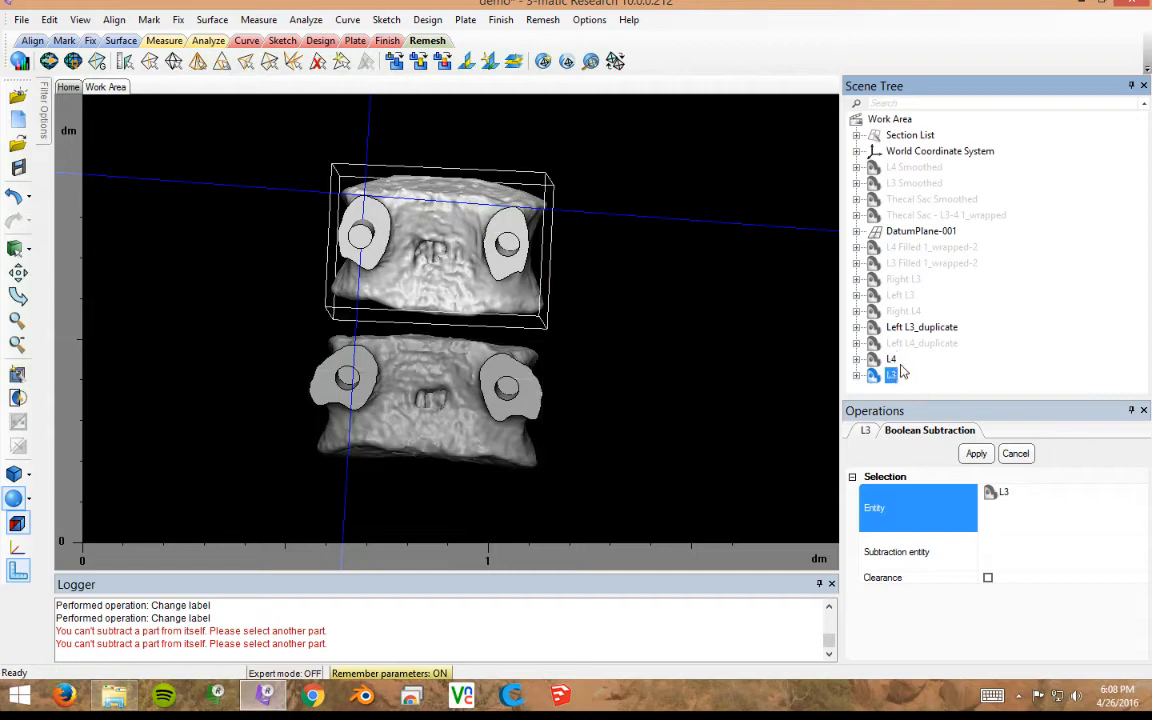
{"action": "left_click", "coordinate": [1010, 555]}
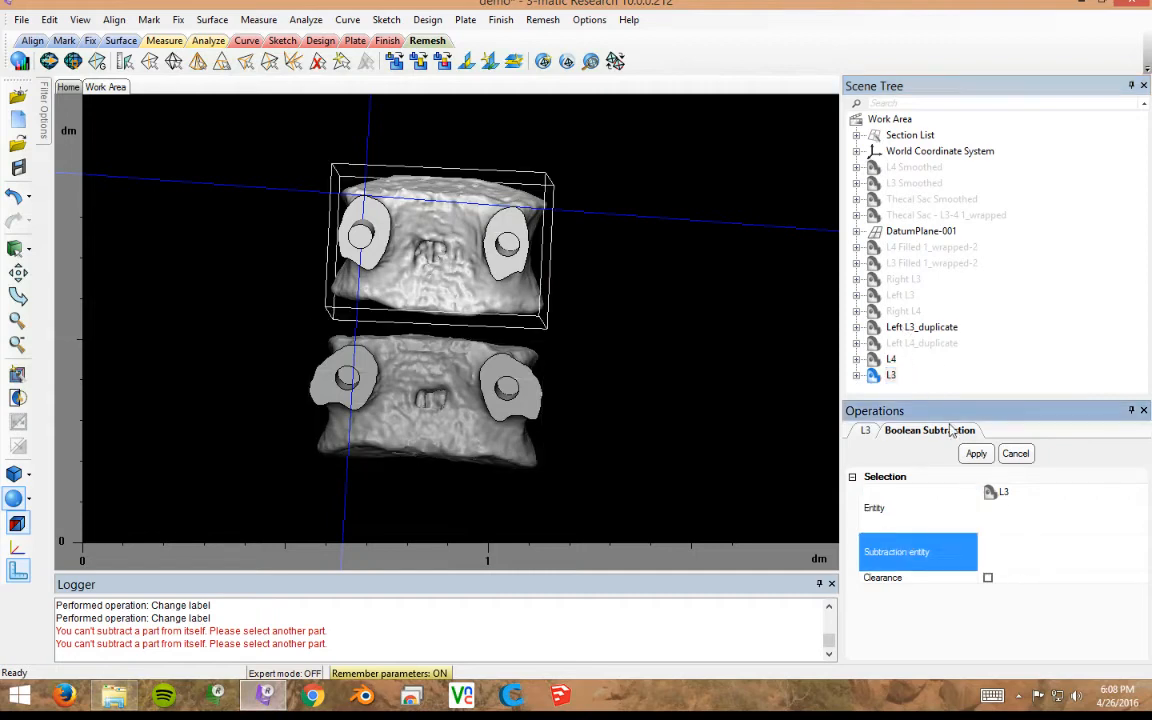
{"action": "left_click", "coordinate": [893, 330]}
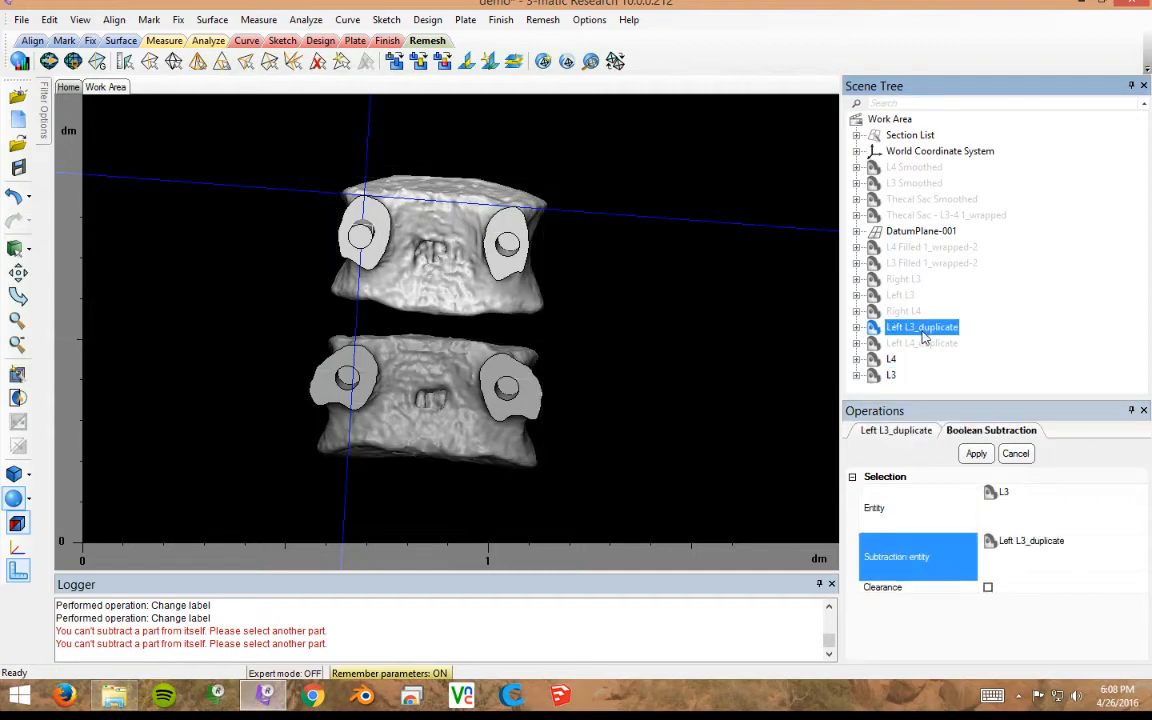
{"action": "left_click", "coordinate": [976, 454]}
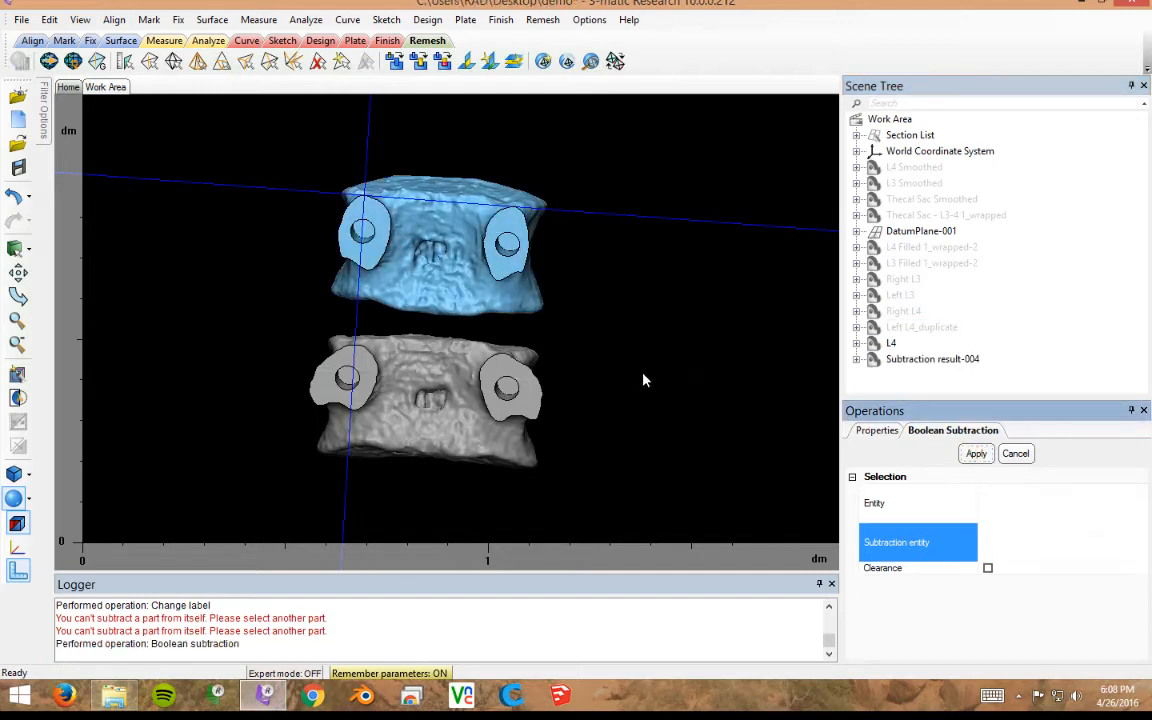
- Rename Subtraction result-004, the L3 body with both pedicle holes, as L3
{"action": "left_click", "coordinate": [931, 361]}
{"action": "left_click", "coordinate": [931, 361]}
{"action": "type", "text": "L3"}
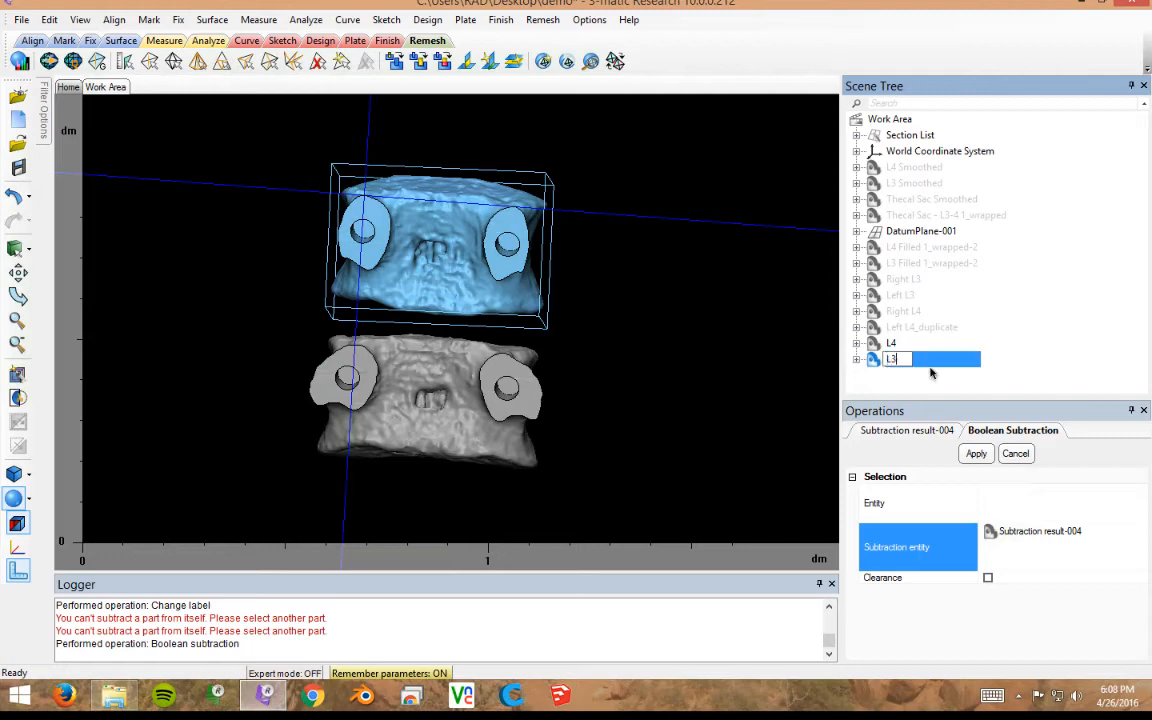
{"action": "key", "text": "Return"}
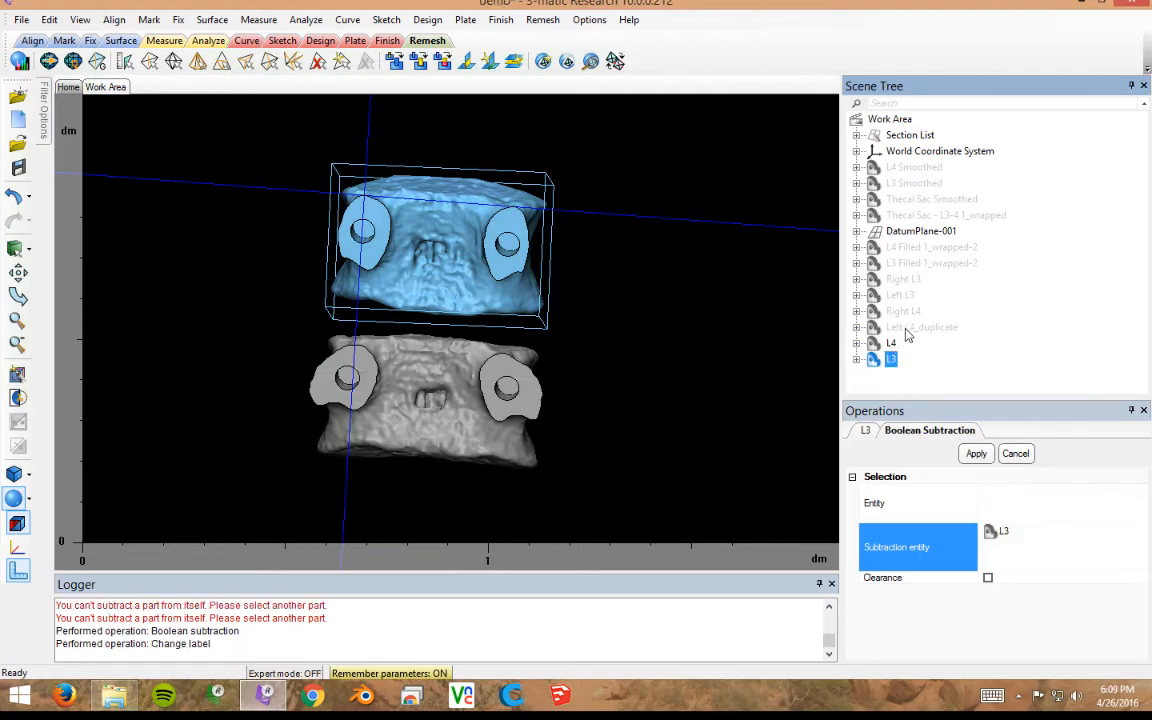
- Rename the hidden cylinder Left L4_duplicate as Left L4
{"action": "left_click", "coordinate": [907, 331]}
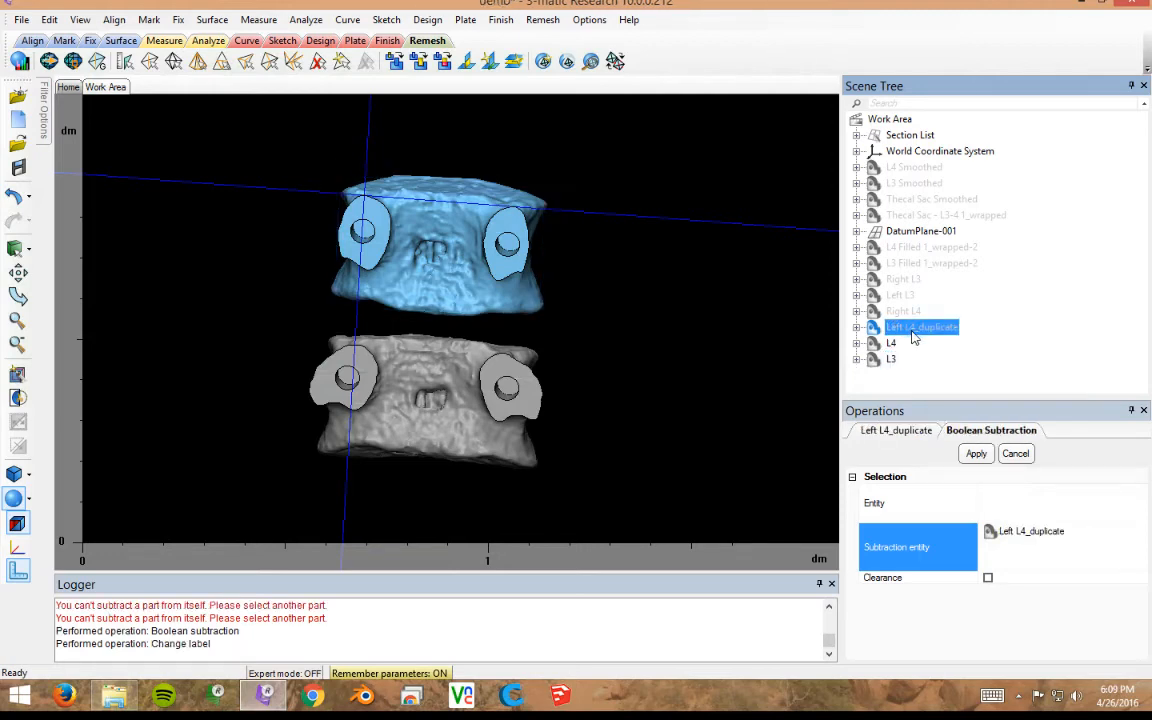
{"action": "left_click", "coordinate": [915, 330]}
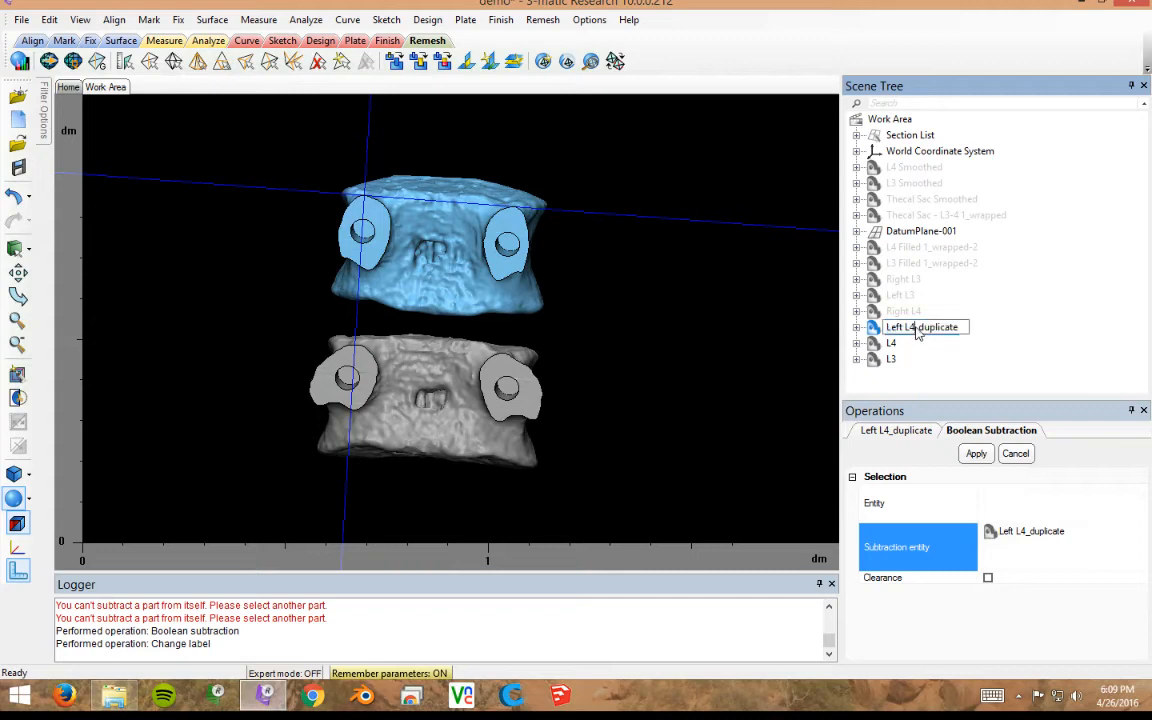
{"action": "left_click_drag", "start_coordinate": [915, 329], "coordinate": [1001, 334]}
{"action": "key", "text": "BackSpace"}
{"action": "key", "text": "Return"}
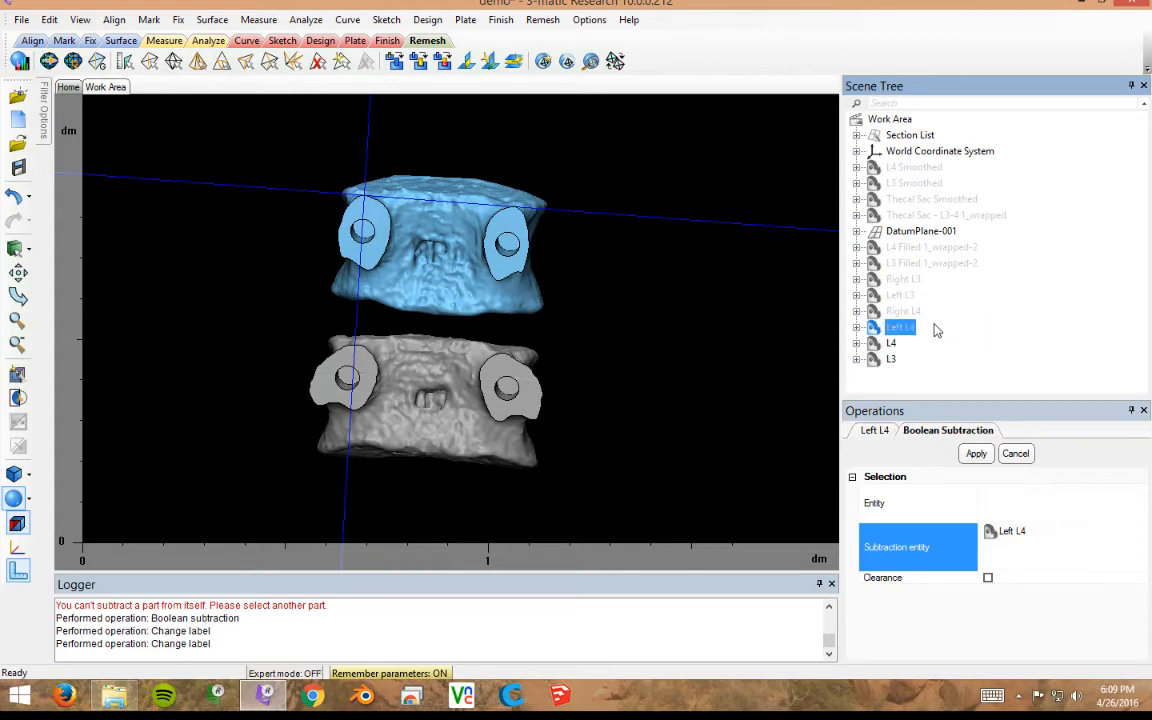
- Turn on clearance for the Boolean Subtraction and look up the Uniform Offset and Variable Offset operations
{"action": "mouse_move", "coordinate": [646, 378]}
{"action": "right_mouse_down"}
{"action": "mouse_move", "coordinate": [669, 378]}
{"action": "mouse_move", "coordinate": [638, 378]}
{"action": "mouse_move", "coordinate": [642, 347]}
{"action": "mouse_move", "coordinate": [679, 350]}
{"action": "mouse_move", "coordinate": [645, 365]}
{"action": "mouse_move", "coordinate": [663, 362]}
{"action": "right_mouse_up"}
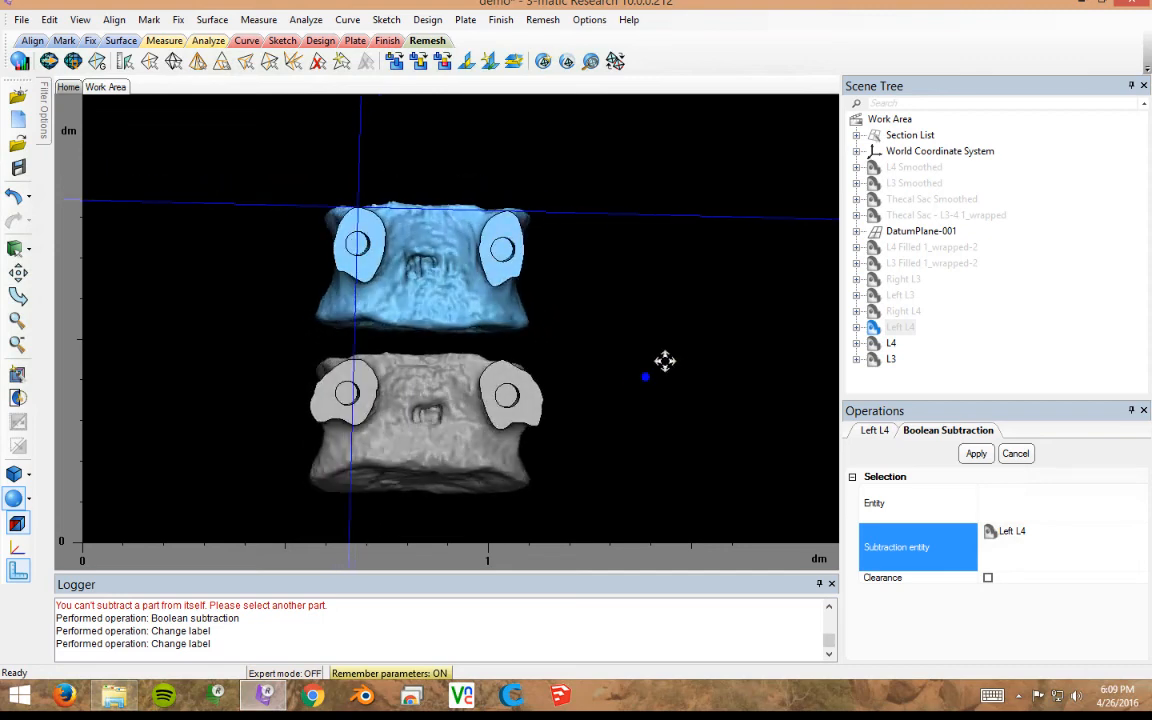
{"action": "left_click", "coordinate": [988, 577]}
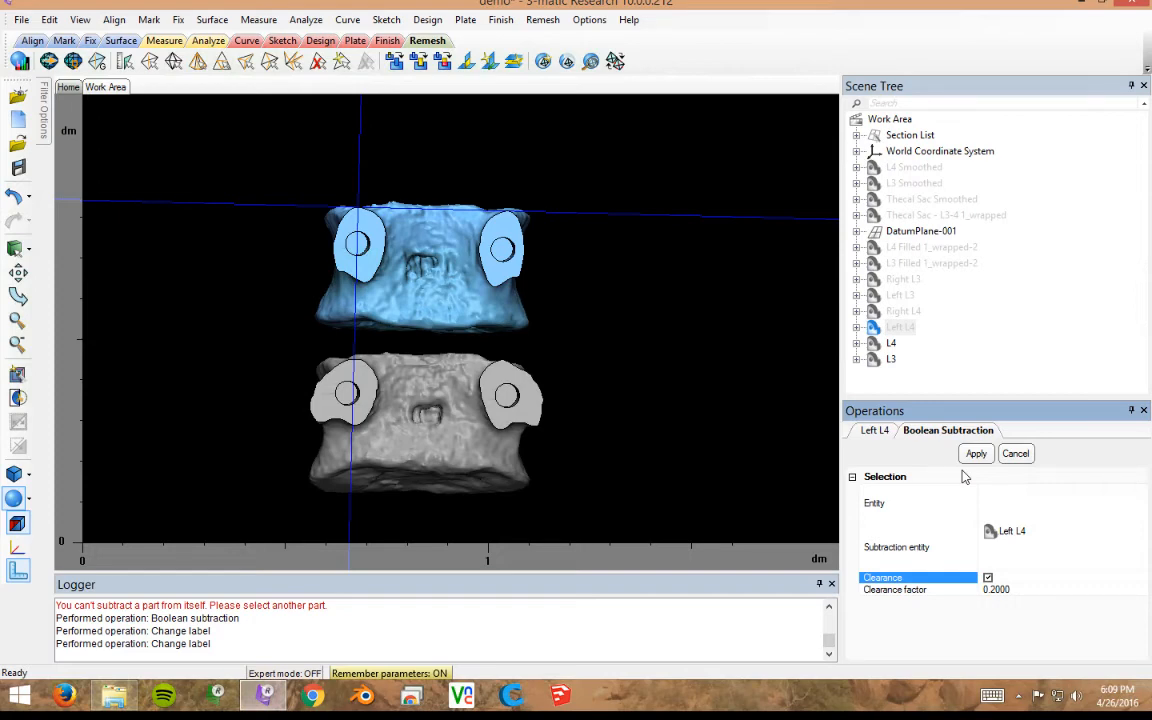
{"action": "left_click", "coordinate": [429, 20]}
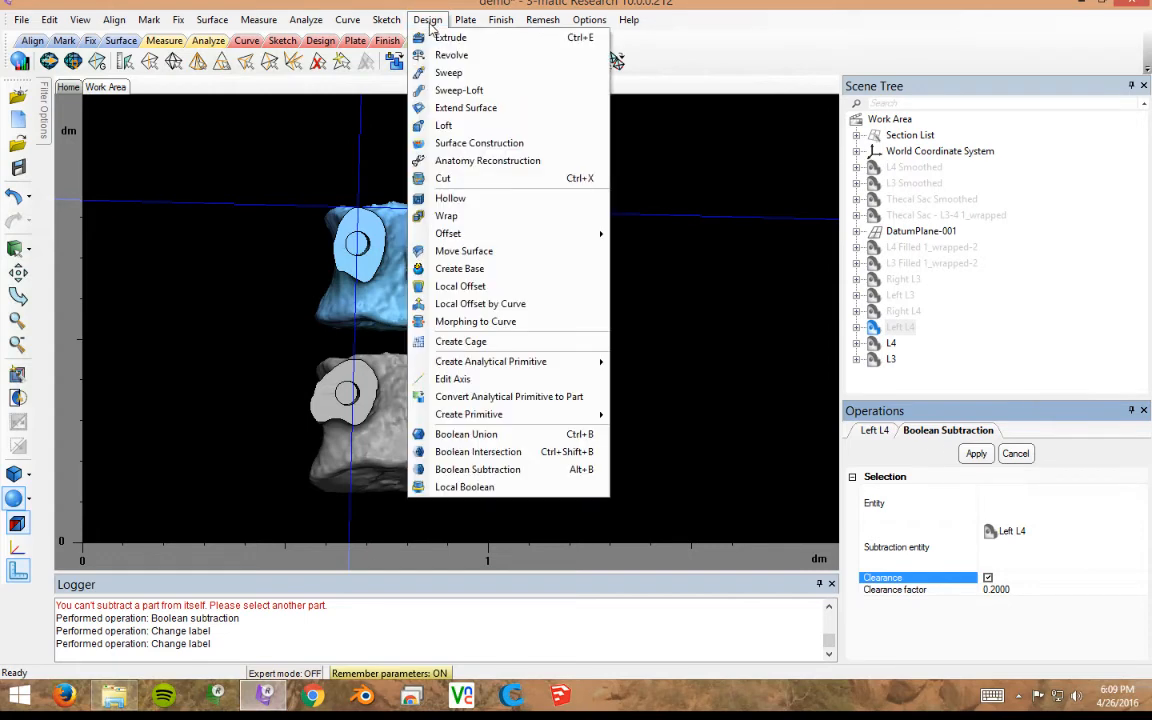
{"action": "mouse_move", "coordinate": [560, 233]}
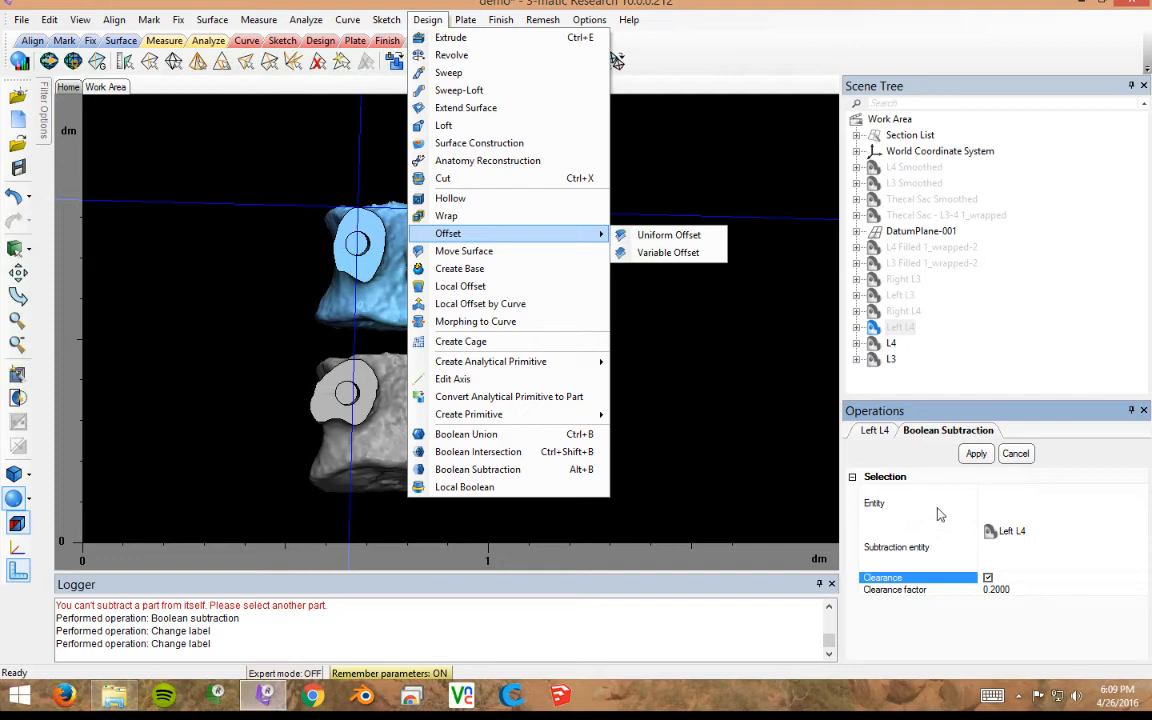
{"action": "left_click", "coordinate": [910, 456]}
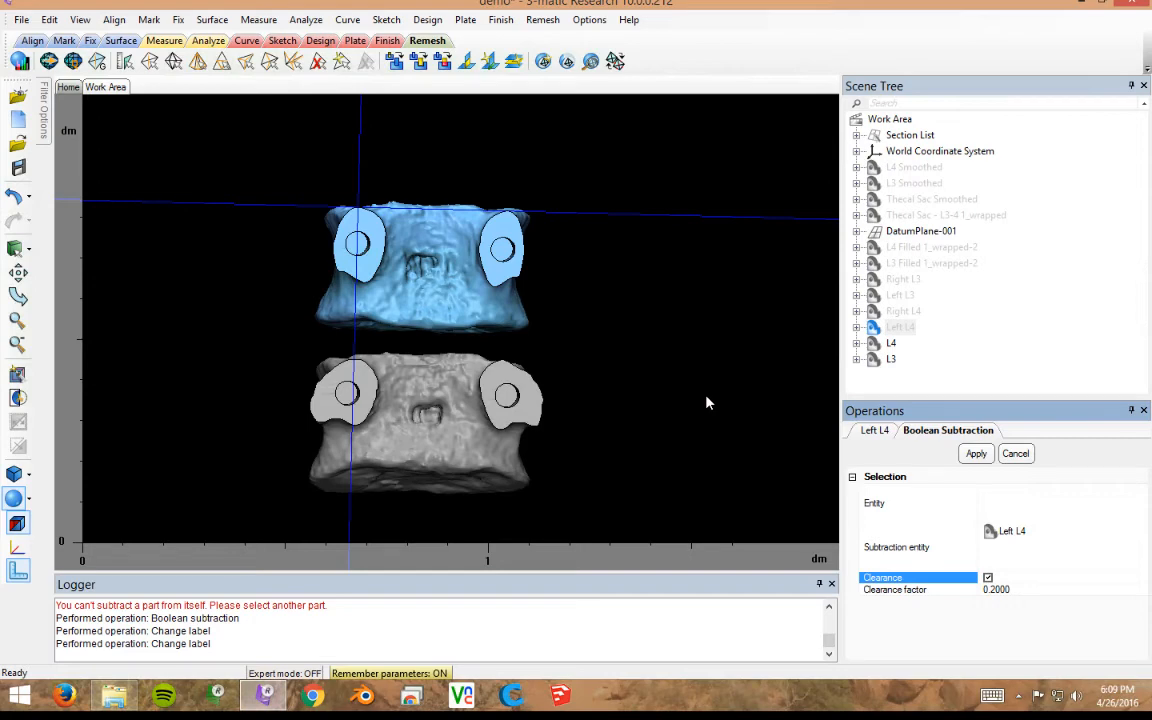
- Rename the vertebral body L4 as L4 Anterior and the vertebral body L3 as L3 Anterior
{"action": "left_click", "coordinate": [892, 345]}
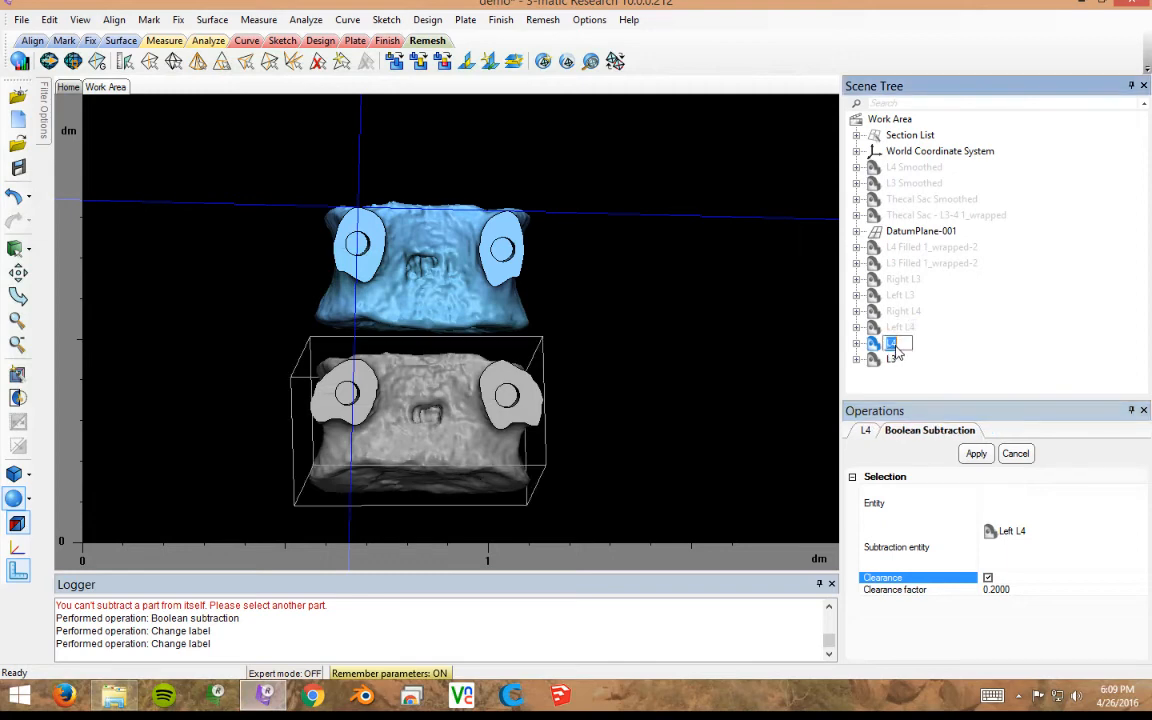
{"action": "type", "text": "Anterior"}
{"action": "key", "text": "Return"}
{"action": "left_click", "coordinate": [893, 359]}
{"action": "left_click", "coordinate": [893, 359]}
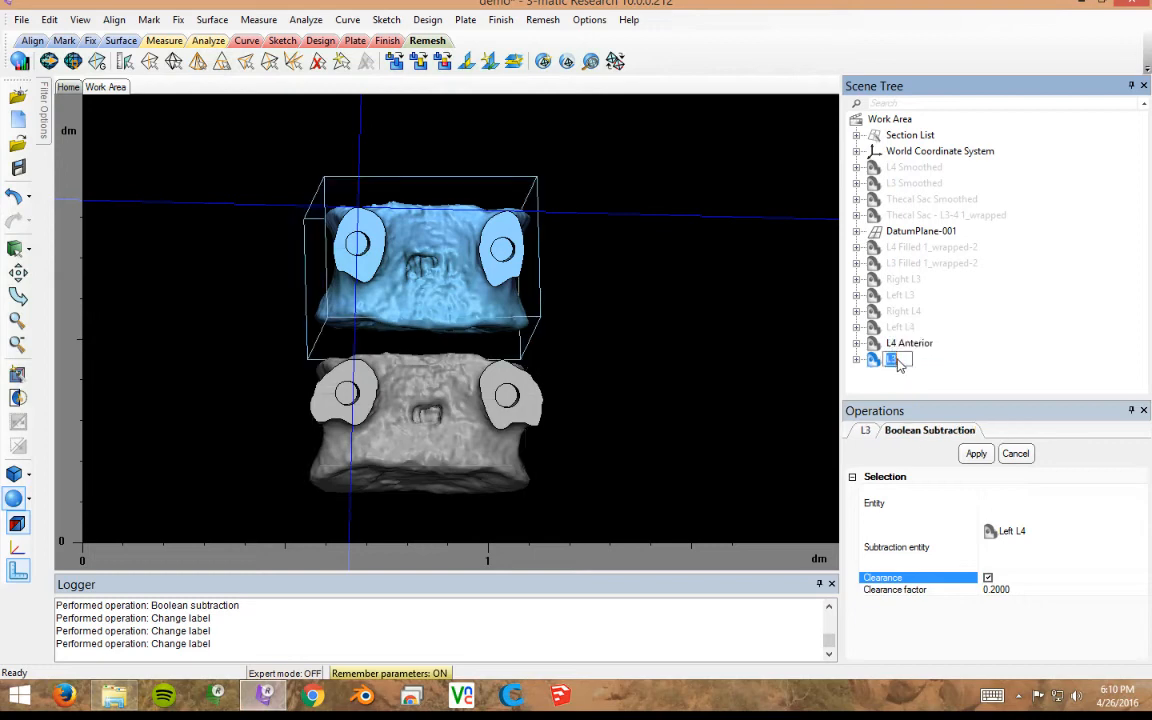
{"action": "type", "text": "Anterior"}
{"action": "key", "text": "Return"}
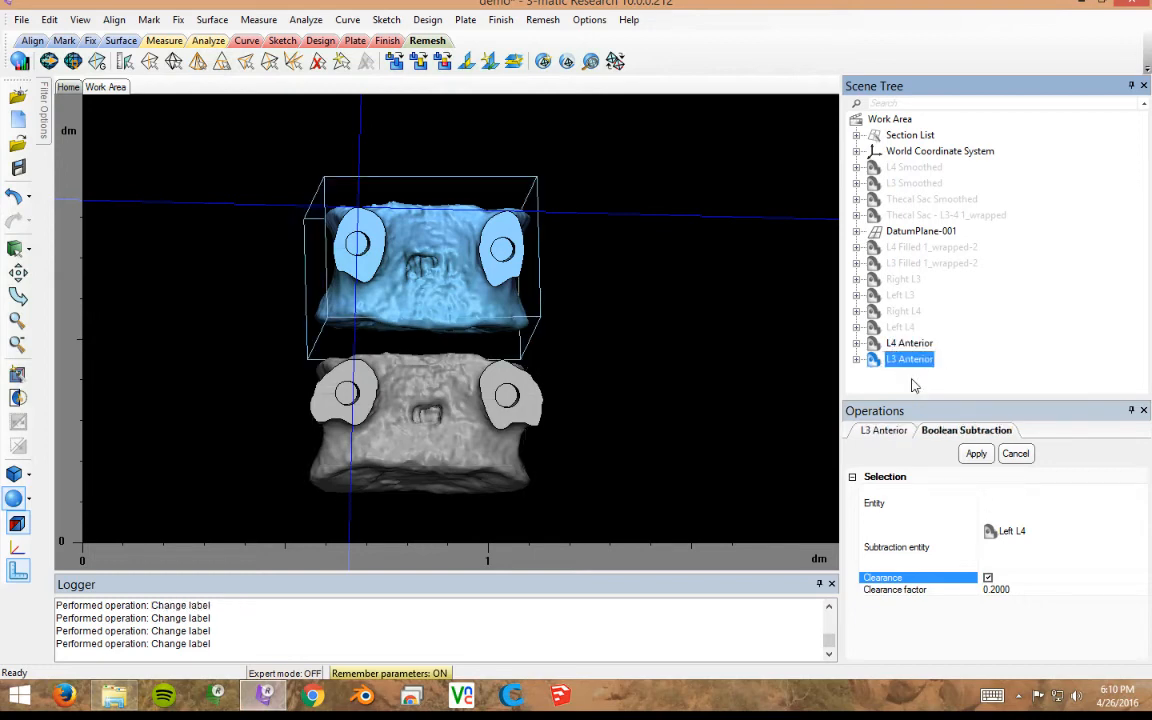
- Rename the hidden part L4 Filled 1_wrapped-2 as L4 Posterior
{"action": "left_click", "coordinate": [922, 247]}
{"action": "left_click", "coordinate": [925, 250]}
{"action": "left_click", "coordinate": [930, 252]}
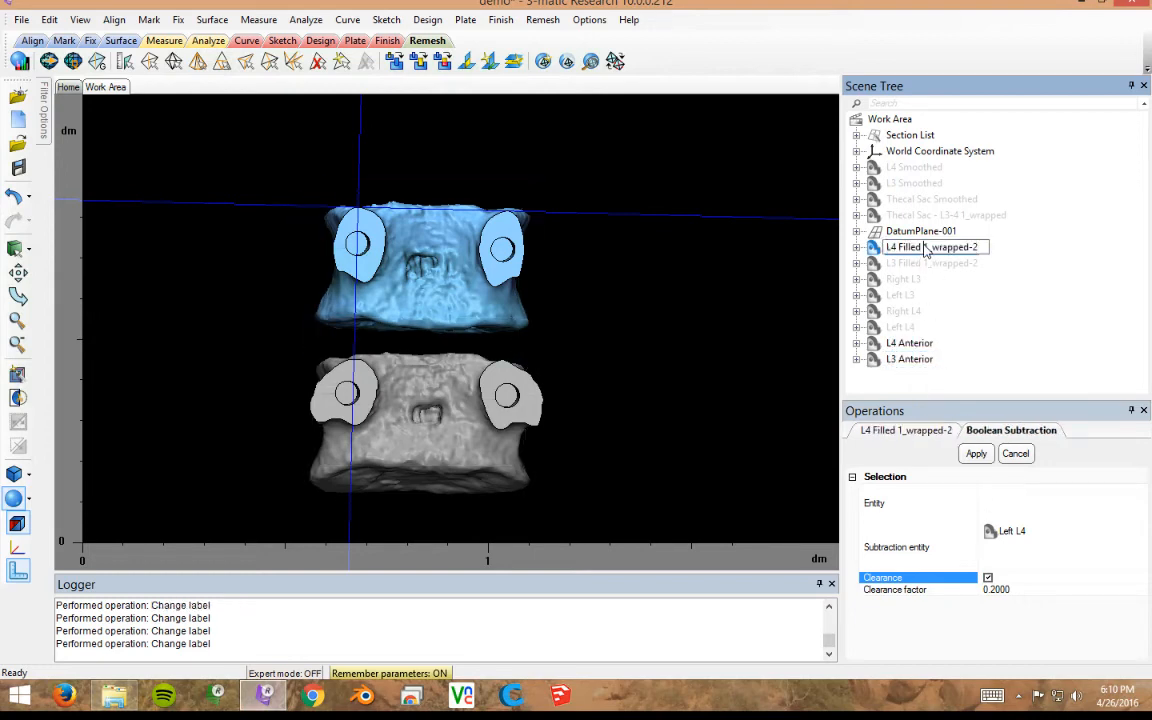
{"action": "left_click_drag", "start_coordinate": [930, 251], "coordinate": [1080, 254]}
{"action": "key", "text": "BackSpace"}
{"action": "key", "text": "BackSpace"}
{"action": "key", "text": "BackSpace"}
{"action": "key", "text": "BackSpace"}
{"action": "key", "text": "BackSpace"}
{"action": "key", "text": "BackSpace"}
{"action": "key", "text": "BackSpace"}
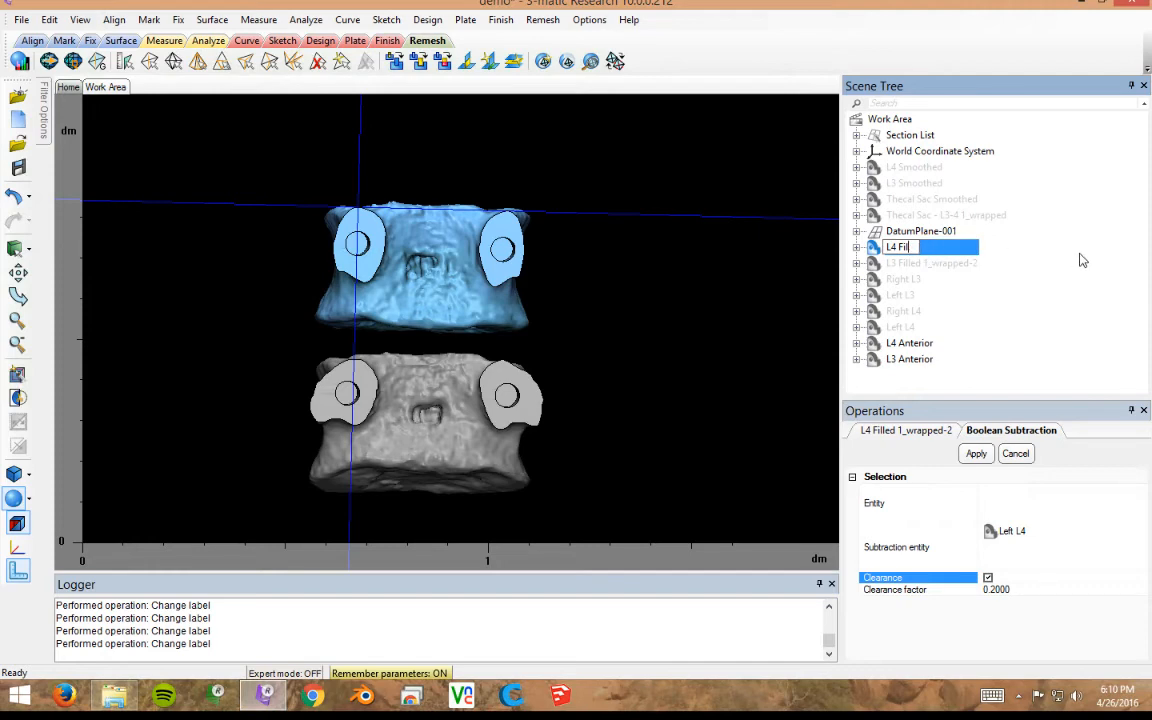
{"action": "type", "text": "P"}
{"action": "key", "text": "BackSpace"}
{"action": "key", "text": "BackSpace"}
{"action": "type", "text": "Posterior"}
{"action": "key", "text": "Return"}
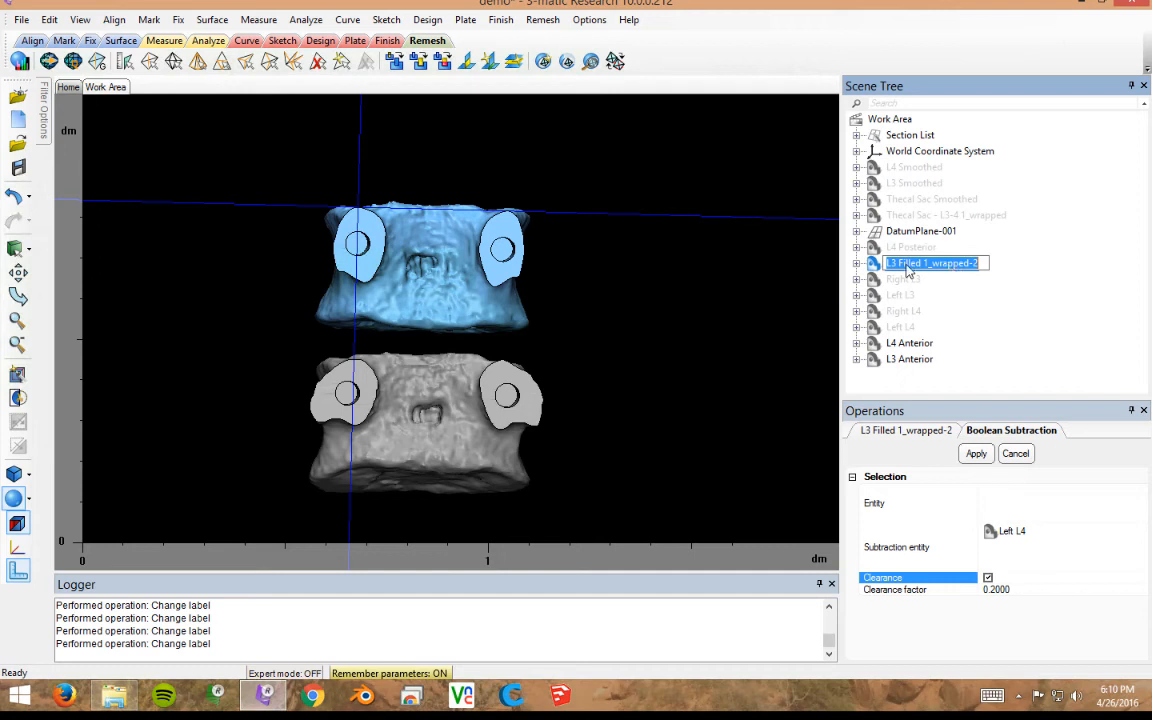
- Rename the hidden part L3 Filled 1_wrapped-2 as L3 Posterior and select L4 Anterior
{"action": "type", "text": "L3 Posterior"}
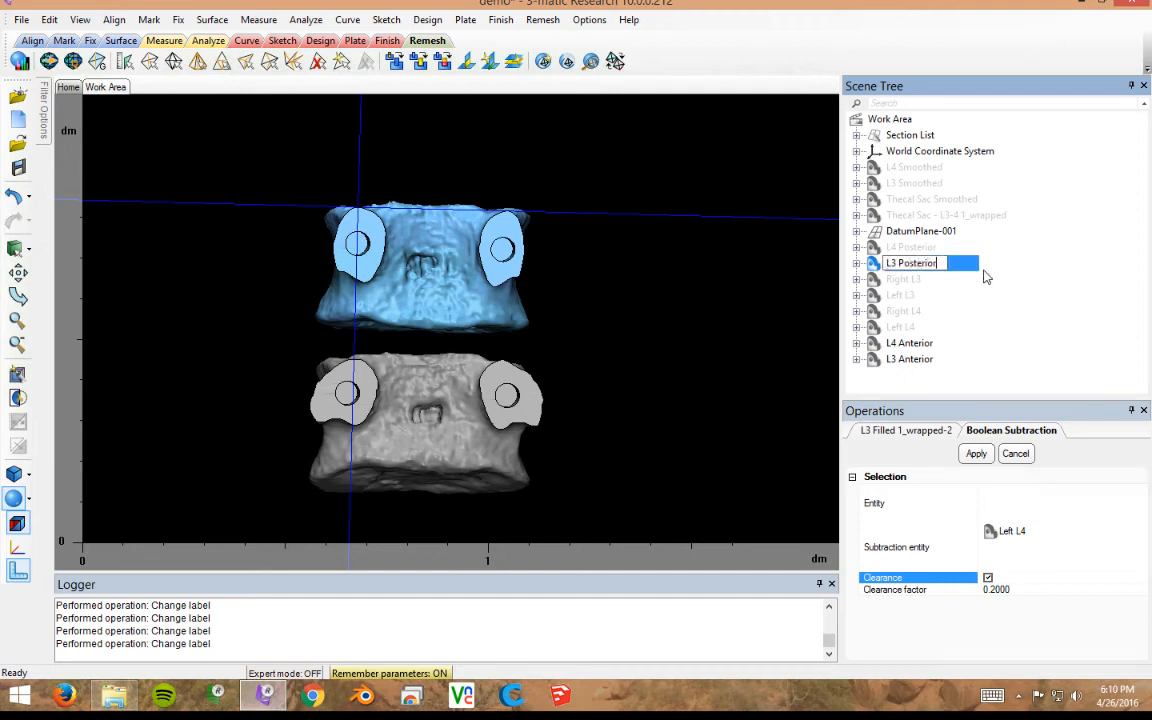
{"action": "key", "text": "Return"}
{"action": "left_click", "coordinate": [906, 343]}
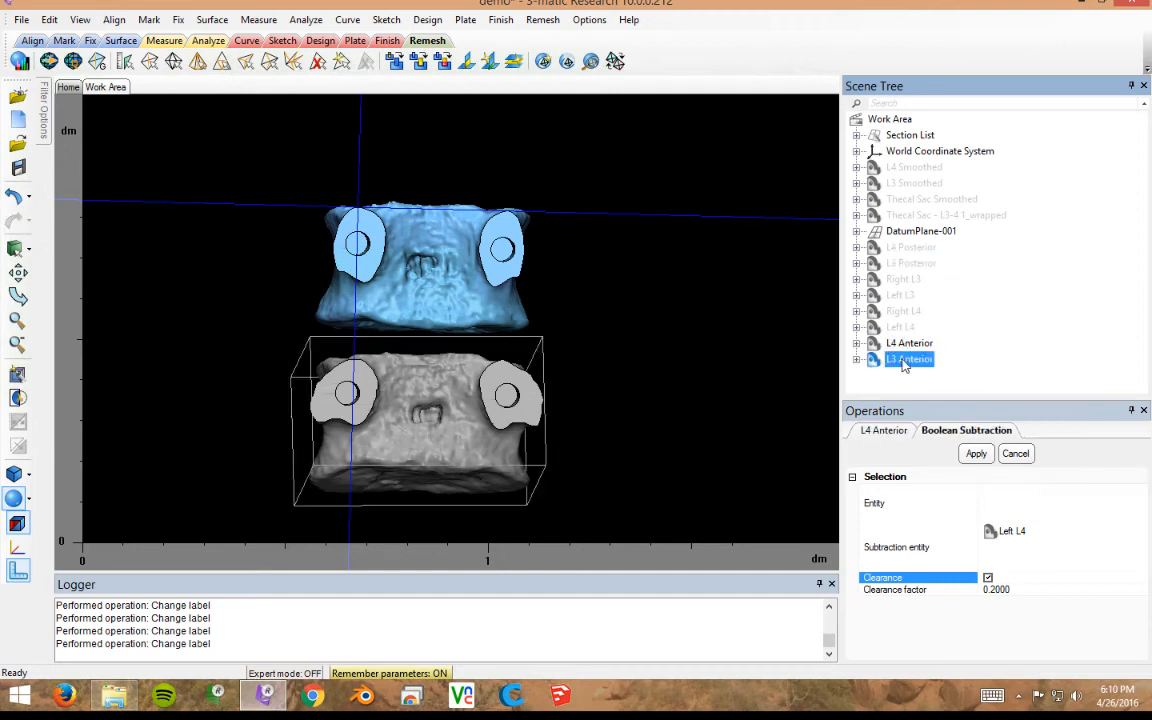
- Hide the L4 Anterior and L3 Anterior parts
{"action": "left_click", "coordinate": [906, 359], "text": "ctrl"}
{"action": "right_click", "coordinate": [906, 360]}
{"action": "left_click", "coordinate": [939, 422]}
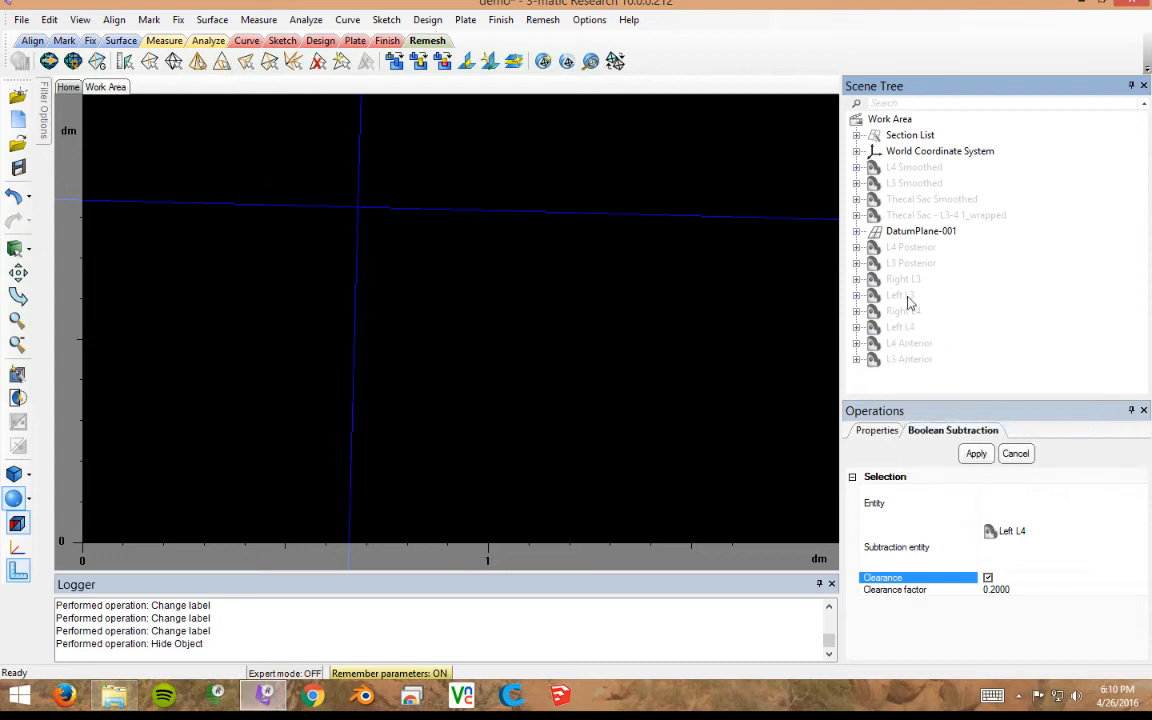
- Show L4 Posterior, L3 Posterior and the four pedicle cylinders Right L3, Left L3, Right L4 and Left L4
{"action": "left_click", "coordinate": [899, 266]}
{"action": "left_click", "coordinate": [898, 250], "text": "ctrl"}
{"action": "right_click", "coordinate": [897, 263]}
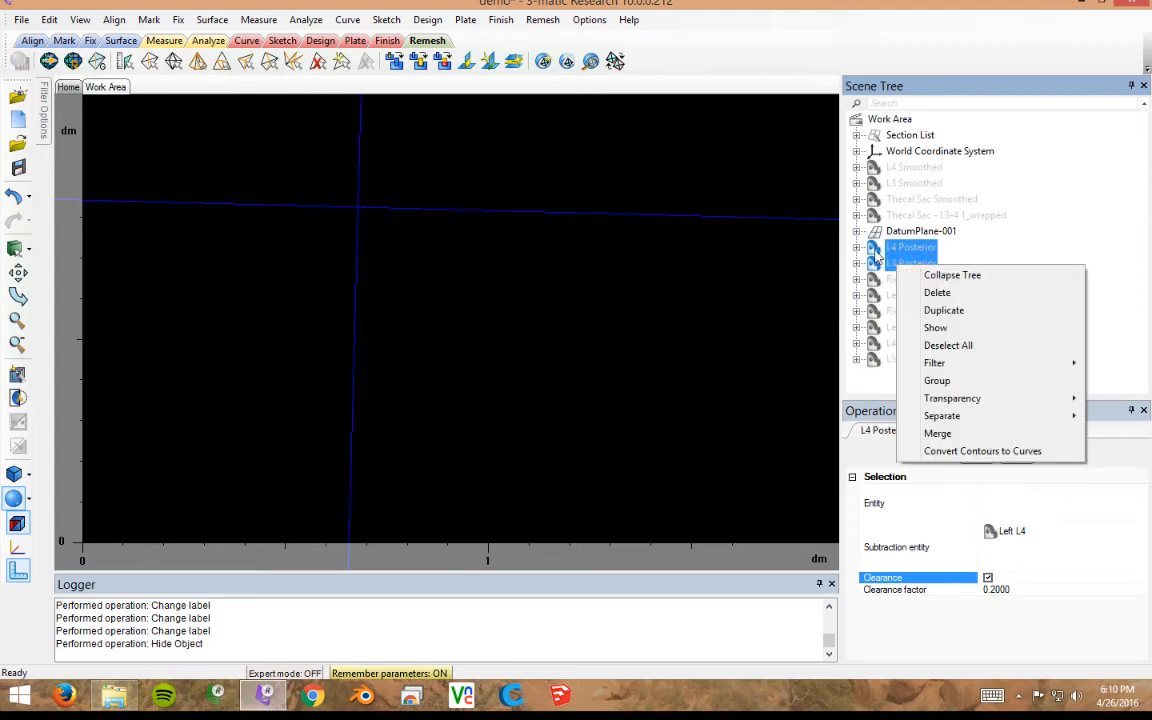
{"action": "left_click", "coordinate": [893, 247]}
{"action": "left_click", "coordinate": [900, 328], "text": "shift"}
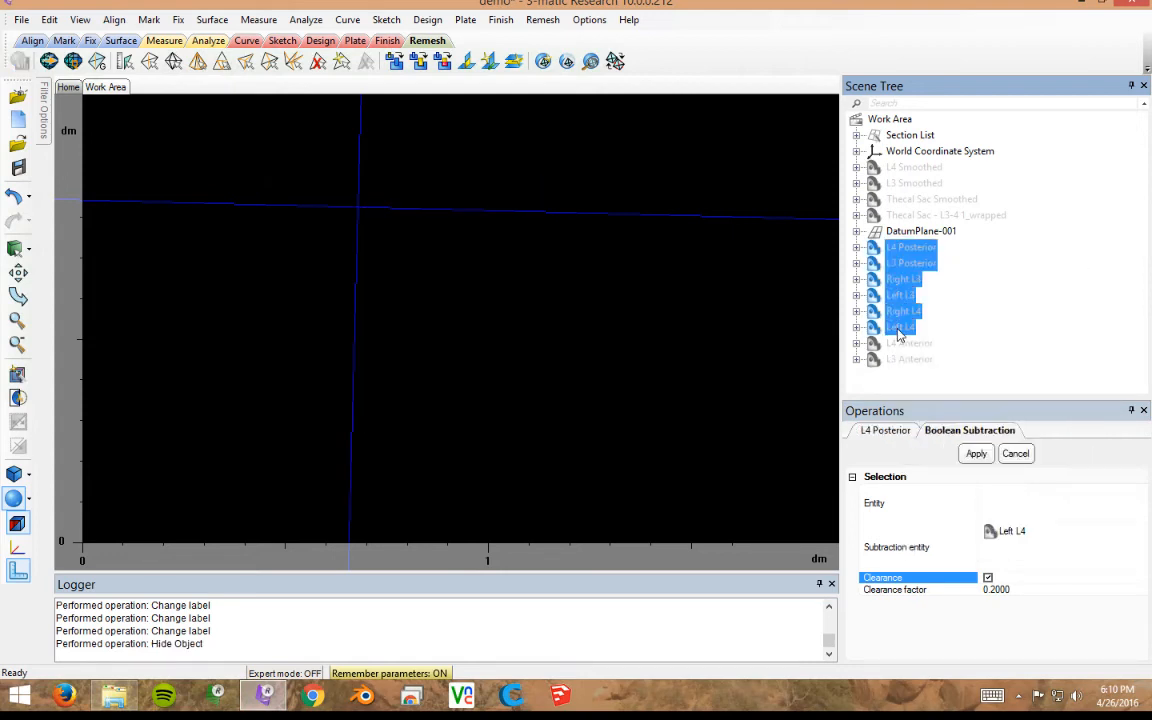
{"action": "right_click", "coordinate": [898, 335]}
{"action": "left_click", "coordinate": [938, 391]}
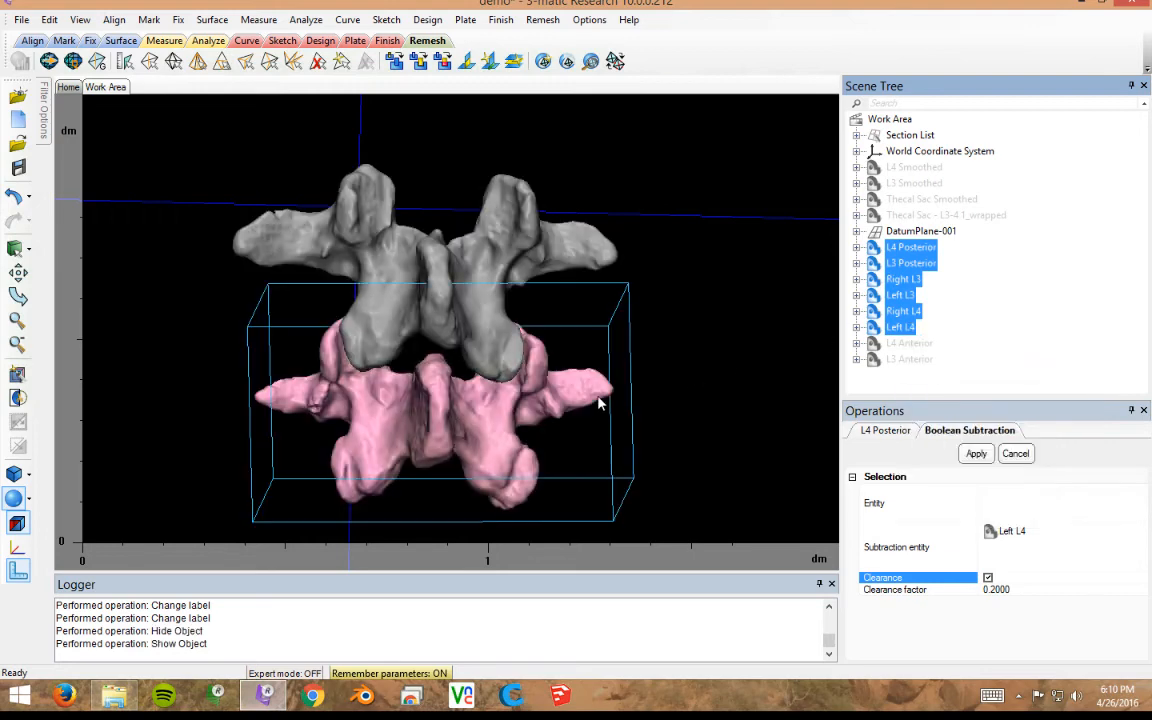
- Join the Right L3 and Left L3 cylinders to L3 Posterior with a Boolean Union
{"action": "right_click_drag", "start_coordinate": [598, 397], "coordinate": [778, 389]}
{"action": "middle_click_drag", "start_coordinate": [572, 357], "coordinate": [350, 352]}
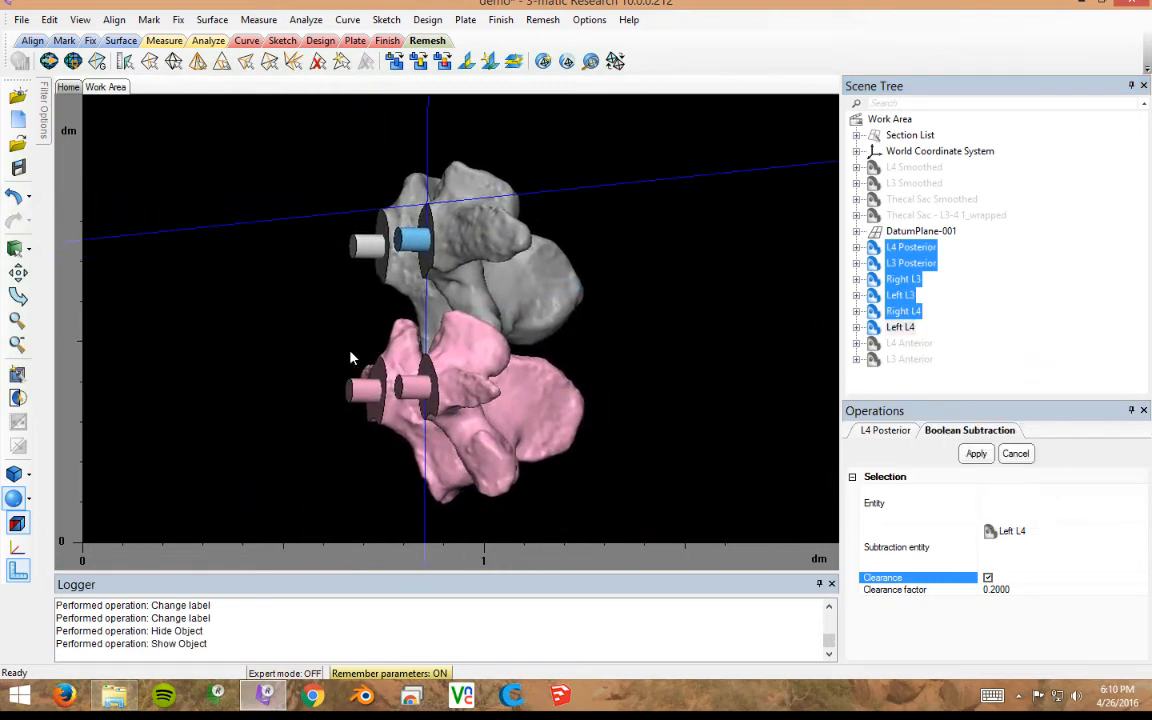
{"action": "right_click_drag", "start_coordinate": [352, 357], "coordinate": [465, 362]}
{"action": "middle_click_drag", "start_coordinate": [465, 362], "coordinate": [634, 373]}
{"action": "mouse_move", "coordinate": [606, 361]}
{"action": "right_mouse_down"}
{"action": "mouse_move", "coordinate": [653, 365]}
{"action": "mouse_move", "coordinate": [605, 373]}
{"action": "mouse_move", "coordinate": [612, 366]}
{"action": "right_mouse_up"}
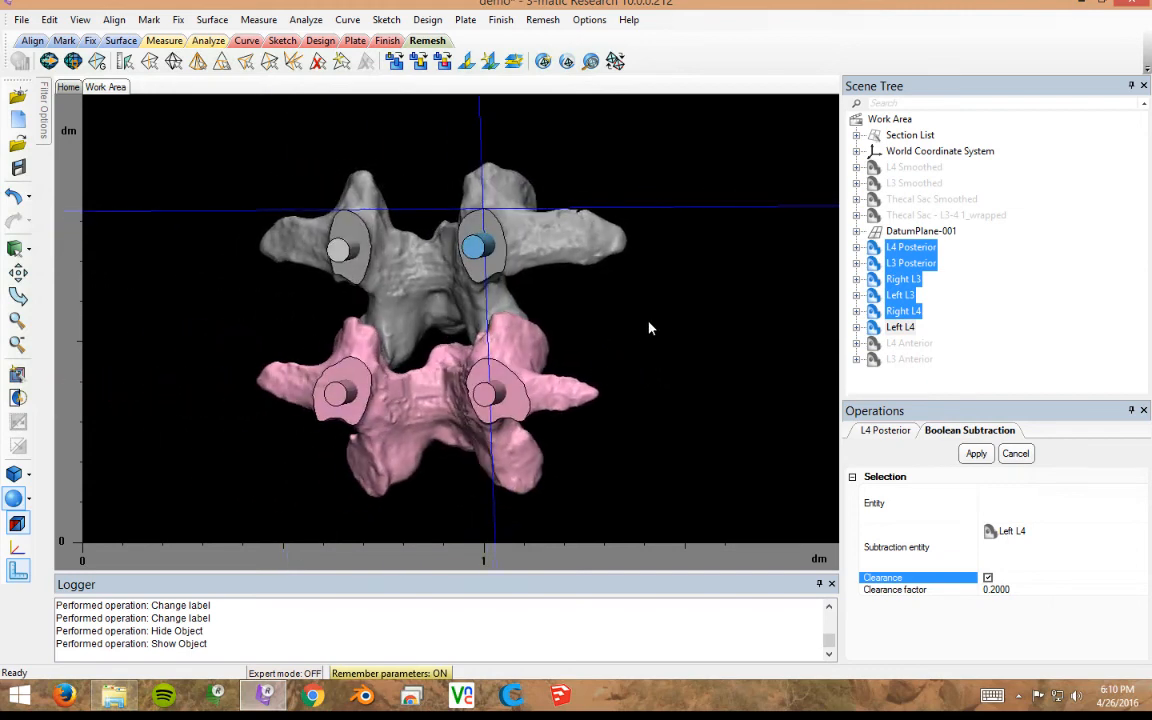
{"action": "left_click", "coordinate": [901, 281]}
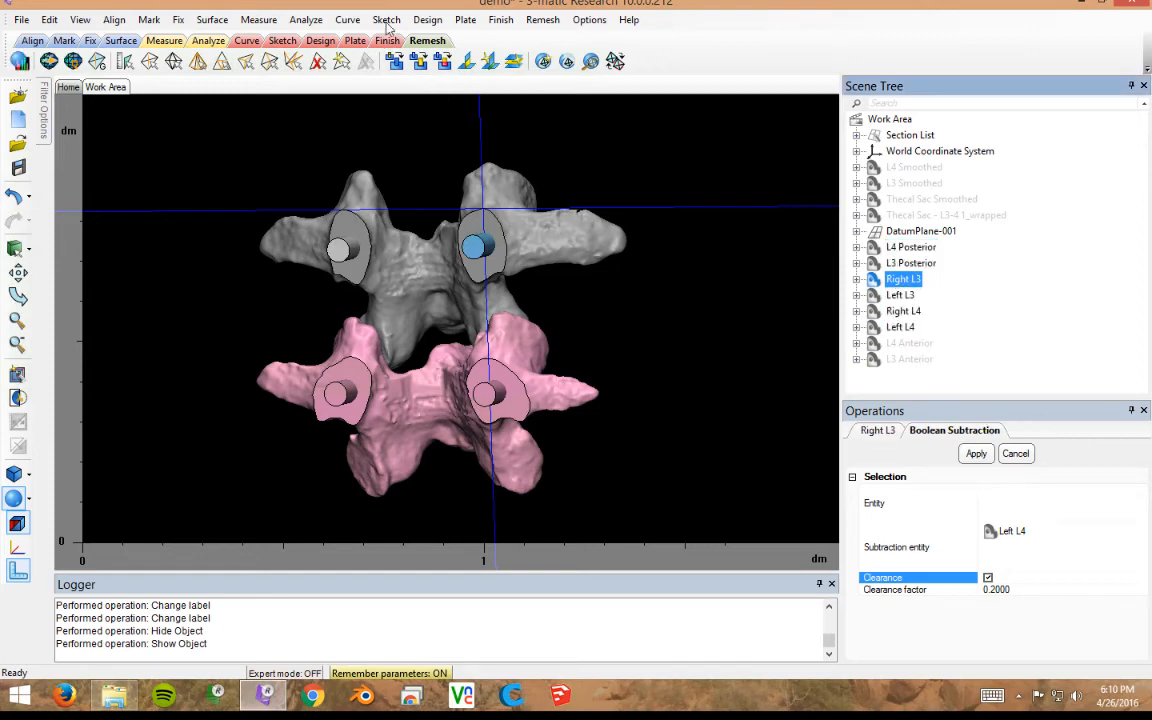
{"action": "left_click", "coordinate": [428, 19]}
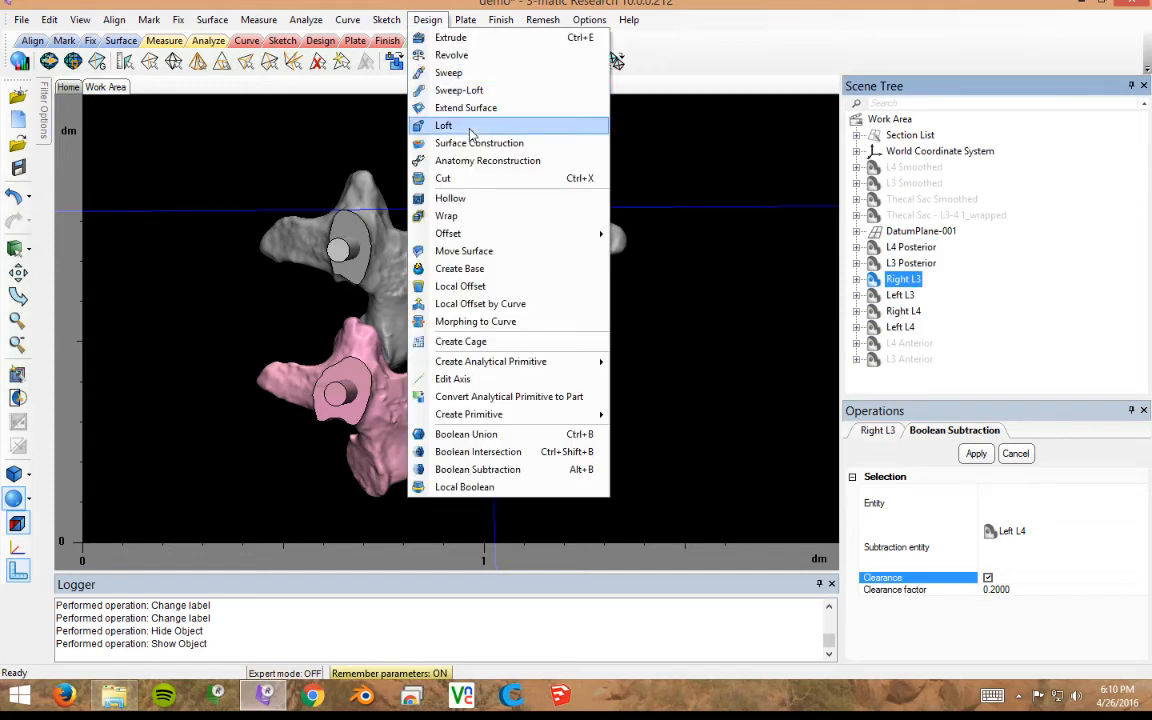
{"action": "left_click", "coordinate": [468, 434]}
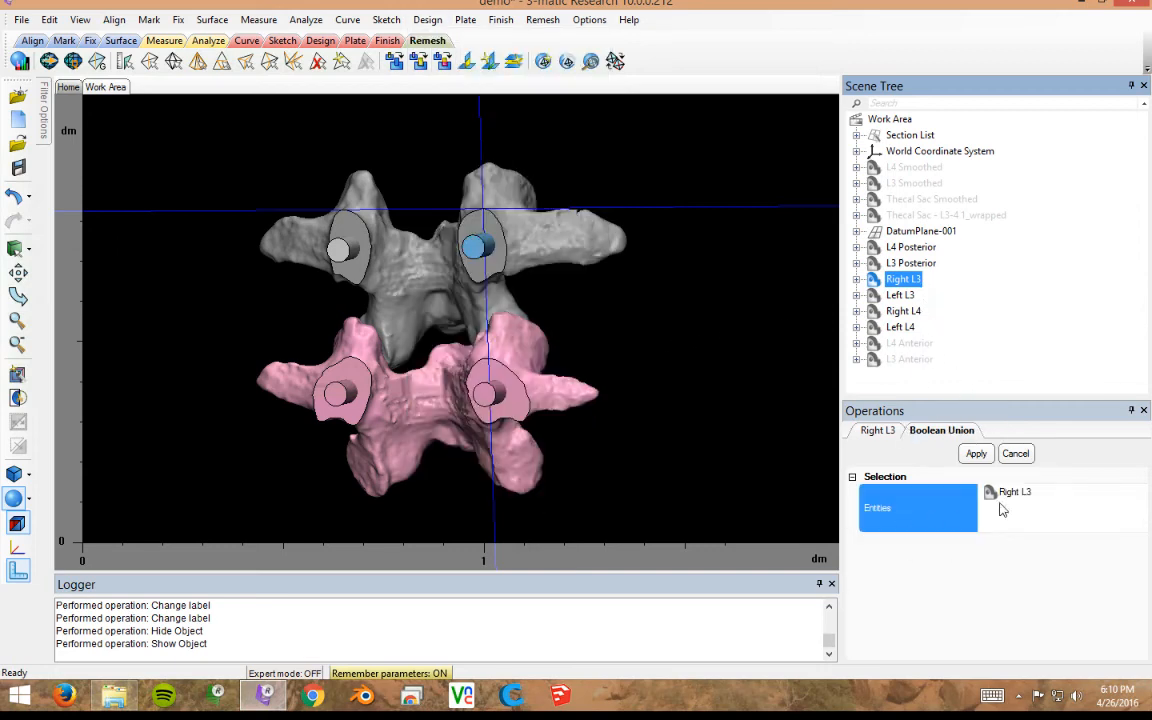
{"action": "left_click", "coordinate": [905, 263]}
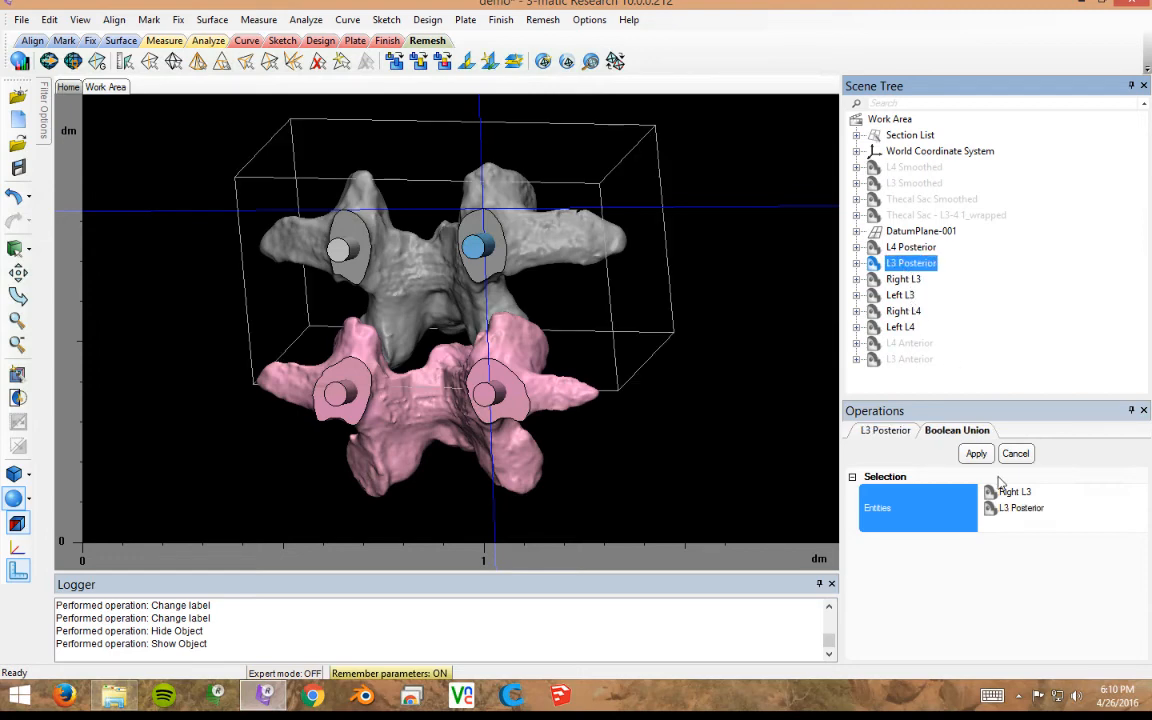
{"action": "left_click", "coordinate": [901, 295]}
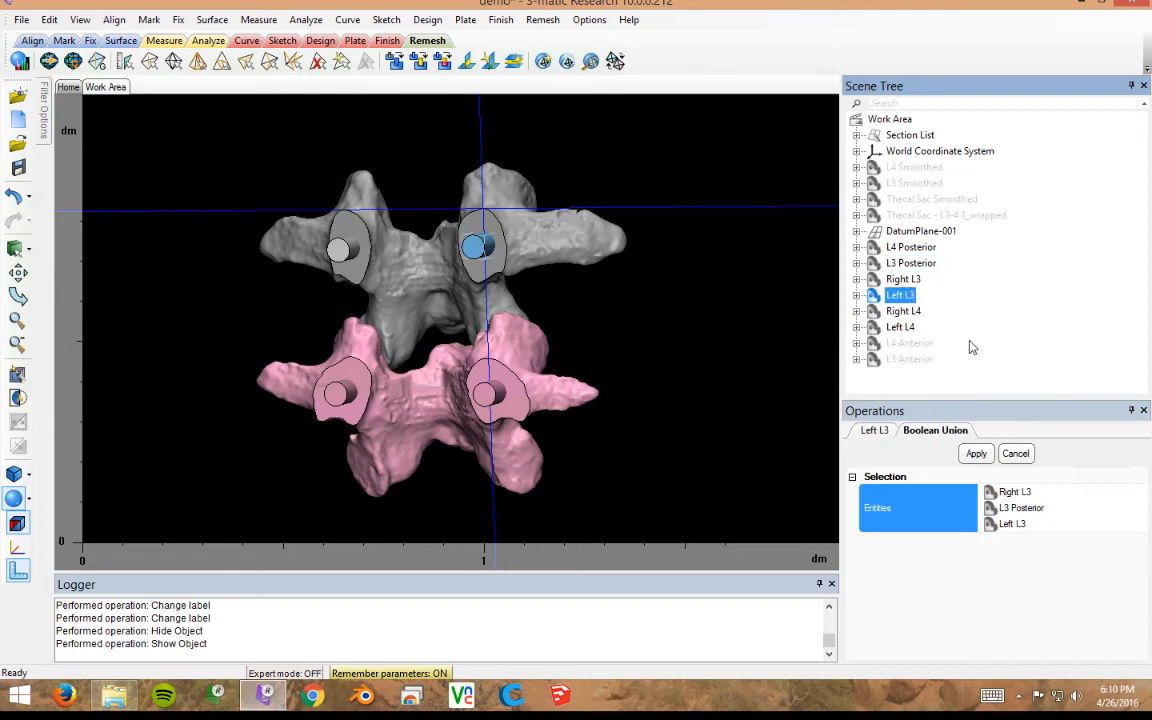
{"action": "left_click", "coordinate": [976, 455]}
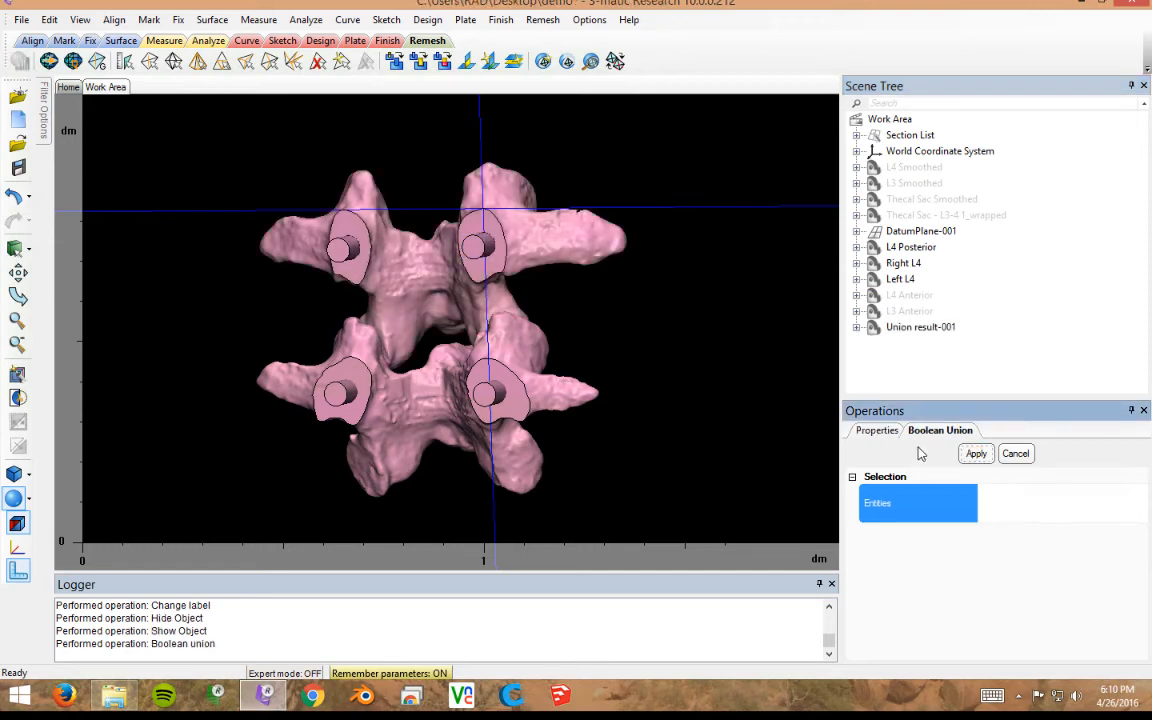
- Rename the L3 union result as L3 Posterior
{"action": "left_click", "coordinate": [914, 331]}
{"action": "left_click", "coordinate": [913, 332]}
{"action": "type", "text": "L3"}
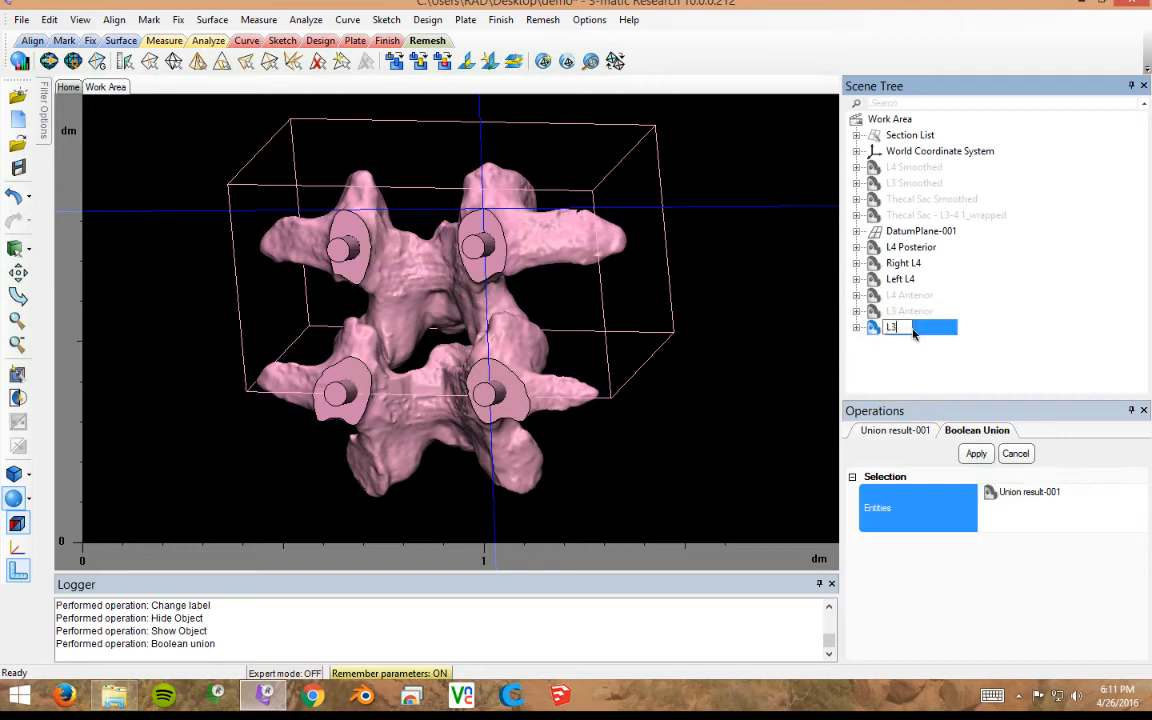
{"action": "key", "text": "Return"}
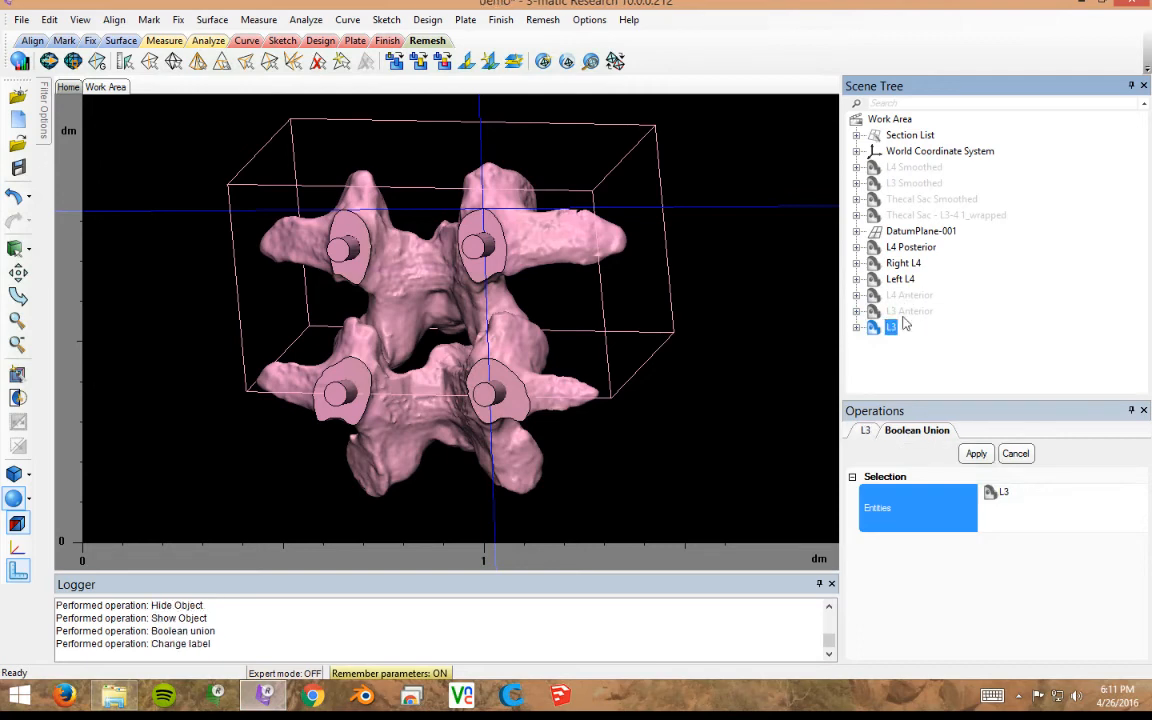
{"action": "left_click", "coordinate": [889, 325]}
{"action": "type", "text": "L3 Posterior"}
{"action": "key", "text": "Return"}
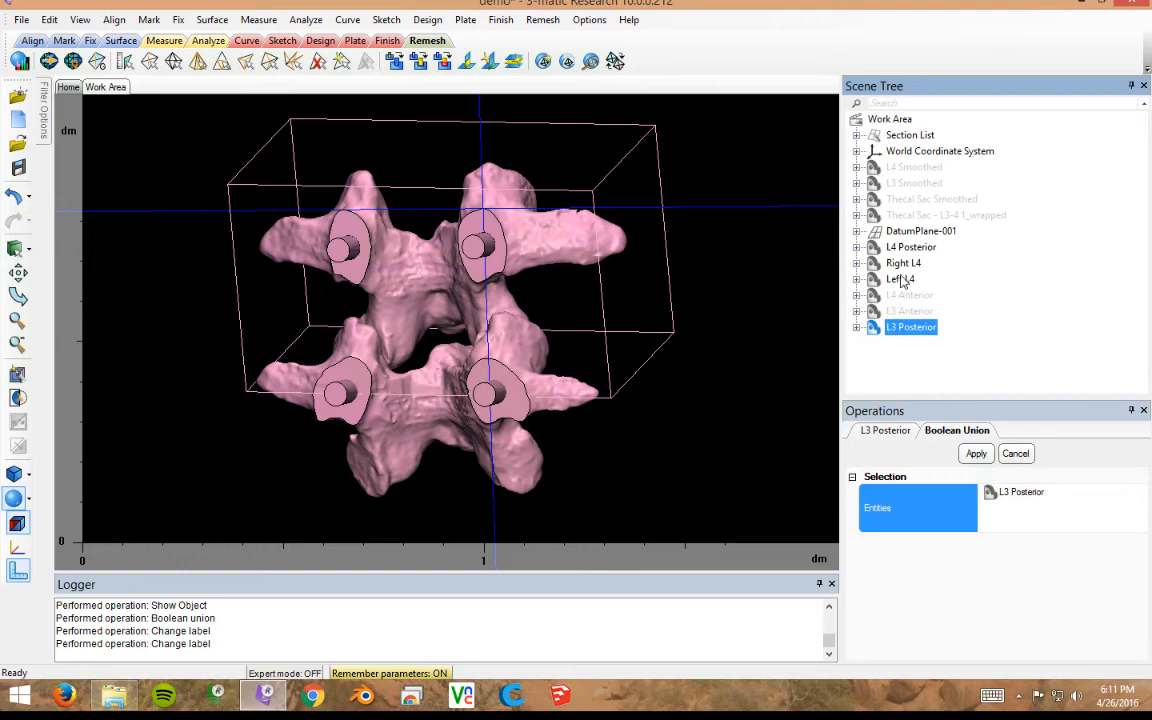
- Remove L3 Posterior from the Boolean Union entities and unite L4 Posterior with the Right L4 and Left L4 cylinders
{"action": "left_click", "coordinate": [1012, 492]}
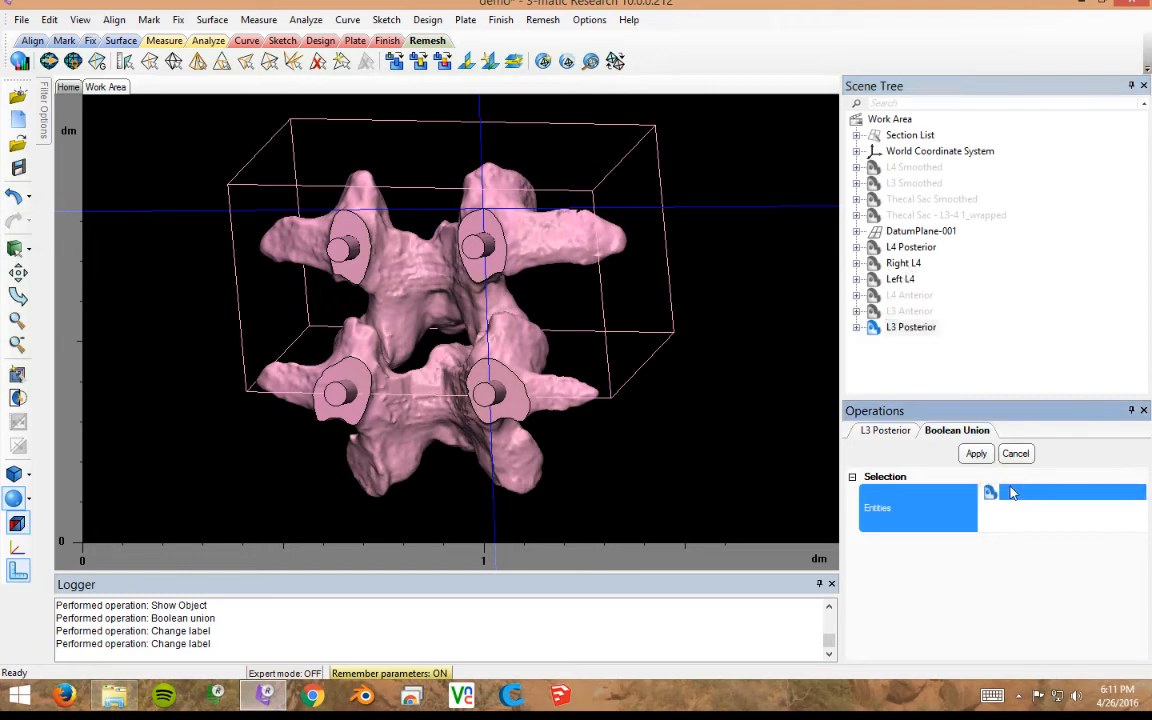
{"action": "right_click", "coordinate": [1012, 492]}
{"action": "left_click", "coordinate": [1042, 498]}
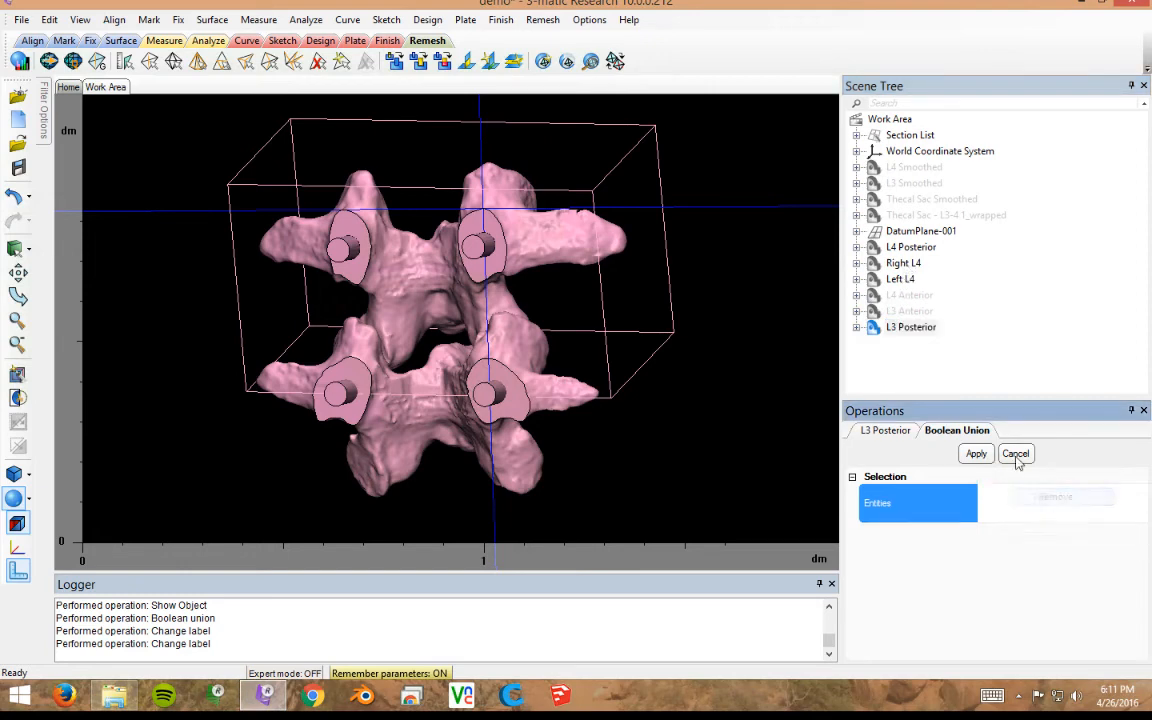
{"action": "left_click", "coordinate": [906, 252]}
{"action": "left_click", "coordinate": [905, 265]}
{"action": "left_click", "coordinate": [902, 281]}
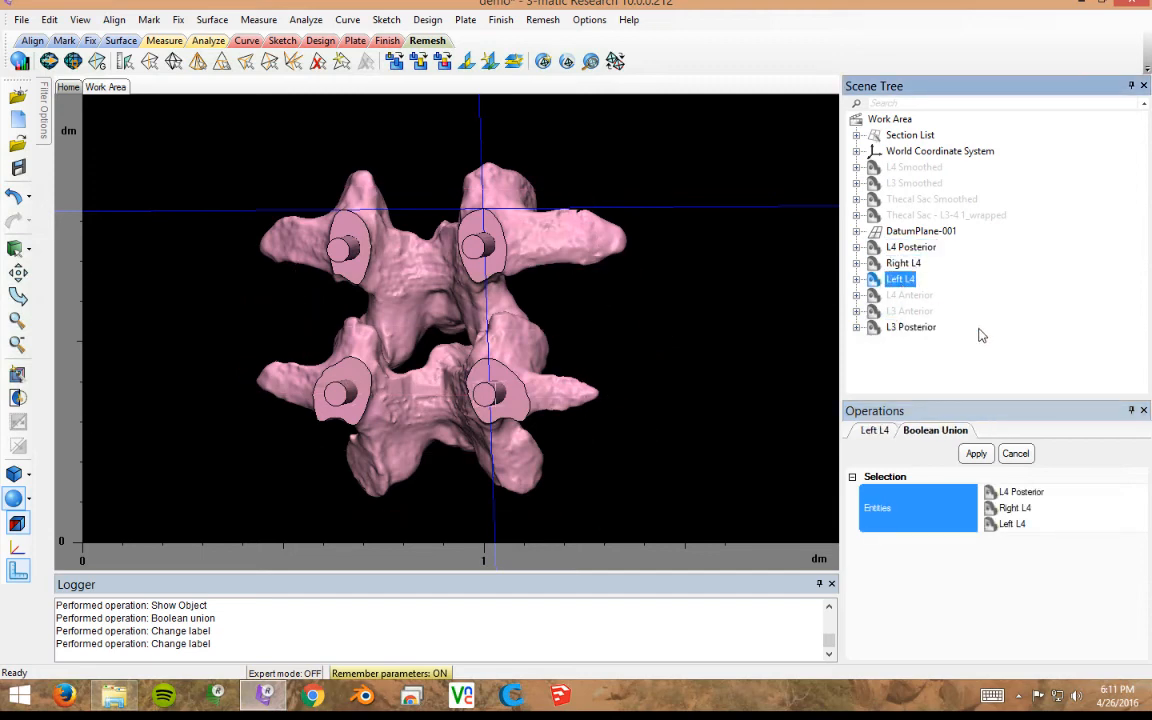
{"action": "left_click", "coordinate": [976, 453]}
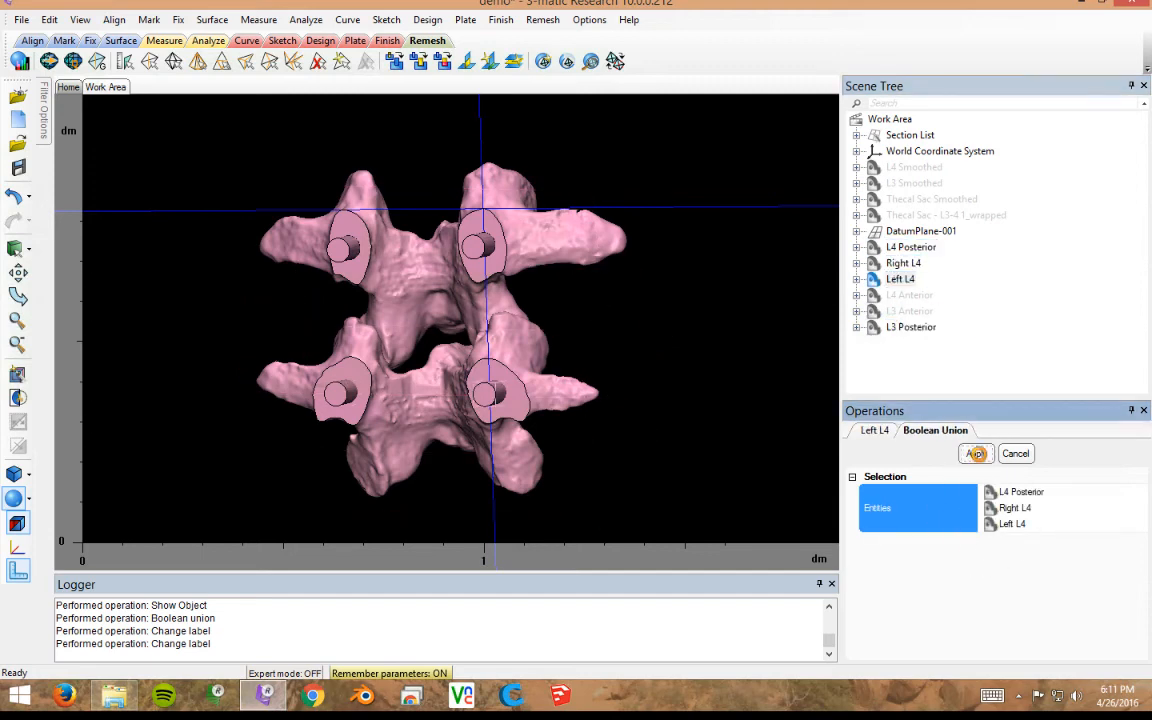
- Rename the L4 union result as L4 Posterior
{"action": "left_click", "coordinate": [903, 296]}
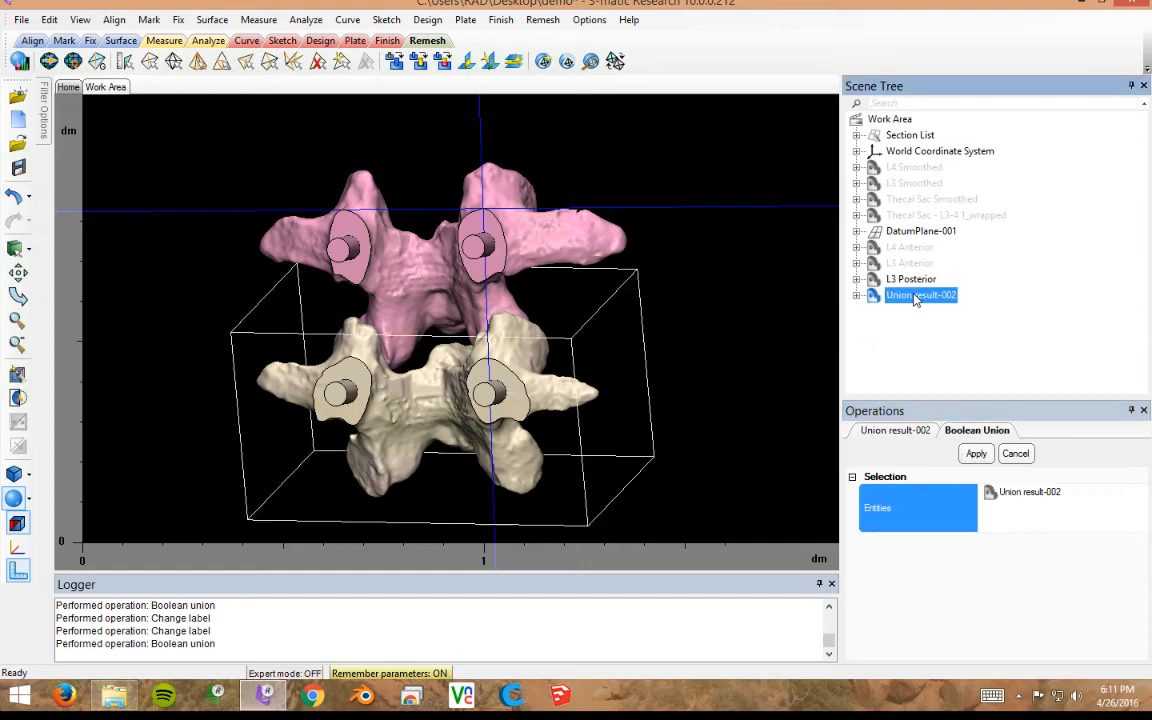
{"action": "left_click", "coordinate": [900, 297]}
{"action": "type", "text": "L4"}
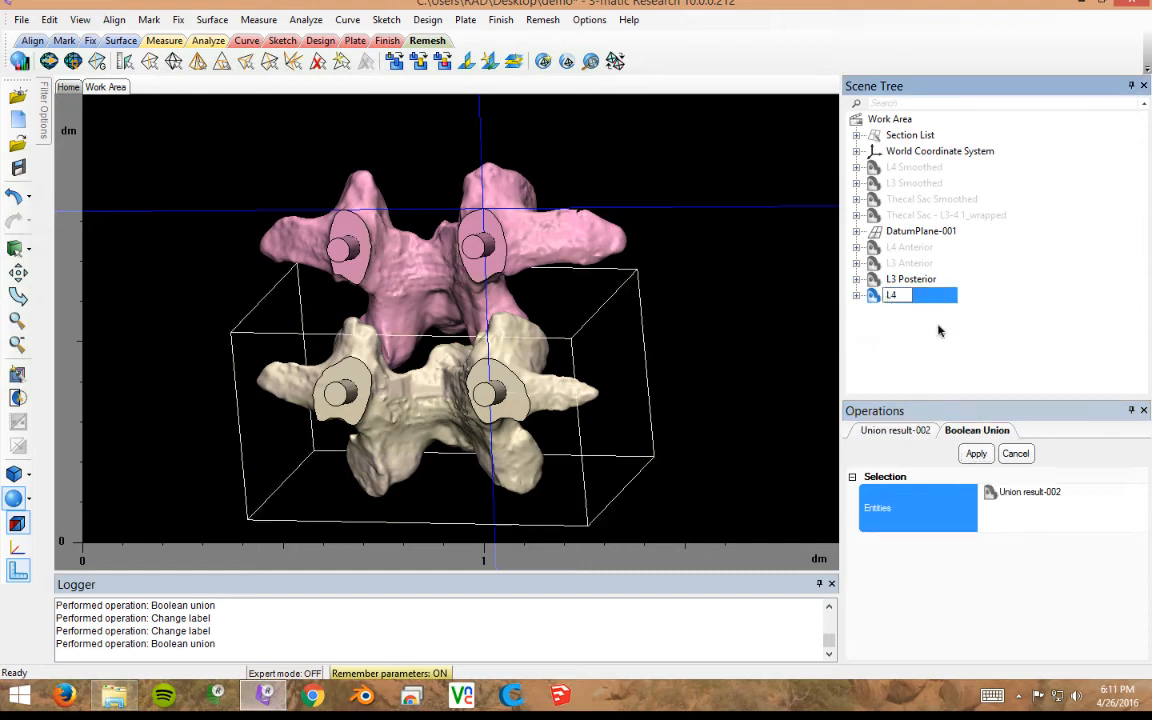
{"action": "type", "text": " Posterior"}
{"action": "key", "text": "Return"}
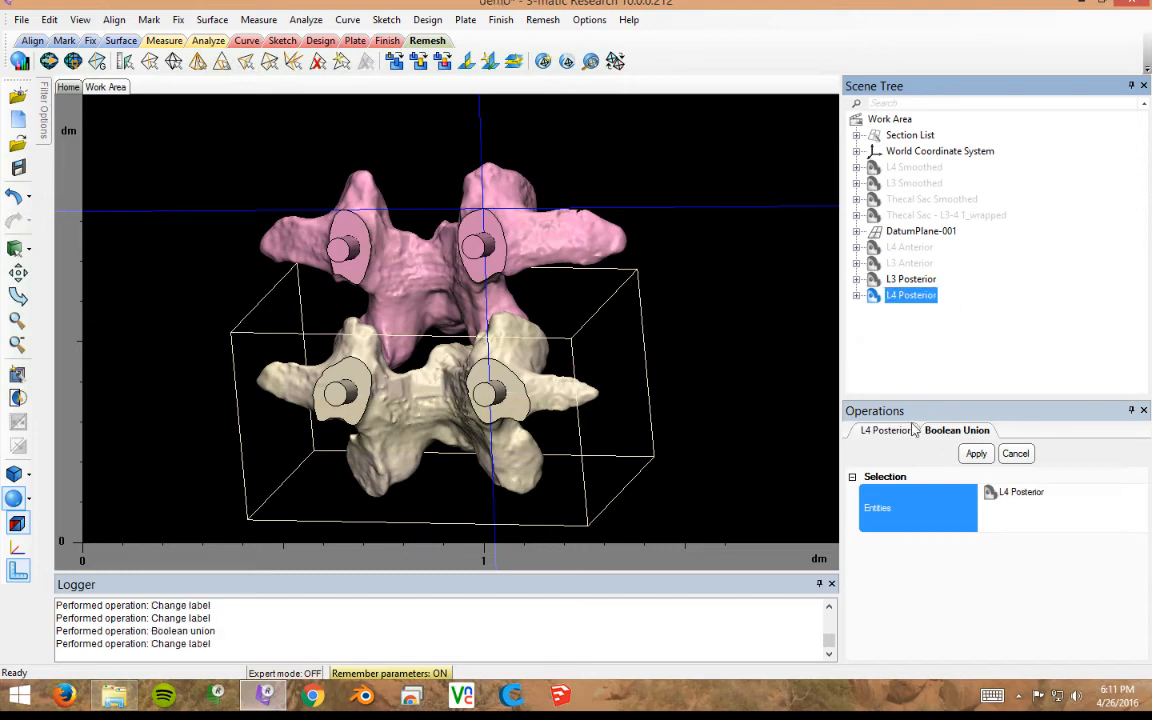
- Show L4 Anterior and L3 Anterior and set both to high transparency
{"action": "right_click_drag", "start_coordinate": [705, 336], "coordinate": [662, 343]}
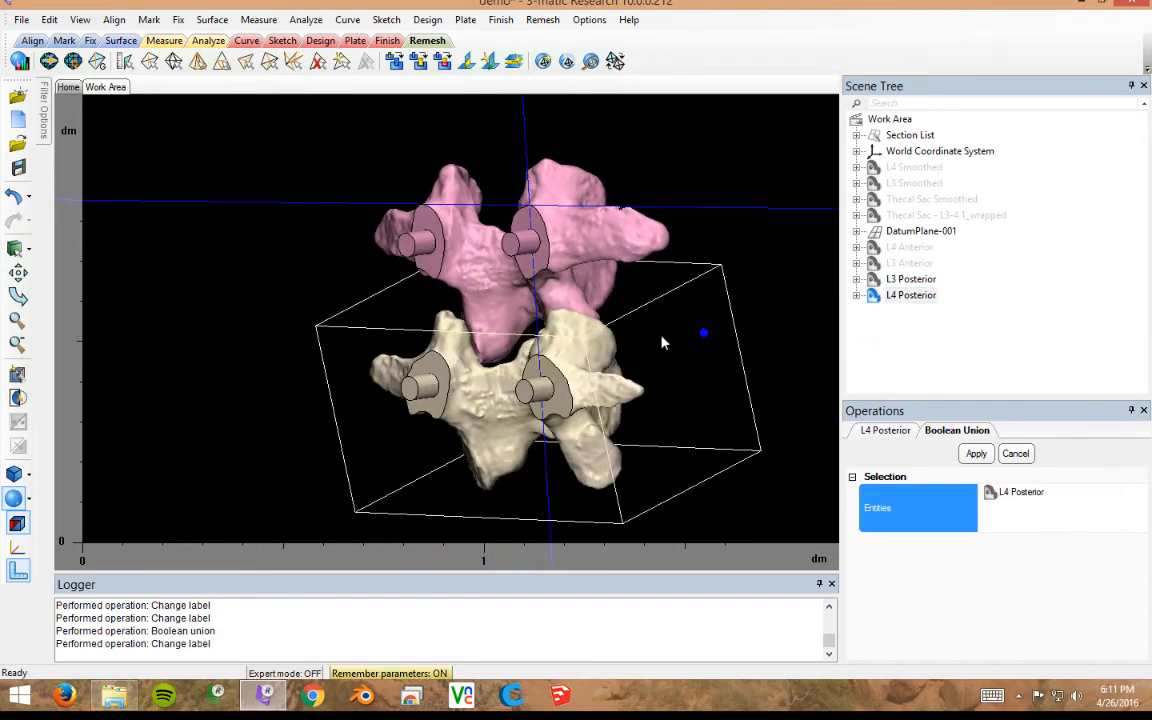
{"action": "left_click", "coordinate": [905, 247]}
{"action": "left_click", "coordinate": [905, 263], "text": "ctrl"}
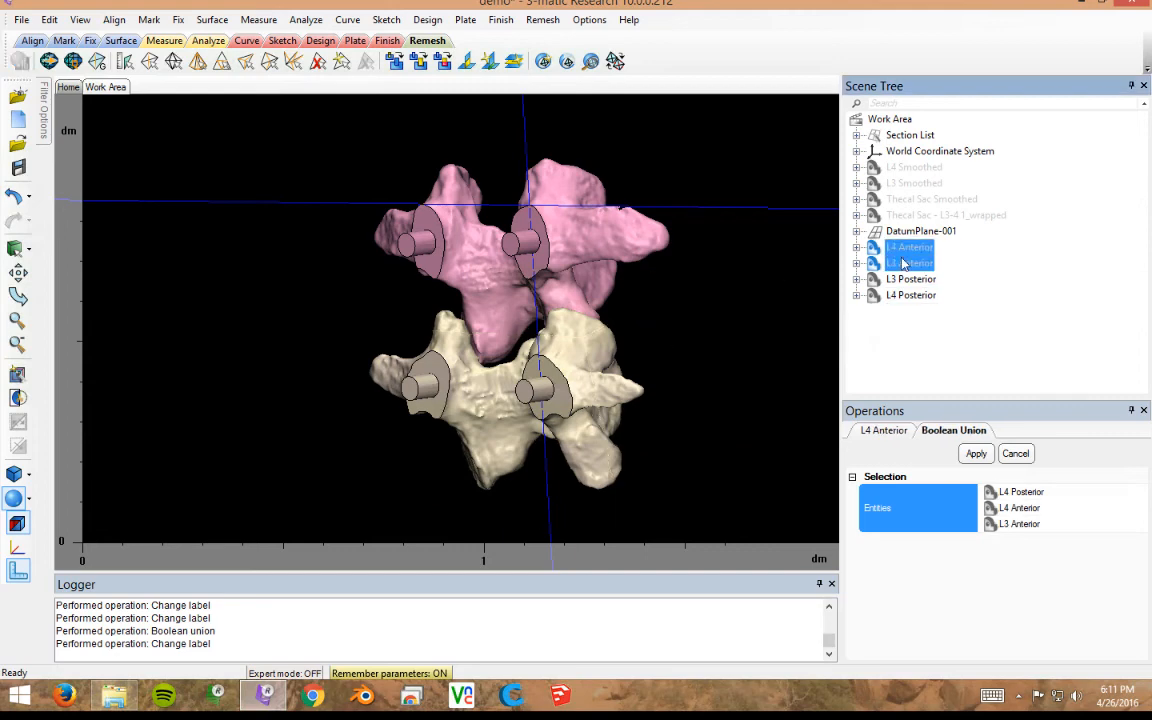
{"action": "right_click", "coordinate": [926, 268]}
{"action": "left_click", "coordinate": [960, 331]}
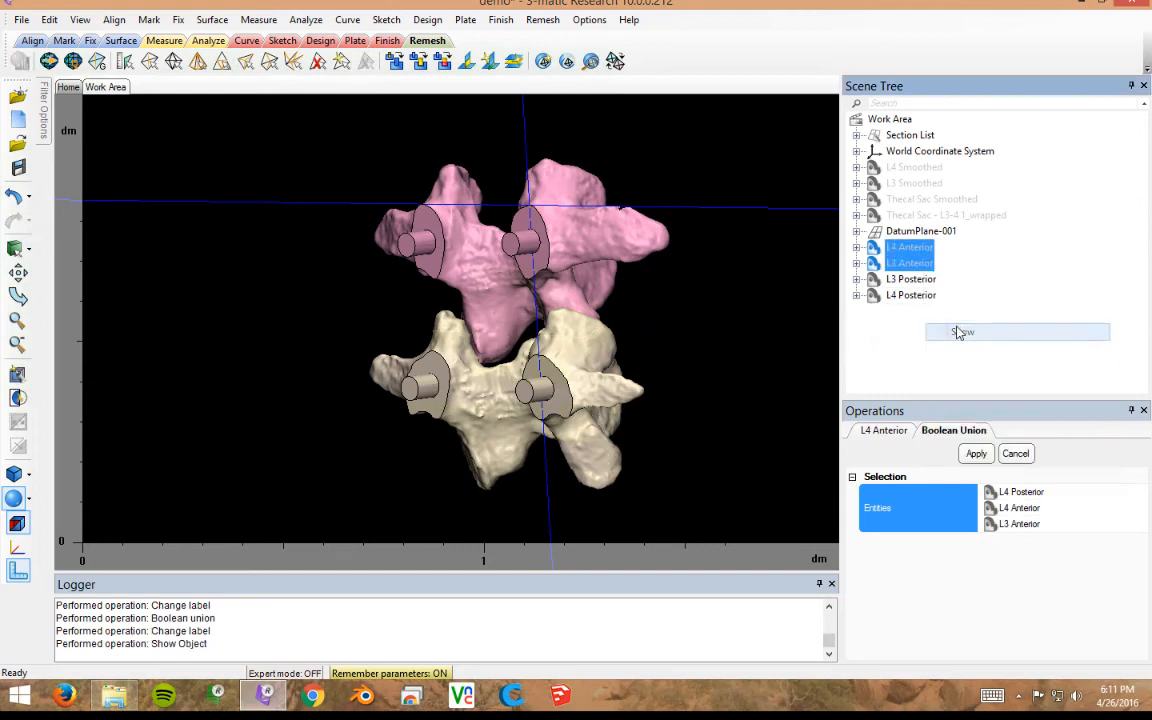
{"action": "right_click", "coordinate": [912, 260]}
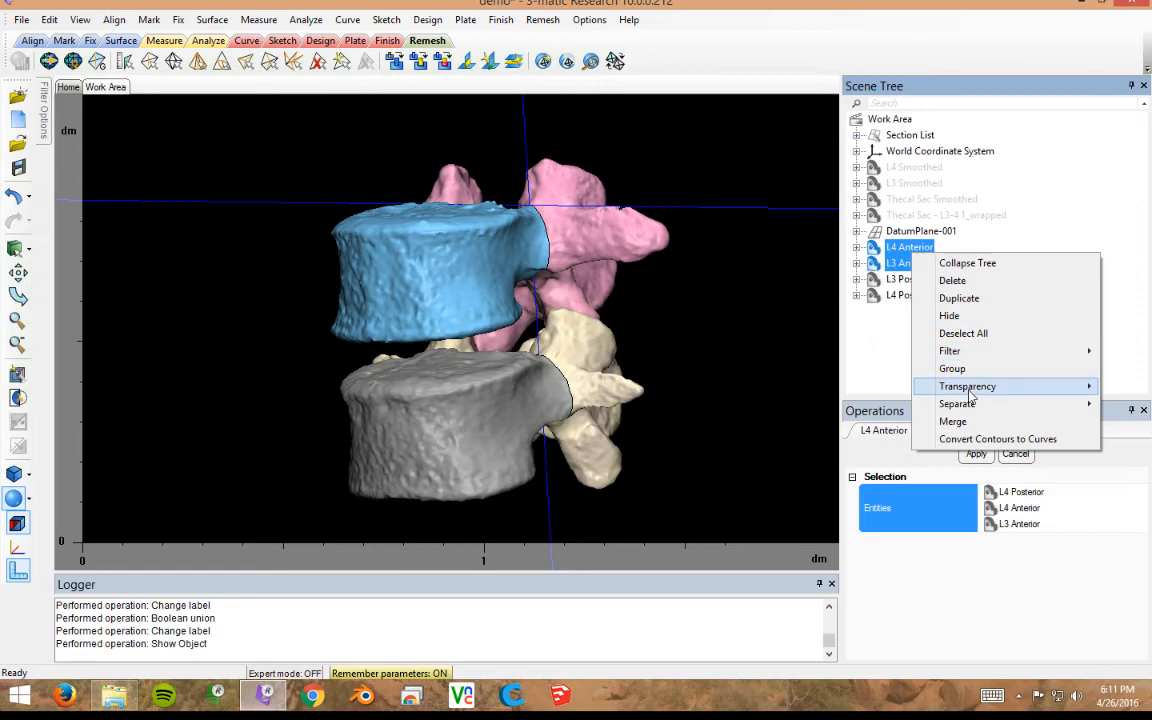
{"action": "mouse_move", "coordinate": [940, 386]}
{"action": "left_click", "coordinate": [858, 438]}
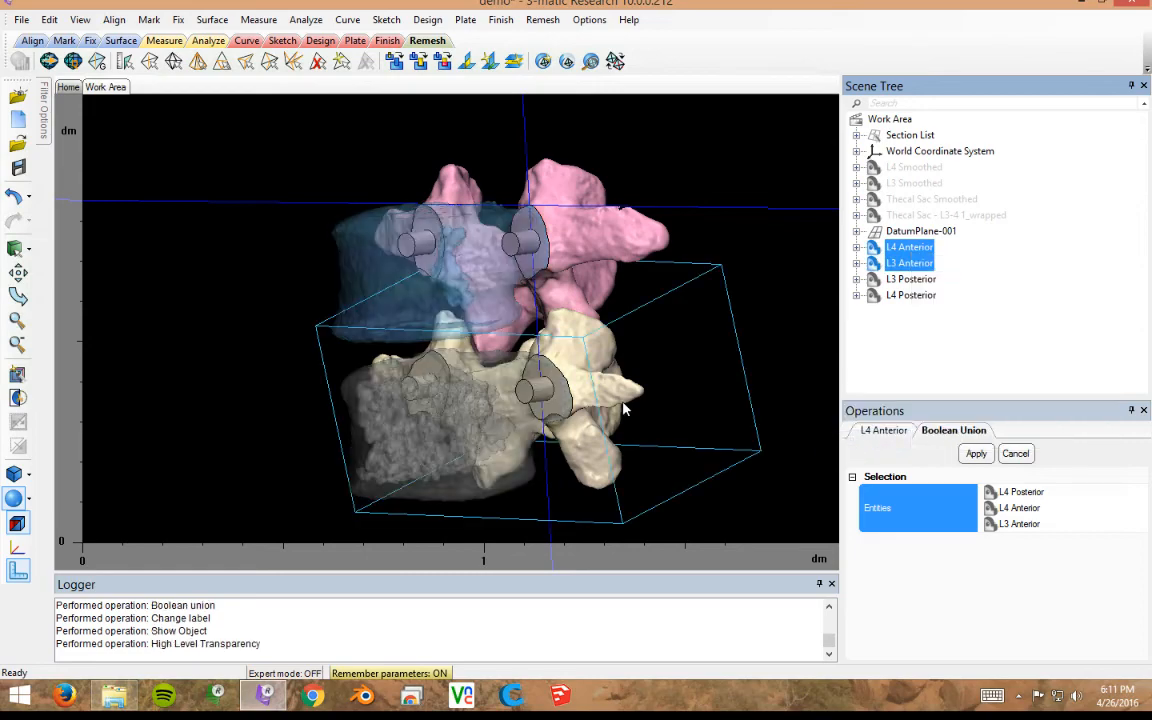
- Examine how the pegs fit inside the transparent anterior bodies and inspect the Left L3_duplicate surfaces in L3 Anterior's surface list
{"action": "right_click_drag", "start_coordinate": [615, 402], "coordinate": [548, 195]}
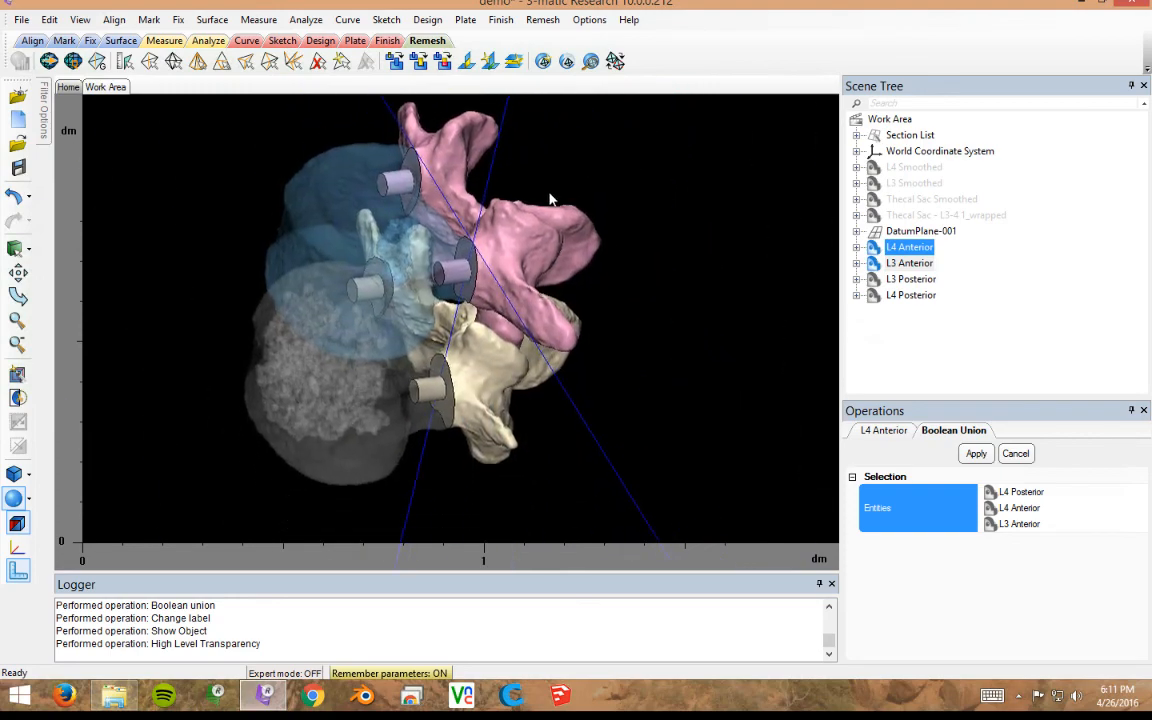
{"action": "right_click_drag", "start_coordinate": [485, 311], "coordinate": [442, 309]}
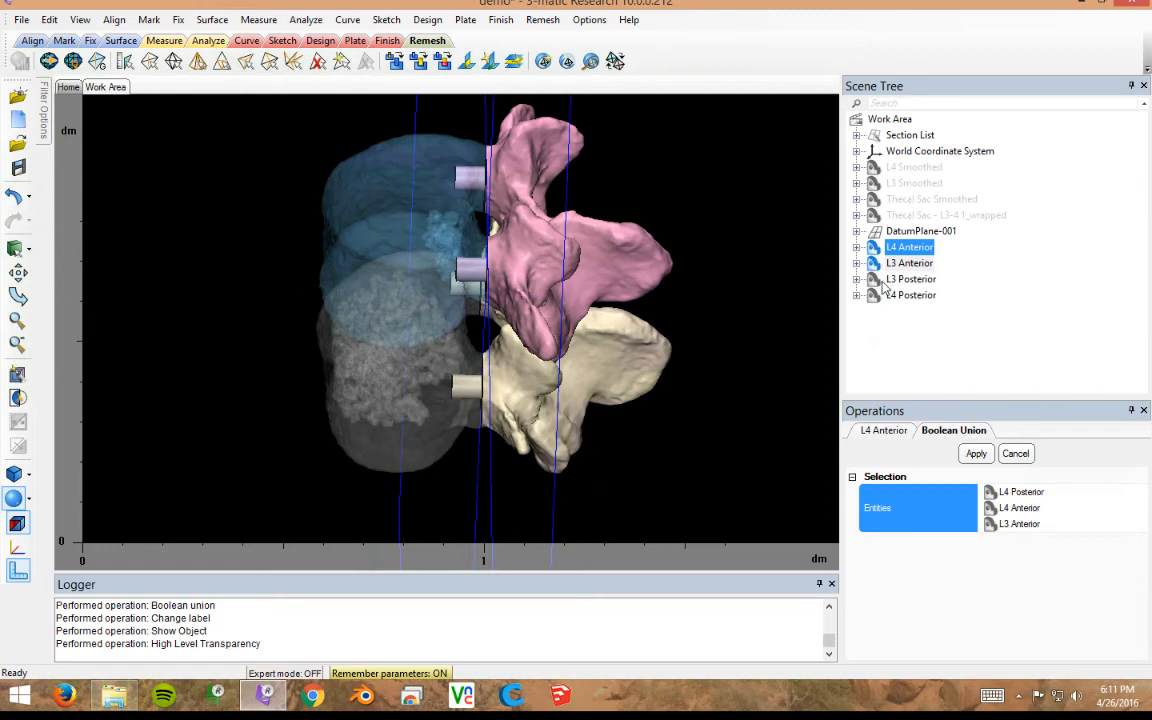
{"action": "left_click", "coordinate": [856, 263]}
{"action": "left_click", "coordinate": [875, 295]}
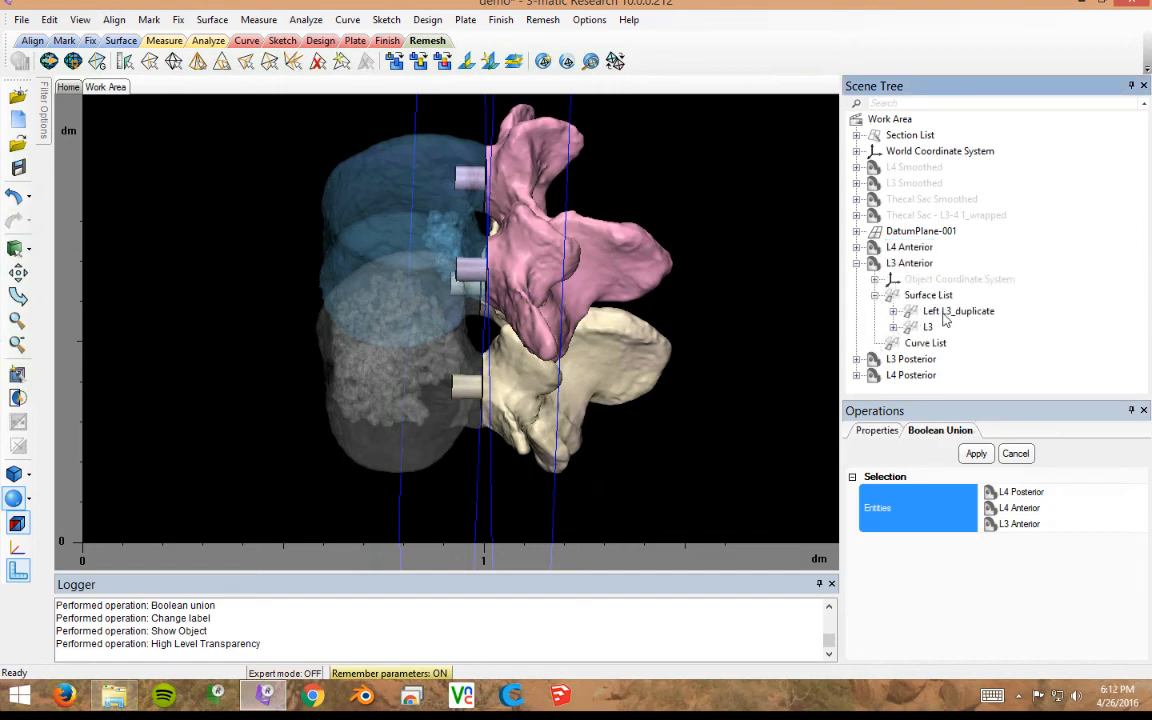
{"action": "left_click", "coordinate": [893, 311]}
{"action": "left_click", "coordinate": [956, 313]}
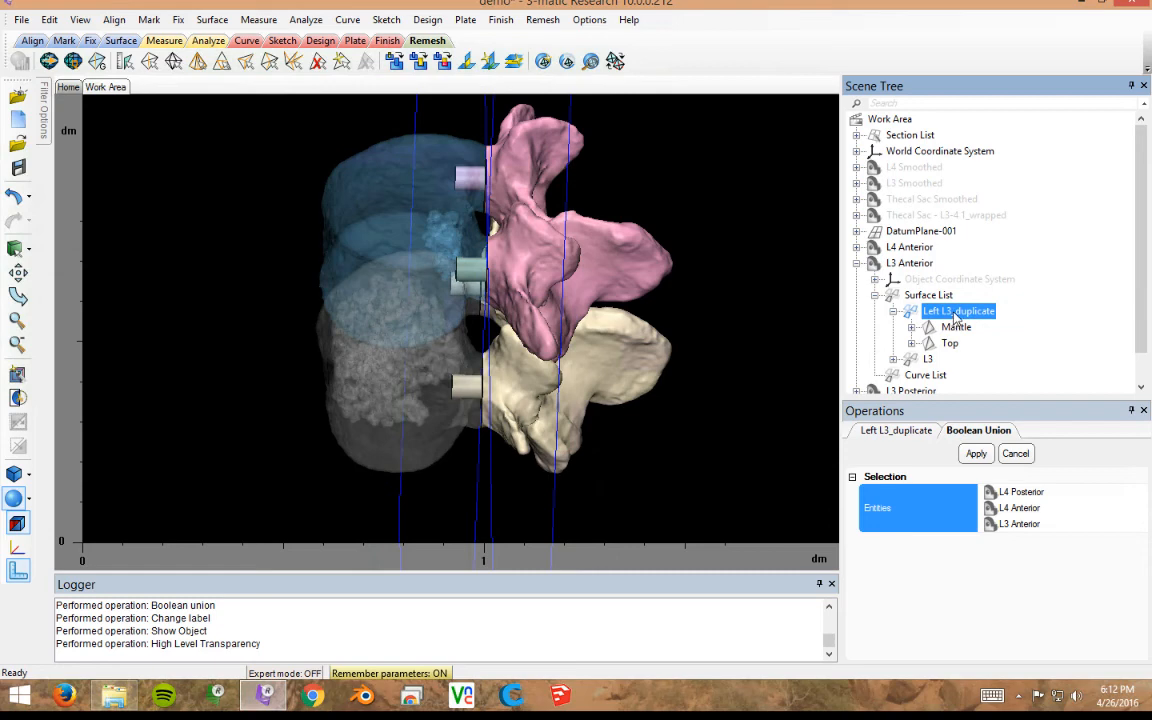
{"action": "right_click", "coordinate": [955, 318]}
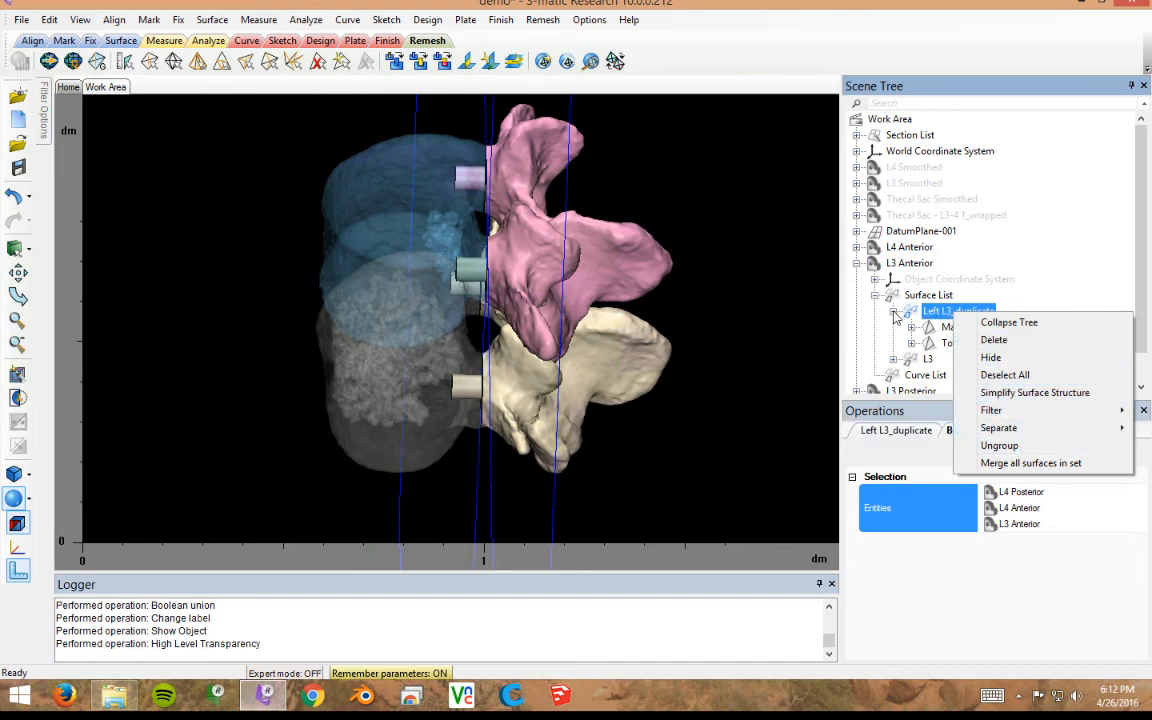
{"action": "left_click", "coordinate": [893, 311]}
{"action": "left_click", "coordinate": [875, 295]}
{"action": "left_click", "coordinate": [857, 263]}
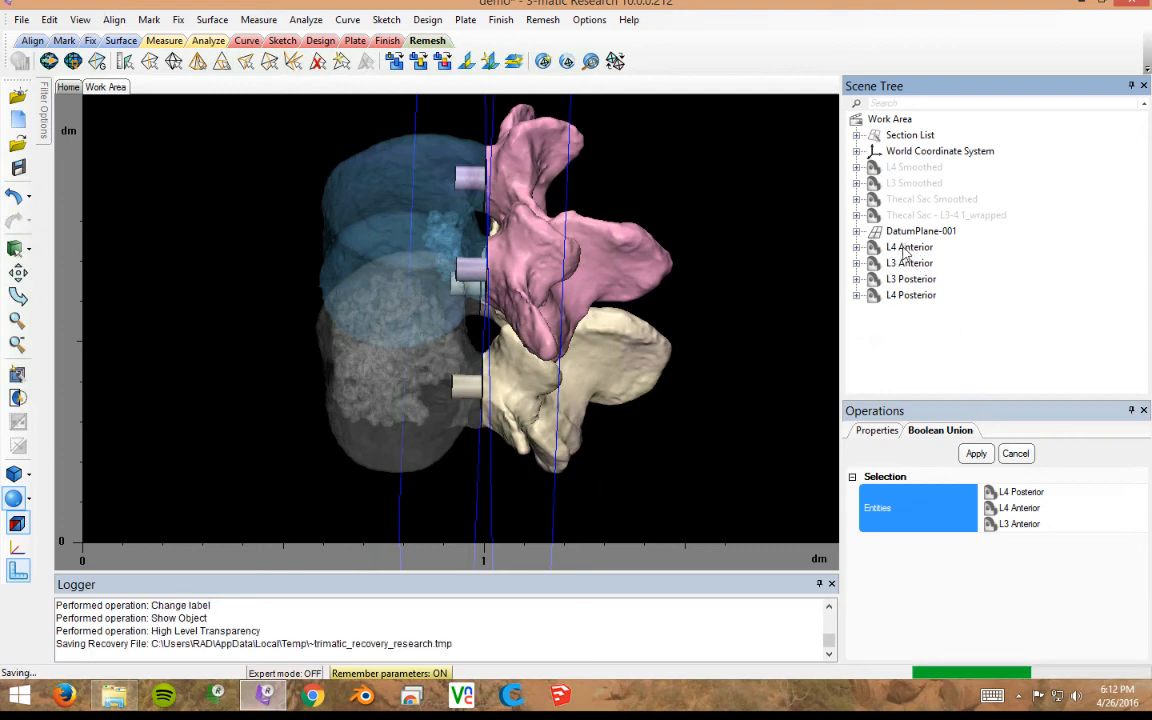
- Start an STL export with L4 Anterior, L3 Anterior, L3 Posterior and L4 Posterior as its entities
{"action": "left_click", "coordinate": [906, 248]}
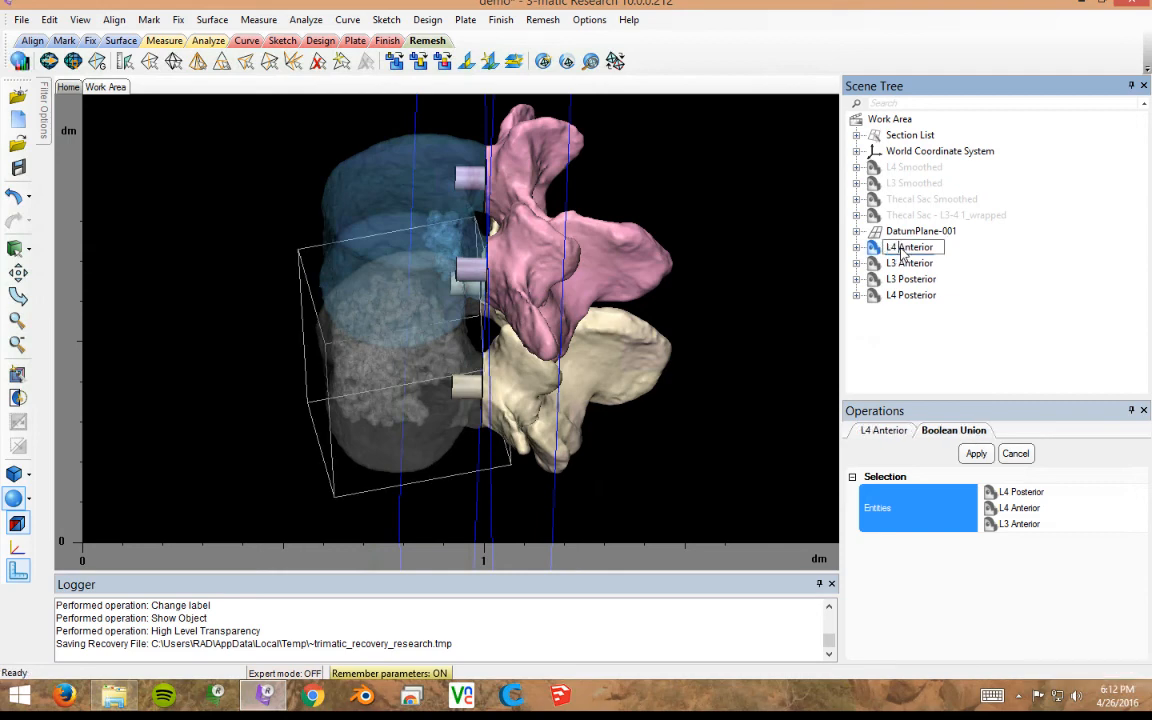
{"action": "left_click", "coordinate": [896, 265]}
{"action": "left_click", "coordinate": [906, 247]}
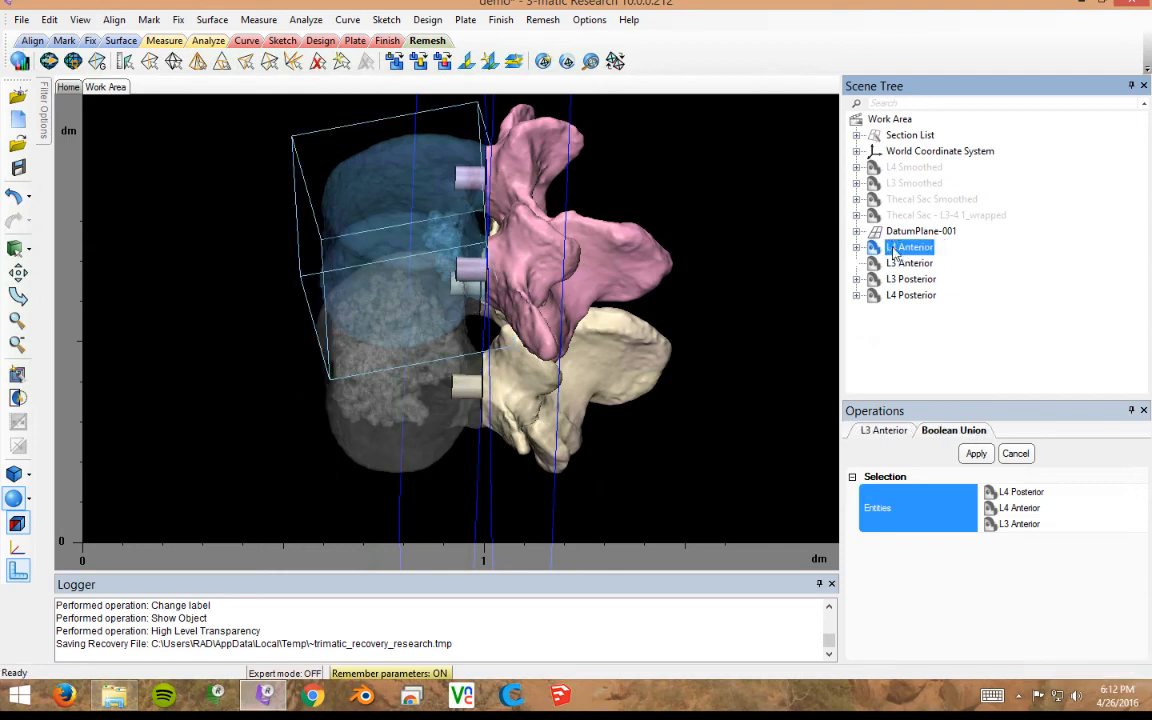
{"action": "left_click", "coordinate": [21, 19]}
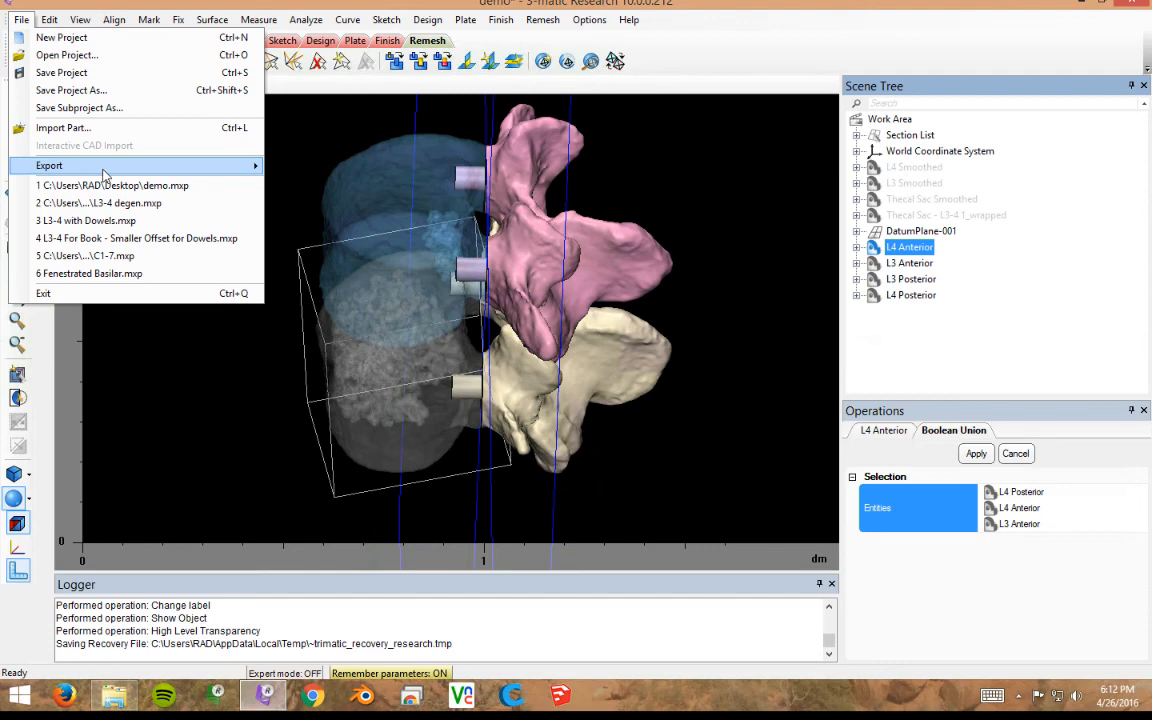
{"action": "mouse_move", "coordinate": [103, 172]}
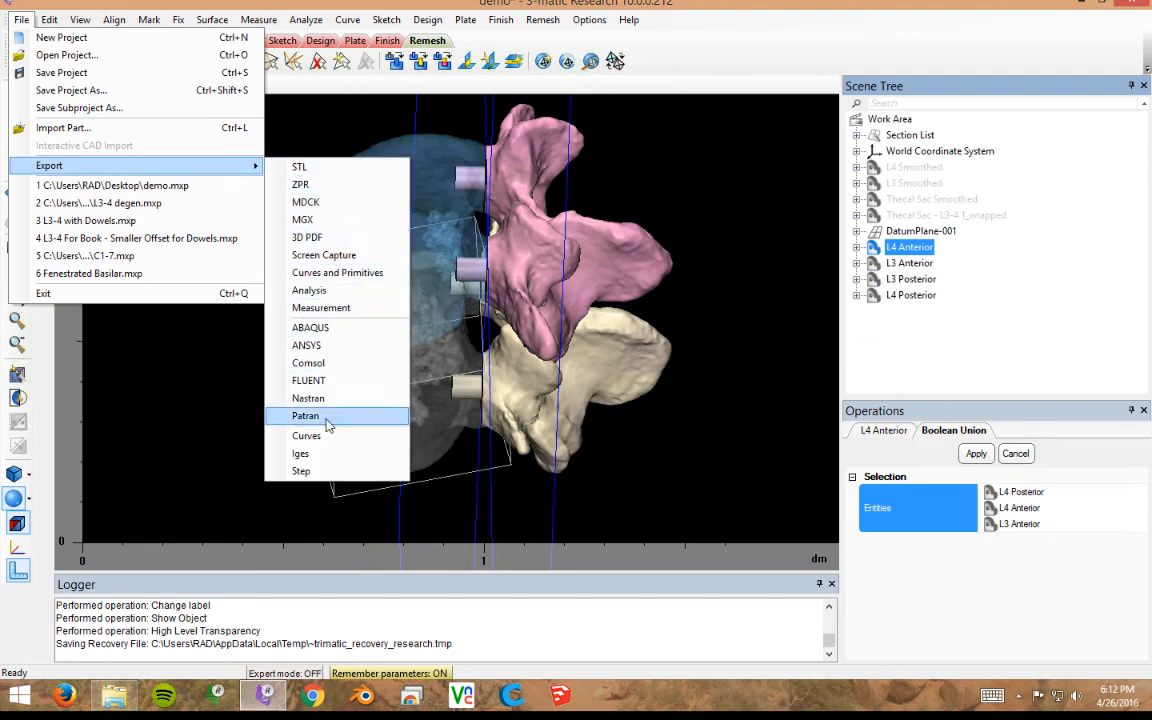
{"action": "left_click", "coordinate": [322, 168]}
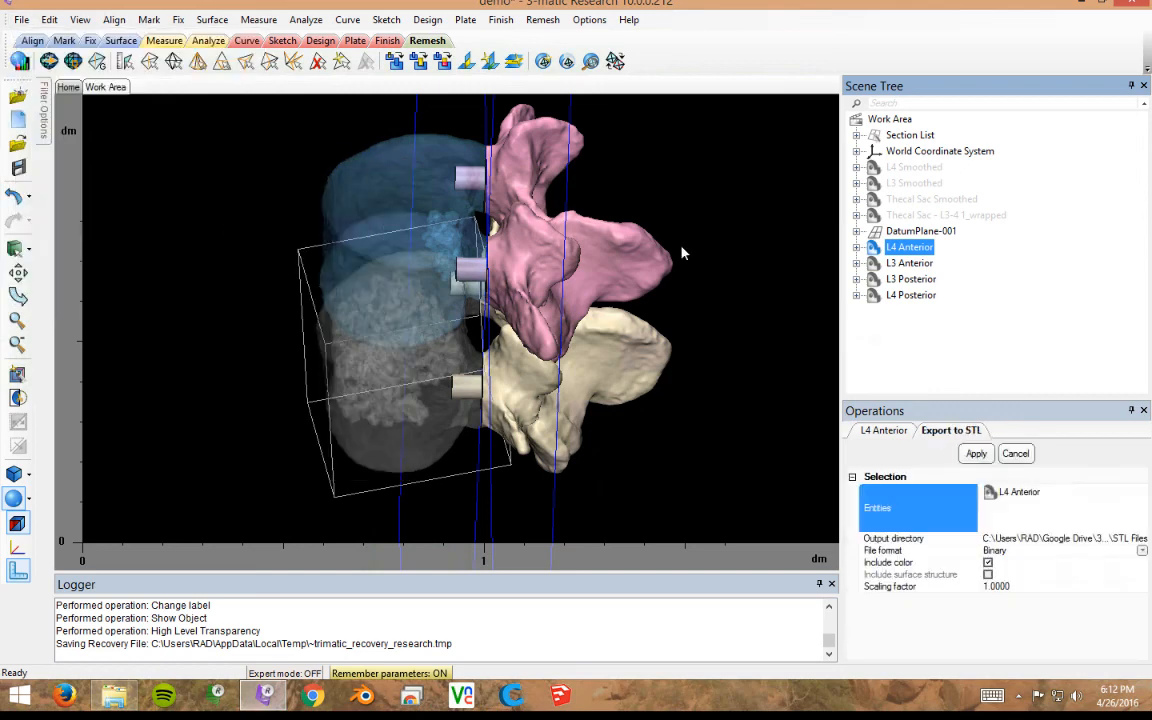
{"action": "left_click", "coordinate": [909, 264]}
{"action": "left_click", "coordinate": [910, 280]}
{"action": "left_click", "coordinate": [922, 296]}
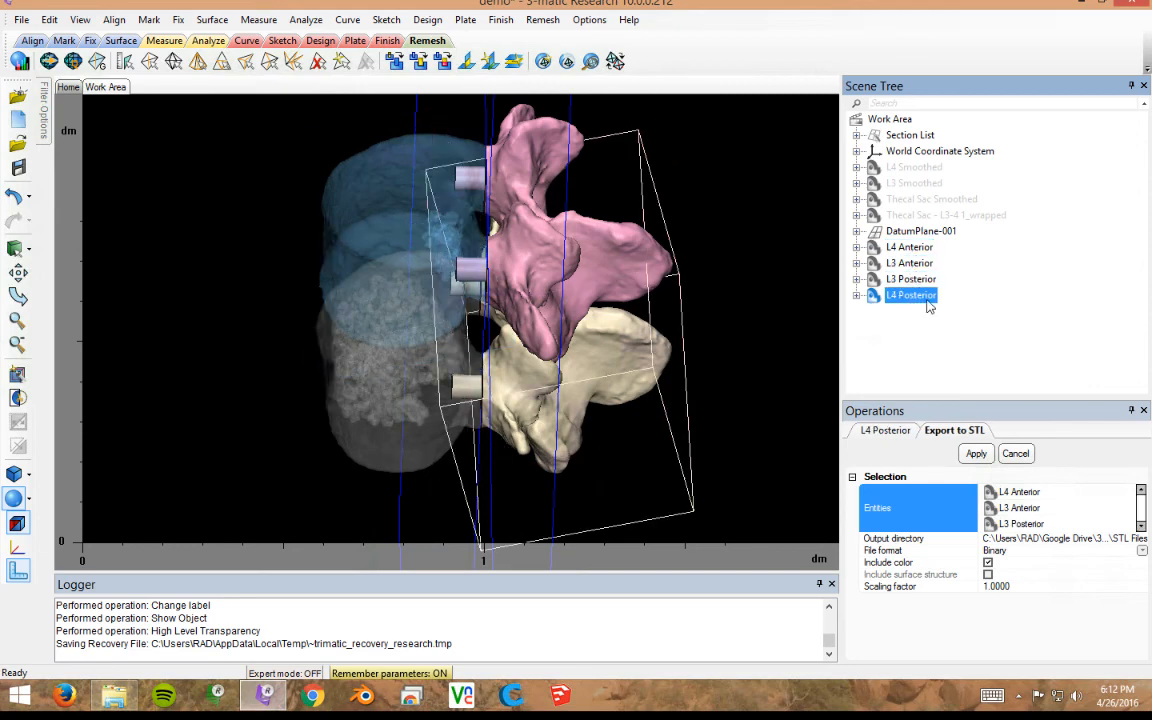
- Check the export's entity list and set the output directory to the Desktop folder
{"action": "left_click", "coordinate": [1141, 525]}
{"action": "left_click_drag", "start_coordinate": [1141, 511], "coordinate": [1140, 502]}
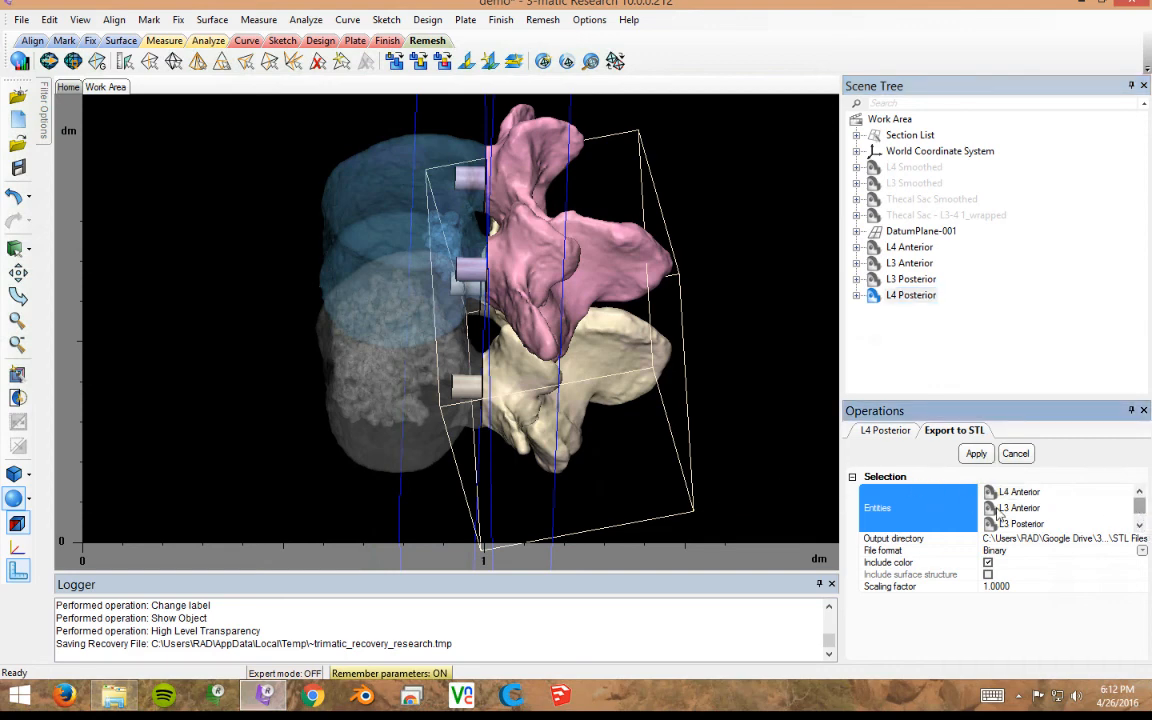
{"action": "left_click", "coordinate": [1024, 541]}
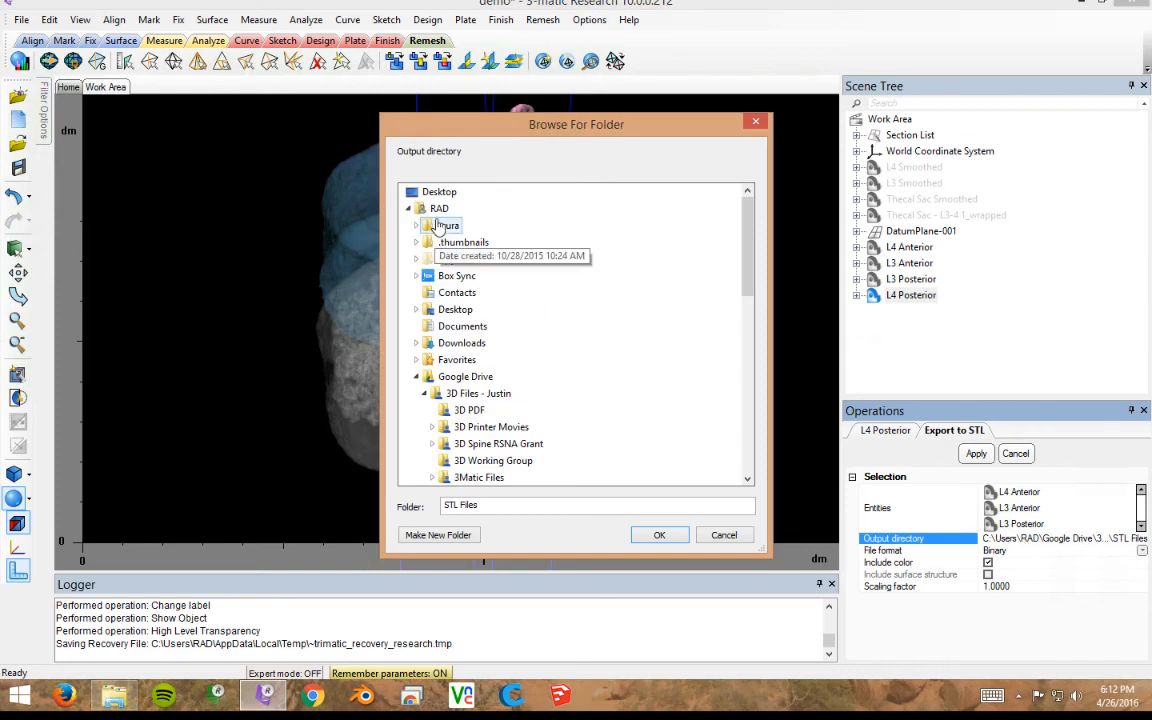
{"action": "left_click", "coordinate": [659, 535]}
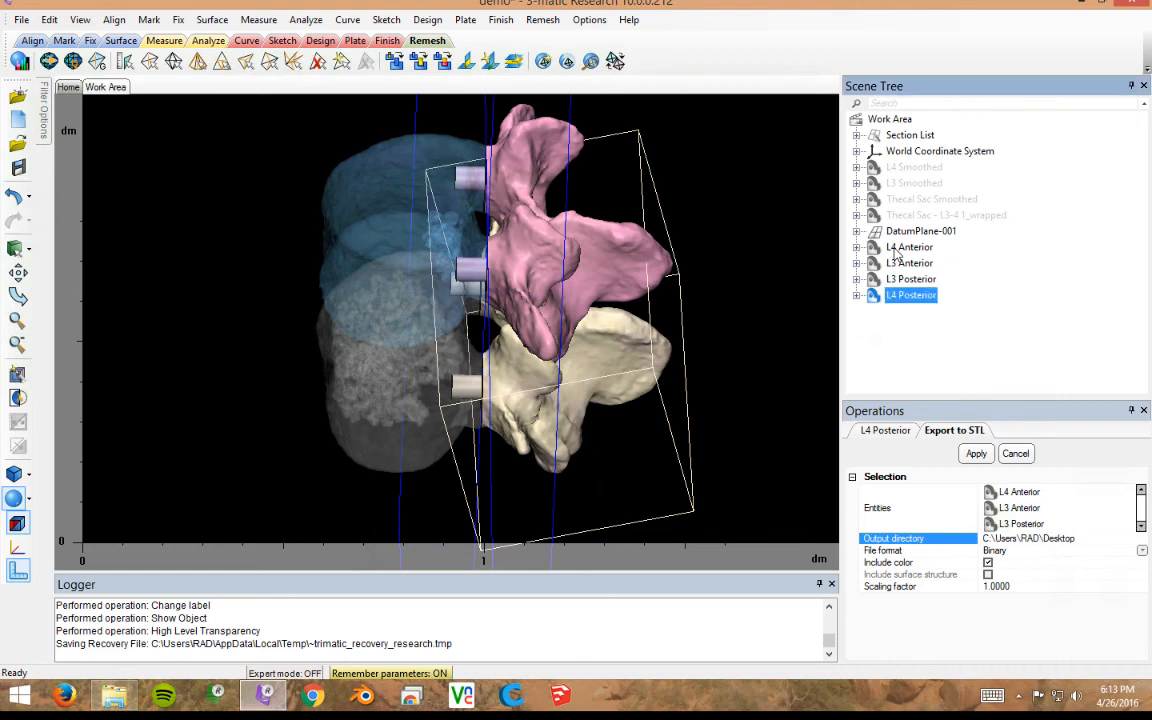
- Change the front face color of L3 Posterior to the cream custom color, matching L4 Posterior
{"action": "left_click", "coordinate": [900, 249]}
{"action": "left_click", "coordinate": [879, 431]}
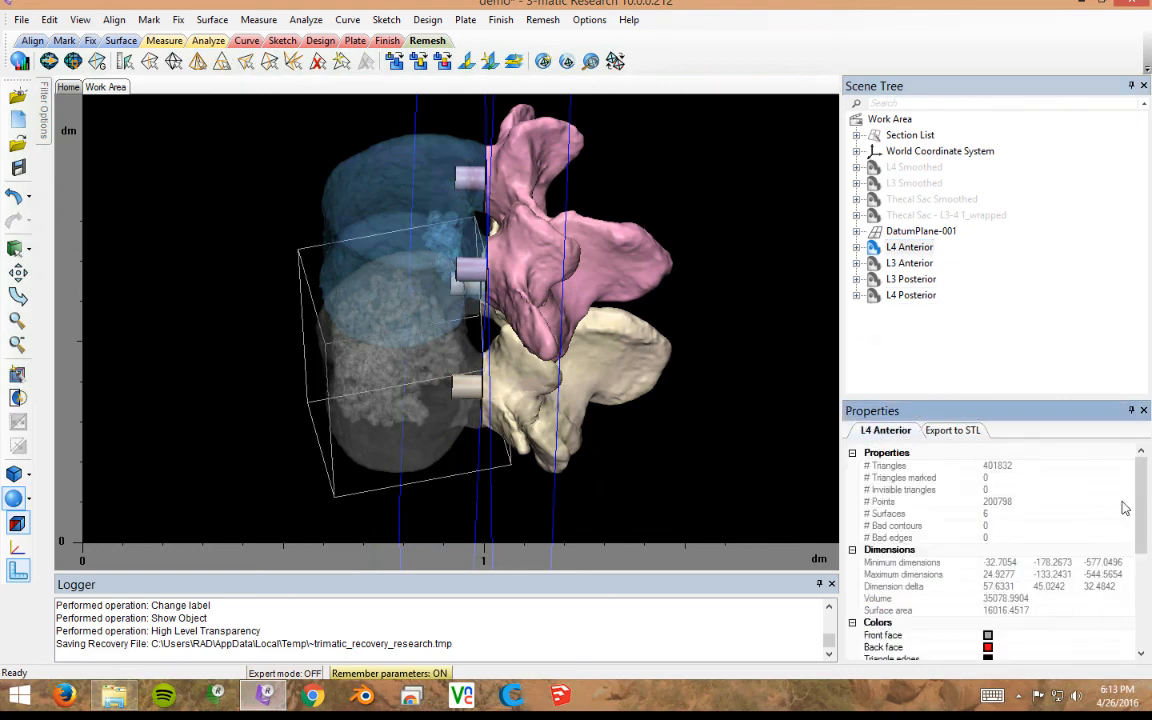
{"action": "left_click", "coordinate": [905, 294]}
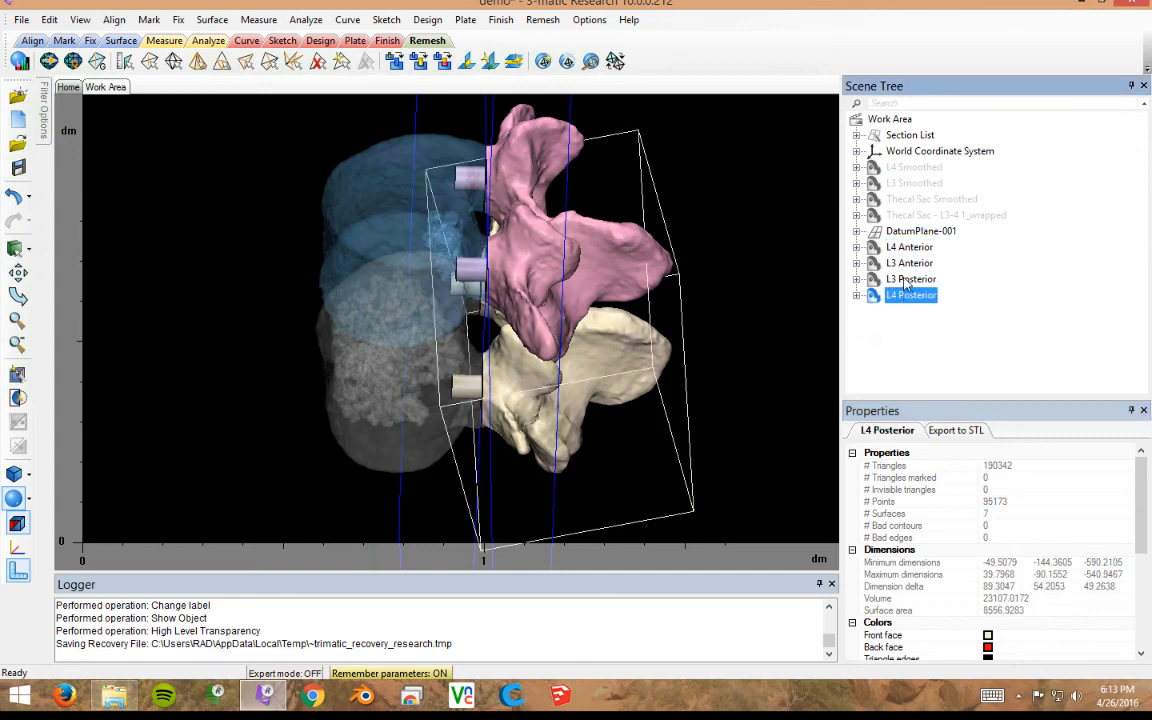
{"action": "left_click", "coordinate": [905, 283]}
{"action": "scroll", "coordinate": [1013, 541], "scroll_direction": "down", "scroll_amount": 3}
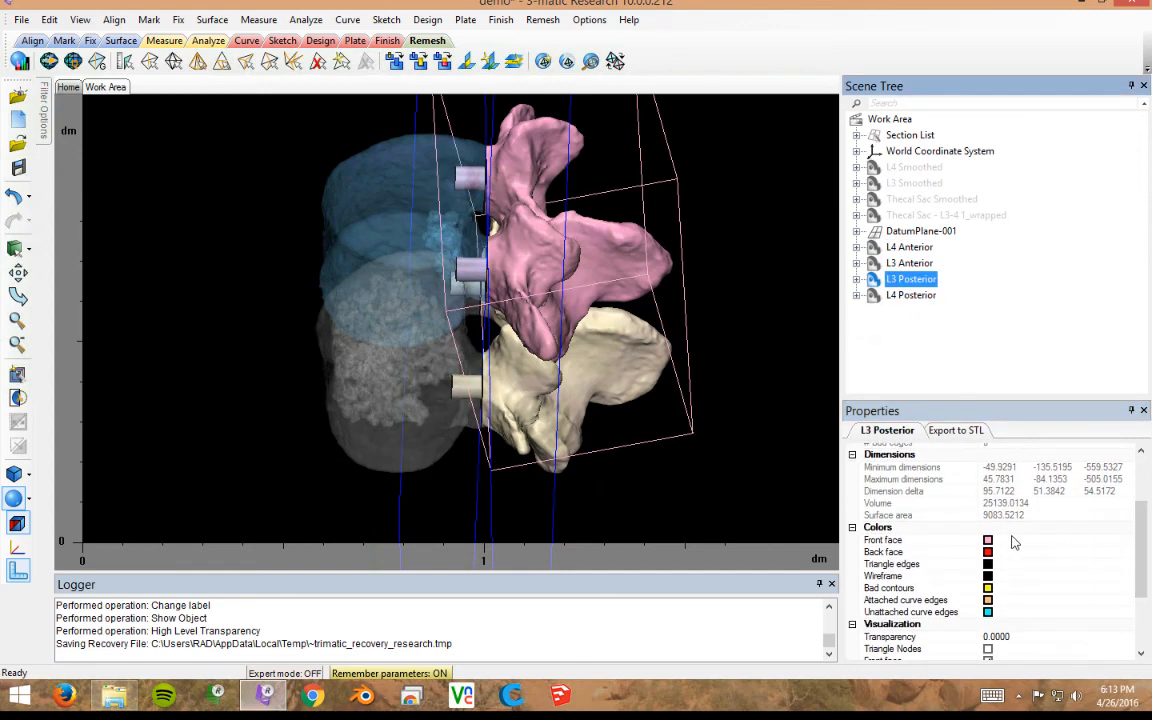
{"action": "left_click", "coordinate": [988, 541]}
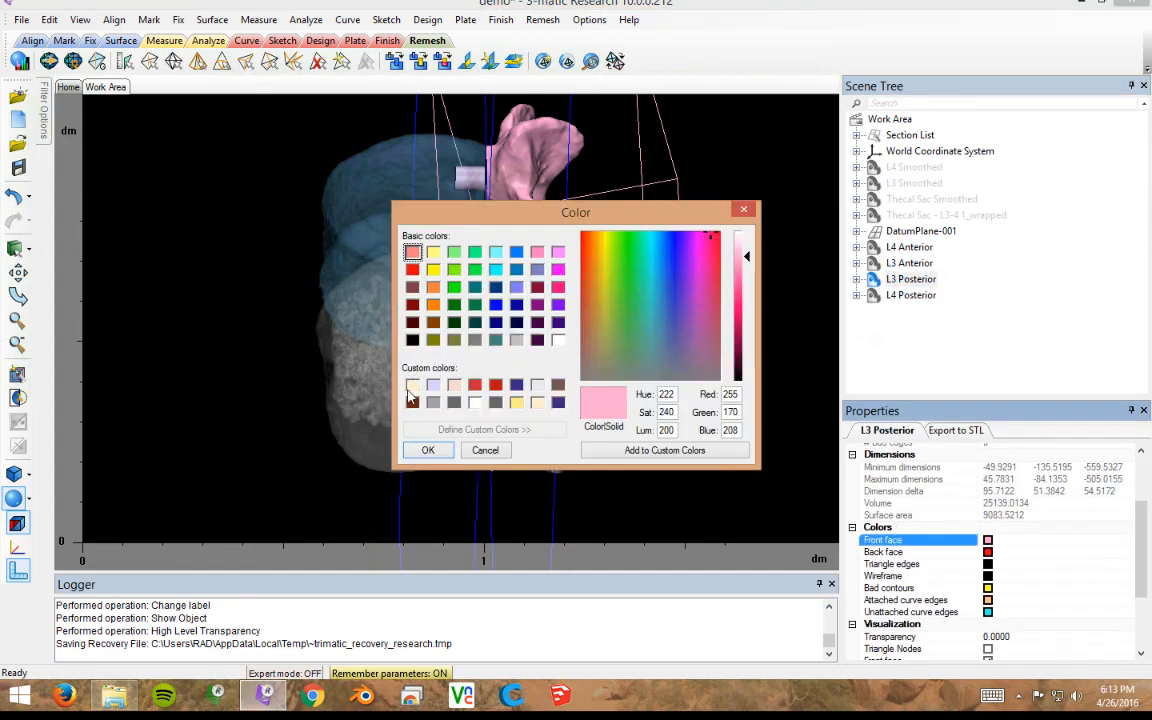
{"action": "left_click", "coordinate": [412, 385]}
{"action": "left_click", "coordinate": [428, 450]}
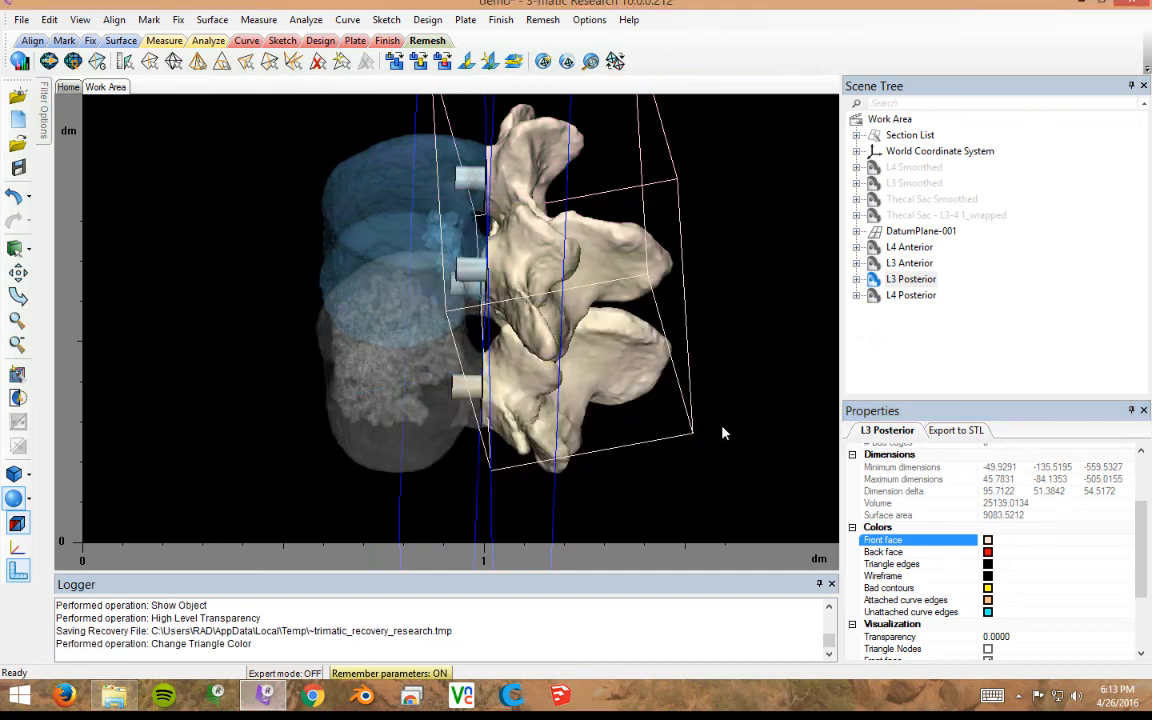
{"action": "right_click_drag", "start_coordinate": [642, 389], "coordinate": [727, 305]}
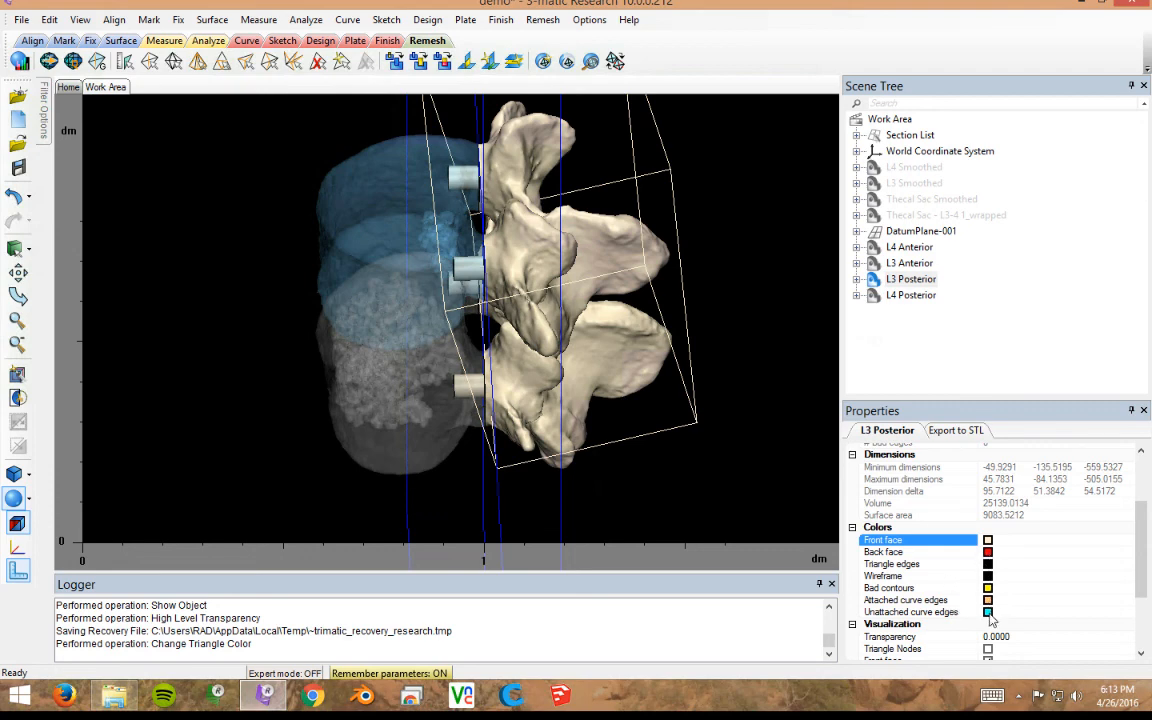
{"action": "mouse_move", "coordinate": [1143, 544]}
{"action": "left_mouse_down"}
{"action": "mouse_move", "coordinate": [1142, 573]}
{"action": "mouse_move", "coordinate": [1140, 543]}
{"action": "left_mouse_up"}
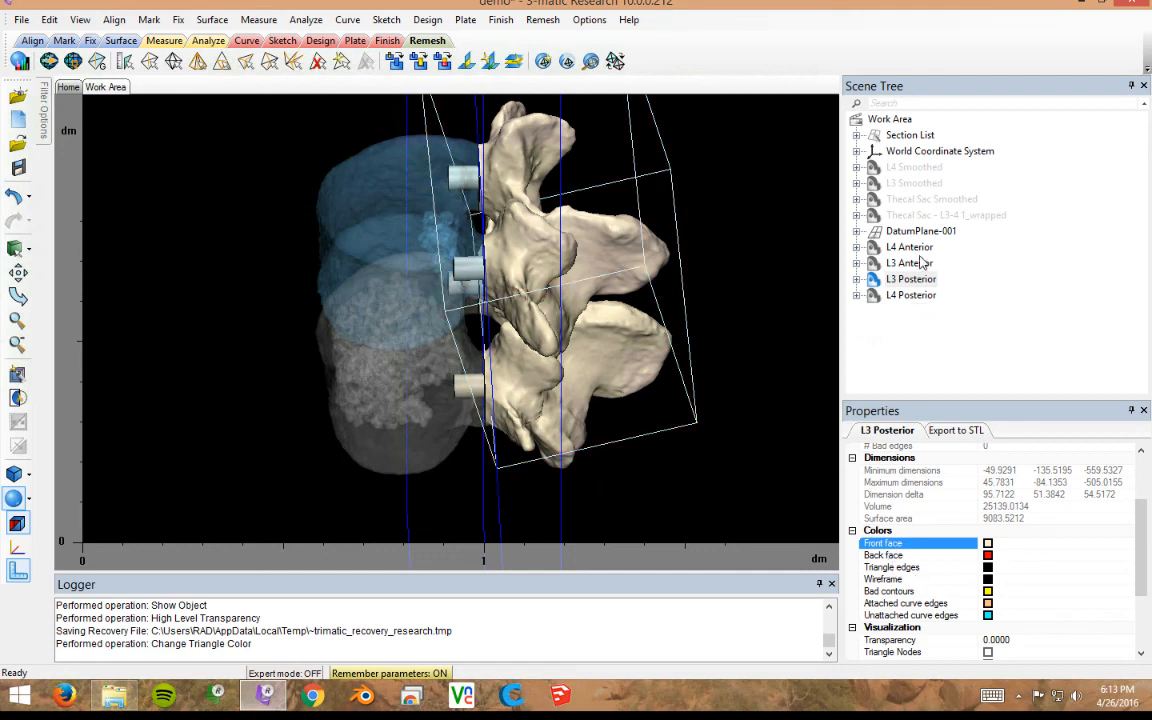
- Return to the Export to STL settings and review the parts listed as entities
{"action": "left_click", "coordinate": [955, 431]}
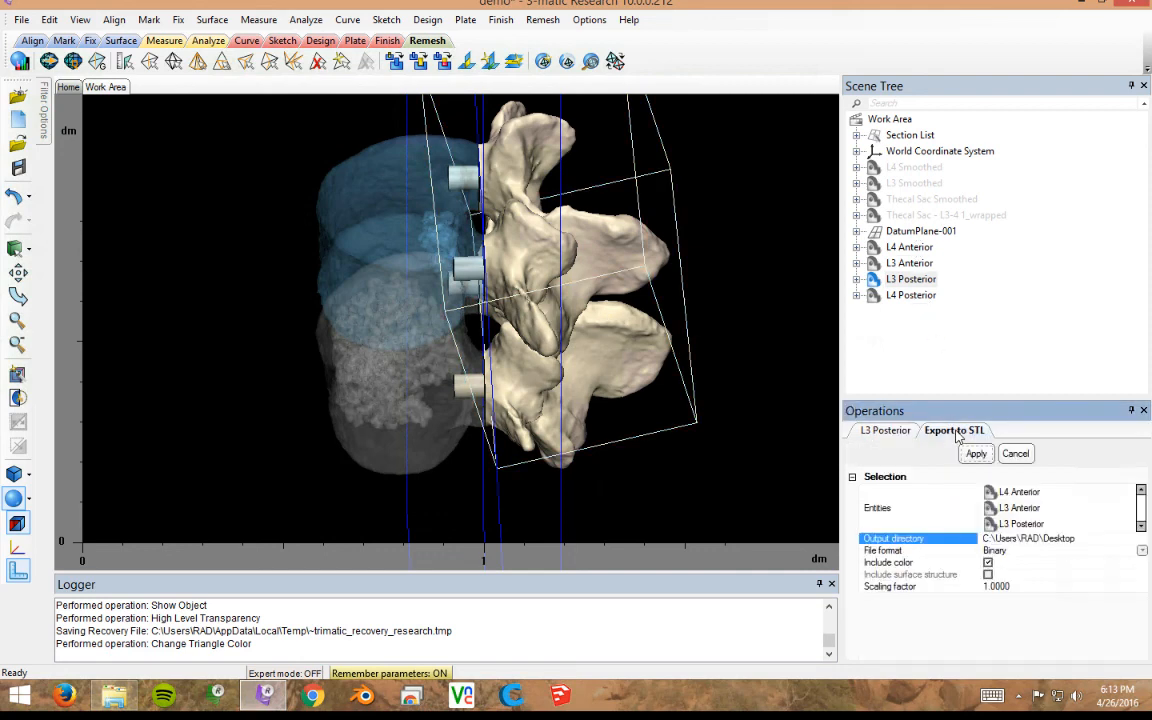
{"action": "left_click", "coordinate": [1139, 508]}
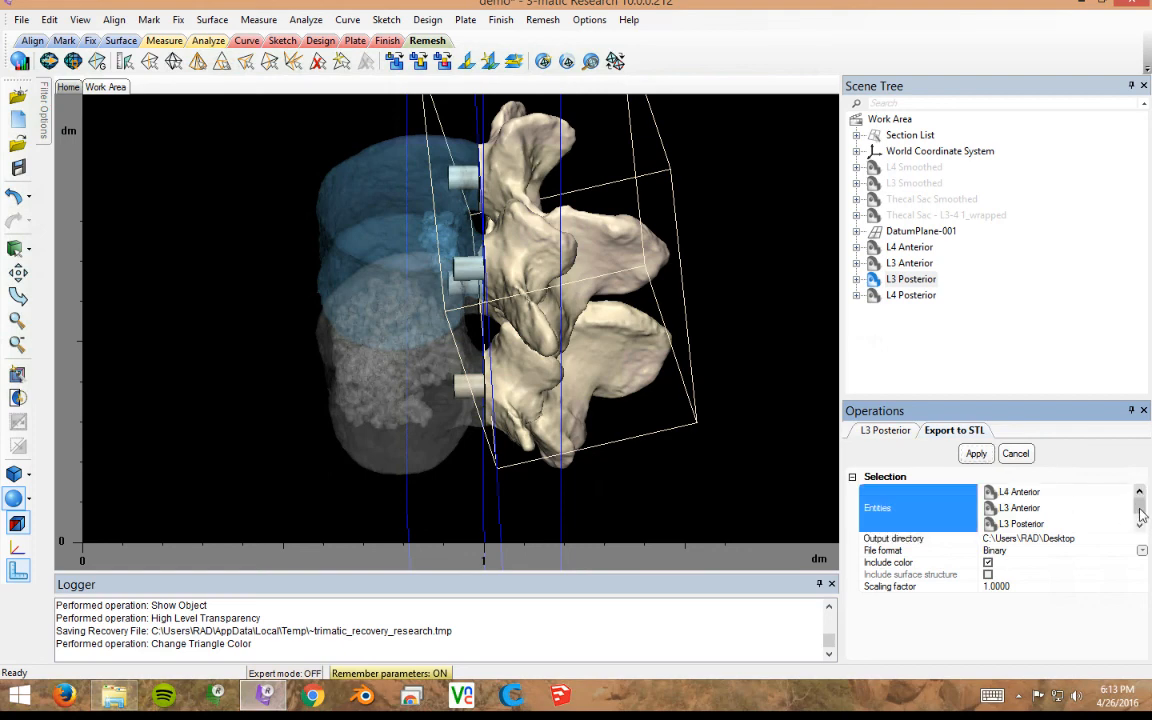
{"action": "left_click", "coordinate": [1141, 525]}
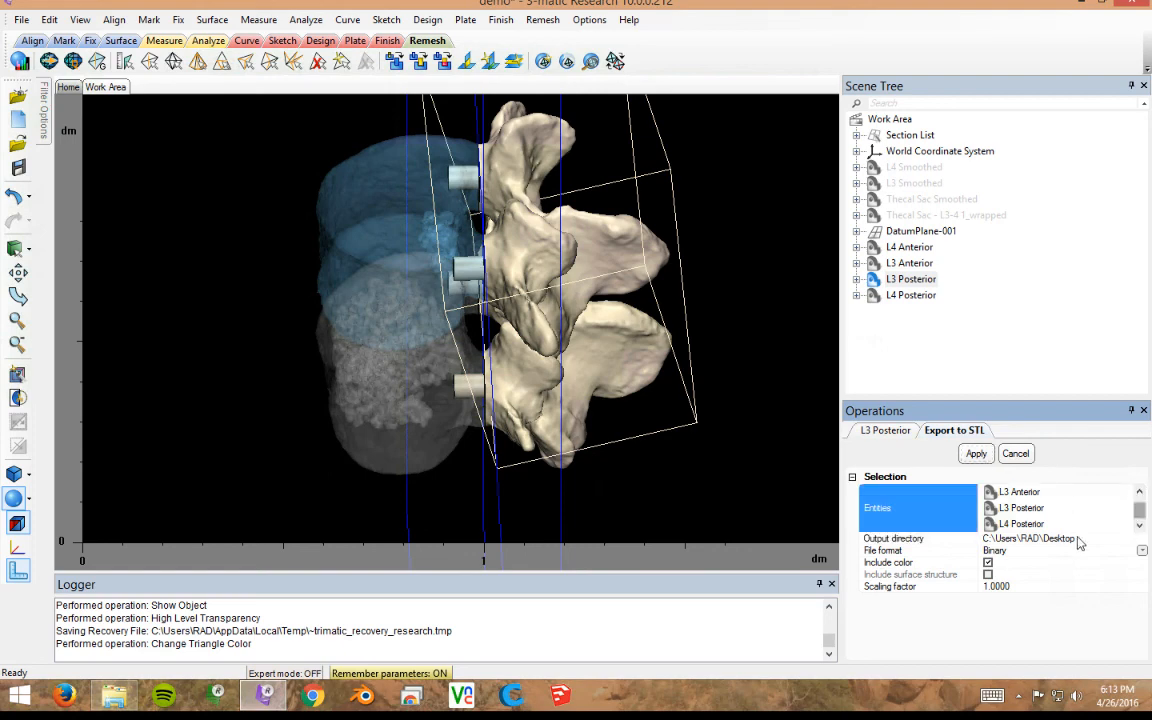
- Try a scaling factor of 0.75 for the STL export
{"action": "left_click", "coordinate": [994, 588]}
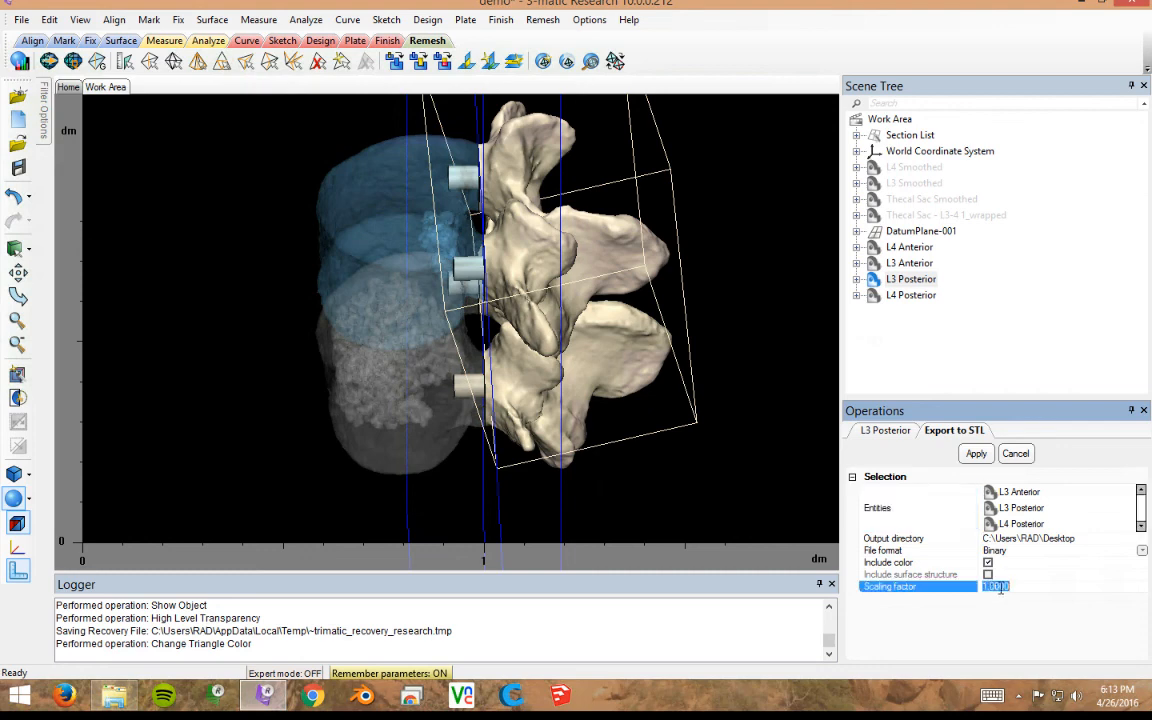
{"action": "key", "text": "BackSpace"}
{"action": "type", "text": ".75"}
{"action": "key", "text": "Return"}
- Set the scaling factor to 1 and export the anterior and posterior L3 and L4 parts as STL files
{"action": "left_click", "coordinate": [1019, 586]}
{"action": "type", "text": "1"}
{"action": "left_click", "coordinate": [976, 454]}
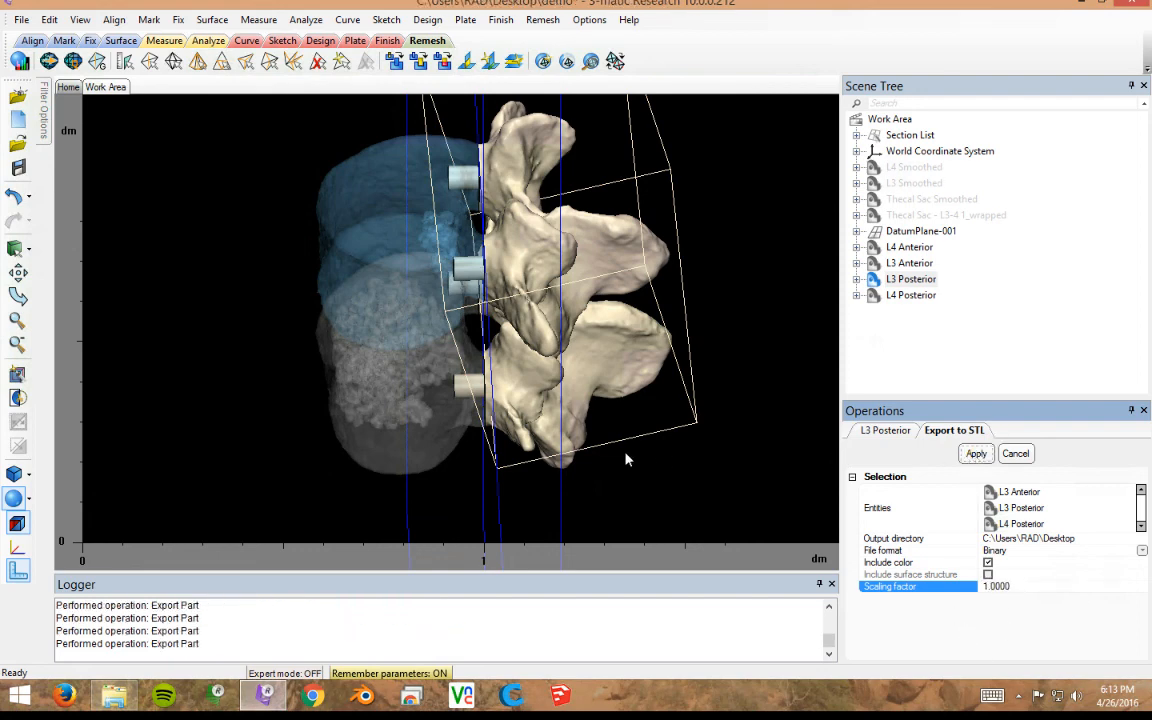
- Switch to File Explorer, check the exported L3 and L4 STL files in the Desktop folder, and return to 3-matic
{"action": "left_click", "coordinate": [114, 695]}
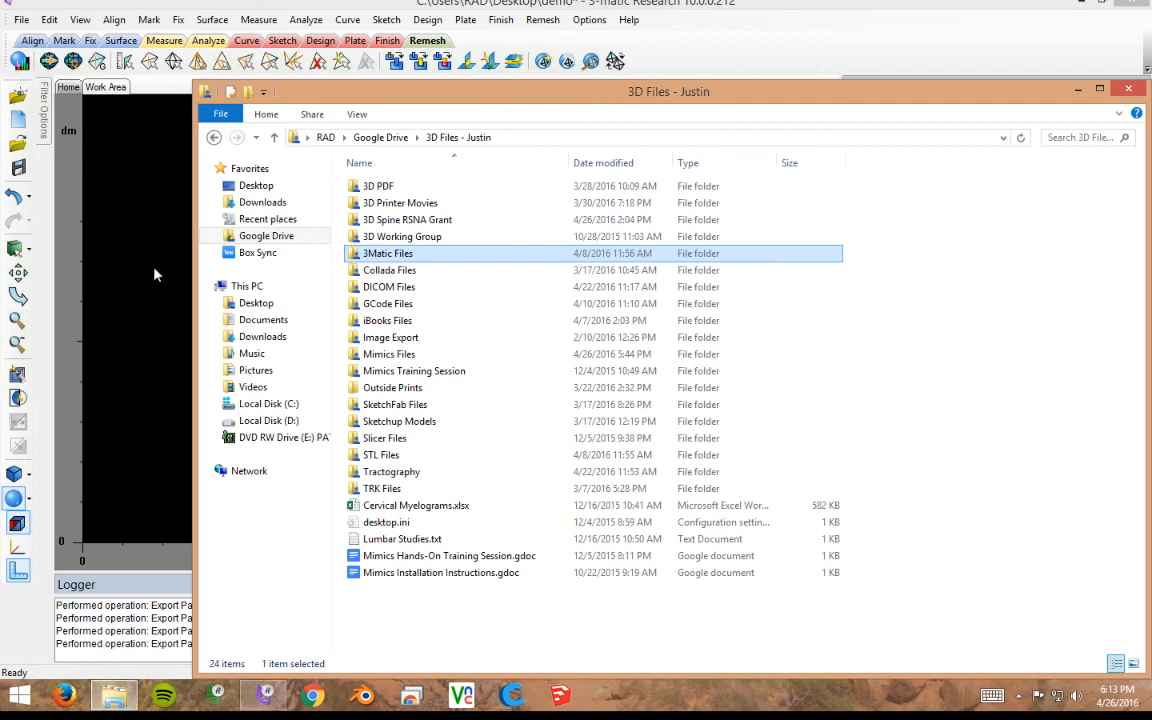
{"action": "left_click", "coordinate": [256, 187]}
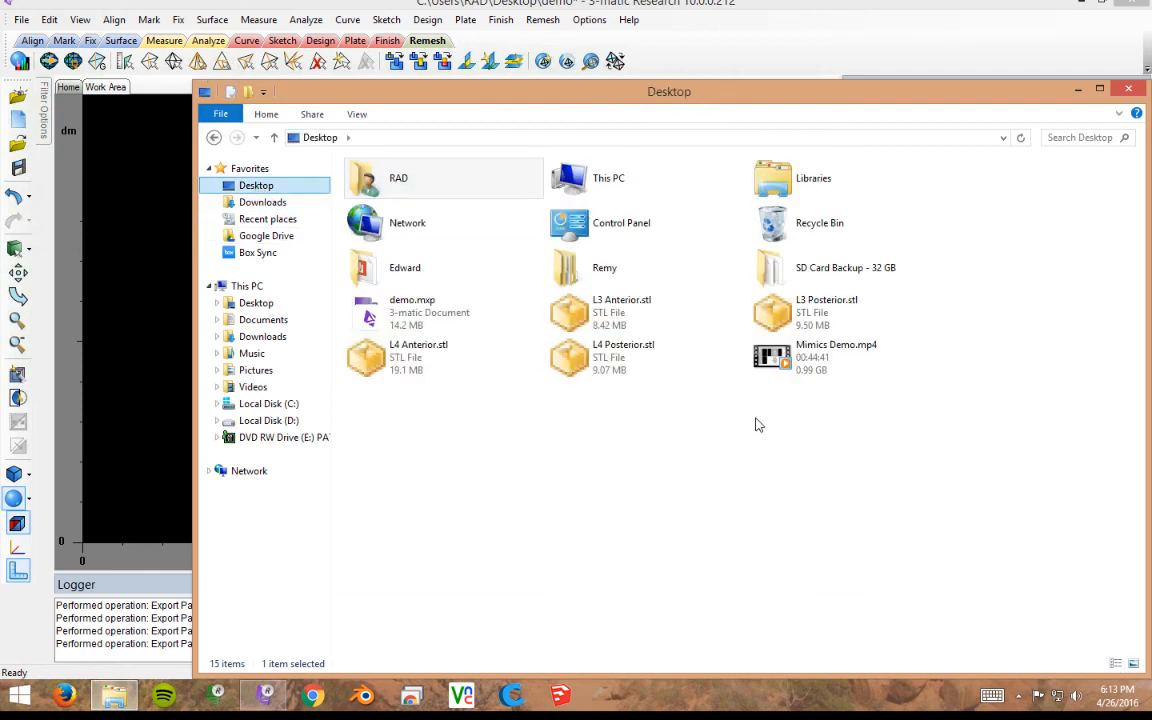
{"action": "left_click_drag", "start_coordinate": [645, 387], "coordinate": [420, 348]}
{"action": "left_click", "coordinate": [420, 348], "text": "ctrl"}
{"action": "left_click", "coordinate": [790, 315], "text": "ctrl"}
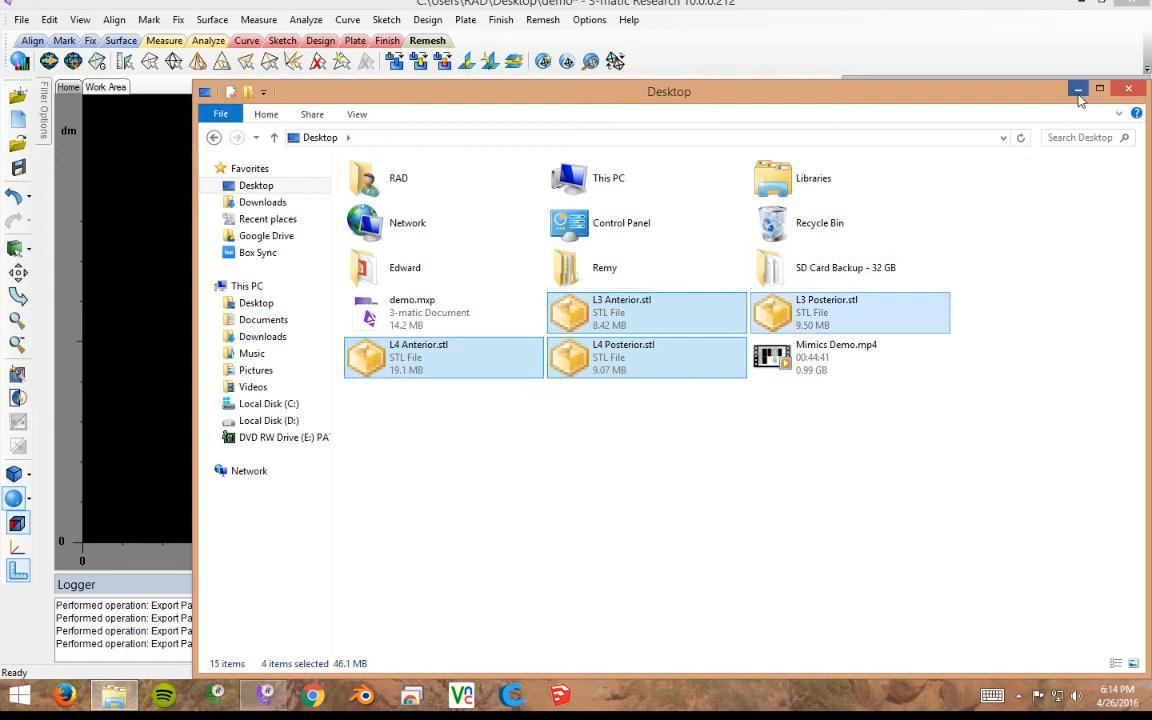
{"action": "left_click", "coordinate": [966, 76]}
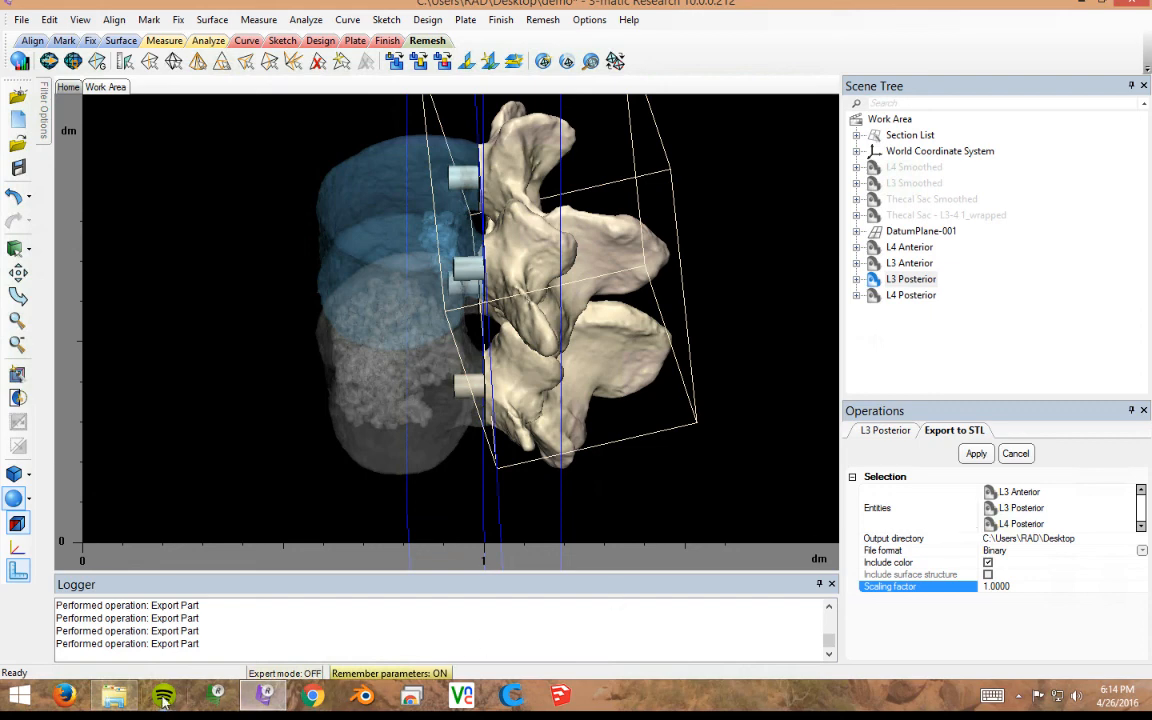
{"action": "left_click", "coordinate": [114, 695]}
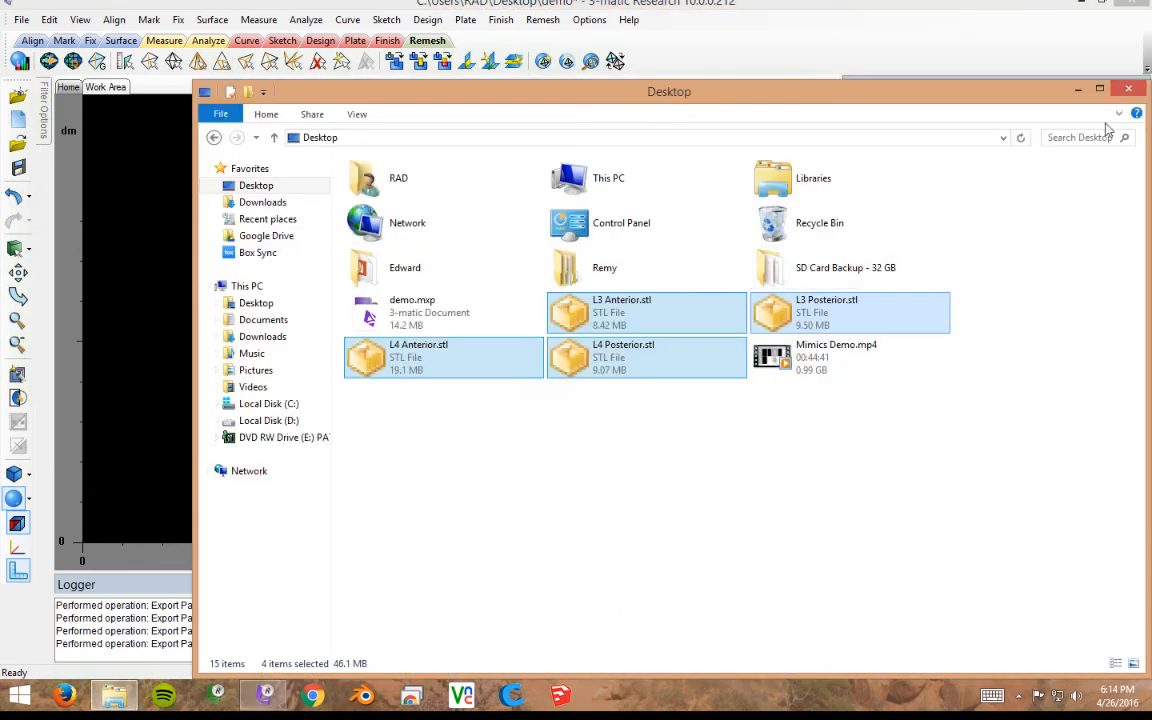
{"action": "left_click", "coordinate": [1078, 90]}
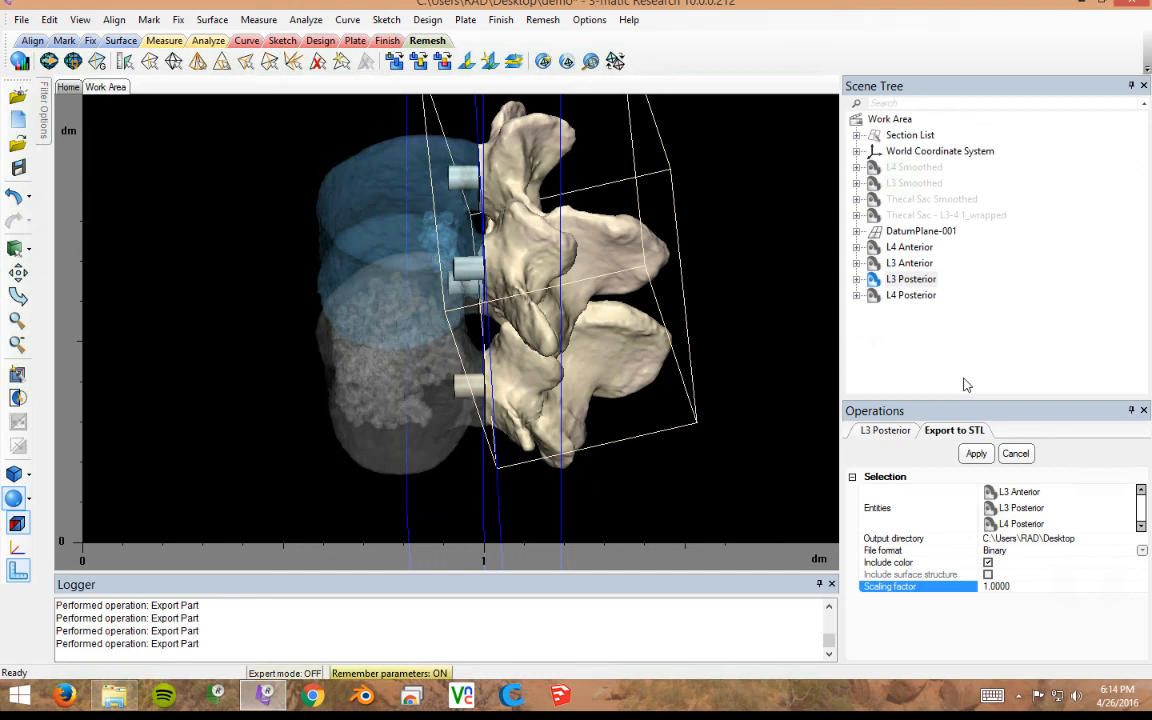